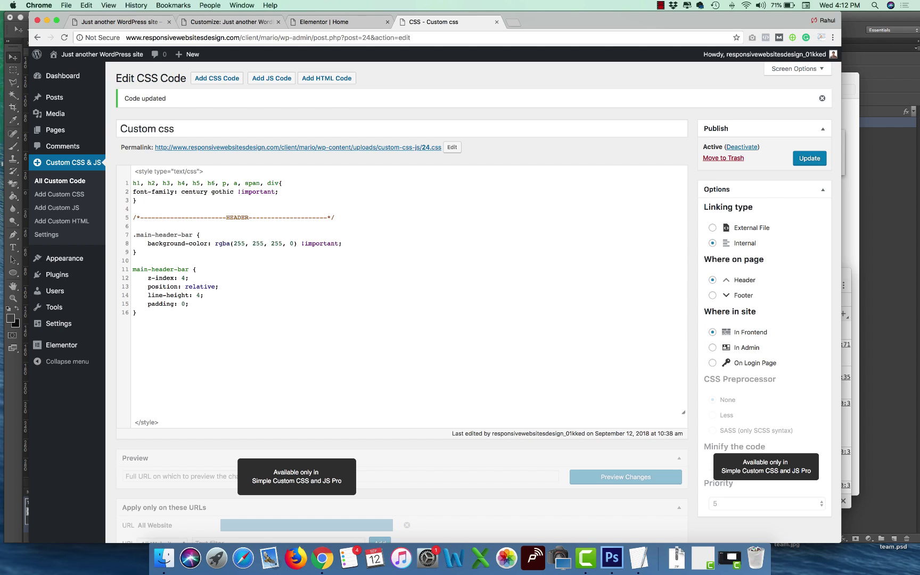
# Correct the second header selector to .main-header-bar, delete its z-index, position and line-height declarations, and update the CSS code.
pyautogui.write('.')
pyautogui.hotkey('shift', 'Up')
pyautogui.hotkey('shift', 'Up')
pyautogui.hotkey('shift', 'Up')
pyautogui.press('BackSpace')
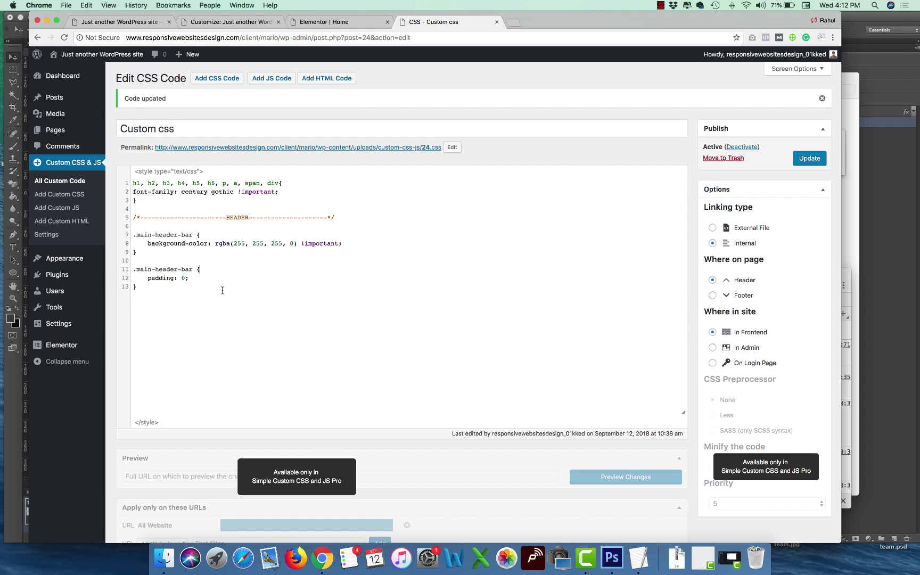
pyautogui.click(810, 159)
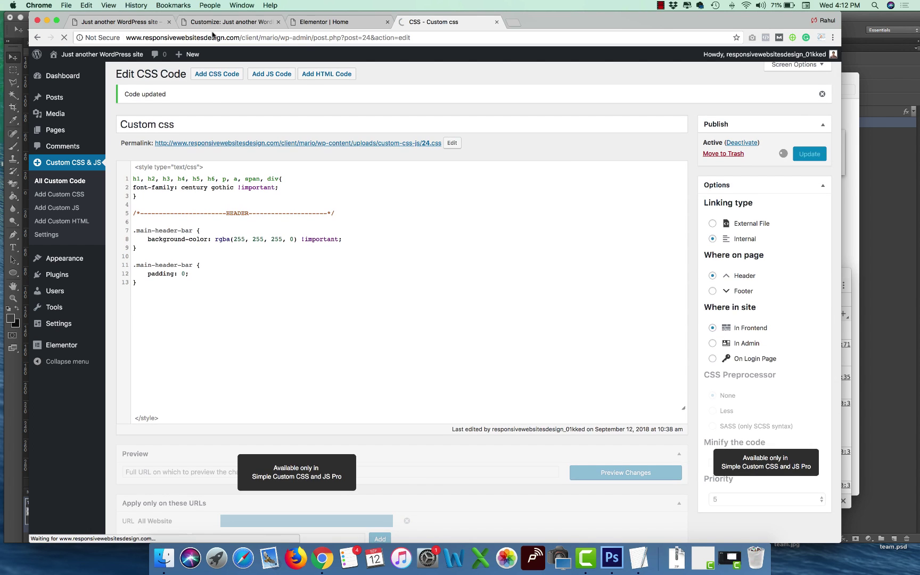
# Reload the live homepage and the Elementor editor to check the header with the updated CSS.
pyautogui.click(229, 22)
pyautogui.click(130, 23)
pyautogui.click(64, 38)
pyautogui.click(316, 21)
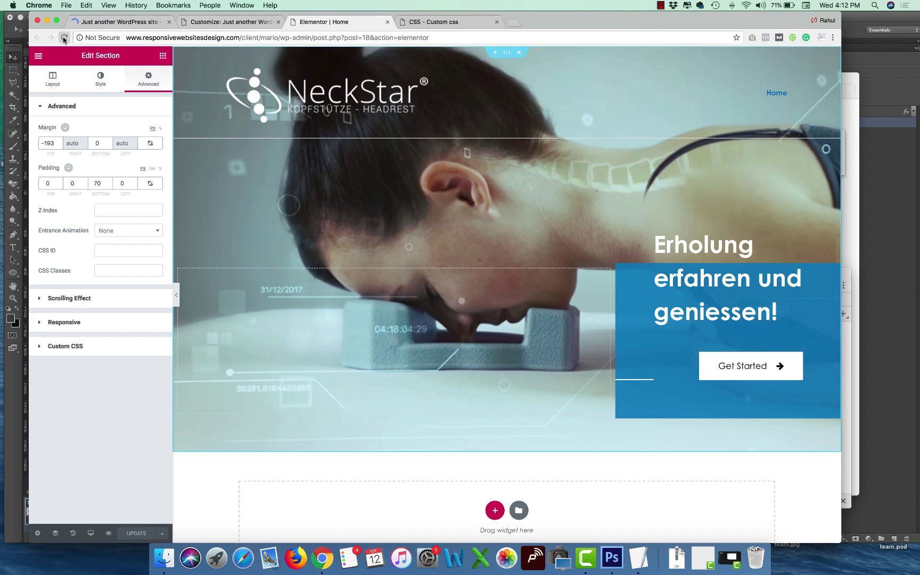
pyautogui.click(64, 37)
pyautogui.click(131, 24)
pyautogui.click(325, 21)
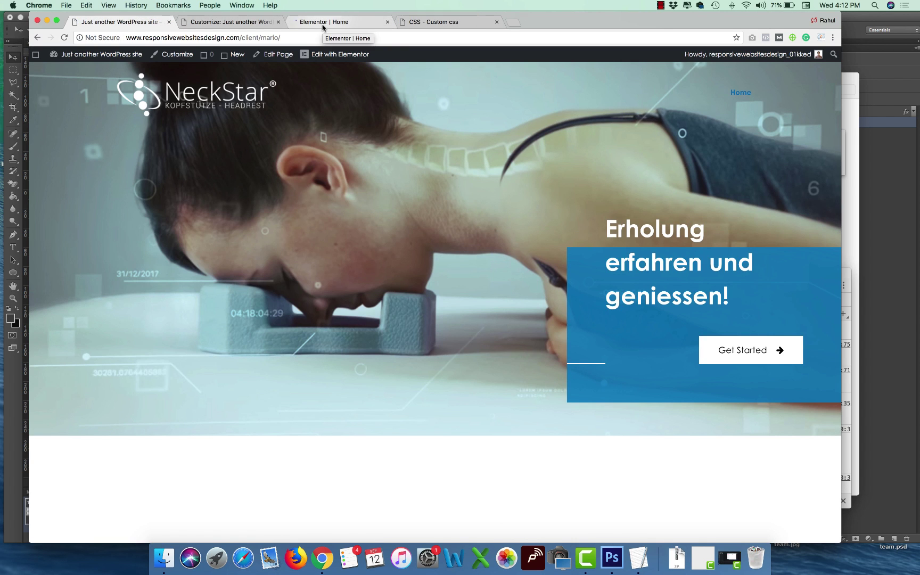
pyautogui.press('super+r')
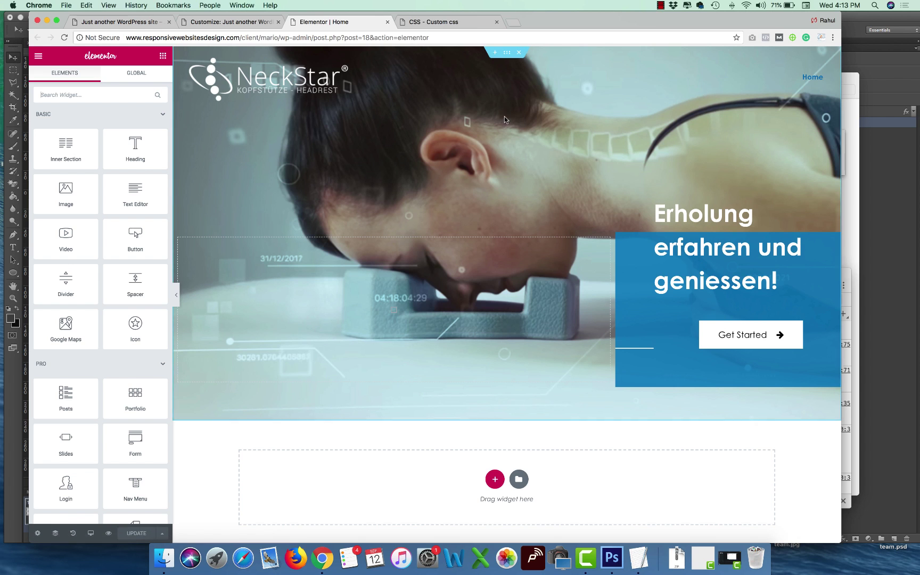
# Set the hero section's top margin to -126 px in Elementor, update the page and view the live homepage.
pyautogui.rightClick(405, 180)
pyautogui.click(421, 192)
pyautogui.click(163, 55)
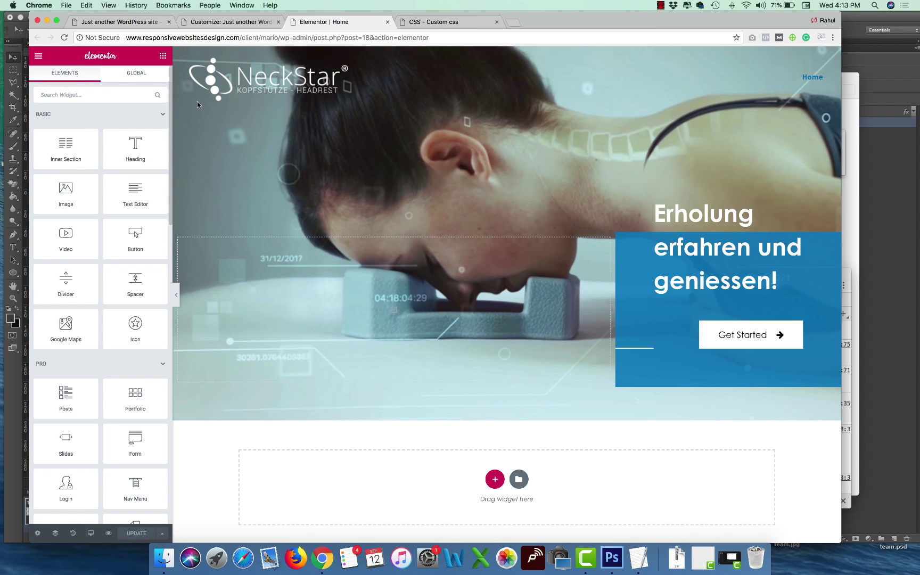
pyautogui.rightClick(296, 193)
pyautogui.click(319, 201)
pyautogui.click(143, 83)
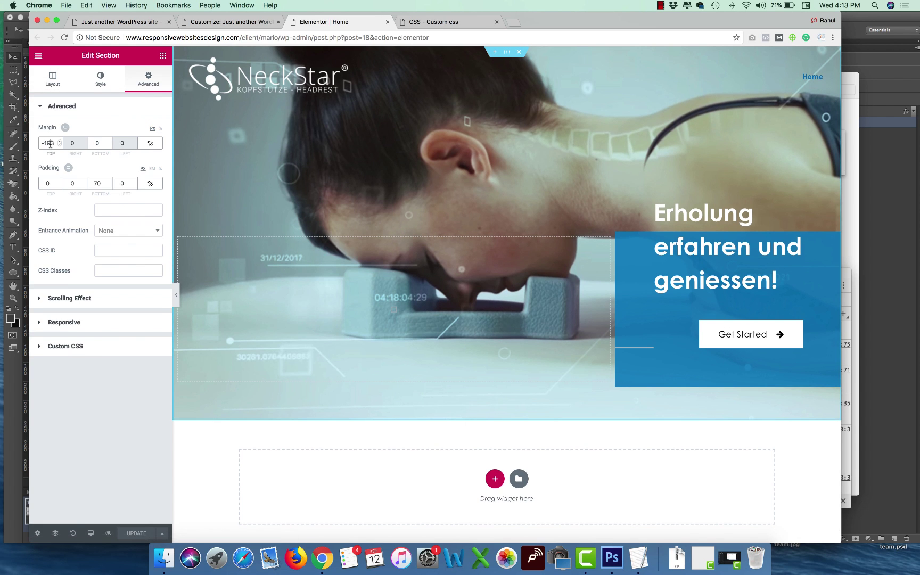
pyautogui.click(49, 143)
pyautogui.press('Up')
pyautogui.press('Up')
pyautogui.press('Up')
pyautogui.press('Up')
pyautogui.press('Up')
pyautogui.press('Up')
pyautogui.press('Up')
pyautogui.press('Up')
pyautogui.press('Up')
pyautogui.press('Up')
pyautogui.press('Up')
pyautogui.press('Up')
pyautogui.press('Up')
pyautogui.press('Up')
pyautogui.press('Up')
pyautogui.press('Up')
pyautogui.press('Up')
pyautogui.press('Up')
pyautogui.press('Up')
pyautogui.press('Up')
pyautogui.press('Up')
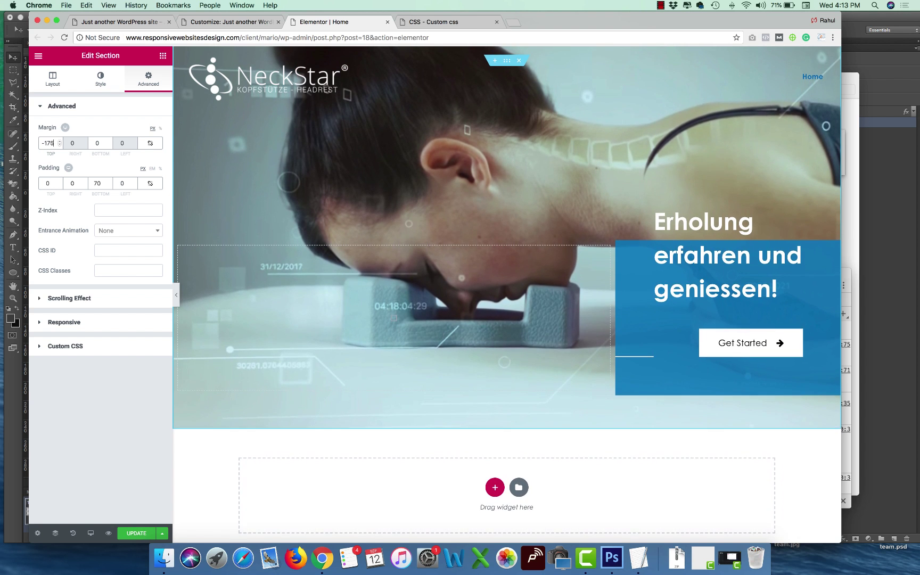
pyautogui.press('Up')
pyautogui.press('Up')
pyautogui.press('Up')
pyautogui.press('Up')
pyautogui.press('Up')
pyautogui.press('Up')
pyautogui.press('Up')
pyautogui.press('Up')
pyautogui.press('Up')
pyautogui.press('Up')
pyautogui.press('Up')
pyautogui.press('Up')
pyautogui.press('Up')
pyautogui.press('Up')
pyautogui.press('Up')
pyautogui.press('Up')
pyautogui.press('Up')
pyautogui.press('Up')
pyautogui.press('Up')
pyautogui.press('Up')
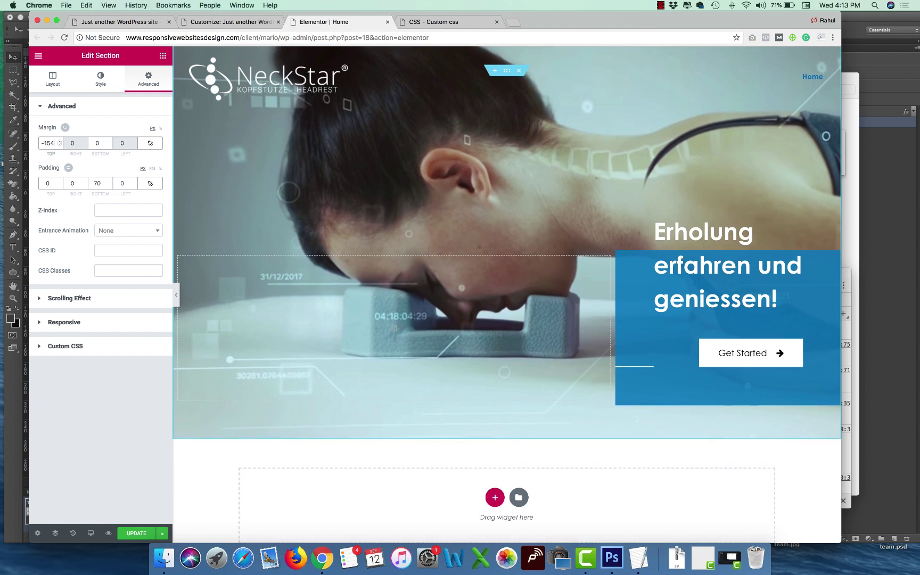
pyautogui.press('Up')
pyautogui.press('Up')
pyautogui.press('Up')
pyautogui.press('Up')
pyautogui.press('Up')
pyautogui.press('Up')
pyautogui.press('Up')
pyautogui.press('Up')
pyautogui.press('Up')
pyautogui.press('Up')
pyautogui.press('Up')
pyautogui.press('Up')
pyautogui.press('Up')
pyautogui.press('Up')
pyautogui.press('Up')
pyautogui.press('Up')
pyautogui.press('Up')
pyautogui.press('Up')
pyautogui.press('Up')
pyautogui.press('Up')
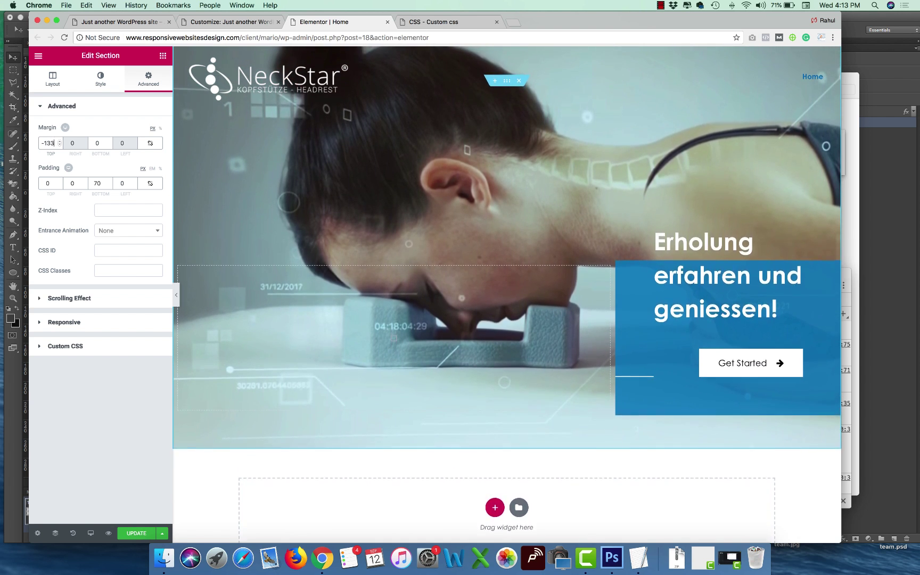
pyautogui.press('Up')
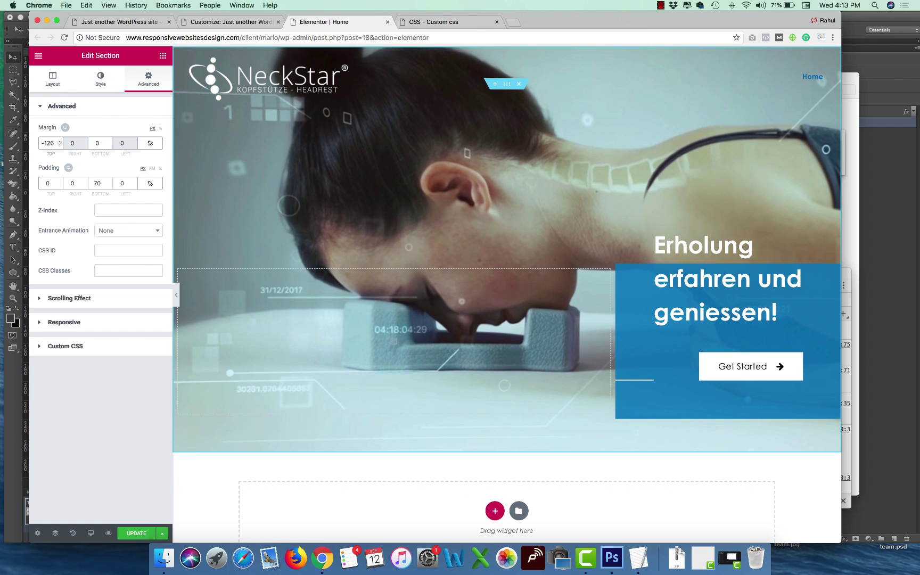
pyautogui.press('Down')
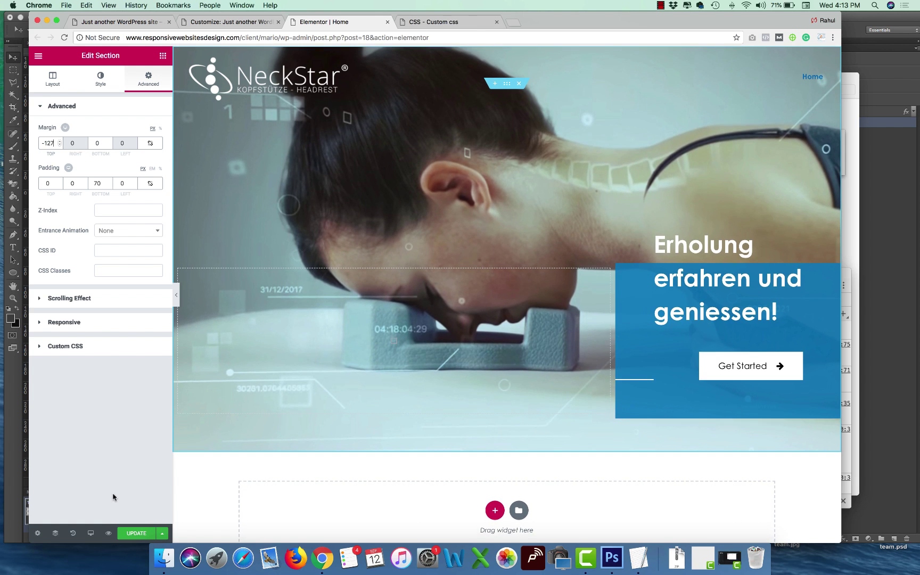
pyautogui.click(120, 22)
pyautogui.click(175, 37)
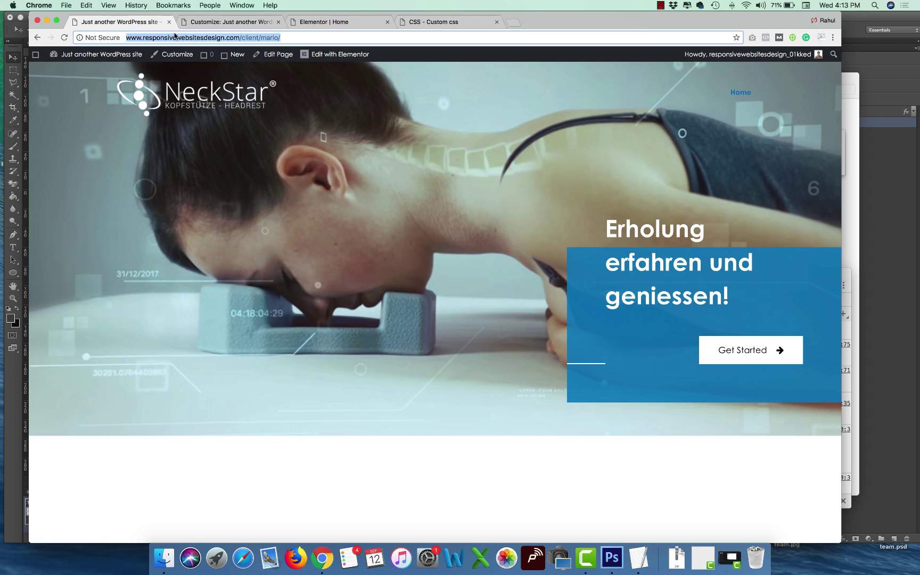
# Change the hero section's top margin to -128 px, update the page and reload the live homepage.
pyautogui.click(319, 22)
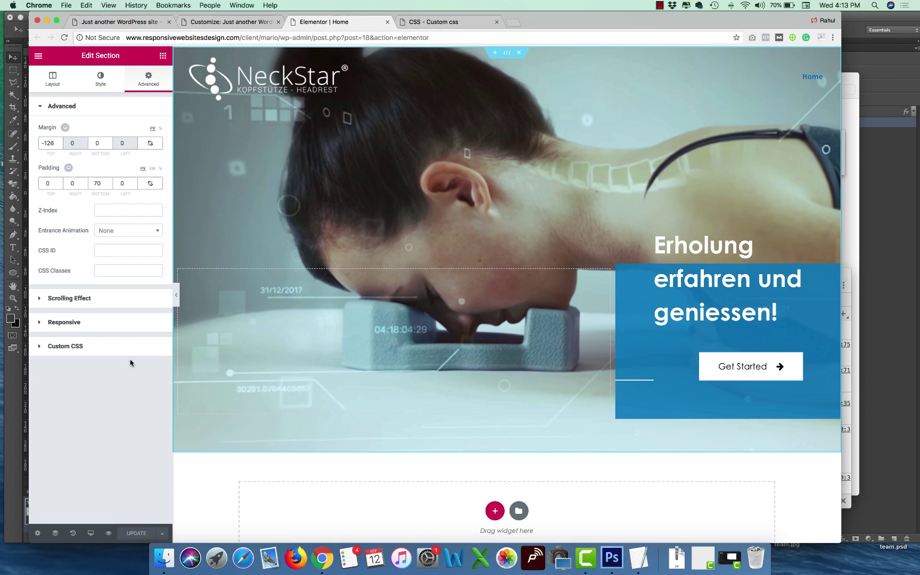
pyautogui.press('Down')
pyautogui.press('Down')
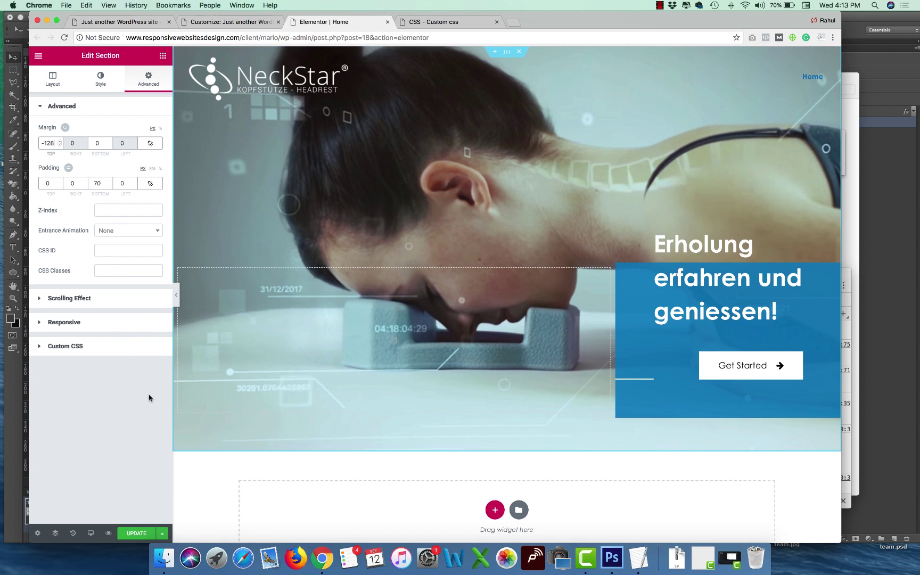
pyautogui.click(127, 539)
pyautogui.click(120, 22)
pyautogui.click(148, 38)
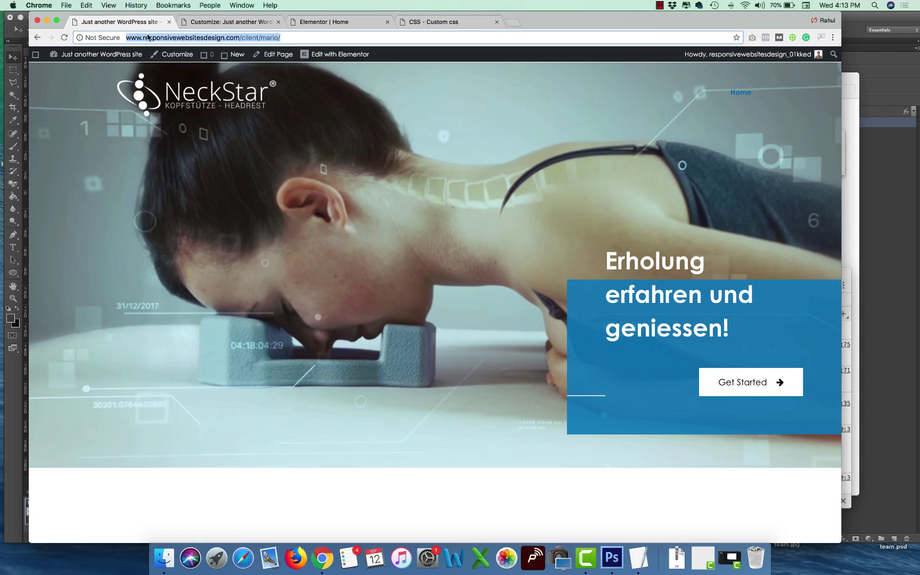
pyautogui.press('Return')
# Look through the base and content typography settings in the theme customizer.
pyautogui.click(229, 22)
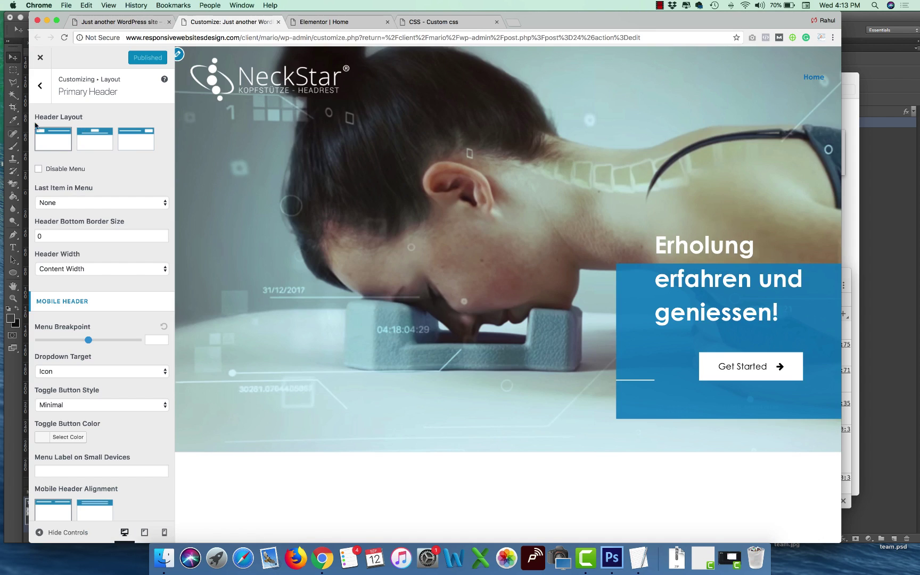
pyautogui.click(41, 102)
pyautogui.click(45, 102)
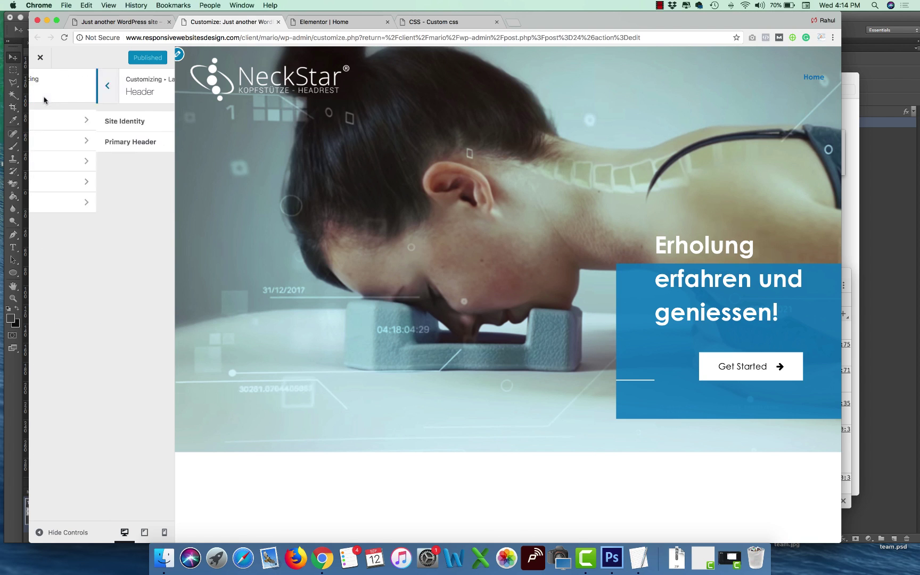
pyautogui.click(43, 100)
pyautogui.click(73, 224)
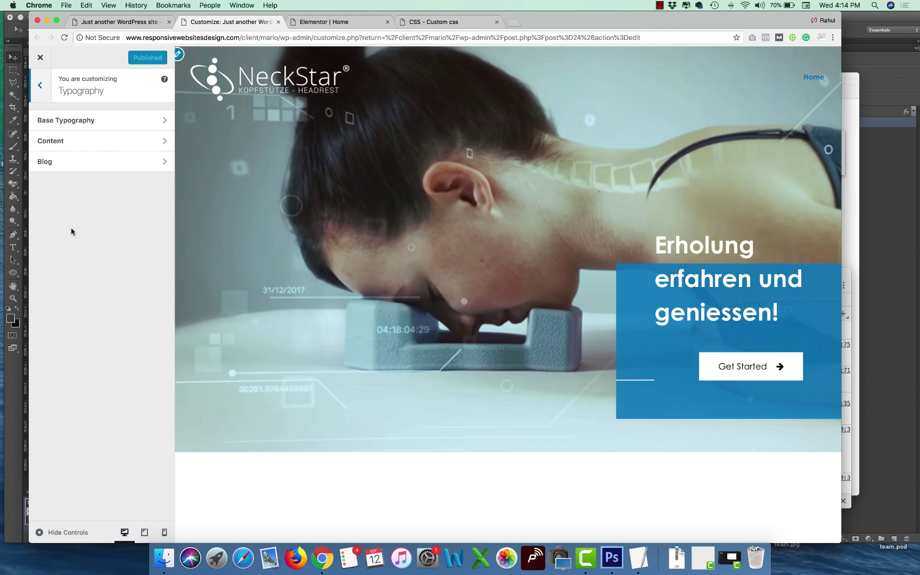
pyautogui.click(69, 120)
pyautogui.click(41, 100)
pyautogui.click(53, 140)
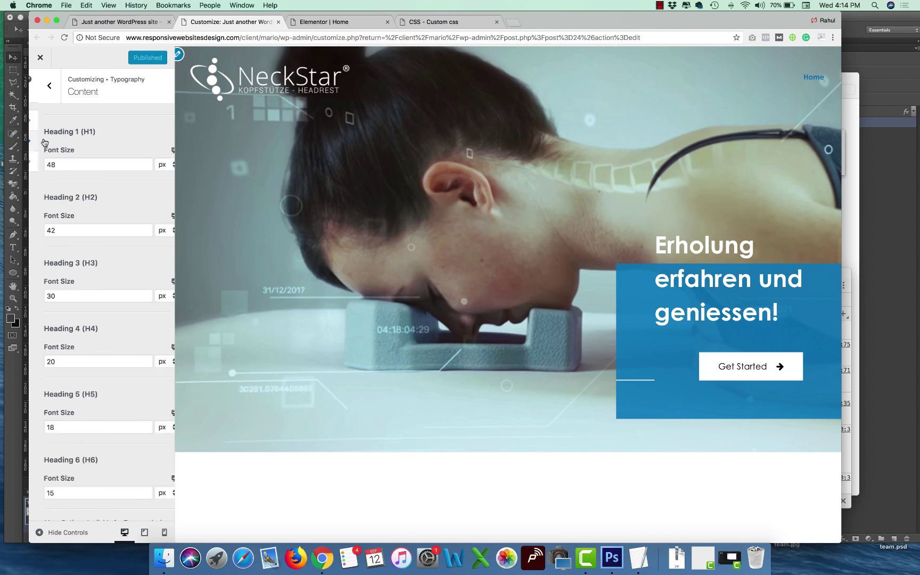
pyautogui.click(44, 103)
pyautogui.click(43, 102)
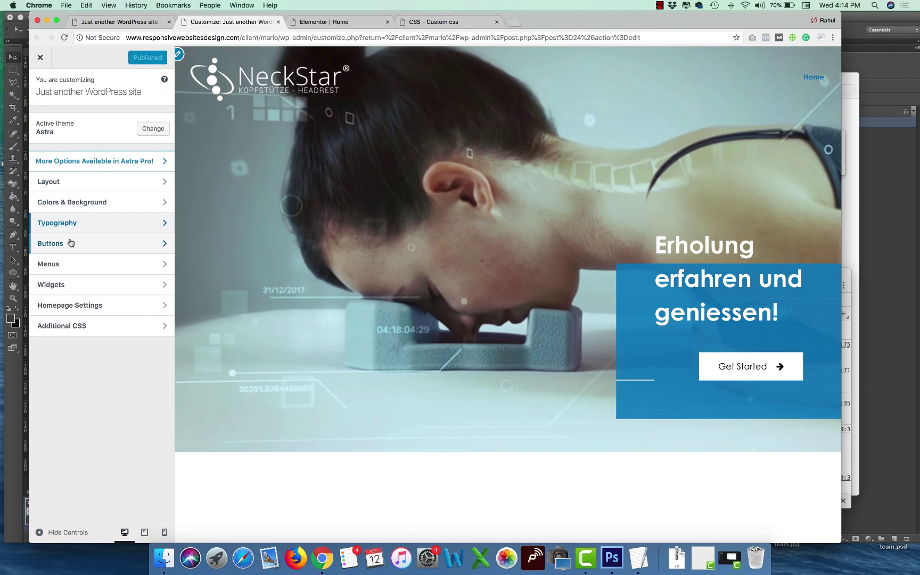
# Create a new menu named Main Menu assigned to the Primary Menu location.
pyautogui.click(67, 264)
pyautogui.click(166, 282)
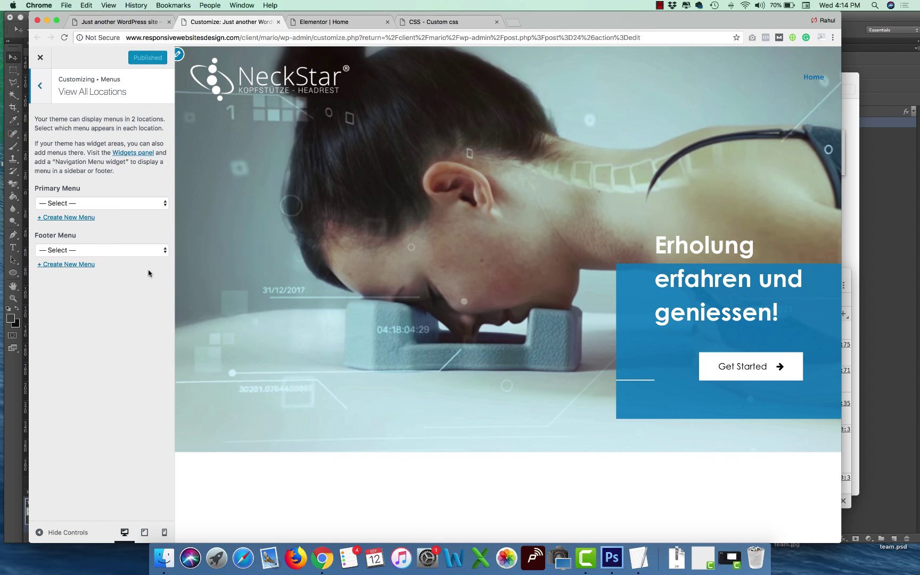
pyautogui.click(59, 204)
pyautogui.click(59, 206)
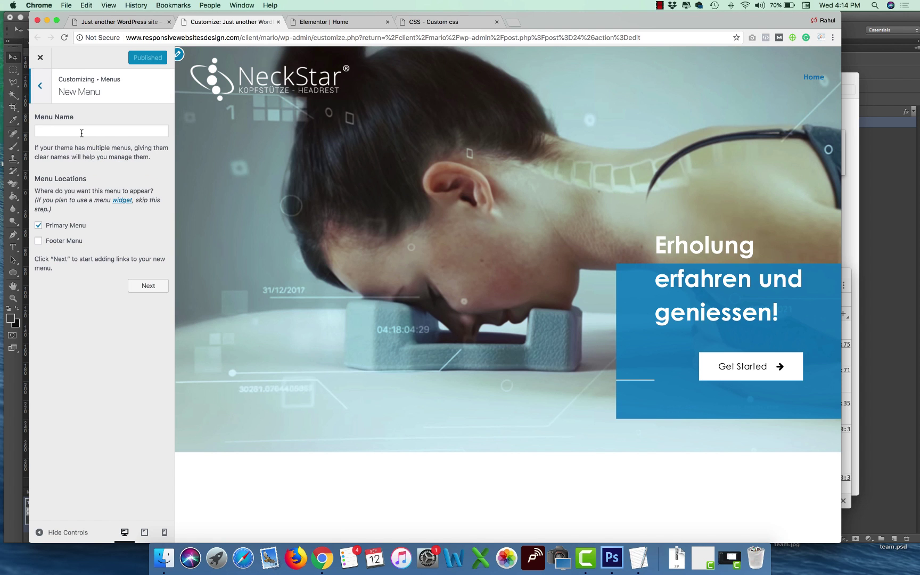
pyautogui.click(82, 133)
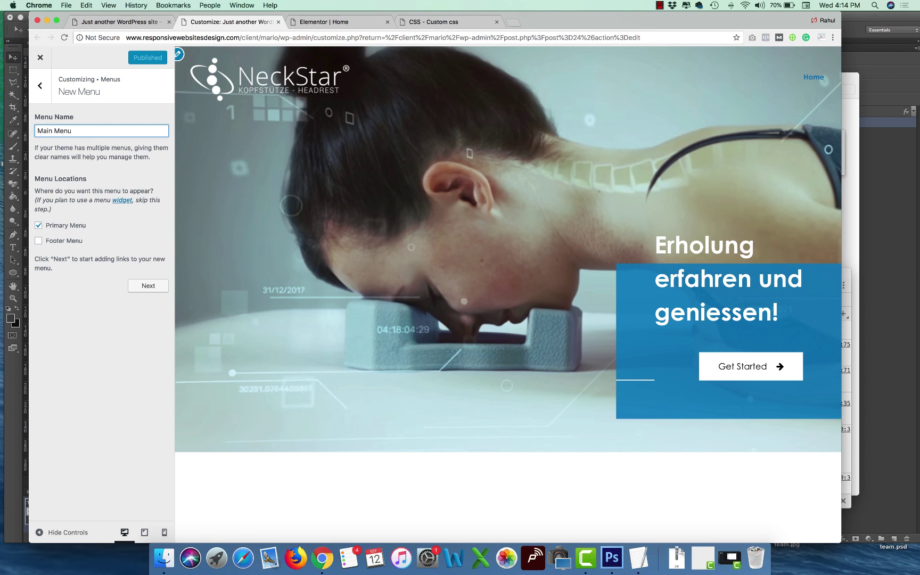
pyautogui.write('Main Menu')
pyautogui.click(148, 285)
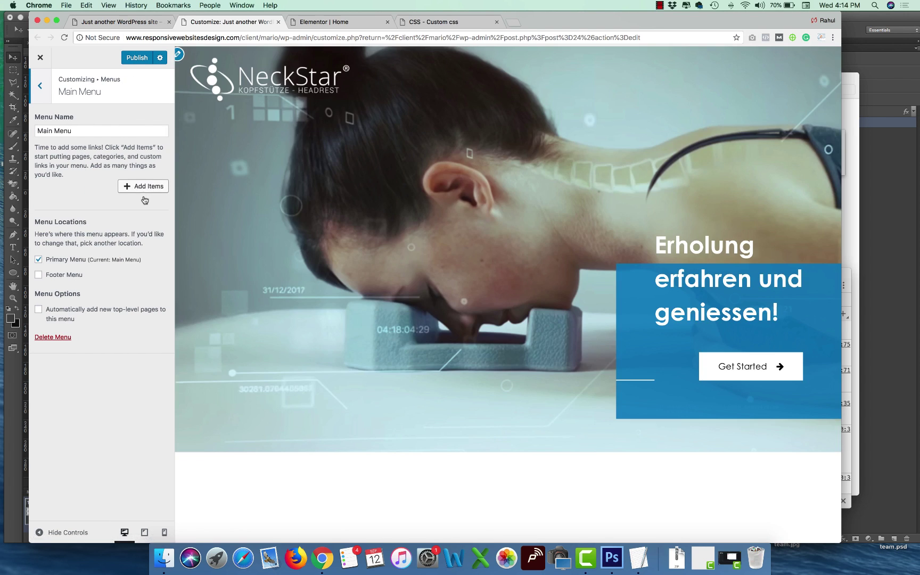
# Add a custom link to Main Menu with the URL # and the link text Startseite.
pyautogui.click(144, 199)
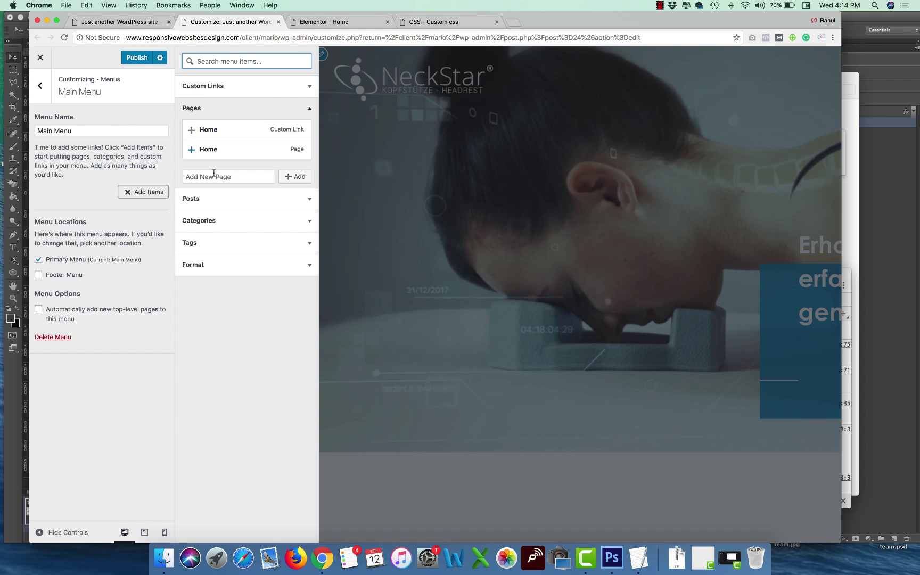
pyautogui.click(214, 91)
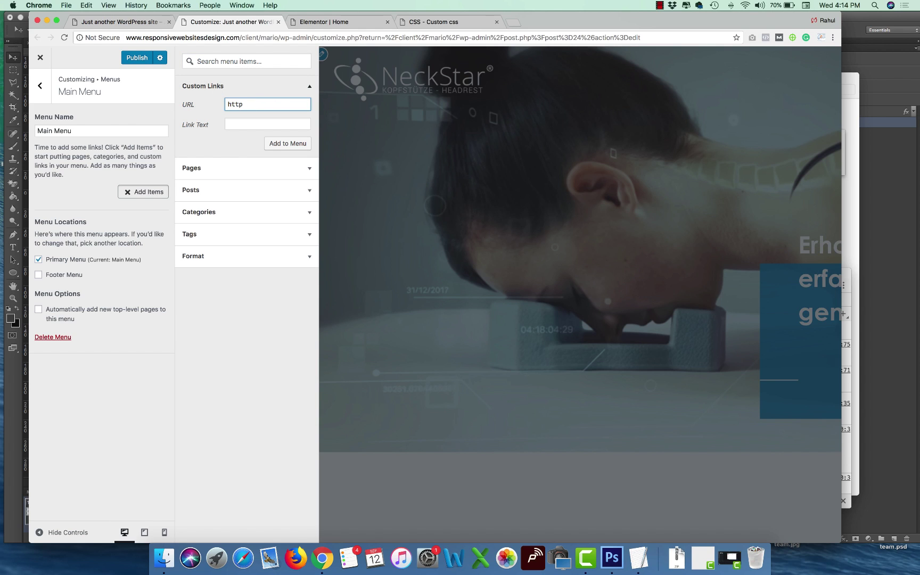
pyautogui.click(294, 120)
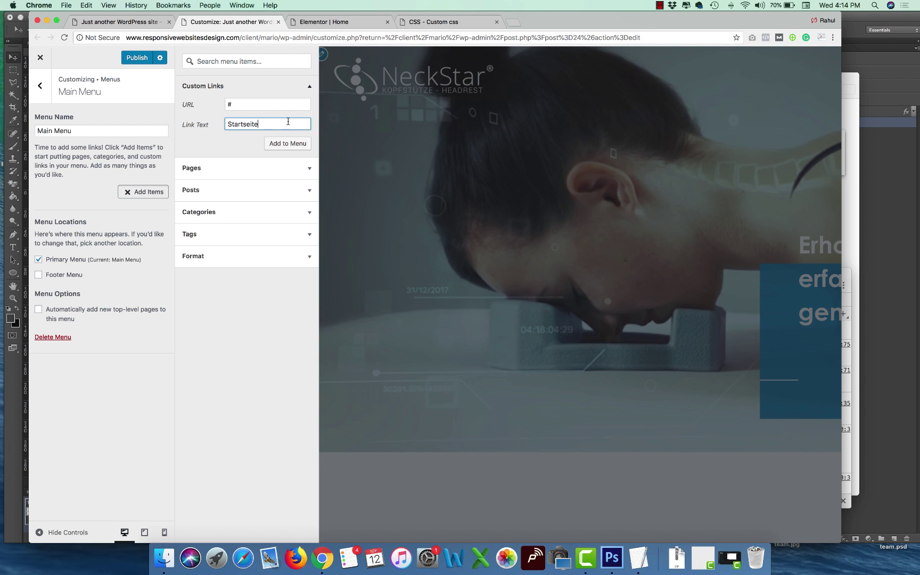
pyautogui.click(284, 143)
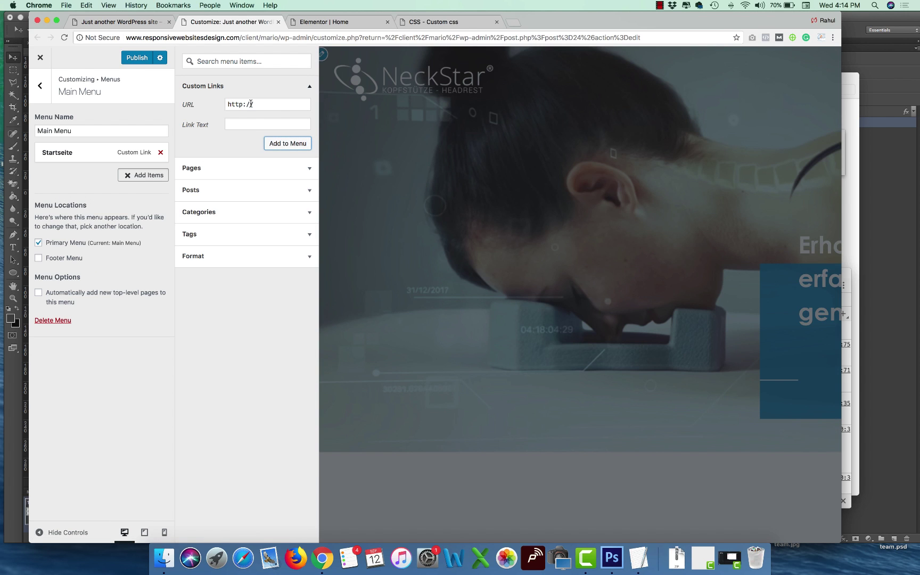
# Add a custom link to Main Menu with the URL # and the link text Neckstar.
pyautogui.tripleClick(250, 104)
pyautogui.write('#')
pyautogui.click(257, 122)
pyautogui.write('Neckstar')
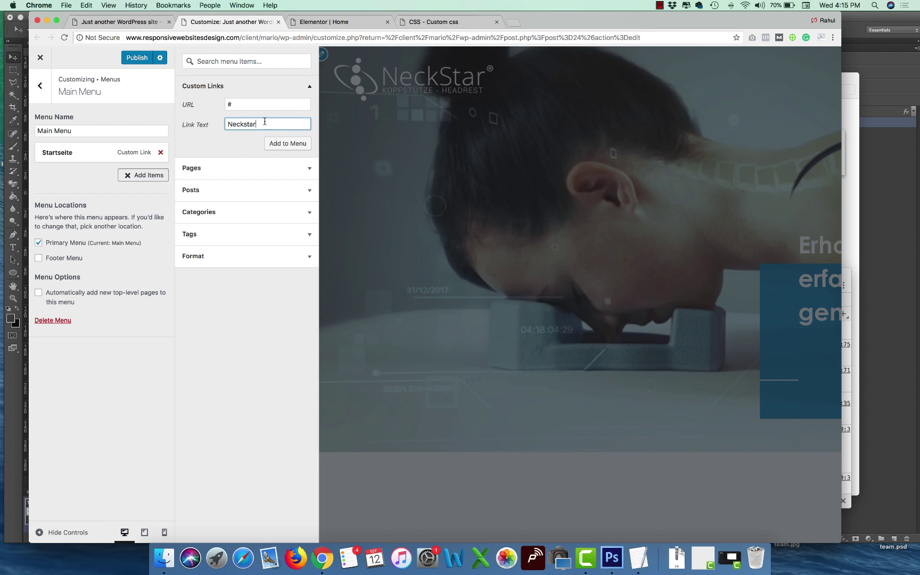
pyautogui.press('Return')
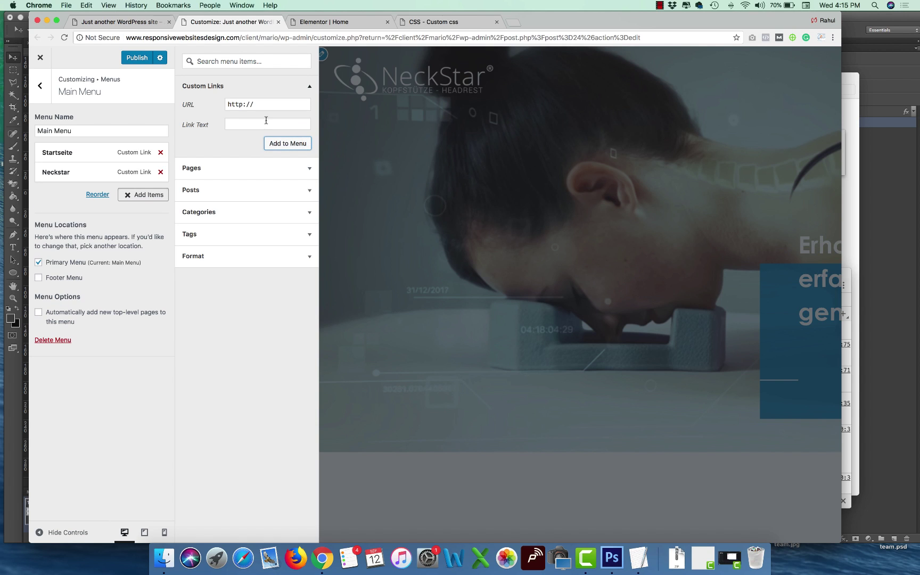
# Add a custom link to Main Menu with the URL # and the link text Kontakt.
pyautogui.hotkey('shift', 'Tab')
pyautogui.write('#')
pyautogui.click(267, 124)
pyautogui.write('Knotakt')
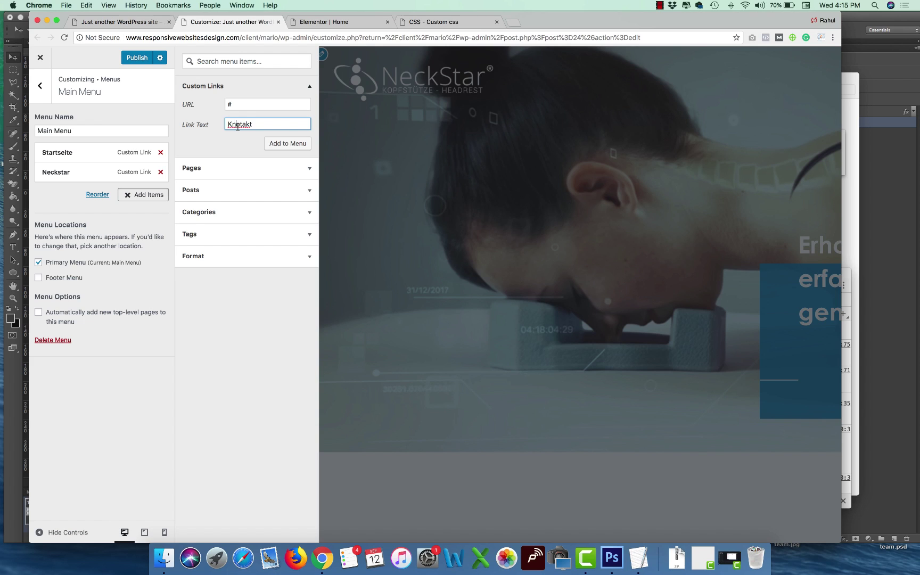
pyautogui.press('BackSpace')
pyautogui.click(292, 146)
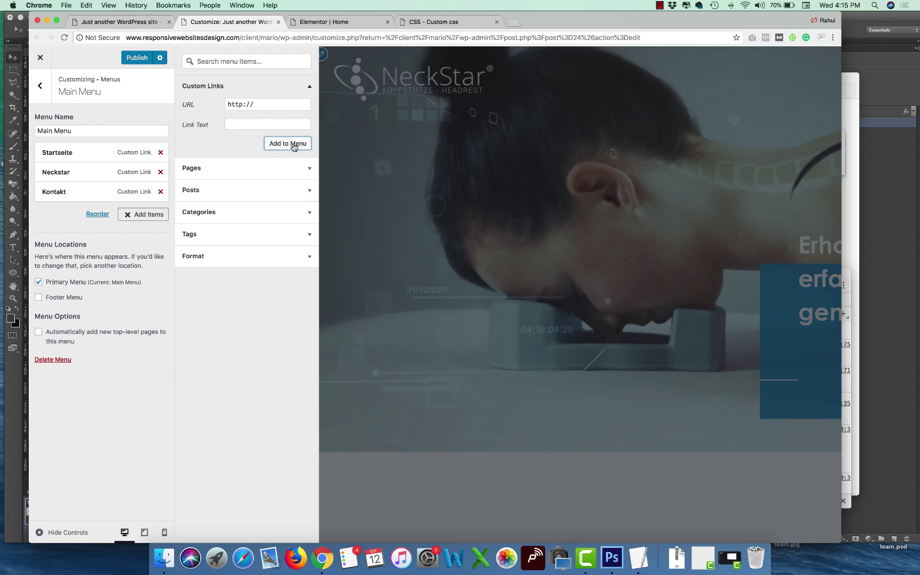
# Add a custom link to Main Menu with the URL # and the link text Neckstar News.
pyautogui.moveTo(270, 105); pyautogui.dragTo(210, 113)
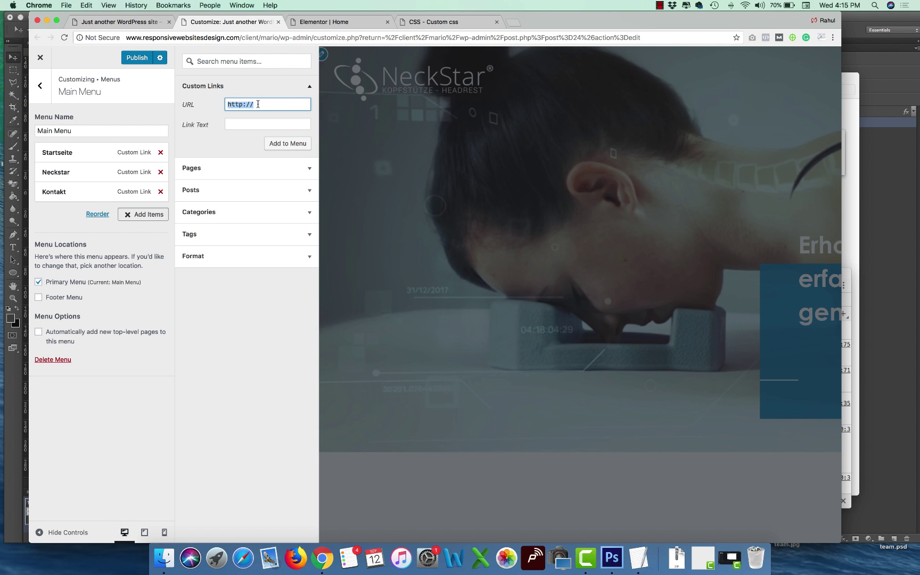
pyautogui.hotkey('ctrl', 'Tab')
pyautogui.click(239, 22)
pyautogui.write('3')
pyautogui.click(229, 124)
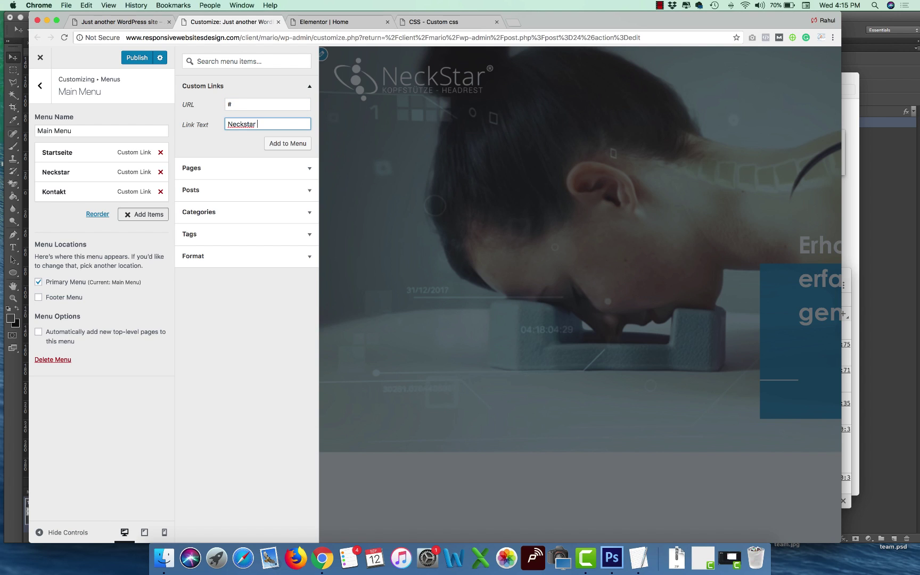
pyautogui.click(291, 143)
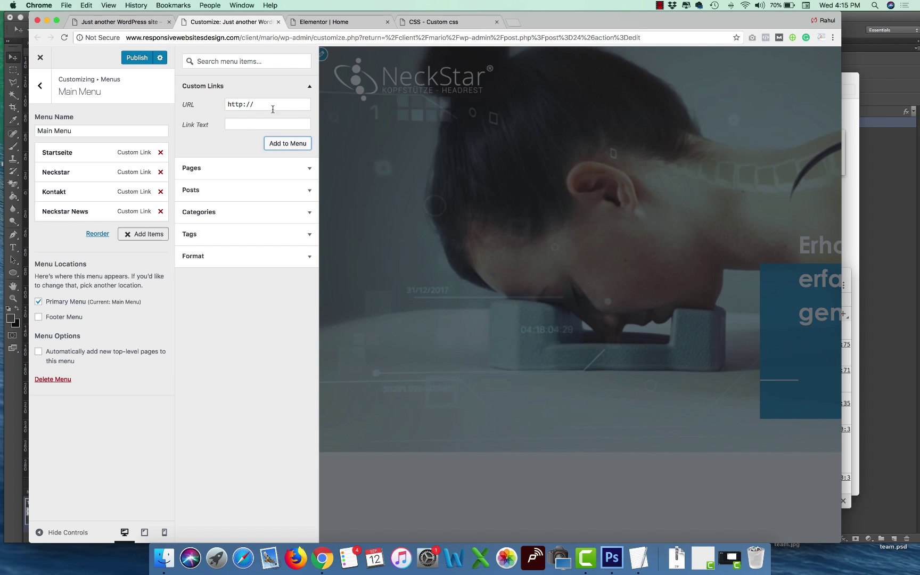
# Add a custom link to Main Menu with the URL # and the link text Buy Now, and publish the menu.
pyautogui.click(272, 106)
pyautogui.write('#')
pyautogui.click(242, 124)
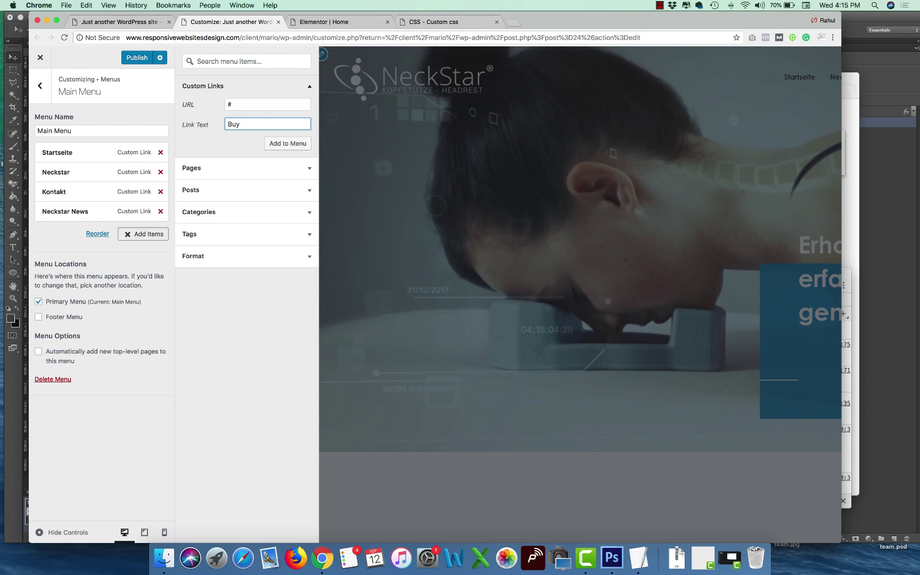
pyautogui.write('Buy Now')
pyautogui.click(291, 143)
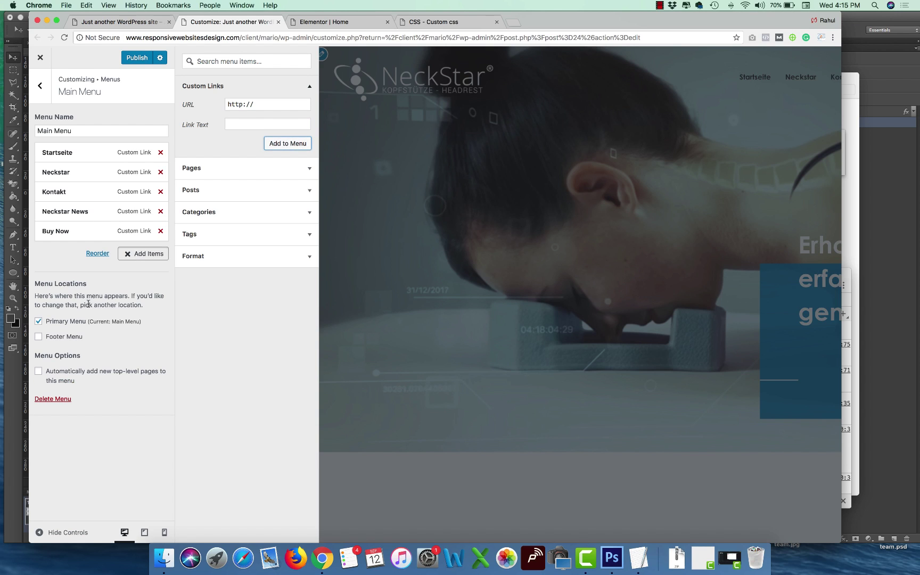
pyautogui.click(139, 255)
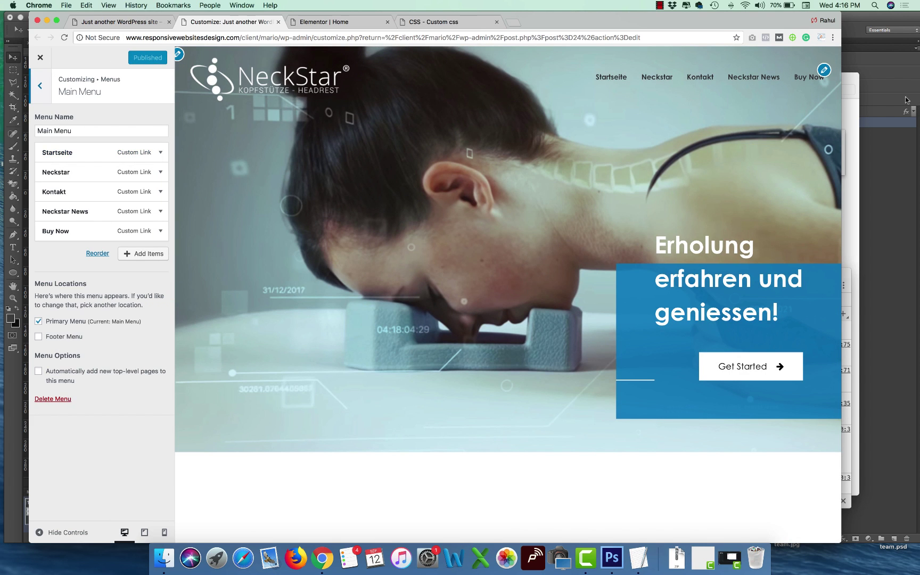
# Look through the Base Typography, Content and Blog typography settings in the Customizer for menu text options.
pyautogui.click(824, 71)
pyautogui.click(49, 95)
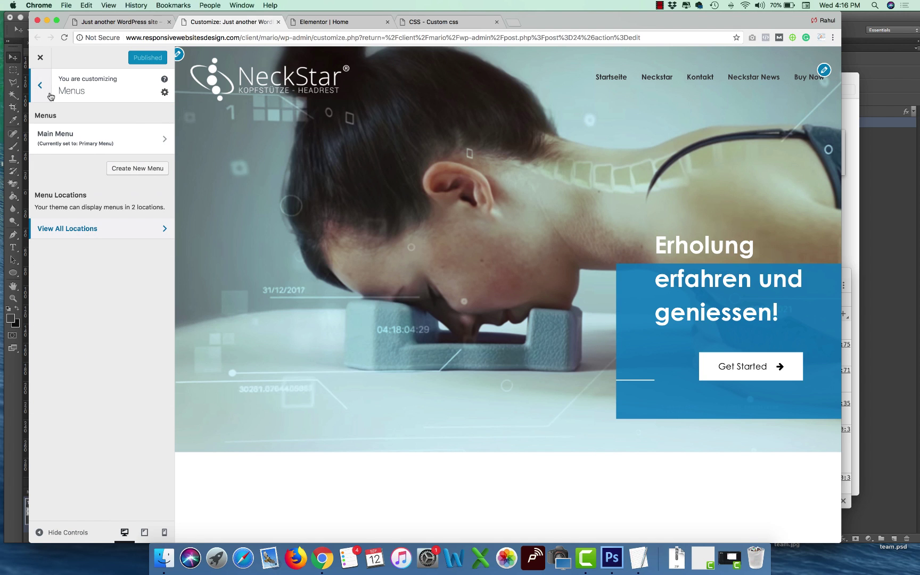
pyautogui.click(40, 85)
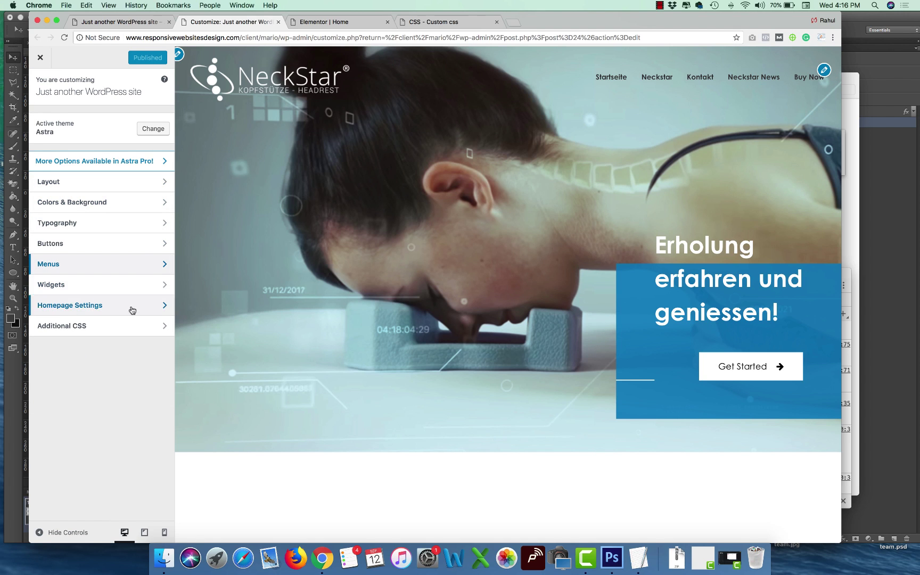
pyautogui.click(63, 223)
pyautogui.click(67, 123)
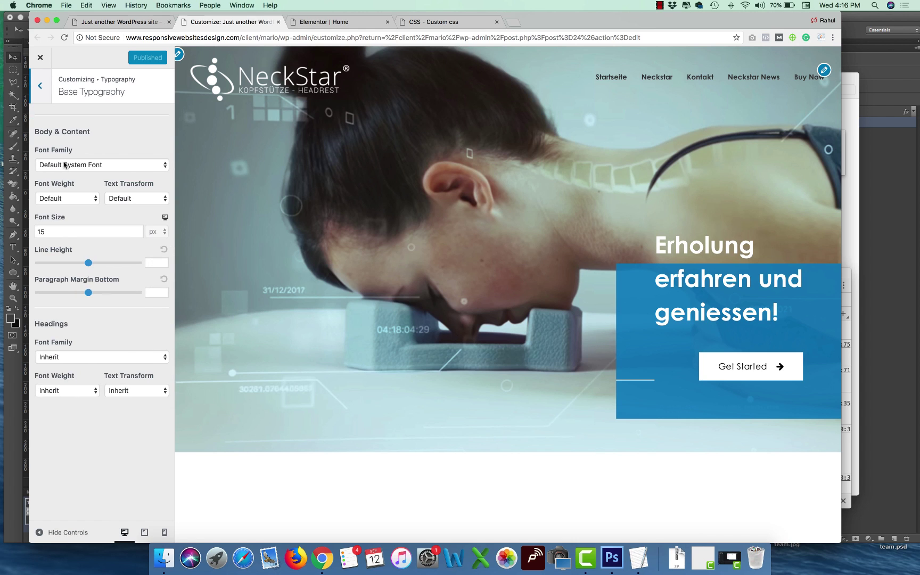
pyautogui.click(40, 100)
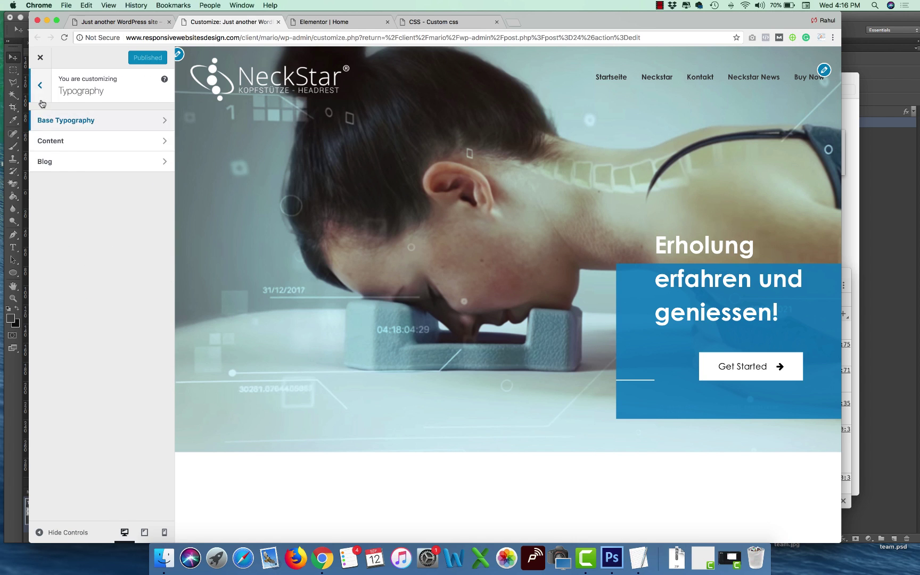
pyautogui.click(63, 145)
pyautogui.scroll(-2, 139, 283)
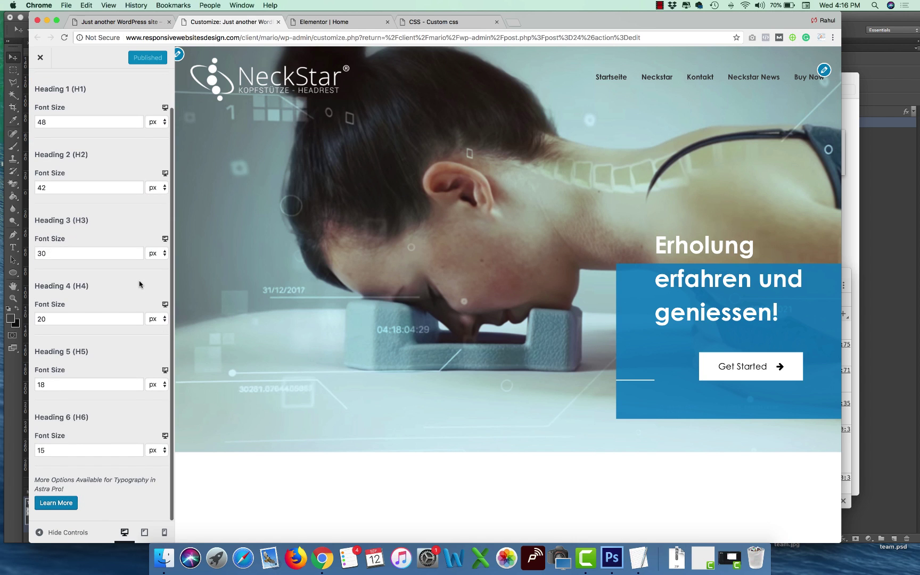
pyautogui.scroll(3, 140, 284)
pyautogui.click(40, 84)
pyautogui.click(53, 161)
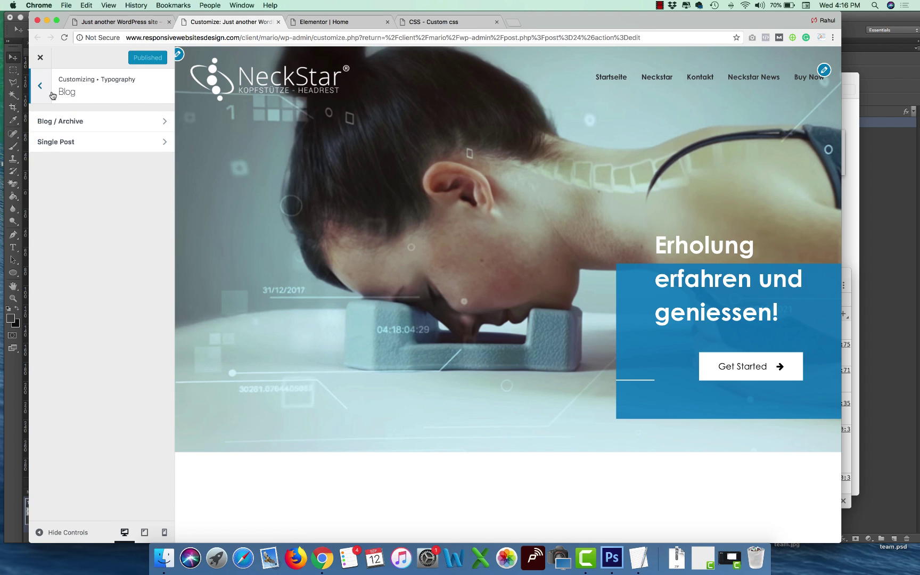
pyautogui.click(40, 92)
pyautogui.click(40, 86)
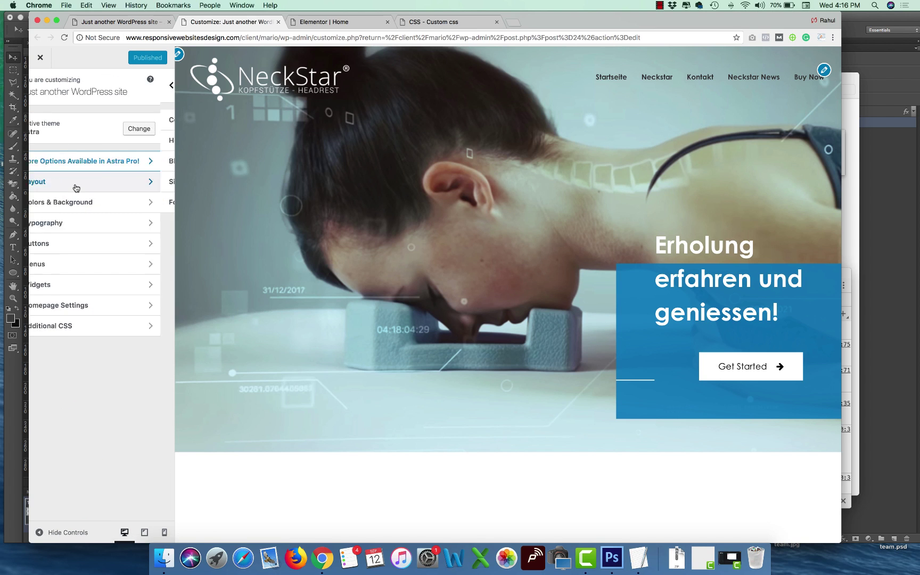
# Review the Primary Header layout settings for menu styling options and close the Customizer.
pyautogui.click(49, 182)
pyautogui.click(62, 141)
pyautogui.click(61, 142)
pyautogui.scroll(-3, 84, 278)
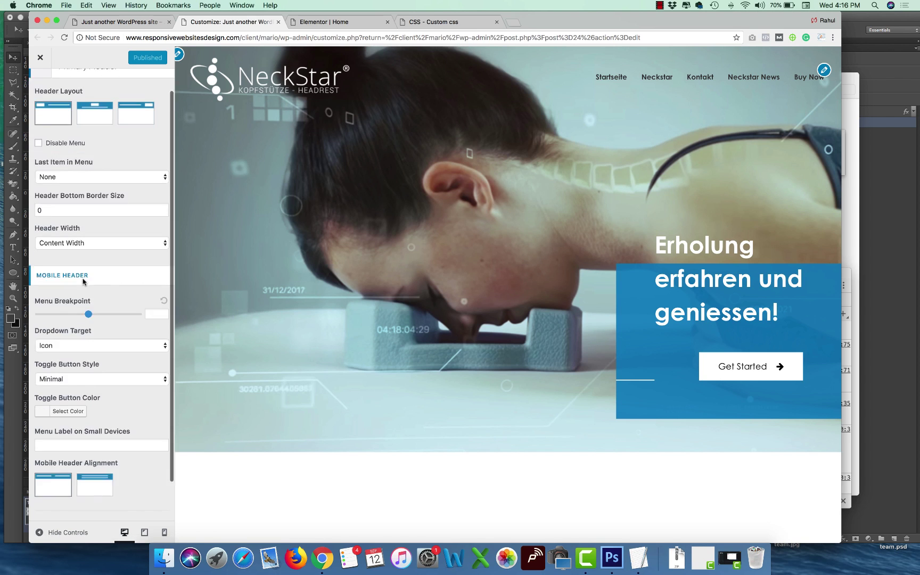
pyautogui.scroll(3, 111, 235)
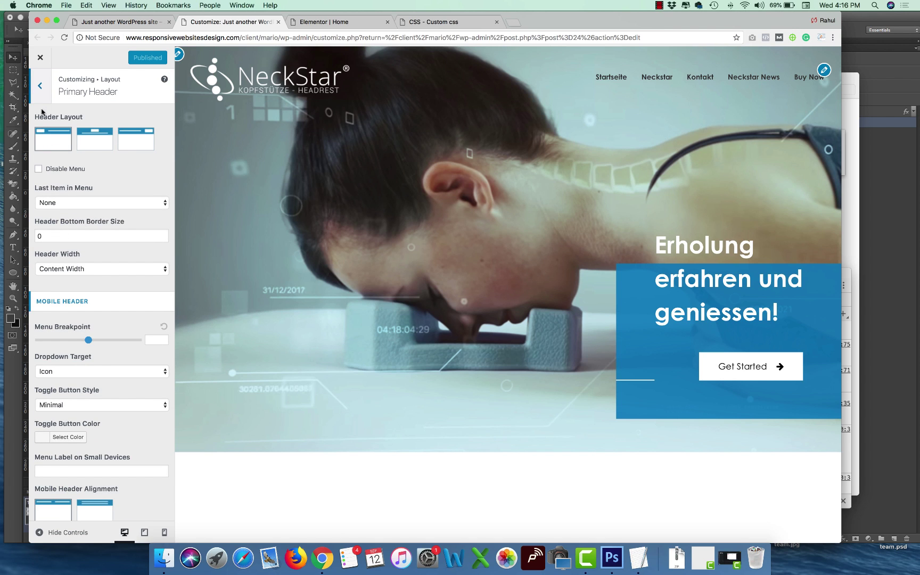
pyautogui.click(40, 57)
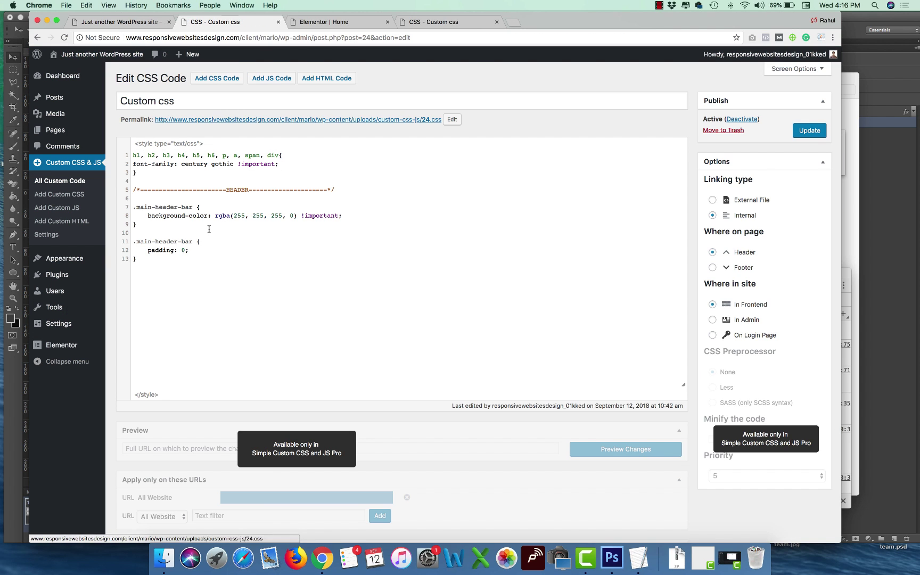
# Reload the homepage and inspect the Kontakt menu link in the developer tools.
pyautogui.click(91, 22)
pyautogui.click(67, 39)
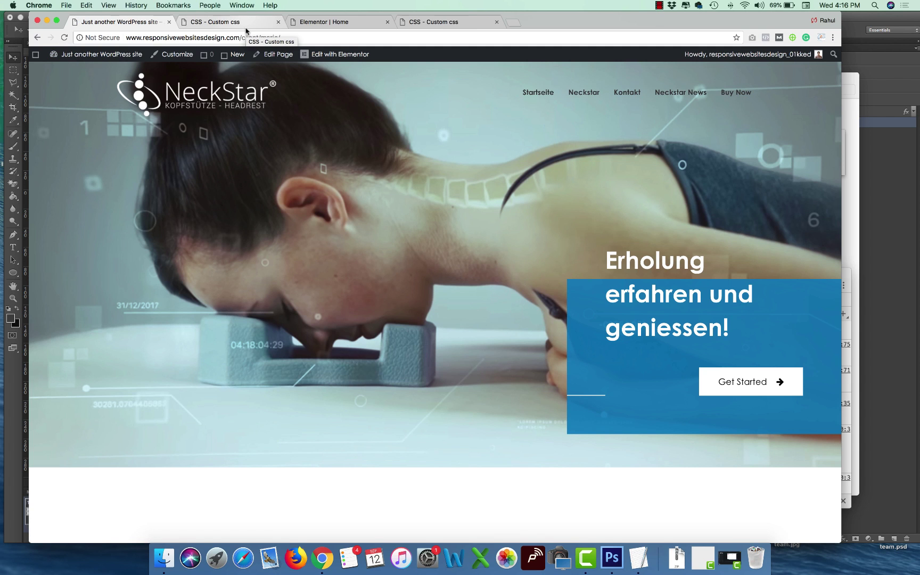
pyautogui.rightClick(629, 92)
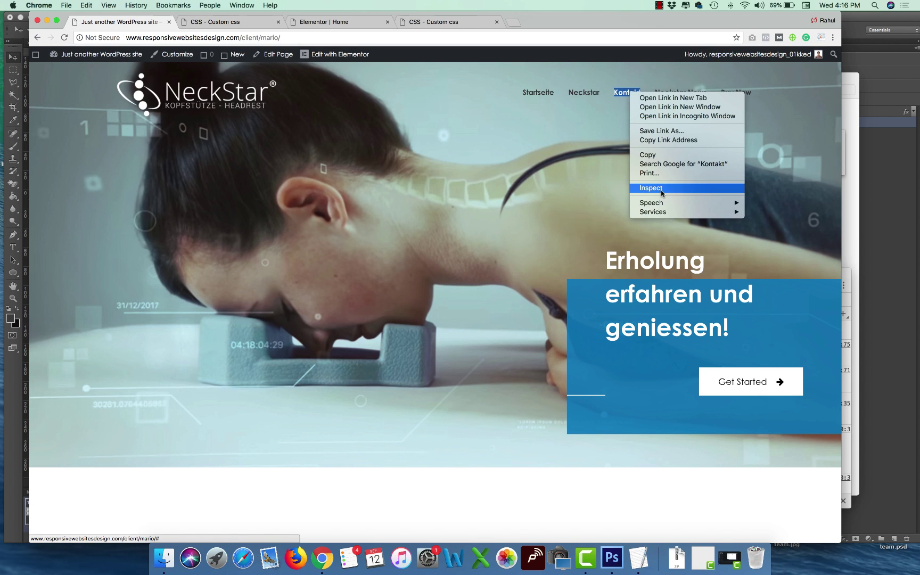
pyautogui.click(662, 189)
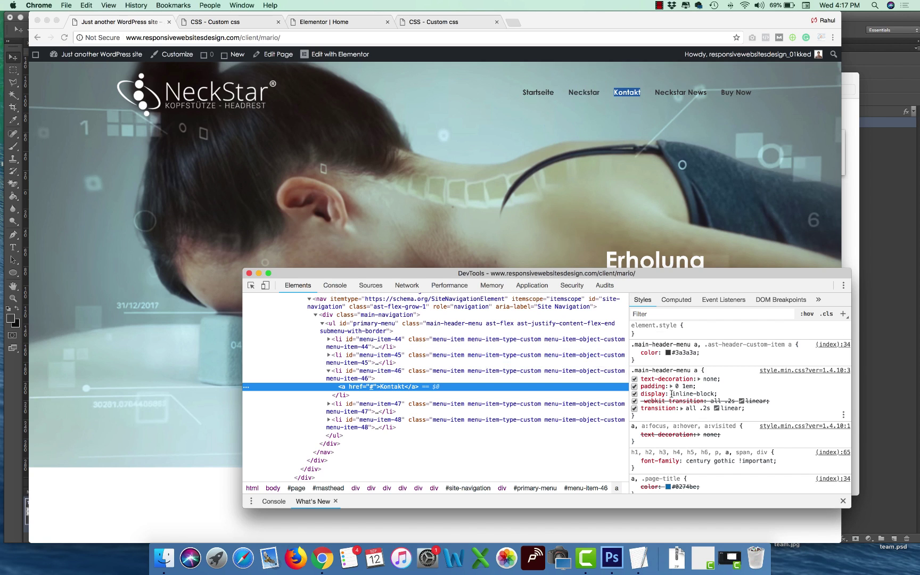
# Add color: #fff !important to the .main-header-menu a rule in the inspector.
pyautogui.click(712, 373)
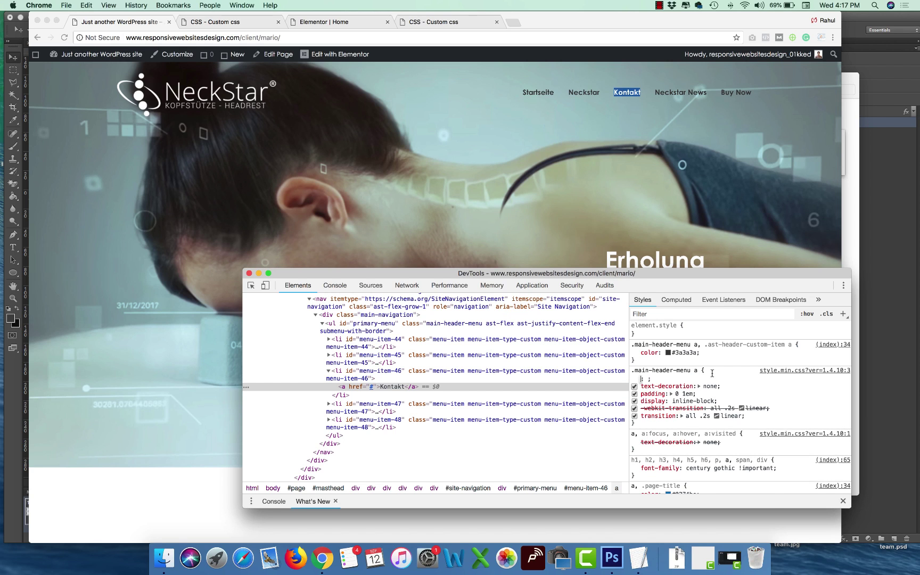
pyautogui.write('color')
pyautogui.write('#ff')
pyautogui.press('BackSpace')
pyautogui.press('BackSpace')
pyautogui.press('BackSpace')
pyautogui.press('Tab')
pyautogui.write('#fff !important')
pyautogui.press('Tab')
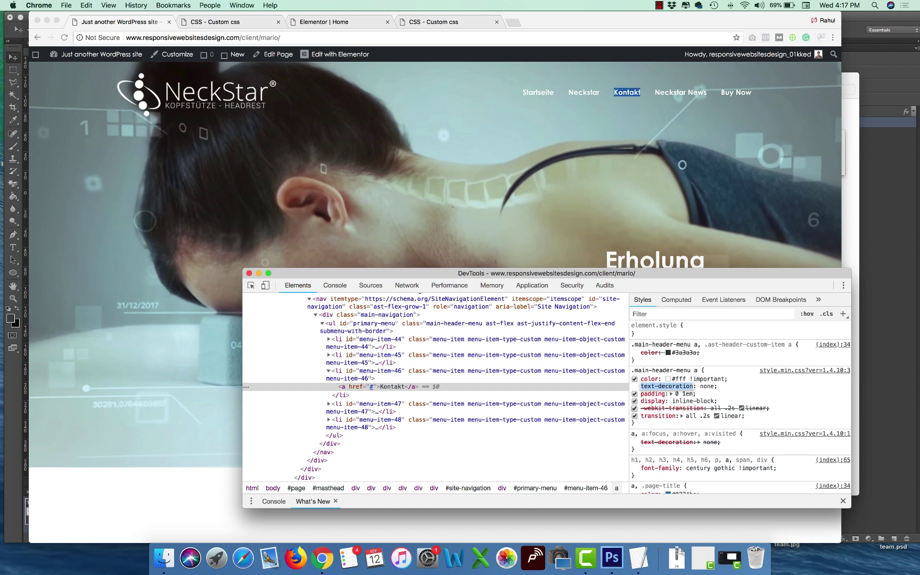
pyautogui.click(718, 388)
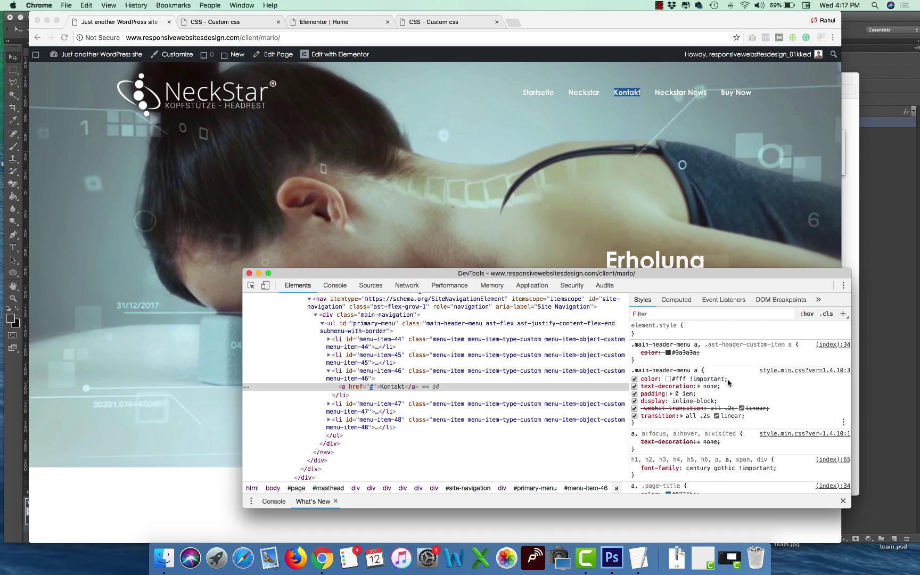
# Add text-transform: uppercase to the .main-header-menu a rule in the inspector.
pyautogui.click(729, 381)
pyautogui.write('text-transform')
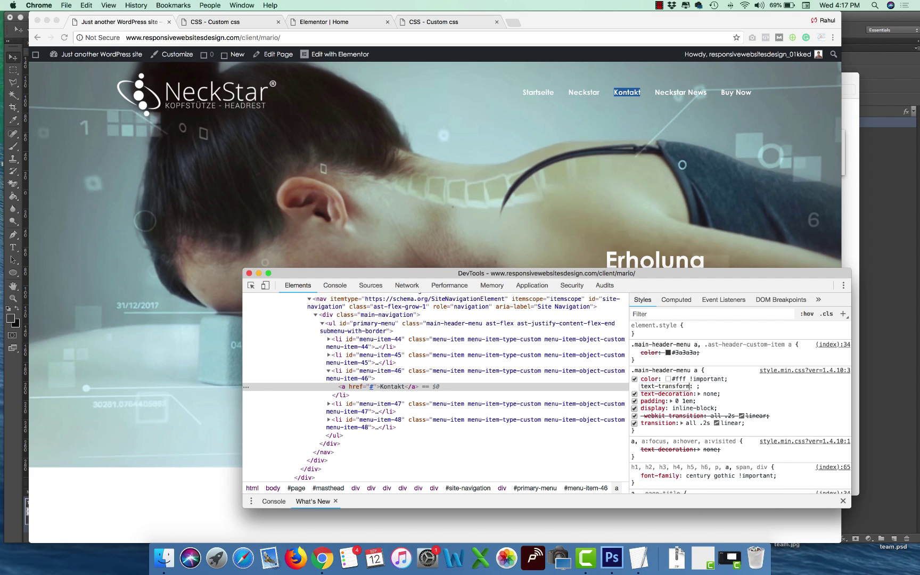
pyautogui.press('Tab')
pyautogui.write('uppercase')
pyautogui.press('Tab')
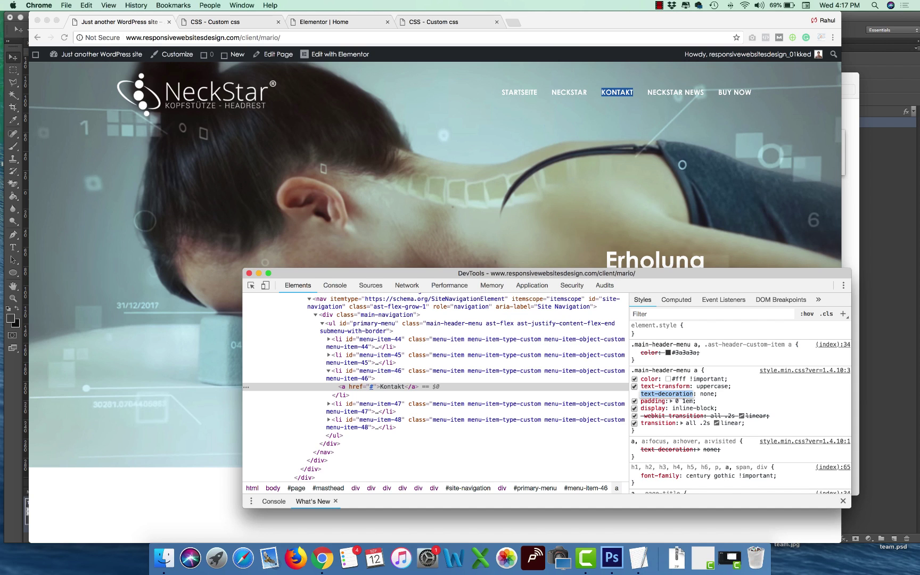
pyautogui.hotkey('shift', 'Tab')
pyautogui.press('Return')
pyautogui.write('font-size')
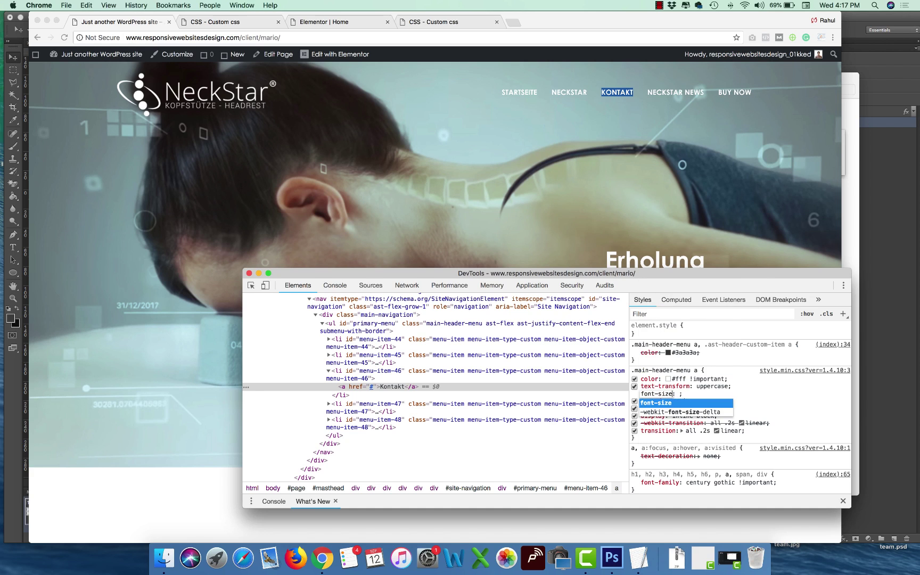
pyautogui.press('Tab')
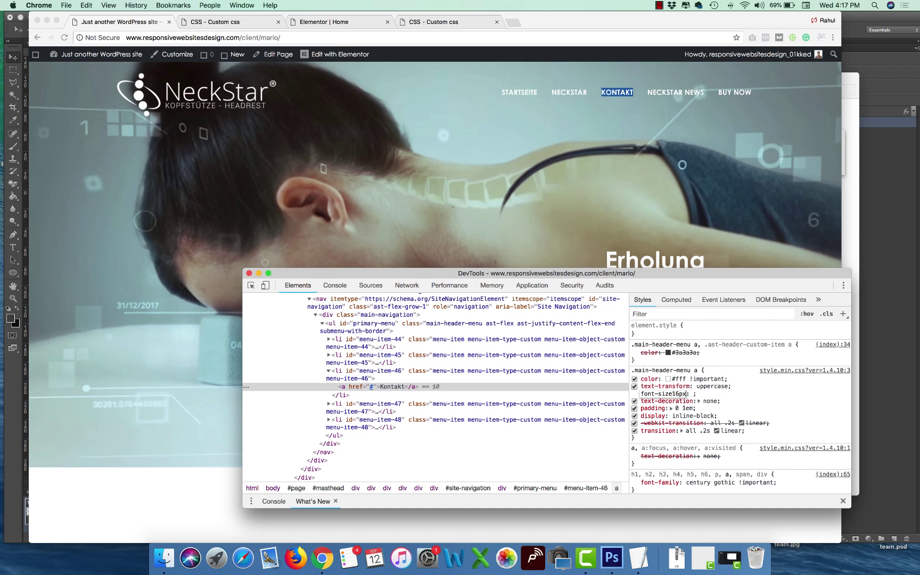
pyautogui.press('Tab')
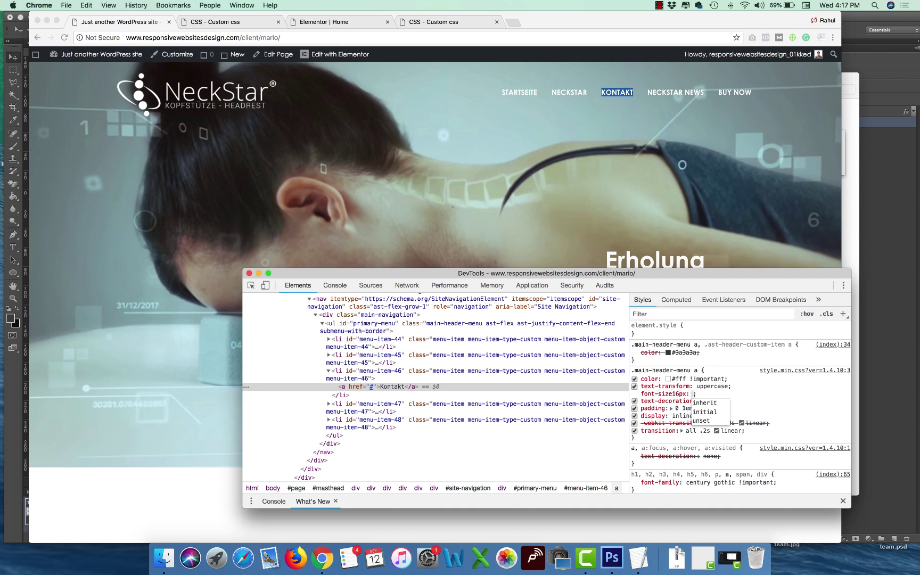
pyautogui.click(679, 393)
# Add font-size: 16px to the .main-header-menu a rule in the inspector.
pyautogui.click(744, 389)
pyautogui.write('fon')
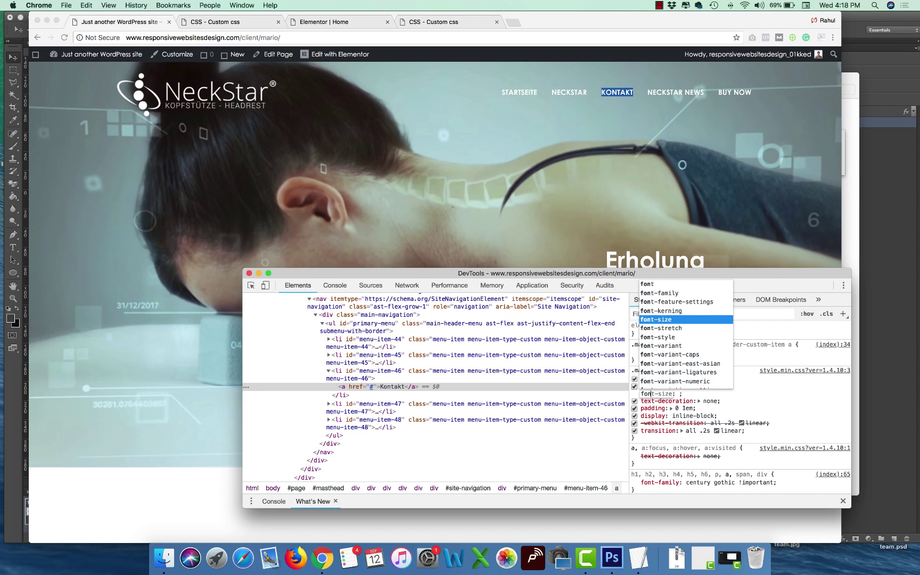
pyautogui.press('Tab')
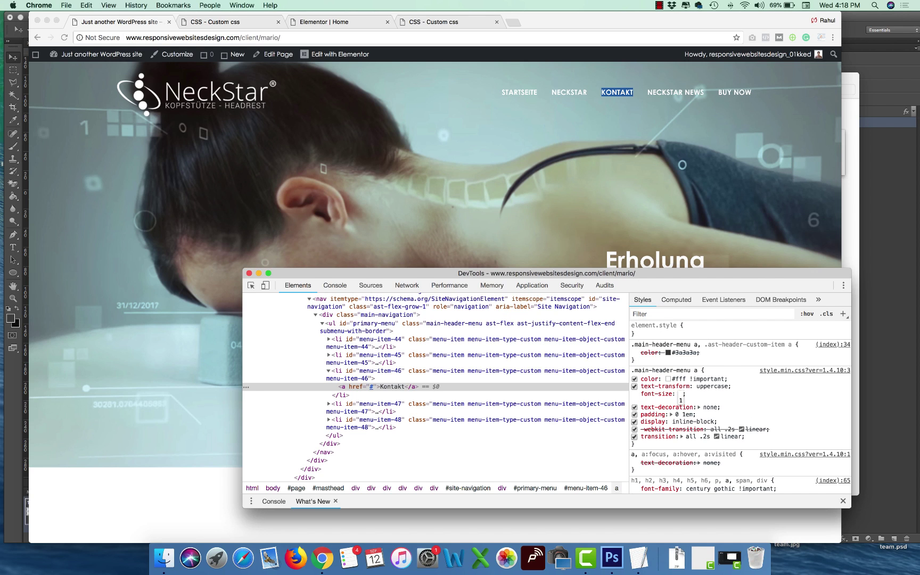
pyautogui.write('16px')
pyautogui.press('Tab')
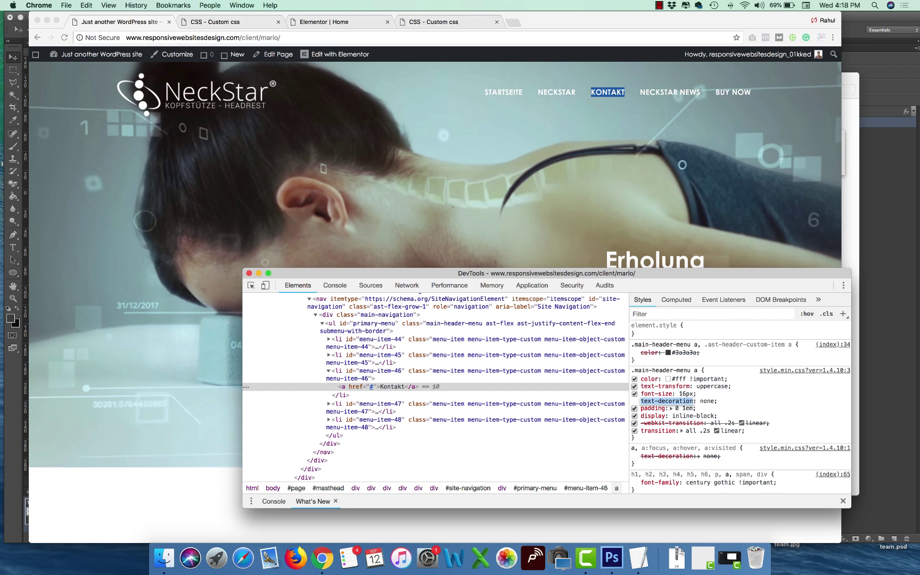
# Add letter-spacing: 1px to the .main-header-menu a rule in the inspector.
pyautogui.click(722, 389)
pyautogui.write('letter-spacing')
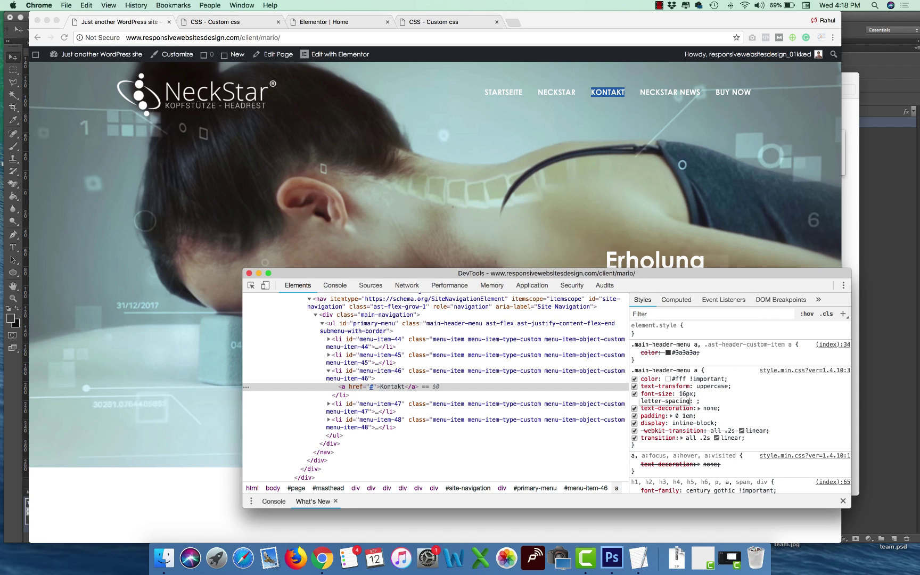
pyautogui.press('Tab')
pyautogui.write('1px')
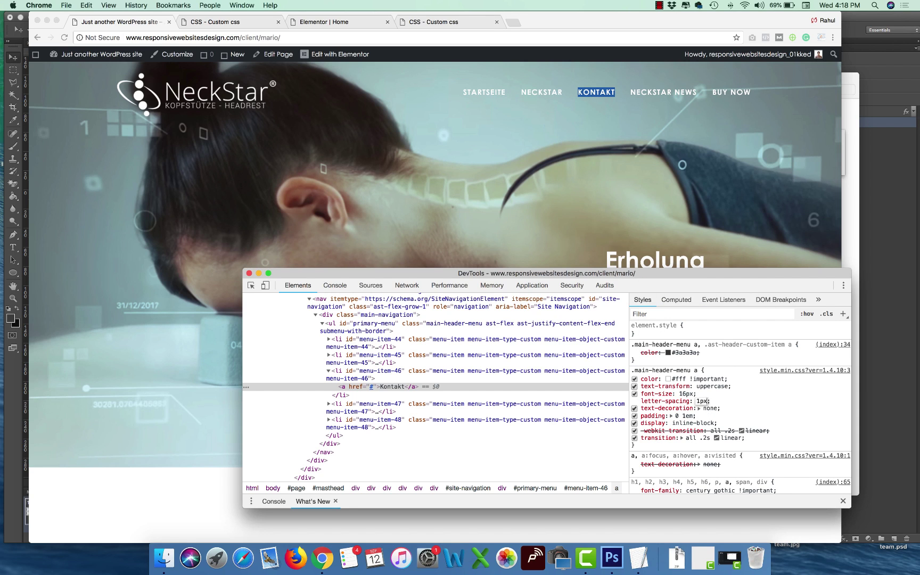
pyautogui.click(715, 402)
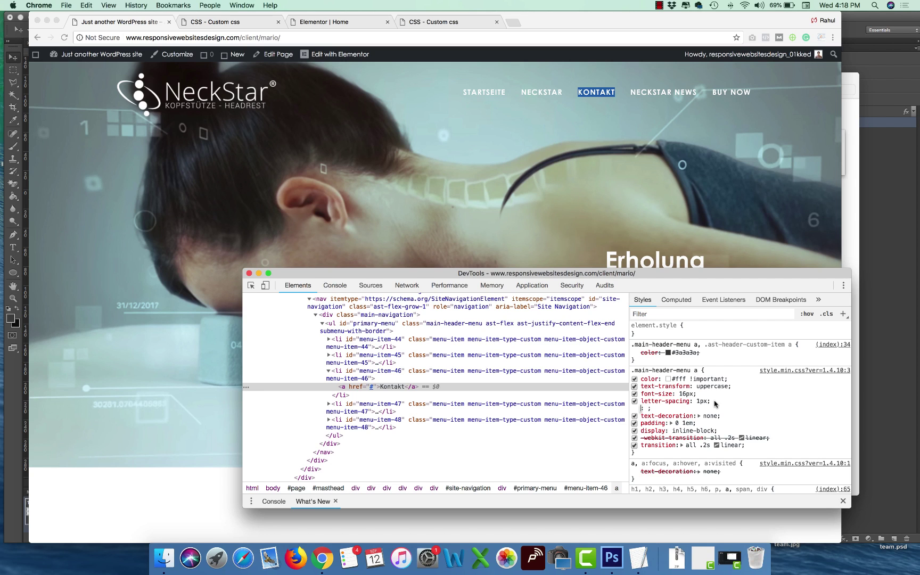
pyautogui.press('Escape')
# Copy the .main-header-menu a rule with its color, text-transform, font-size and letter-spacing lines into the end of the Custom css code.
pyautogui.moveTo(632, 370); pyautogui.dragTo(710, 397)
pyautogui.press('cmd+c')
pyautogui.click(227, 22)
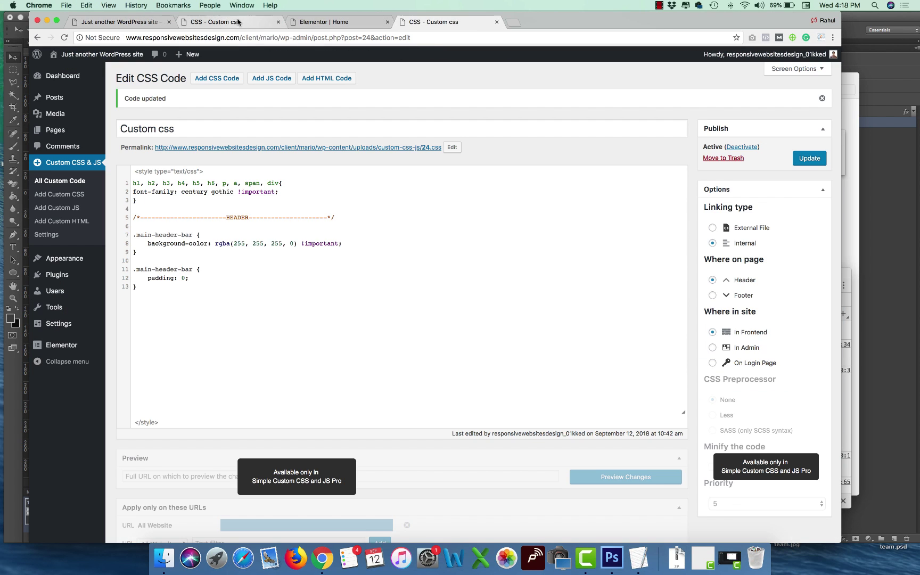
pyautogui.click(199, 263)
pyautogui.press('Return')
pyautogui.press('Return')
pyautogui.press('cmd+v')
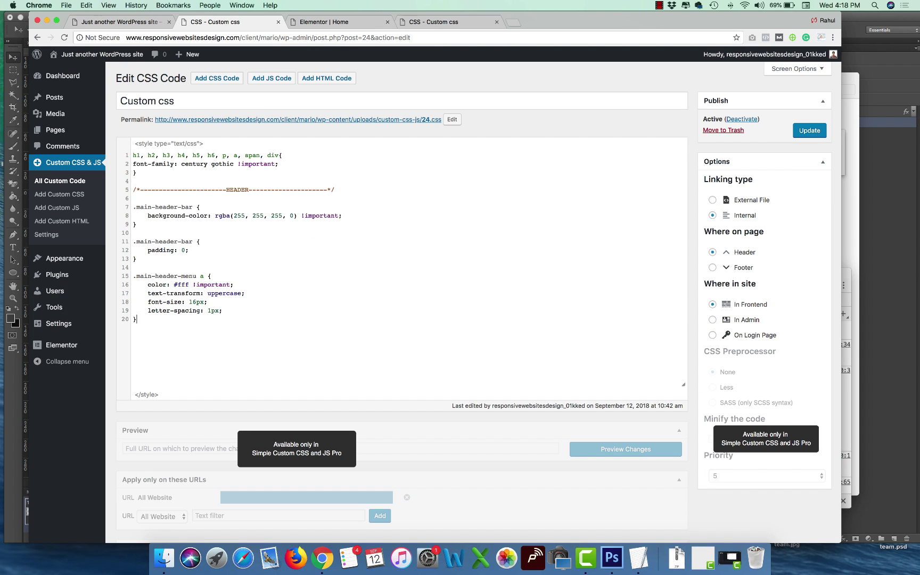
# Update the Custom css code, close the duplicate Custom css tab and reload the homepage.
pyautogui.click(801, 127)
pyautogui.click(496, 22)
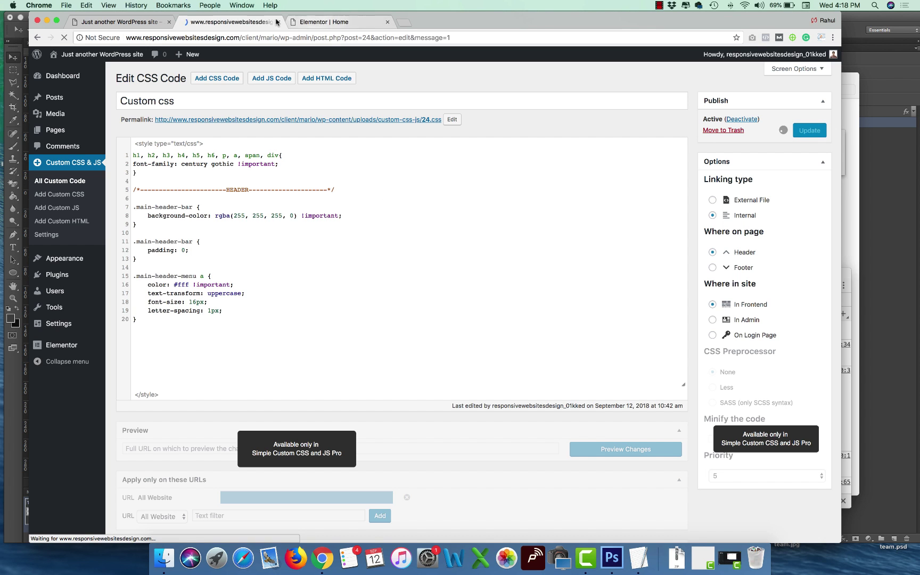
pyautogui.click(152, 22)
pyautogui.click(186, 38)
pyautogui.press('Return')
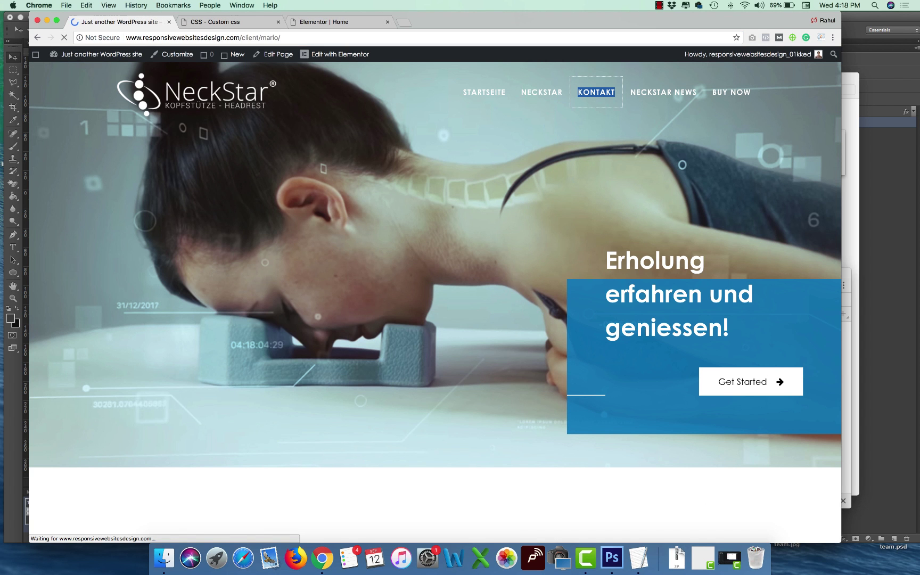
# Inspect the Buy Now menu link and select its parent div.main-navigation in the page markup.
pyautogui.rightClick(714, 92)
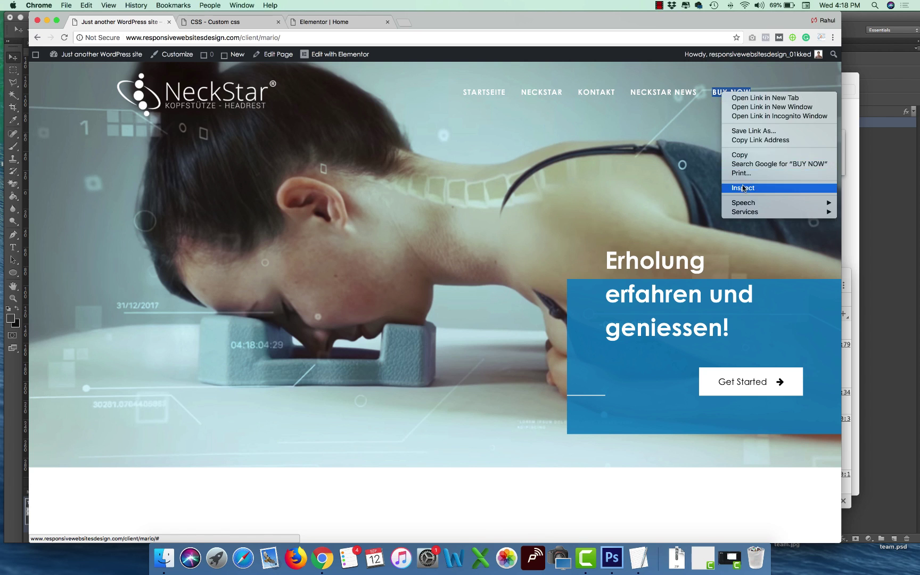
pyautogui.click(743, 186)
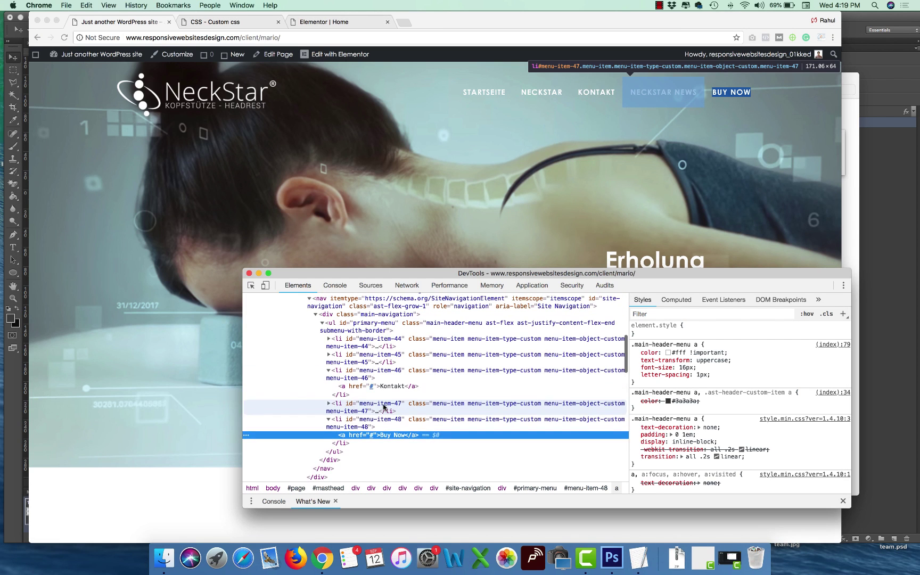
pyautogui.click(367, 325)
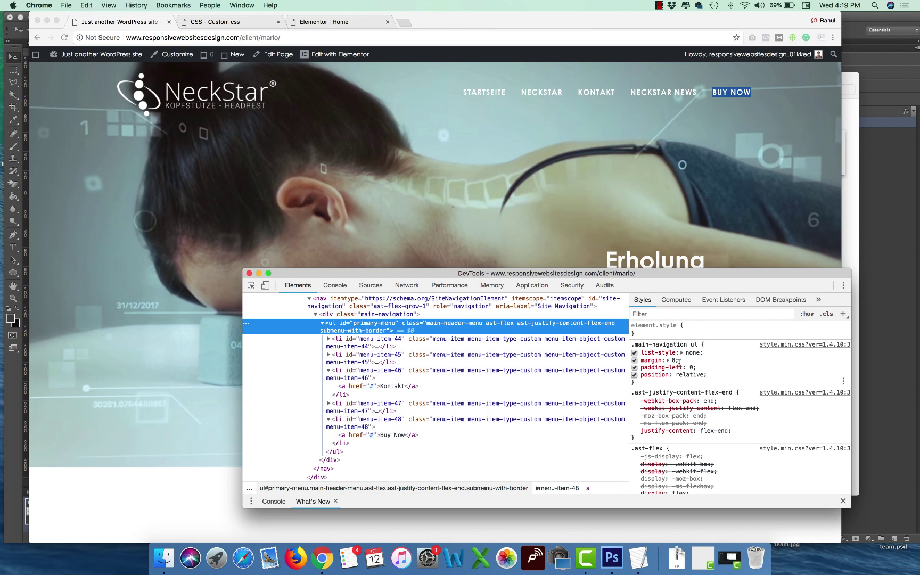
pyautogui.click(406, 315)
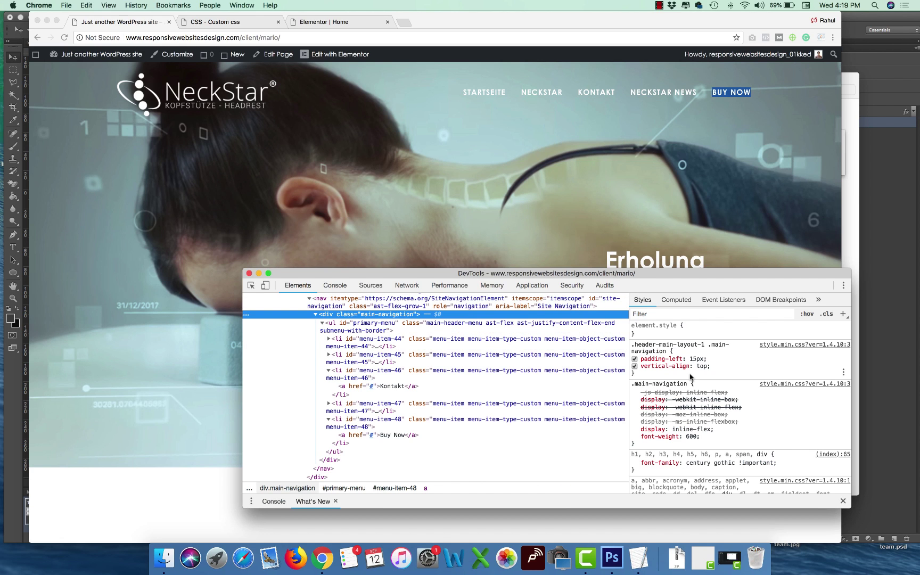
pyautogui.click(586, 302)
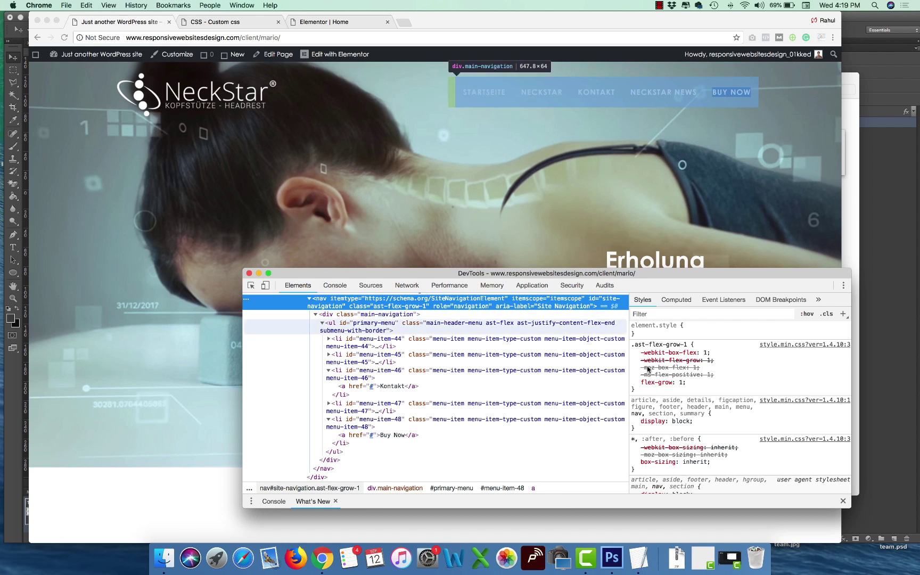
pyautogui.click(395, 314)
# Add padding-right: 10px to the .header-main-layout-1 .main-navigation rule in the inspector.
pyautogui.click(660, 372)
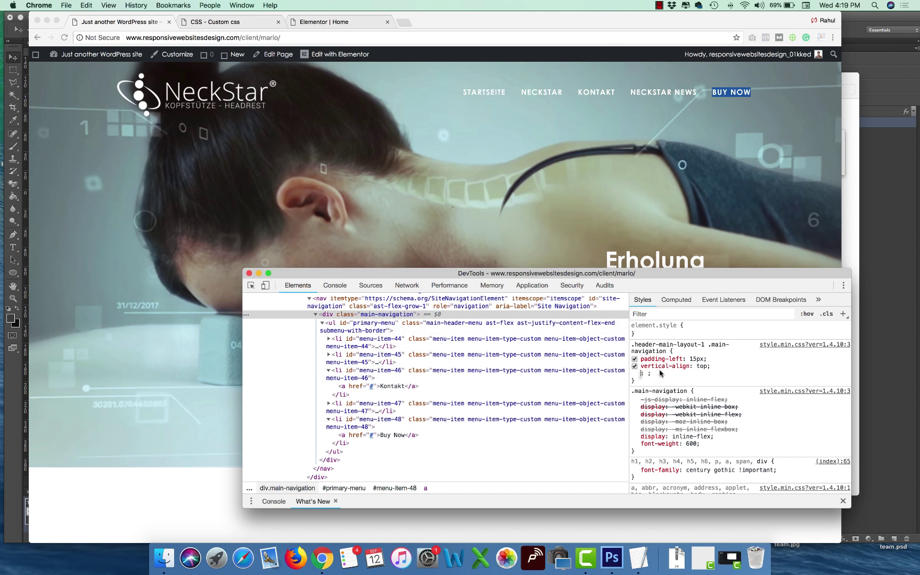
pyautogui.write('padding-right')
pyautogui.press('Tab')
pyautogui.write('10px')
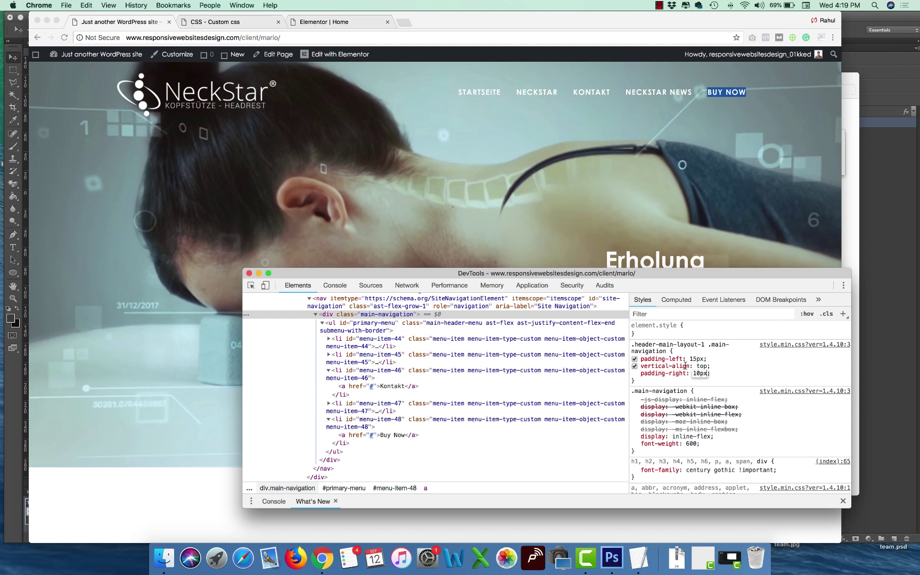
# Rename the padding-right property to margin-right and raise its value to 180px.
pyautogui.doubleClick(652, 373)
pyautogui.write('margi')
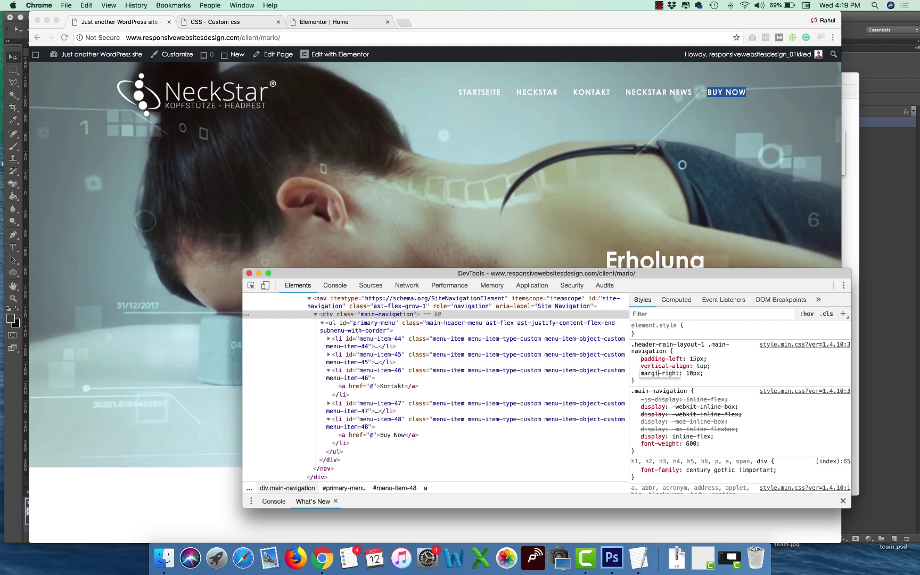
pyautogui.write('n')
pyautogui.press('Tab')
pyautogui.press('Up')
pyautogui.press('Up')
pyautogui.press('Up')
pyautogui.press('Up')
pyautogui.press('Up')
pyautogui.press('Up')
pyautogui.press('Up')
pyautogui.press('Up')
pyautogui.press('Up')
pyautogui.press('Up')
pyautogui.press('Up')
pyautogui.press('Up')
pyautogui.press('Up')
pyautogui.press('Up')
pyautogui.press('Up')
pyautogui.press('Up')
pyautogui.press('Up')
pyautogui.press('Up')
pyautogui.press('Up')
pyautogui.press('Up')
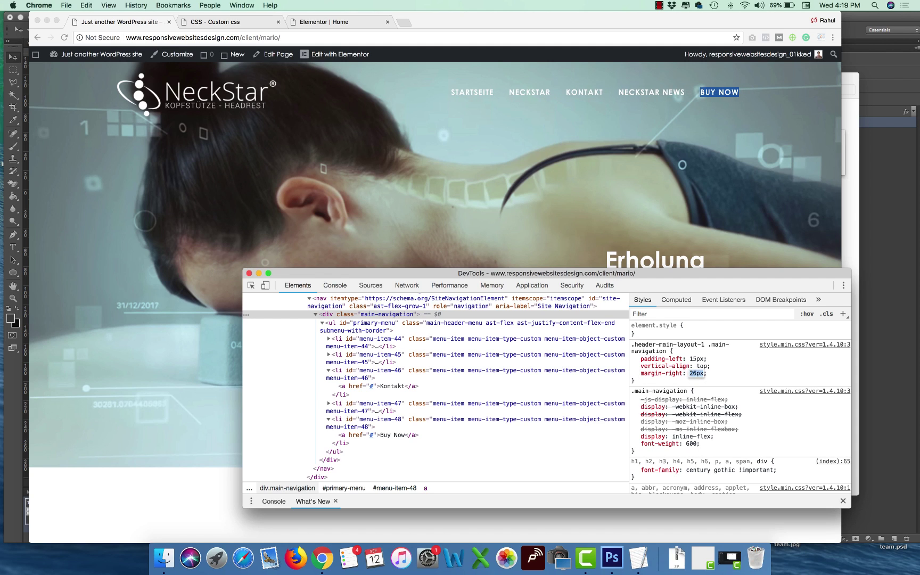
pyautogui.press('Up')
pyautogui.press('Up')
pyautogui.press('Up')
pyautogui.press('Up')
pyautogui.press('Up')
pyautogui.press('Up')
pyautogui.press('Up')
pyautogui.press('Up')
pyautogui.press('Up')
pyautogui.press('Up')
pyautogui.press('Up')
pyautogui.press('Up')
pyautogui.press('Up')
pyautogui.press('Up')
pyautogui.press('Up')
pyautogui.press('Up')
pyautogui.press('Up')
pyautogui.press('Up')
pyautogui.press('Up')
pyautogui.press('Up')
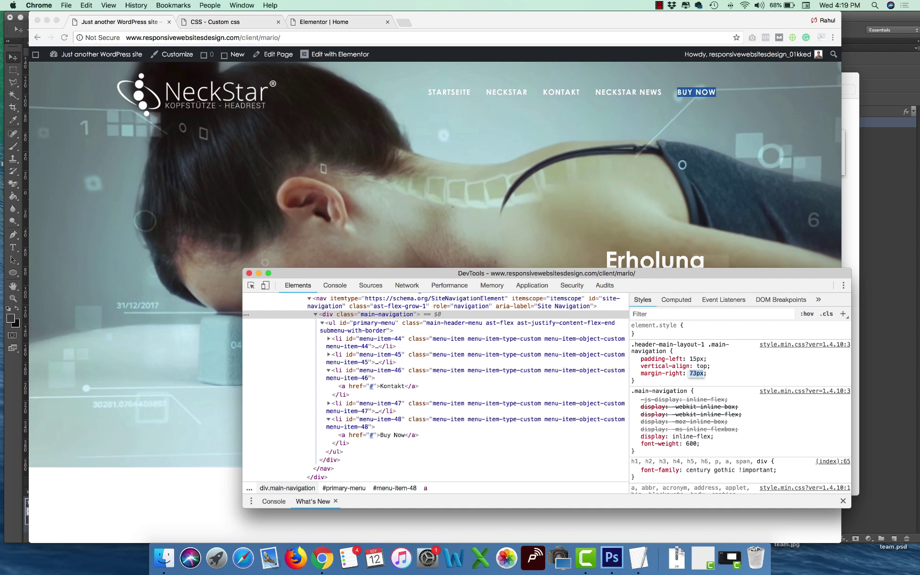
pyautogui.press('Up')
pyautogui.press('Up')
pyautogui.press('Up')
pyautogui.press('Up')
pyautogui.press('Up')
pyautogui.press('Up')
pyautogui.press('Up')
pyautogui.press('Up')
pyautogui.press('Up')
pyautogui.press('Up')
pyautogui.press('Up')
pyautogui.press('Up')
pyautogui.press('Up')
pyautogui.press('Up')
pyautogui.press('Up')
pyautogui.press('Up')
pyautogui.press('Up')
pyautogui.press('Up')
pyautogui.press('Up')
pyautogui.press('Up')
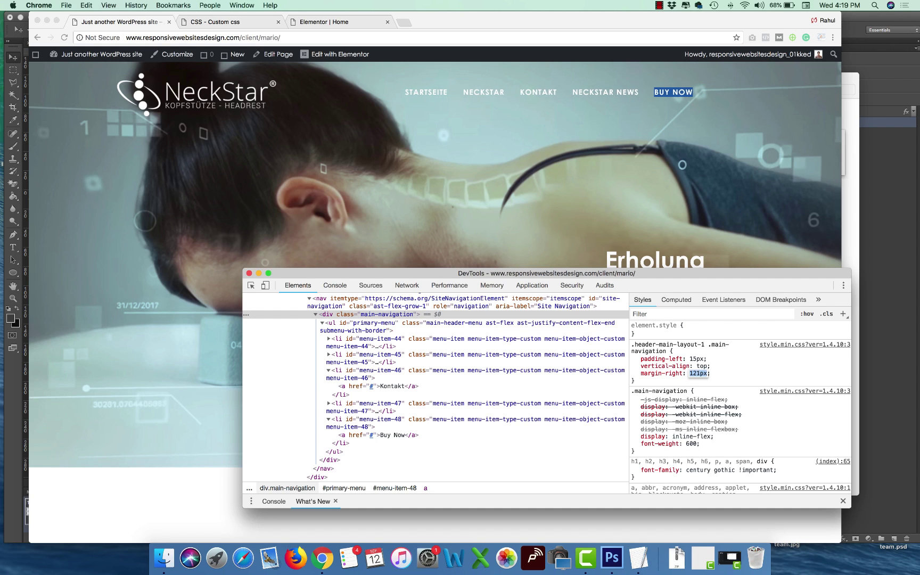
pyautogui.press('Up')
pyautogui.press('Up')
pyautogui.press('Up')
pyautogui.press('Up')
pyautogui.press('Up')
pyautogui.press('Up')
pyautogui.press('Up')
pyautogui.press('Up')
pyautogui.press('Up')
pyautogui.press('Up')
pyautogui.press('Up')
pyautogui.press('Up')
pyautogui.press('Up')
pyautogui.press('Up')
pyautogui.press('Up')
pyautogui.press('Up')
pyautogui.press('Up')
pyautogui.press('Up')
pyautogui.press('Up')
pyautogui.press('Up')
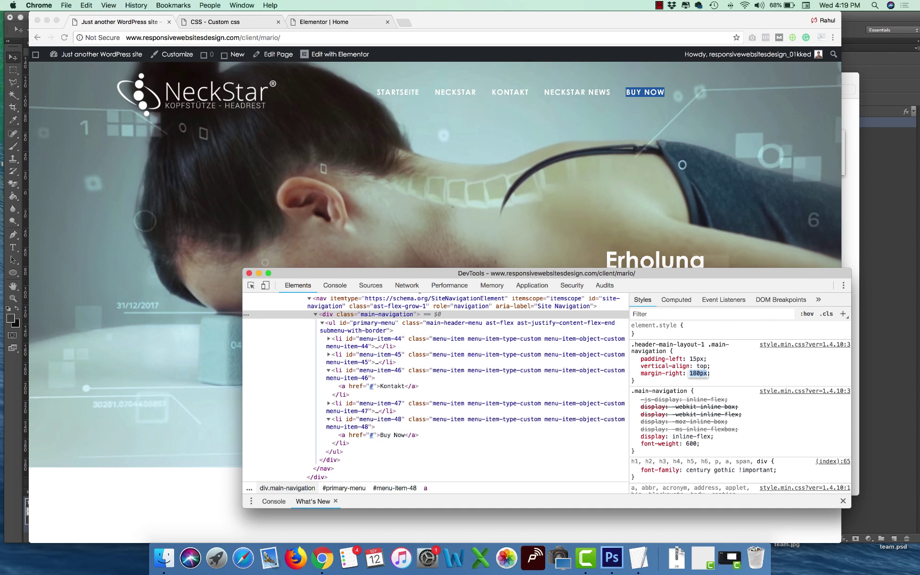
# Copy the .header-main-layout-1 .main-navigation rule from the inspector into the end of the Custom css code.
pyautogui.click(628, 356)
pyautogui.moveTo(632, 346); pyautogui.dragTo(641, 382)
pyautogui.press('super+c')
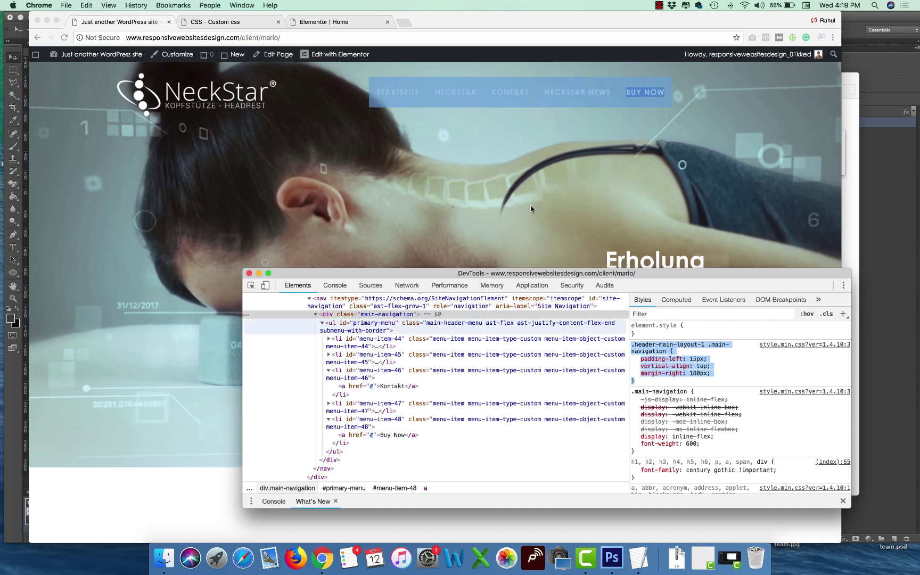
pyautogui.click(230, 22)
pyautogui.press('super+v')
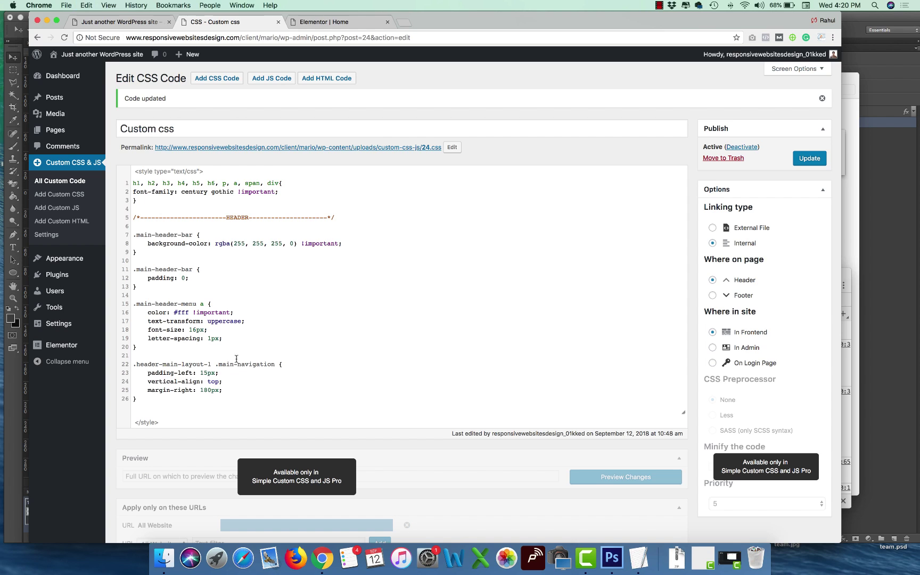
# Delete the padding-left and vertical-align lines from the pasted .main-navigation rule, leaving only margin-right: 180px.
pyautogui.moveTo(223, 382); pyautogui.dragTo(138, 377)
pyautogui.press('BackSpace')
pyautogui.press('BackSpace')
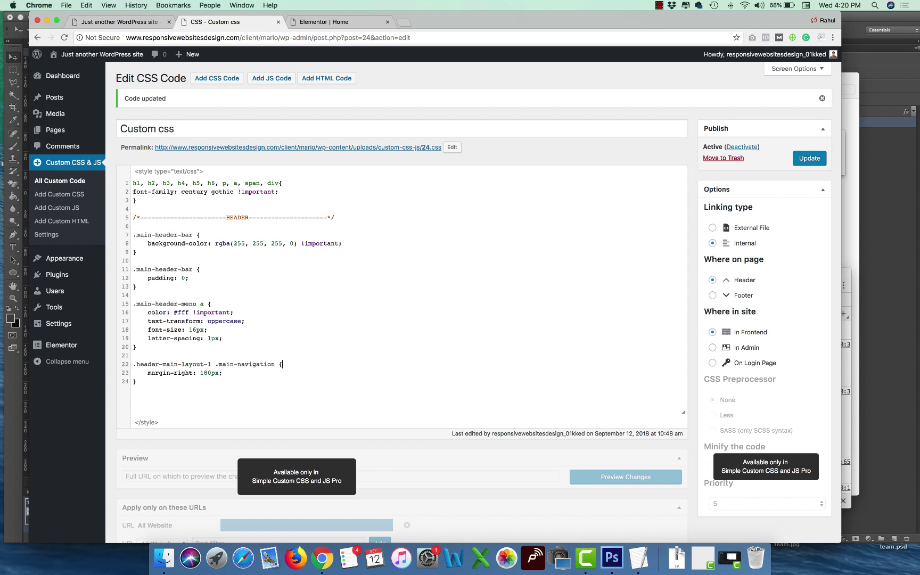
pyautogui.press('super+z')
pyautogui.moveTo(233, 382); pyautogui.dragTo(117, 376)
pyautogui.press('BackSpace')
pyautogui.press('BackSpace')
# Save the updated Custom css code with the menu margin and refresh the homepage.
pyautogui.click(810, 159)
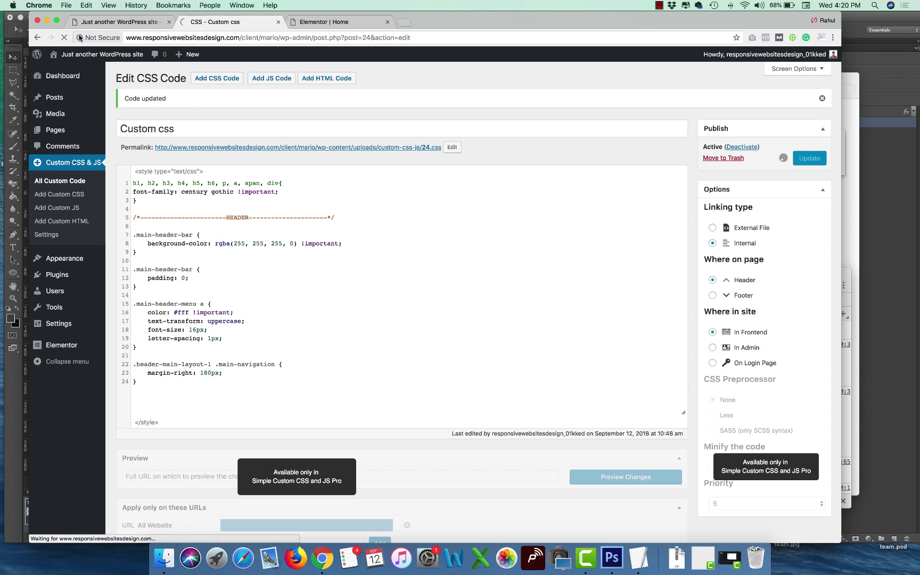
pyautogui.click(120, 21)
pyautogui.click(63, 38)
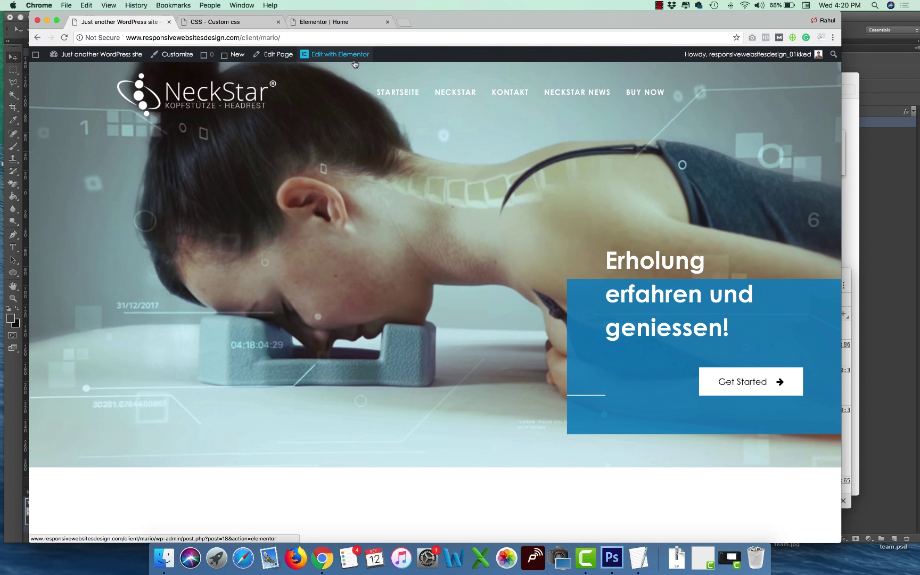
# Open the homepage in Elementor, close the old editor tab and add a Social Icons widget to the hero's empty column.
pyautogui.click(340, 53)
pyautogui.click(387, 22)
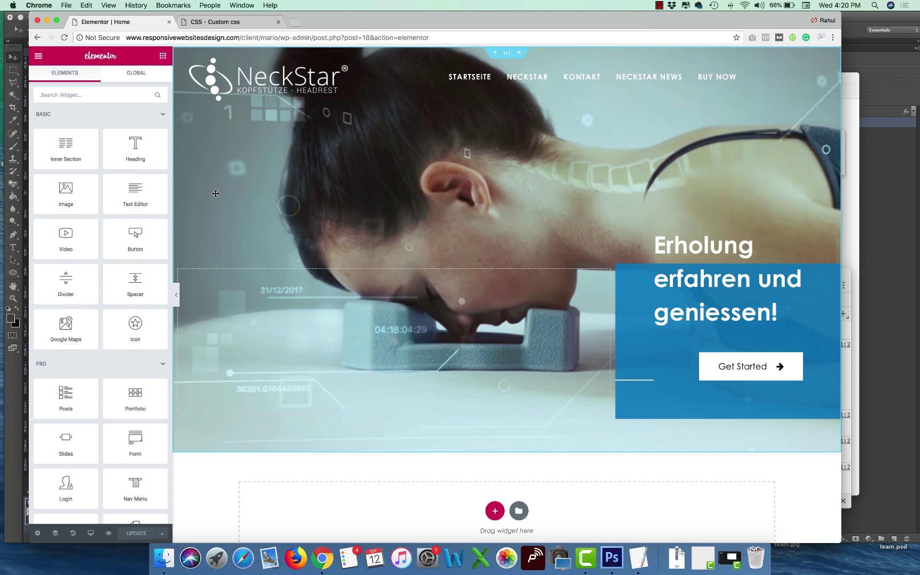
pyautogui.scroll(-6, 127, 350)
pyautogui.scroll(-4, 128, 350)
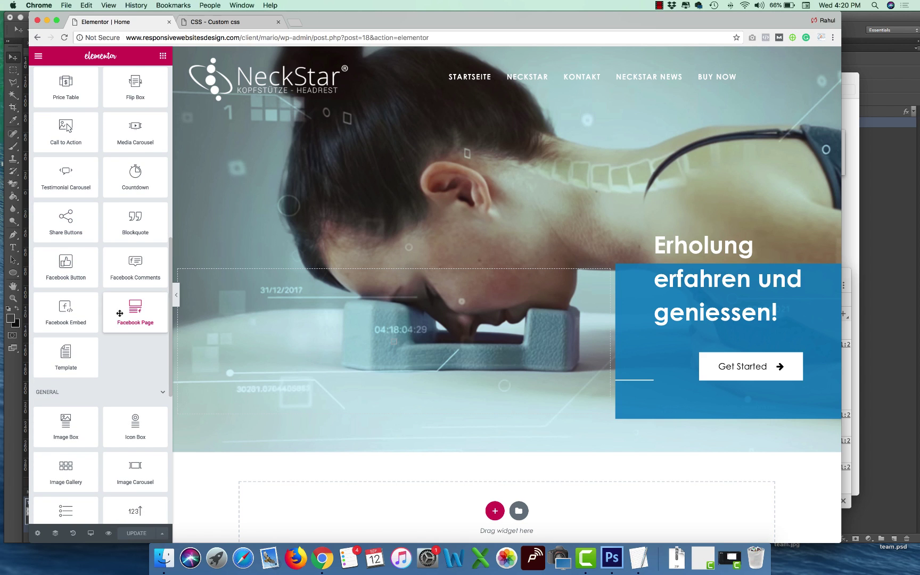
pyautogui.scroll(-5, 123, 345)
pyautogui.scroll(-3, 124, 345)
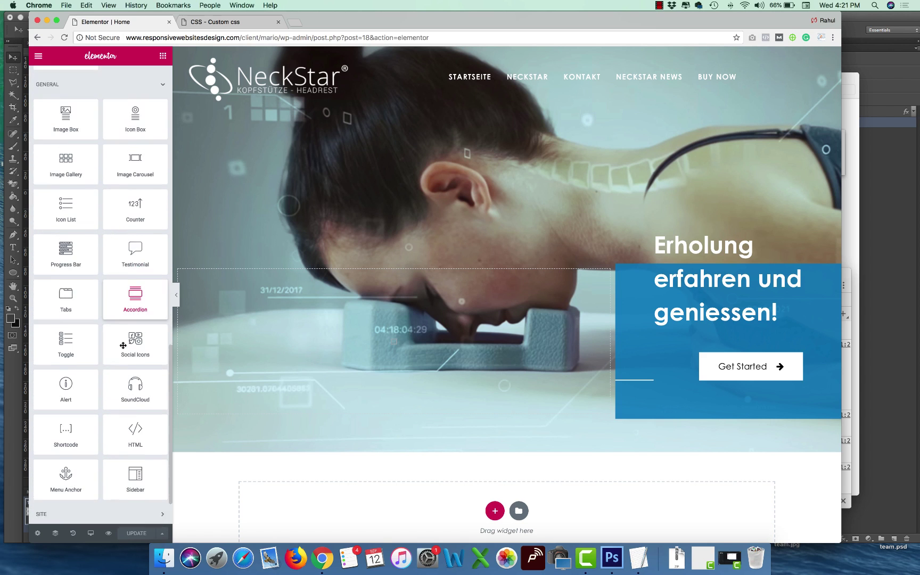
pyautogui.scroll(1, 122, 325)
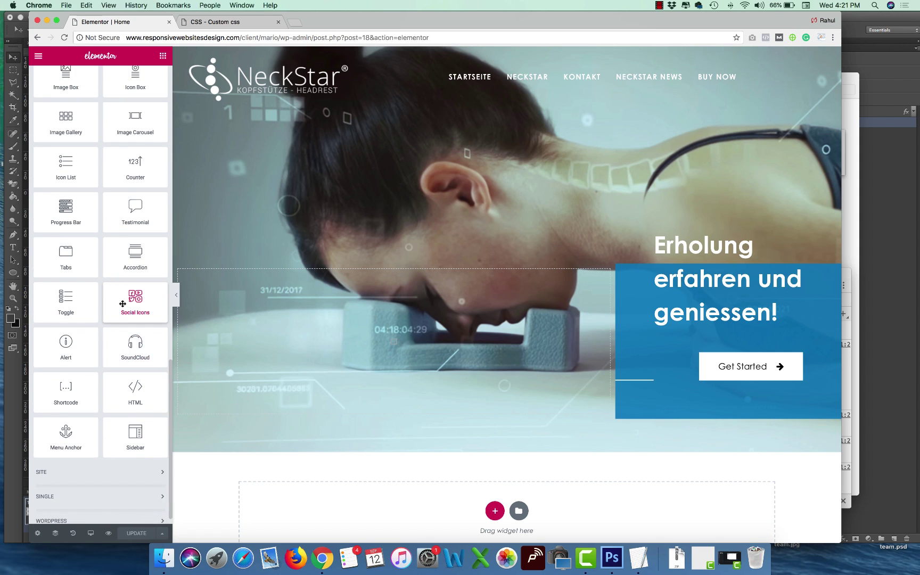
pyautogui.moveTo(123, 303); pyautogui.dragTo(229, 320)
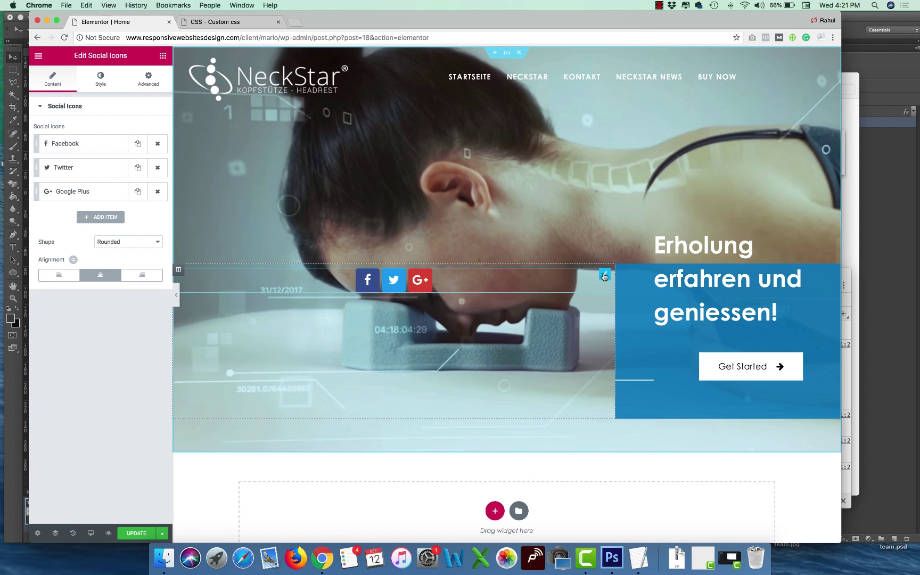
# Set the social icons' shape to Circle and align them left.
pyautogui.click(133, 151)
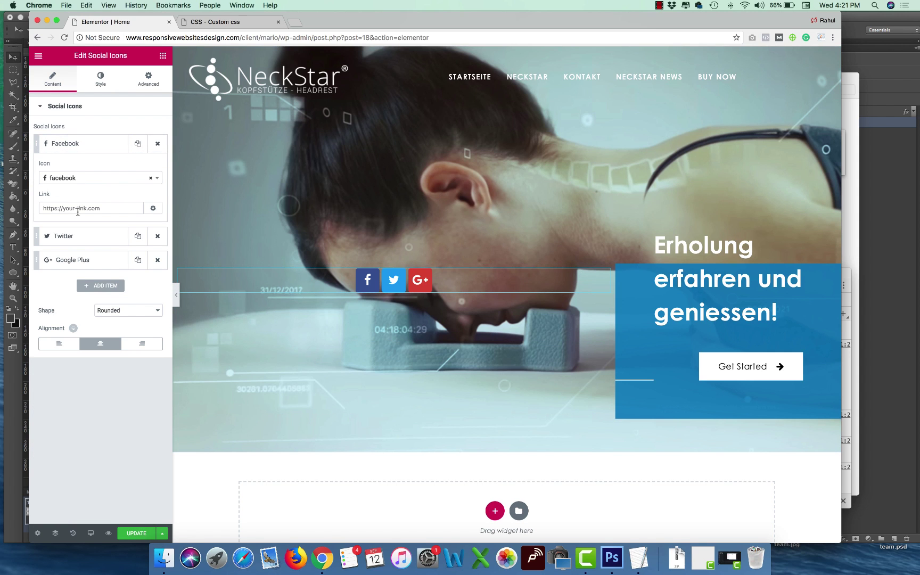
pyautogui.click(85, 144)
pyautogui.click(128, 242)
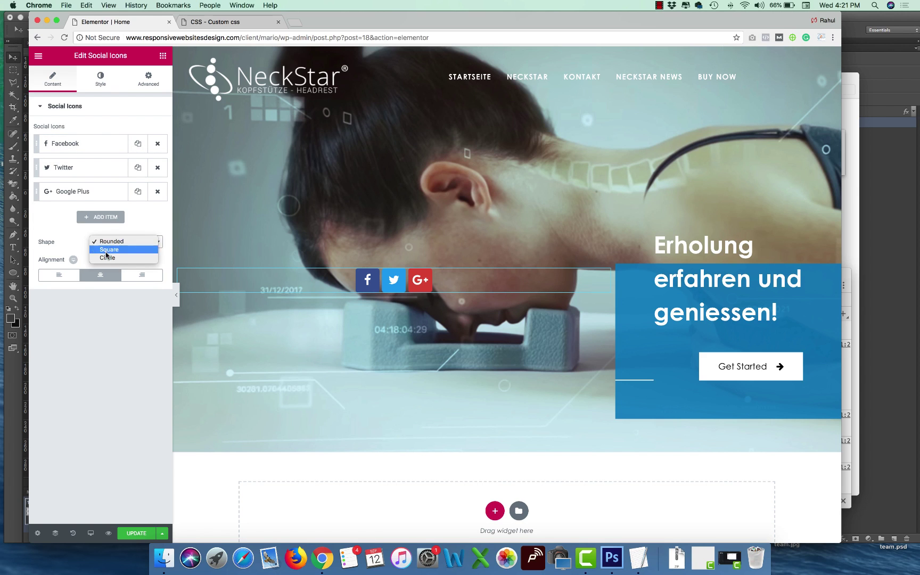
pyautogui.click(106, 258)
pyautogui.click(59, 275)
# Switch the social icons to custom colors with a fully transparent primary color and a white secondary color.
pyautogui.click(101, 79)
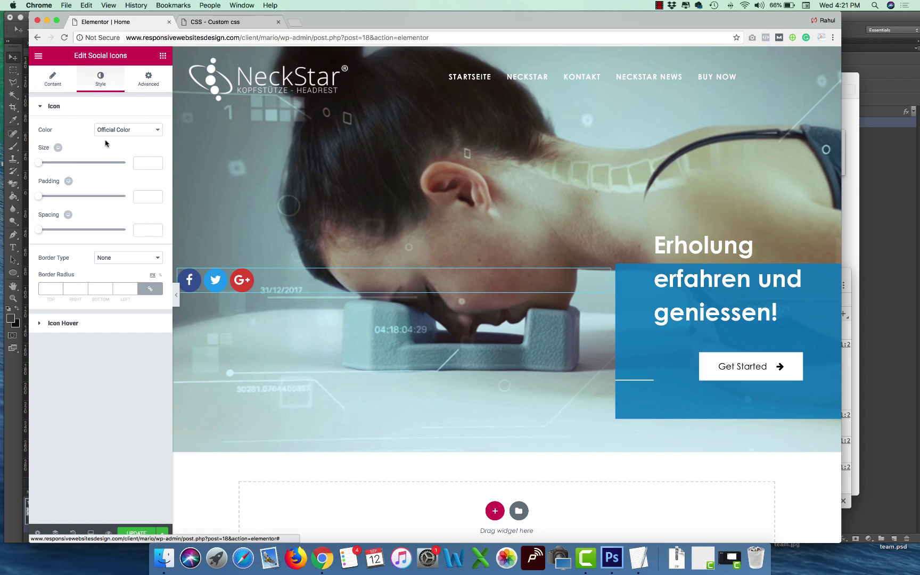
pyautogui.click(115, 131)
pyautogui.click(110, 138)
pyautogui.click(149, 152)
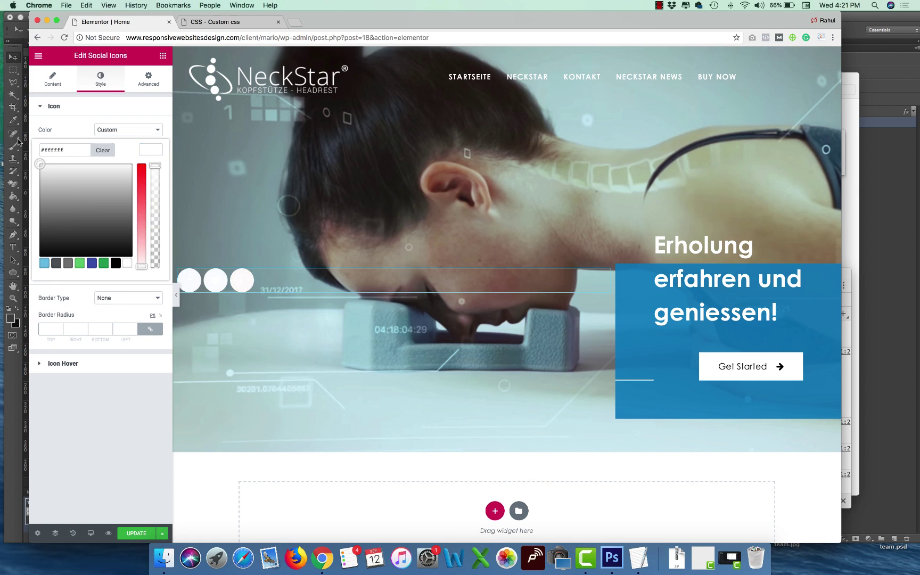
pyautogui.moveTo(149, 164); pyautogui.dragTo(137, 256)
pyautogui.click(155, 149)
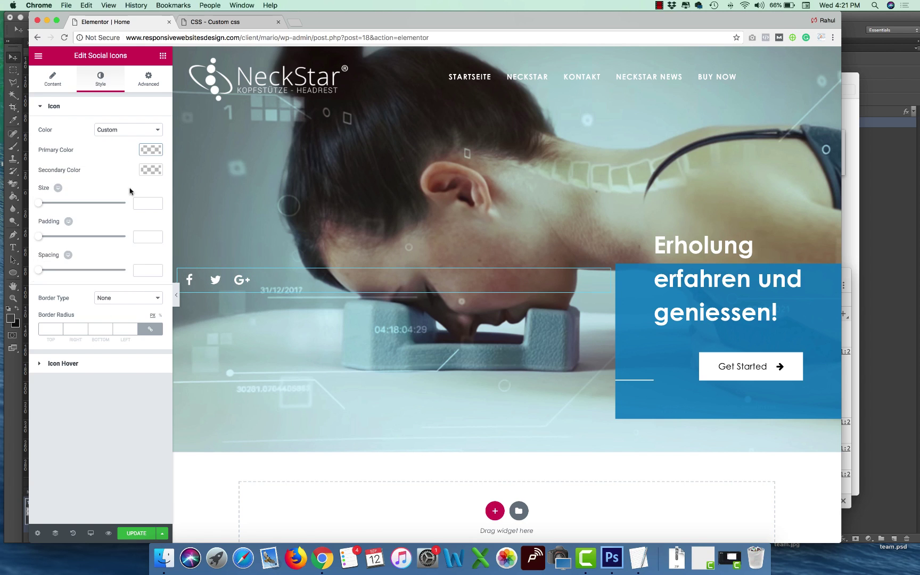
pyautogui.click(147, 174)
pyautogui.moveTo(75, 220); pyautogui.dragTo(24, 158)
pyautogui.click(145, 174)
# Give the social icons a solid border 2 px wide on all sides in white #ffffff.
pyautogui.click(105, 297)
pyautogui.click(93, 306)
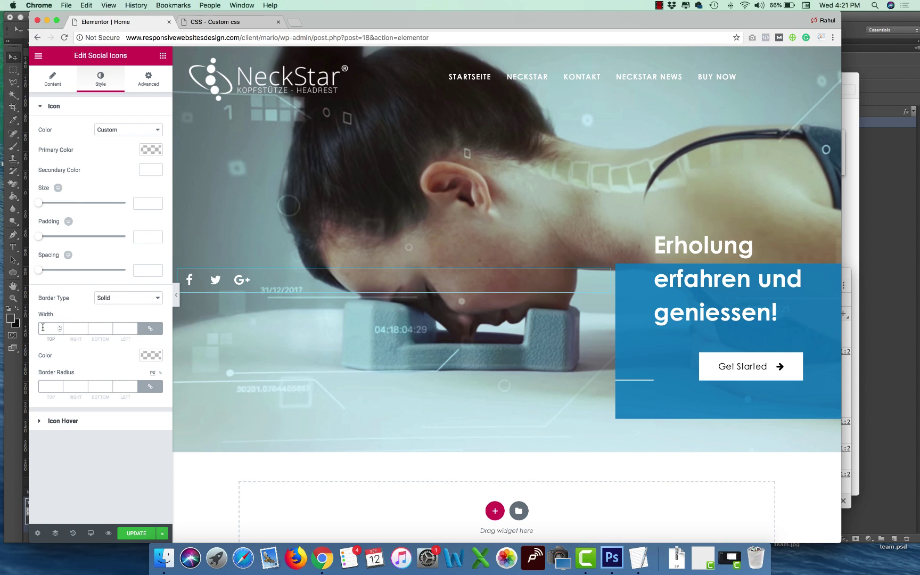
pyautogui.click(44, 329)
pyautogui.write('2')
pyautogui.click(151, 355)
pyautogui.click(40, 369)
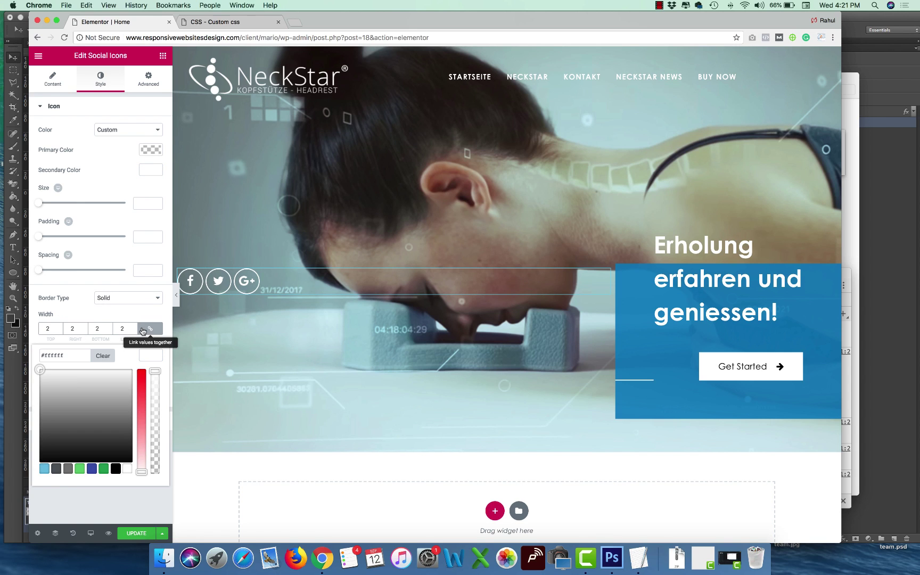
pyautogui.click(143, 108)
pyautogui.click(48, 110)
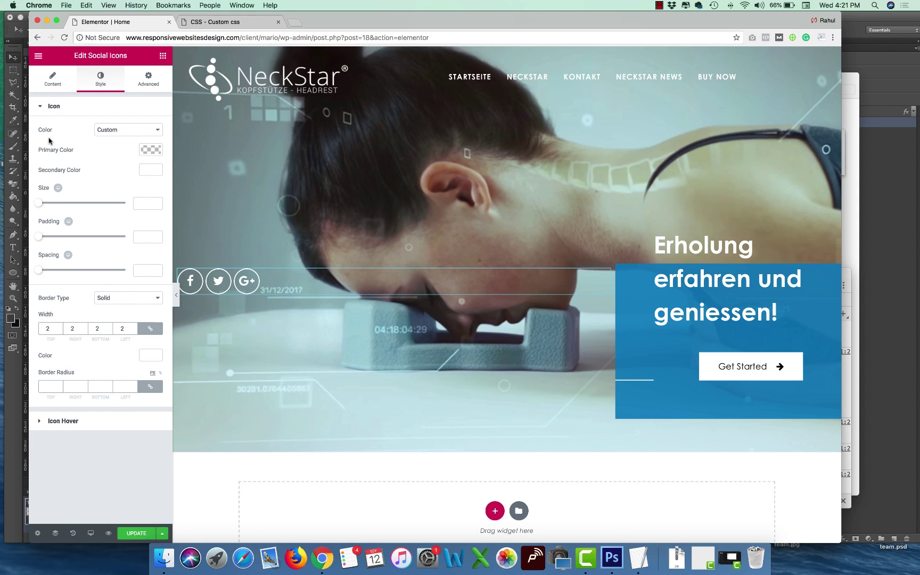
# Update the page with the social icons and preview it in a separate tab.
pyautogui.click(137, 533)
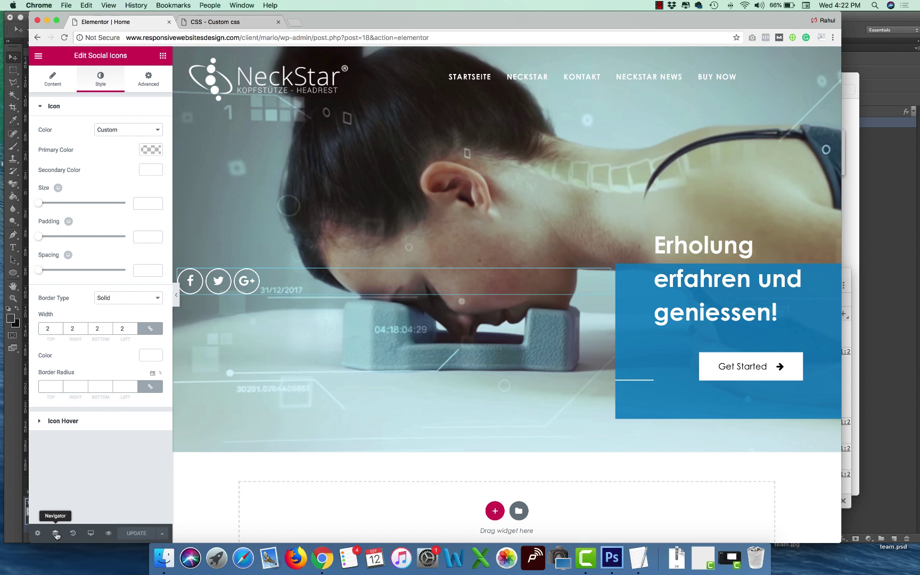
pyautogui.click(38, 533)
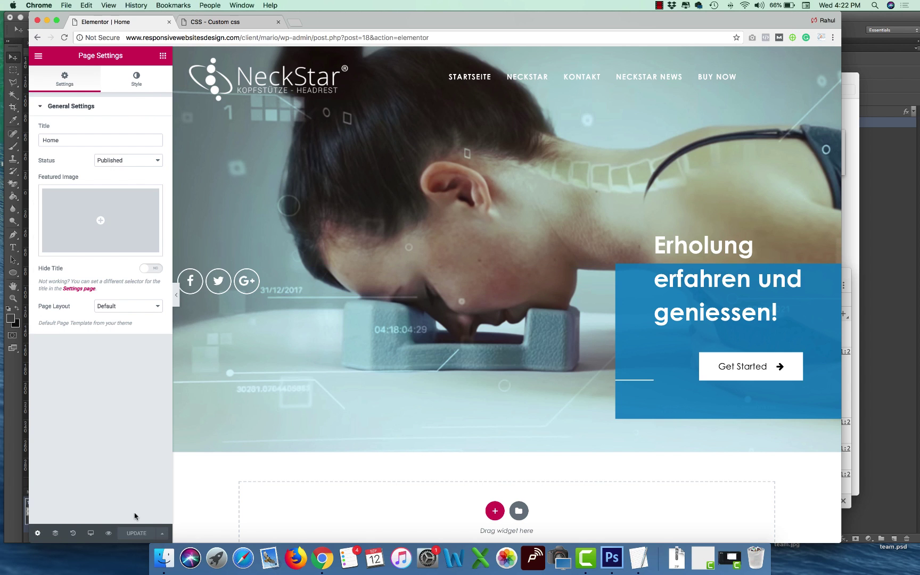
pyautogui.click(109, 534)
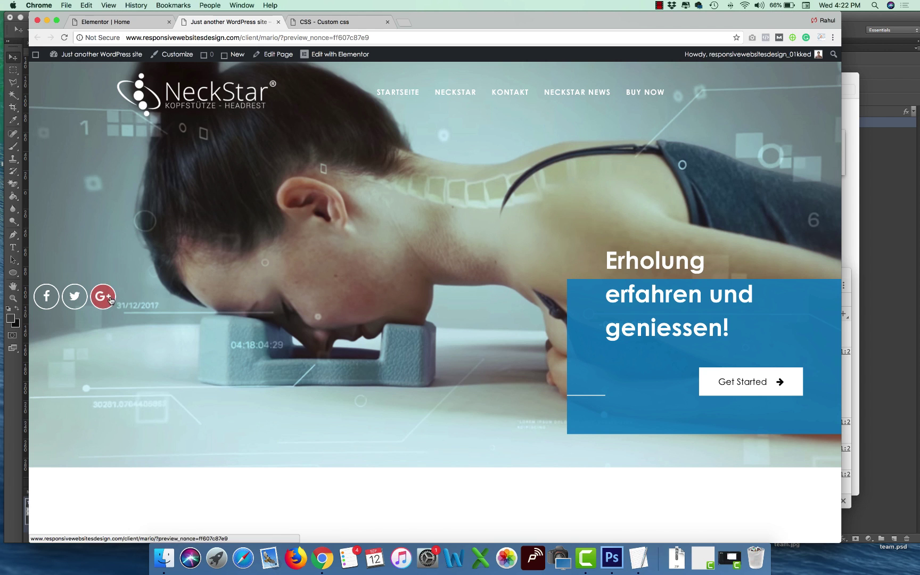
# Inspect the Google Plus icon's markup and its parent elements in the browser developer tools.
pyautogui.rightClick(110, 300)
pyautogui.click(134, 357)
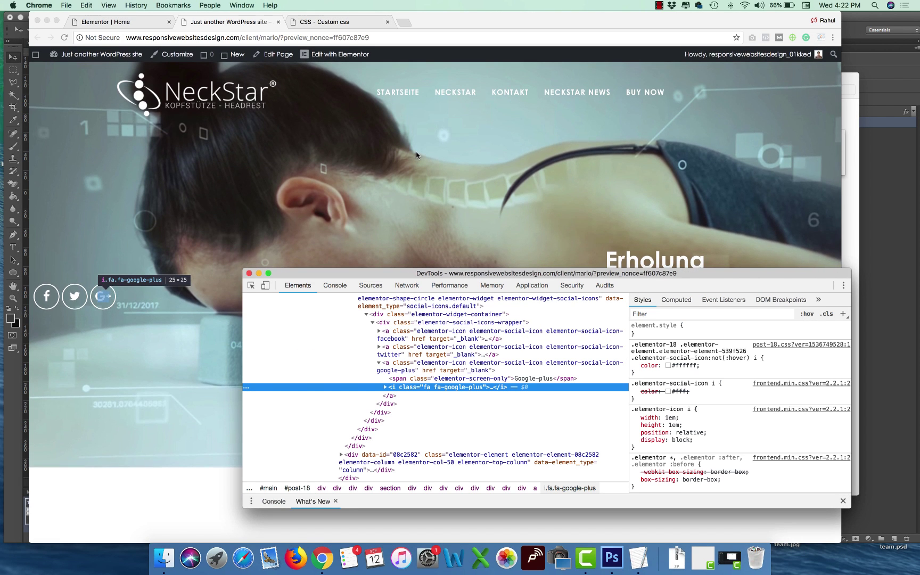
pyautogui.click(469, 336)
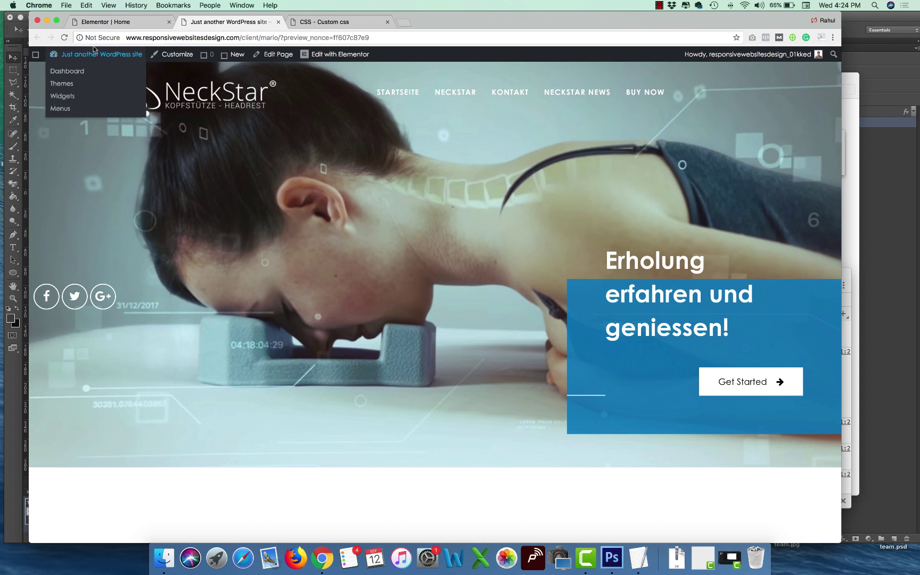
# Assign the CSS class cr-socialicons to the Social Icons widget in the Elementor editor and update the page.
pyautogui.click(105, 22)
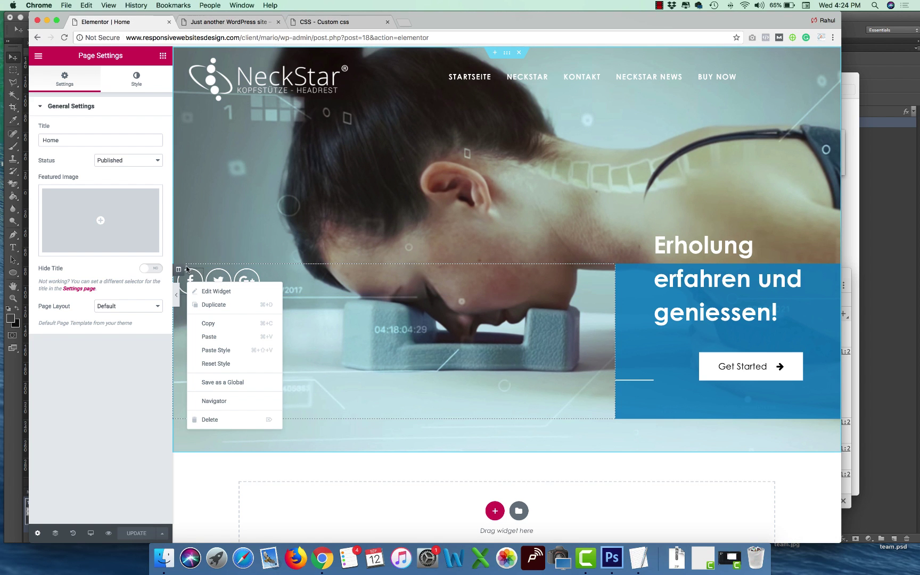
pyautogui.click(178, 270)
pyautogui.click(302, 281)
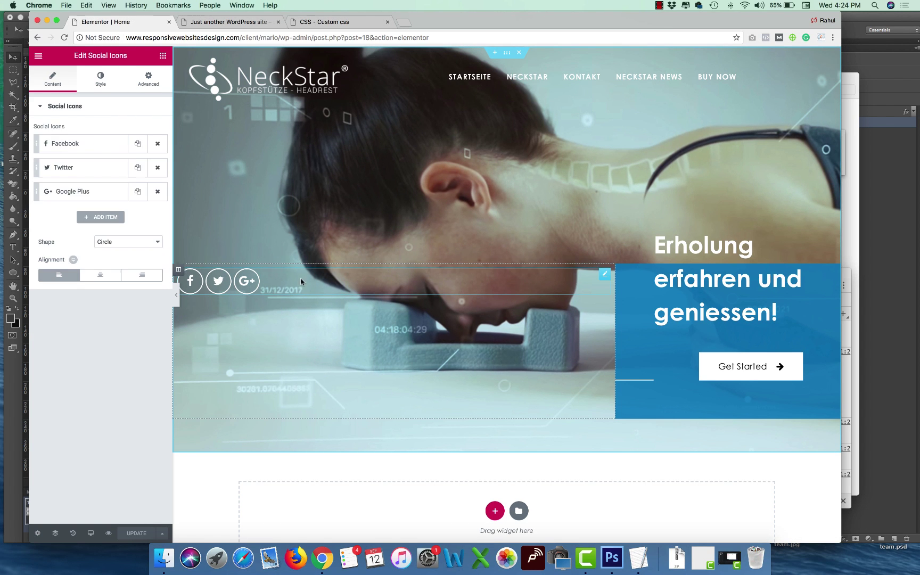
pyautogui.click(122, 82)
pyautogui.click(130, 82)
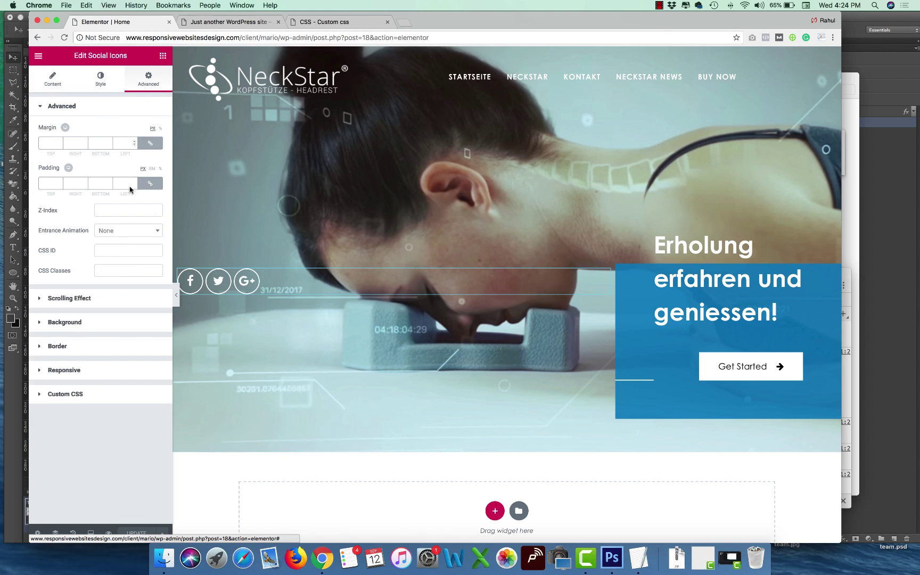
pyautogui.click(98, 271)
pyautogui.write('cr-socialicons')
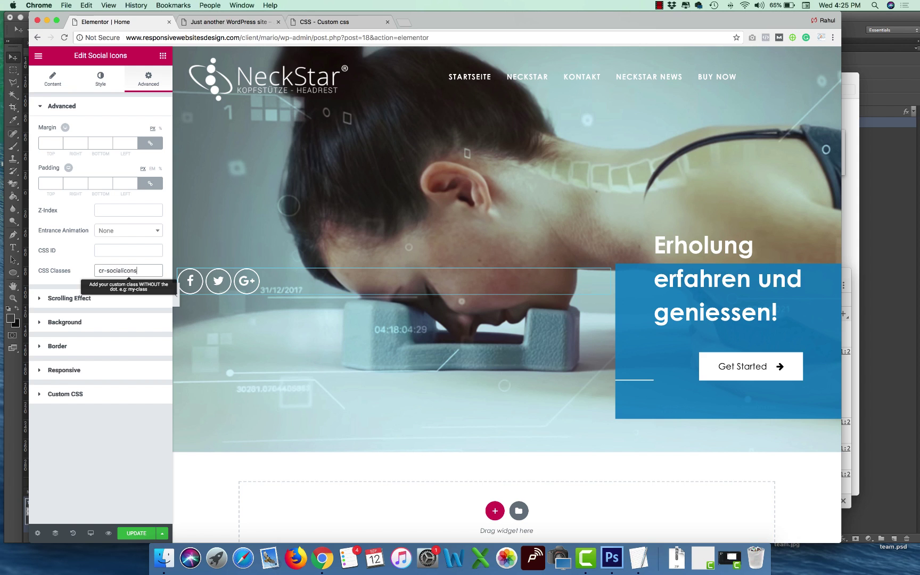
pyautogui.click(90, 284)
pyautogui.click(139, 532)
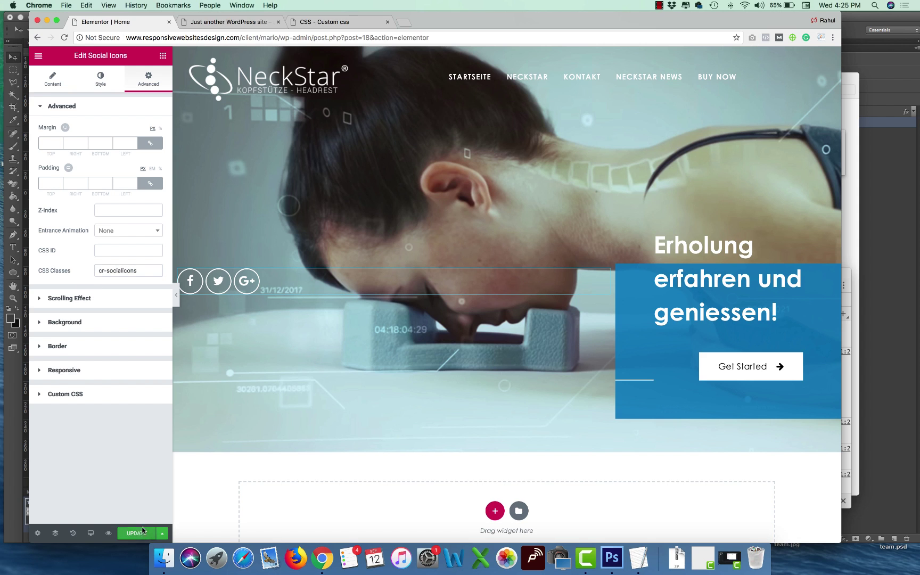
# In the reloaded preview, inspect the Facebook icon and add float: left, clear: both and margin-top: 15px !important to the .elementor-social-icon rule.
pyautogui.click(242, 21)
pyautogui.press('super+r')
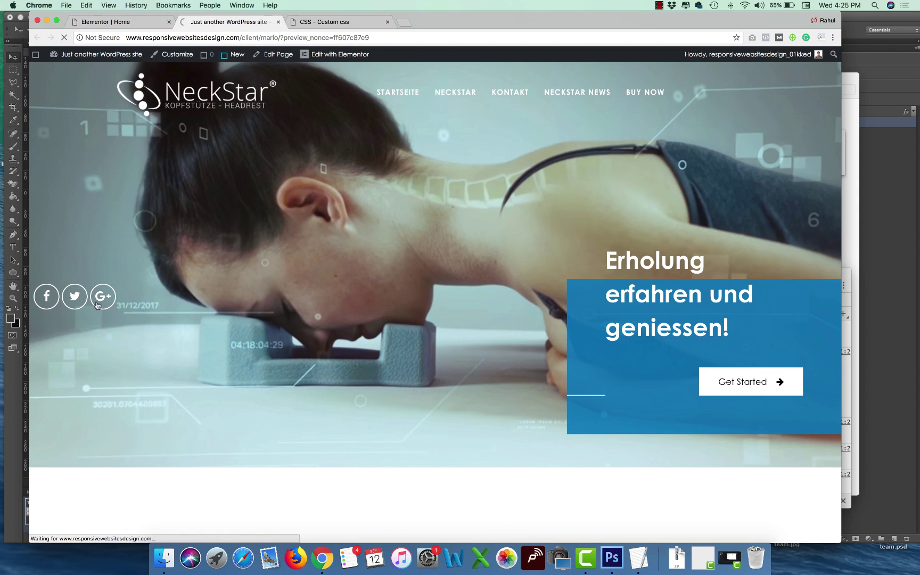
pyautogui.rightClick(50, 299)
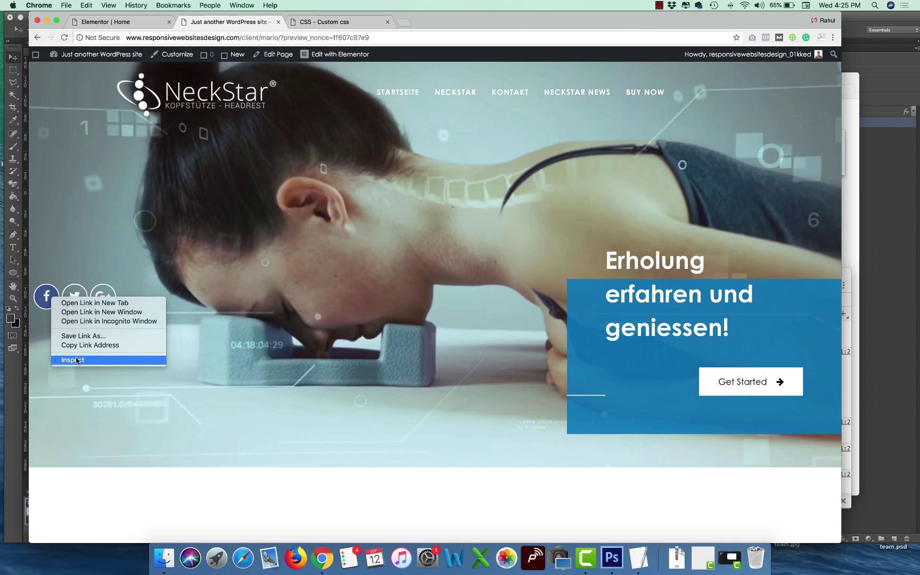
pyautogui.click(76, 360)
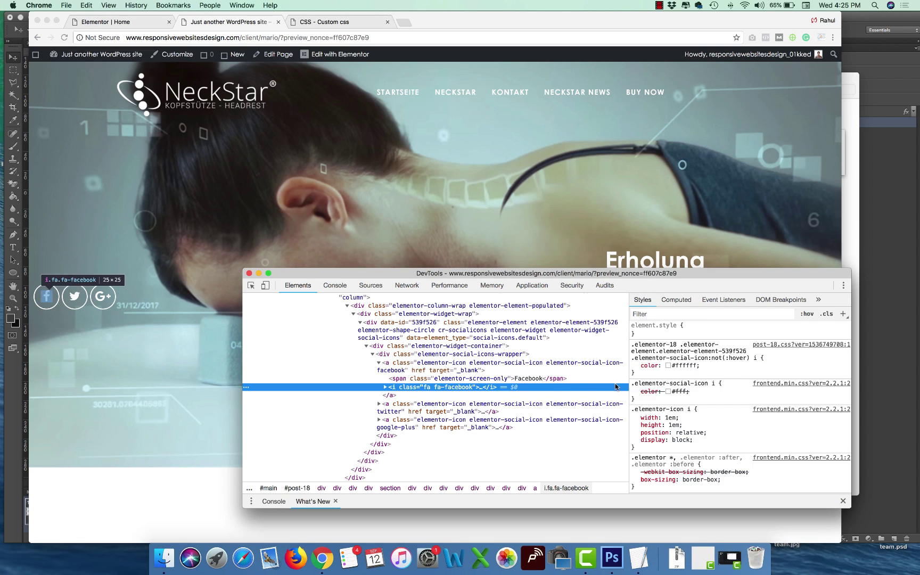
pyautogui.click(509, 368)
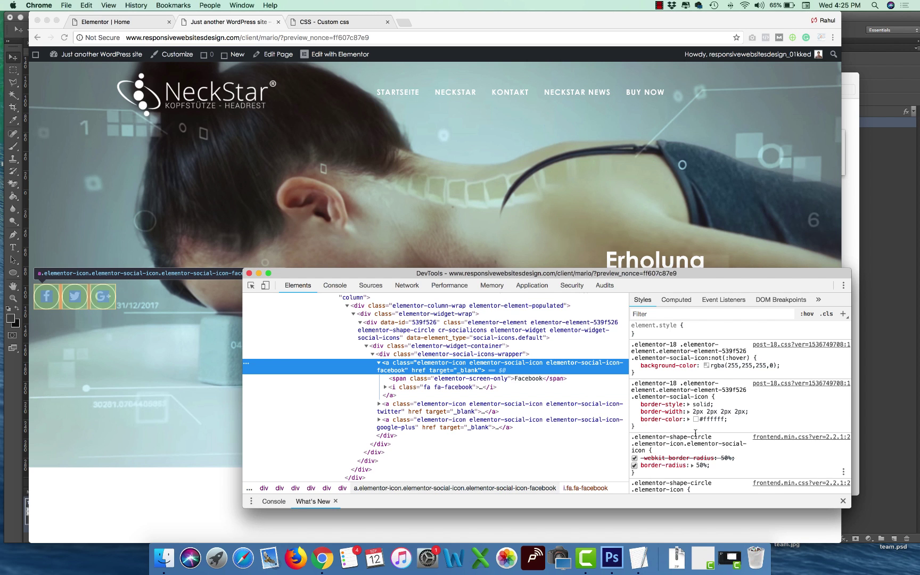
pyautogui.scroll(-5, 695, 434)
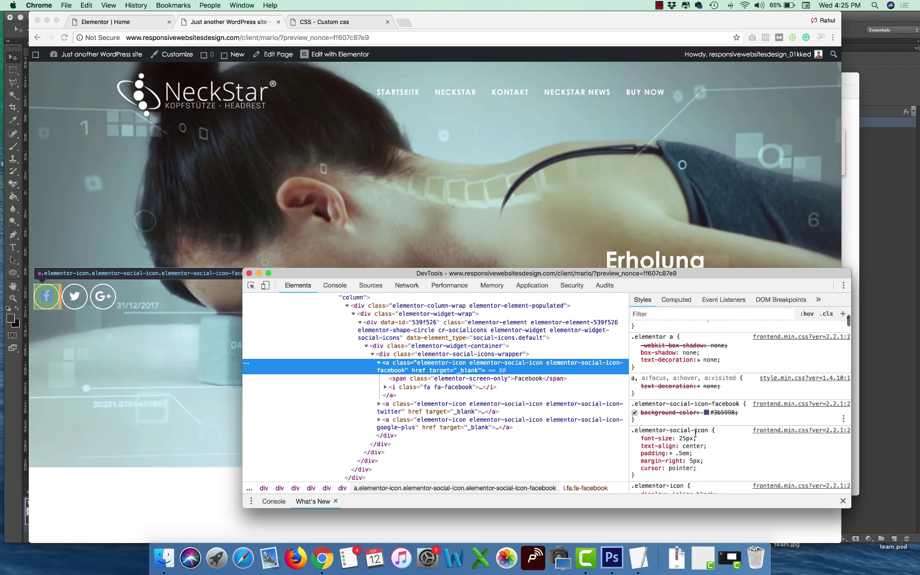
pyautogui.scroll(-4, 696, 434)
pyautogui.click(677, 436)
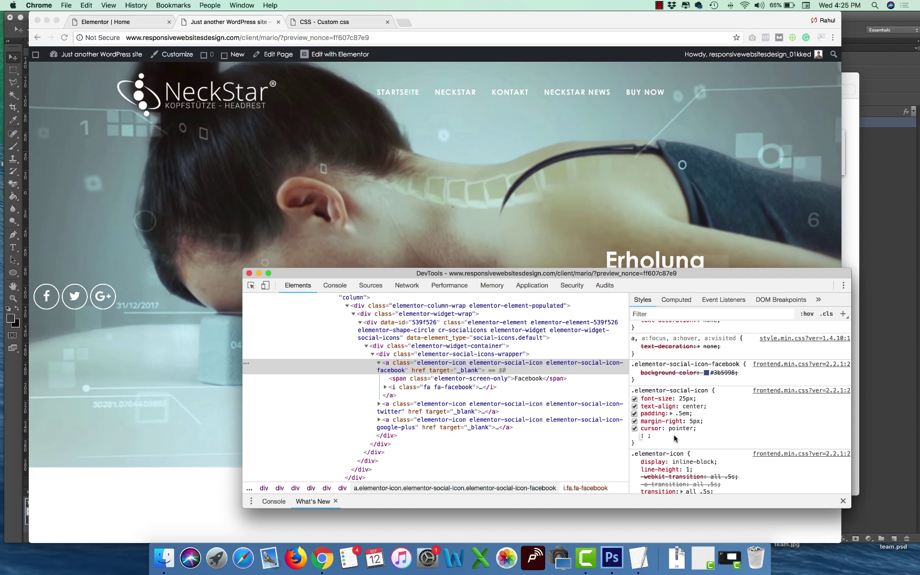
pyautogui.write('float: left; clear: both; margin-top: 15px !important;')
pyautogui.press('Return')
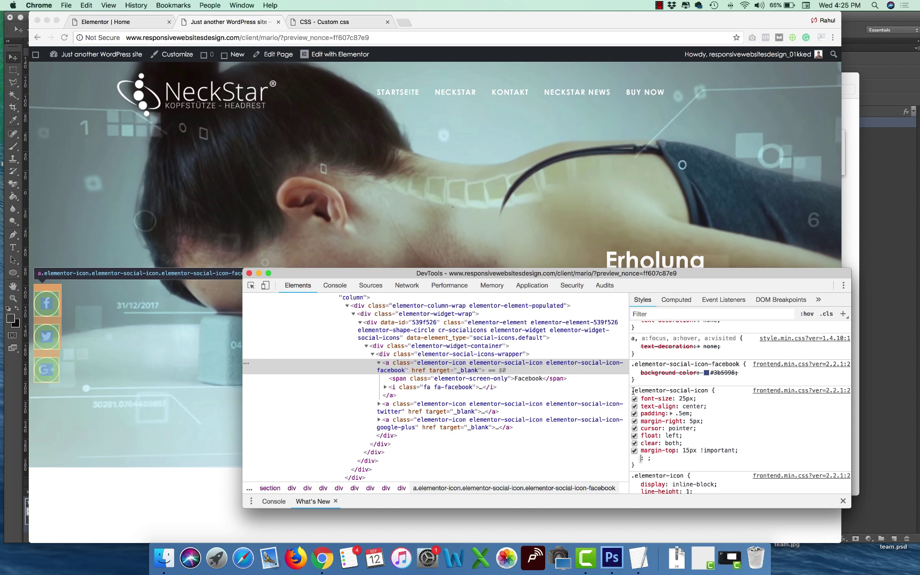
# Copy the edited social icon rule to the end of the site's custom CSS, keeping only its float, clear and margin-top declarations.
pyautogui.moveTo(633, 390); pyautogui.dragTo(649, 463)
pyautogui.press('super+c')
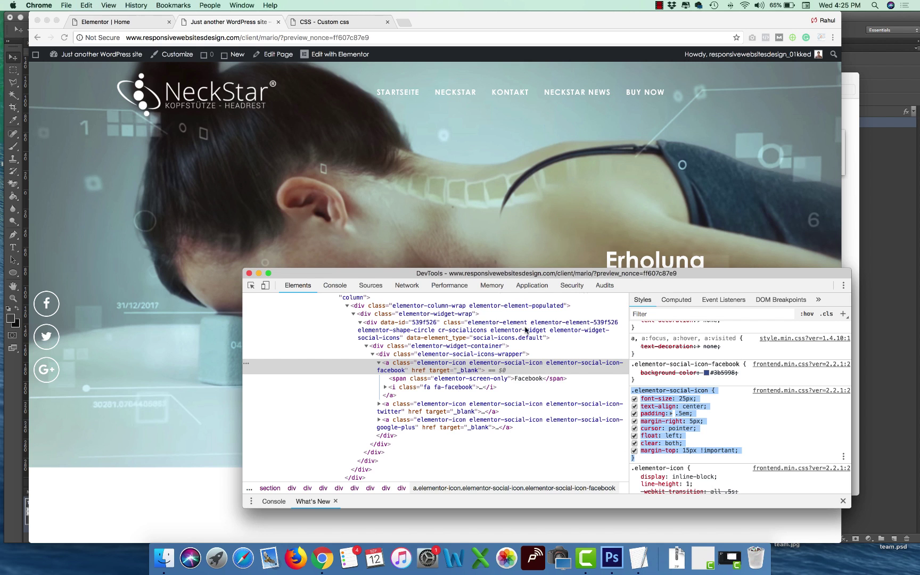
pyautogui.click(322, 21)
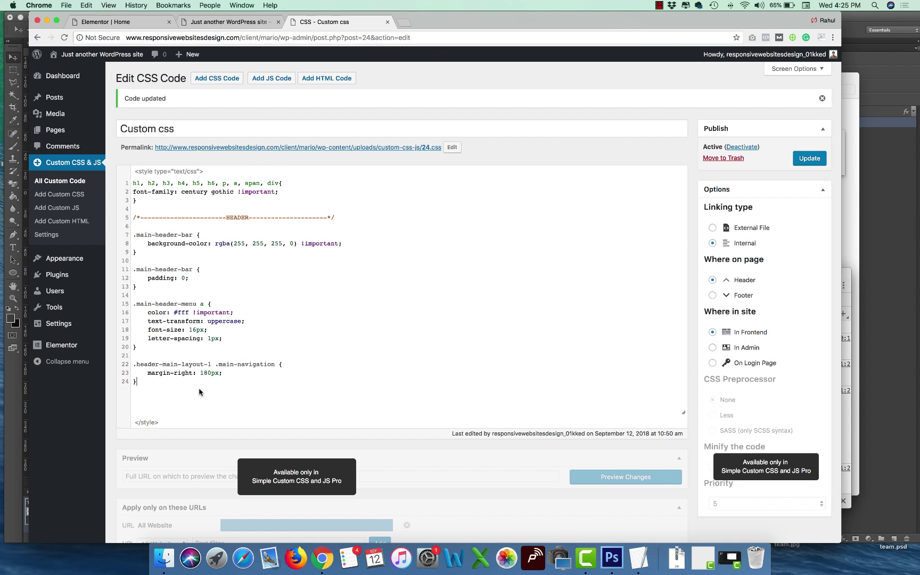
pyautogui.press('super+v')
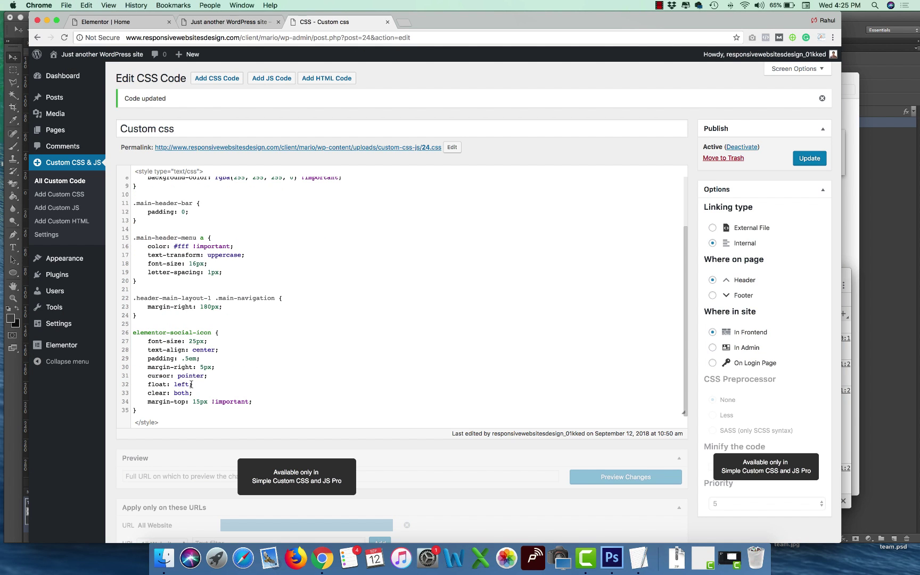
pyautogui.moveTo(213, 376); pyautogui.dragTo(121, 343)
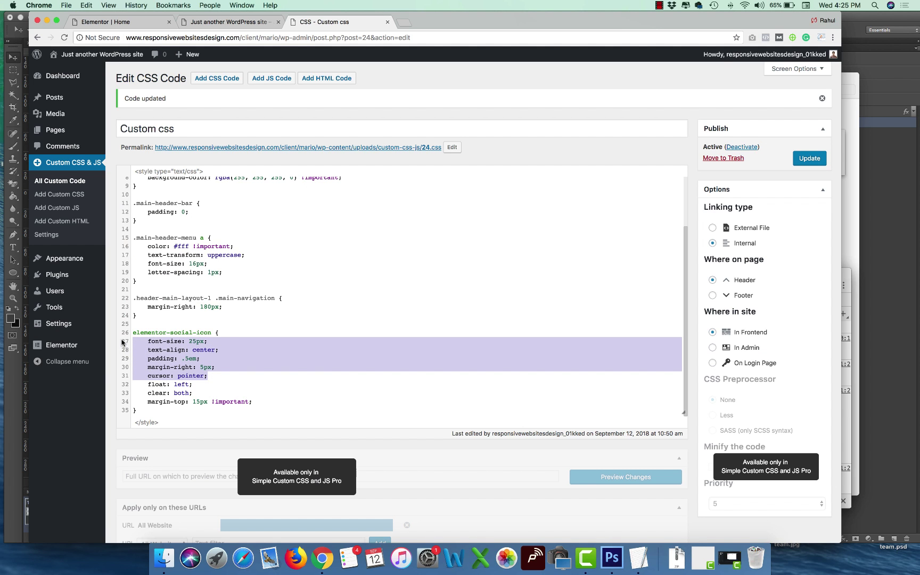
pyautogui.press('BackSpace')
pyautogui.press('BackSpace')
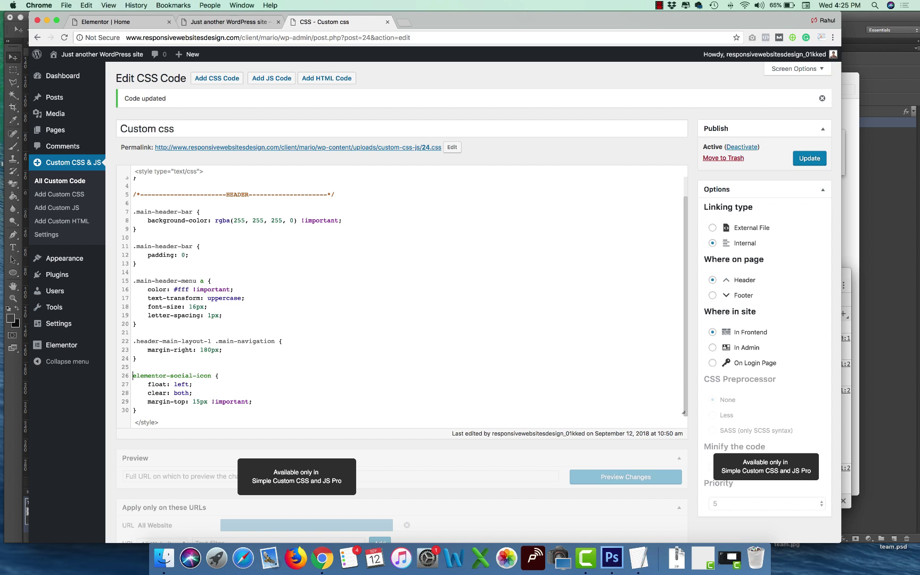
# Change the pasted rule's selector to .cr-socialicons .elementor-social-icon and update the custom CSS.
pyautogui.write('.')
pyautogui.click(107, 22)
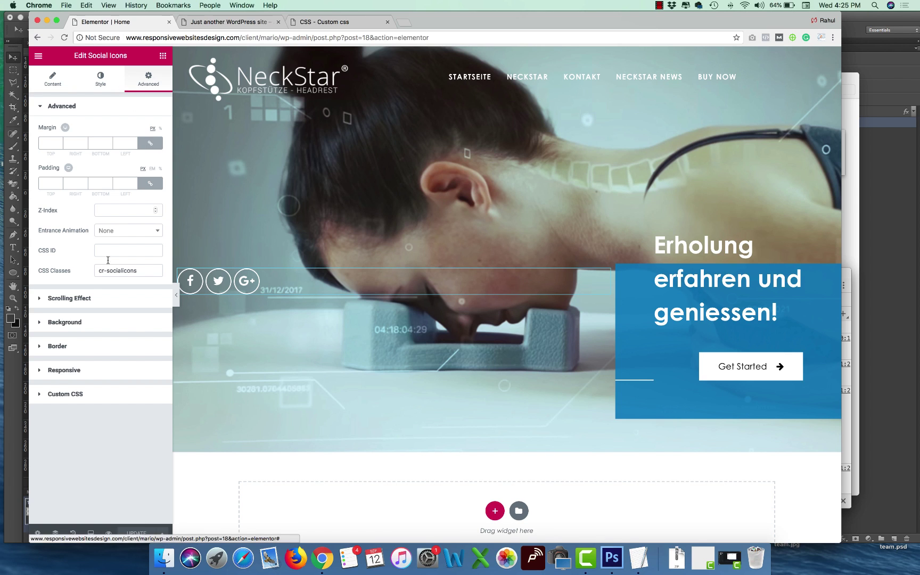
pyautogui.moveTo(137, 271); pyautogui.dragTo(65, 275)
pyautogui.press('super+c')
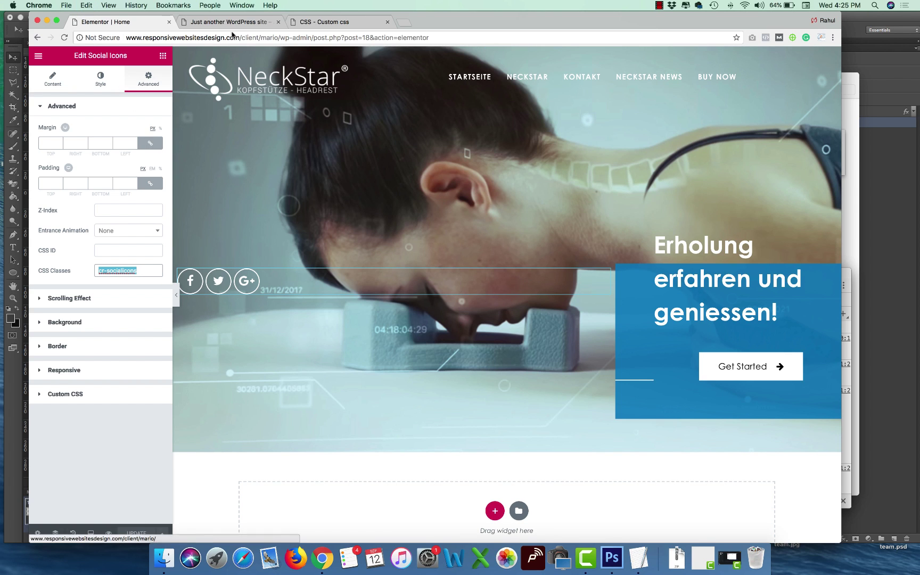
pyautogui.click(320, 21)
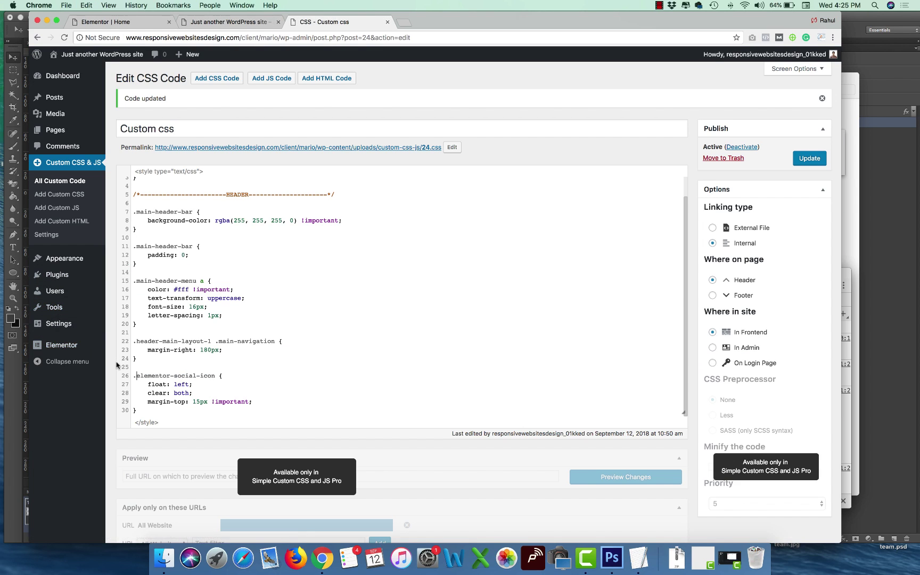
pyautogui.write('.')
pyautogui.press('super+v')
pyautogui.click(808, 158)
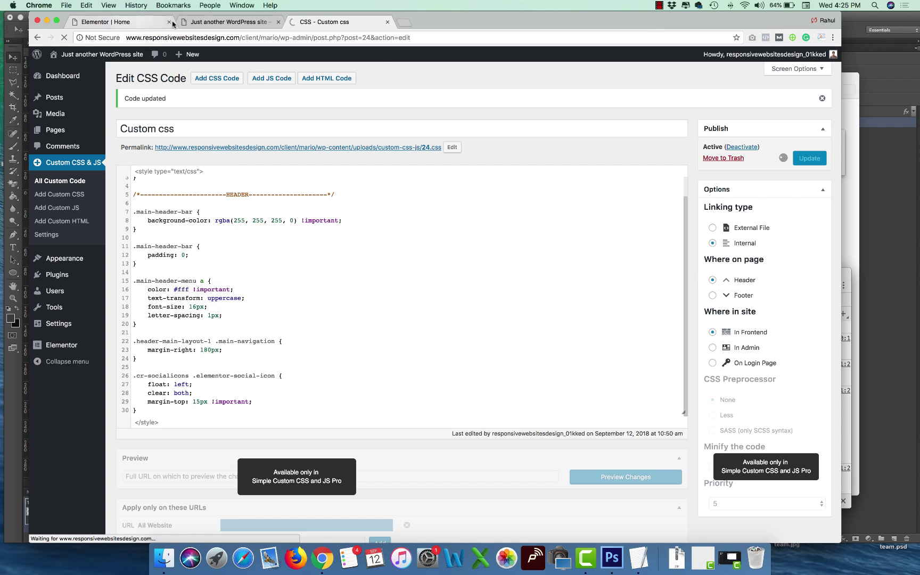
# Reload the page preview to check the social icon styling, and return to the Elementor editor.
pyautogui.click(225, 22)
pyautogui.click(251, 38)
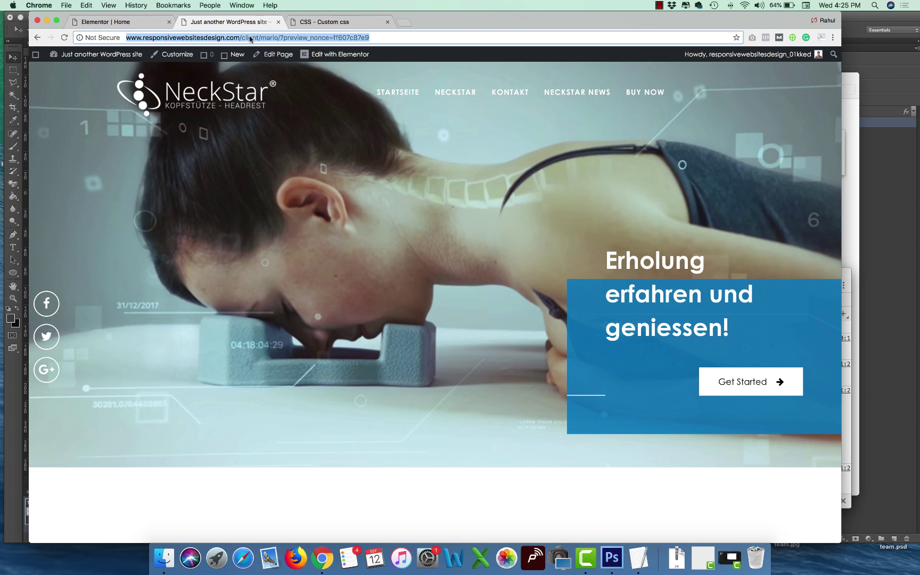
pyautogui.press('Return')
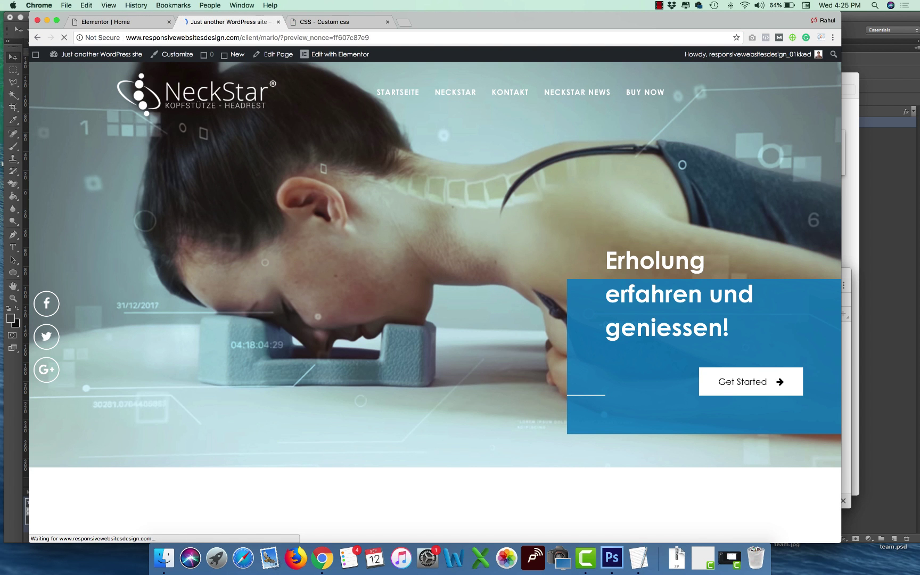
pyautogui.click(133, 26)
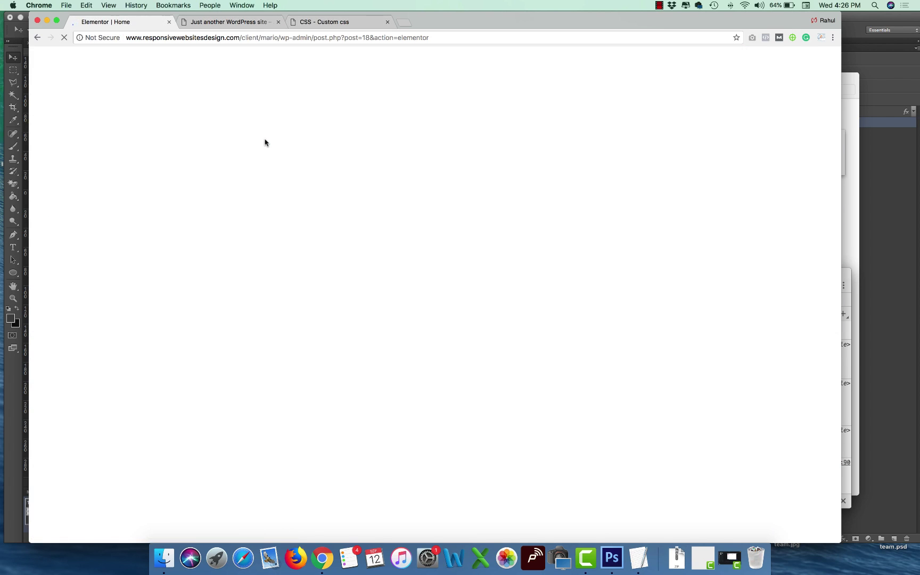
# Set the social icons' margin-top to 18px in the custom CSS, update the code and return to the preview.
pyautogui.click(278, 22)
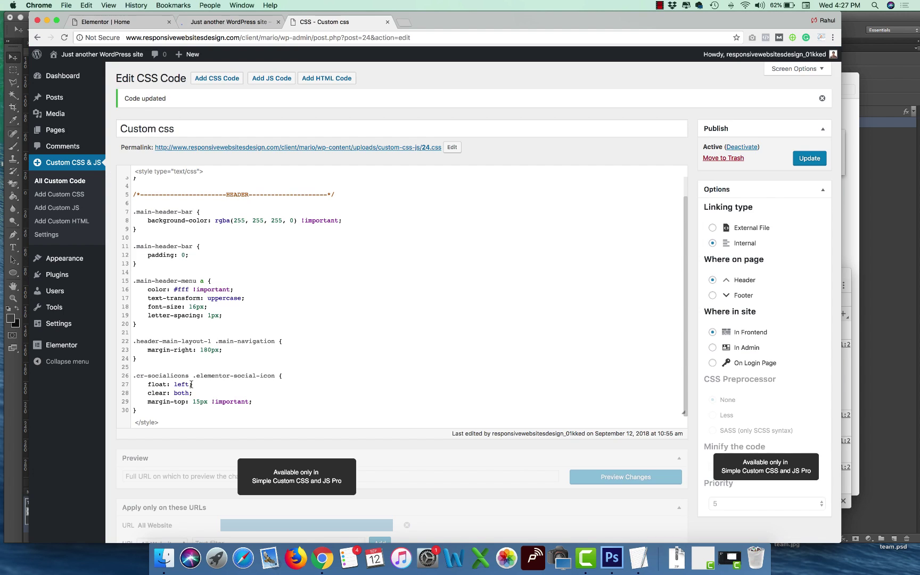
pyautogui.press('BackSpace')
pyautogui.press('BackSpace')
pyautogui.write('18')
pyautogui.click(794, 160)
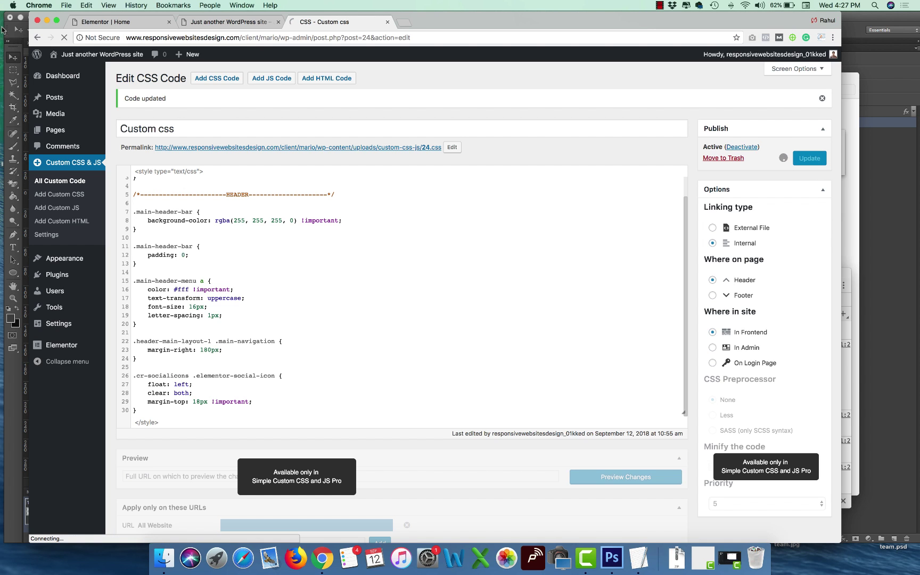
pyautogui.click(224, 22)
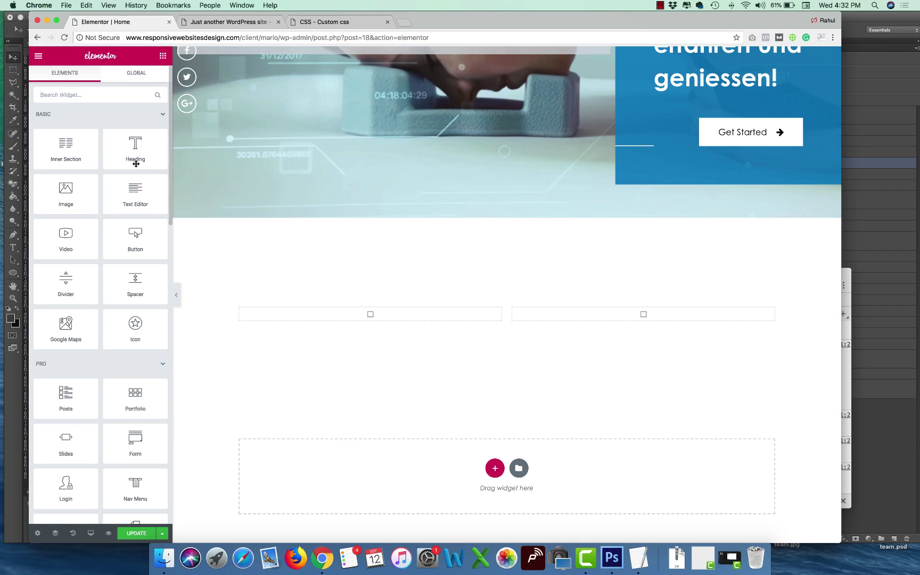
# Add a Heading widget to the second column of the empty two-column section and select its placeholder title for replacement.
pyautogui.moveTo(136, 154); pyautogui.dragTo(639, 319)
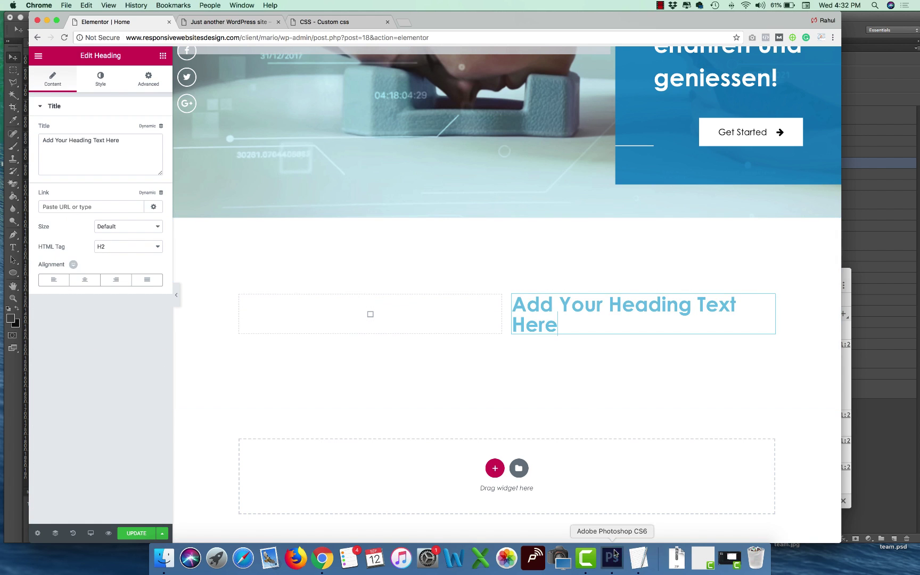
pyautogui.click(612, 558)
pyautogui.click(538, 247)
pyautogui.press('super+a')
pyautogui.press('super+c')
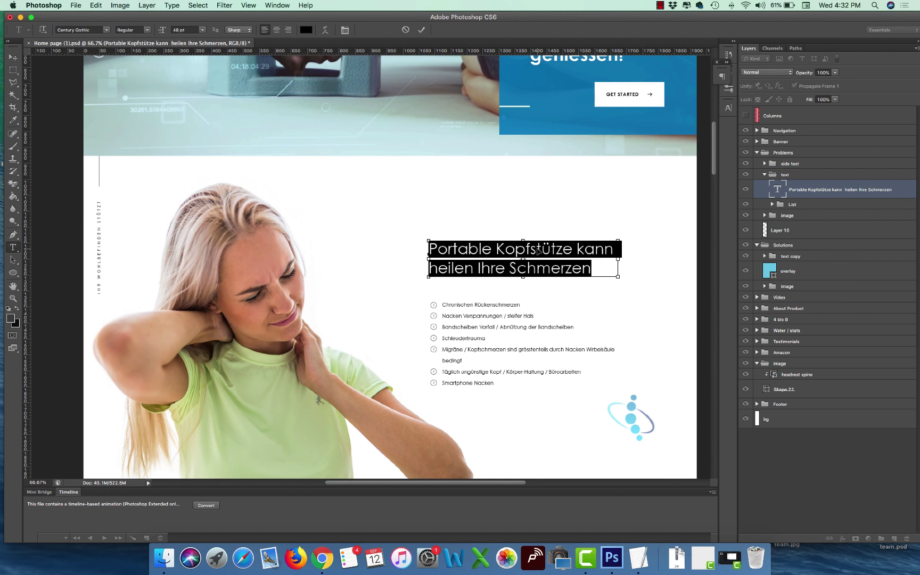
pyautogui.press('super+Tab')
pyautogui.click(50, 151)
pyautogui.press('super+a')
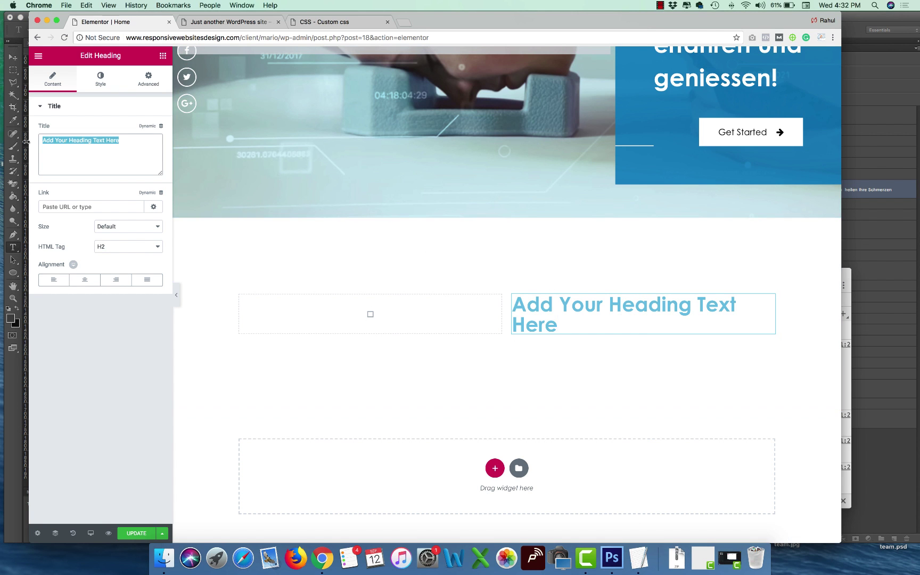
pyautogui.write('cr-socialicons')
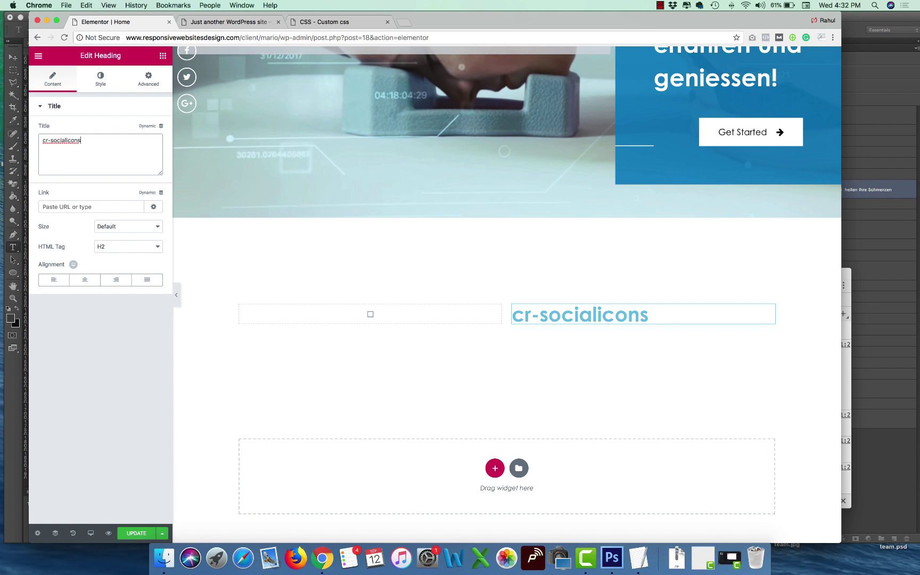
pyautogui.press('BackSpace')
pyautogui.press('BackSpace')
pyautogui.press('BackSpace')
pyautogui.press('BackSpace')
pyautogui.press('BackSpace')
pyautogui.press('BackSpace')
pyautogui.press('BackSpace')
pyautogui.press('BackSpace')
pyautogui.press('BackSpace')
pyautogui.press('BackSpace')
pyautogui.press('BackSpace')
pyautogui.press('BackSpace')
pyautogui.press('BackSpace')
pyautogui.press('BackSpace')
# Copy the selected heading text from the Photoshop design and use "Portable Kopfstütze kann heilen Ihre Schmerzen" as the heading's title.
pyautogui.press('super+Tab')
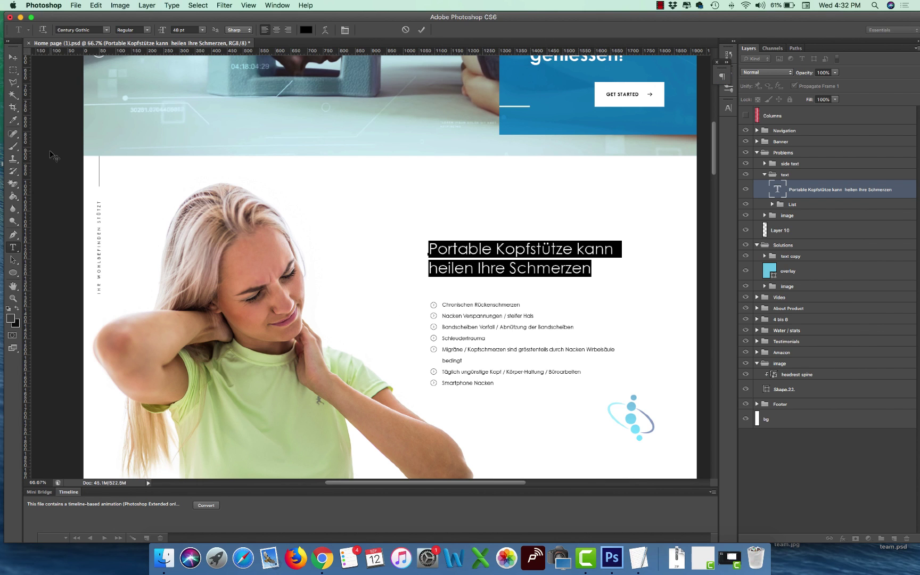
pyautogui.press('super+Tab')
pyautogui.press('super+v')
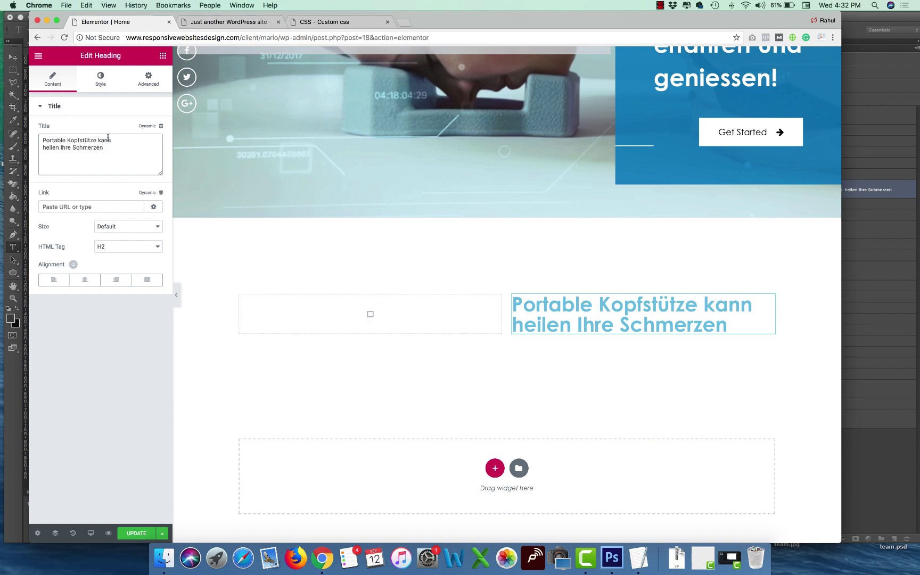
# Check the heading in the Photoshop design, and set the Elementor heading's size to 48 px and line height to 1.2 em.
pyautogui.press('super+Tab')
pyautogui.press('Escape')
pyautogui.press('super+Tab')
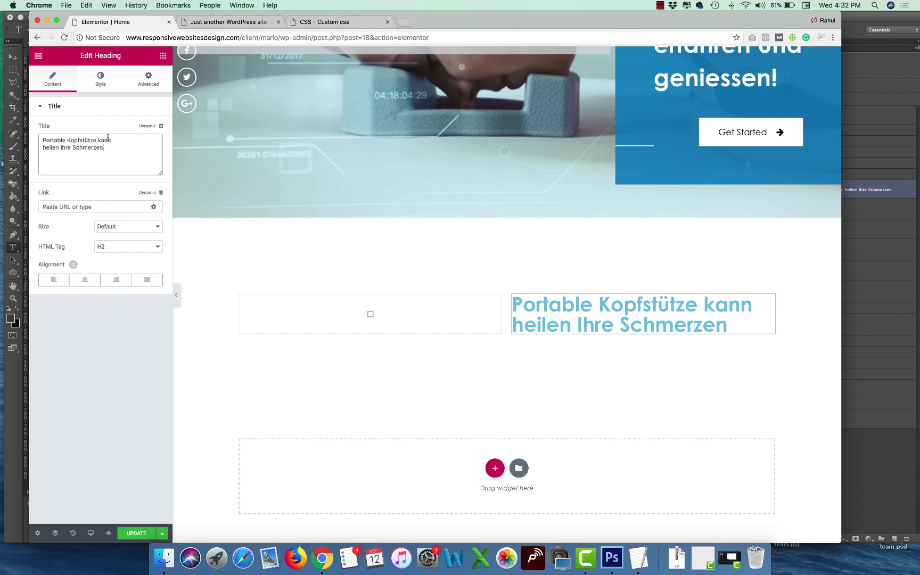
pyautogui.click(101, 79)
pyautogui.click(150, 150)
pyautogui.click(142, 208)
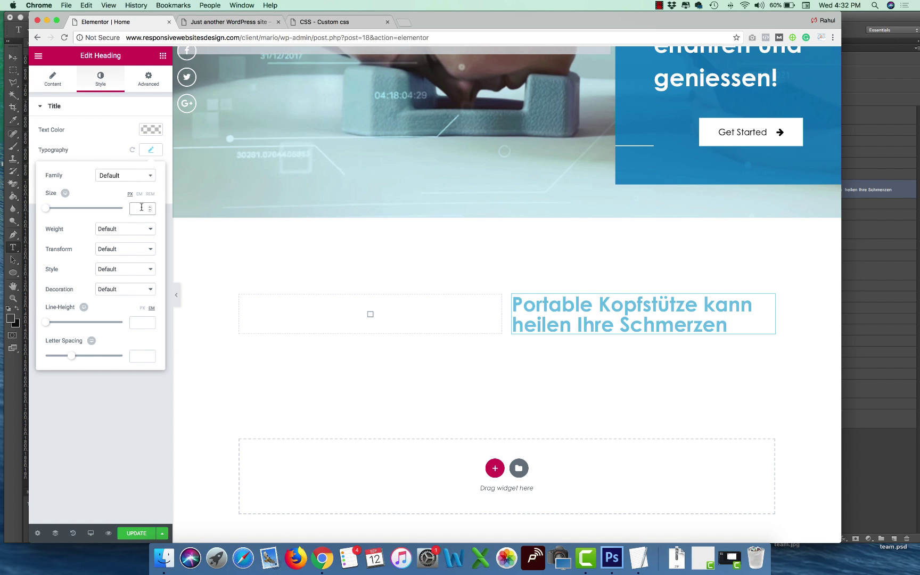
pyautogui.write('48')
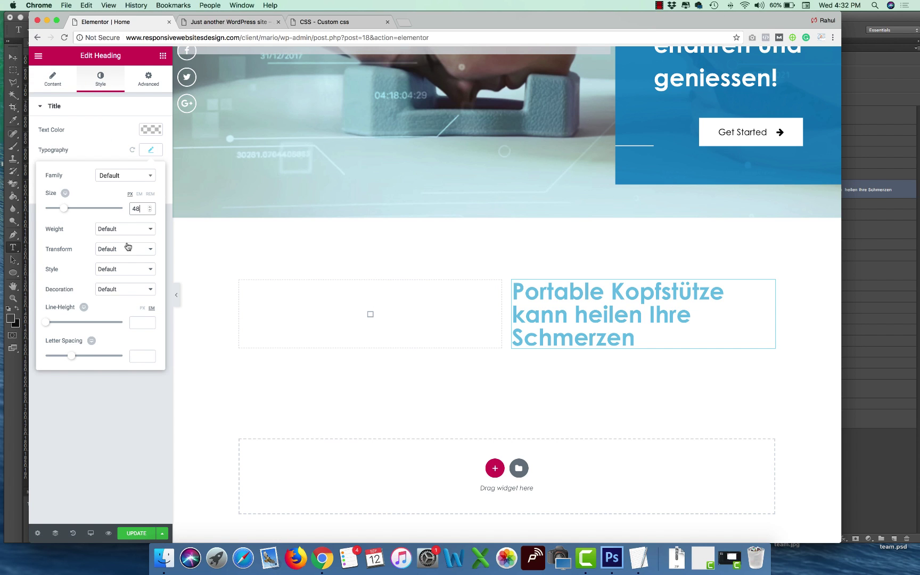
pyautogui.moveTo(48, 326); pyautogui.dragTo(54, 325)
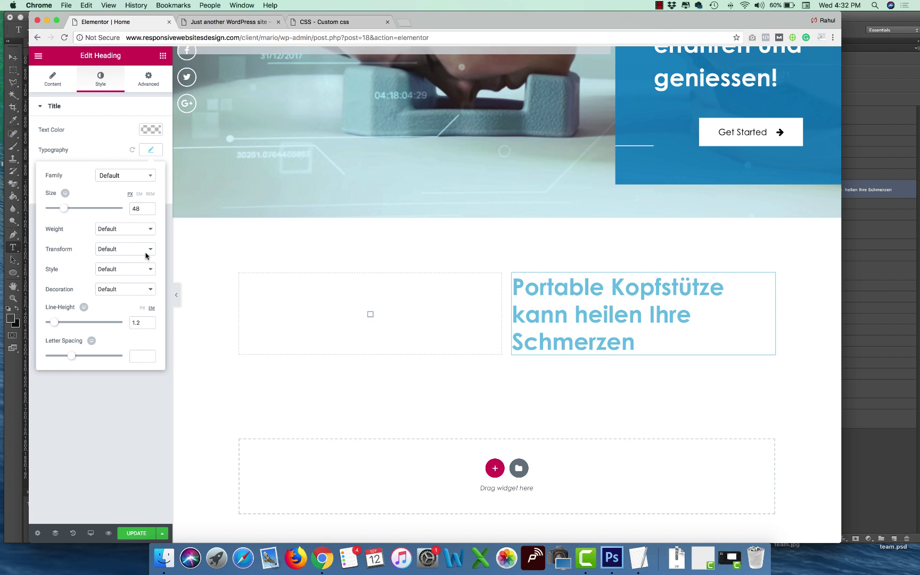
# Set the heading's font size to 40 px and its font weight to 500.
pyautogui.click(145, 209)
pyautogui.press('BackSpace')
pyautogui.write('0')
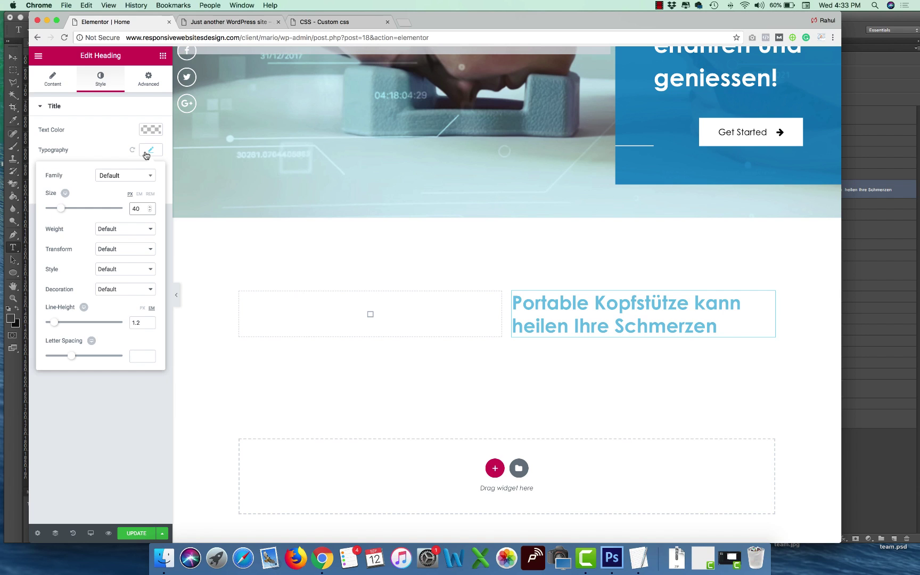
pyautogui.click(113, 233)
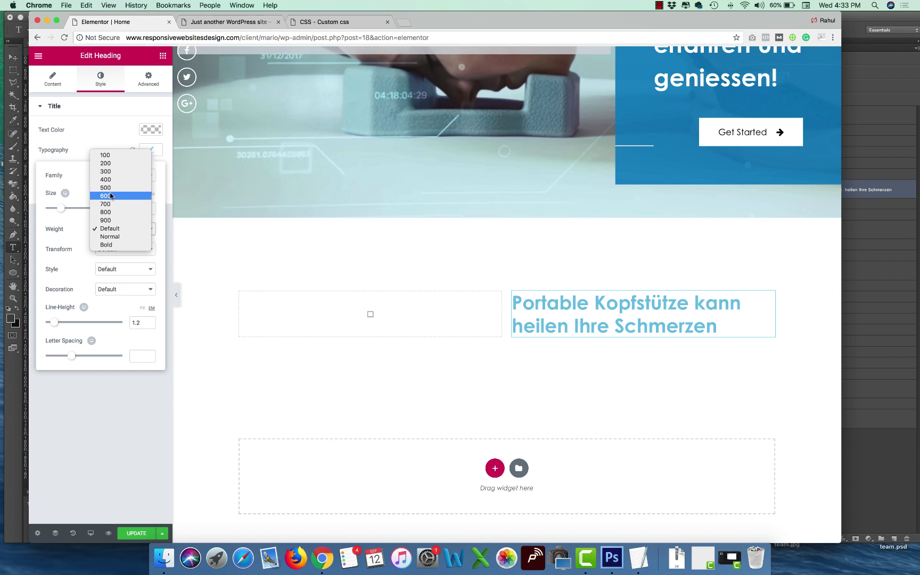
pyautogui.click(129, 187)
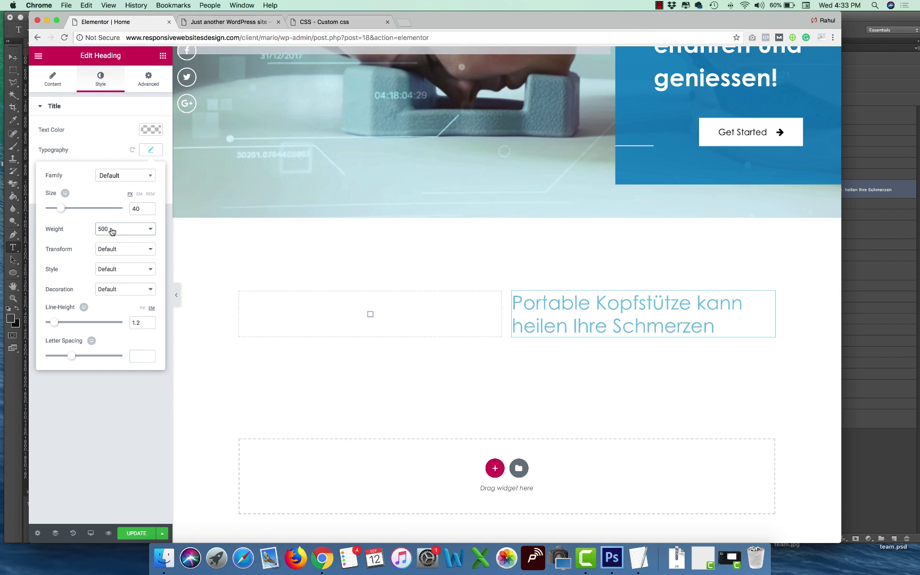
# Set the heading's text color to black (#000000).
pyautogui.click(150, 129)
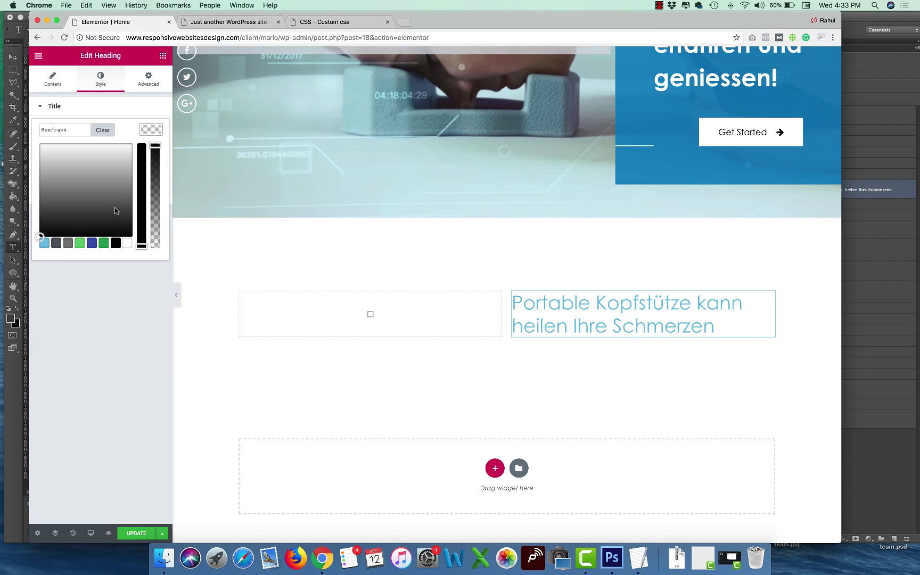
pyautogui.click(113, 243)
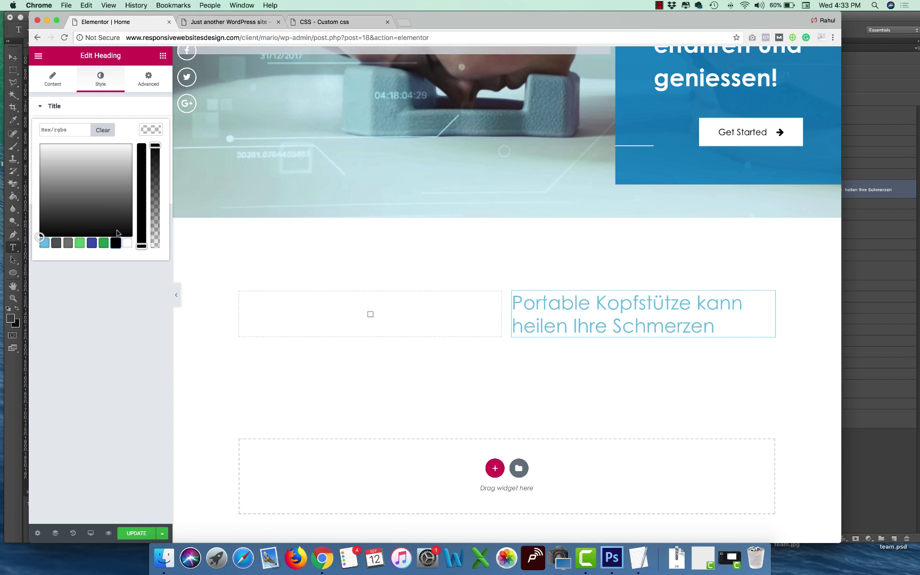
pyautogui.click(151, 129)
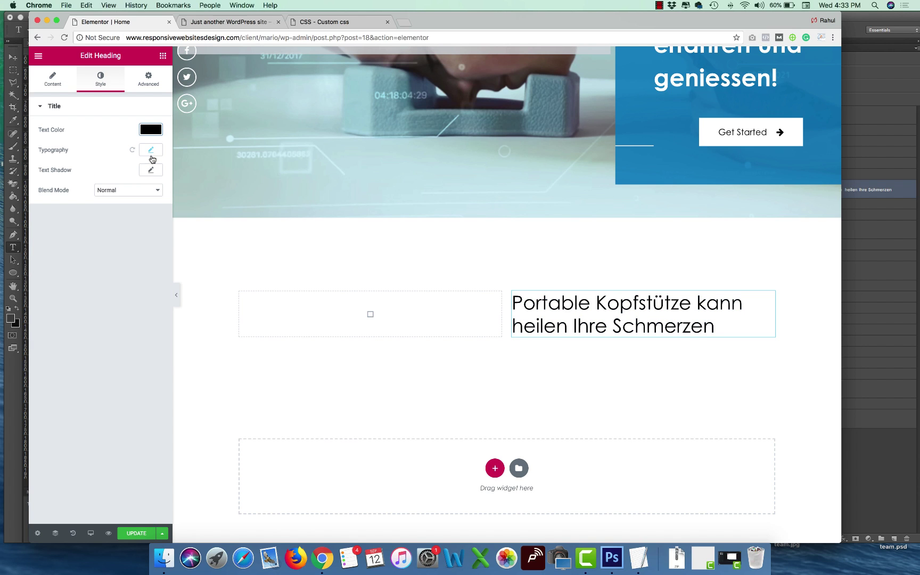
# Set the heading's font size to 45 px and update the page.
pyautogui.click(151, 149)
pyautogui.click(140, 208)
pyautogui.write('5')
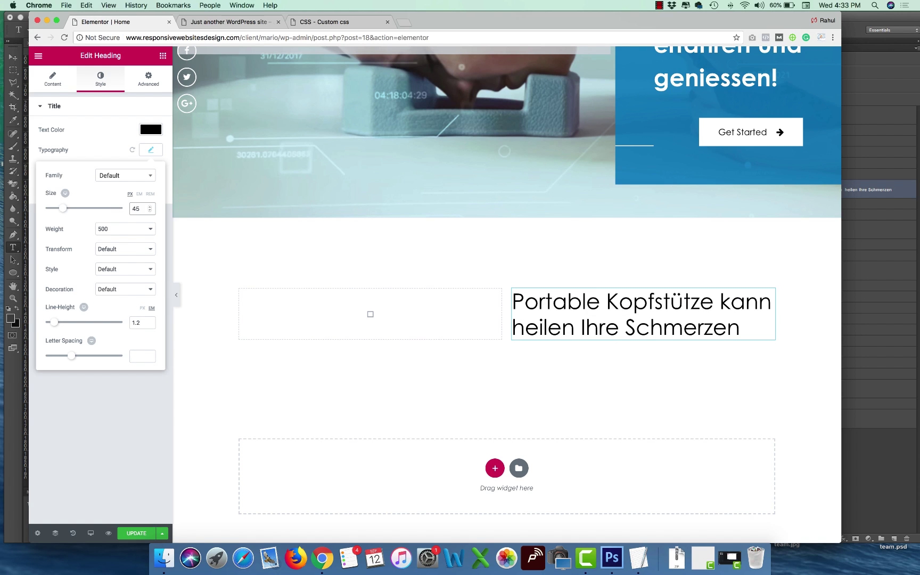
pyautogui.click(137, 534)
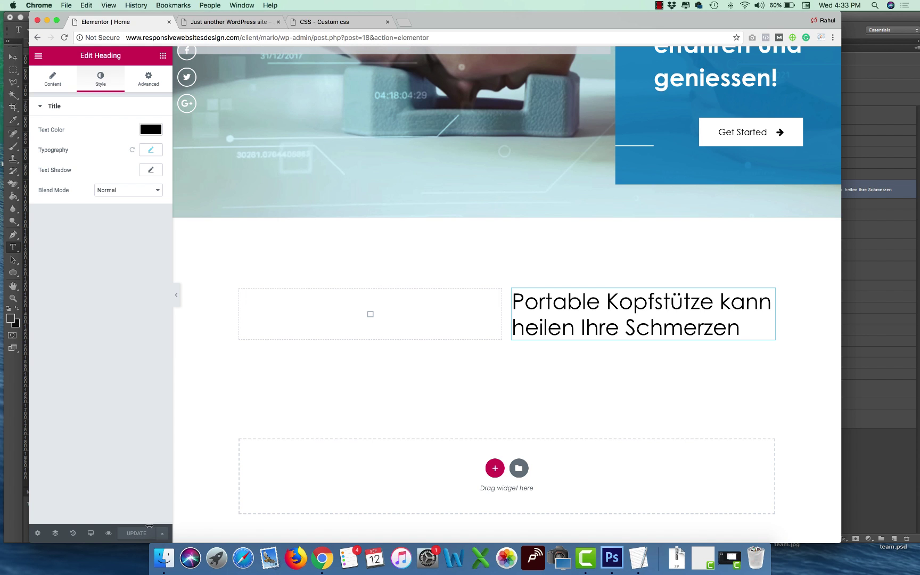
# Add an Icon List widget below the heading in the second column and delete its first two default items.
pyautogui.click(163, 55)
pyautogui.scroll(-10, 116, 337)
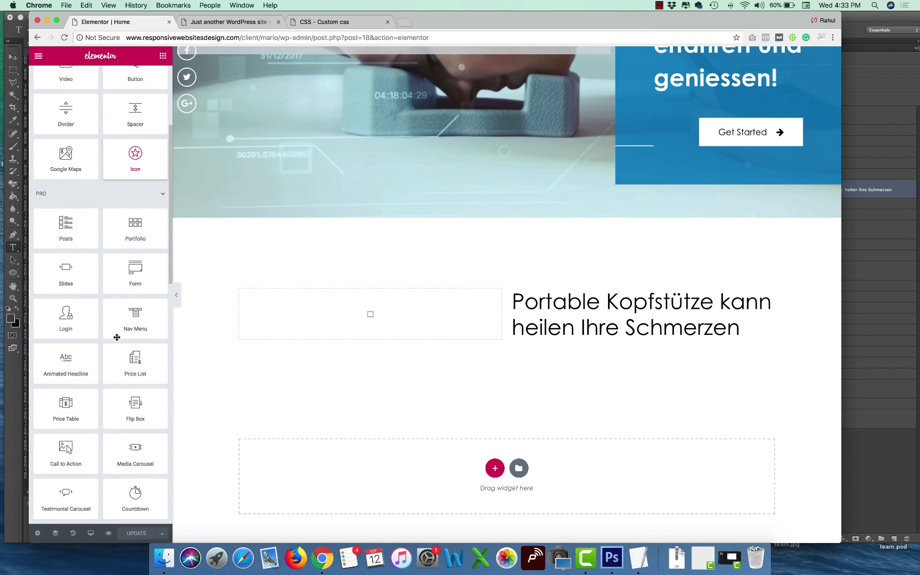
pyautogui.scroll(-5, 116, 337)
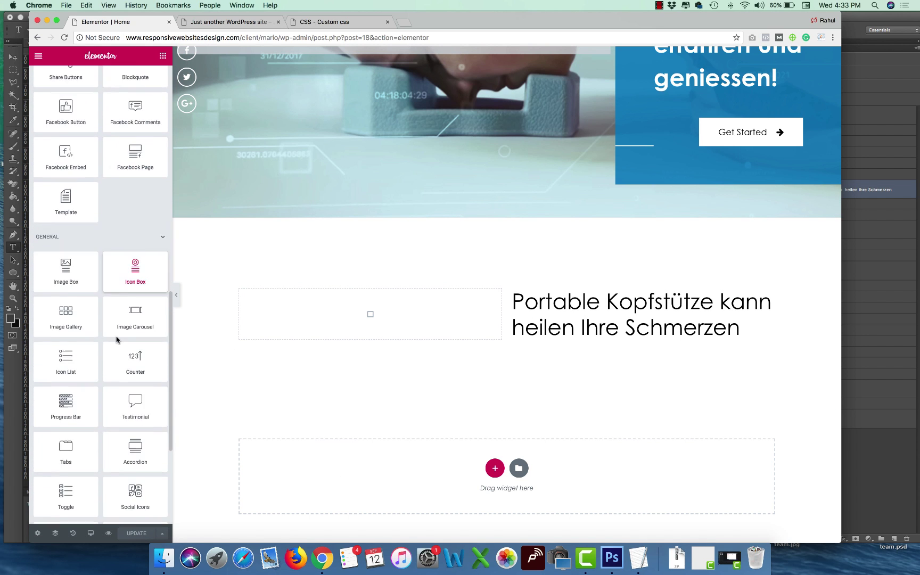
pyautogui.moveTo(59, 339); pyautogui.dragTo(563, 340)
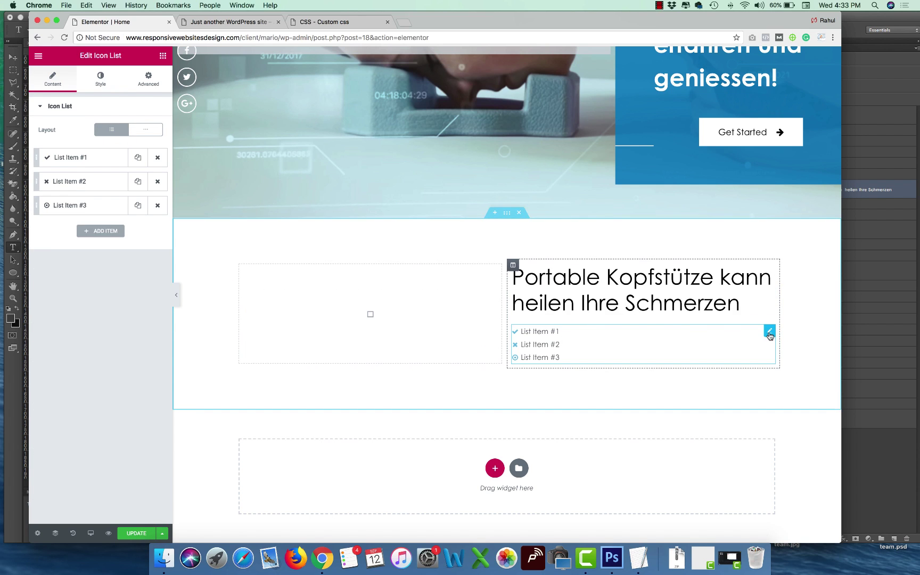
pyautogui.click(157, 157)
pyautogui.click(157, 157)
# Replace the remaining list item's text with "Chronischen Rückenschmerzen", copied from the list in the Photoshop design.
pyautogui.click(63, 158)
pyautogui.moveTo(80, 192); pyautogui.dragTo(34, 194)
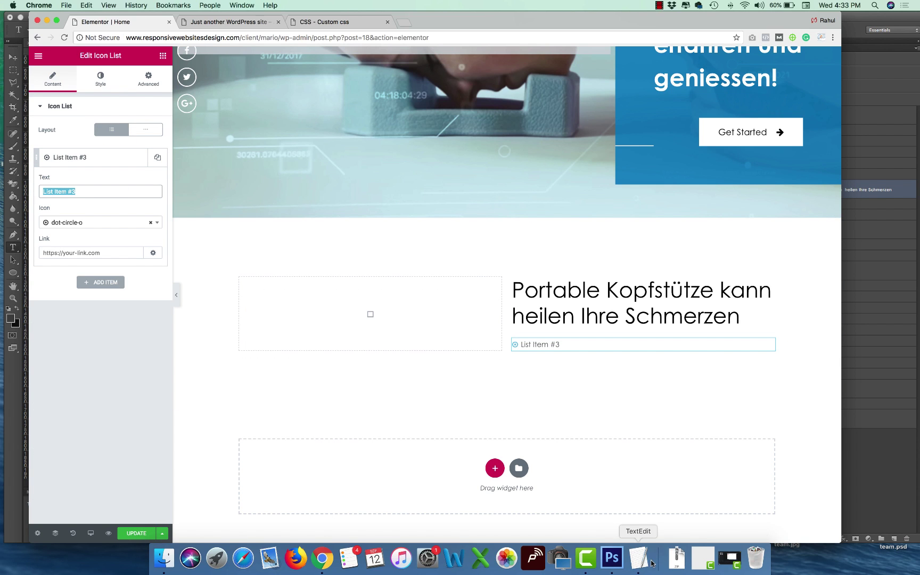
pyautogui.click(613, 557)
pyautogui.click(508, 303)
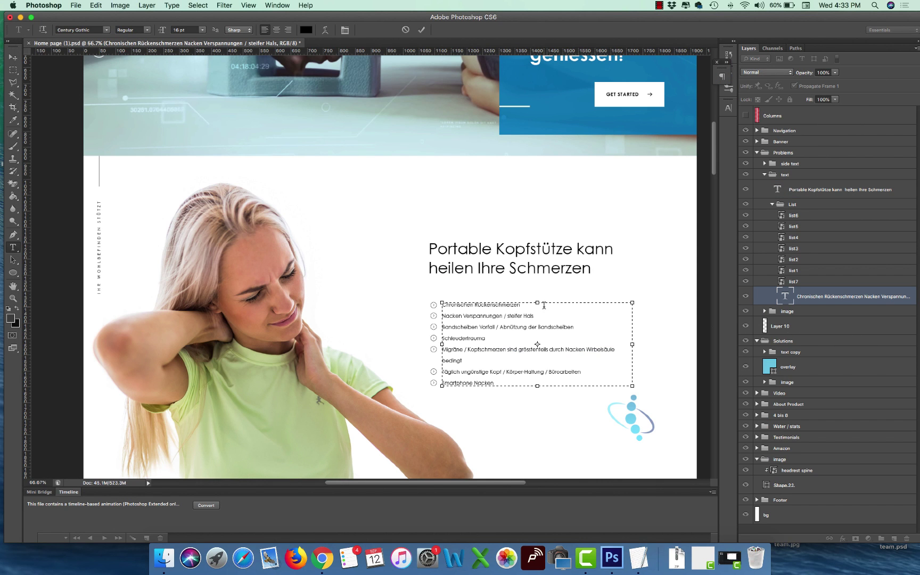
pyautogui.moveTo(544, 304); pyautogui.dragTo(440, 304)
pyautogui.press('super+c')
pyautogui.press('super+Tab')
pyautogui.press('super+v')
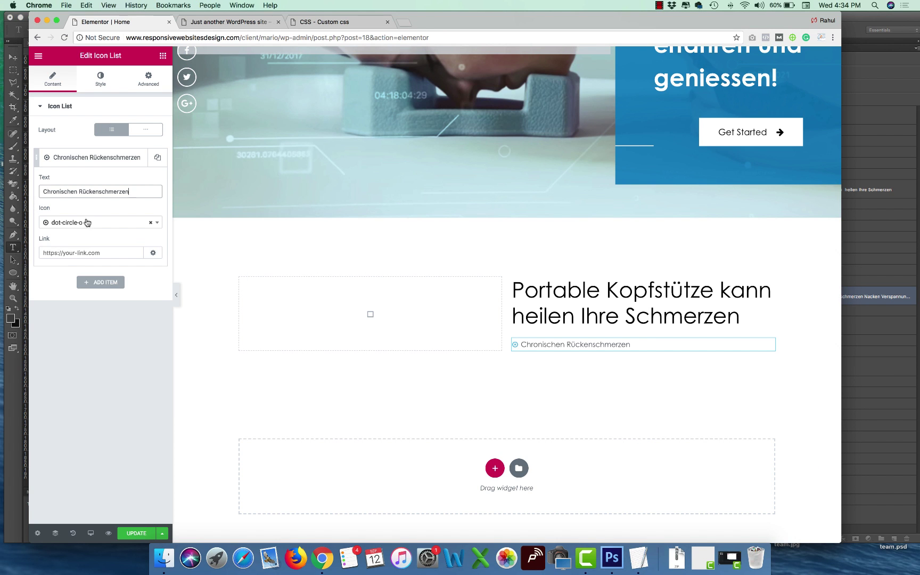
# Set the list item's icon to angle-right.
pyautogui.click(83, 222)
pyautogui.write('right')
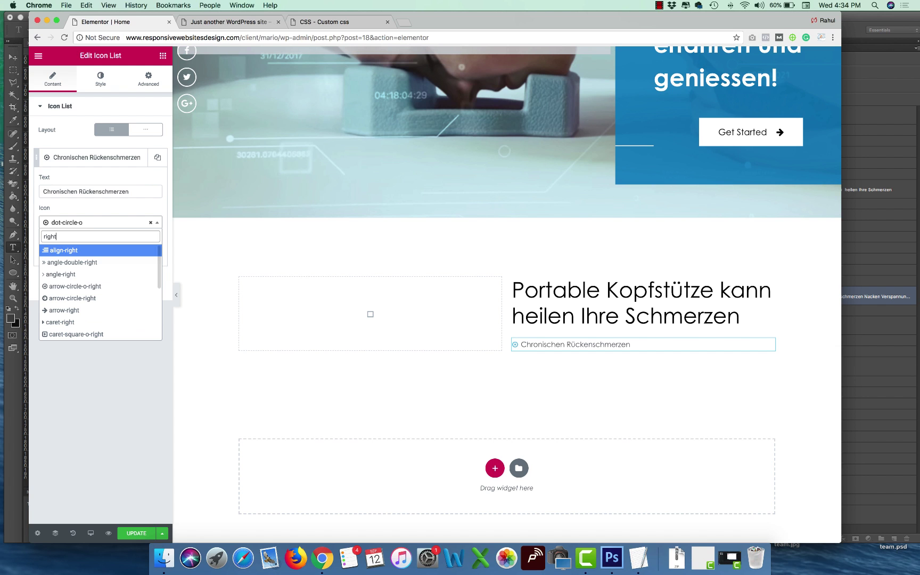
pyautogui.click(73, 274)
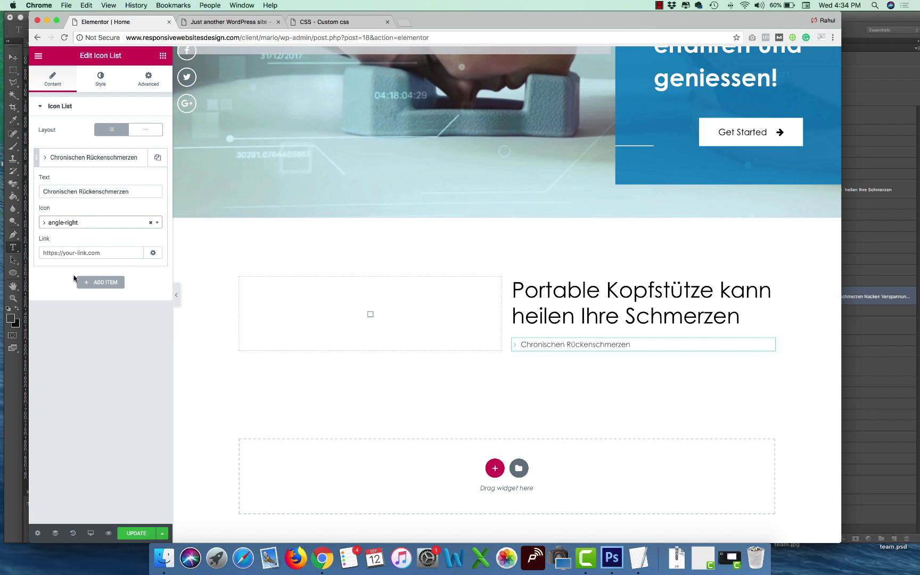
# Compare the icon with the Photoshop design and set the list item's icon to arrow-circle-o-right.
pyautogui.press('super+Tab')
pyautogui.press('super+Tab')
pyautogui.click(73, 222)
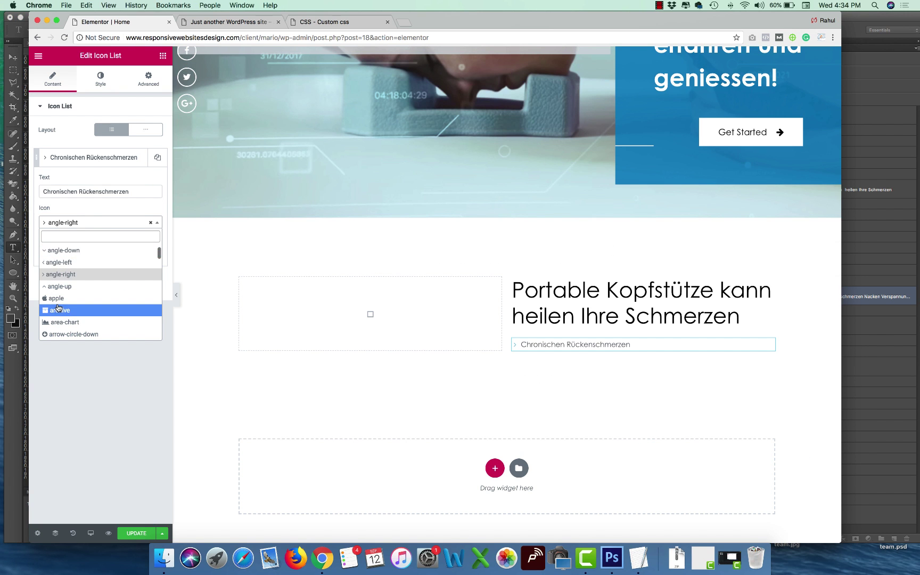
pyautogui.write('right')
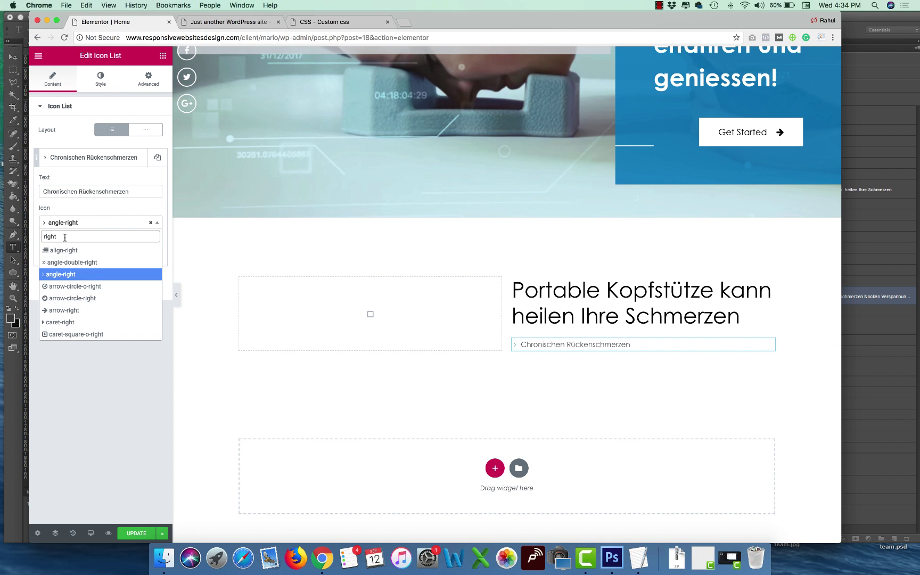
pyautogui.click(84, 287)
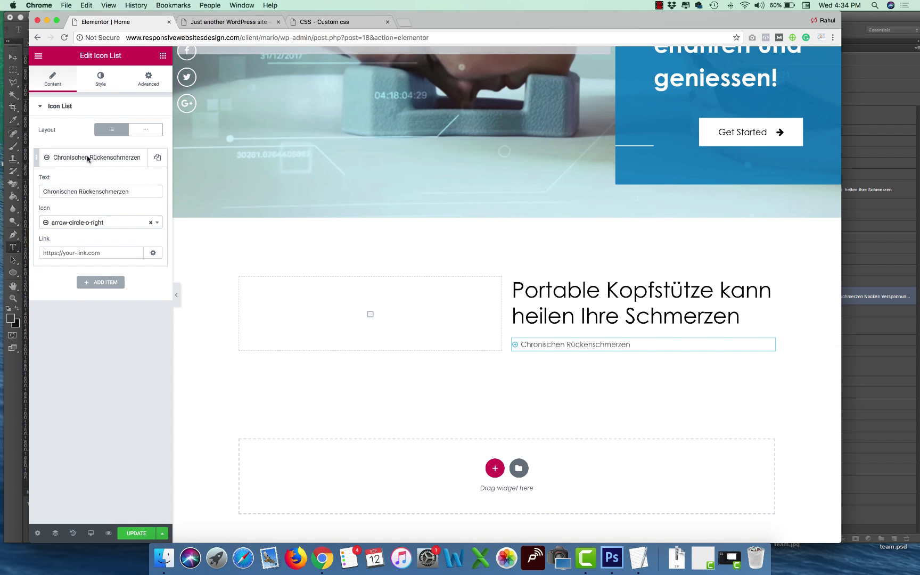
# Set the icon list's space between items to 12, and duplicate the "Chronischen Rückenschmerzen" item to judge the spacing.
pyautogui.click(107, 84)
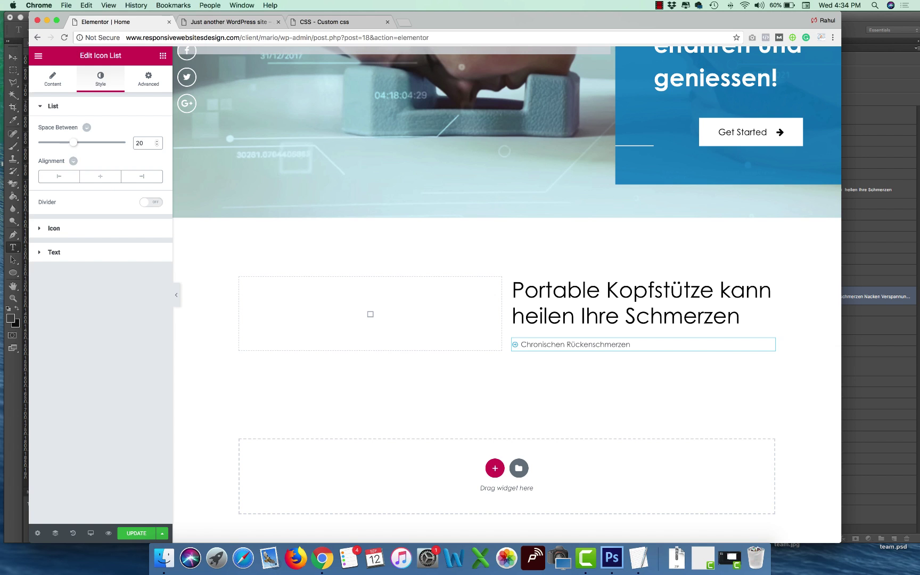
pyautogui.click(53, 80)
pyautogui.click(156, 156)
pyautogui.click(101, 80)
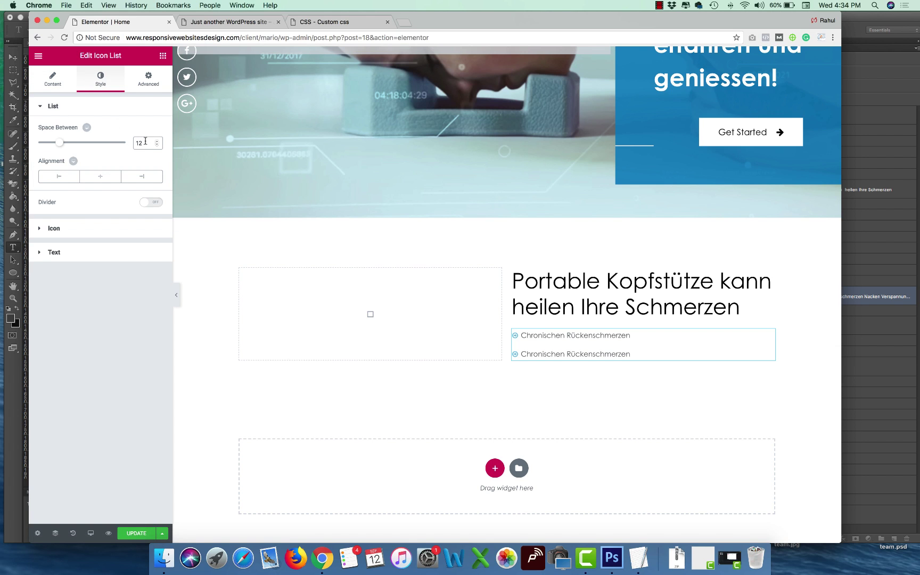
# Set the icon list's space between items to 5.
pyautogui.click(145, 141)
pyautogui.press('BackSpace')
pyautogui.press('BackSpace')
pyautogui.write('5')
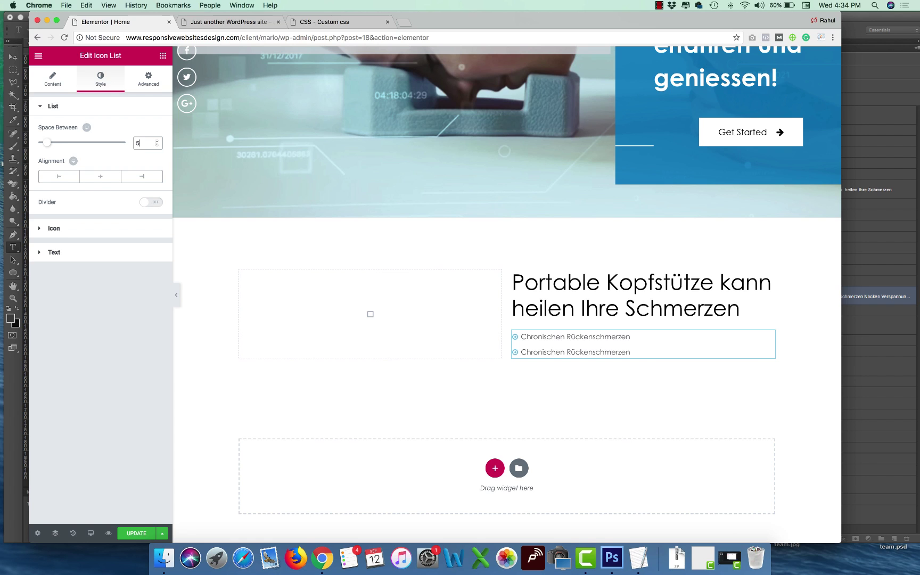
# Set the icon size of the icon list to 18.
pyautogui.click(72, 228)
pyautogui.click(143, 208)
pyautogui.write('19')
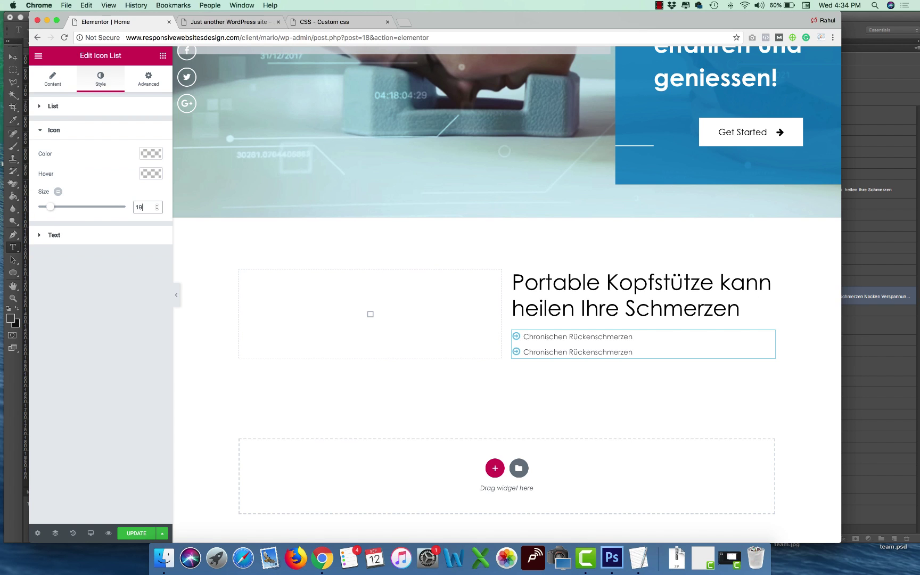
pyautogui.press('Down')
# Set the font size of the icon list's text to 16 px in its typography settings.
pyautogui.click(59, 237)
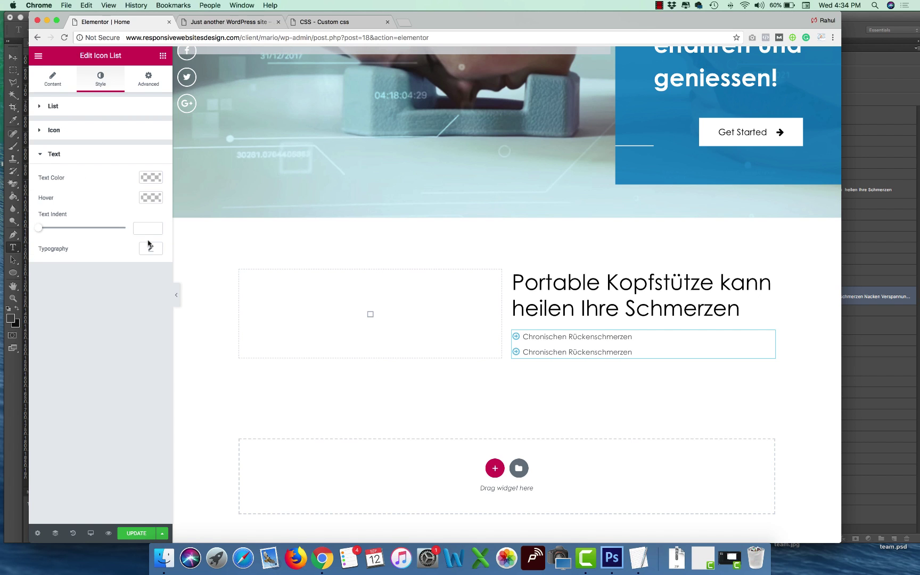
pyautogui.click(150, 249)
pyautogui.click(134, 304)
pyautogui.write('16')
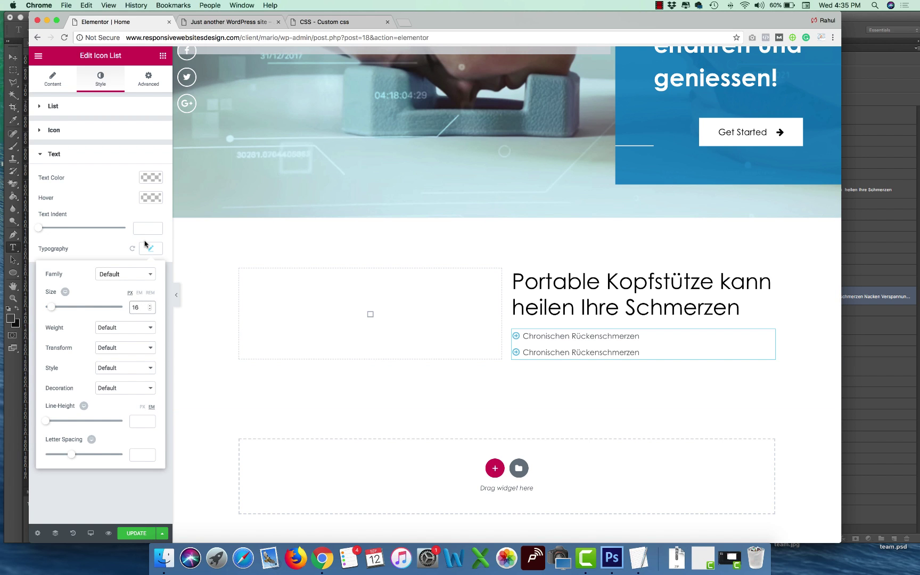
# Set the icon list's text color to black.
pyautogui.click(150, 199)
pyautogui.click(152, 180)
pyautogui.click(147, 197)
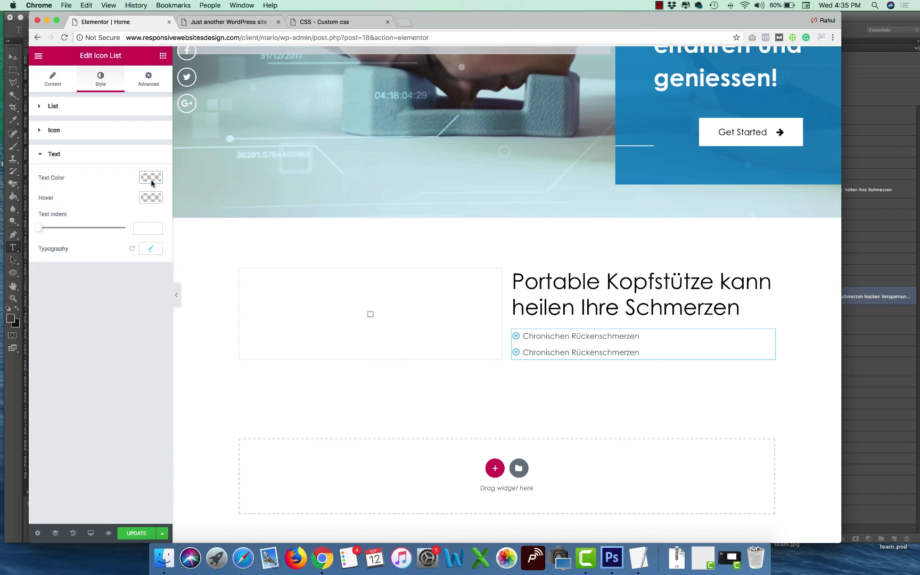
pyautogui.click(152, 180)
pyautogui.click(115, 290)
pyautogui.click(153, 181)
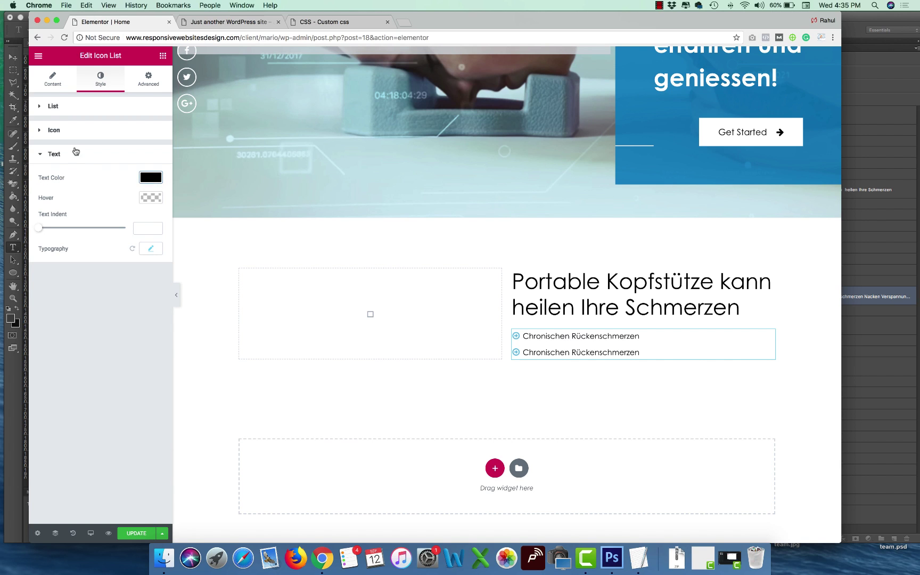
# Set the list icons' color to grey #6d6d6d, recheck it, and open the icon list's text style settings.
pyautogui.click(61, 133)
pyautogui.click(150, 155)
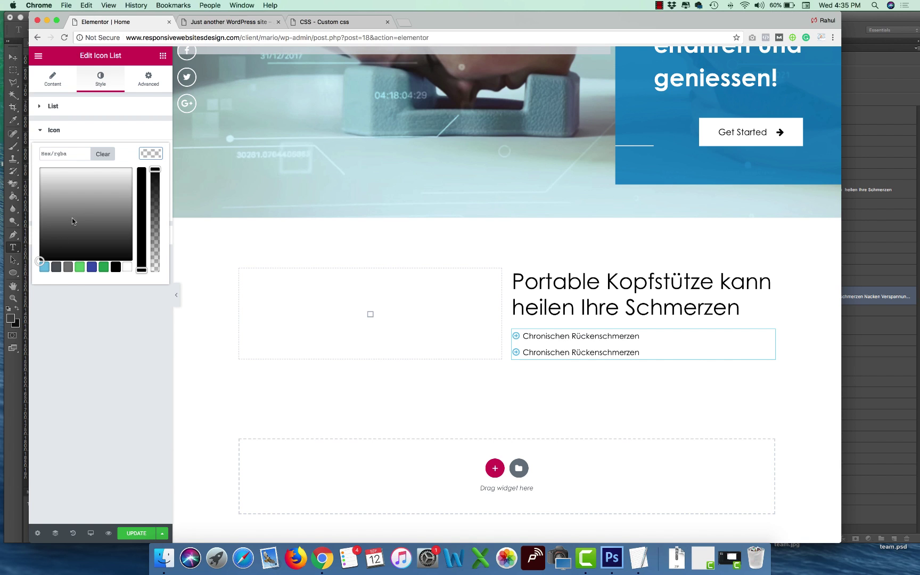
pyautogui.click(58, 269)
pyautogui.click(117, 269)
pyautogui.moveTo(47, 191); pyautogui.dragTo(30, 221)
pyautogui.click(148, 154)
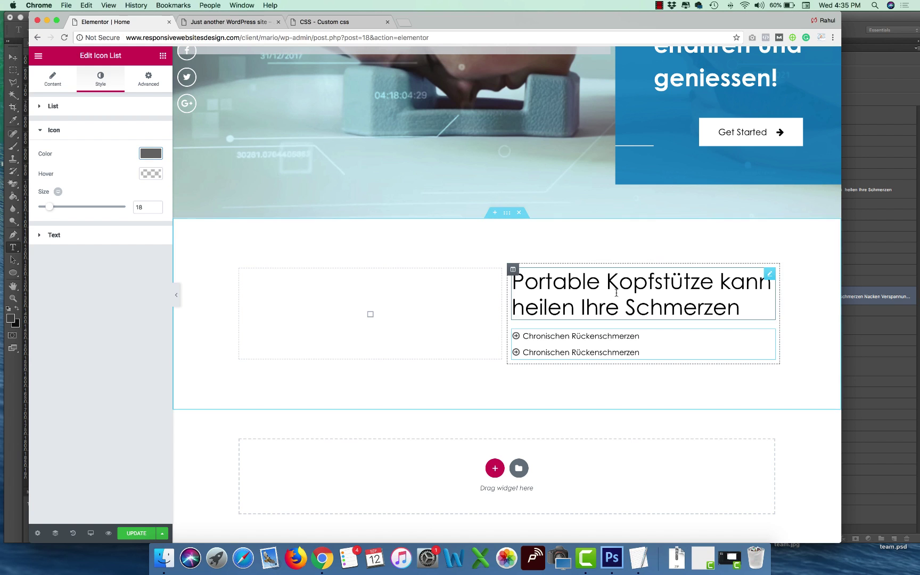
pyautogui.click(151, 154)
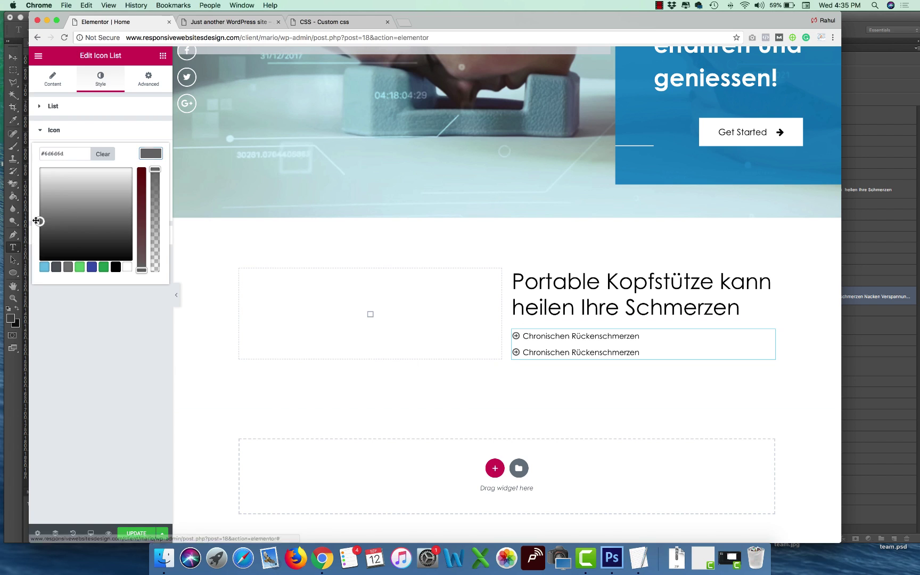
pyautogui.click(121, 238)
pyautogui.click(59, 243)
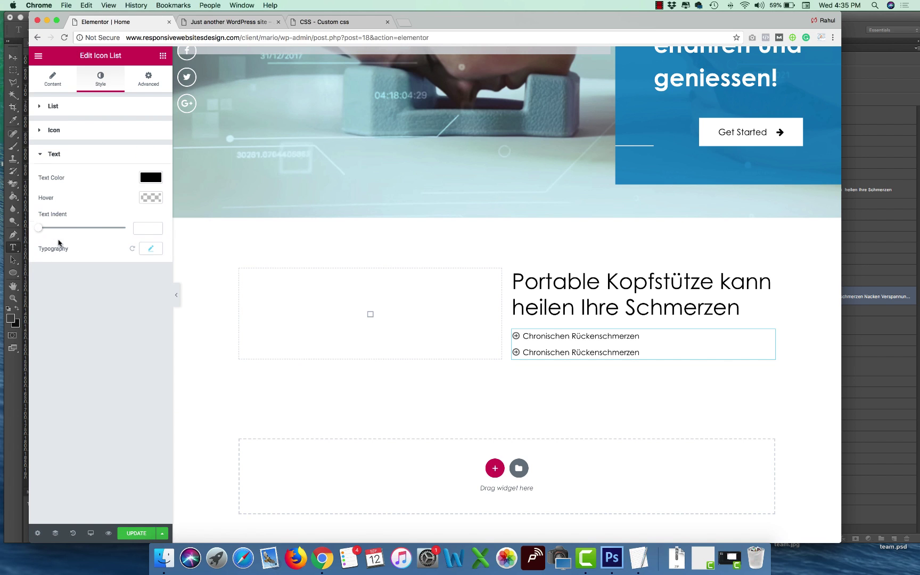
# Replace the second list item's text with "Nacken Verspannungen / steifer Hals" from the Photoshop design.
pyautogui.click(53, 106)
pyautogui.click(52, 80)
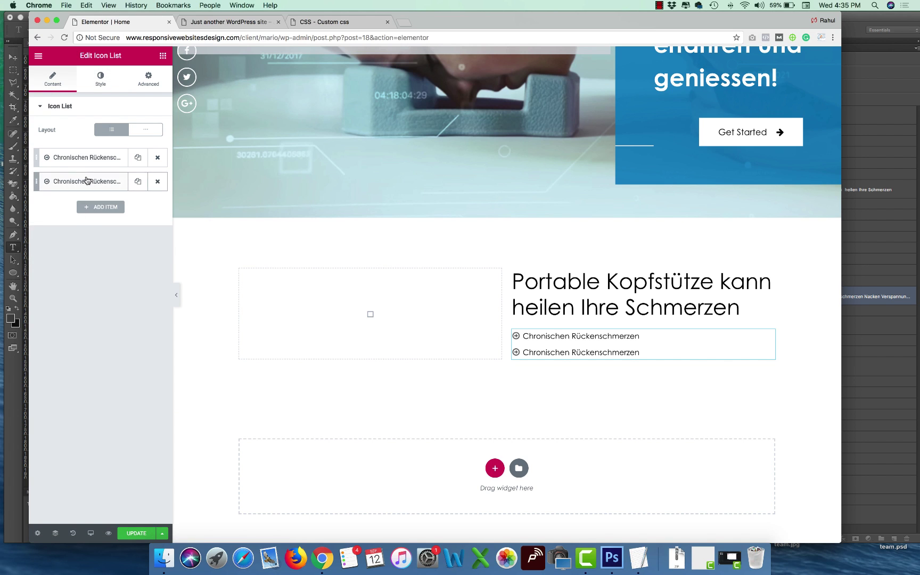
pyautogui.click(608, 555)
pyautogui.moveTo(534, 317); pyautogui.dragTo(440, 318)
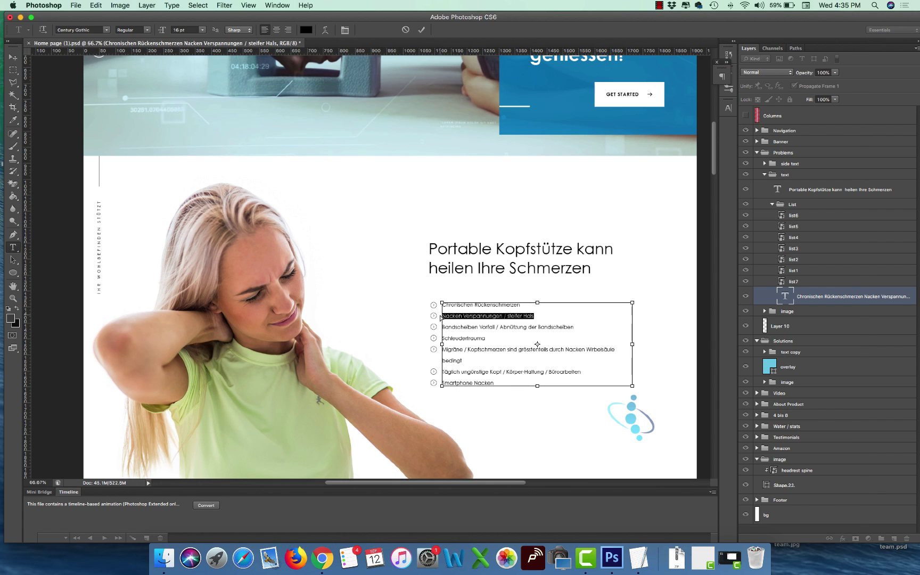
pyautogui.press('super+Tab')
pyautogui.tripleClick(56, 215)
pyautogui.press('super+v')
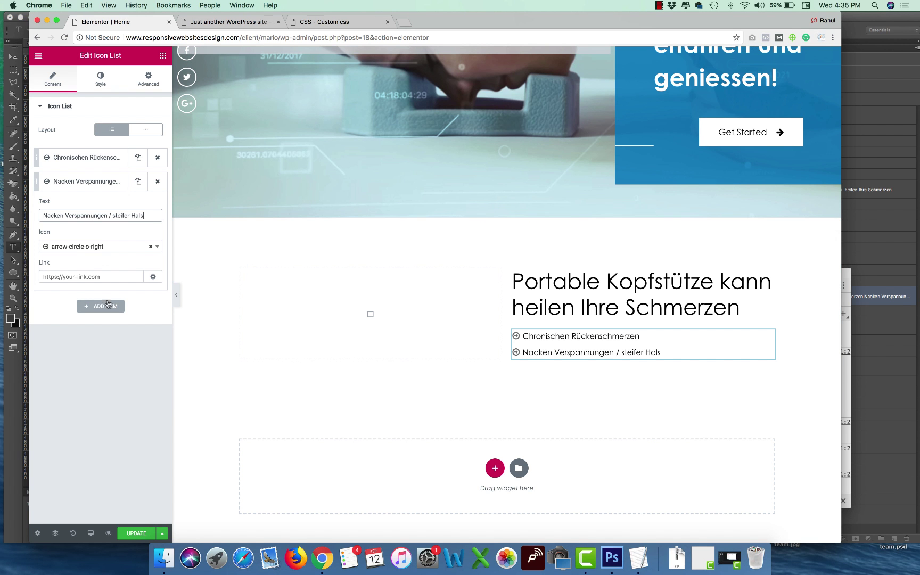
# Duplicate the second list item and set the first copy's text to "Bandscheiben Vorfall / Abnützung der Bandscheiben" from the Photoshop design.
pyautogui.click(137, 183)
pyautogui.press('super+Tab')
pyautogui.moveTo(575, 329); pyautogui.dragTo(445, 330)
pyautogui.press('super+c')
pyautogui.press('super+Tab')
pyautogui.tripleClick(55, 215)
pyautogui.press('super+v')
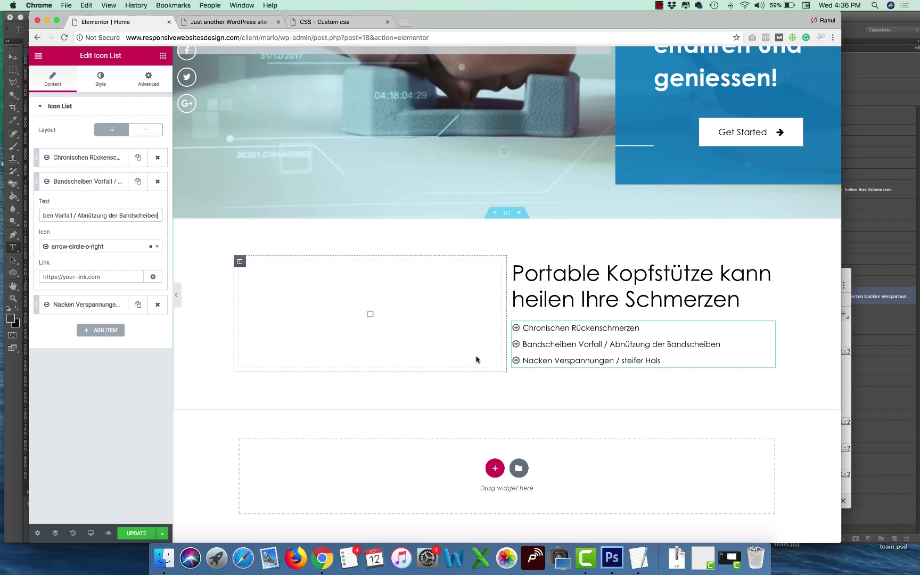
# Add a fourth list item reading "Schleudertrauma" from the Photoshop design, and move the Nacken Verspannungen item above the Bandscheiben Vorfall item.
pyautogui.press('super+Tab')
pyautogui.moveTo(511, 339); pyautogui.dragTo(441, 339)
pyautogui.press('super+c')
pyautogui.press('super+Tab')
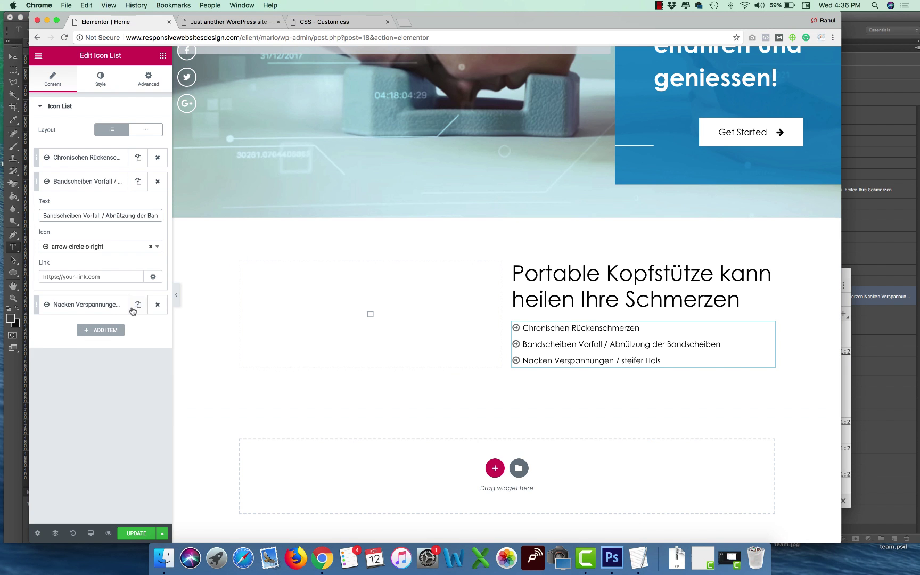
pyautogui.click(136, 304)
pyautogui.click(112, 328)
pyautogui.tripleClick(56, 263)
pyautogui.press('super+v')
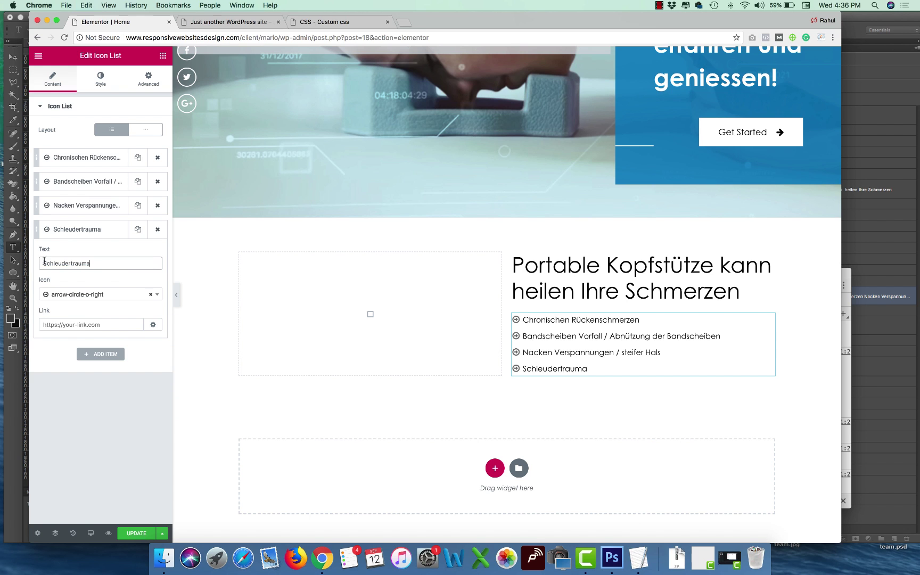
pyautogui.moveTo(51, 213); pyautogui.dragTo(47, 183)
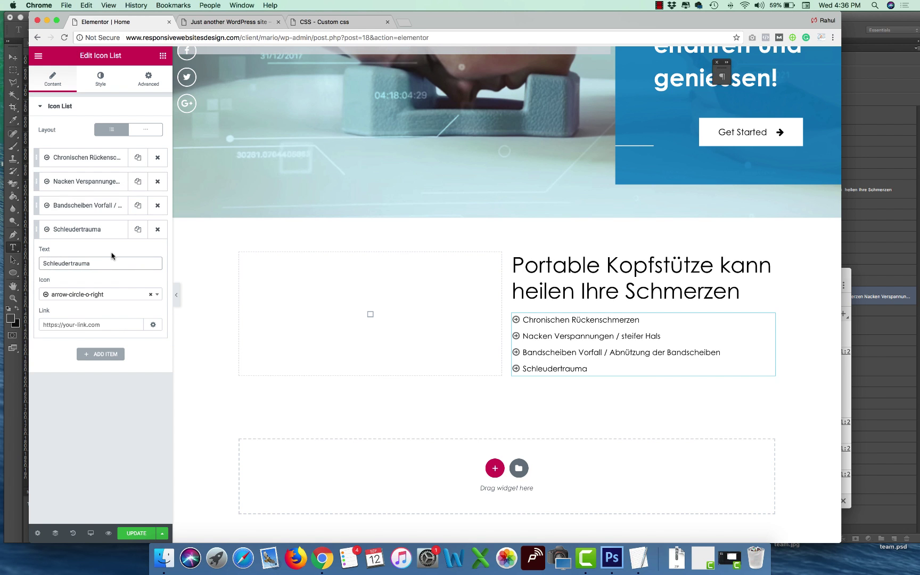
# Duplicate the Schleudertrauma item and set the copy's text to "Migräne / Kopfschmerzen sind grösstenteils durch Nacken Wirbelsäule bedingt" from the Photoshop design.
pyautogui.press('super+Tab')
pyautogui.moveTo(470, 360); pyautogui.dragTo(447, 353)
pyautogui.press('super+Tab')
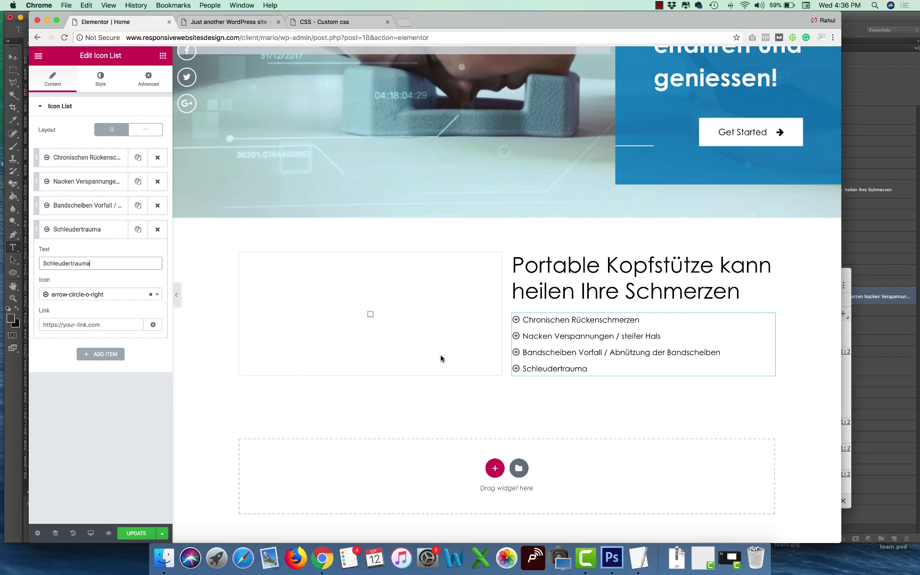
pyautogui.click(138, 229)
pyautogui.click(91, 353)
pyautogui.doubleClick(105, 286)
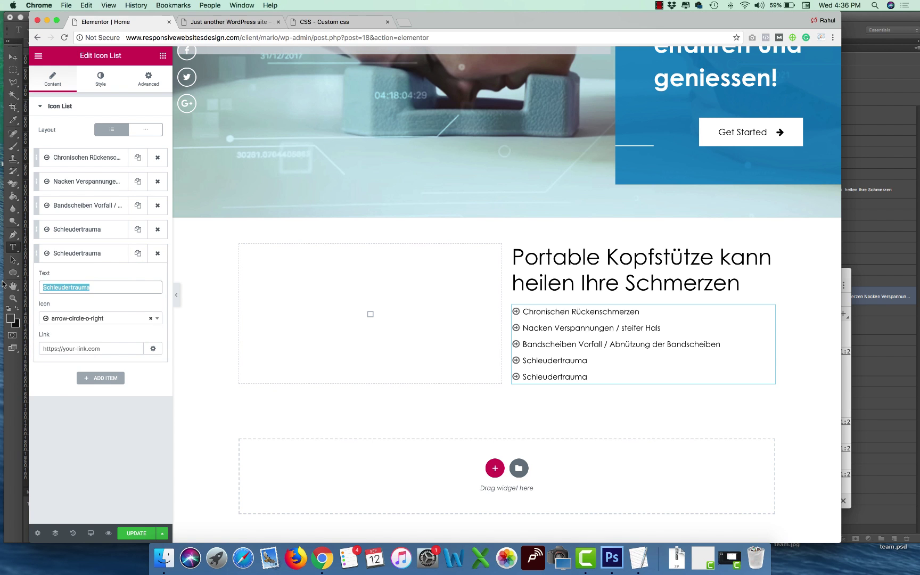
# Duplicate the Migräne item and set the copy's text to "Täglich ungünstige Kopf / Körper-Haltung / Büroarbeiten" from the Photoshop design.
pyautogui.press('super+Tab')
pyautogui.moveTo(583, 373); pyautogui.dragTo(440, 372)
pyautogui.press('super+Tab')
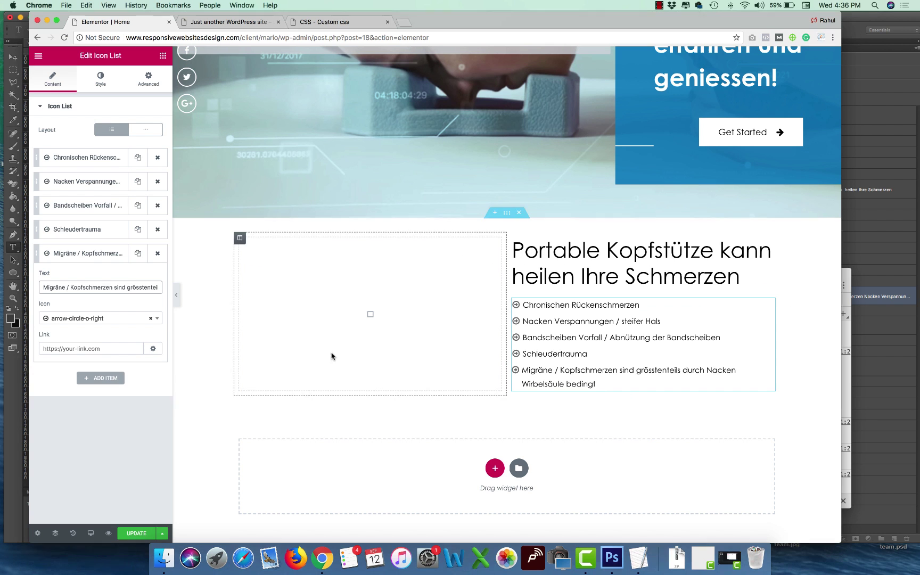
pyautogui.click(138, 254)
pyautogui.click(90, 373)
pyautogui.tripleClick(141, 315)
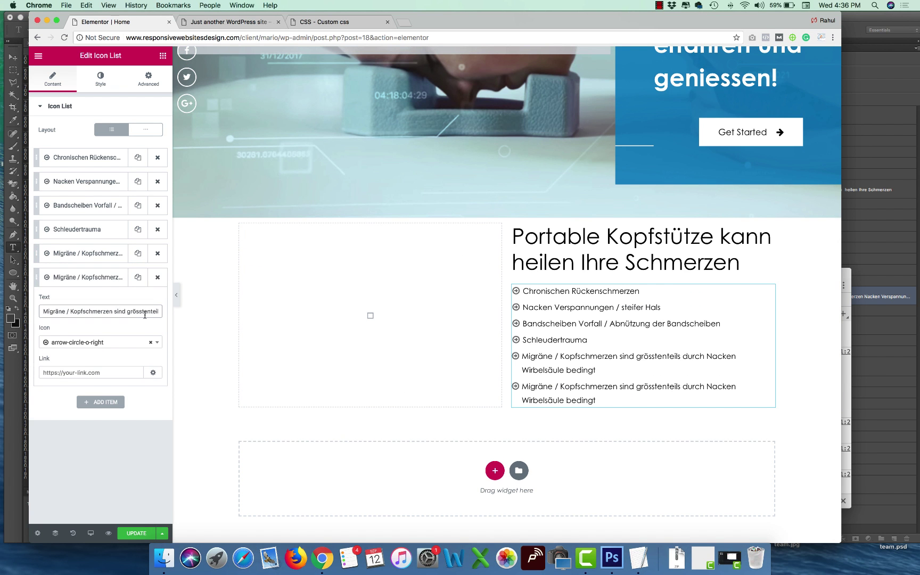
pyautogui.press('super+v')
# Duplicate the Täglich ungünstige item and set the copy's text to "Smartphone Nacken" from the Photoshop design.
pyautogui.press('super+Tab')
pyautogui.moveTo(494, 383); pyautogui.dragTo(441, 383)
pyautogui.press('super+Tab')
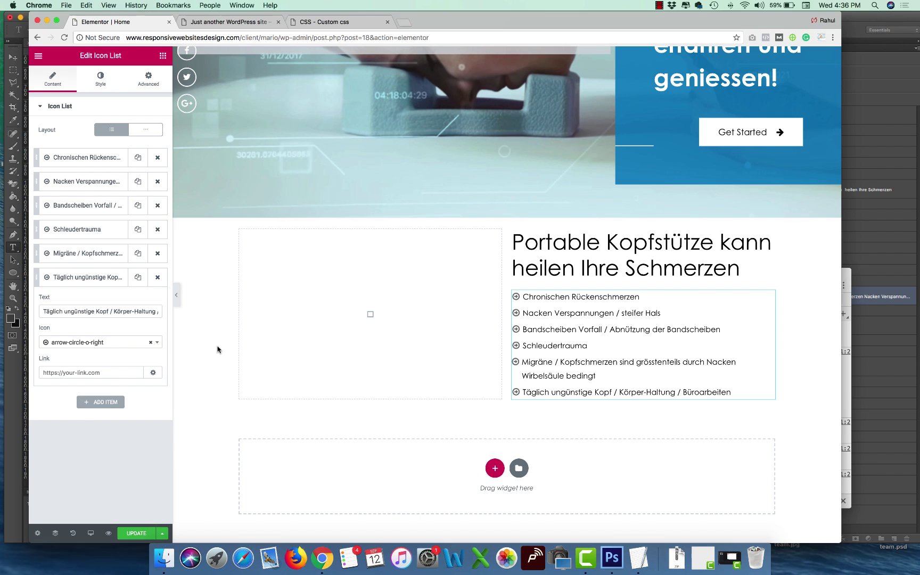
pyautogui.click(140, 277)
pyautogui.click(101, 400)
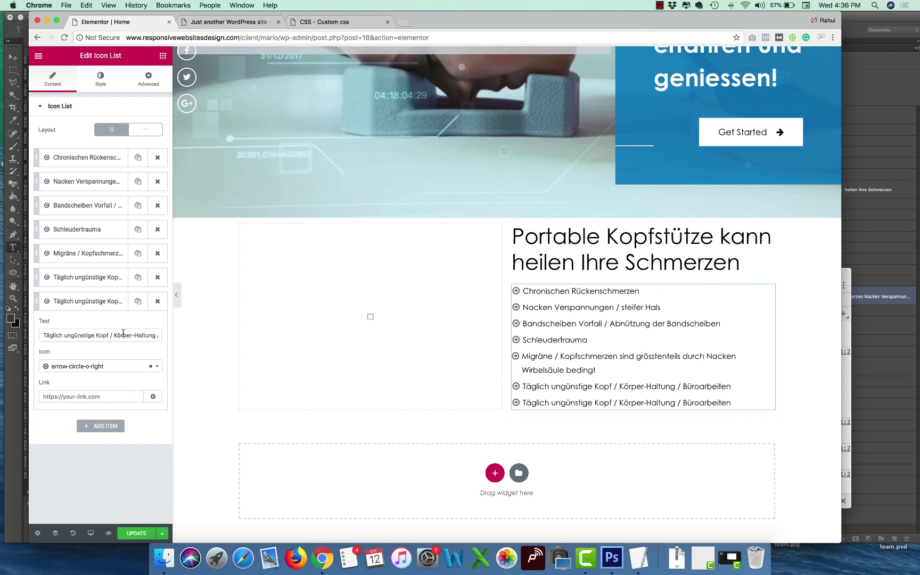
pyautogui.tripleClick(101, 335)
pyautogui.press('super+v')
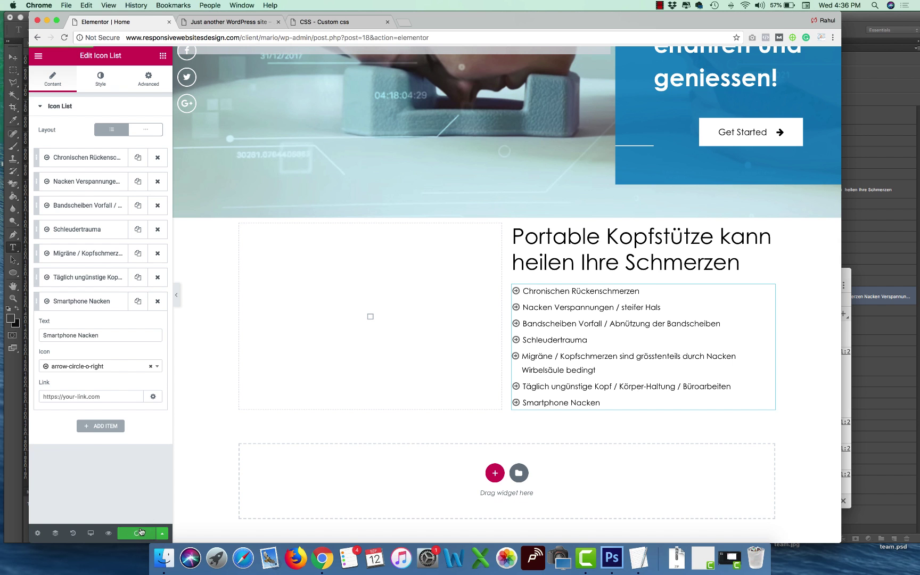
# Preview the page in its original, untranslated language and compare the icon list with the Photoshop design.
pyautogui.click(108, 533)
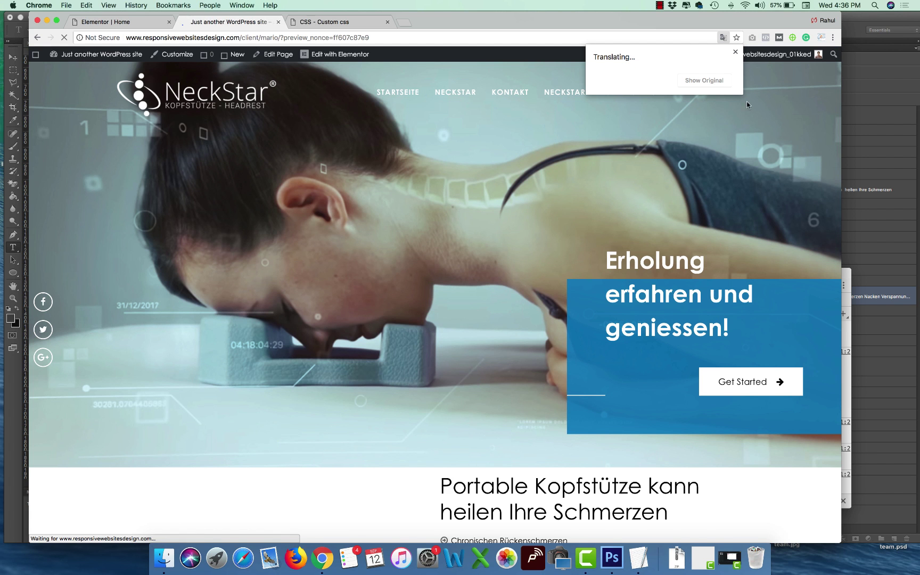
pyautogui.scroll(-4, 721, 210)
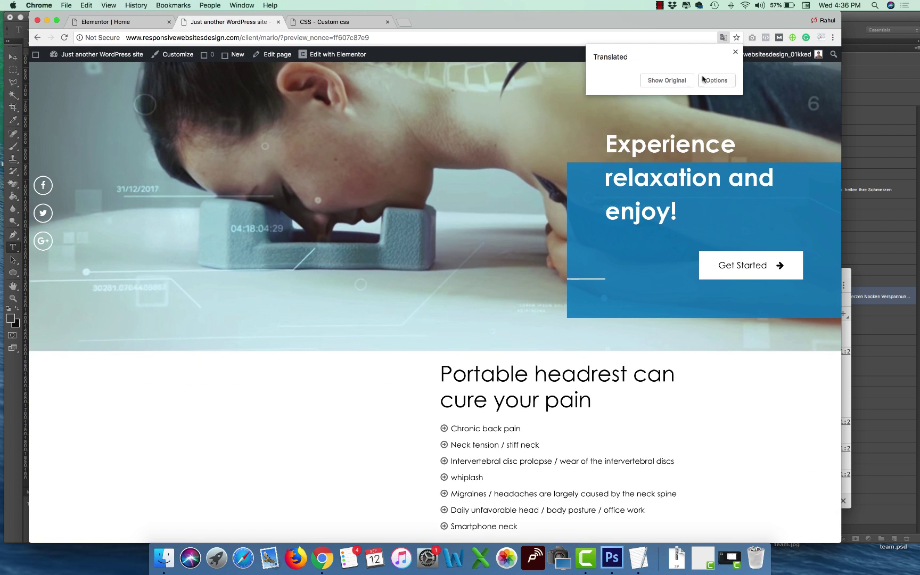
pyautogui.click(667, 80)
pyautogui.press('super+Tab')
pyautogui.press('super+Tab')
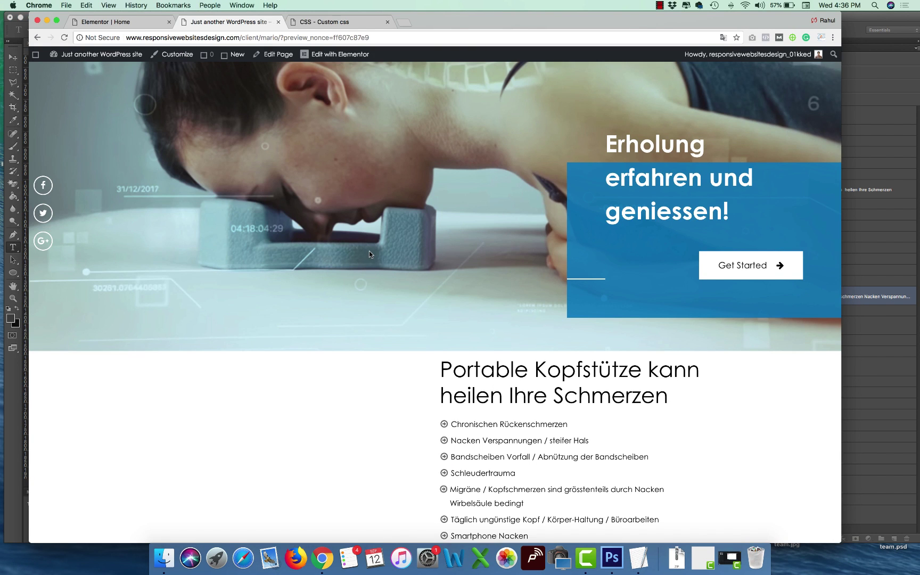
# Return to Elementor, set the icon list's space between items to 10, and open its icon style settings.
pyautogui.press('super+Tab')
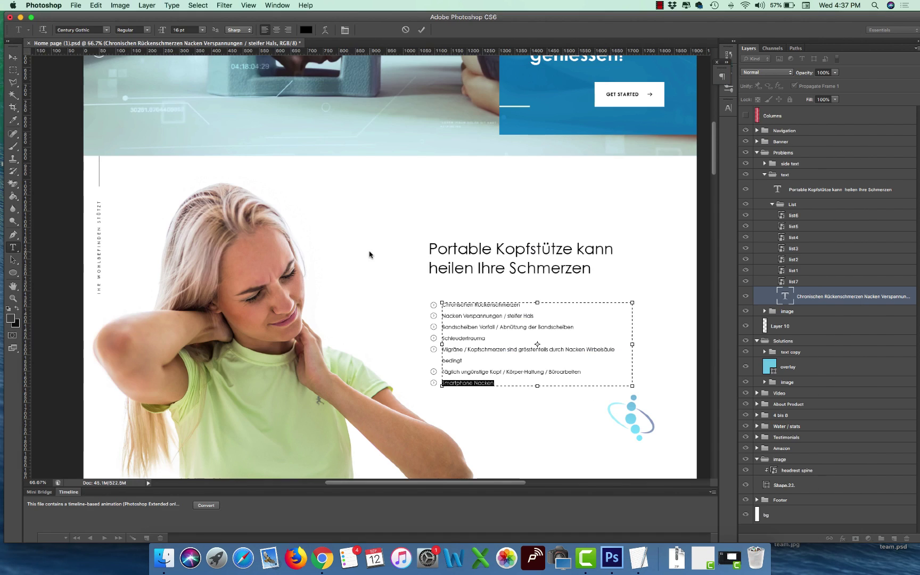
pyautogui.press('super+Tab')
pyautogui.click(109, 24)
pyautogui.click(97, 85)
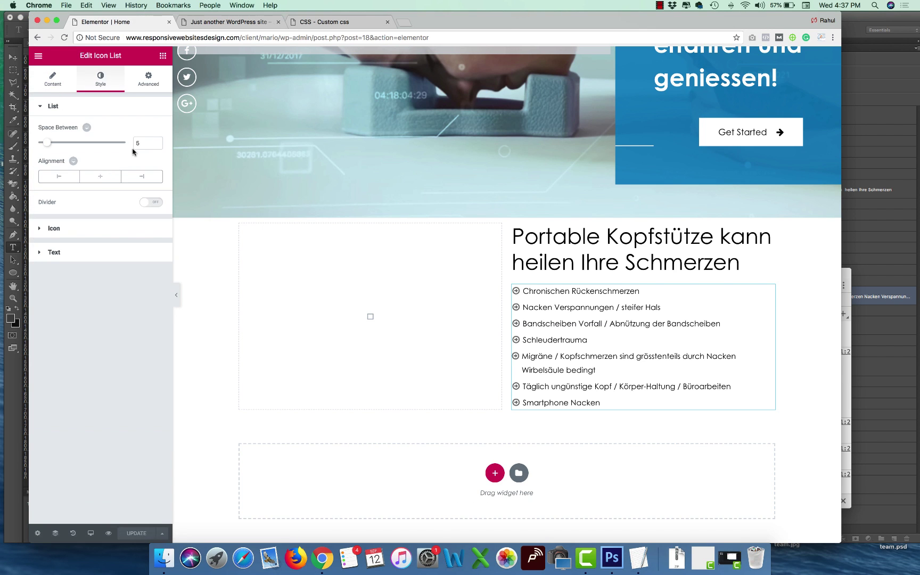
pyautogui.click(143, 143)
pyautogui.write('9')
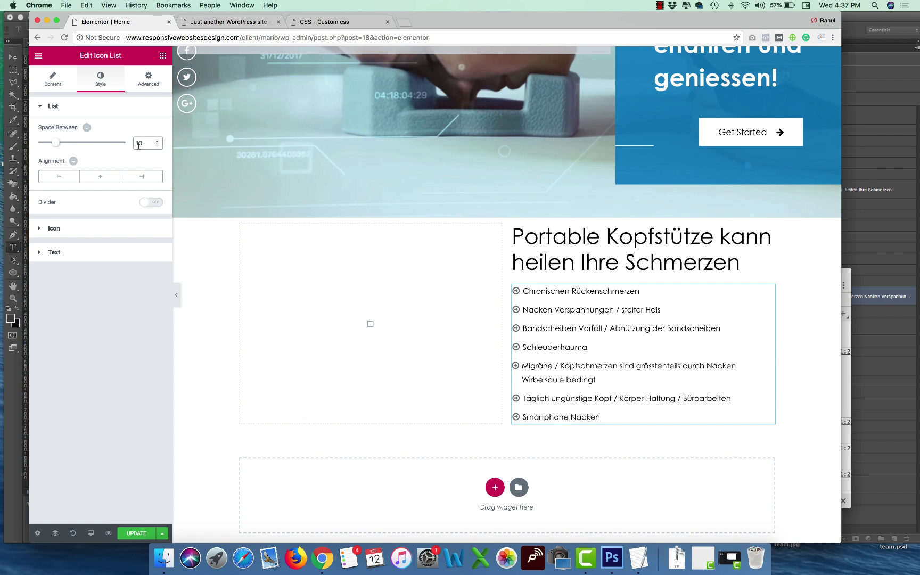
pyautogui.click(125, 231)
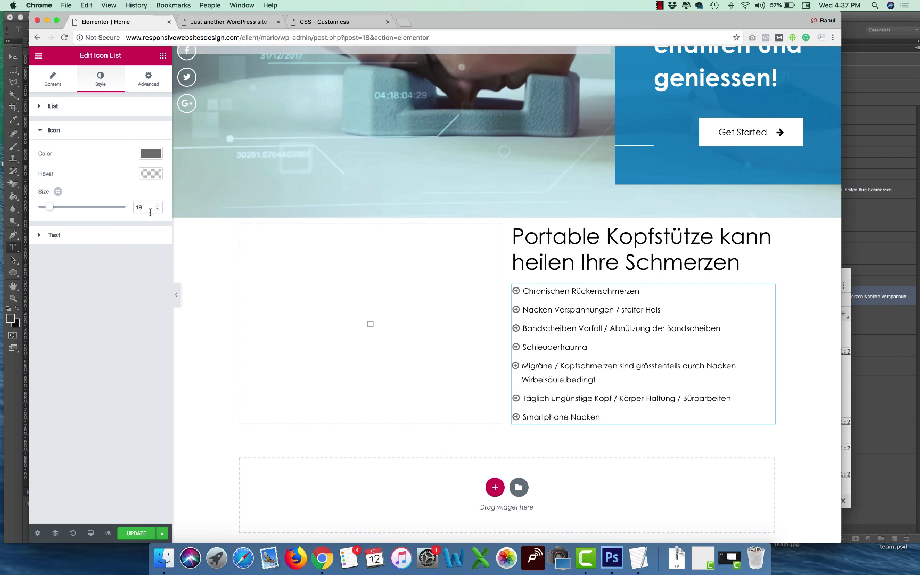
# Check the Photoshop design, then insert a Spacer widget between the section heading and the icon list.
pyautogui.press('super+Tab')
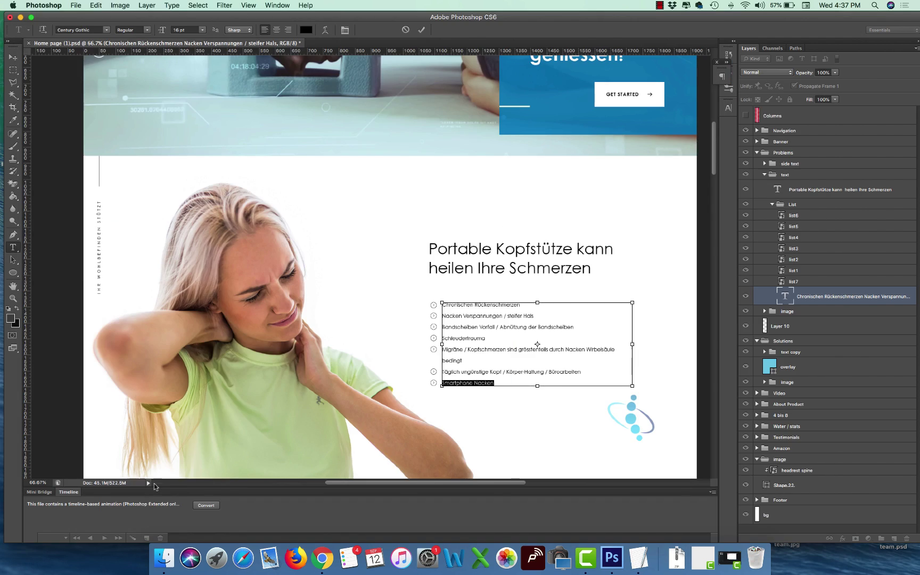
pyautogui.press('super+Tab')
pyautogui.click(149, 80)
pyautogui.click(163, 55)
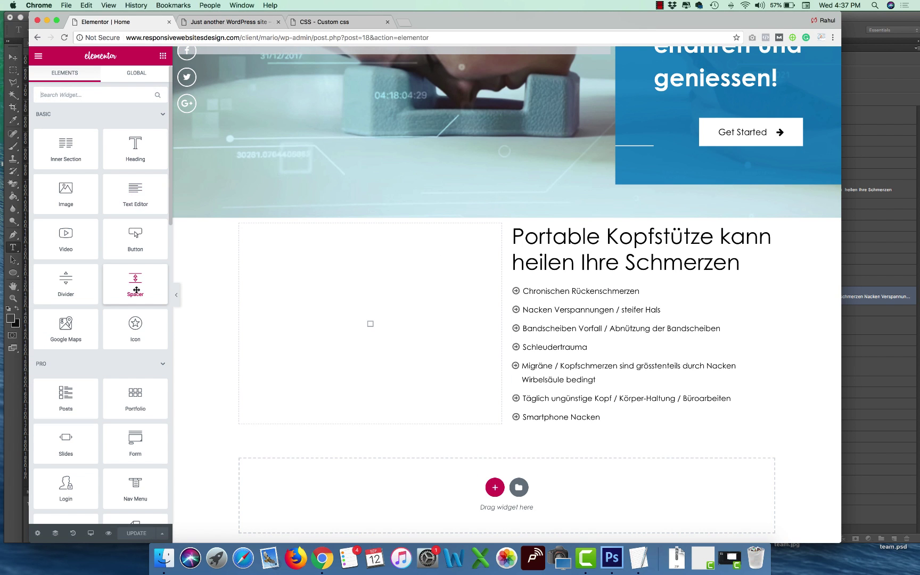
pyautogui.moveTo(136, 281); pyautogui.dragTo(539, 279)
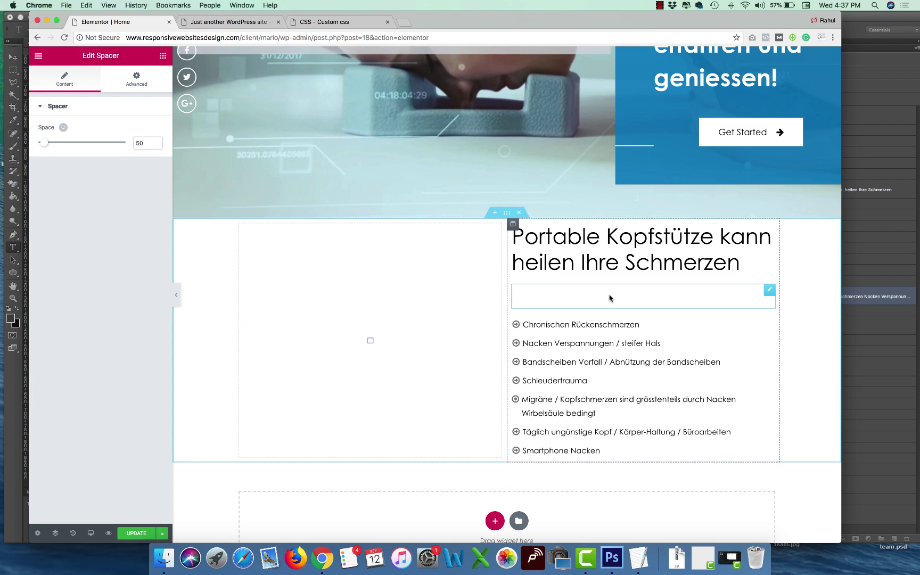
# Set the spacer's space to 25 and update the page.
pyautogui.doubleClick(138, 143)
pyautogui.press('Down')
pyautogui.press('Down')
pyautogui.press('Down')
pyautogui.press('Down')
pyautogui.press('Down')
pyautogui.press('Down')
pyautogui.press('Down')
pyautogui.press('Down')
pyautogui.press('Down')
pyautogui.press('Down')
pyautogui.press('Down')
pyautogui.press('Down')
pyautogui.press('Down')
pyautogui.press('Down')
pyautogui.press('Down')
pyautogui.press('Down')
pyautogui.press('Down')
pyautogui.press('Down')
pyautogui.press('Down')
pyautogui.press('Down')
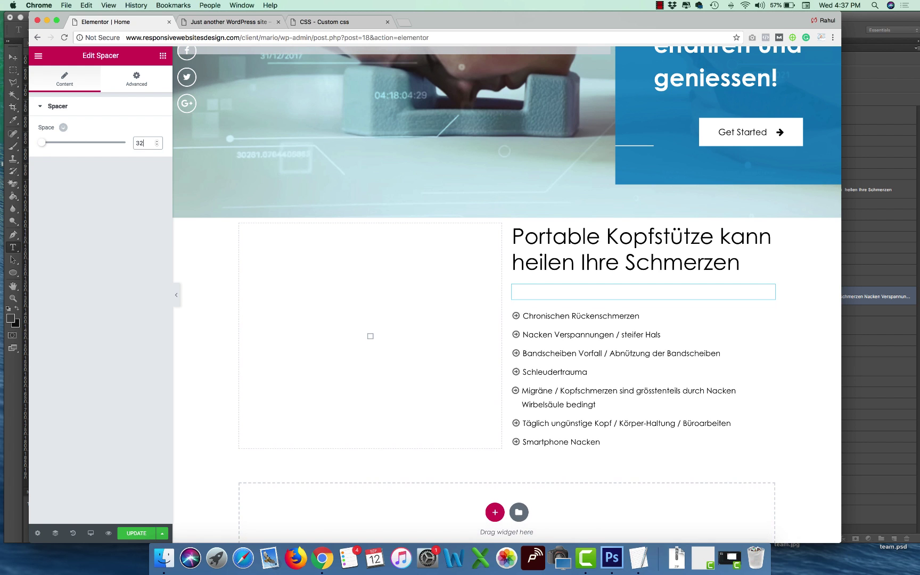
pyautogui.press('Down')
pyautogui.press('Down')
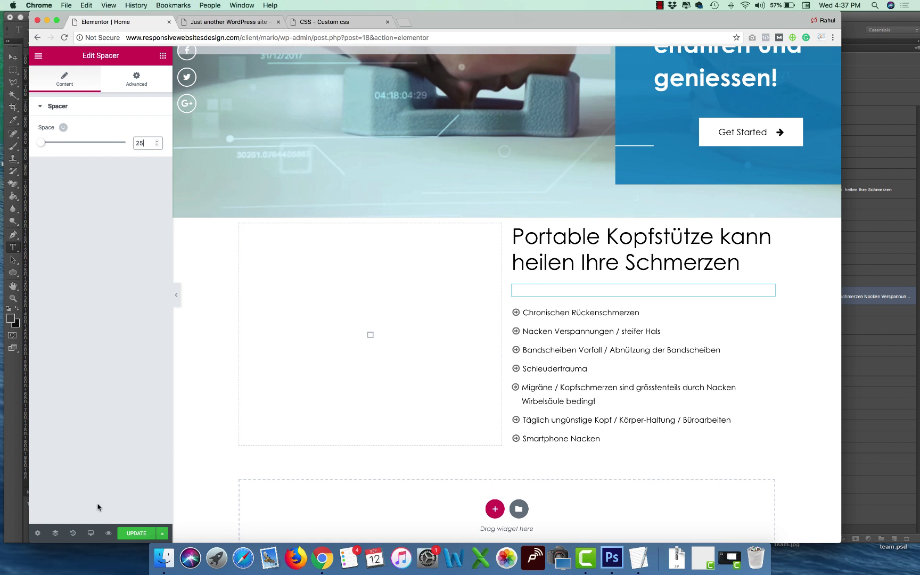
pyautogui.click(135, 534)
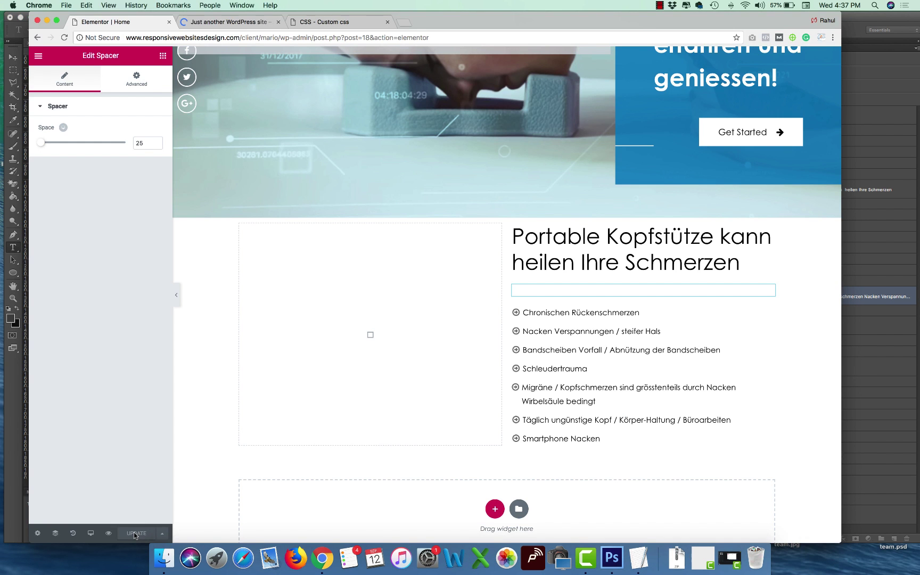
# Set the problems section's padding to 80 px above and below, with 0 on the sides, and update the page.
pyautogui.click(507, 213)
pyautogui.click(148, 79)
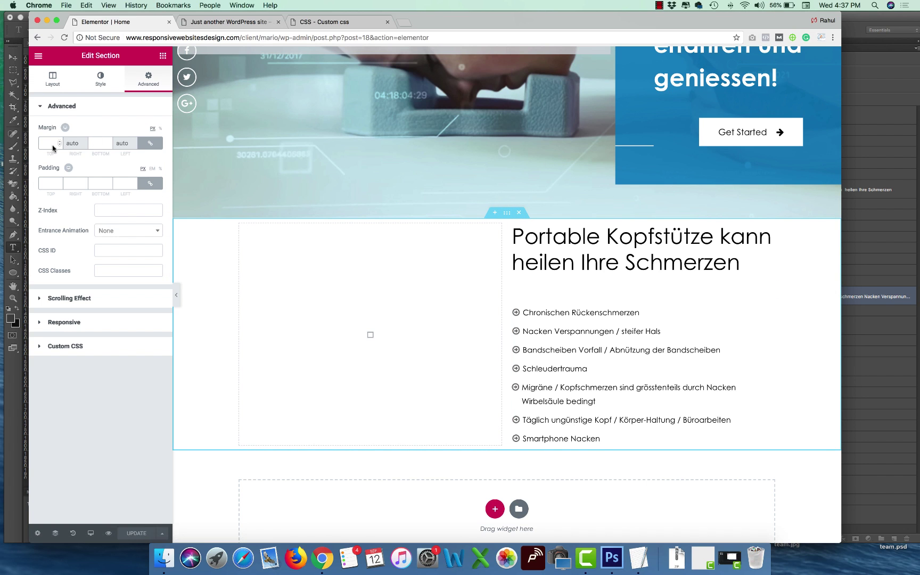
pyautogui.click(150, 143)
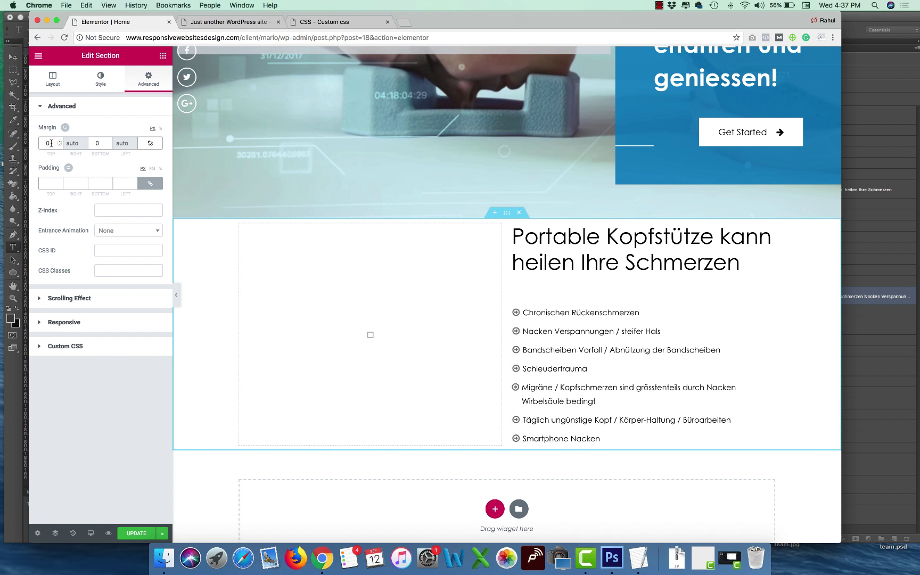
pyautogui.click(147, 183)
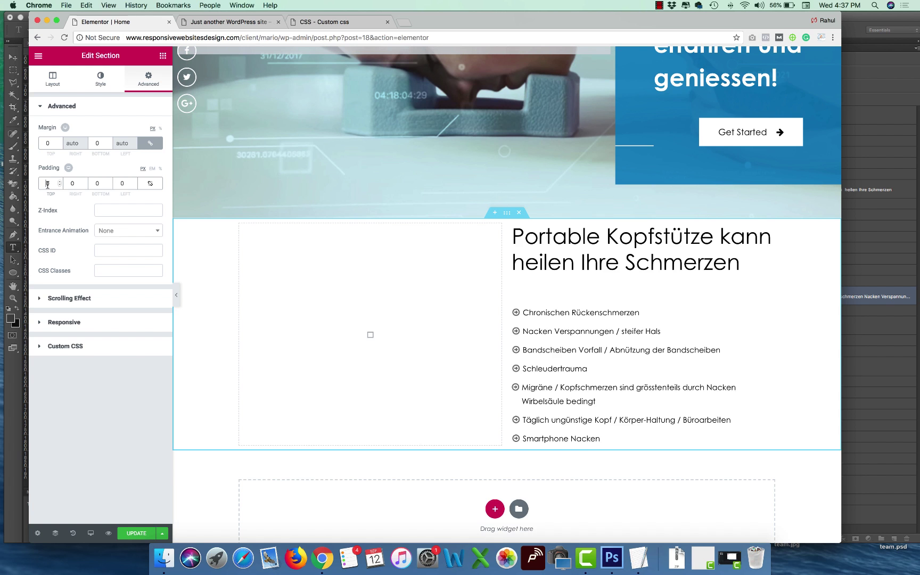
pyautogui.write('80')
pyautogui.click(96, 183)
pyautogui.write('8')
pyautogui.click(136, 533)
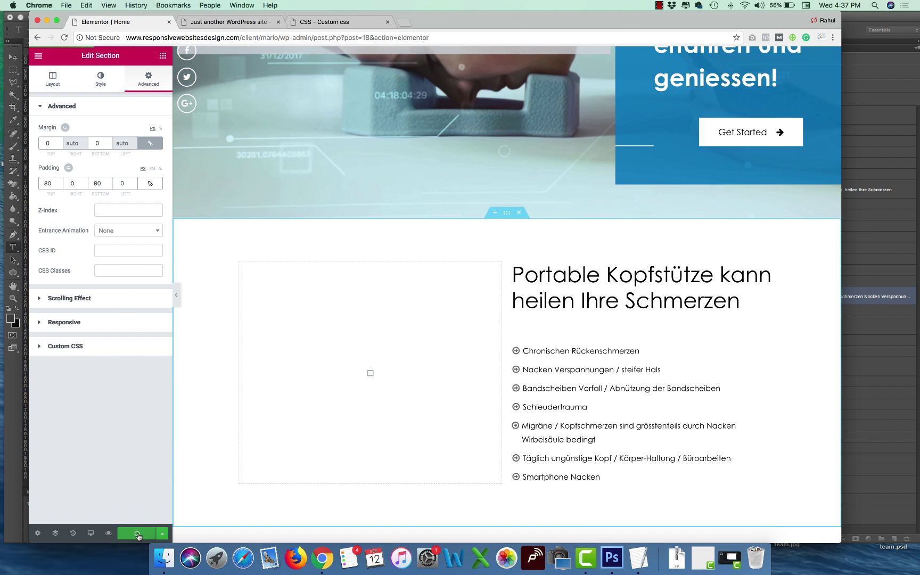
# Compare the problems section with the Photoshop design and open the section's layout settings.
pyautogui.press('super+Tab')
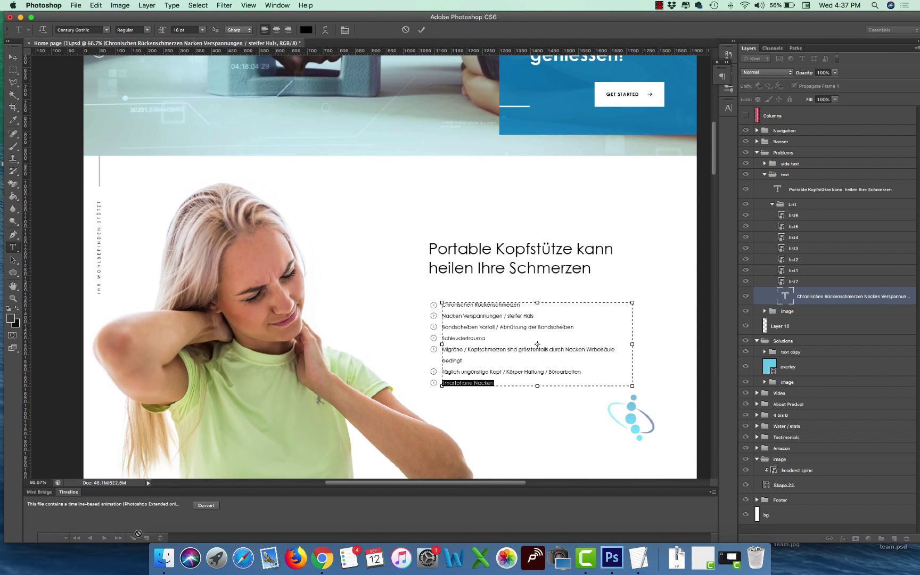
pyautogui.press('super+Tab')
pyautogui.press('super+Tab')
pyautogui.press('super+Tab')
pyautogui.click(506, 212)
pyautogui.press('super+Tab')
pyautogui.press('super+Tab')
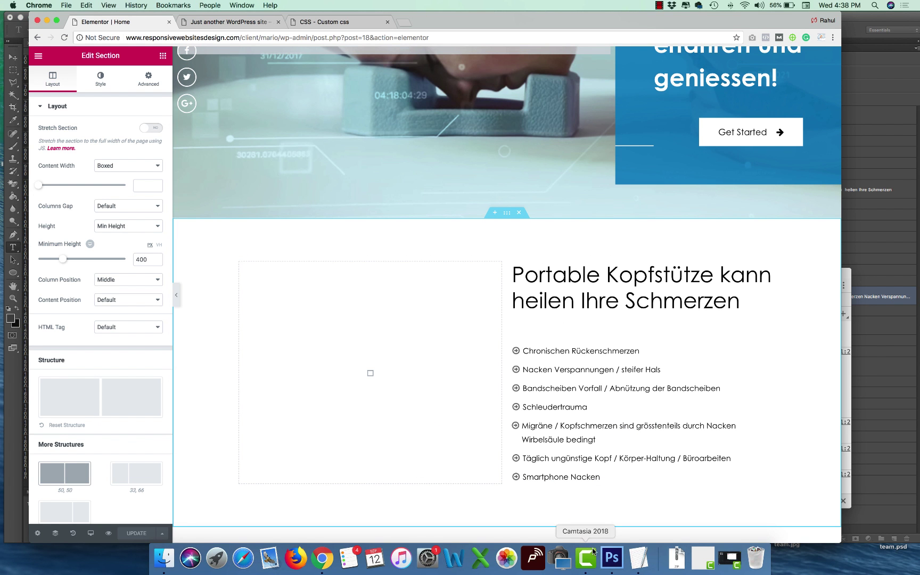
# Set the problems section's background type to Classic in its style settings.
pyautogui.click(660, 5)
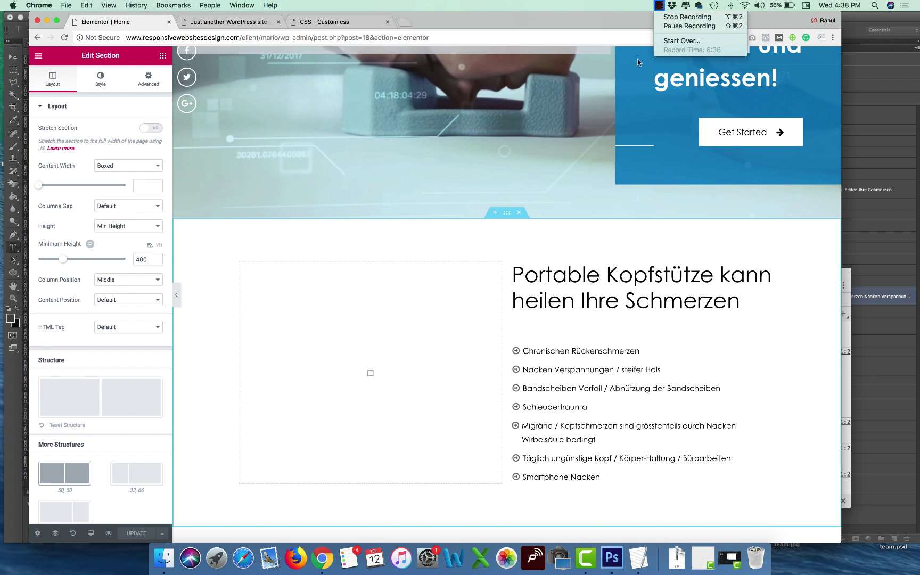
pyautogui.click(163, 63)
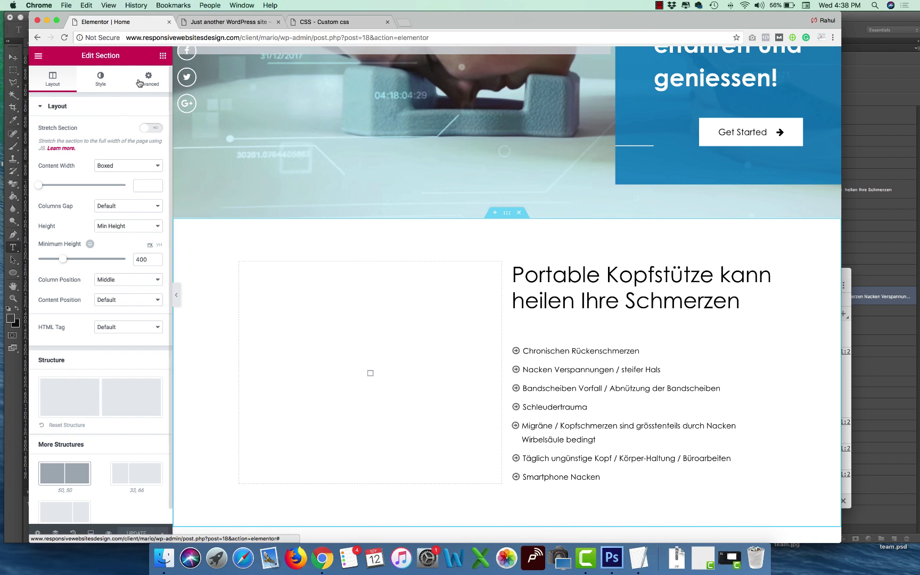
pyautogui.click(100, 79)
pyautogui.click(106, 151)
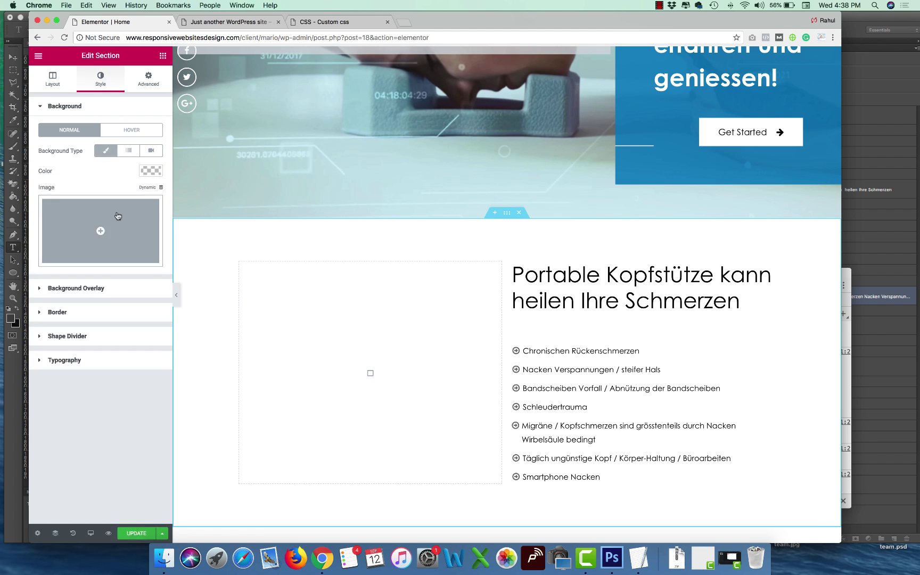
# Upload problem.jpg to the media library and insert it as the problems section's background image.
pyautogui.click(117, 216)
pyautogui.click(164, 558)
pyautogui.moveTo(582, 288); pyautogui.dragTo(213, 350)
pyautogui.click(220, 219)
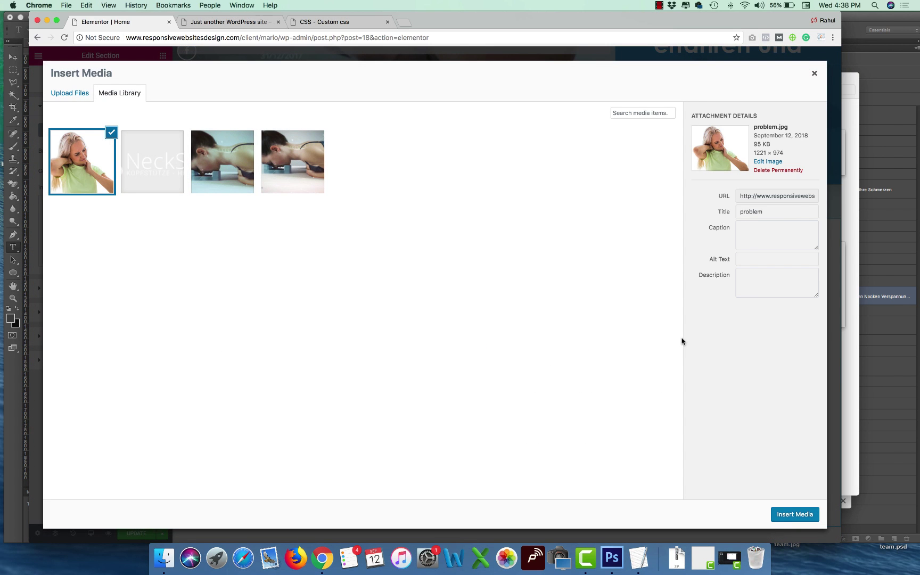
pyautogui.click(787, 514)
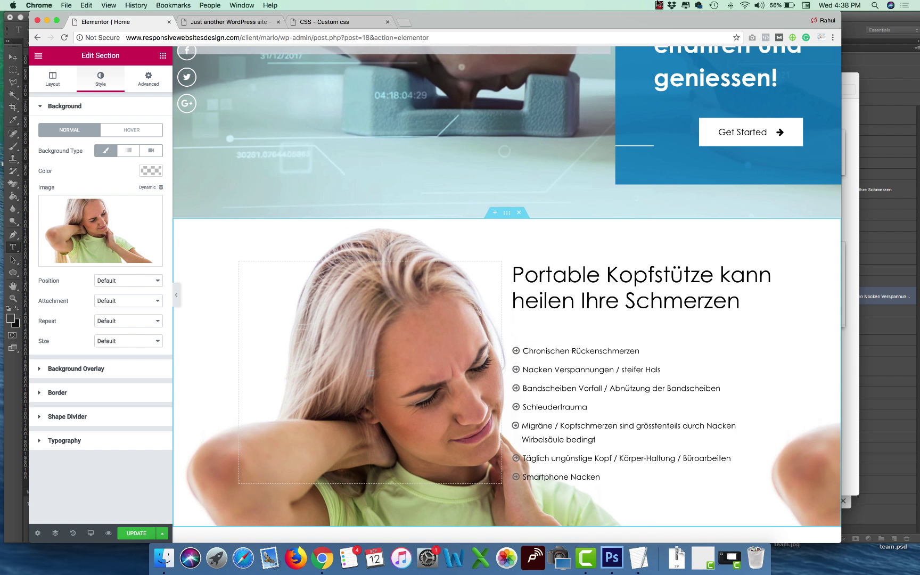
pyautogui.click(659, 5)
pyautogui.click(681, 26)
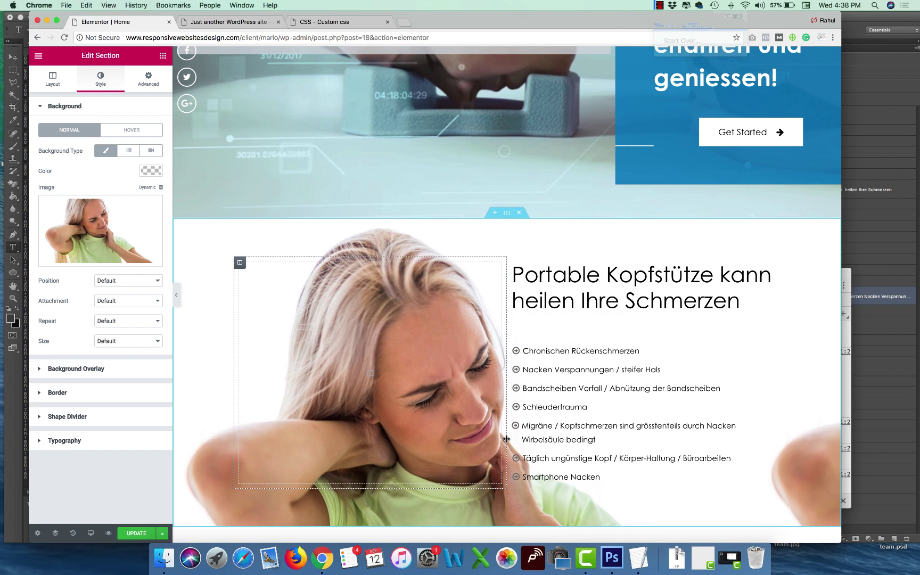
# Try the Bottom Right position for the section's background image and settle on Bottom Left.
pyautogui.scroll(-3, 199, 273)
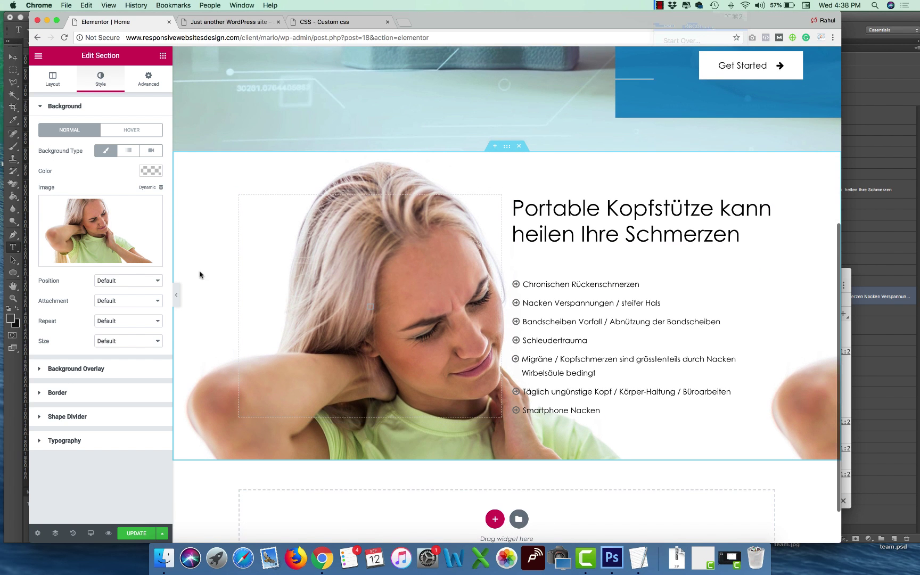
pyautogui.click(115, 282)
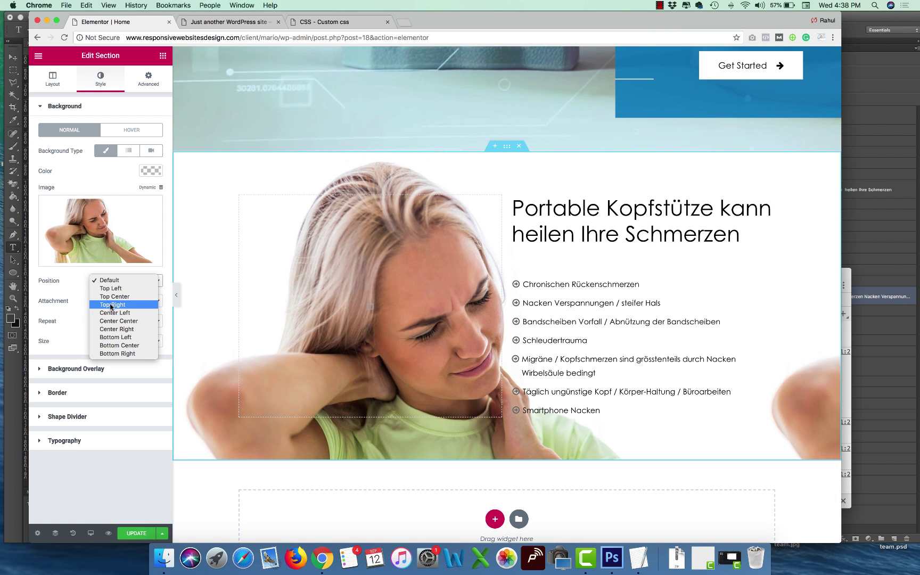
pyautogui.click(113, 353)
pyautogui.click(114, 281)
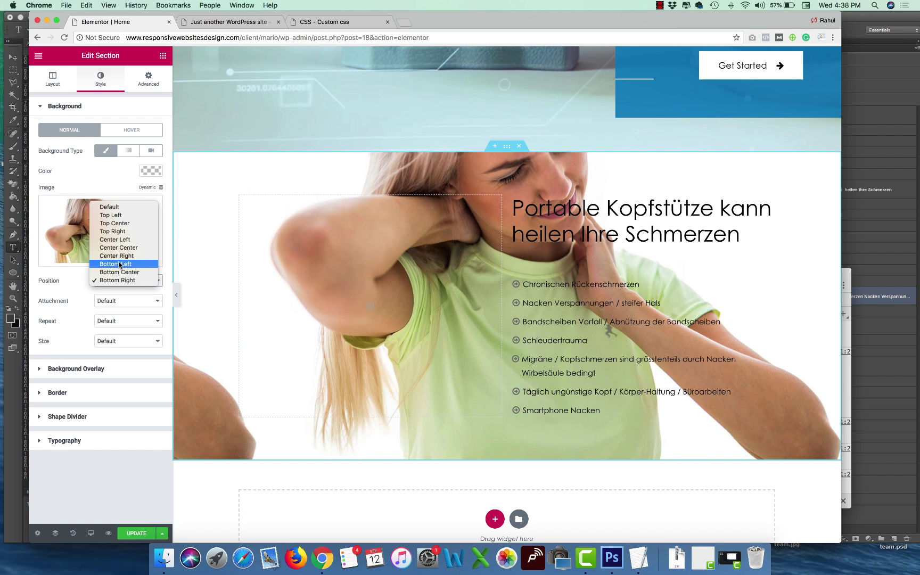
pyautogui.click(119, 265)
# Set the background image to No-repeat with size Contain, keep the default attachment, and update the page.
pyautogui.click(122, 301)
pyautogui.click(108, 328)
pyautogui.click(108, 322)
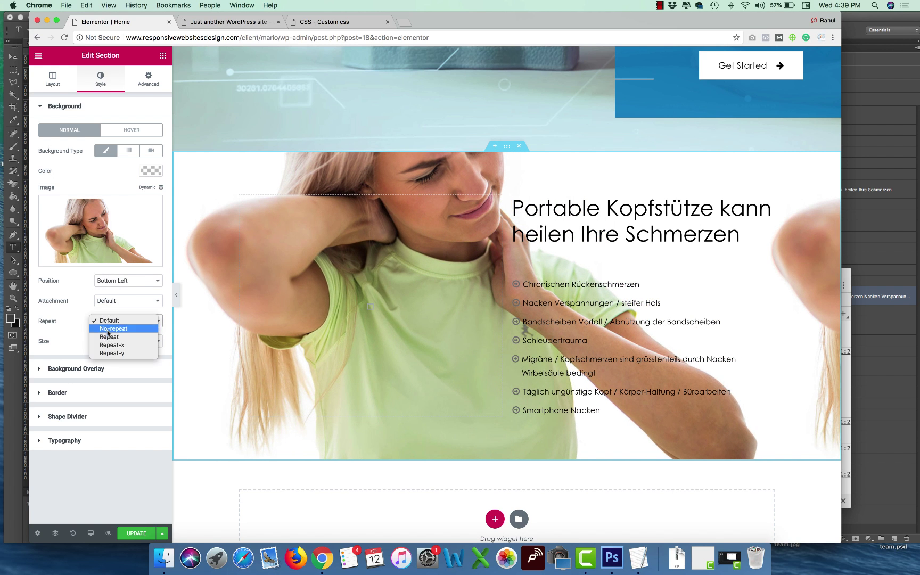
pyautogui.click(108, 329)
pyautogui.click(128, 341)
pyautogui.click(112, 365)
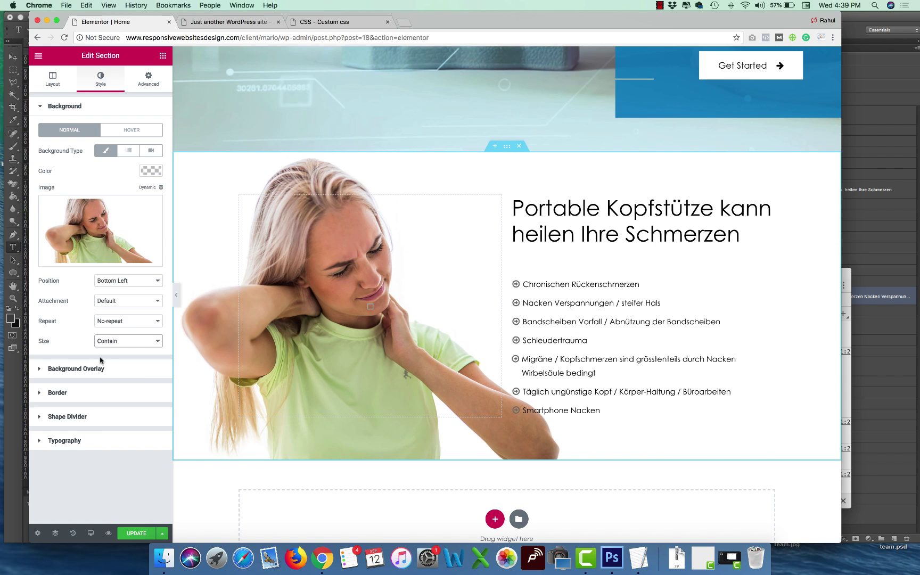
pyautogui.click(137, 534)
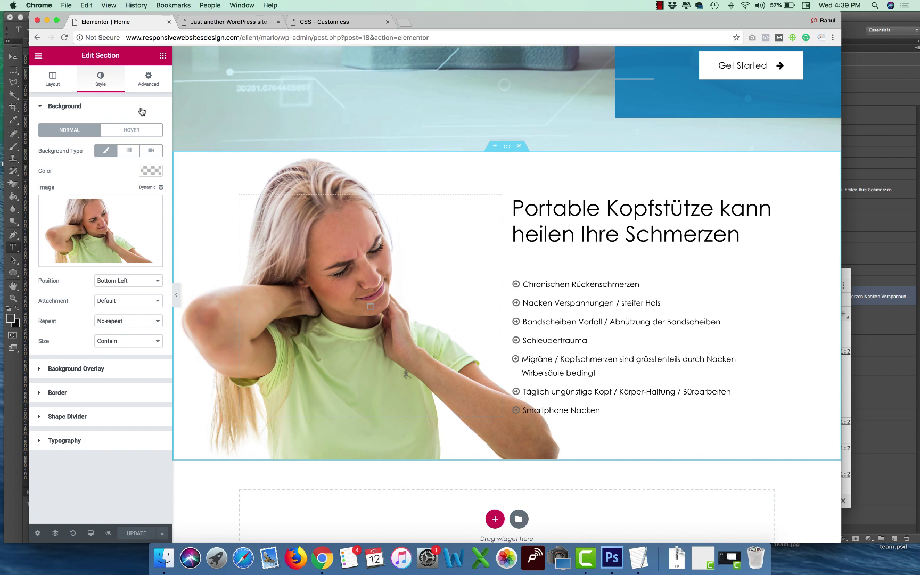
# Set the padding of the column with the heading and icon list to 0 on all sides.
pyautogui.click(149, 78)
pyautogui.click(513, 197)
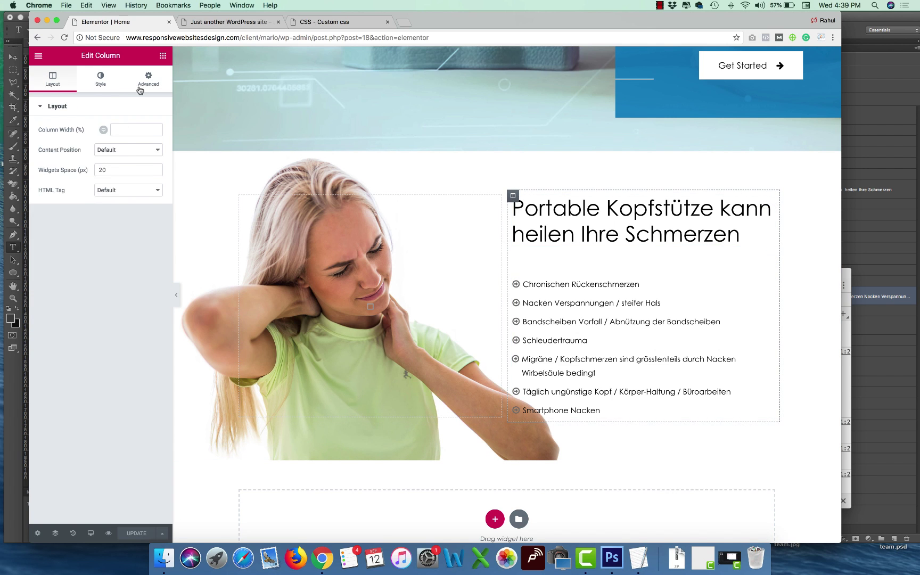
pyautogui.click(149, 78)
pyautogui.click(49, 184)
pyautogui.write('0')
# Try 50 px of padding above and below the text column's content and undo it.
pyautogui.click(47, 182)
pyautogui.write('5')
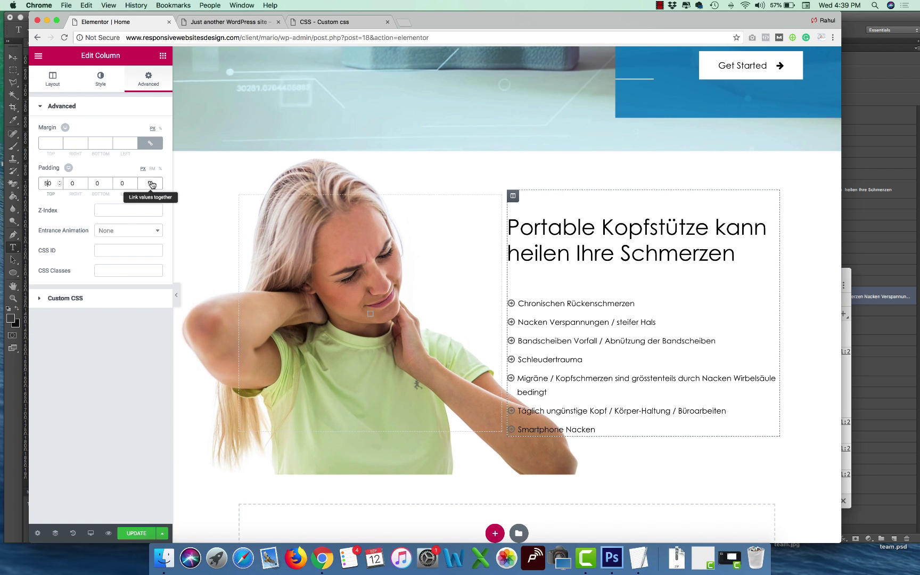
pyautogui.click(96, 183)
pyautogui.write('5')
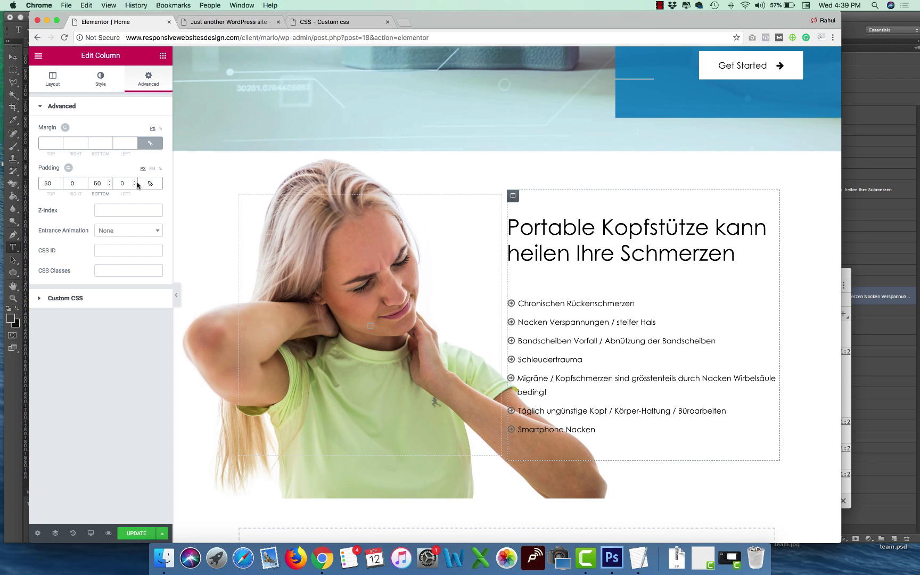
pyautogui.press('BackSpace')
pyautogui.press('super+z')
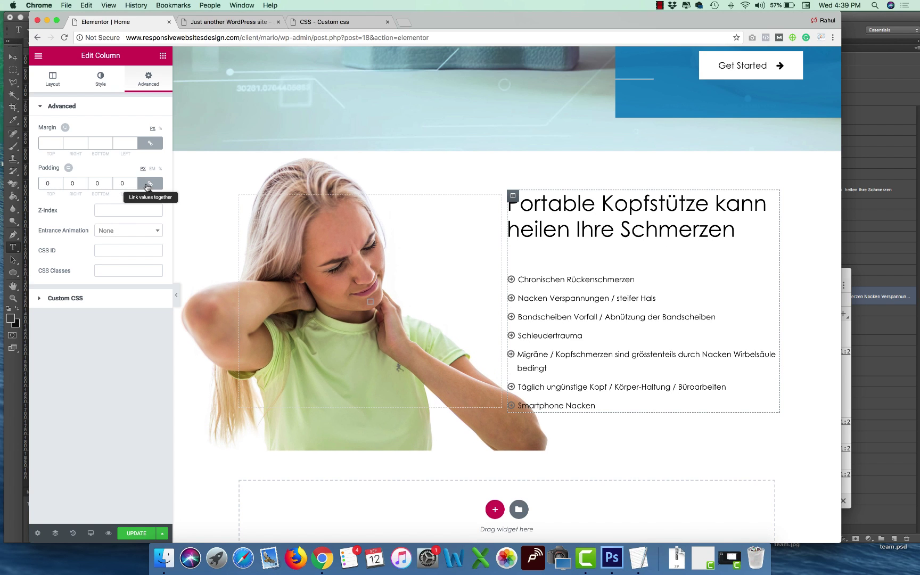
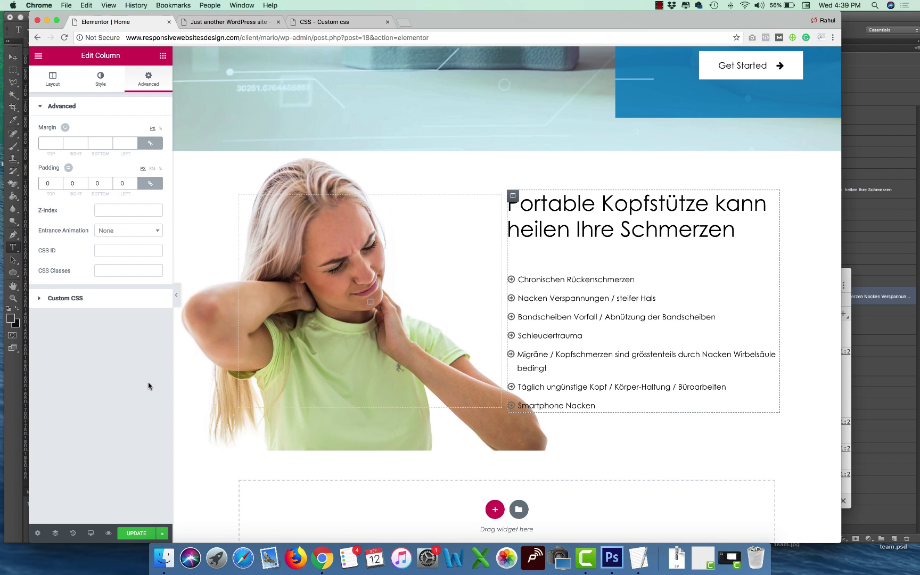
# Update the page, check the problems section on the live homepage, and return to the Elementor editor.
pyautogui.click(135, 534)
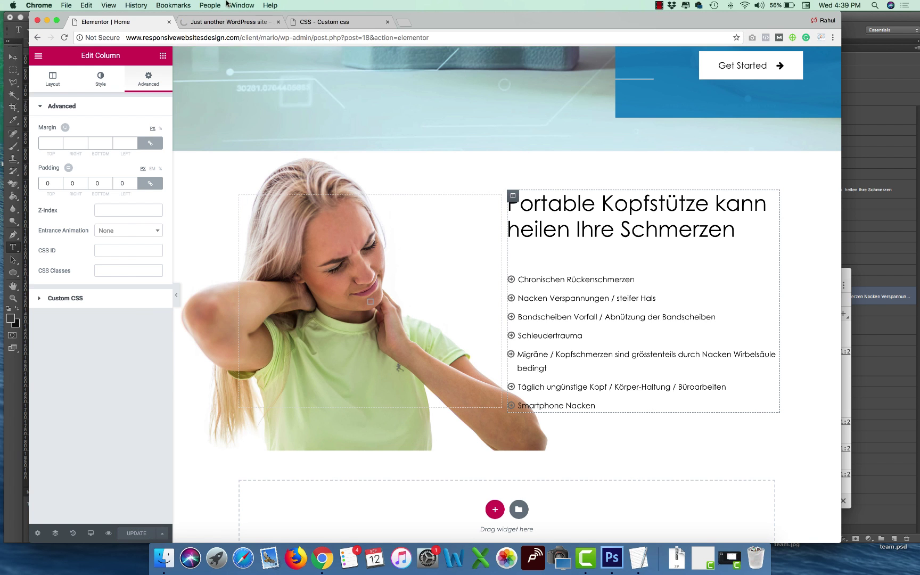
pyautogui.click(228, 21)
pyautogui.scroll(-5, 786, 368)
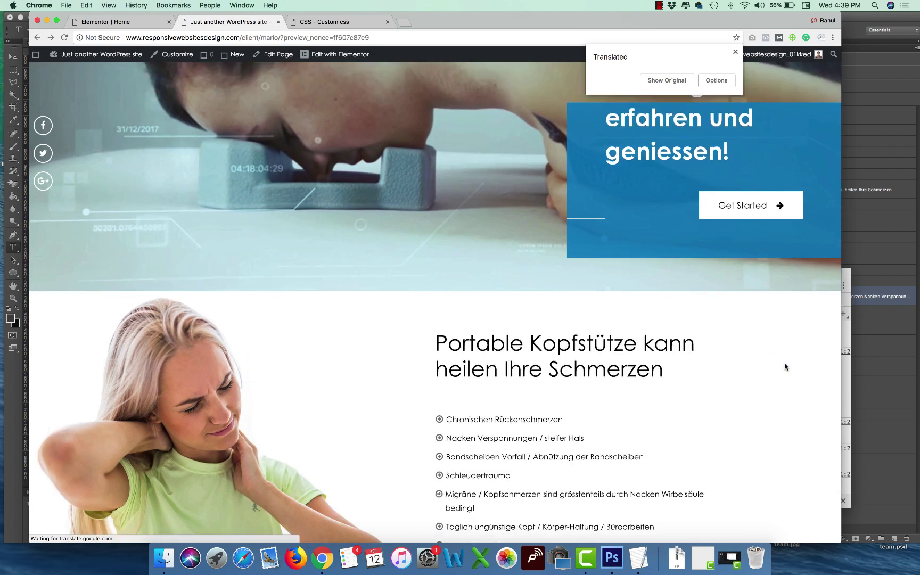
pyautogui.click(111, 22)
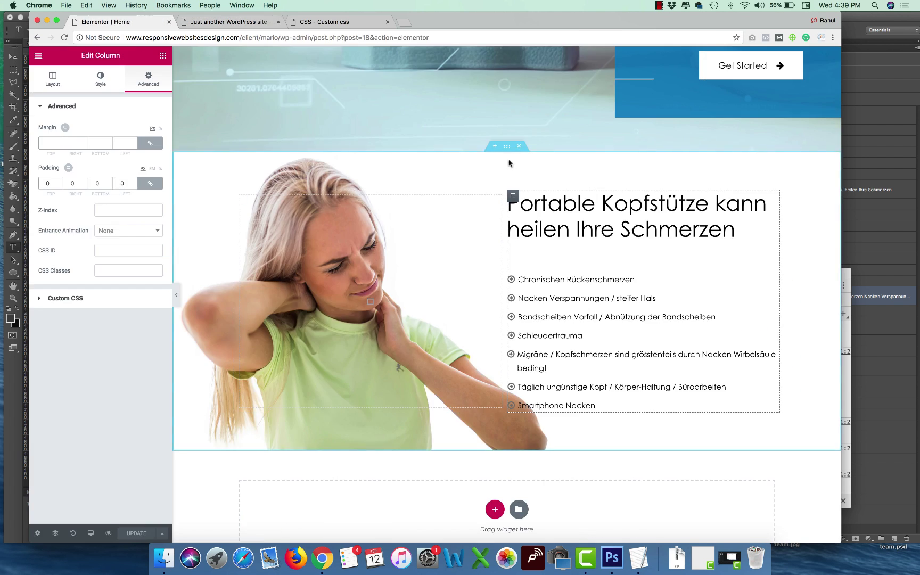
# Set the problems section's top and bottom padding to 100 px each and update the page.
pyautogui.click(143, 80)
pyautogui.click(47, 183)
pyautogui.write('0')
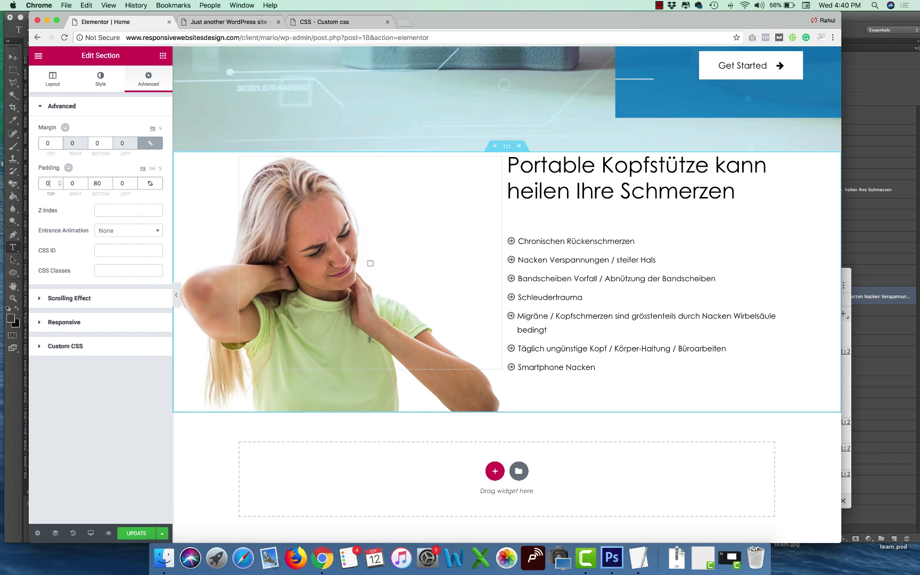
pyautogui.write('100')
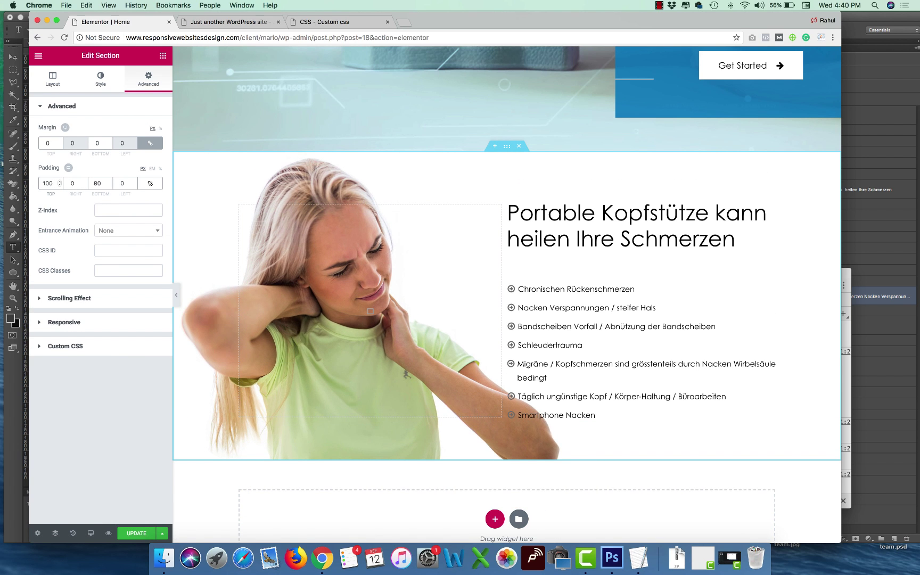
pyautogui.click(88, 184)
pyautogui.write('100')
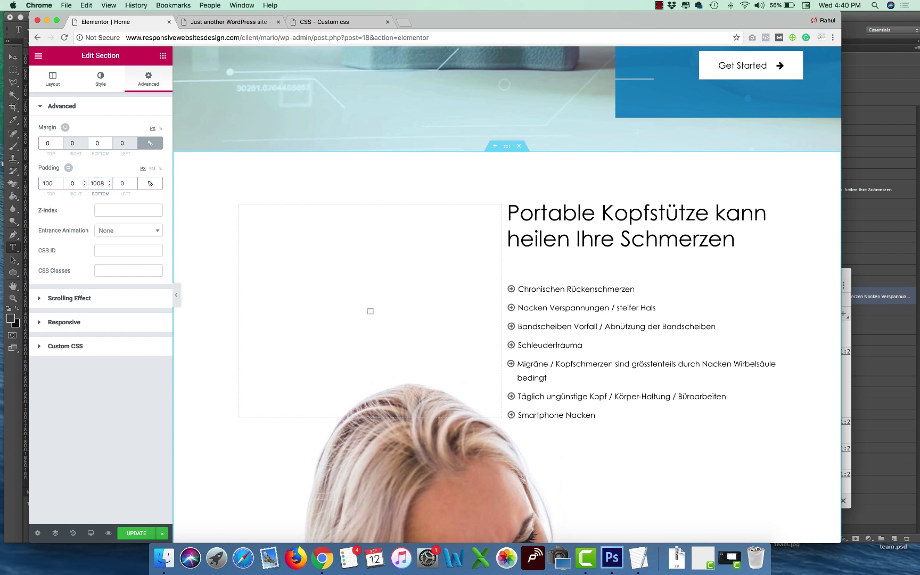
pyautogui.press('Delete')
pyautogui.press('Delete')
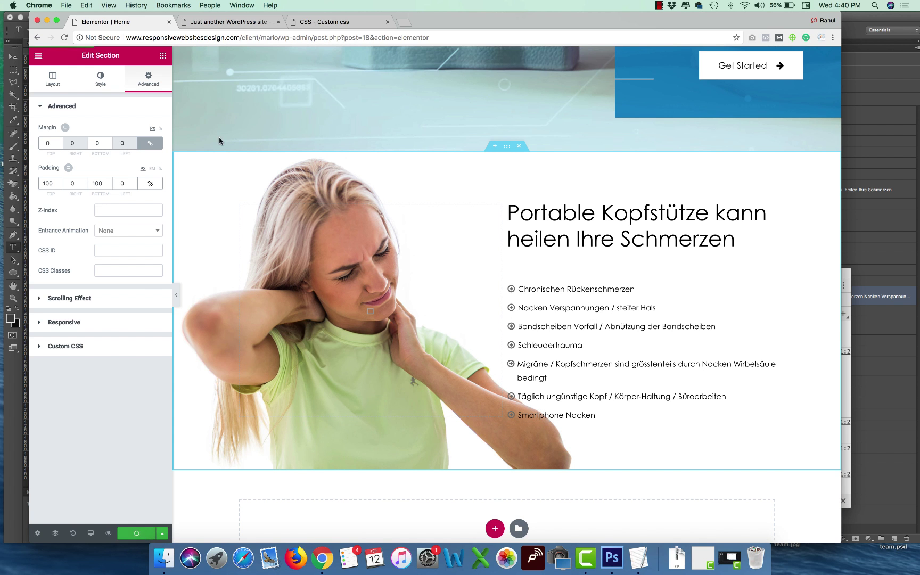
# Reload the live homepage, show it in its original German, and check the problems section's spacing.
pyautogui.click(232, 23)
pyautogui.press('super+r')
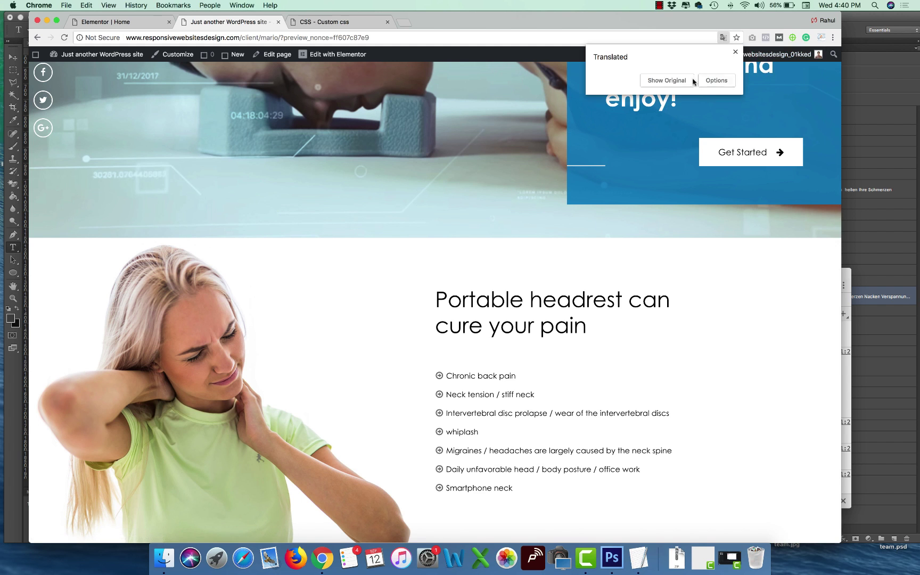
pyautogui.click(691, 81)
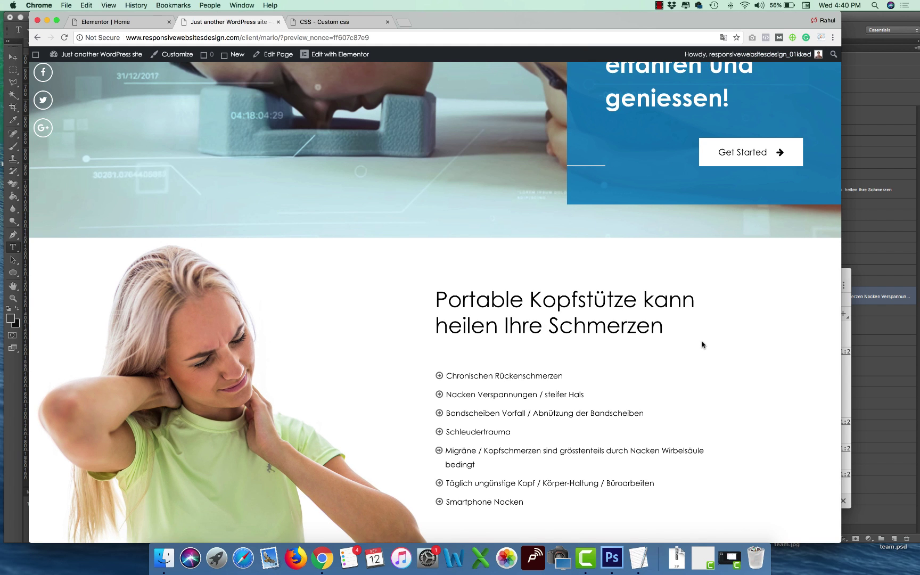
pyautogui.scroll(-1, 702, 342)
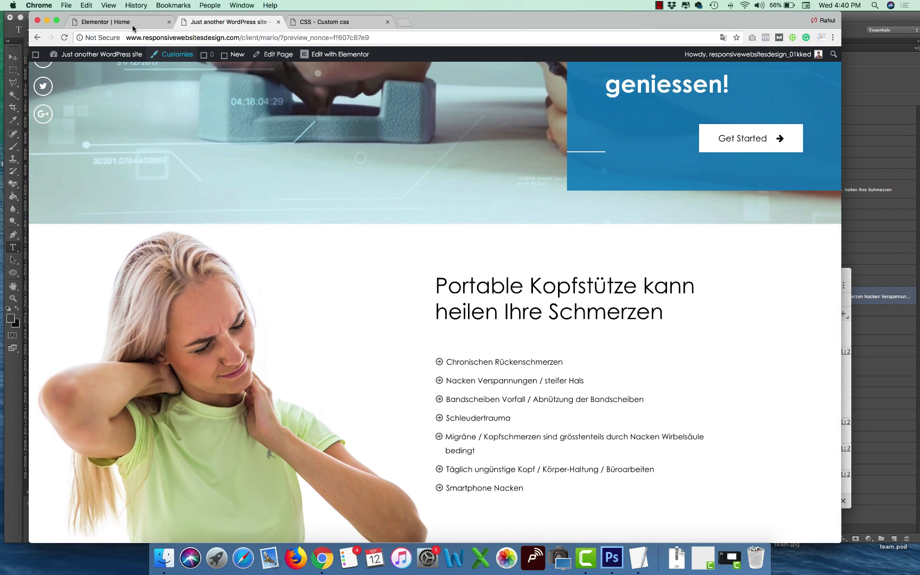
pyautogui.click(133, 24)
pyautogui.click(208, 24)
pyautogui.click(112, 22)
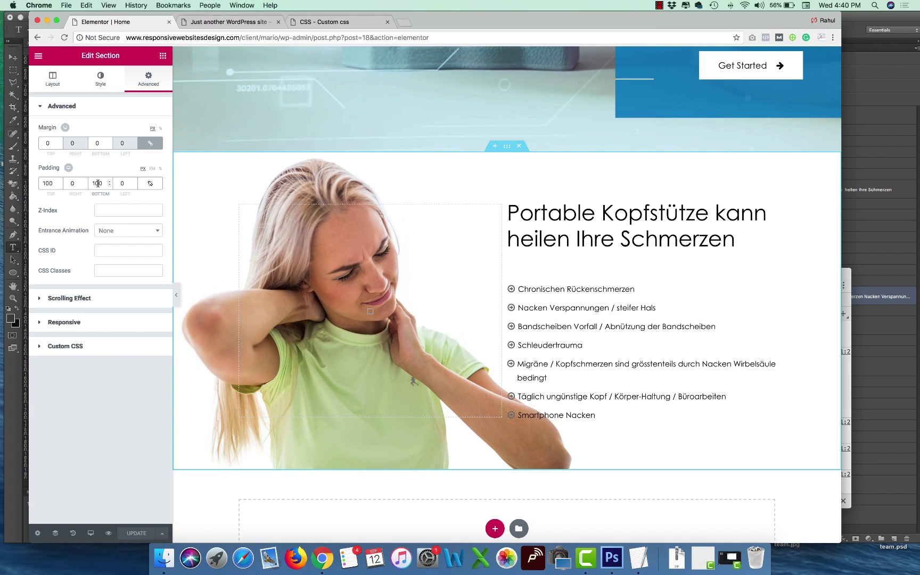
# Try 130 px of bottom padding on the problems section and settle on 80 px.
pyautogui.press('BackSpace')
pyautogui.write('3')
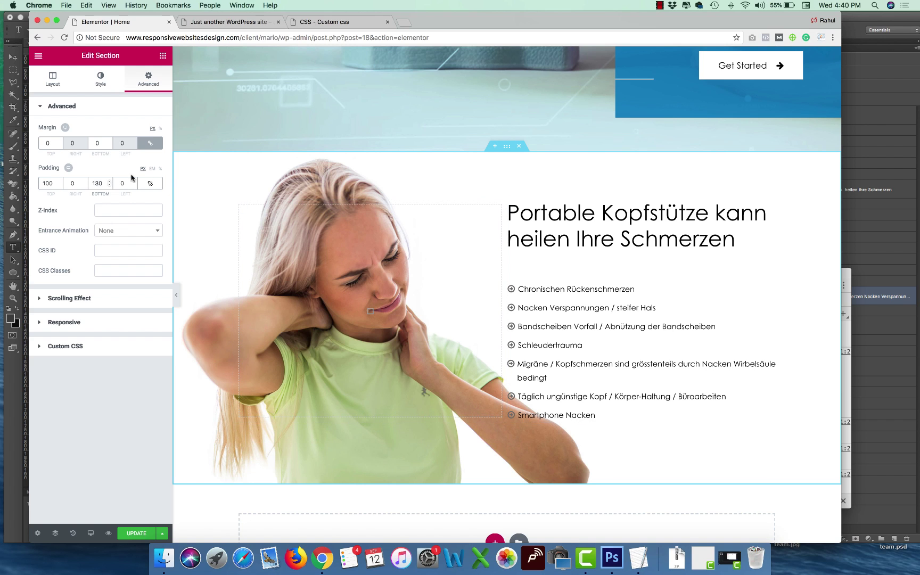
pyautogui.press('BackSpace')
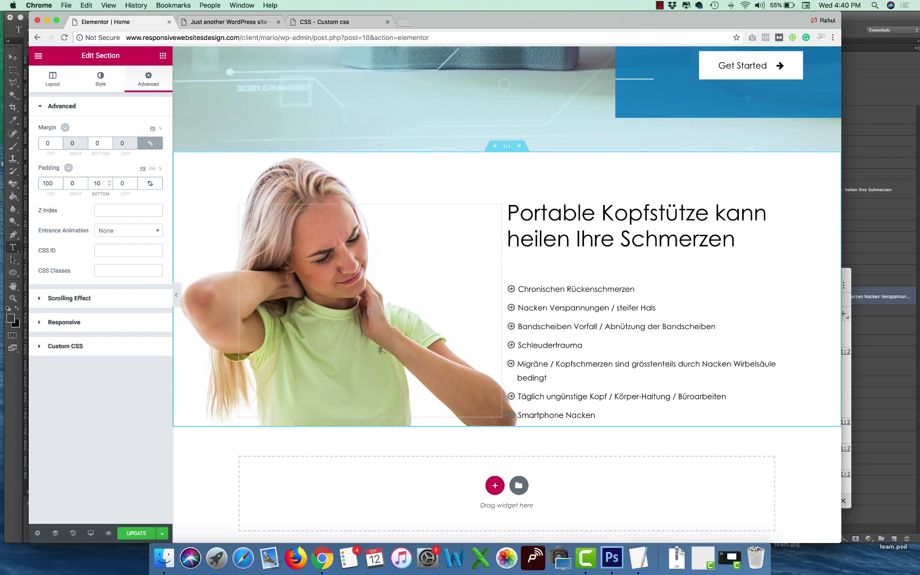
pyautogui.press('BackSpace')
pyautogui.write('8')
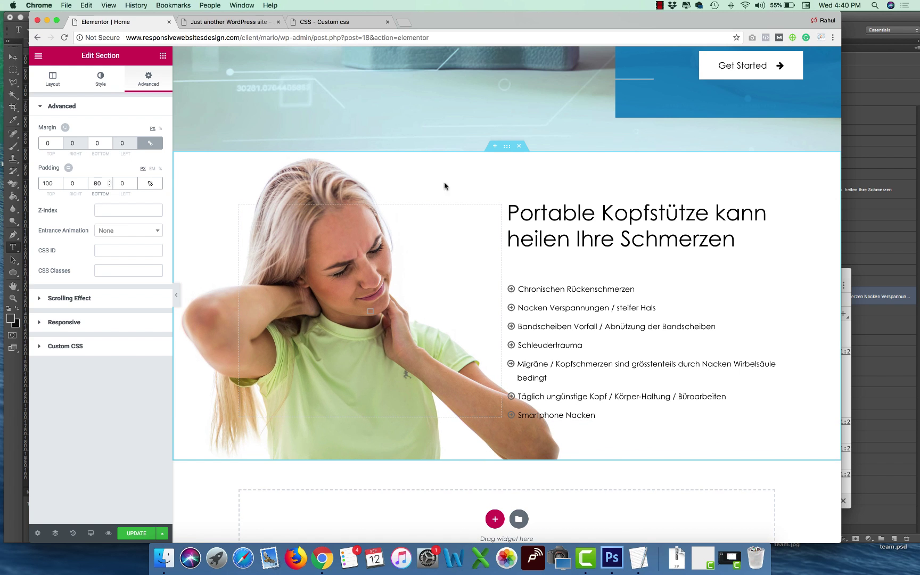
# Unlink the text column's padding values and set only its bottom padding to 70 px.
pyautogui.click(513, 207)
pyautogui.click(142, 84)
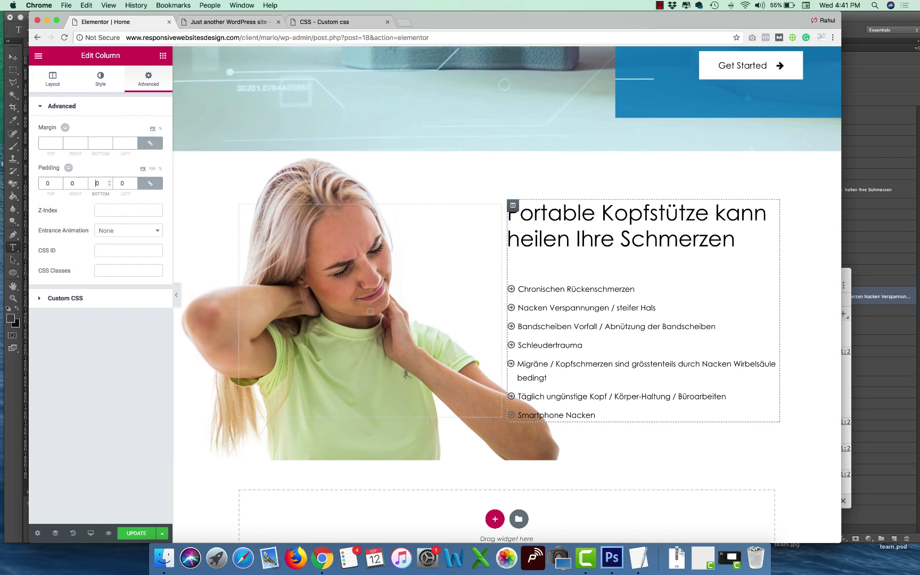
pyautogui.write('4')
pyautogui.press('BackSpace')
pyautogui.click(143, 183)
pyautogui.click(96, 183)
pyautogui.write('7')
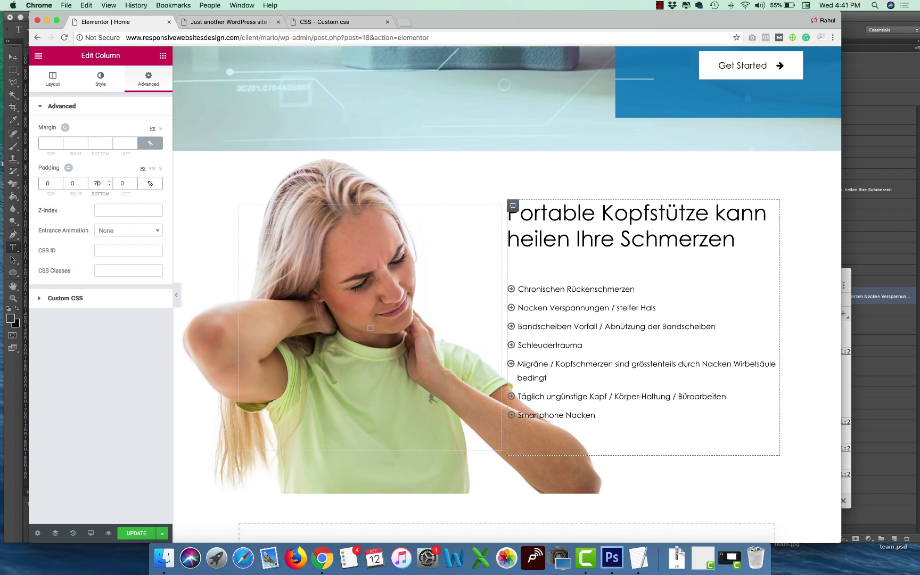
# Upload vector.png from Finder to the media library and insert it as the text column's background image.
pyautogui.click(98, 81)
pyautogui.click(112, 151)
pyautogui.click(102, 230)
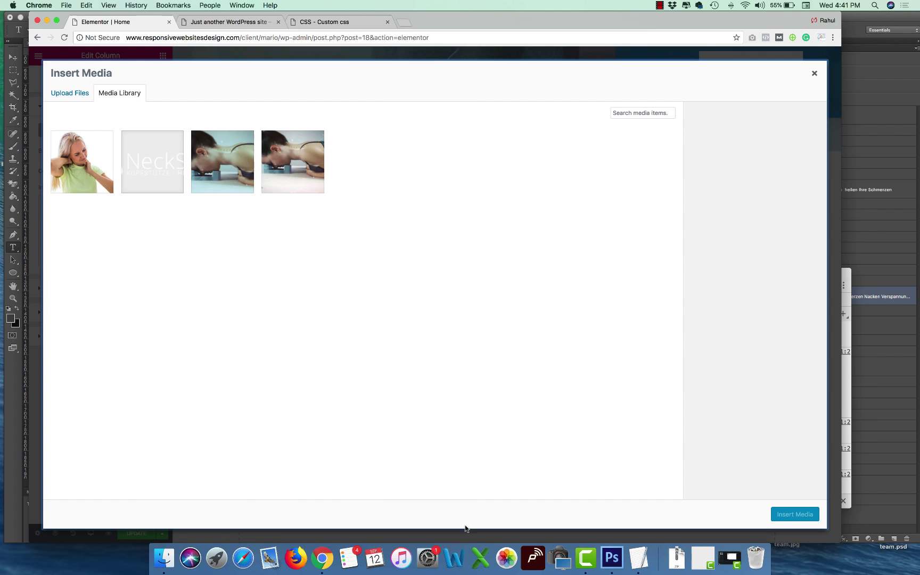
pyautogui.click(163, 557)
pyautogui.moveTo(782, 290); pyautogui.dragTo(139, 310)
pyautogui.press('super+Tab')
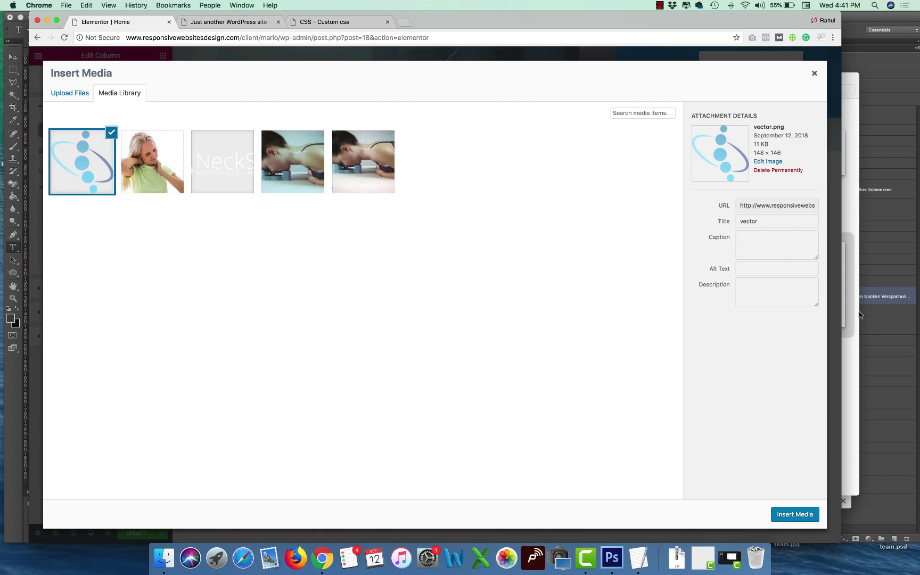
pyautogui.click(807, 515)
# Position the column's background image at Bottom Right and set it to No-repeat.
pyautogui.click(119, 282)
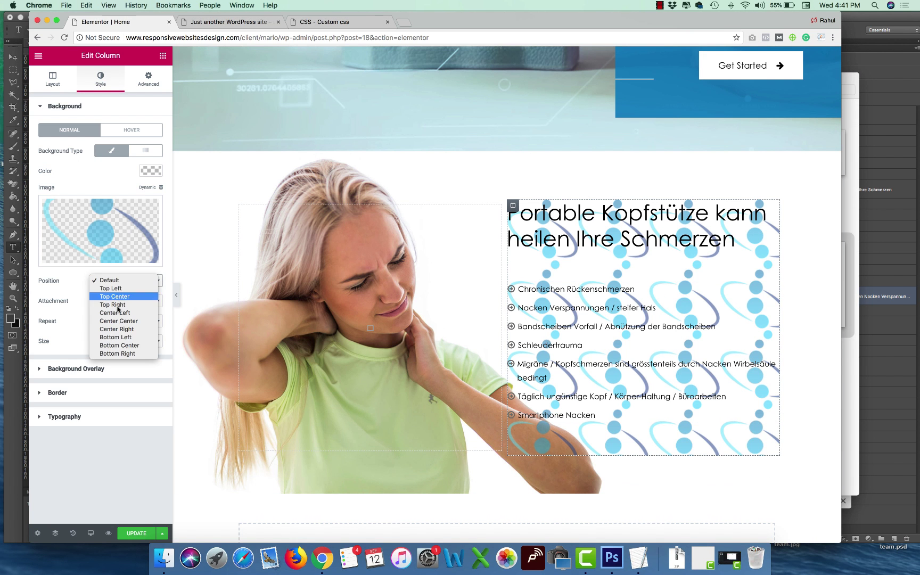
pyautogui.click(120, 353)
pyautogui.click(109, 322)
pyautogui.click(114, 333)
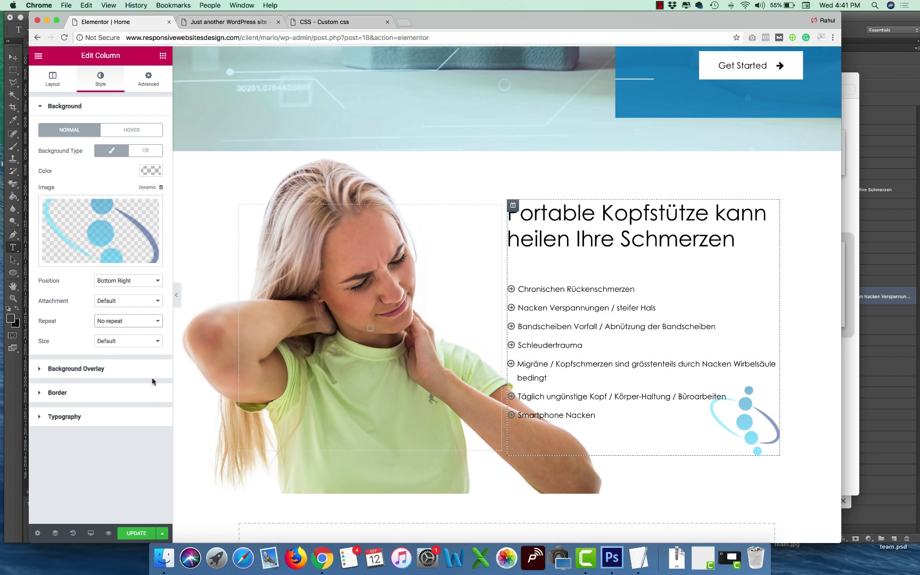
# Set the text column's bottom padding to 100 px.
pyautogui.click(149, 79)
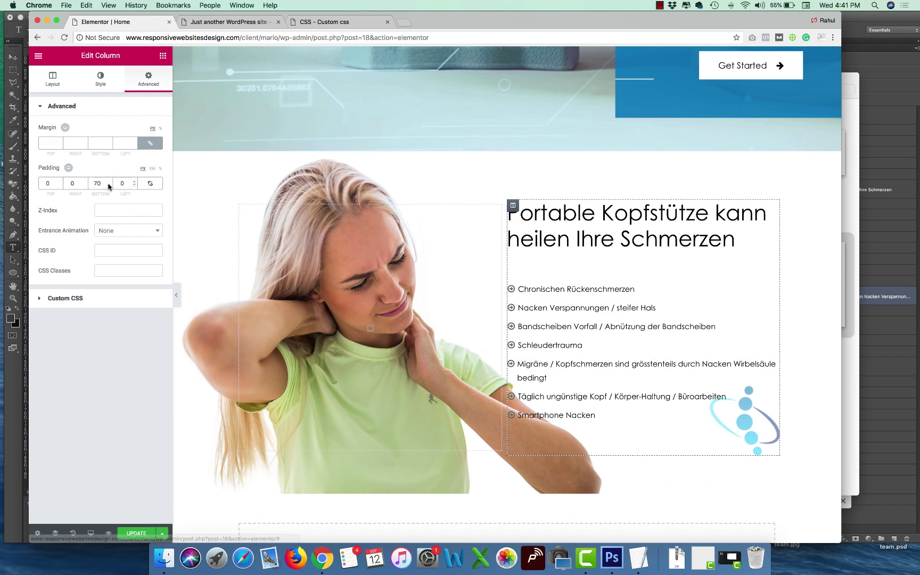
pyautogui.moveTo(97, 184); pyautogui.dragTo(83, 186)
pyautogui.write('8')
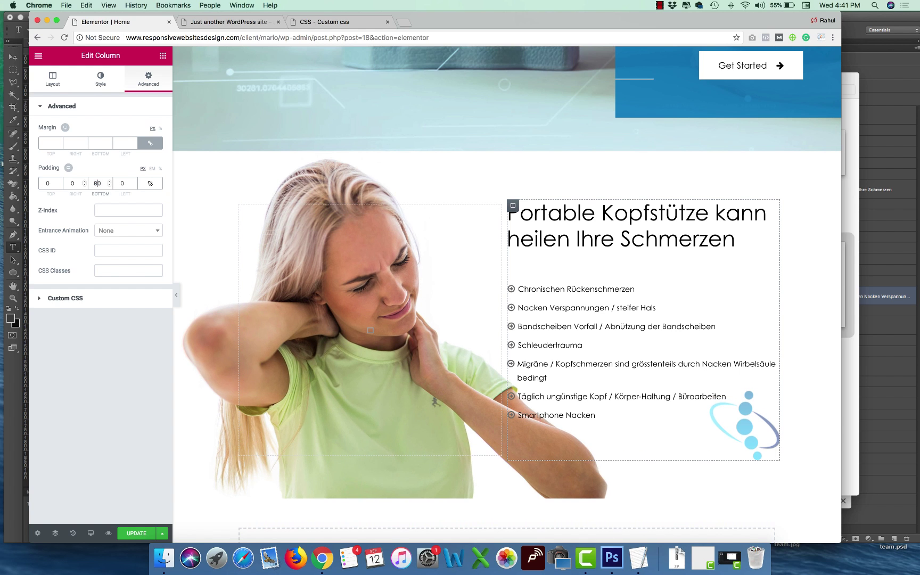
pyautogui.press('Up')
pyautogui.press('Up')
pyautogui.press('Up')
pyautogui.press('Up')
pyautogui.press('Up')
pyautogui.press('Up')
pyautogui.press('Up')
pyautogui.press('Up')
pyautogui.press('Up')
pyautogui.press('Up')
pyautogui.press('Up')
pyautogui.press('Up')
pyautogui.press('Up')
pyautogui.press('Up')
pyautogui.press('Up')
pyautogui.press('Up')
pyautogui.press('Up')
pyautogui.press('Up')
pyautogui.press('Up')
pyautogui.press('Up')
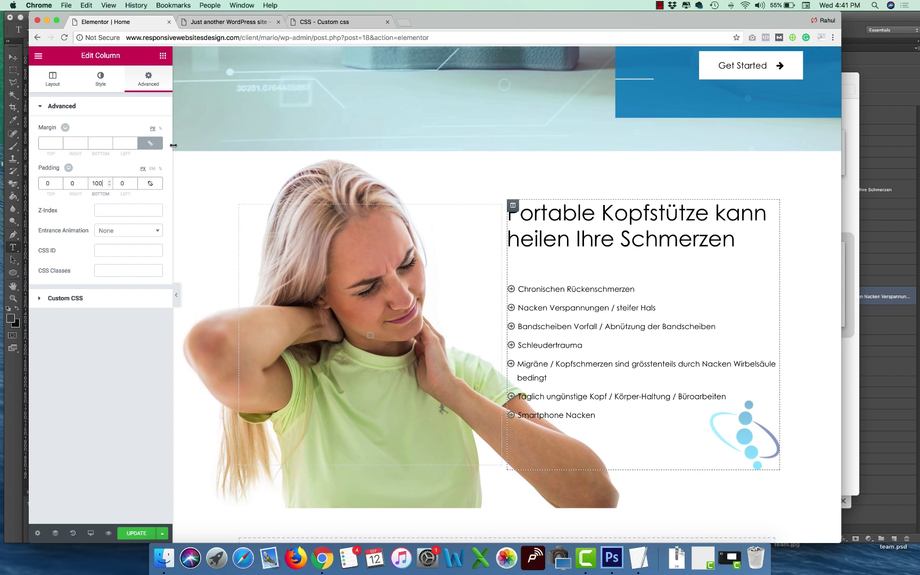
# Update the page, reload the live homepage, and show the problems section in its original German.
pyautogui.click(507, 146)
pyautogui.click(149, 79)
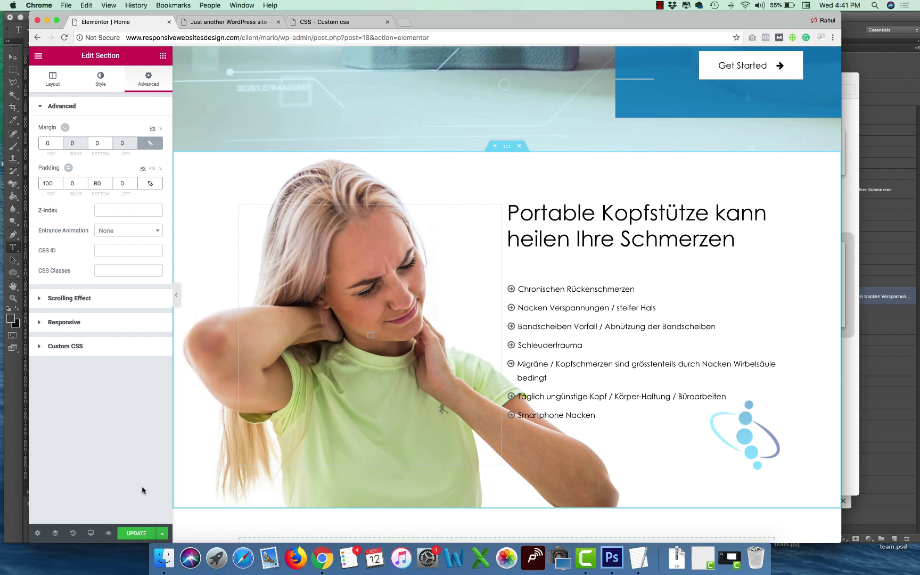
pyautogui.click(139, 534)
pyautogui.click(219, 26)
pyautogui.press('super+r')
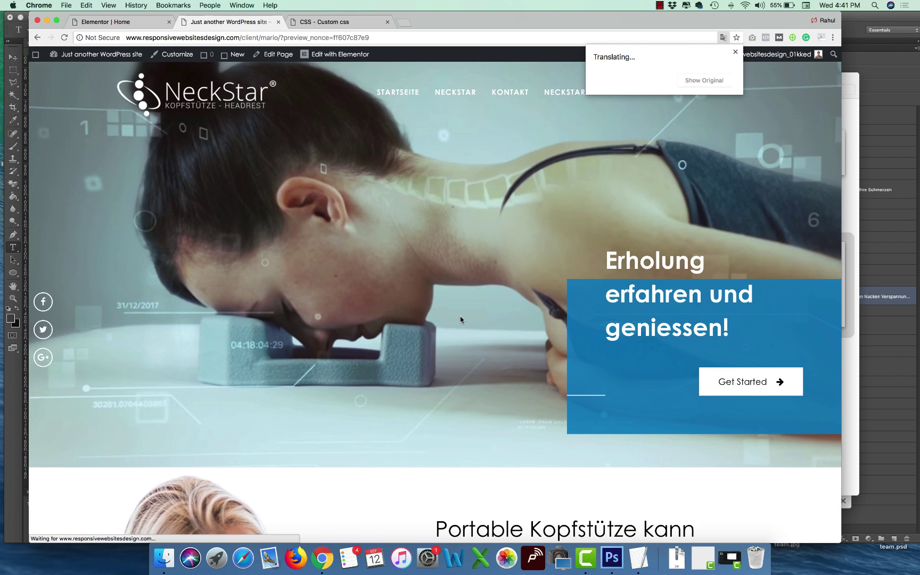
pyautogui.scroll(-5, 461, 320)
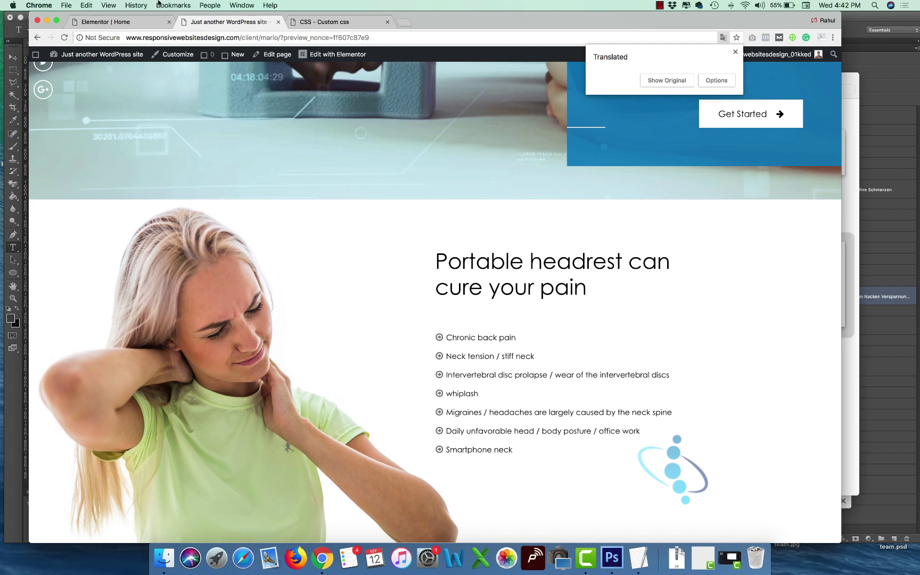
pyautogui.click(648, 81)
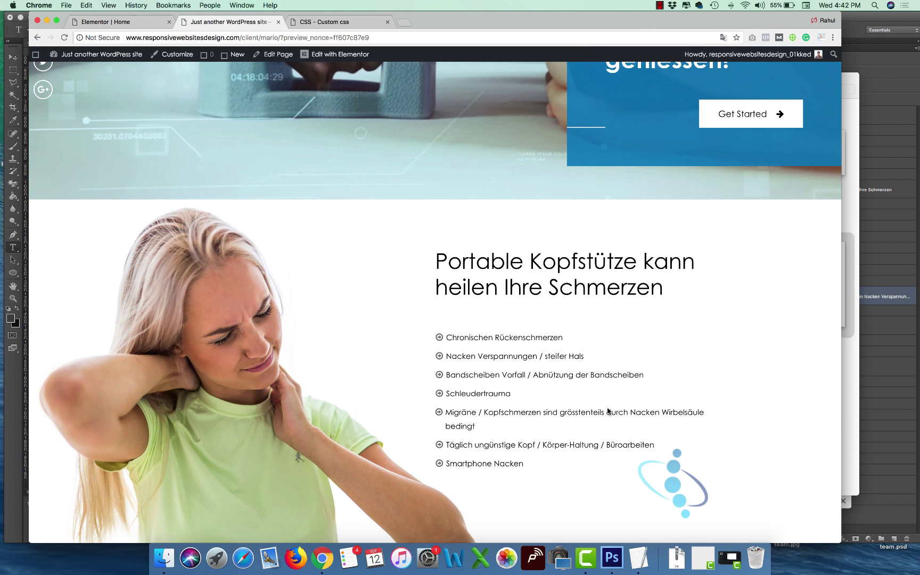
# Compare the live problems section with the Photoshop design and return to the Elementor editor.
pyautogui.click(612, 558)
pyautogui.press('super+Tab')
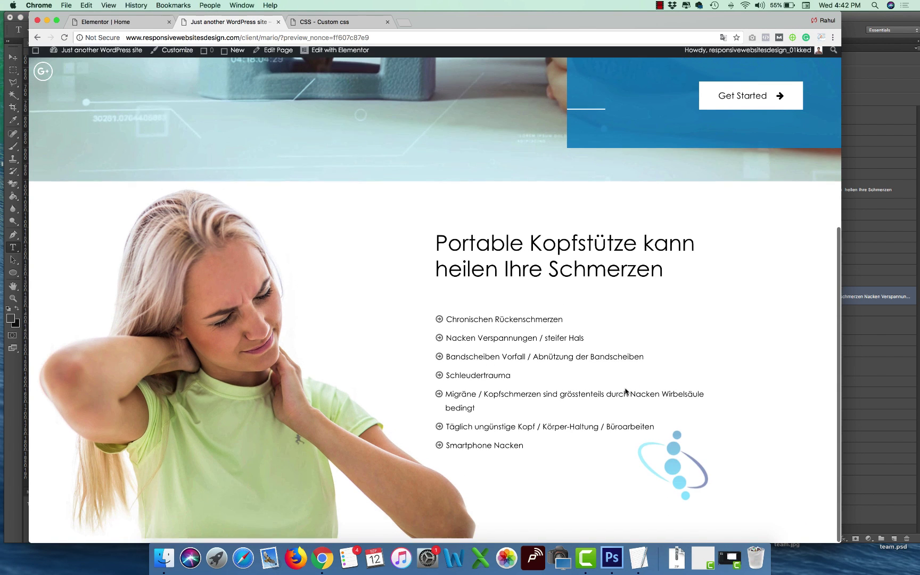
pyautogui.press('super+Tab')
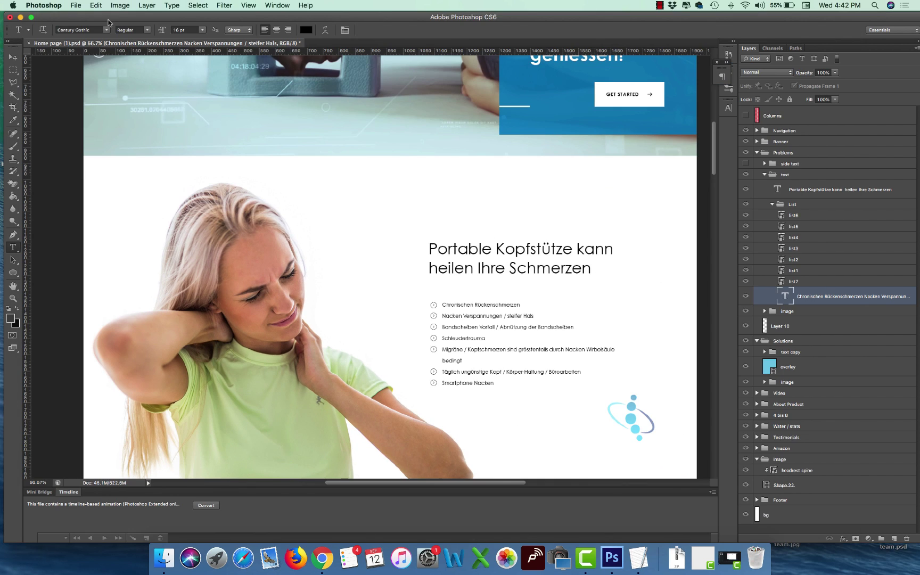
pyautogui.press('super+Tab')
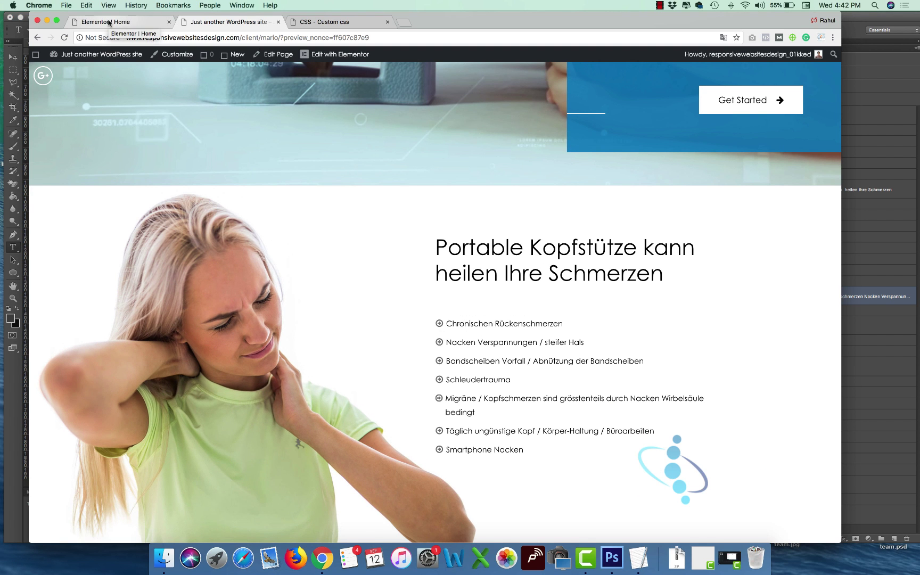
pyautogui.press('super+Tab')
pyautogui.press('super+Tab')
pyautogui.click(109, 22)
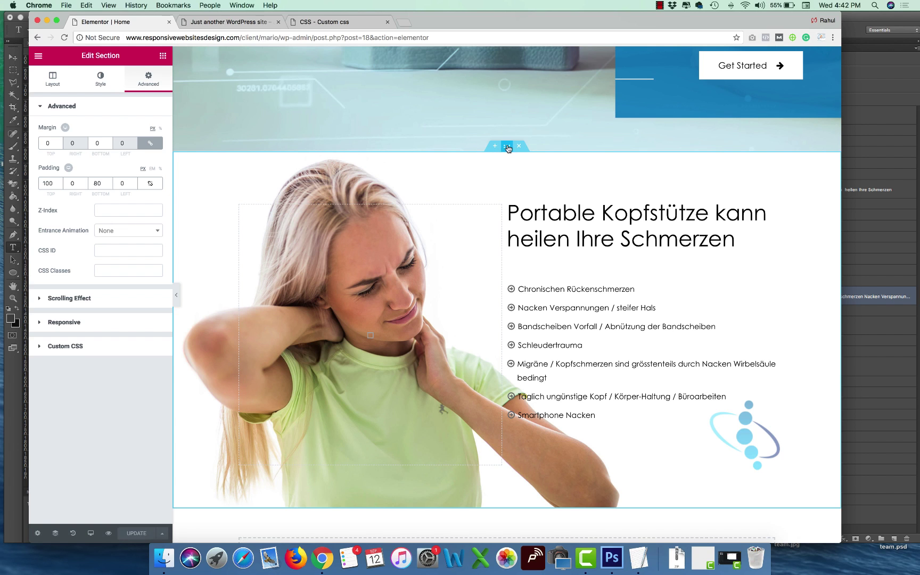
# Unlink the problems section's margins, set its top margin to 70 px, and update the page.
pyautogui.click(150, 143)
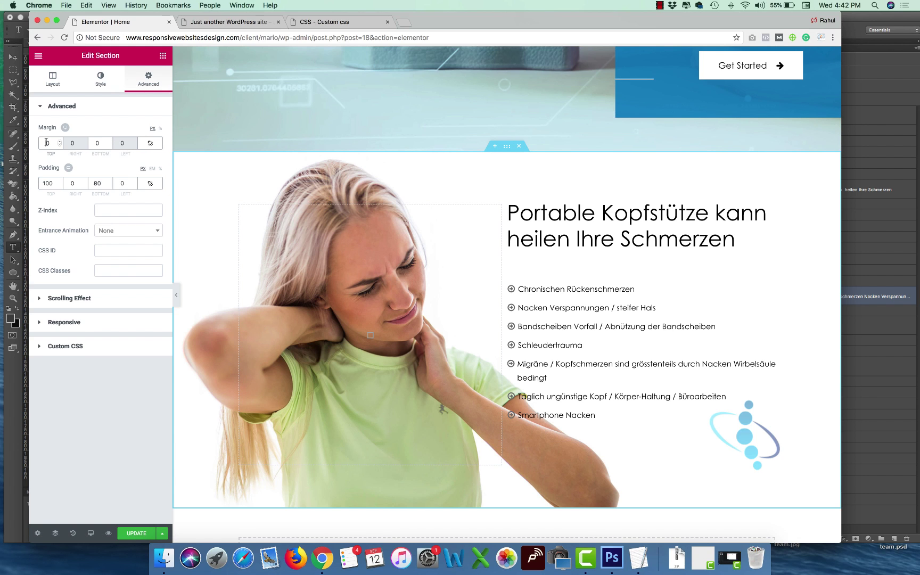
pyautogui.write('54')
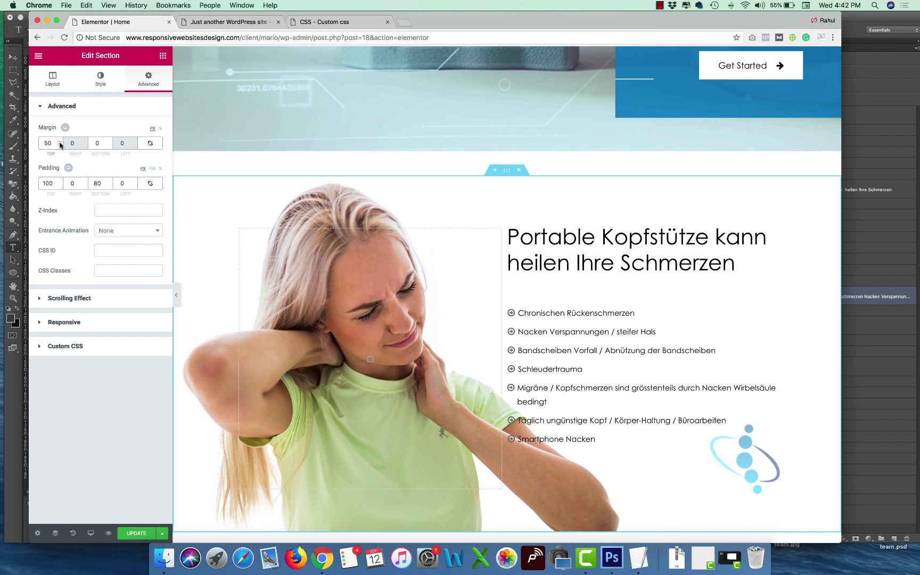
pyautogui.press('Up')
pyautogui.press('Up')
pyautogui.press('Up')
pyautogui.press('Up')
pyautogui.press('Up')
pyautogui.press('Up')
pyautogui.press('Up')
pyautogui.press('Up')
pyautogui.press('Up')
pyautogui.press('Up')
pyautogui.press('Up')
pyautogui.press('Up')
pyautogui.press('Up')
pyautogui.press('Up')
pyautogui.press('Up')
pyautogui.press('Up')
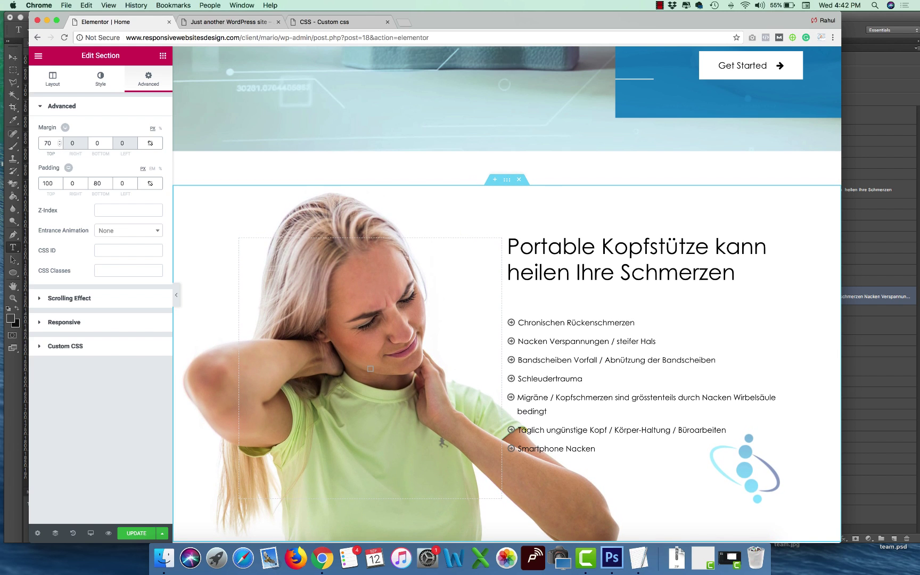
pyautogui.press('super+Tab')
# Reload the live homepage, show it in its original German, and compare the problems section with the Photoshop design.
pyautogui.press('super+Tab')
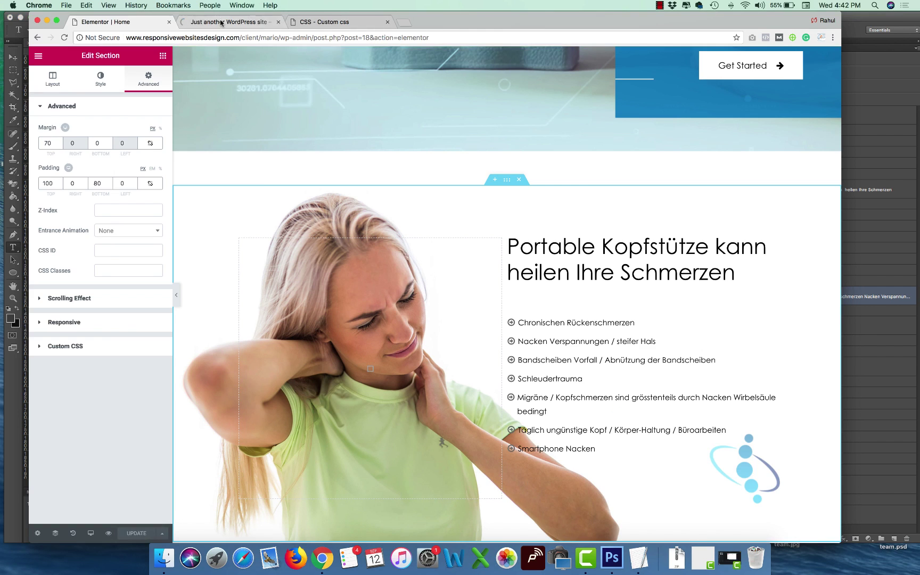
pyautogui.click(219, 22)
pyautogui.press('super+r')
pyautogui.scroll(-10, 530, 262)
pyautogui.press('super+Tab')
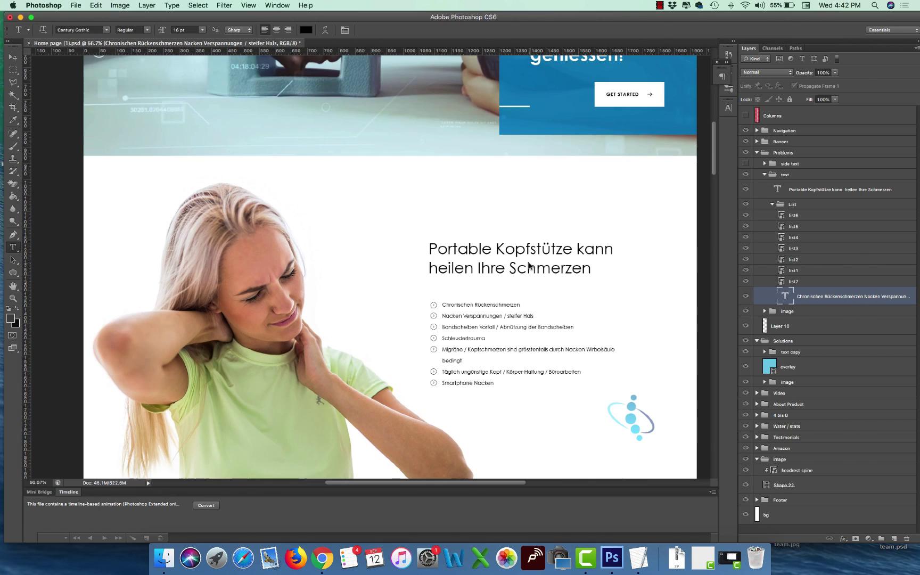
pyautogui.press('super+Tab')
pyautogui.press('super+Tab')
pyautogui.press('super+Tab')
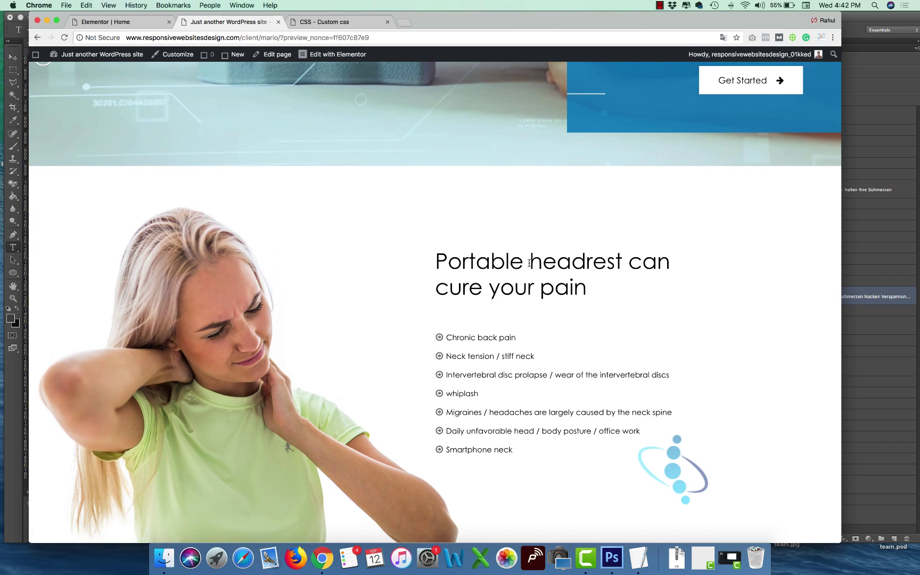
pyautogui.click(723, 37)
pyautogui.click(667, 81)
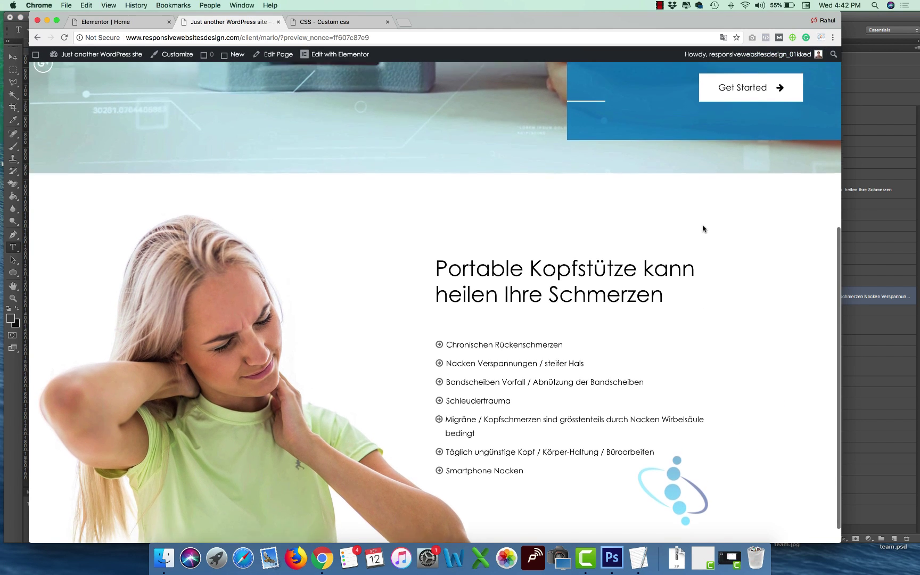
pyautogui.press('super+Tab')
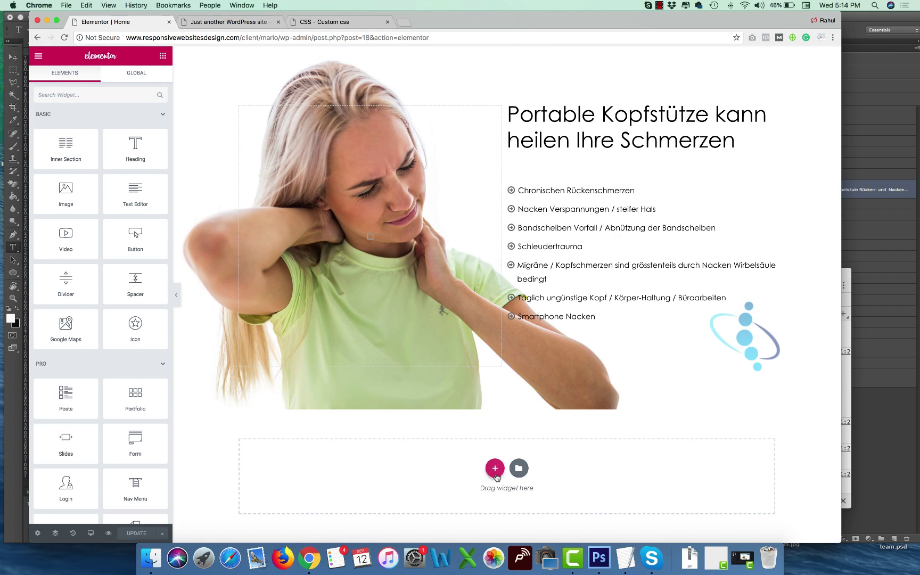
# Add a new two-column section below the problems section and select its right column.
pyautogui.click(495, 469)
pyautogui.click(430, 444)
pyautogui.click(513, 394)
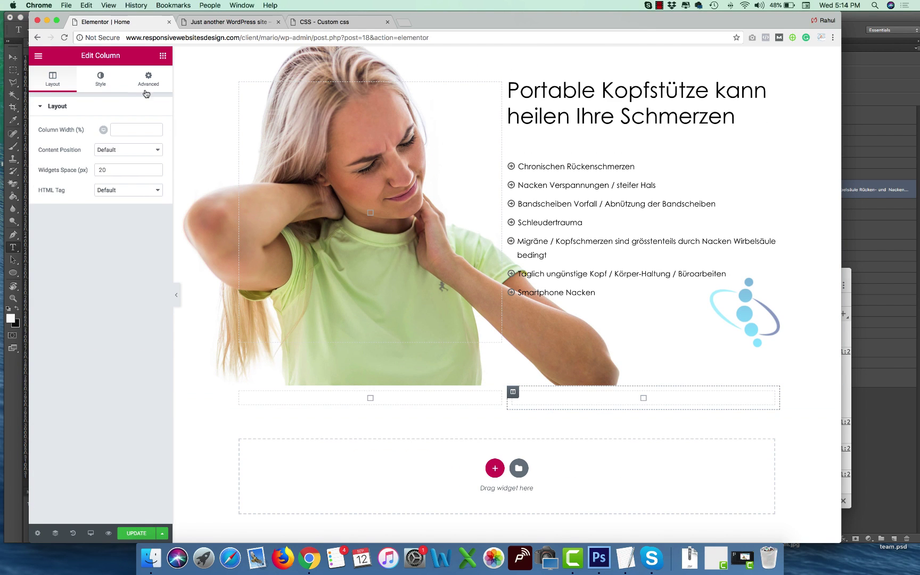
# Place an Image widget in the right column and insert the smiling woman's photo from the media library.
pyautogui.click(102, 86)
pyautogui.click(162, 56)
pyautogui.moveTo(65, 192); pyautogui.dragTo(643, 398)
pyautogui.click(123, 178)
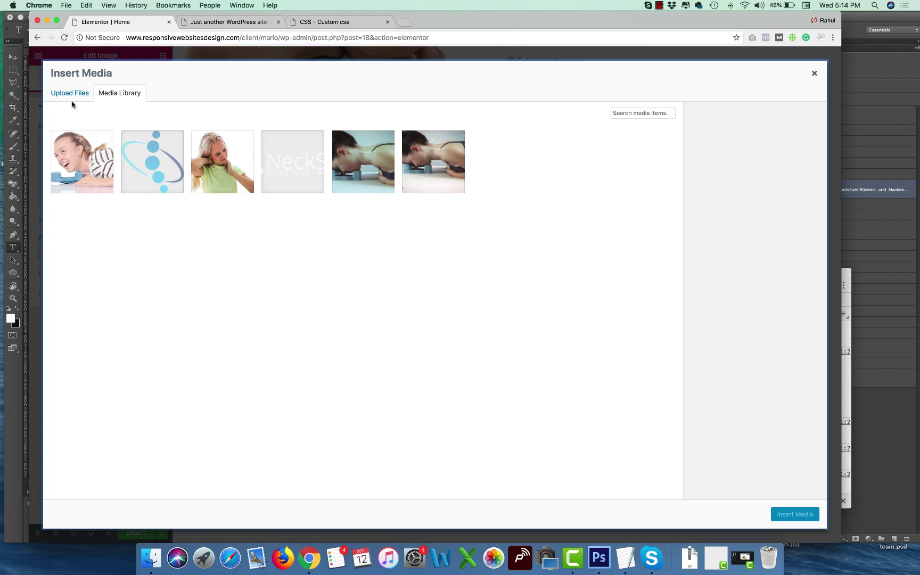
pyautogui.click(91, 159)
pyautogui.click(793, 515)
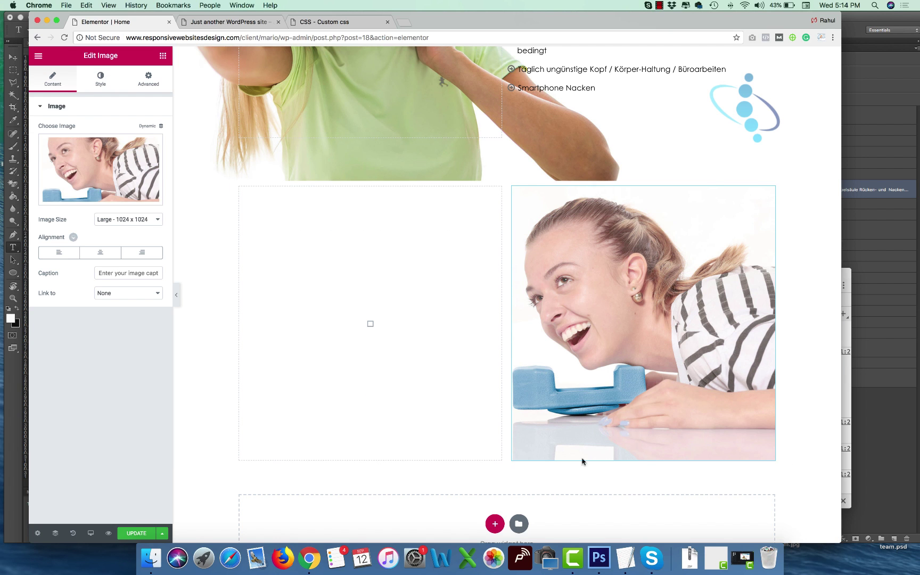
# Review the inserted image's size and style settings, and set the right column's widgets space to 0 px.
pyautogui.click(127, 219)
pyautogui.click(115, 224)
pyautogui.click(100, 79)
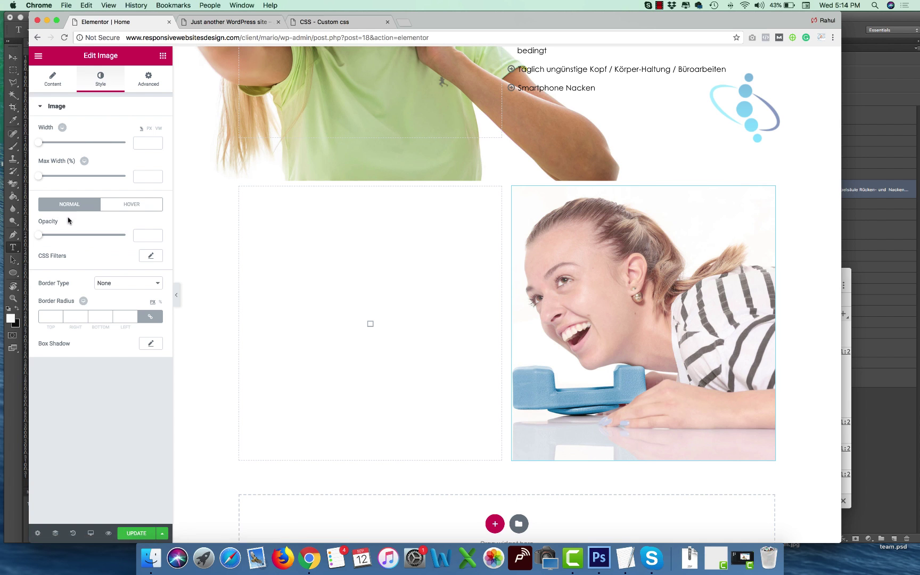
pyautogui.click(514, 187)
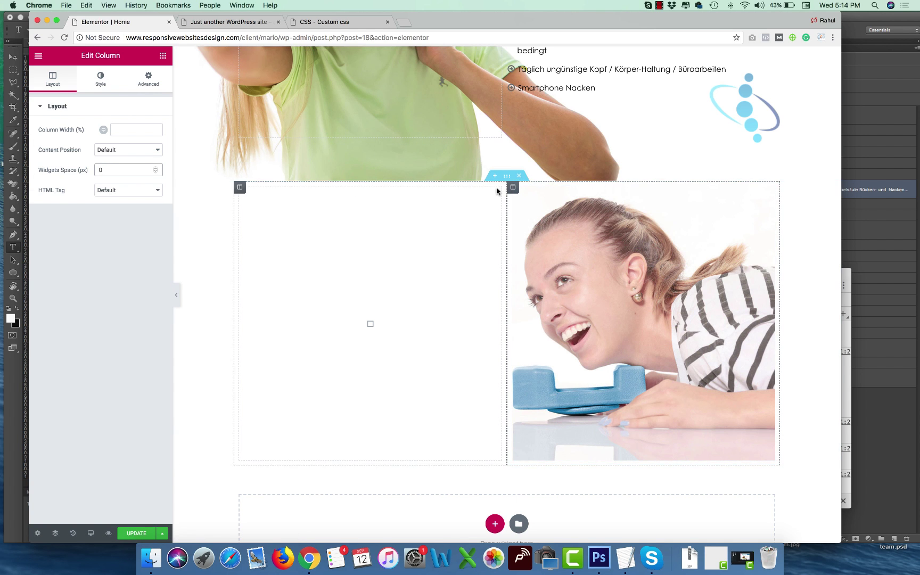
# Stretch the new section, set its content width to Full Width, and set its columns gap to No Gap.
pyautogui.click(507, 175)
pyautogui.click(122, 166)
pyautogui.click(114, 173)
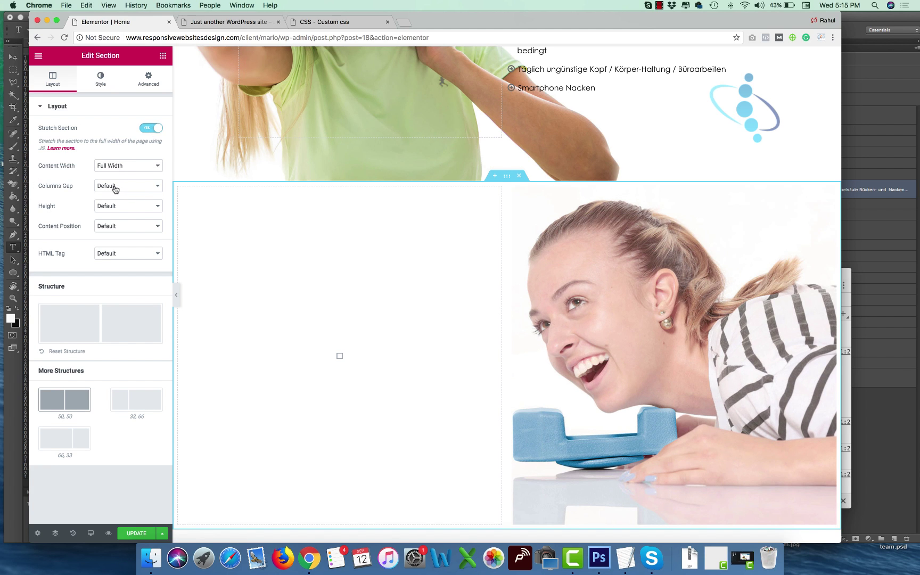
pyautogui.click(114, 189)
pyautogui.click(117, 197)
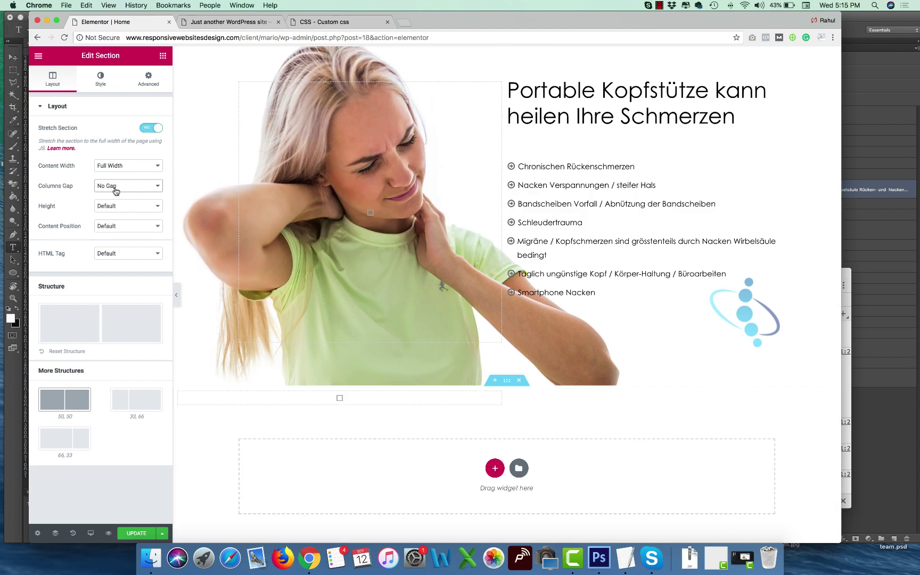
# Bring up the empty left column's style settings and copy the blue overlay's colour 71cce8 from the Photoshop design.
pyautogui.click(194, 193)
pyautogui.click(100, 77)
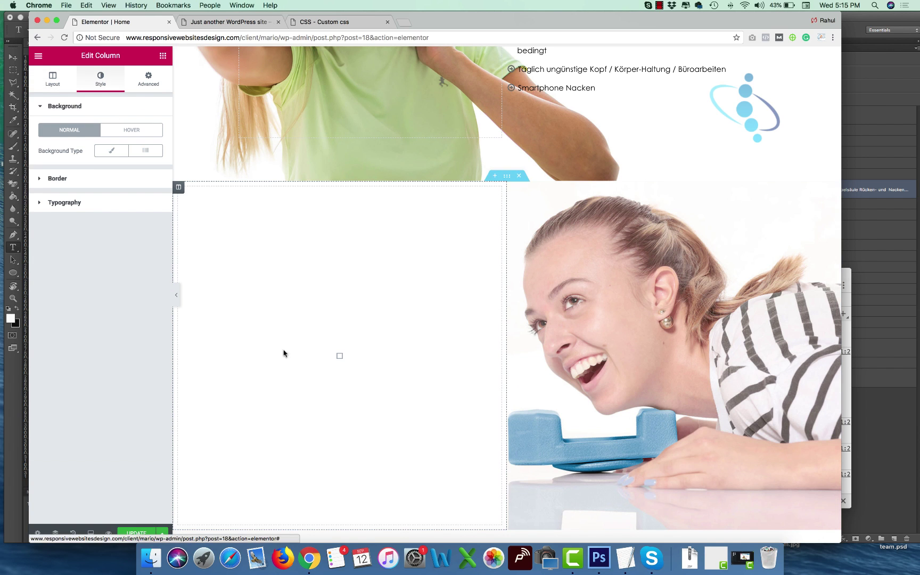
pyautogui.click(599, 558)
pyautogui.doubleClick(769, 230)
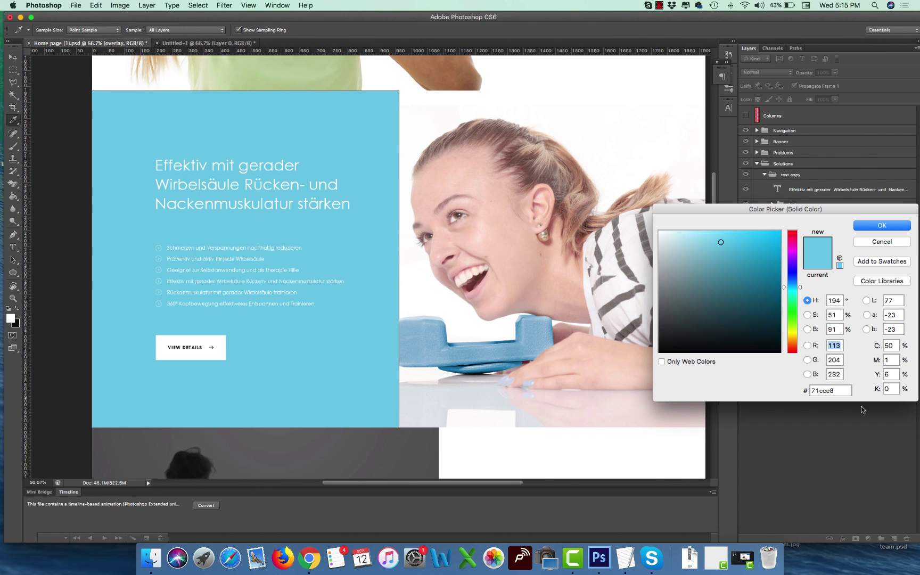
pyautogui.click(880, 227)
pyautogui.press('Tab')
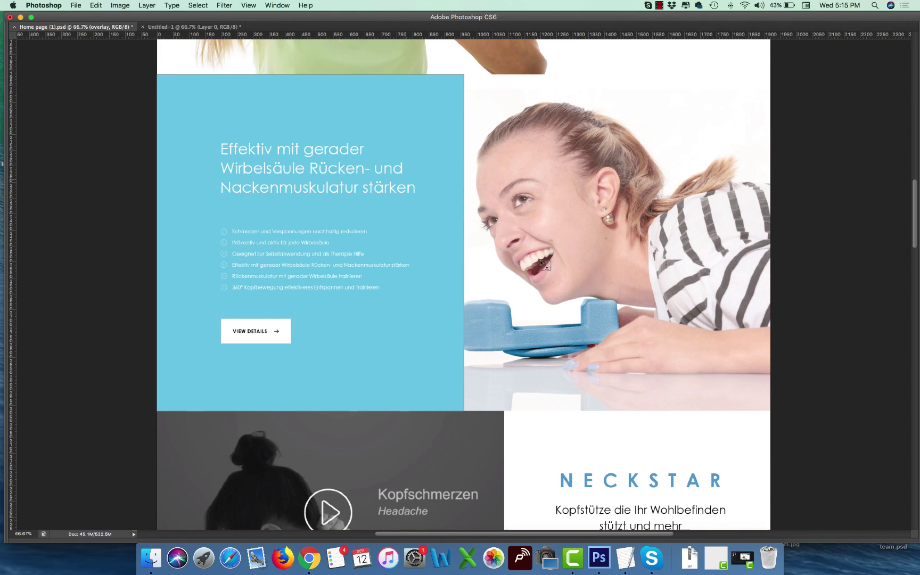
pyautogui.press('super+Tab')
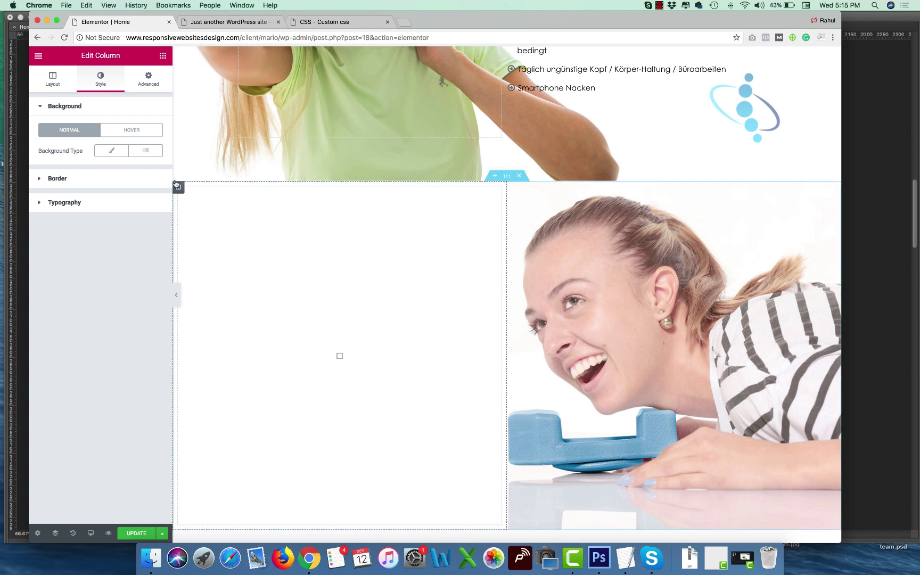
# Give the left column a classic background in the copied colour #71cce8.
pyautogui.click(112, 155)
pyautogui.click(159, 168)
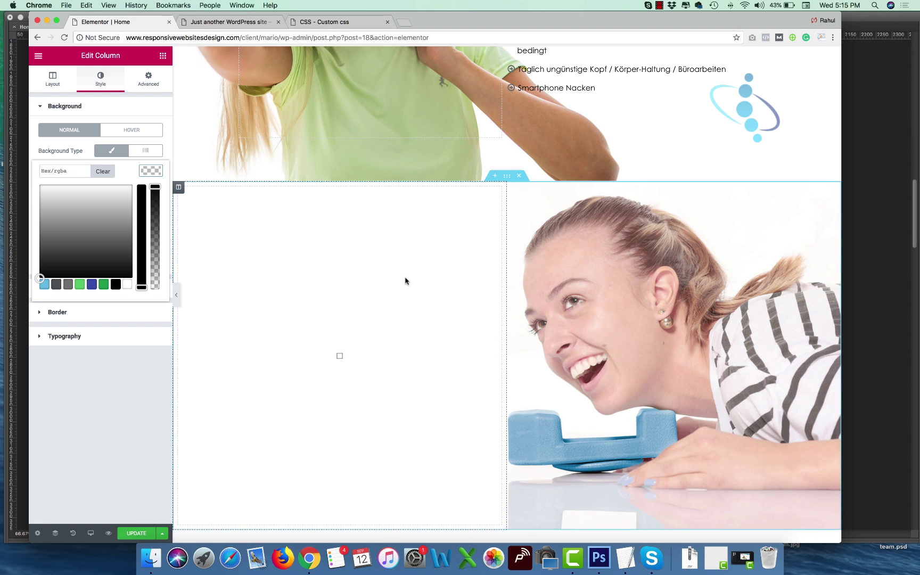
pyautogui.click(78, 171)
pyautogui.press('super+v')
pyautogui.click(155, 172)
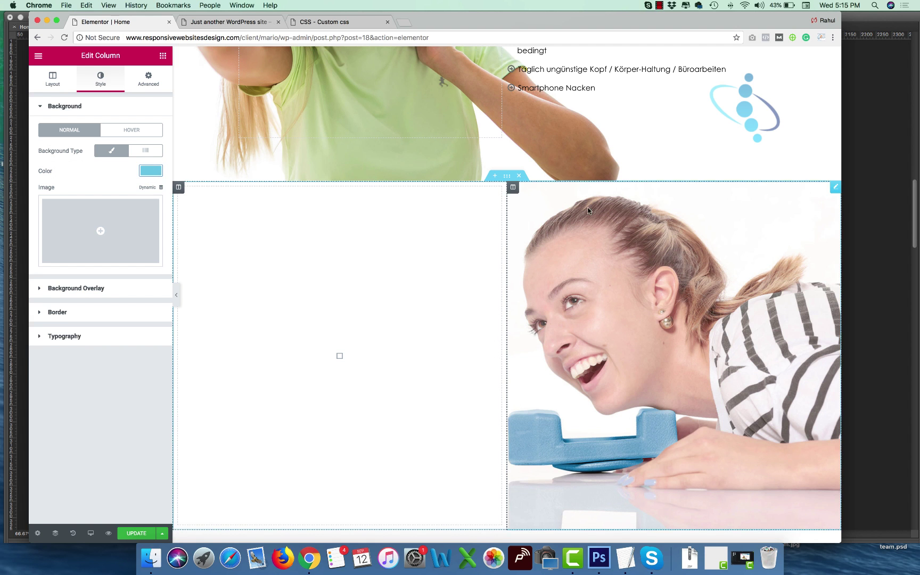
# Copy the problems section's heading widget and paste it into the blue column.
pyautogui.scroll(5, 588, 210)
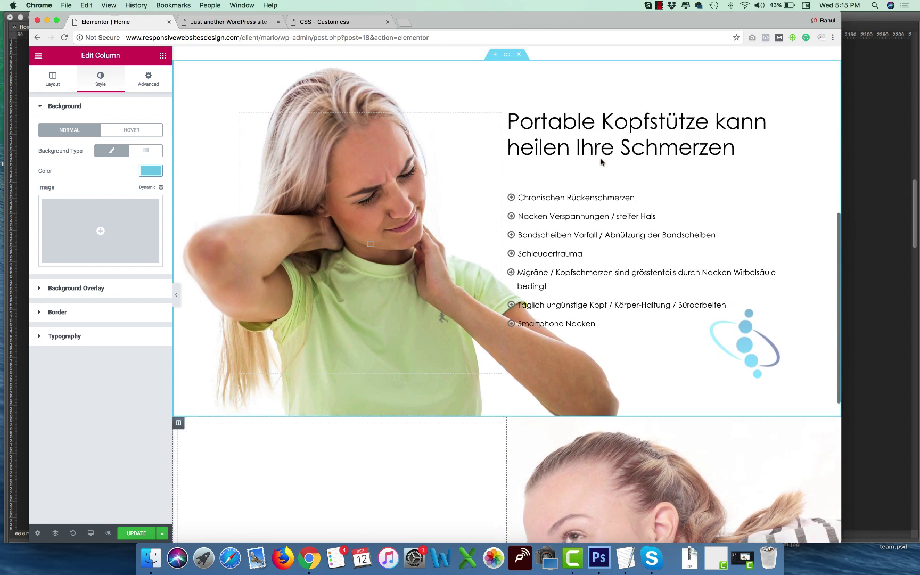
pyautogui.rightClick(596, 152)
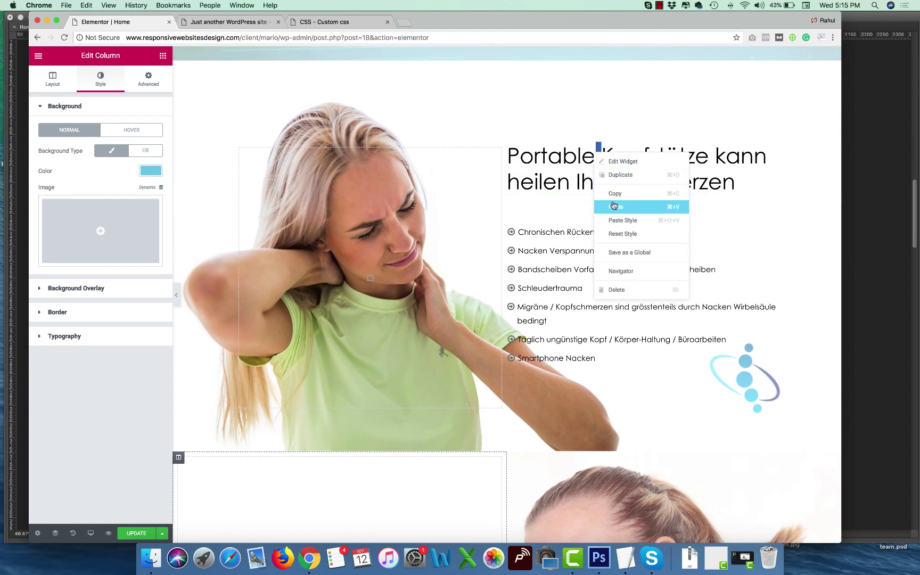
pyautogui.click(614, 194)
pyautogui.rightClick(324, 473)
pyautogui.click(341, 482)
# Copy the problems section's icon list and paste it below the heading in the blue column.
pyautogui.rightClick(530, 341)
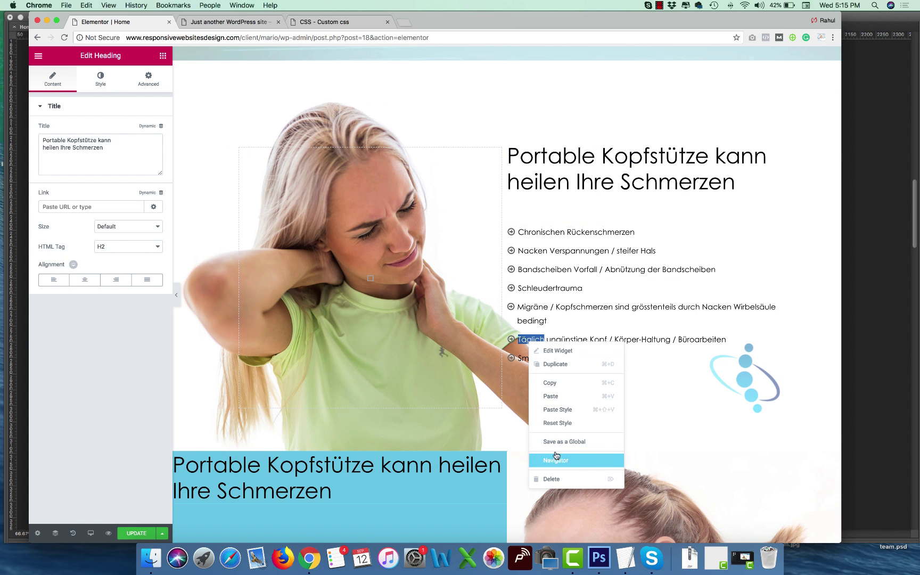
pyautogui.click(550, 382)
pyautogui.scroll(-5, 334, 395)
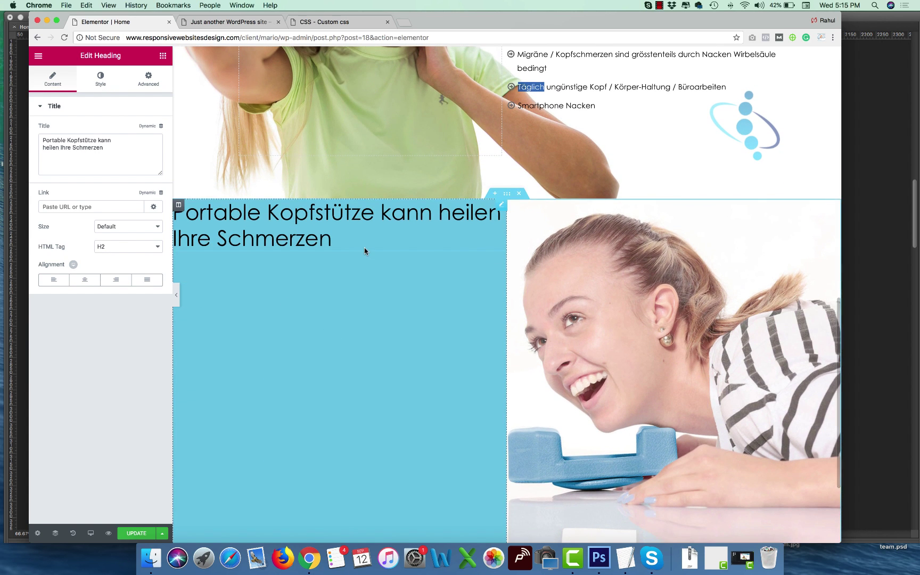
pyautogui.rightClick(364, 250)
pyautogui.click(388, 304)
# Change the pasted heading's text colour to white.
pyautogui.click(325, 238)
pyautogui.click(101, 80)
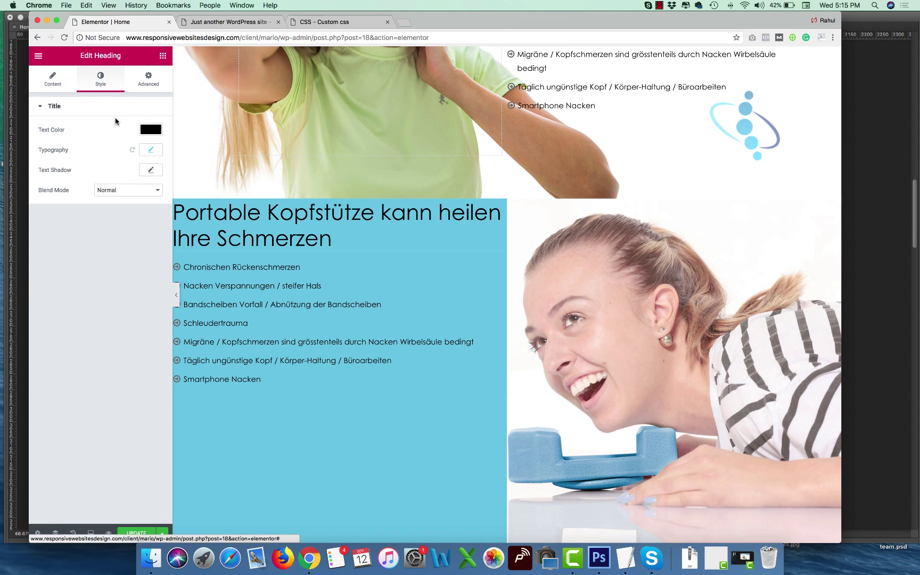
pyautogui.click(150, 130)
pyautogui.click(130, 244)
# Set the pasted icon list's icon colour to white (#ffffff).
pyautogui.click(500, 265)
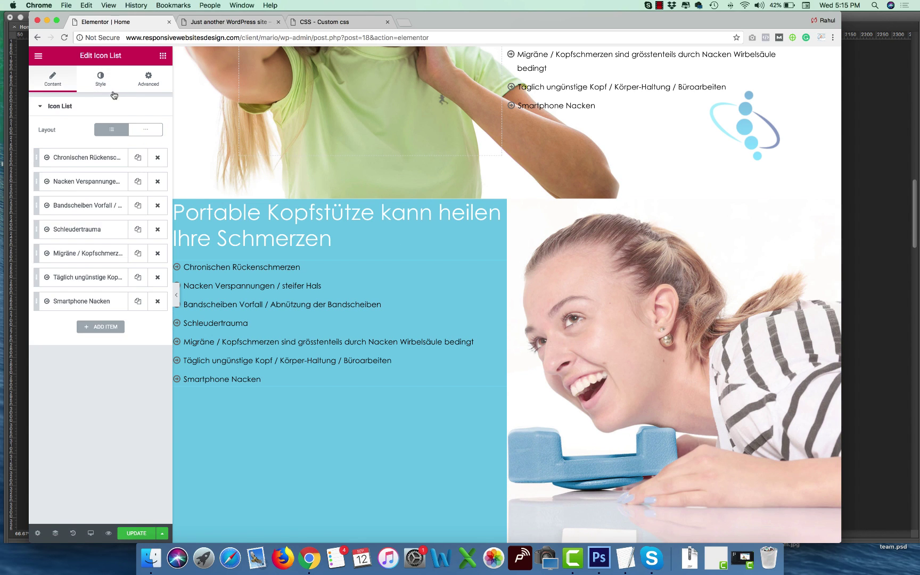
pyautogui.click(110, 85)
pyautogui.click(53, 228)
pyautogui.click(151, 153)
pyautogui.click(40, 169)
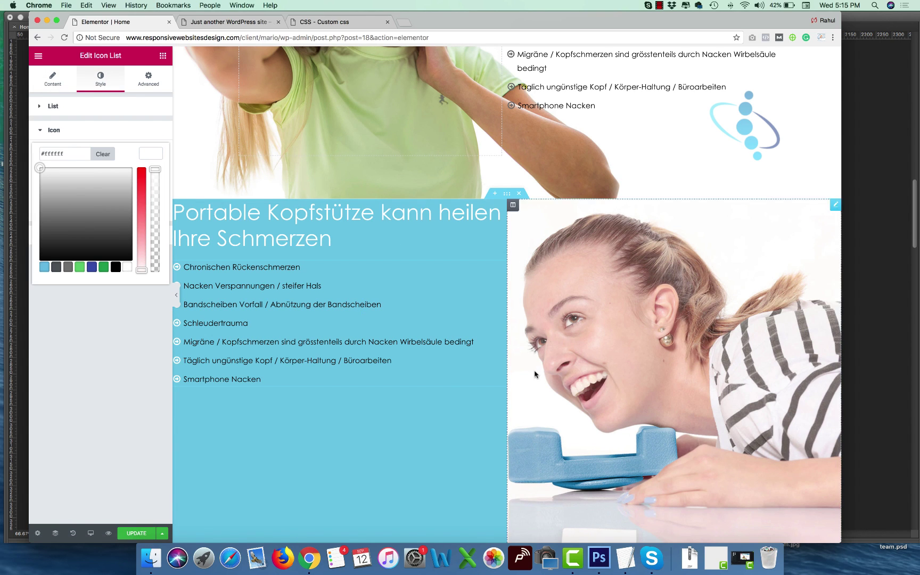
pyautogui.click(92, 321)
# Set the pasted icon list's text colour to white (#ffffff).
pyautogui.click(114, 238)
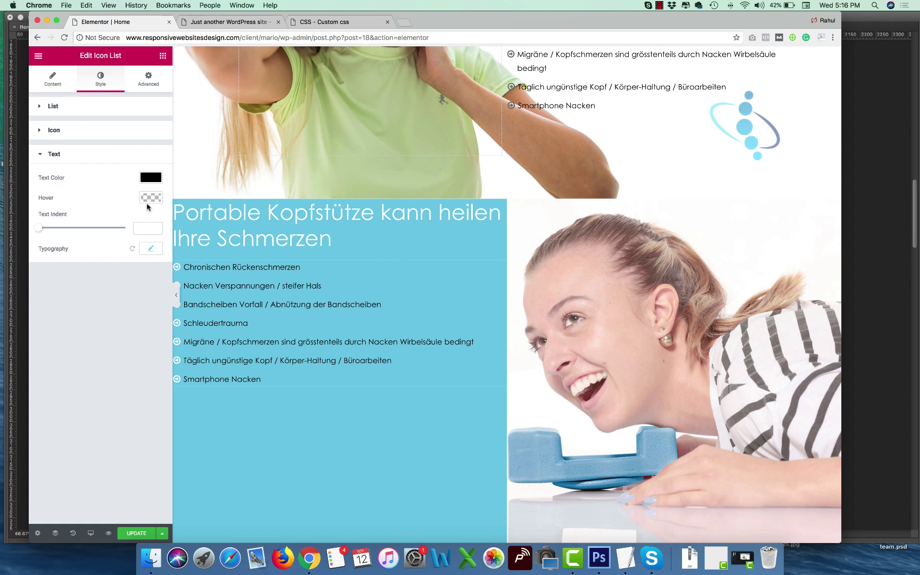
pyautogui.click(150, 198)
pyautogui.click(145, 179)
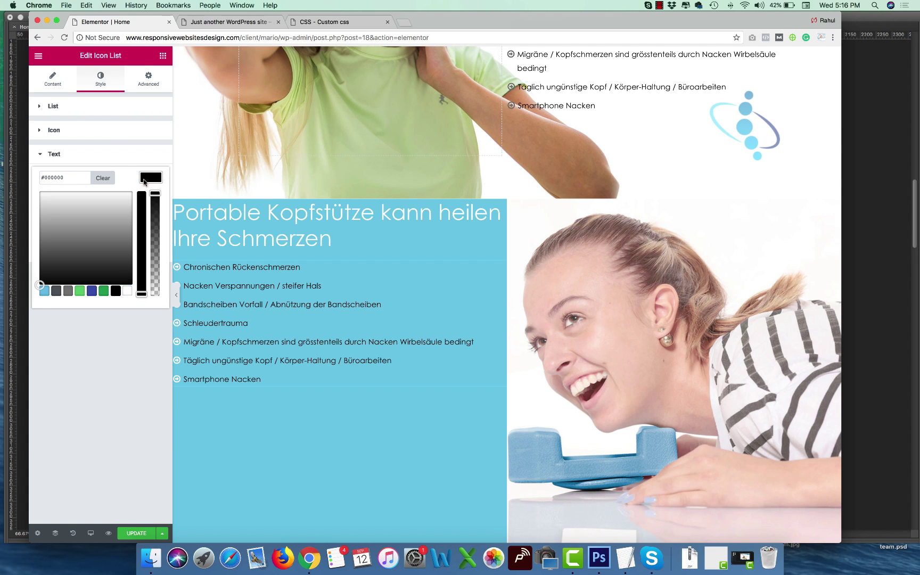
pyautogui.click(144, 180)
pyautogui.click(144, 180)
pyautogui.click(126, 291)
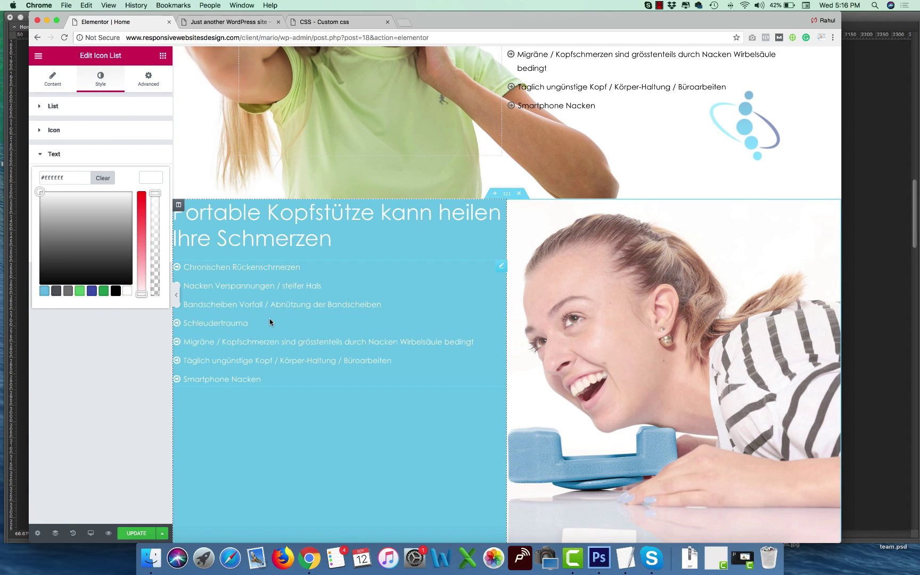
# Replace the blue column's heading with "Effektiv mit gerader Wirbelsäule Rücken- und Nackenmuskulatur stärken" copied from the Photoshop design.
pyautogui.click(599, 558)
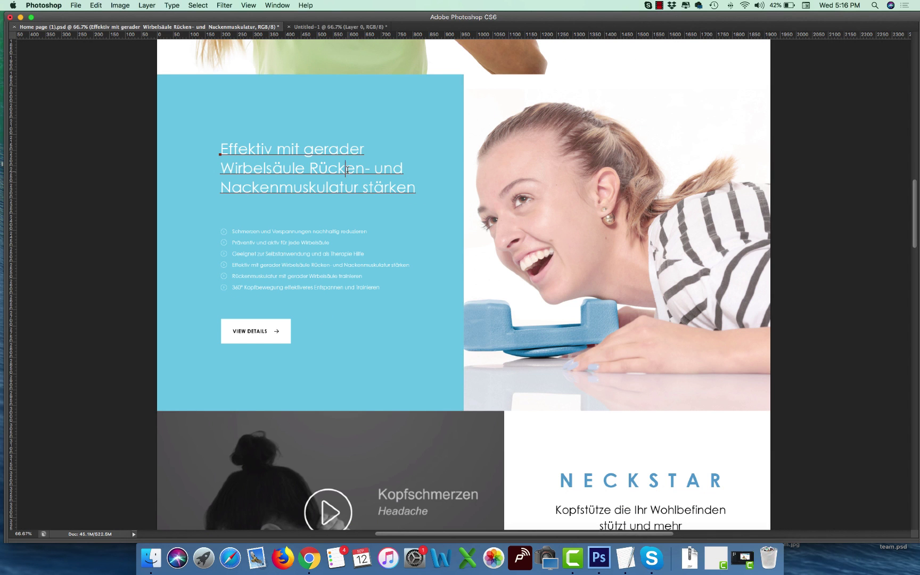
pyautogui.press('super+a')
pyautogui.press('super+c')
pyautogui.press('super+Tab')
pyautogui.click(346, 224)
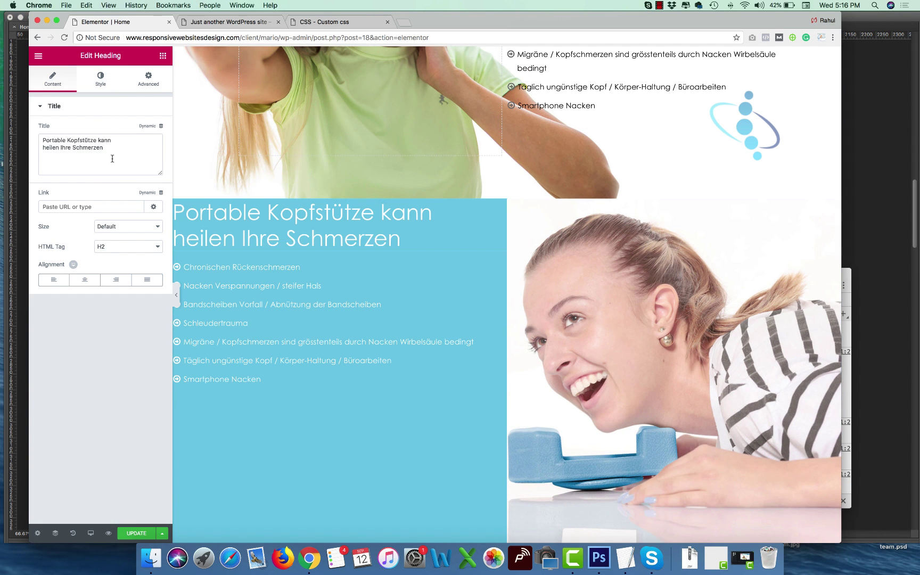
pyautogui.moveTo(112, 156); pyautogui.dragTo(1, 136)
pyautogui.press('super+v')
# Copy the first list line, "Schmerzen und Verspannungen nachhaltig reduzieren", from the Photoshop design, leaving the design's text intact, and return to Elementor.
pyautogui.press('super+Tab')
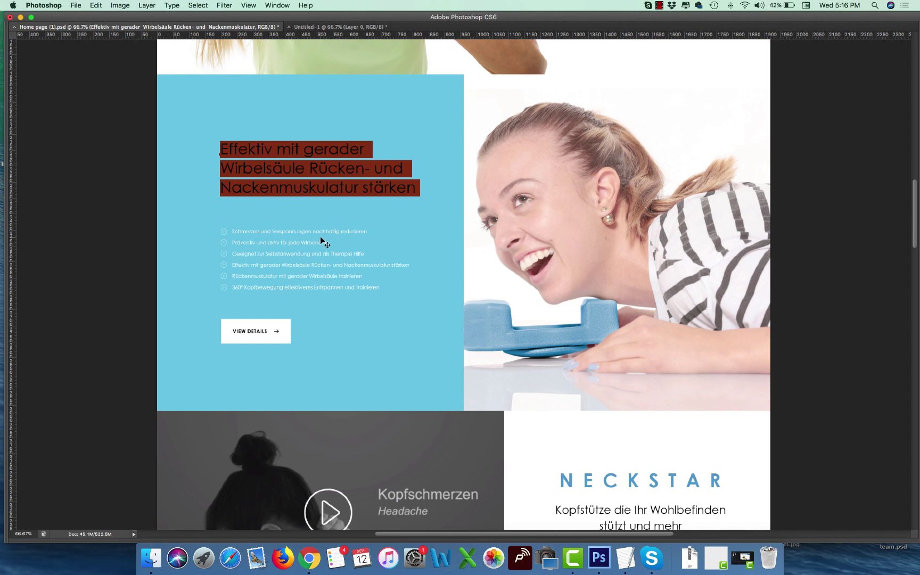
pyautogui.press('super+Return')
pyautogui.press('Tab')
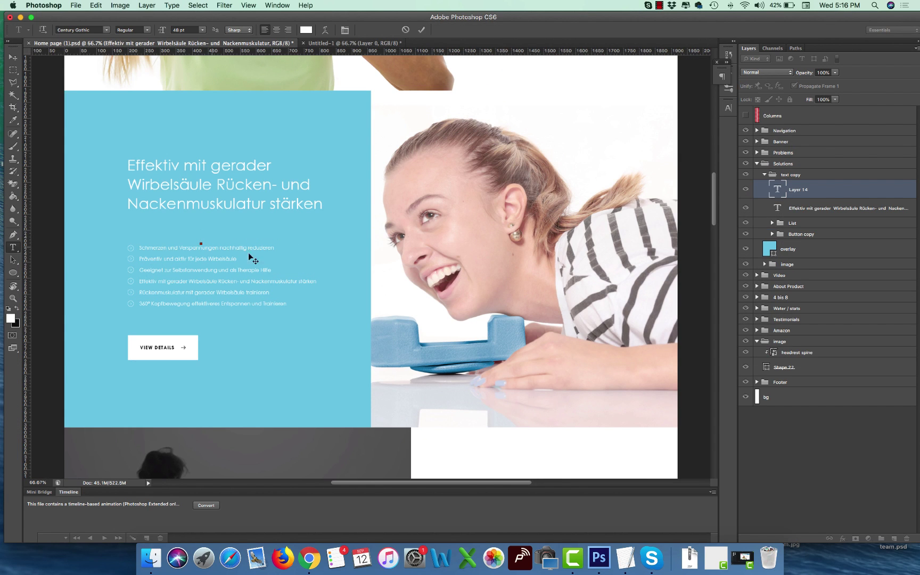
pyautogui.press('Escape')
pyautogui.tripleClick(243, 248)
pyautogui.press('super+c')
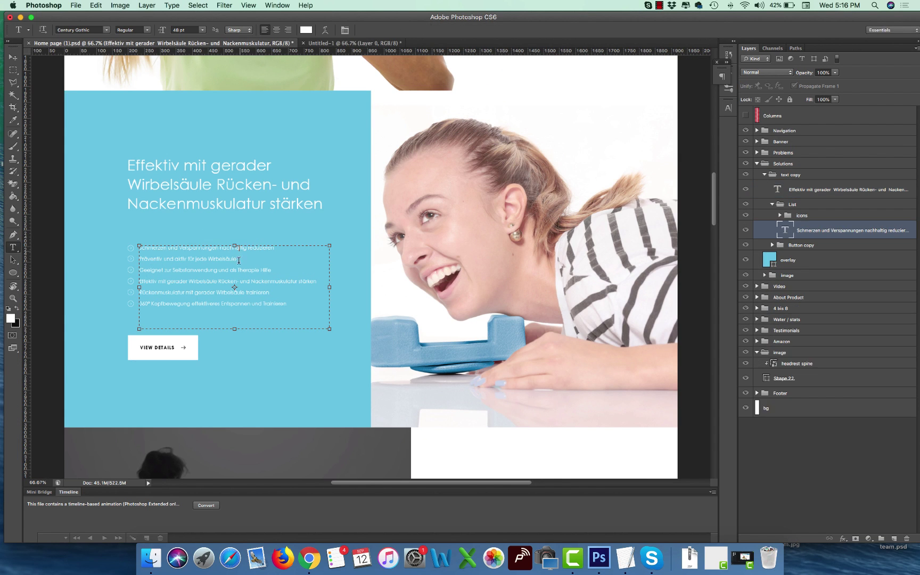
pyautogui.click(190, 274)
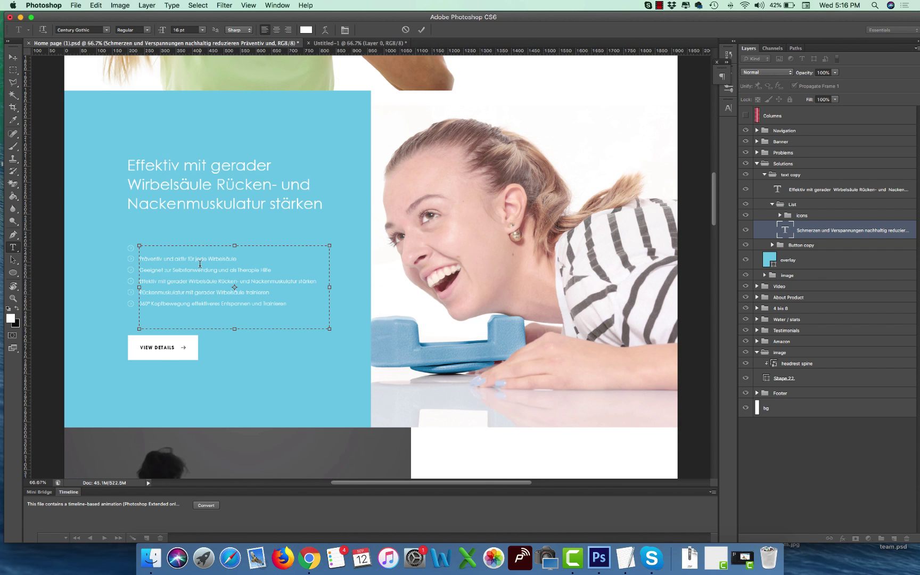
pyautogui.press('Escape')
pyautogui.press('super+Tab')
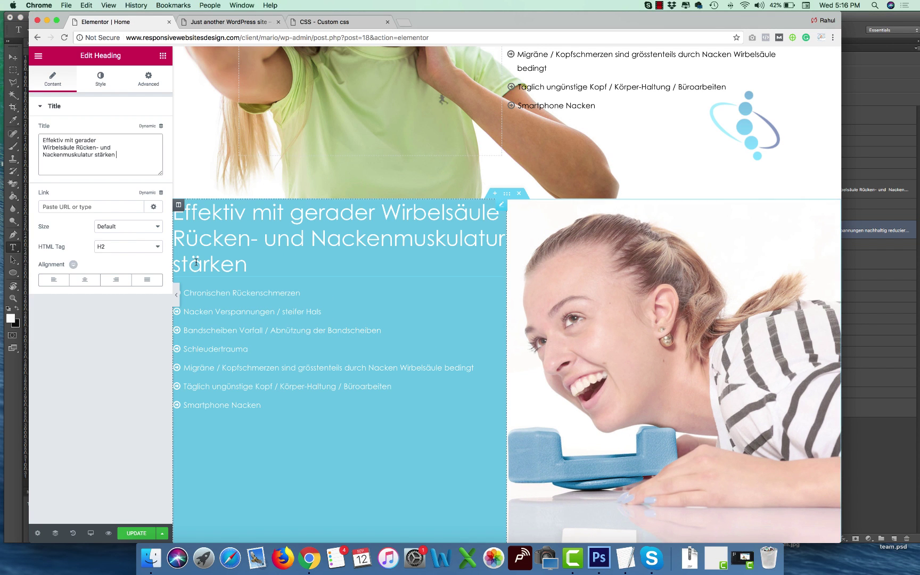
# Reduce the blue column's icon list to a single item and set its text to "Schmerzen und Verspannungen nachhaltig reduzieren".
pyautogui.click(310, 301)
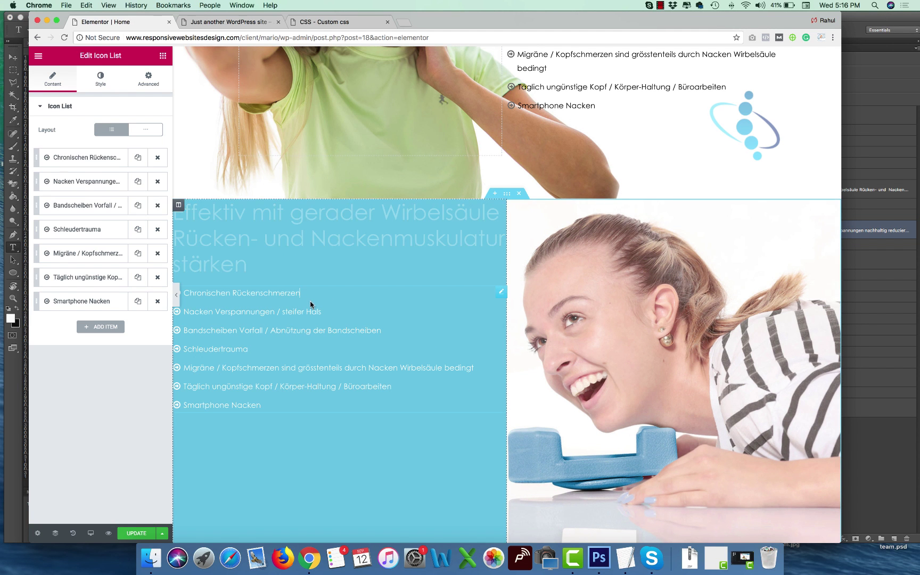
pyautogui.click(158, 181)
pyautogui.click(157, 181)
pyautogui.click(158, 181)
pyautogui.click(157, 181)
pyautogui.click(158, 181)
pyautogui.click(157, 181)
pyautogui.click(106, 159)
pyautogui.tripleClick(101, 191)
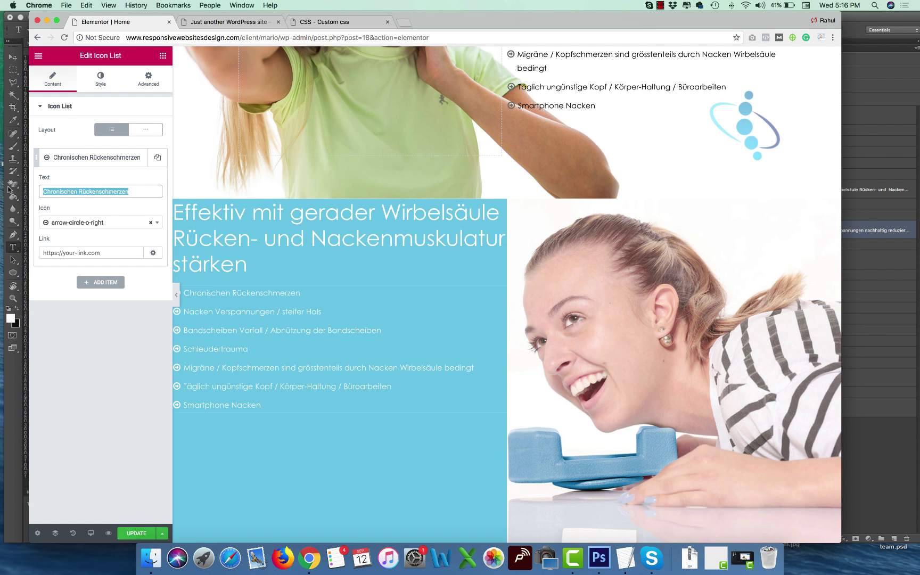
pyautogui.press('super+v')
# Add a second list item by duplication with the text "Präventiv und aktiv für jede Wirbelsäule" copied from the Photoshop design.
pyautogui.press('super+Tab')
pyautogui.moveTo(237, 259); pyautogui.dragTo(139, 259)
pyautogui.press('super+c')
pyautogui.press('super+Tab')
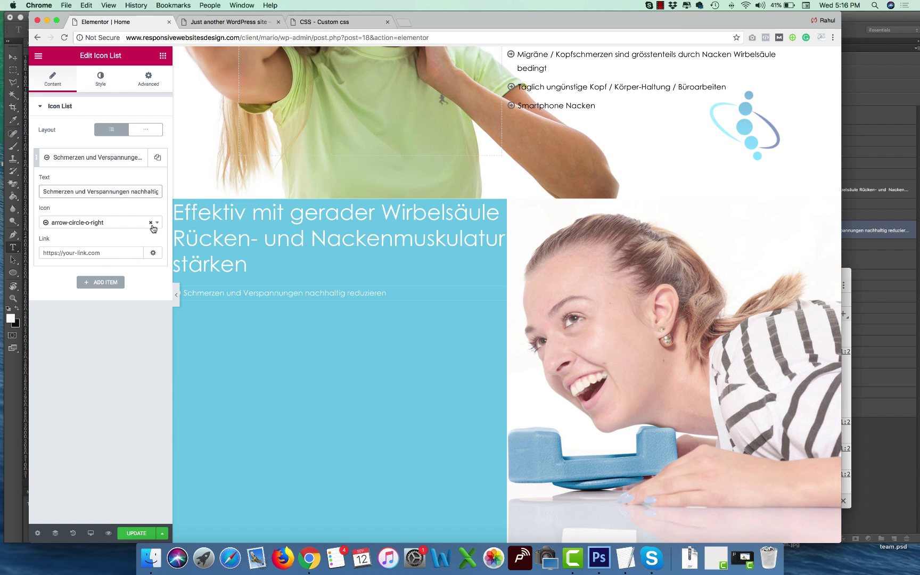
pyautogui.click(138, 157)
pyautogui.click(99, 278)
pyautogui.tripleClick(104, 215)
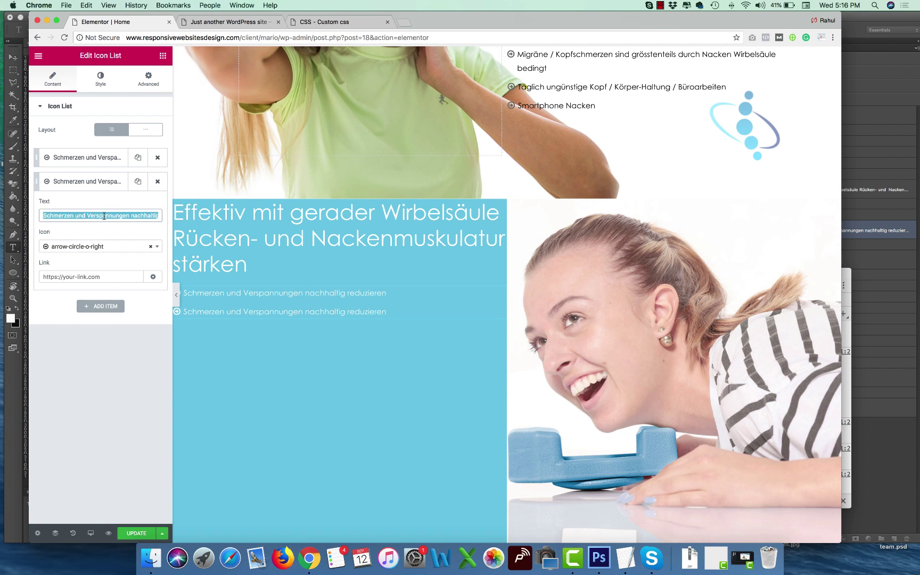
pyautogui.press('super+v')
# Add a third list item by duplication with the text "Geeignet zur Selbstanwendung und als Therapie Hilfe" copied from the Photoshop design.
pyautogui.click(138, 182)
pyautogui.press('super+Tab')
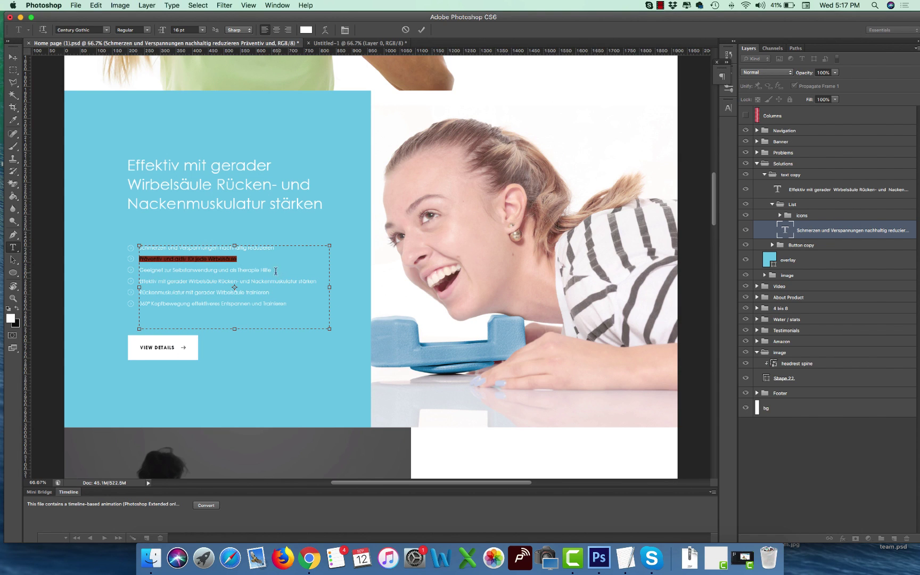
pyautogui.tripleClick(276, 271)
pyautogui.press('super+c')
pyautogui.press('super+Tab')
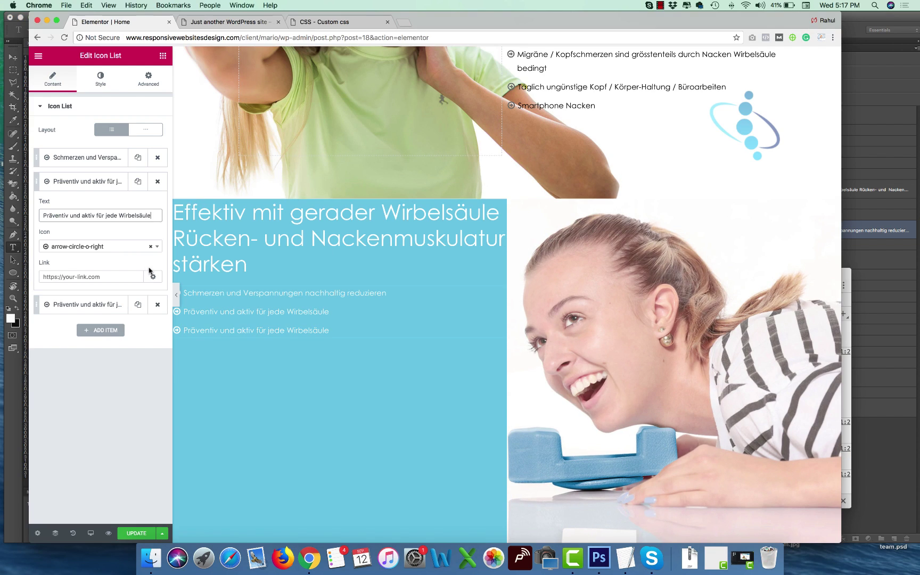
pyautogui.click(138, 305)
pyautogui.tripleClick(104, 241)
pyautogui.press('super+v')
# Replace the fourth list item's text with "Effektiv mit gerader Wirbelsäule Rücken- und Nackenmuskulatur stärken" copied from the Photoshop design.
pyautogui.press('super+Tab')
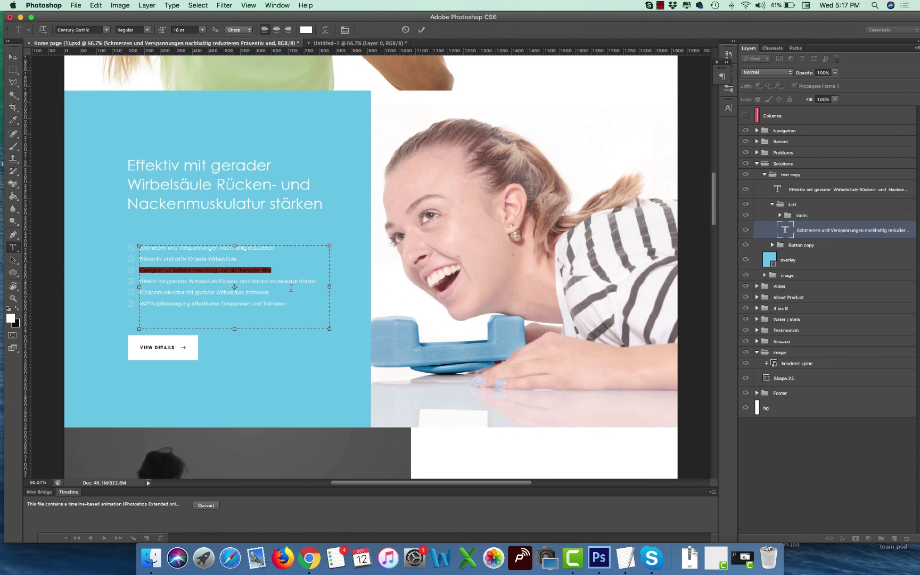
pyautogui.tripleClick(290, 282)
pyautogui.press('super+c')
pyautogui.press('super+Tab')
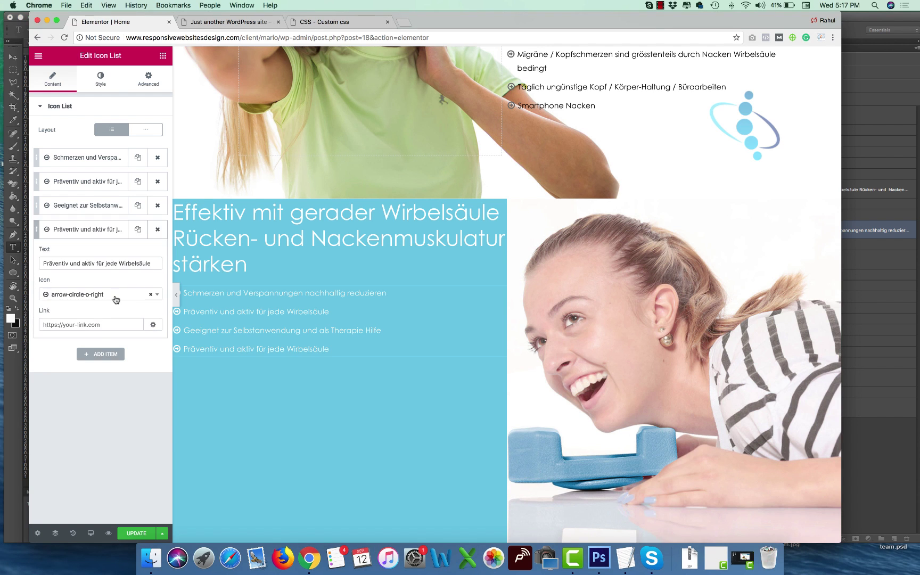
pyautogui.tripleClick(101, 264)
pyautogui.press('super+v')
# Add a fifth list item by duplication with the text "Rückenmuskulatur mit gerader Wirbelsäule trainieren" copied from the Photoshop design.
pyautogui.press('super+Tab')
pyautogui.click(269, 294)
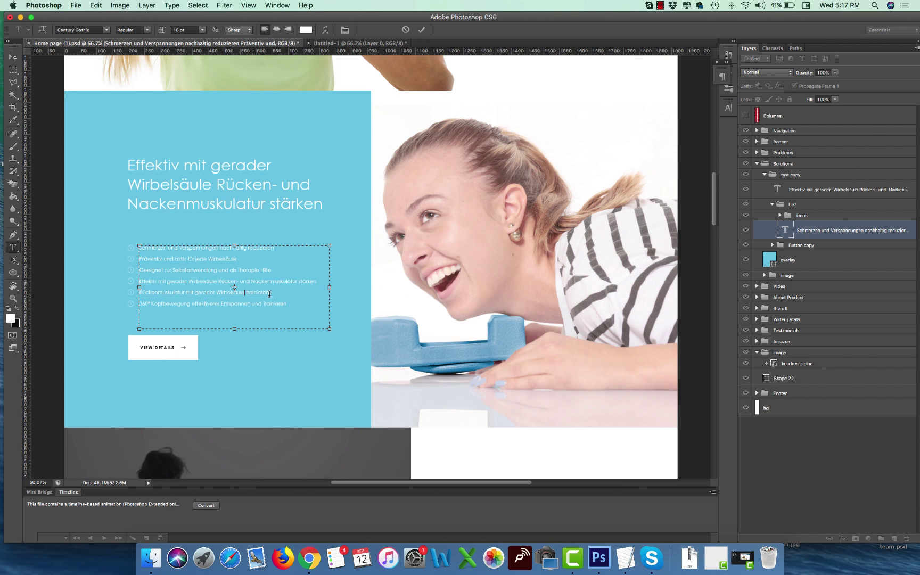
pyautogui.moveTo(269, 294); pyautogui.dragTo(128, 290)
pyautogui.press('super+c')
pyautogui.press('super+Tab')
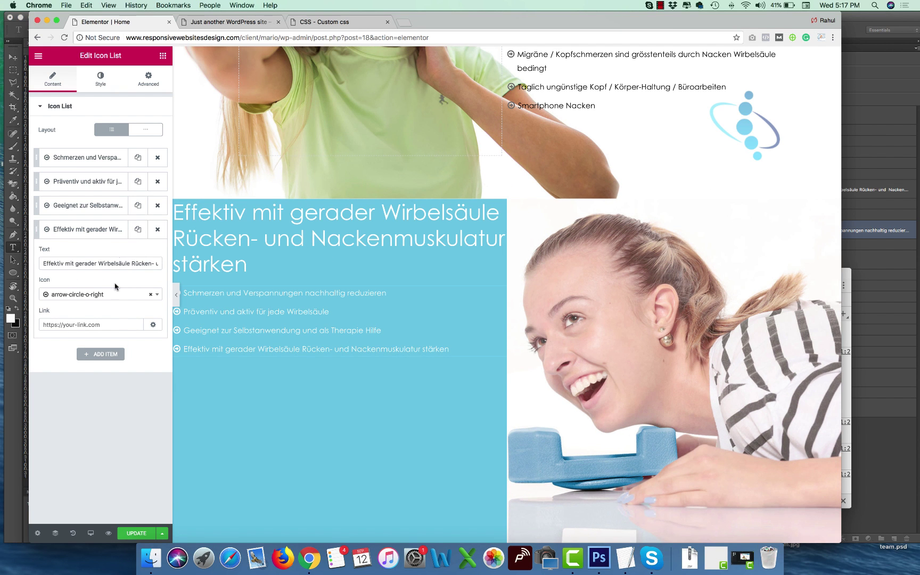
pyautogui.click(132, 230)
pyautogui.press('super+a')
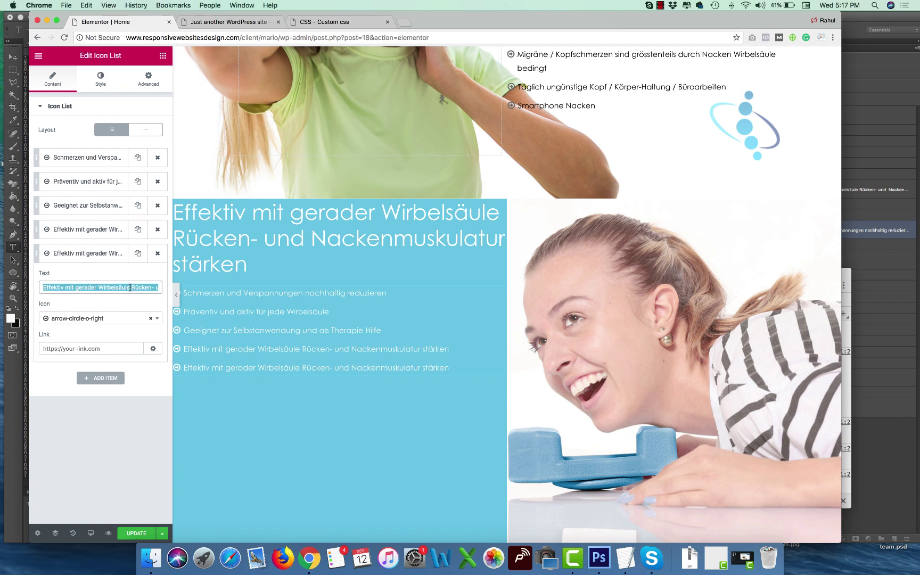
pyautogui.press('super+v')
# Add a sixth list item by duplication with the text "360° Kopfbewegung effektiveres Entspannen und Trainieren" copied from the Photoshop design.
pyautogui.press('super+Tab')
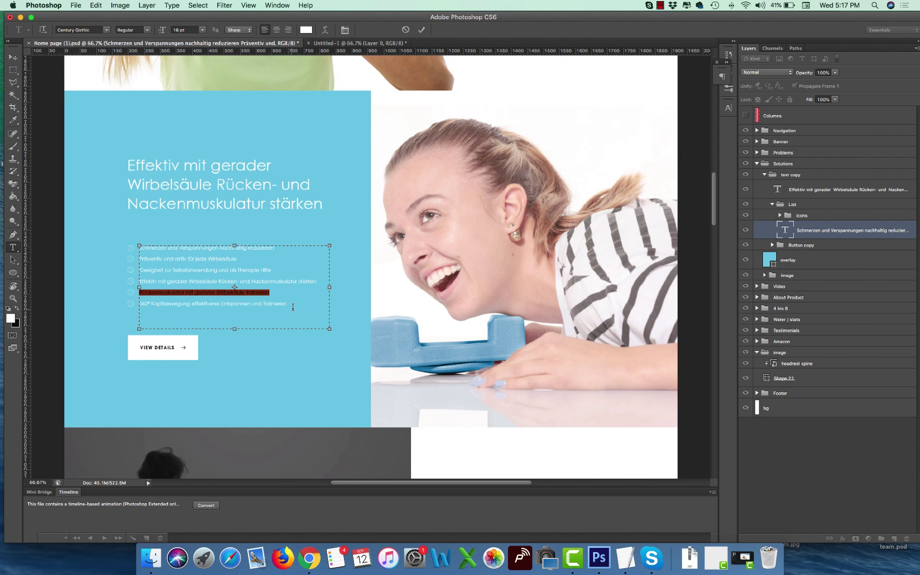
pyautogui.moveTo(293, 308); pyautogui.dragTo(134, 305)
pyautogui.press('super+Tab')
pyautogui.click(137, 253)
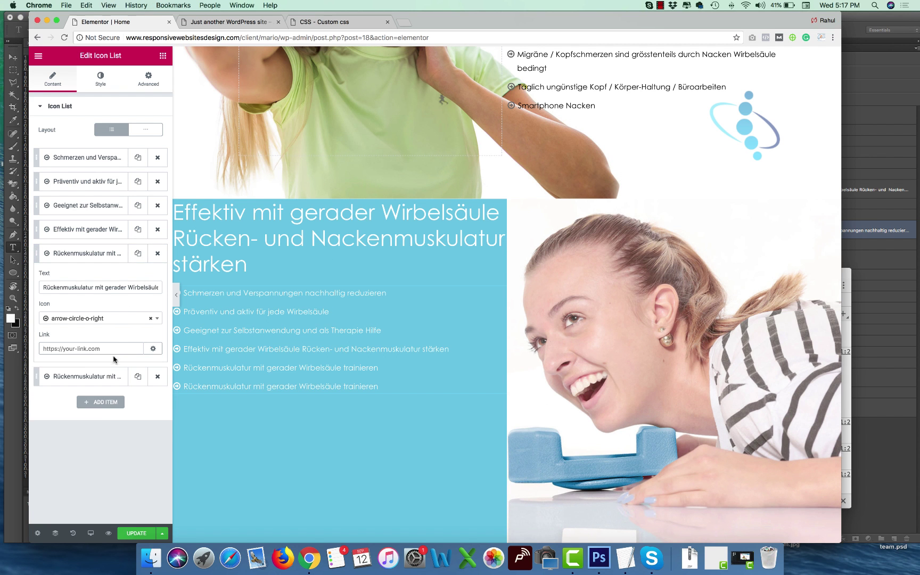
pyautogui.click(111, 376)
pyautogui.click(115, 309)
pyautogui.press('super+a')
pyautogui.press('super+v')
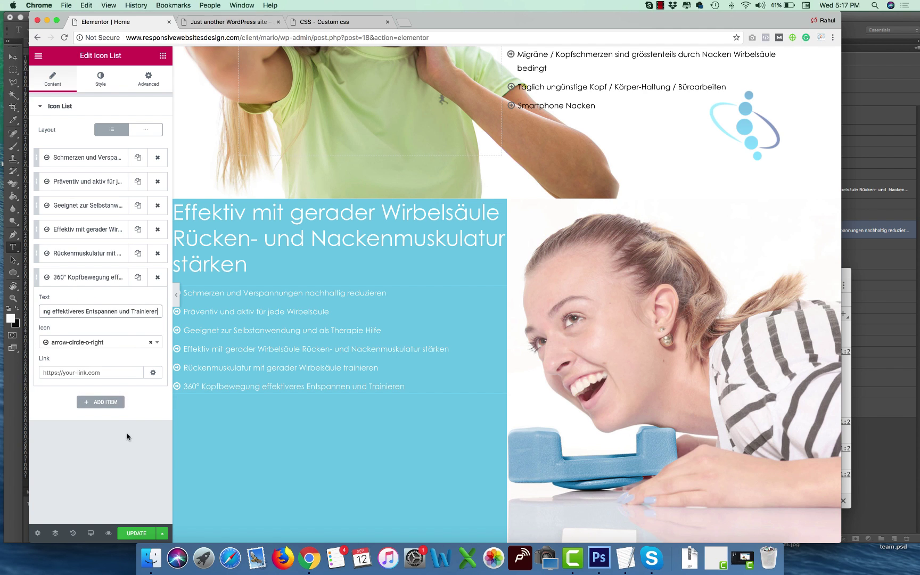
# Set the blue column's content position to Middle.
pyautogui.click(178, 205)
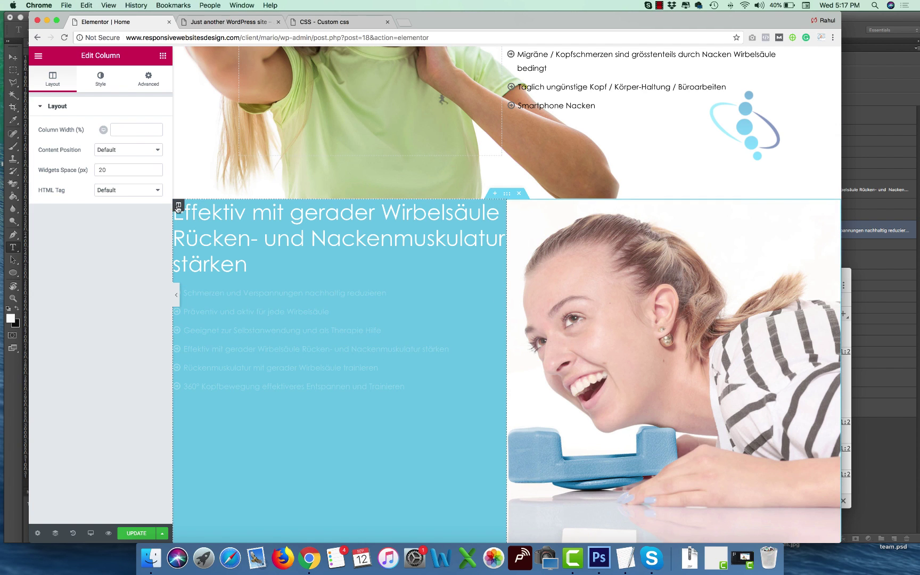
pyautogui.click(109, 150)
pyautogui.click(106, 167)
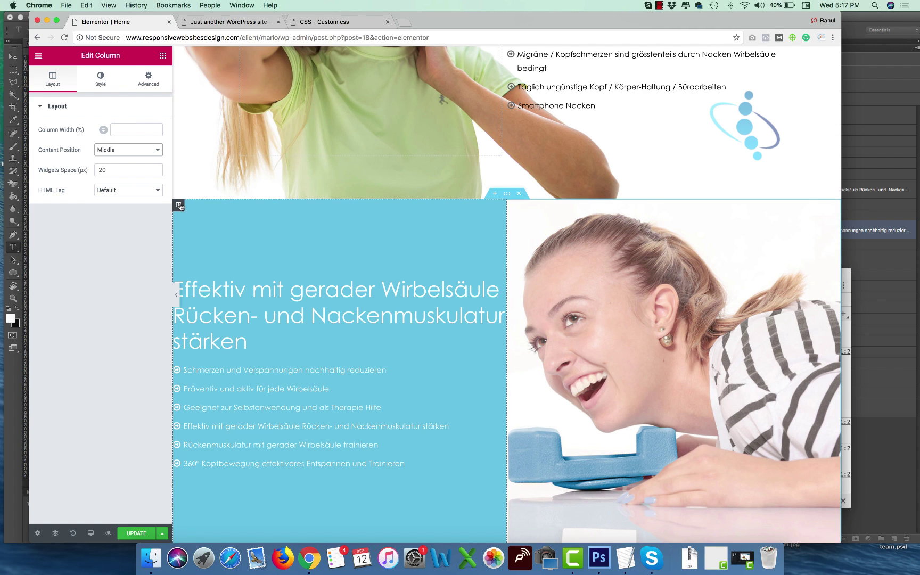
# Try a padding of 80 px on all sides of the blue column, with the left side unlinked and set to 122 px.
pyautogui.click(150, 80)
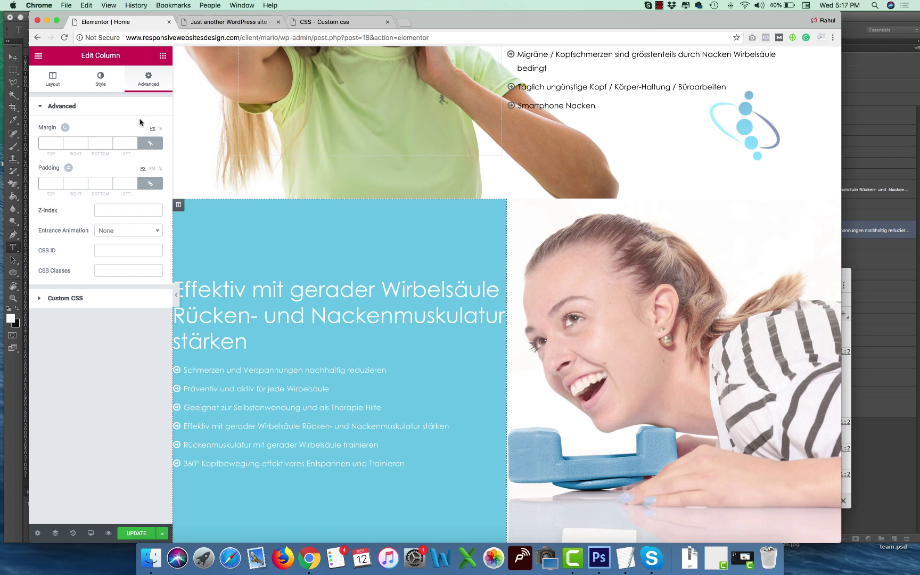
pyautogui.click(49, 183)
pyautogui.write('80')
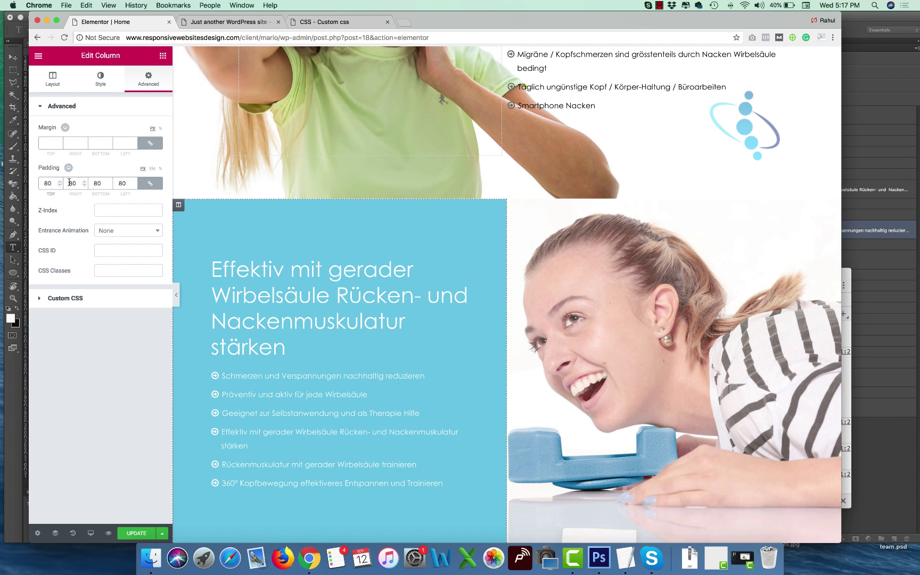
pyautogui.click(151, 184)
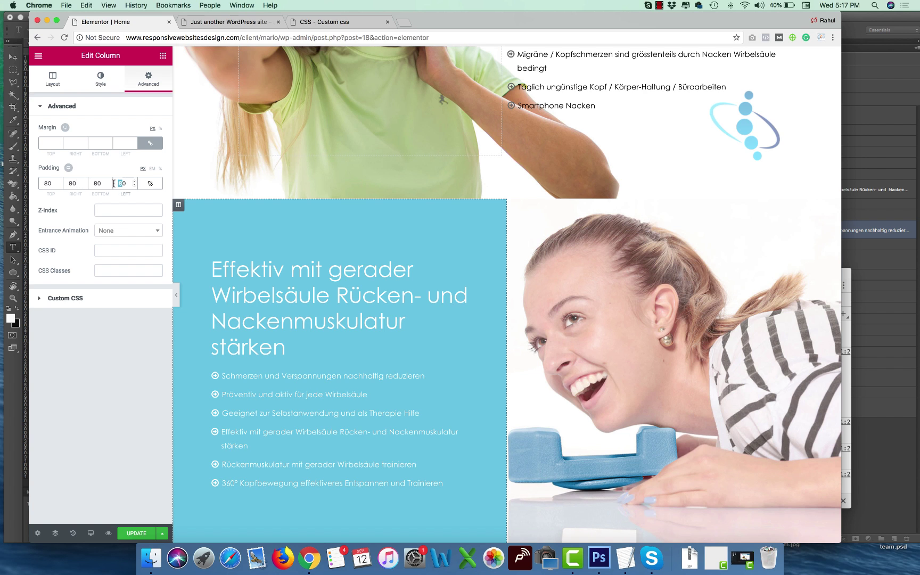
pyautogui.write('112')
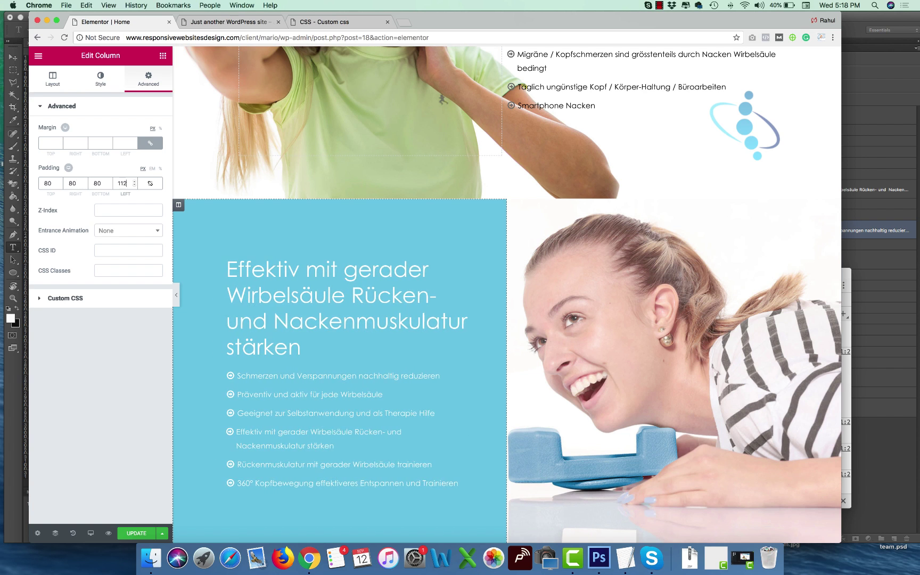
pyautogui.press('Up')
pyautogui.press('Up')
pyautogui.press('Up')
pyautogui.press('Up')
pyautogui.press('Up')
pyautogui.press('Up')
pyautogui.press('Up')
pyautogui.press('Up')
pyautogui.press('Up')
pyautogui.press('Up')
pyautogui.press('Up')
pyautogui.press('Up')
pyautogui.press('Up')
pyautogui.press('Down')
pyautogui.press('Down')
pyautogui.press('Down')
pyautogui.press('Down')
pyautogui.press('Down')
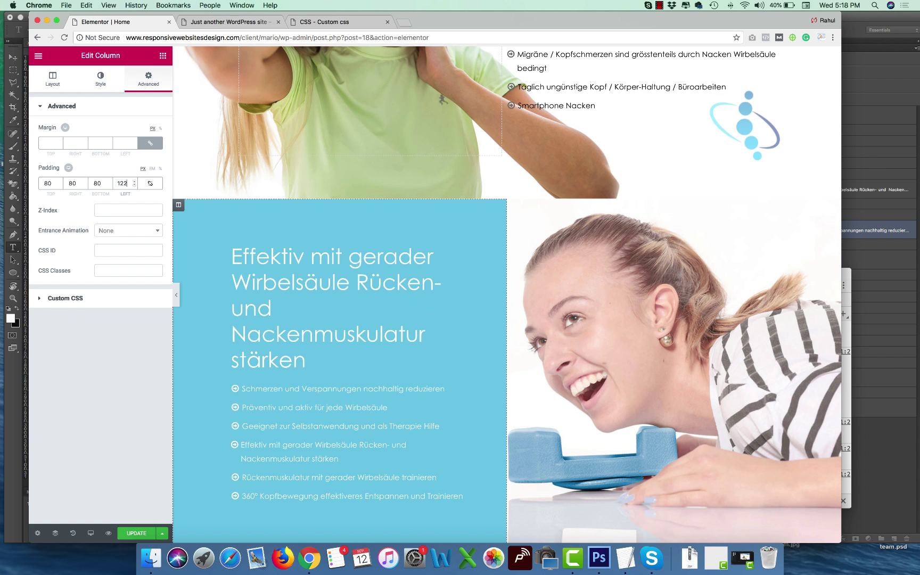
# Switch the blue column's padding unit to percent and set all four sides to 10%.
pyautogui.click(159, 169)
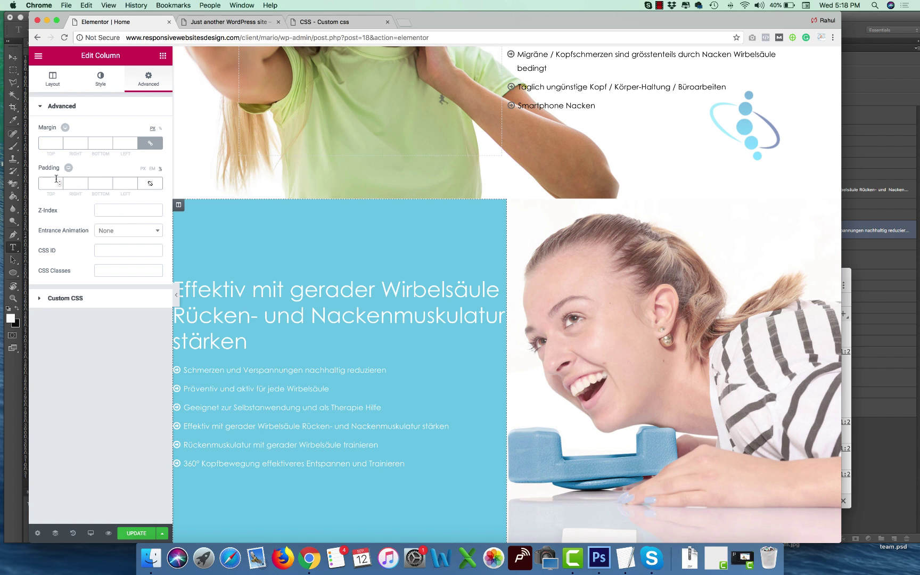
pyautogui.click(52, 183)
pyautogui.write('20')
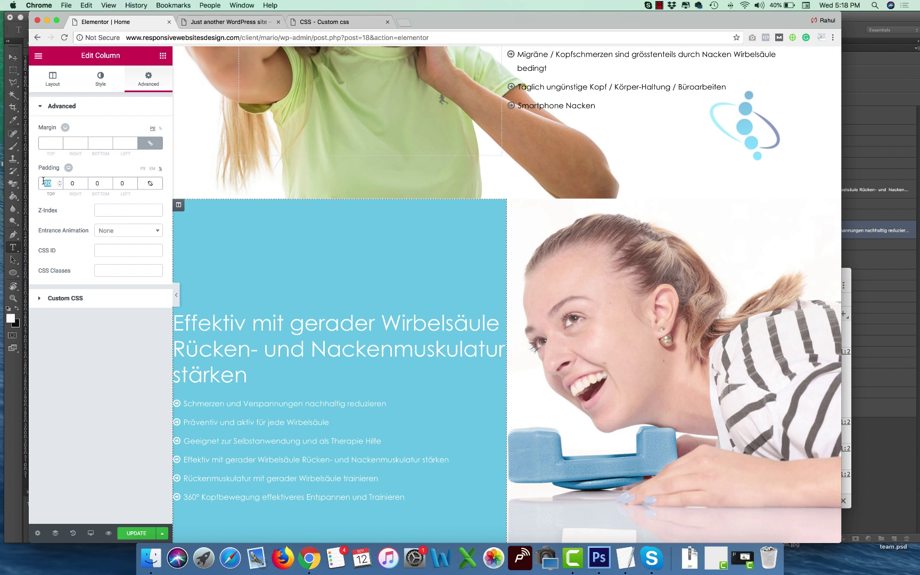
pyautogui.write('10')
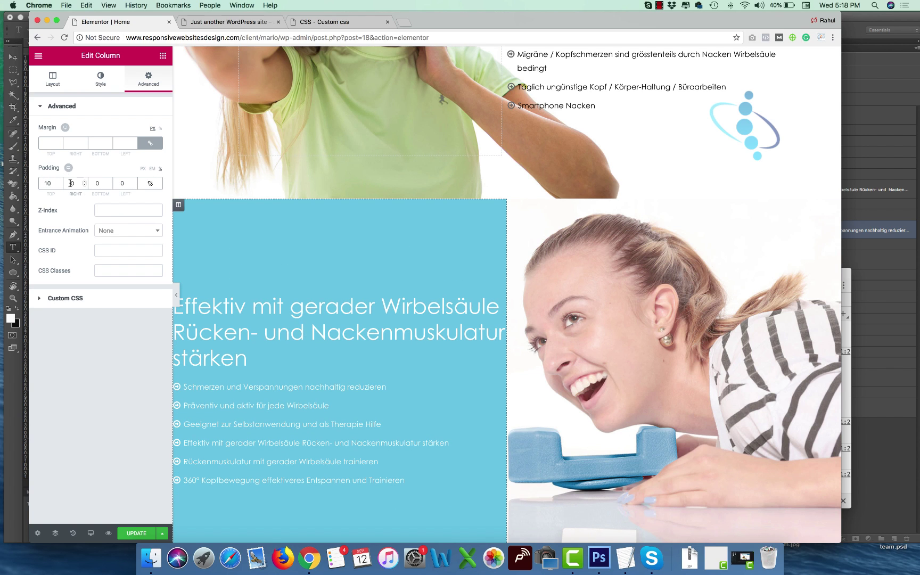
pyautogui.write('1')
pyautogui.click(95, 184)
pyautogui.write('1')
pyautogui.click(120, 183)
pyautogui.write('1')
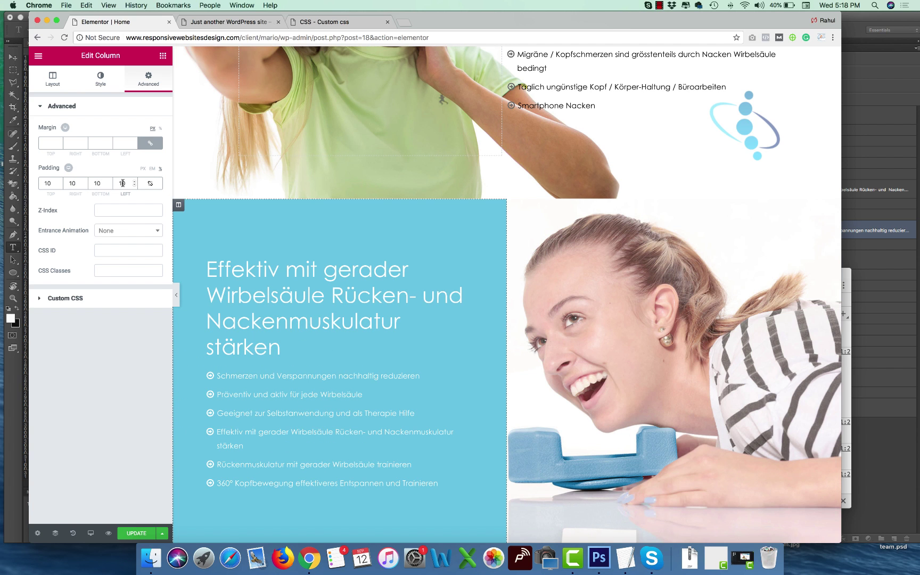
# Compare the text indent with the Photoshop design and set the blue column's left padding to 18%.
pyautogui.press('super+Tab')
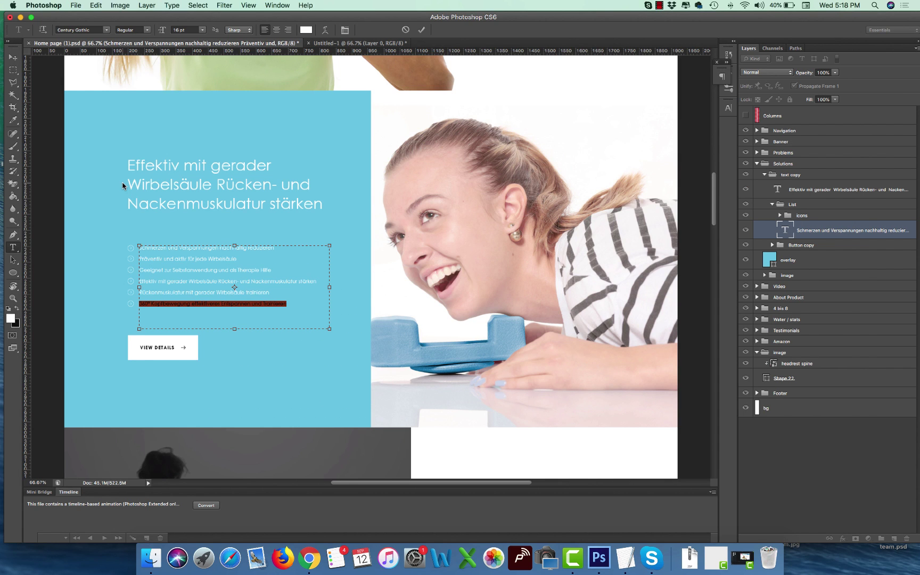
pyautogui.press('super+Tab')
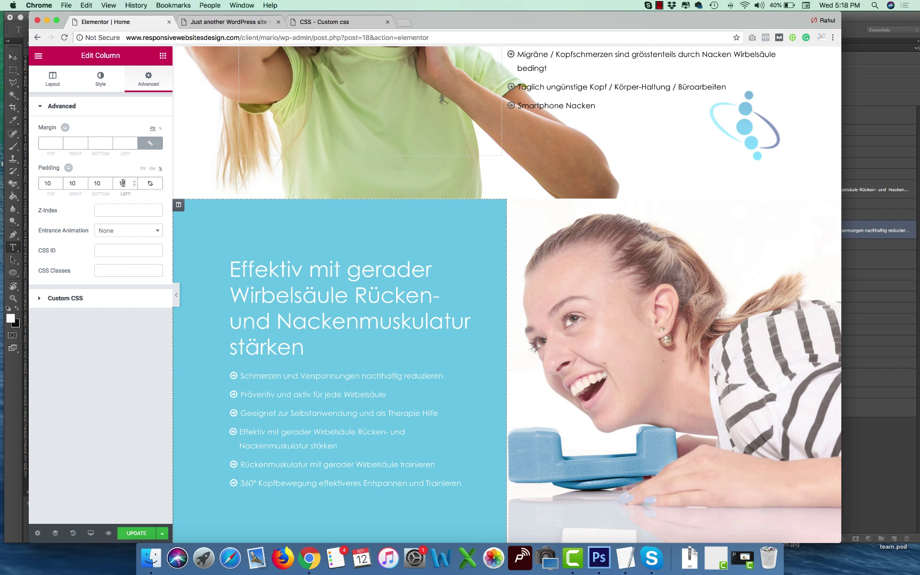
pyautogui.write('8')
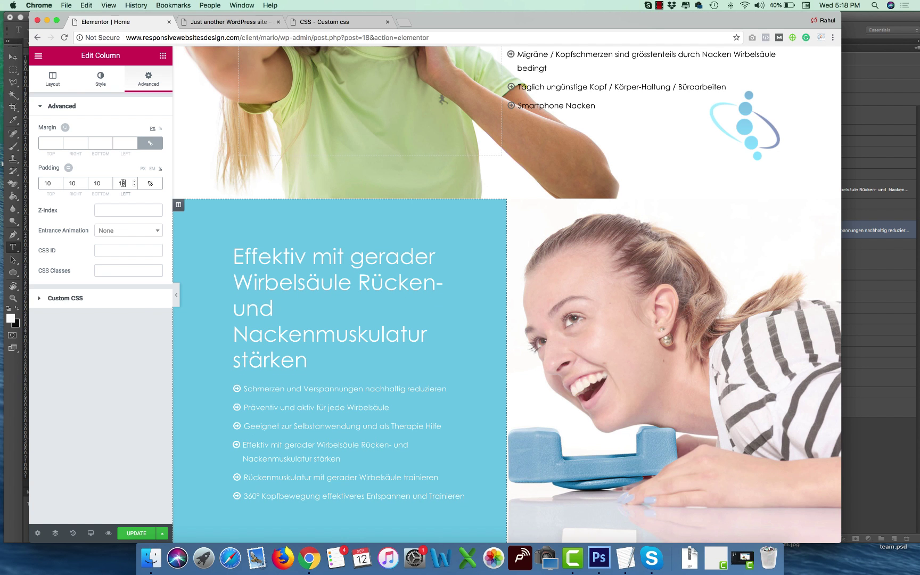
# Set the blue column heading's bottom margin to 70 px and update the page.
pyautogui.click(285, 364)
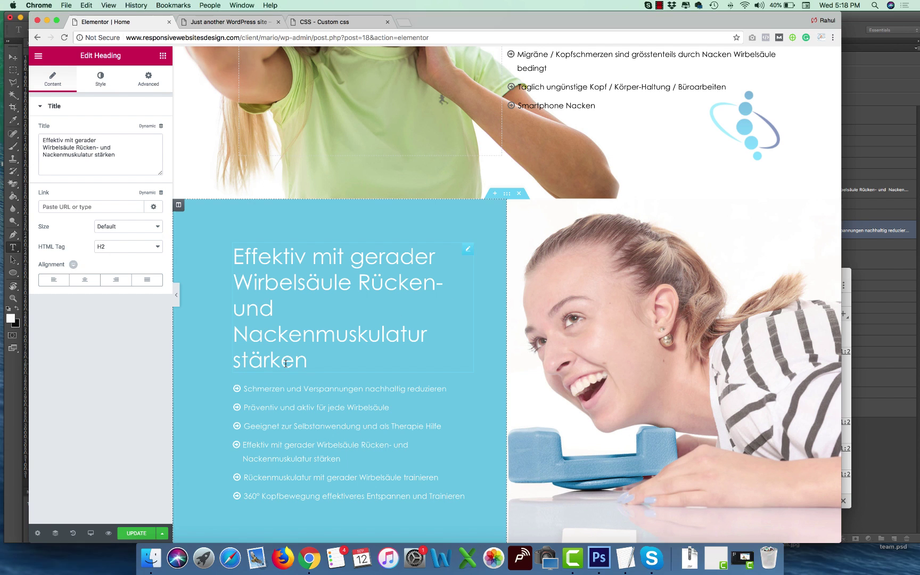
pyautogui.click(149, 79)
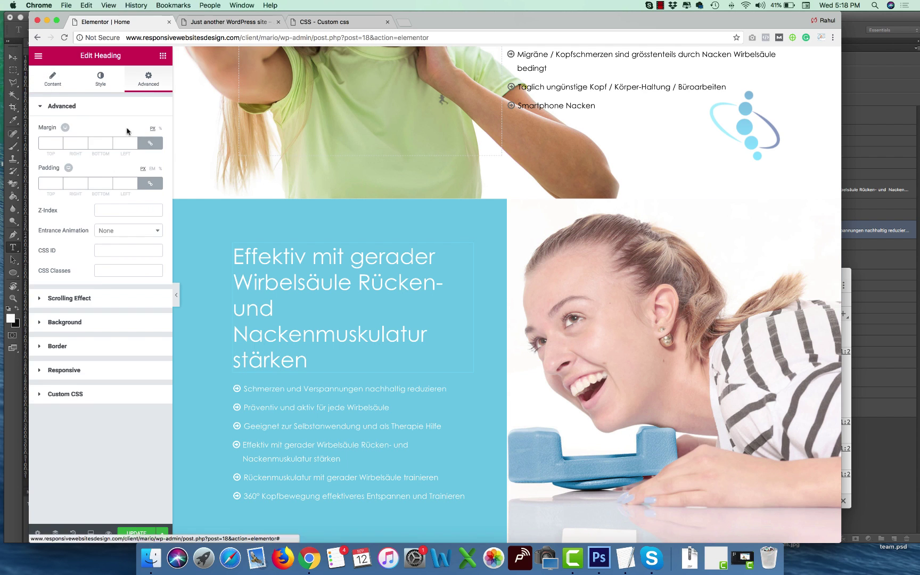
pyautogui.click(91, 143)
pyautogui.write('7')
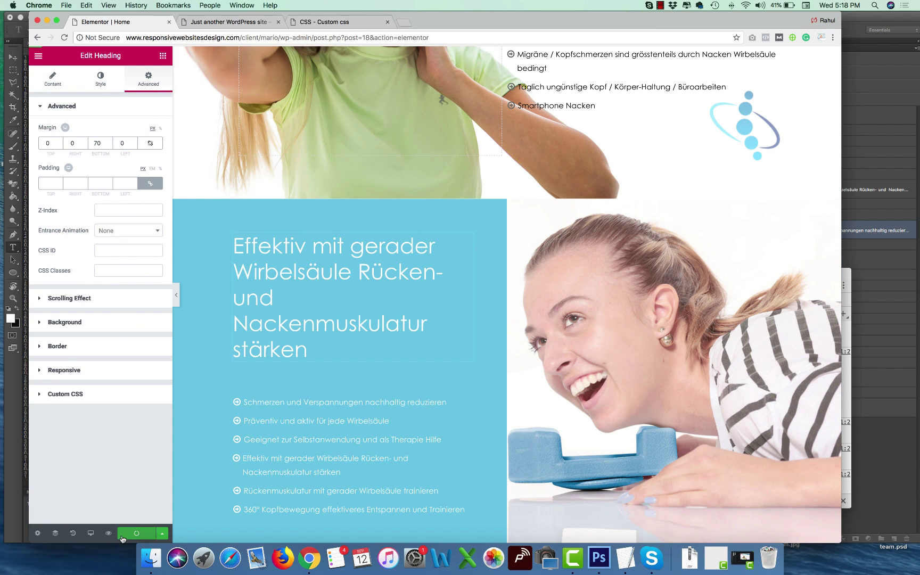
# Check the solutions section on the refreshed preview page, showing its text in the original German instead of the translation.
pyautogui.click(237, 21)
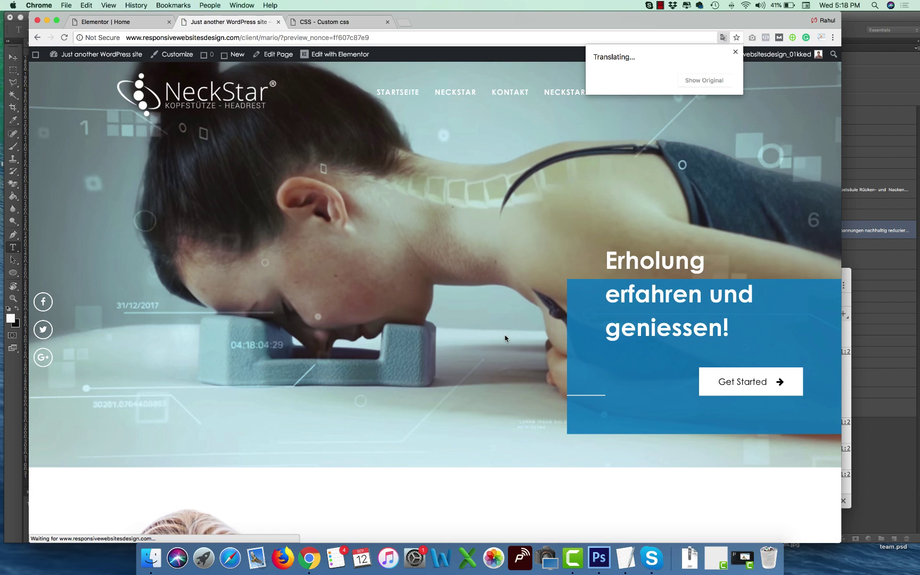
pyautogui.scroll(-15, 506, 339)
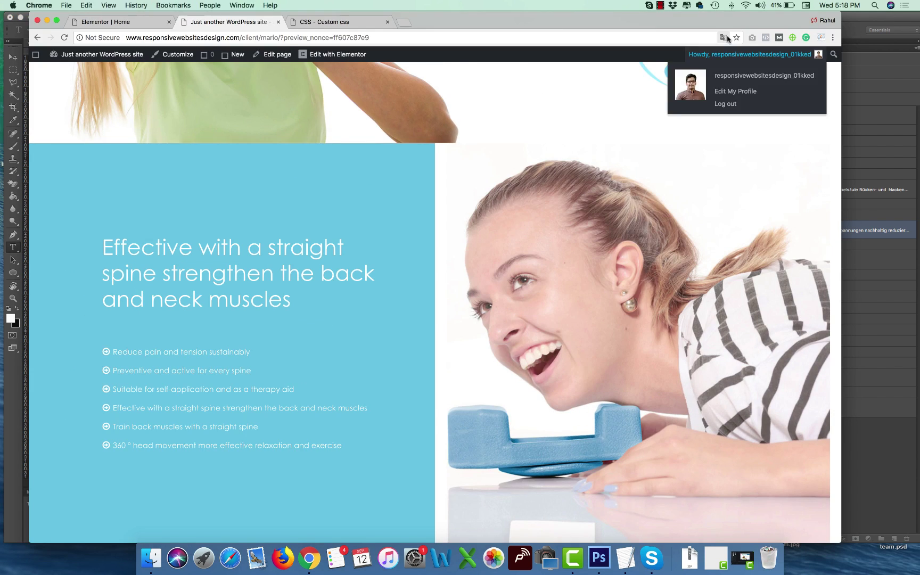
pyautogui.click(724, 38)
pyautogui.click(656, 80)
pyautogui.press('super+Tab')
# Switch to Photoshop, hide its panels and examine the solutions section's spacing and button in the design.
pyautogui.press('super+Tab')
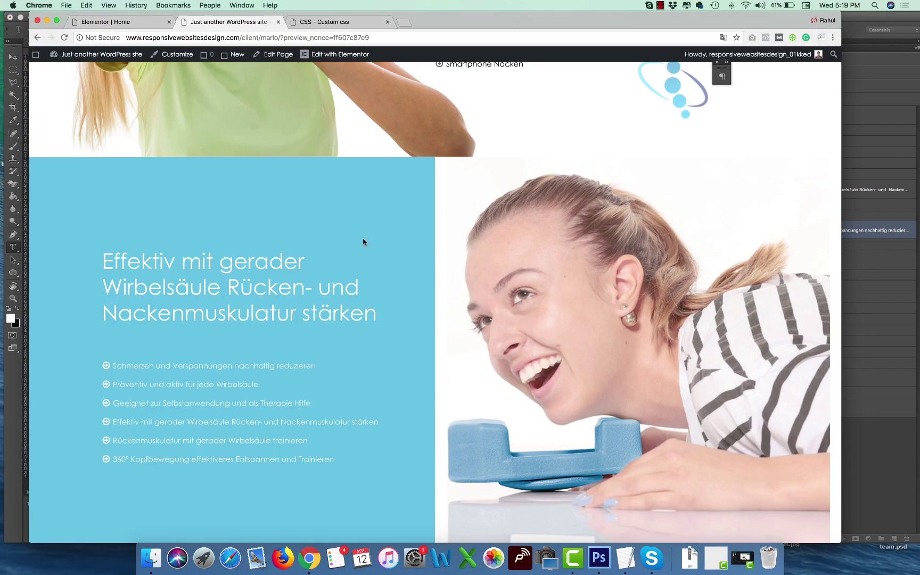
pyautogui.press('super+Tab')
pyautogui.press('Tab')
pyautogui.scroll(-5, 363, 238)
pyautogui.hscroll(1, 364, 238)
pyautogui.scroll(4, 363, 238)
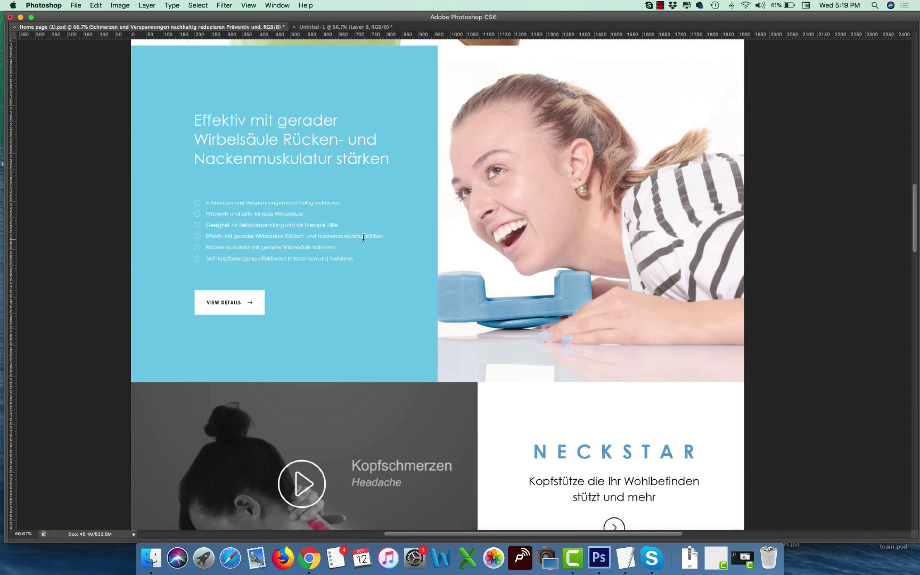
# Switch to Chrome and compare the solutions section on the preview page with the Photoshop design.
pyautogui.press('Tab')
pyautogui.press('super+Tab')
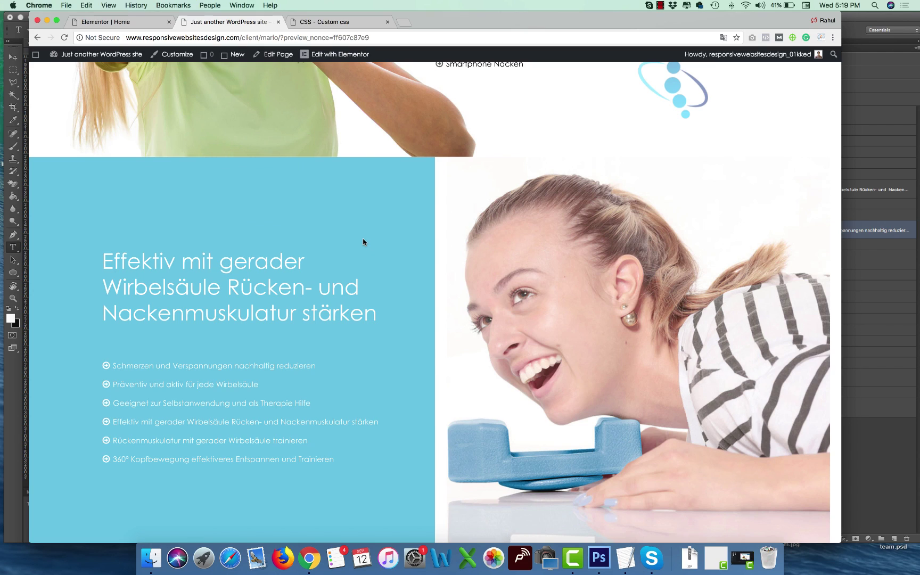
pyautogui.scroll(-1, 363, 242)
pyautogui.scroll(15, 363, 242)
pyautogui.scroll(-14, 364, 242)
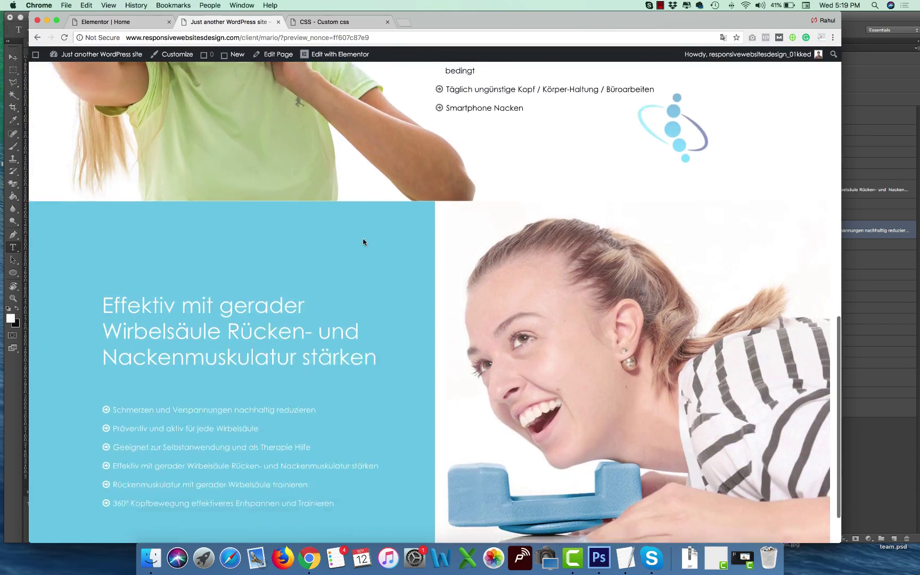
pyautogui.scroll(-2, 363, 243)
pyautogui.press('super+Tab')
pyautogui.press('super+Tab')
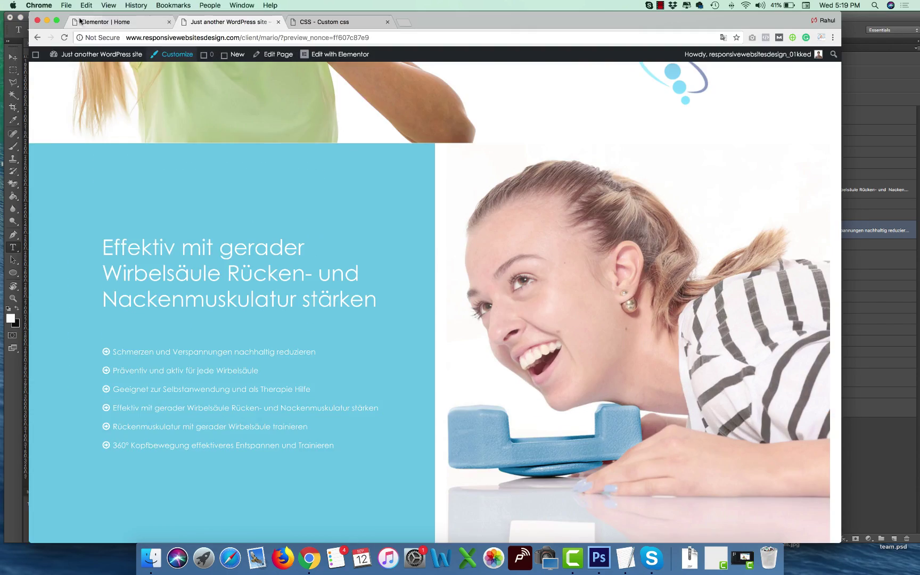
# Copy the hero banner's Get Started button and paste it below the list in the solutions section's blue column.
pyautogui.click(79, 21)
pyautogui.scroll(2, 515, 176)
pyautogui.scroll(15, 507, 199)
pyautogui.rightClick(729, 194)
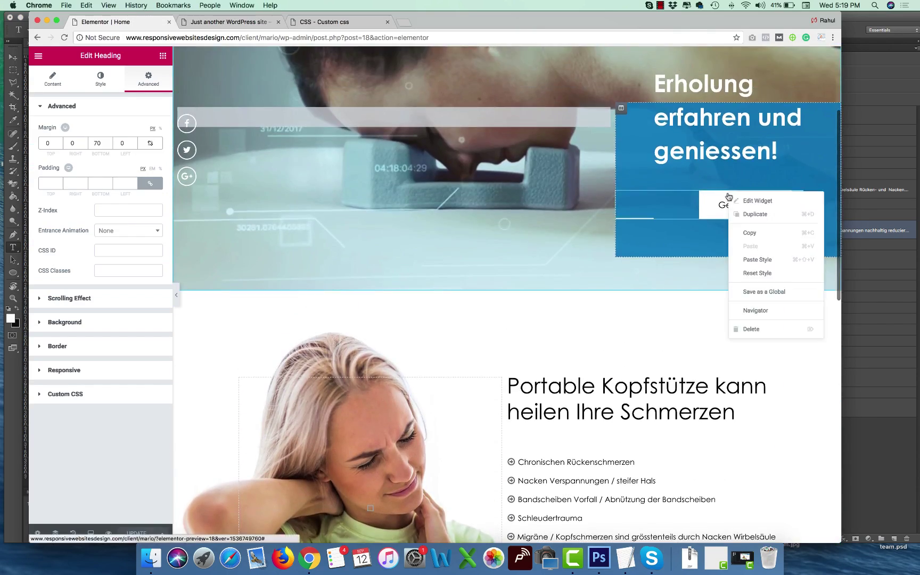
pyautogui.click(458, 307)
pyautogui.scroll(-12, 458, 306)
pyautogui.scroll(-8, 458, 306)
pyautogui.rightClick(378, 364)
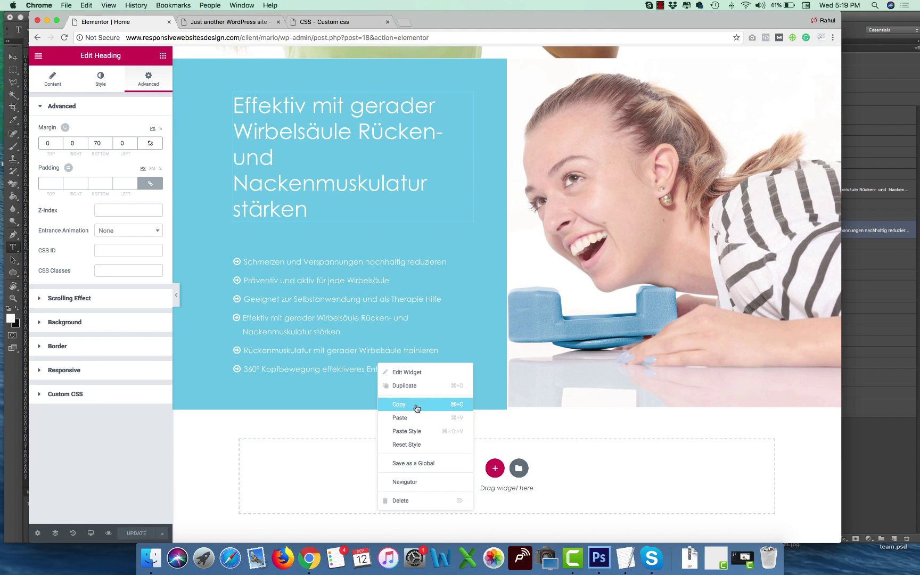
pyautogui.click(406, 418)
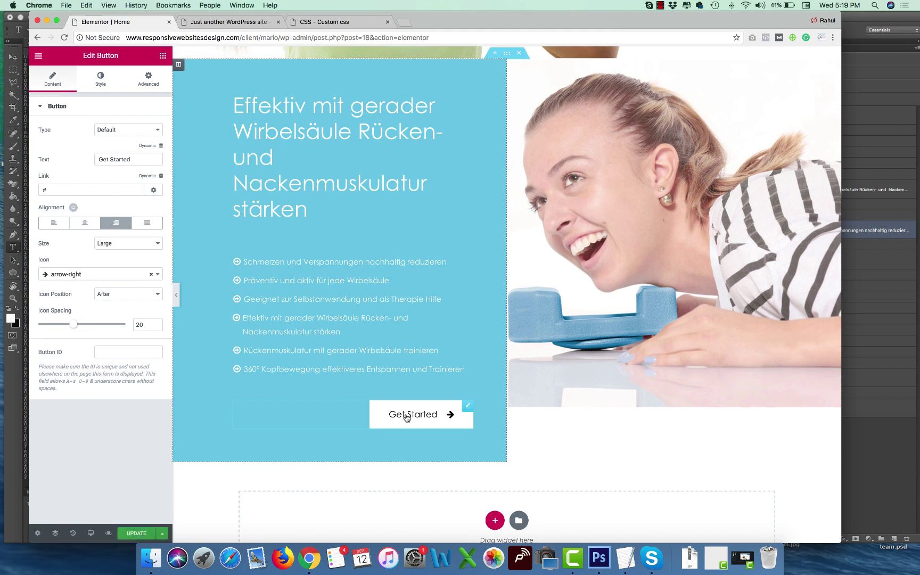
# Left-align the pasted button and change its text to VIEW DETAILS.
pyautogui.click(45, 227)
pyautogui.press('super+Tab')
pyautogui.press('super+Tab')
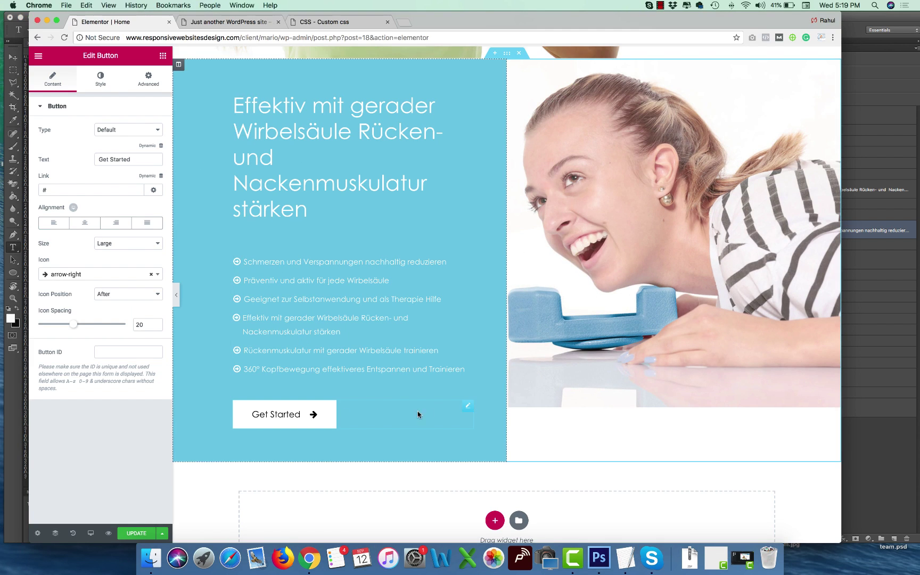
pyautogui.write('VIEW DETAILS')
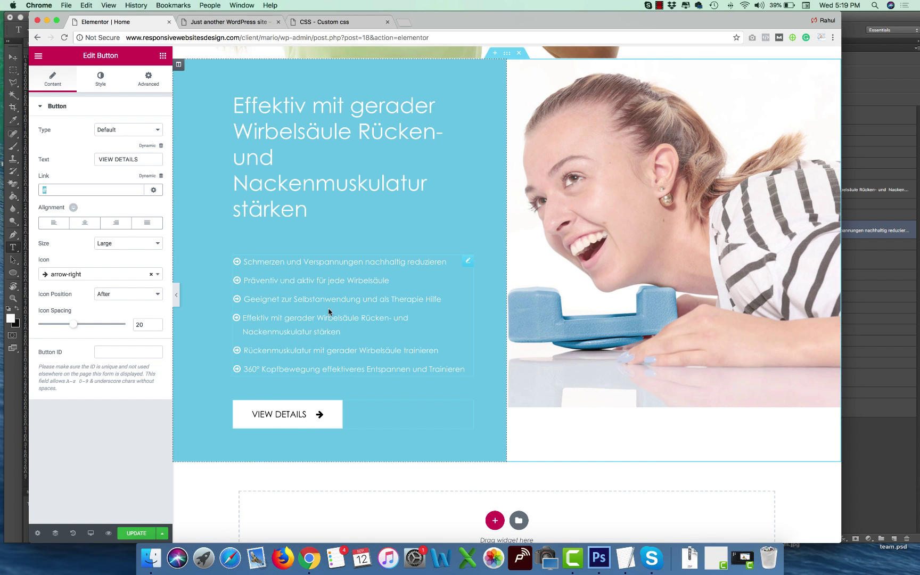
# Switch to Photoshop and examine the character settings of the VIEW DETAILS button text in the design.
pyautogui.press('super+Tab')
pyautogui.click(163, 318)
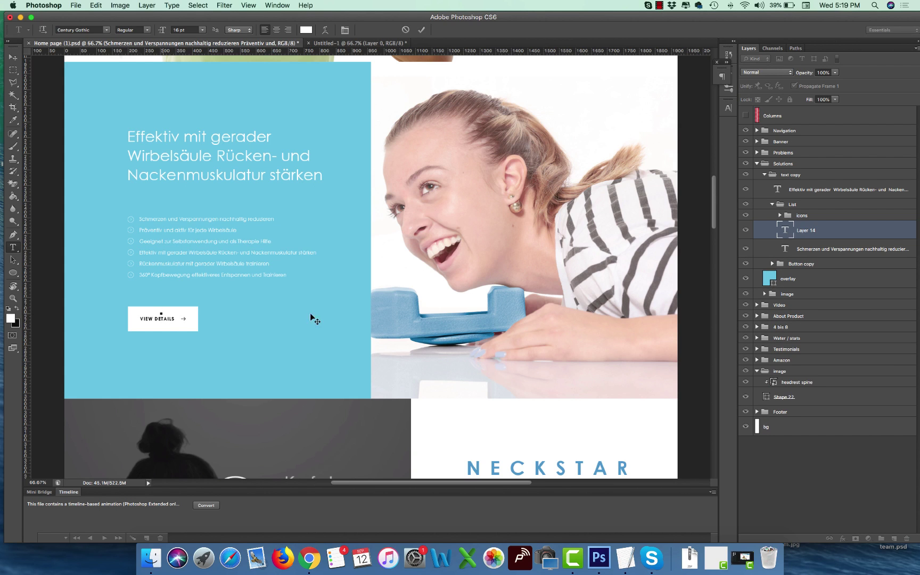
pyautogui.press('Escape')
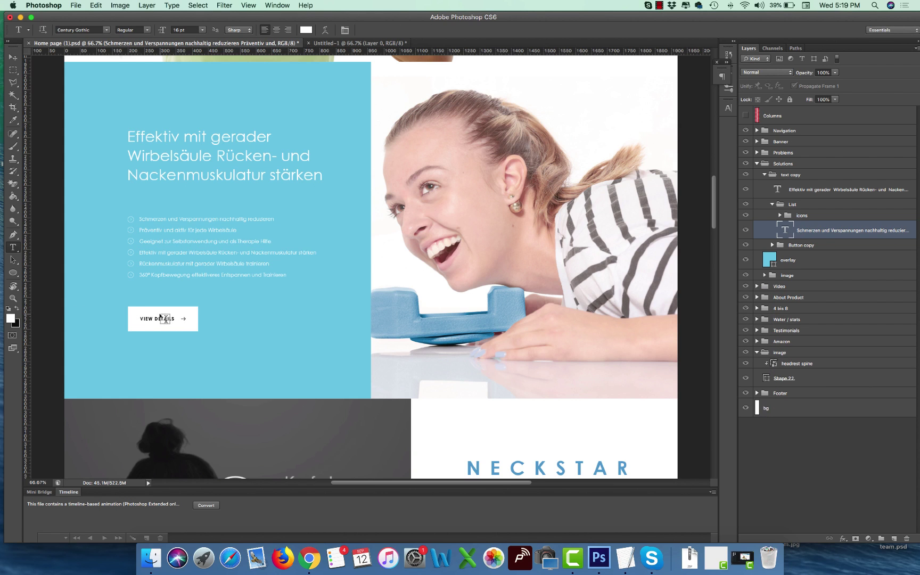
pyautogui.click(814, 246)
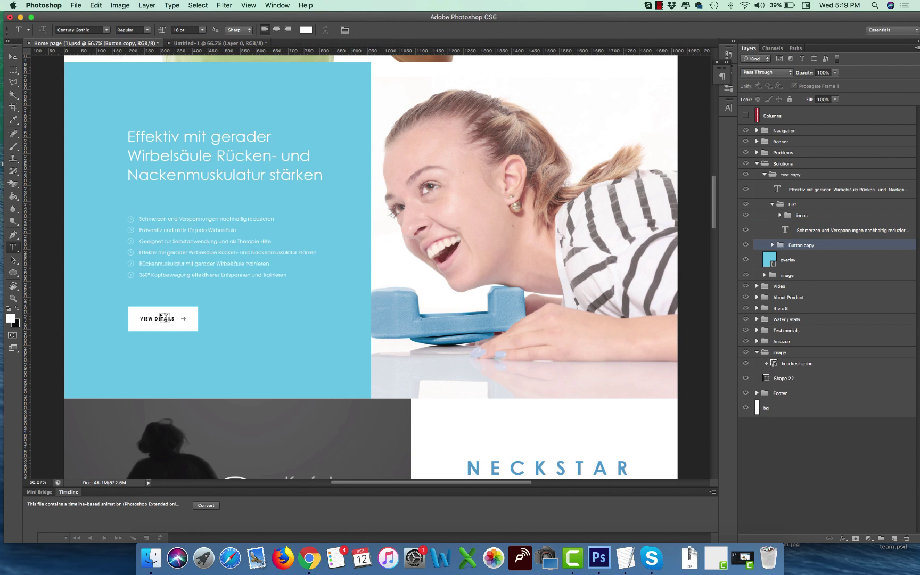
pyautogui.press('super+plus')
pyautogui.press('super+plus')
pyautogui.moveTo(146, 312); pyautogui.dragTo(483, 287)
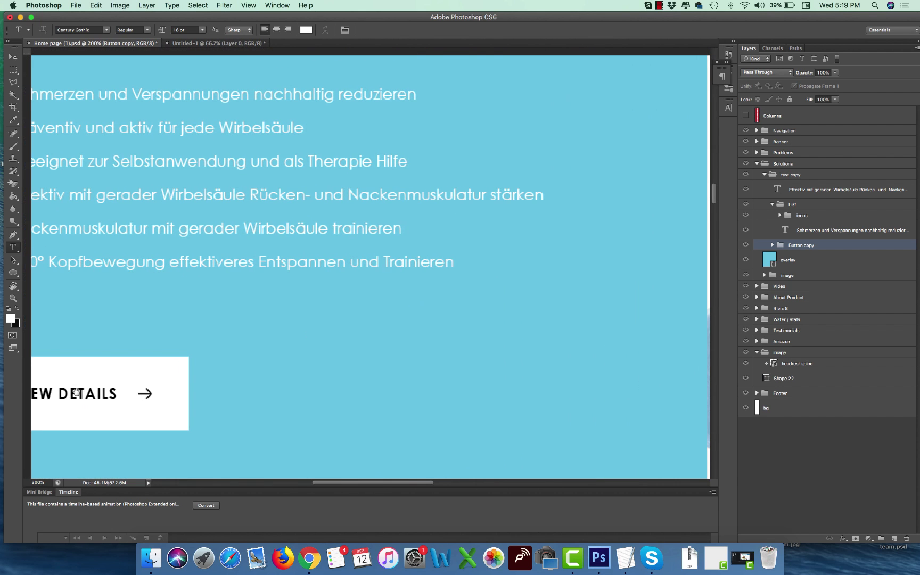
pyautogui.click(77, 394)
pyautogui.click(728, 109)
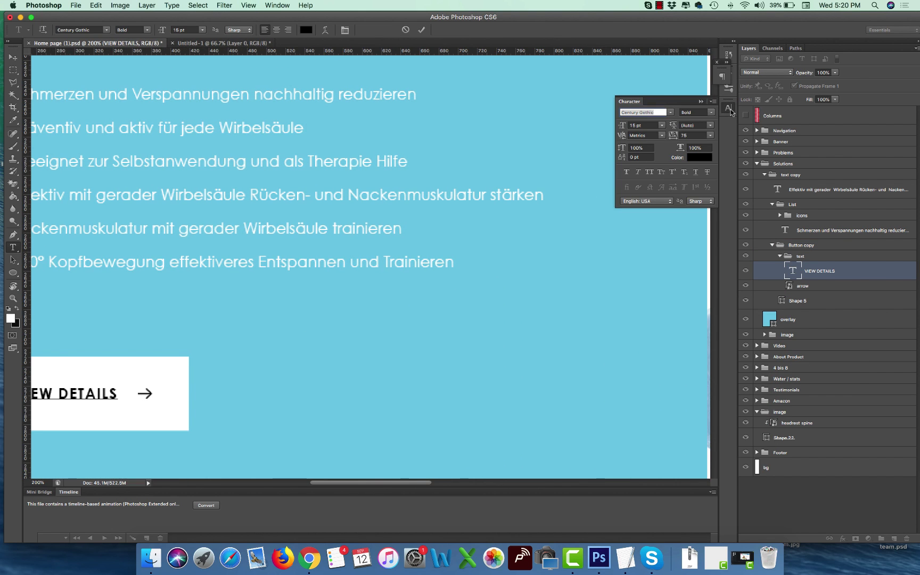
# Return to the Elementor page in Chrome, set the VIEW DETAILS button's letter spacing to 2 and update the page.
pyautogui.press('super+Tab')
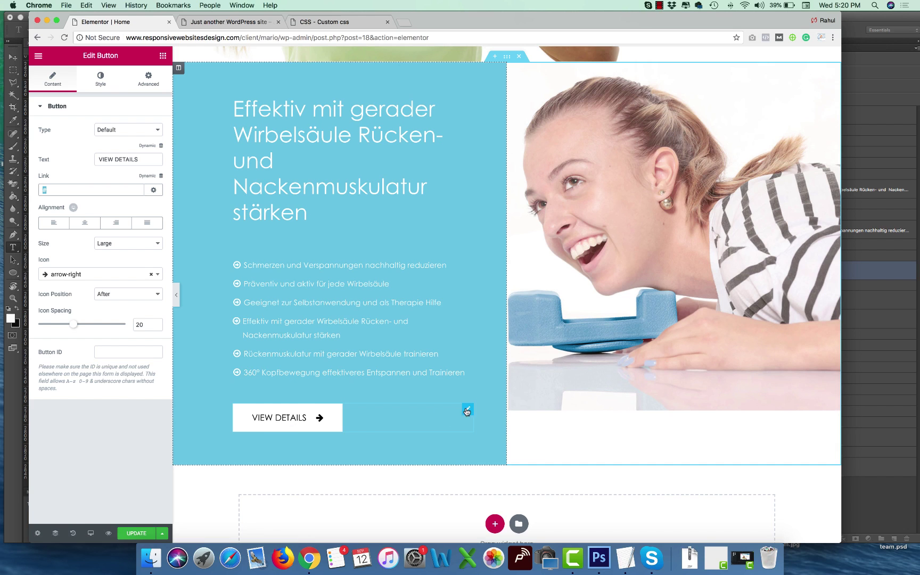
pyautogui.click(100, 84)
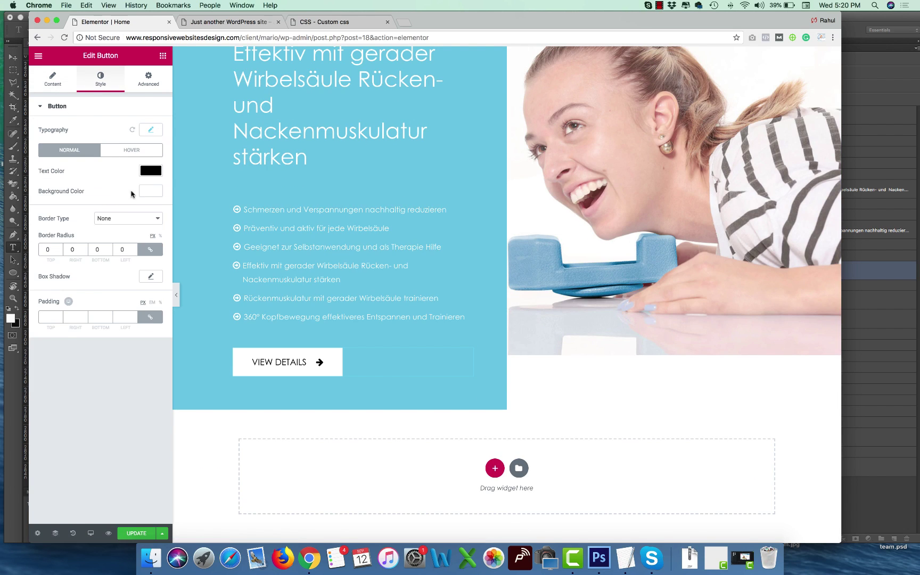
pyautogui.click(149, 128)
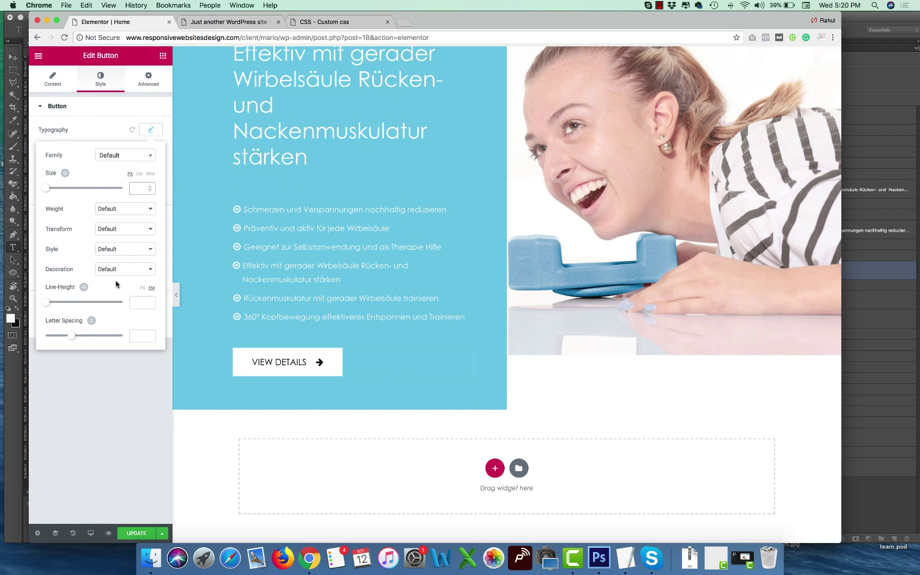
pyautogui.moveTo(72, 339); pyautogui.dragTo(83, 339)
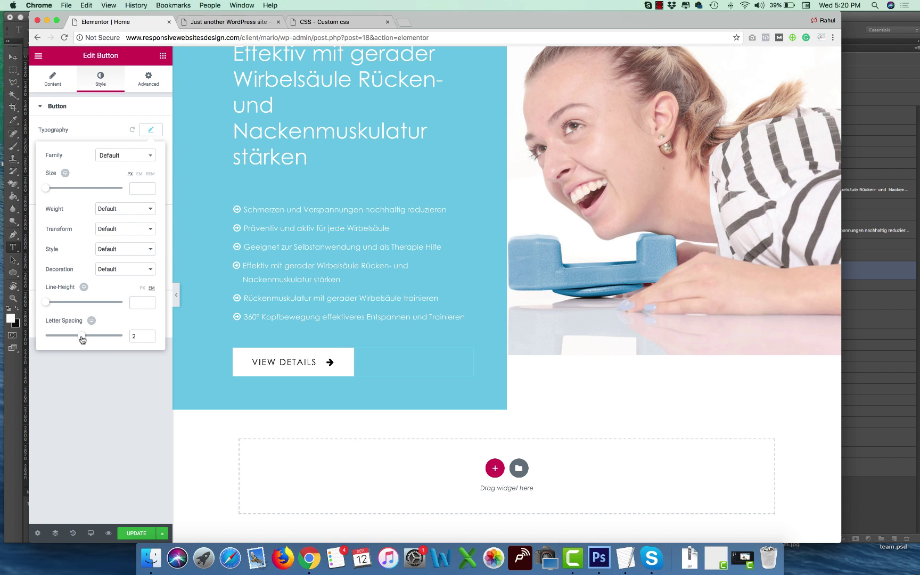
pyautogui.click(134, 537)
# Set the hero banner's Get Started button letter spacing to 2, update the page and check the preview in original German.
pyautogui.scroll(15, 600, 384)
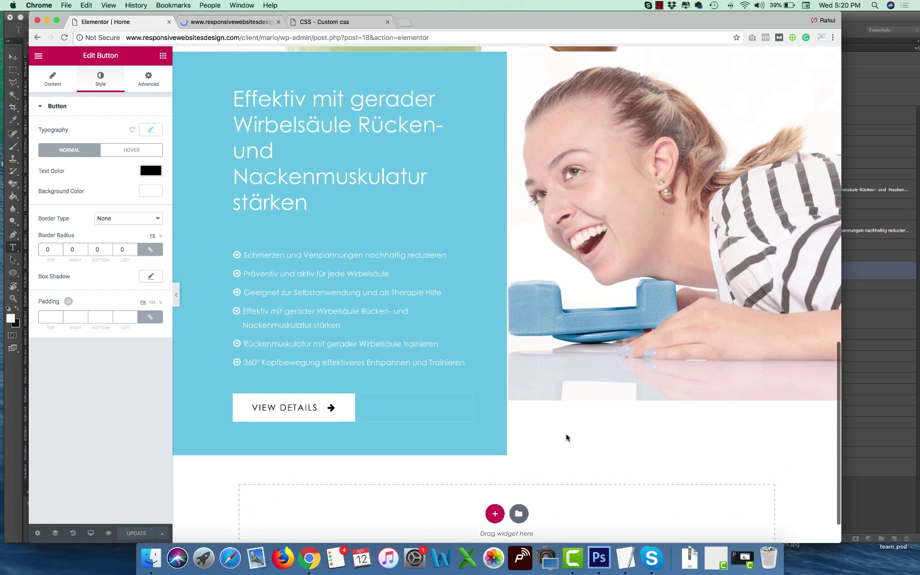
pyautogui.scroll(5, 611, 381)
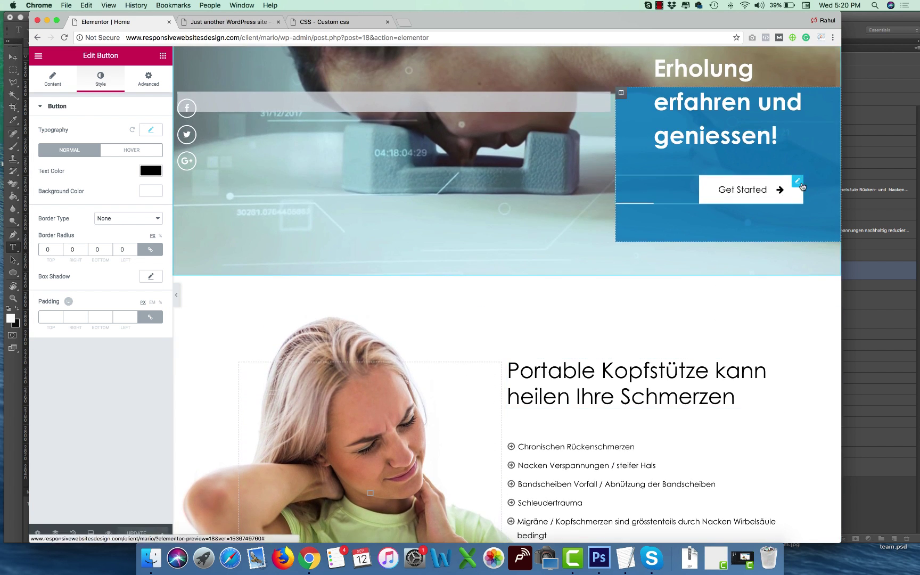
pyautogui.click(797, 184)
pyautogui.click(101, 80)
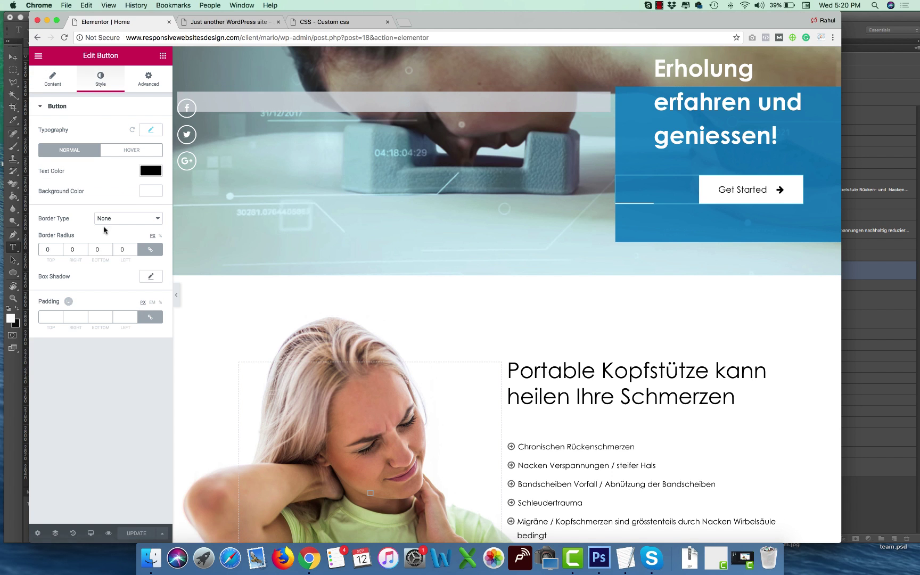
pyautogui.click(151, 129)
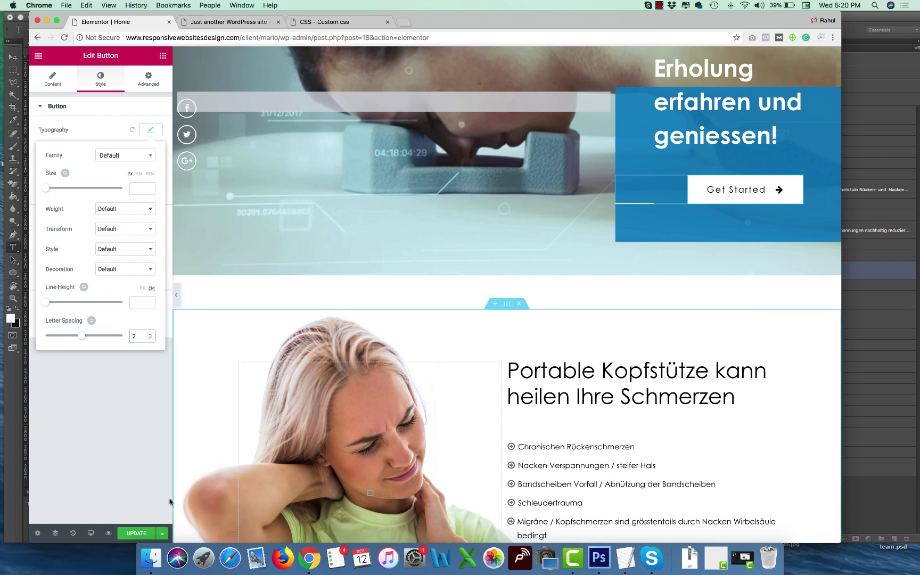
pyautogui.click(108, 533)
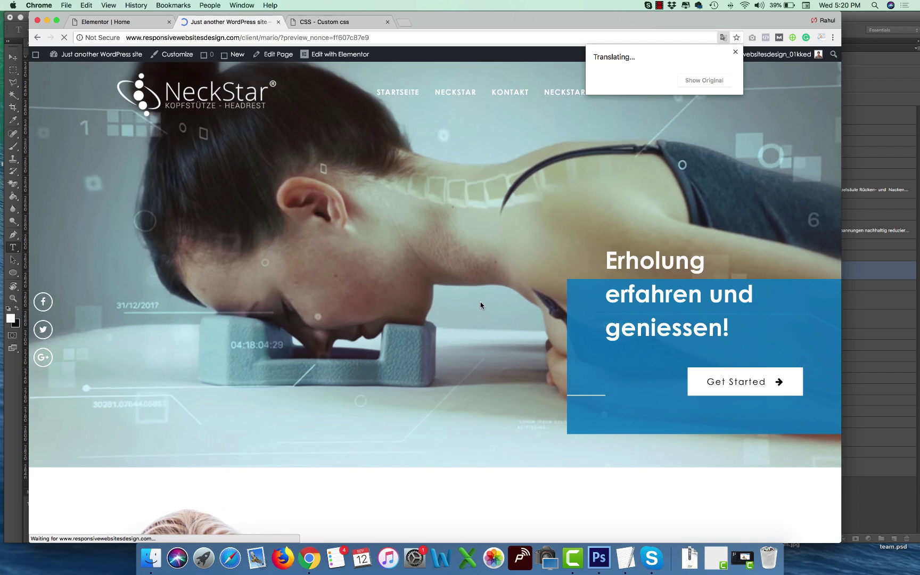
pyautogui.click(653, 83)
pyautogui.scroll(-15, 678, 308)
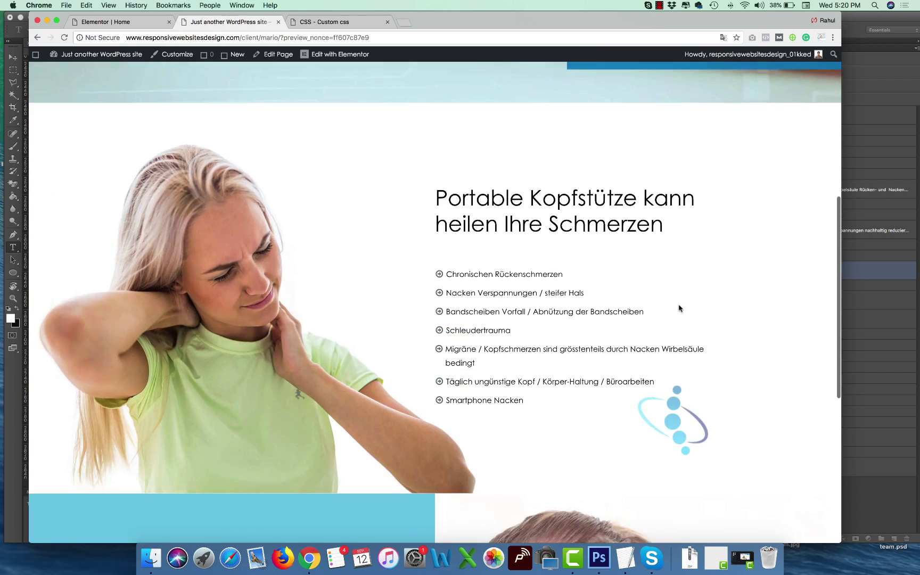
# Set the VIEW DETAILS button's top margin to 70 px in Elementor and update the page.
pyautogui.click(88, 22)
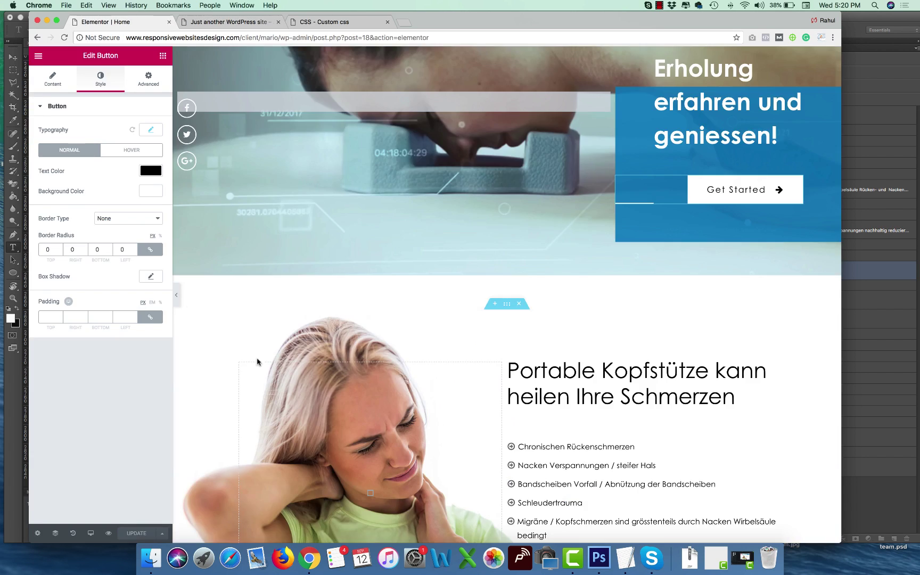
pyautogui.scroll(-8, 351, 373)
pyautogui.click(468, 353)
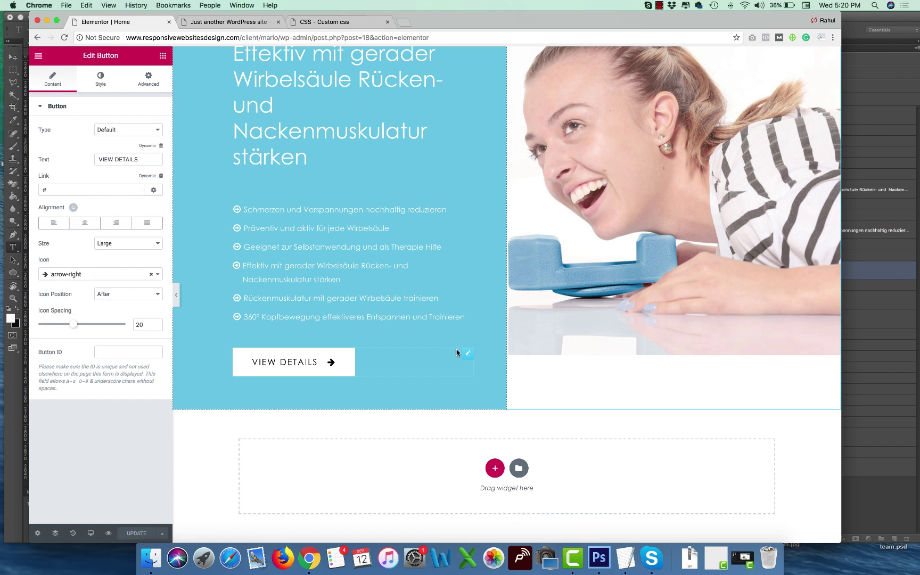
pyautogui.click(148, 79)
pyautogui.write('70')
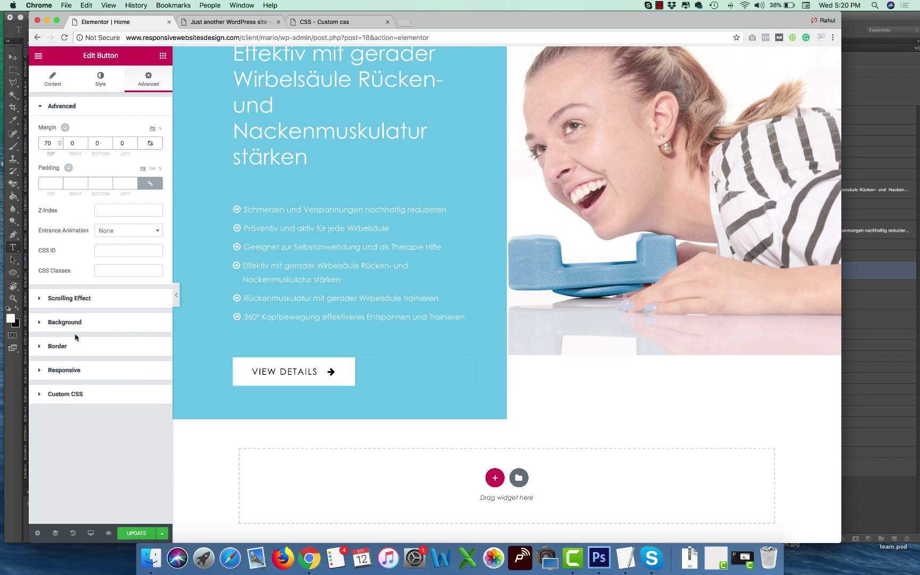
pyautogui.click(146, 536)
# Reload the preview page and compare the solutions section's button and spacing with the Photoshop design.
pyautogui.click(239, 22)
pyautogui.press('super+r')
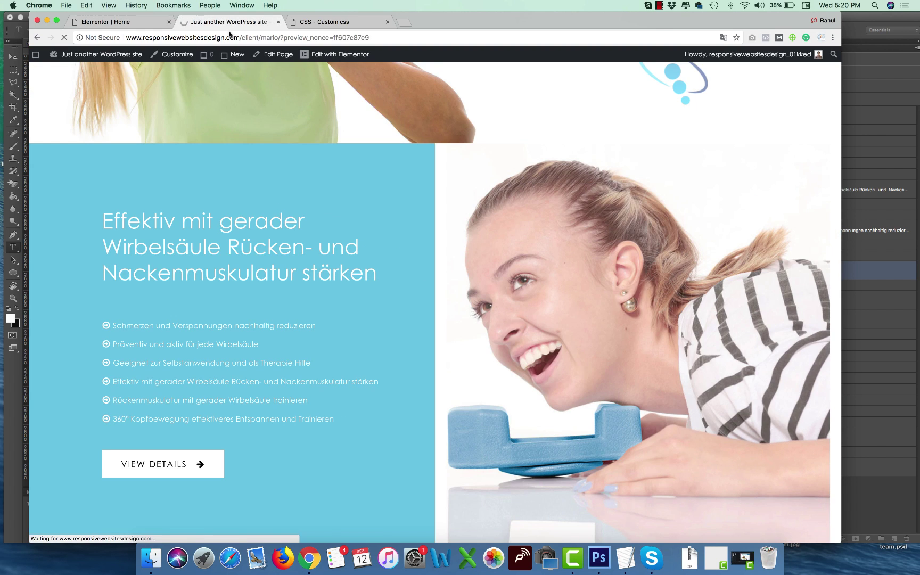
pyautogui.scroll(-10, 317, 318)
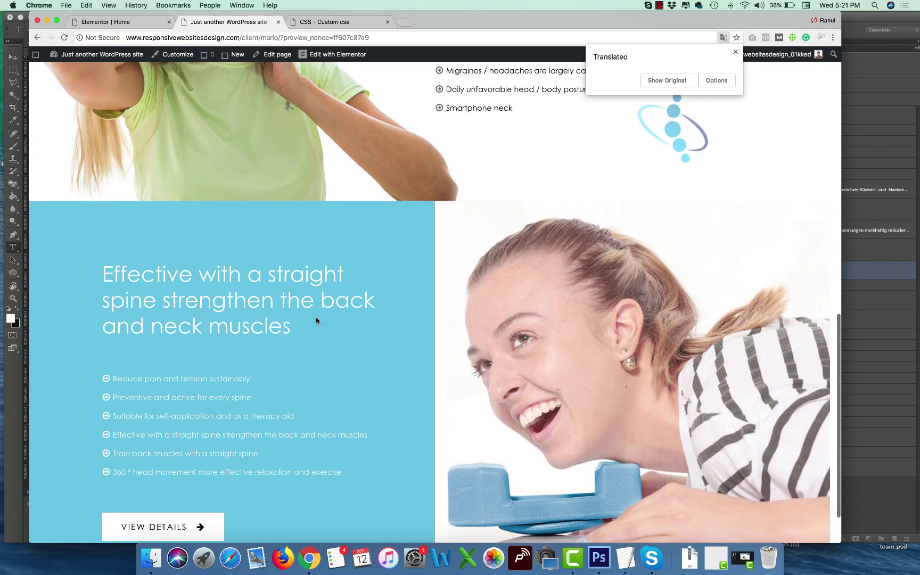
pyautogui.press('super+Tab')
pyautogui.press('super+minus')
pyautogui.press('super+minus')
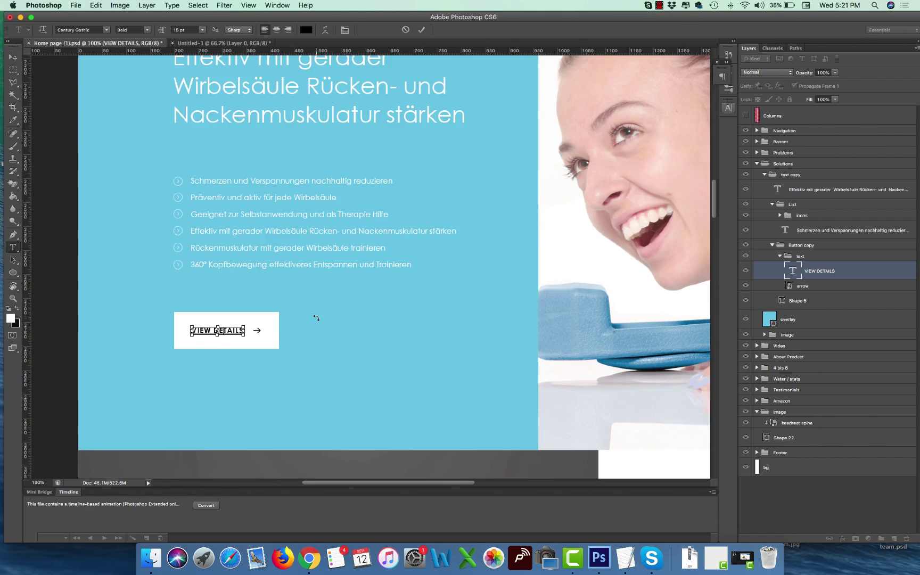
pyautogui.press('super+Tab')
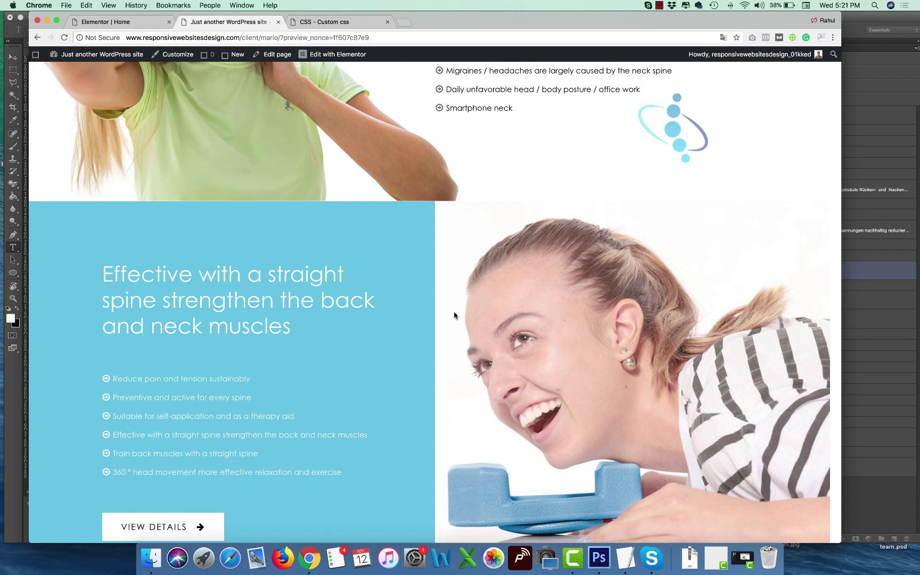
pyautogui.scroll(5, 454, 315)
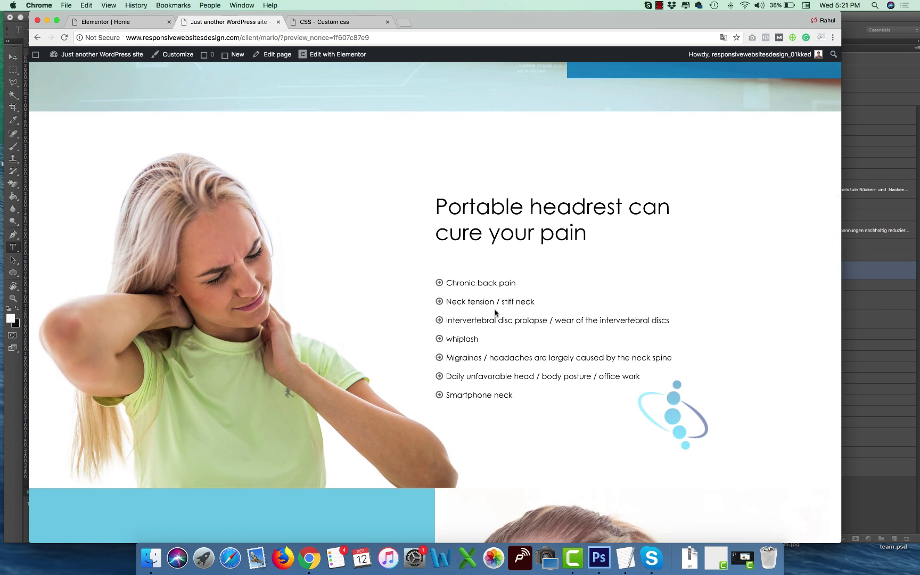
# Set the bottom padding of the text column beside the neck-pain photo to 120 px and return to the preview page.
pyautogui.click(114, 21)
pyautogui.scroll(5, 644, 227)
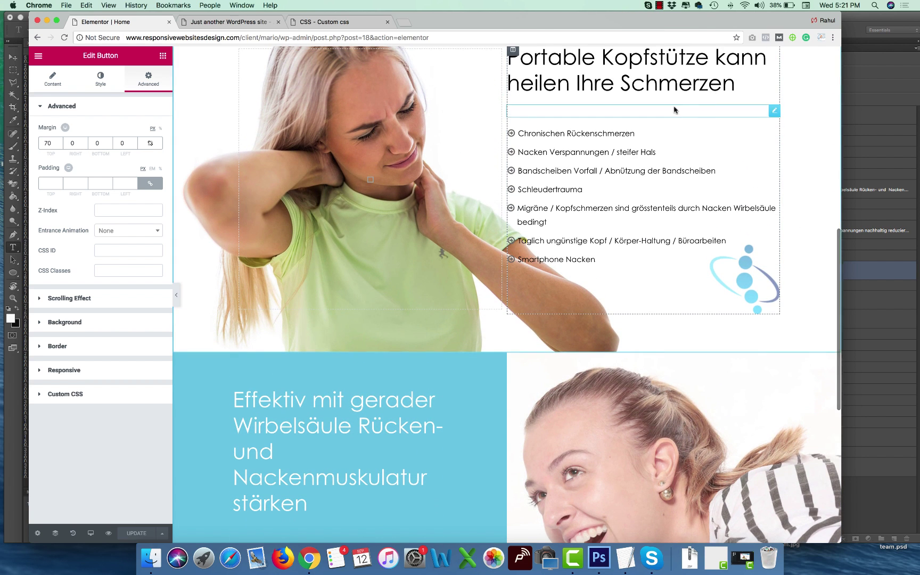
pyautogui.click(489, 72)
pyautogui.click(101, 79)
pyautogui.click(149, 80)
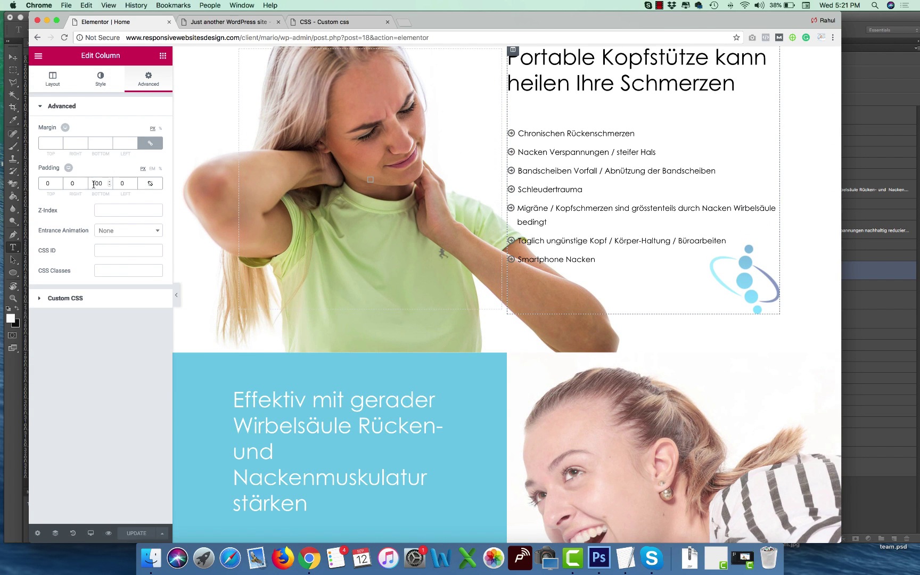
pyautogui.press('BackSpace')
pyautogui.write('2')
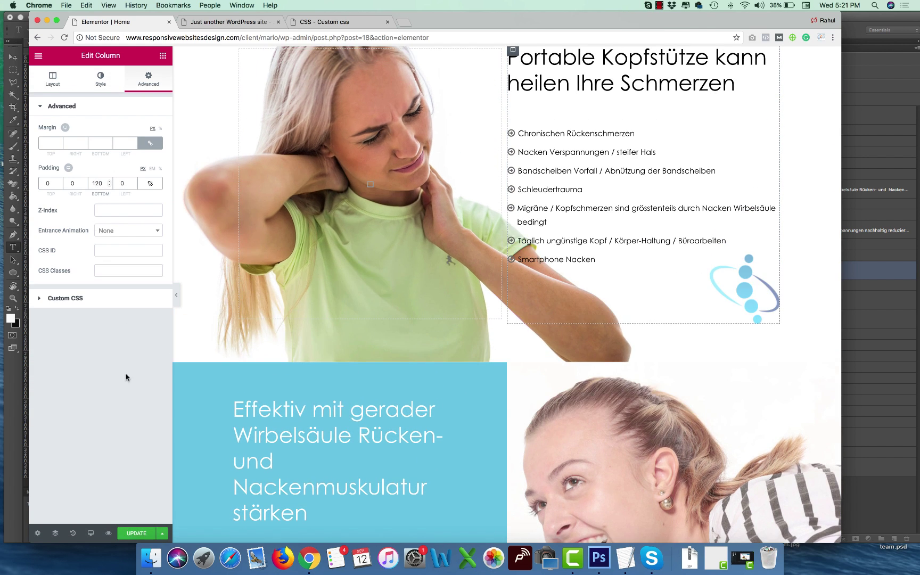
pyautogui.click(214, 22)
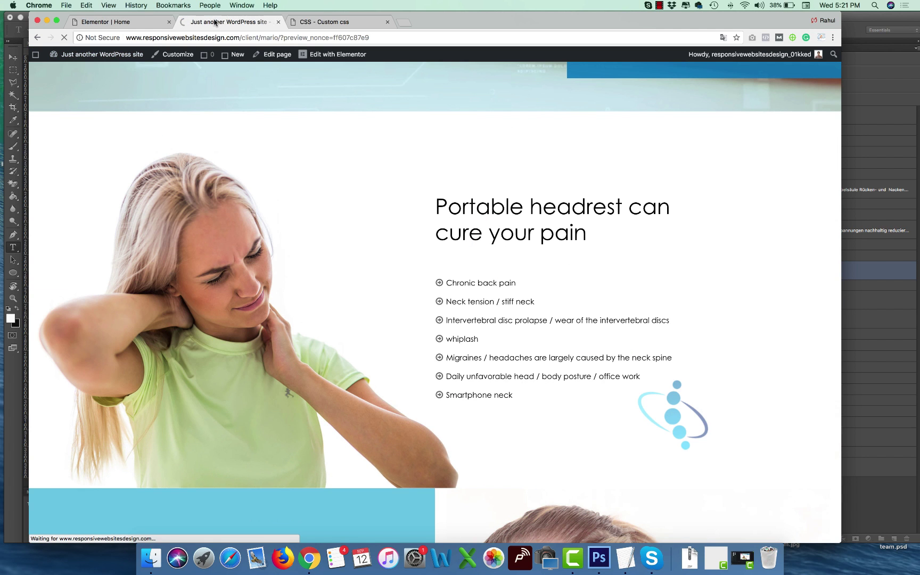
# Examine the neck-pain and solutions sections on the preview page for spacing and photo placement.
pyautogui.scroll(-3, 479, 322)
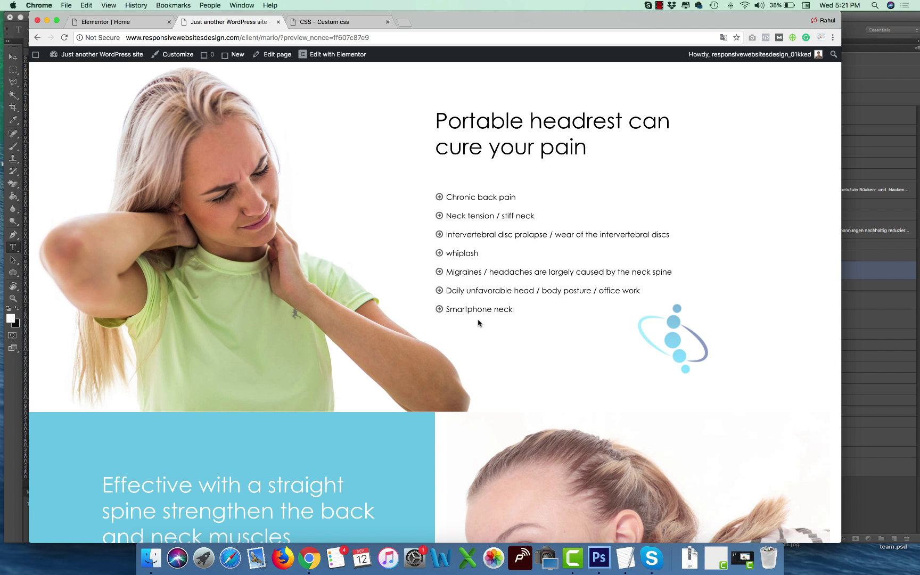
pyautogui.scroll(-1, 478, 321)
pyautogui.scroll(3, 478, 321)
pyautogui.scroll(-6, 456, 315)
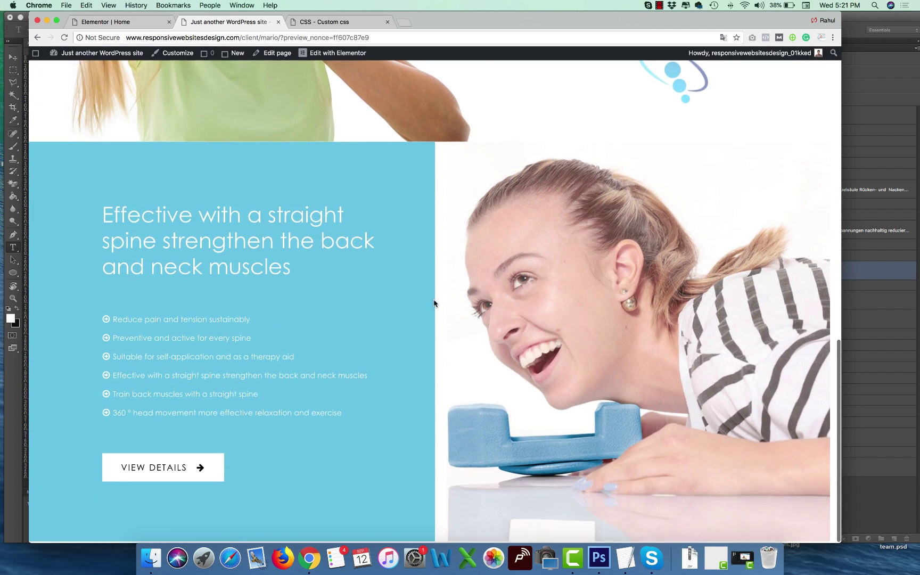
# Switch to the Elementor editor and set solutions.jpg as the background image of the solutions section's photo column.
pyautogui.click(103, 21)
pyautogui.scroll(-3, 653, 407)
pyautogui.click(513, 196)
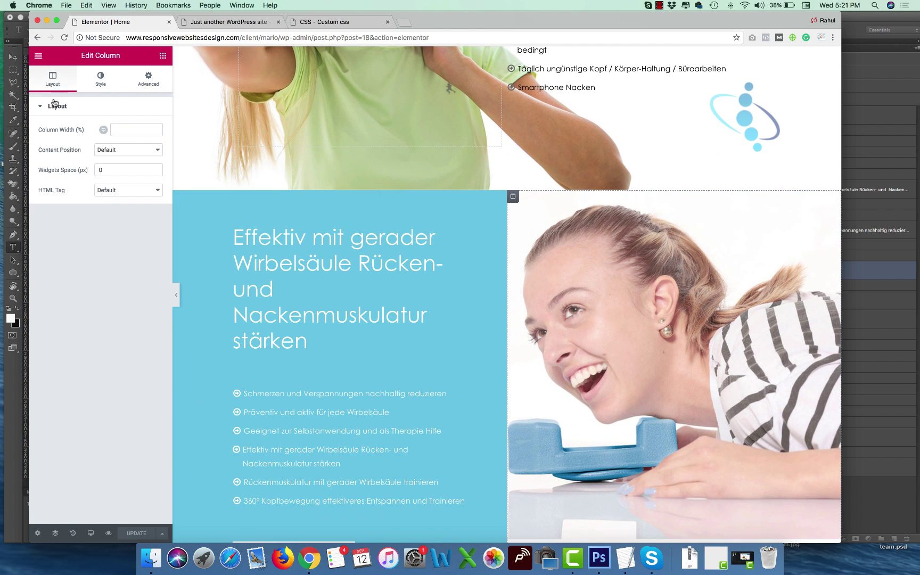
pyautogui.click(101, 79)
pyautogui.click(106, 152)
pyautogui.click(105, 216)
pyautogui.click(85, 146)
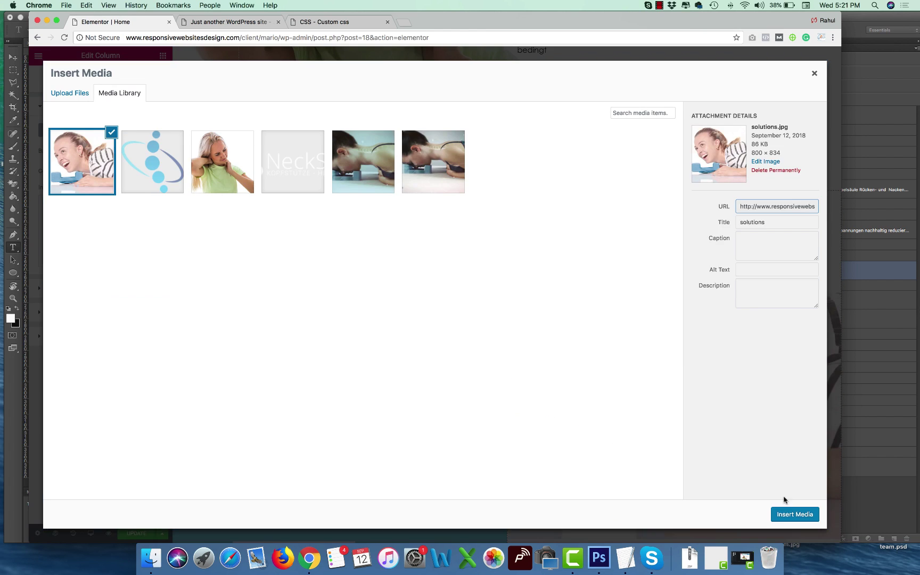
pyautogui.click(793, 514)
# Delete the image widget from the solutions section's photo column and place a Spacer widget there instead.
pyautogui.rightClick(616, 263)
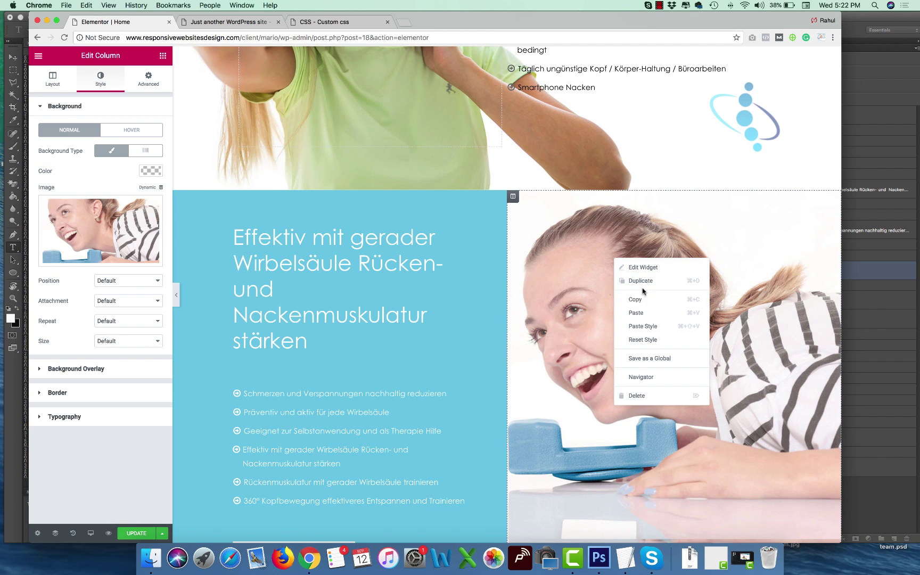
pyautogui.click(635, 396)
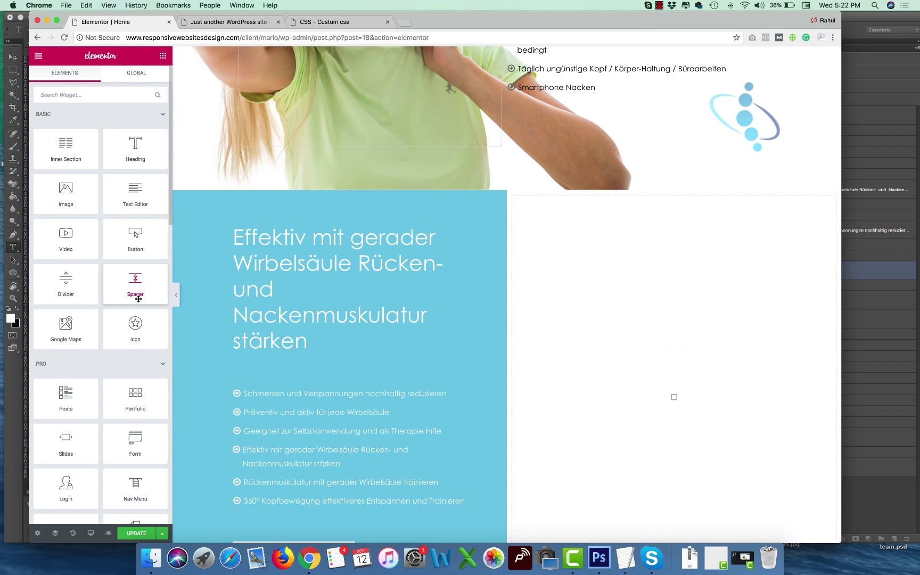
pyautogui.moveTo(138, 298); pyautogui.dragTo(675, 397)
# Set the photo column's background image to Top Left position, No-repeat and Cover size.
pyautogui.click(513, 196)
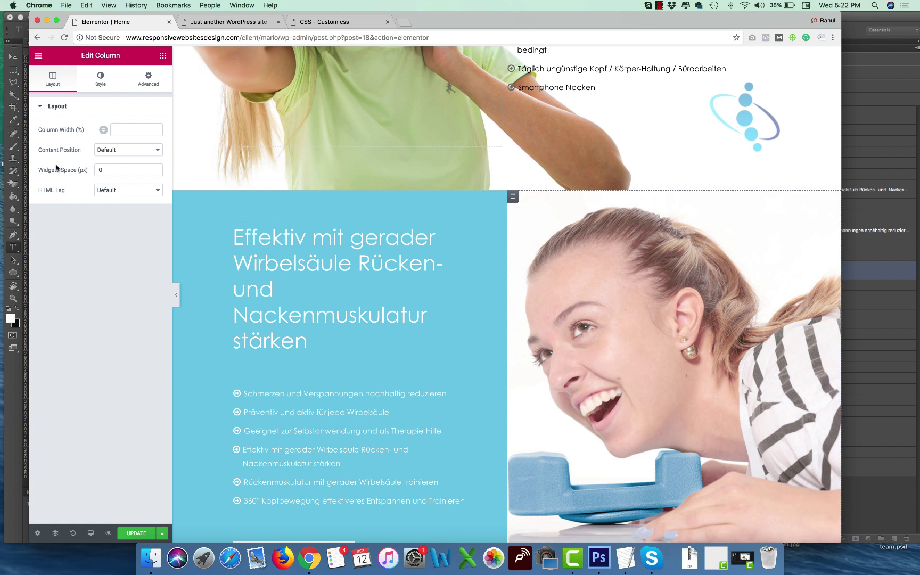
pyautogui.click(101, 78)
pyautogui.click(114, 281)
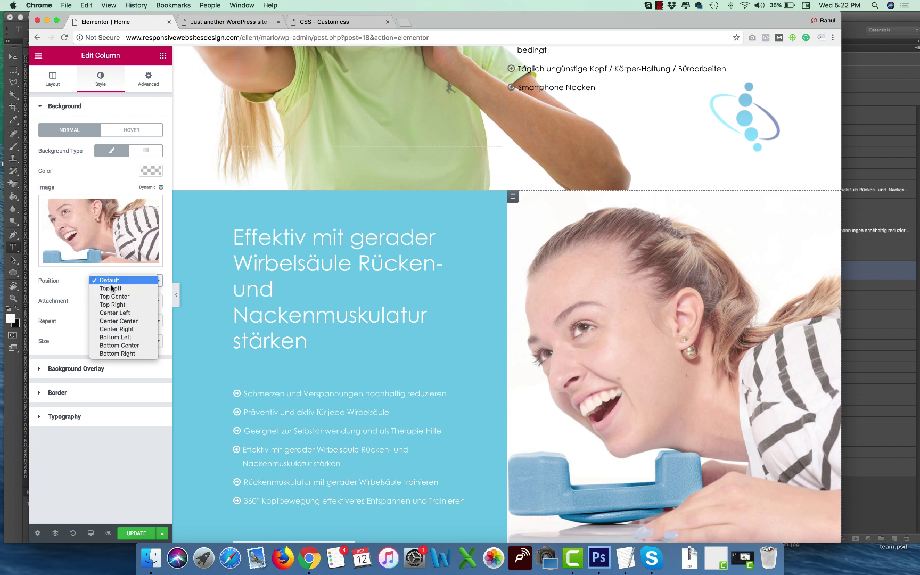
pyautogui.click(111, 290)
pyautogui.click(109, 321)
pyautogui.click(108, 330)
pyautogui.click(109, 341)
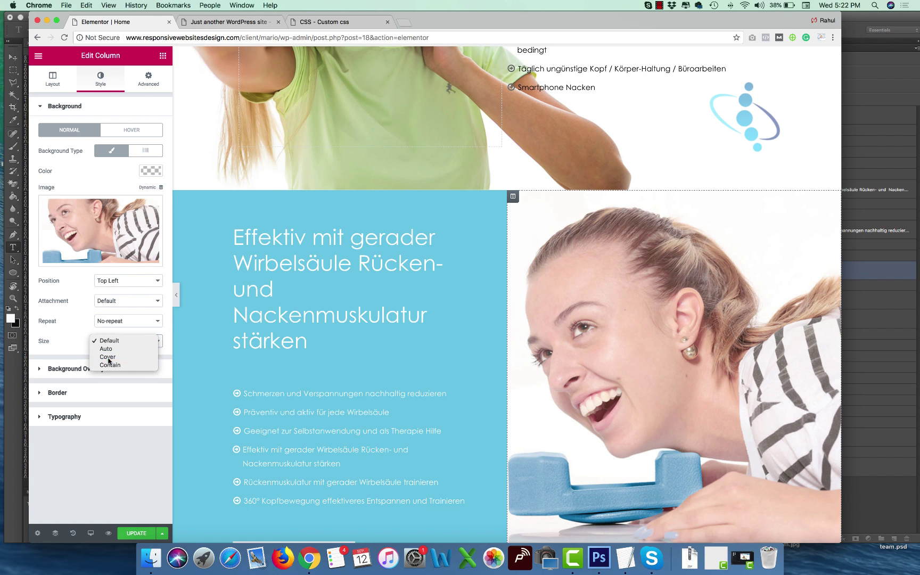
pyautogui.click(108, 359)
# Reload the preview page and check the solutions section's background photo and spacing.
pyautogui.scroll(-4, 651, 393)
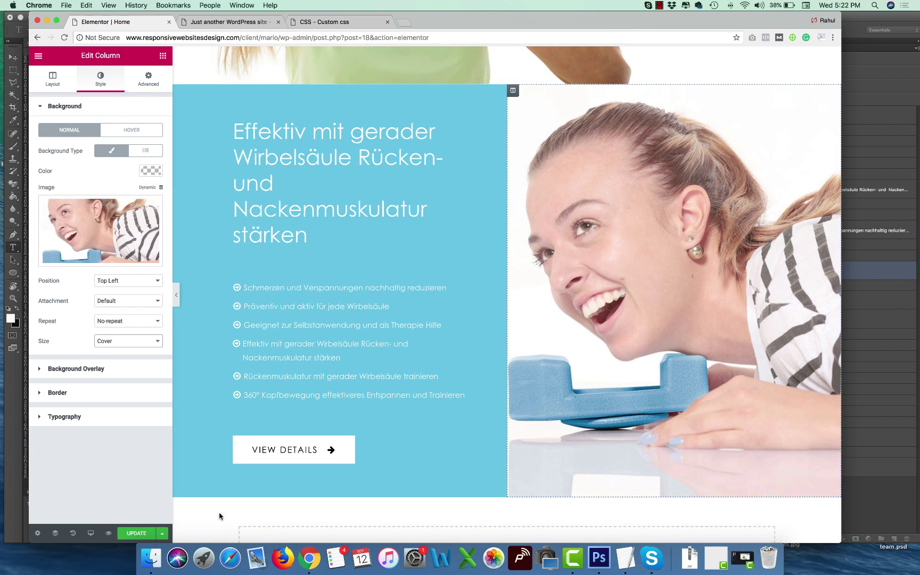
pyautogui.click(218, 22)
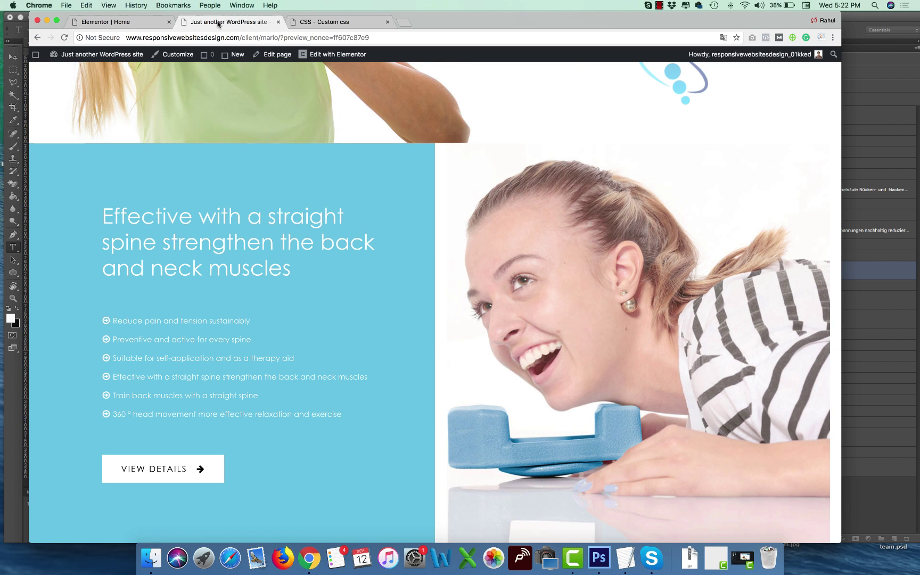
pyautogui.press('super+r')
pyautogui.scroll(-10, 578, 274)
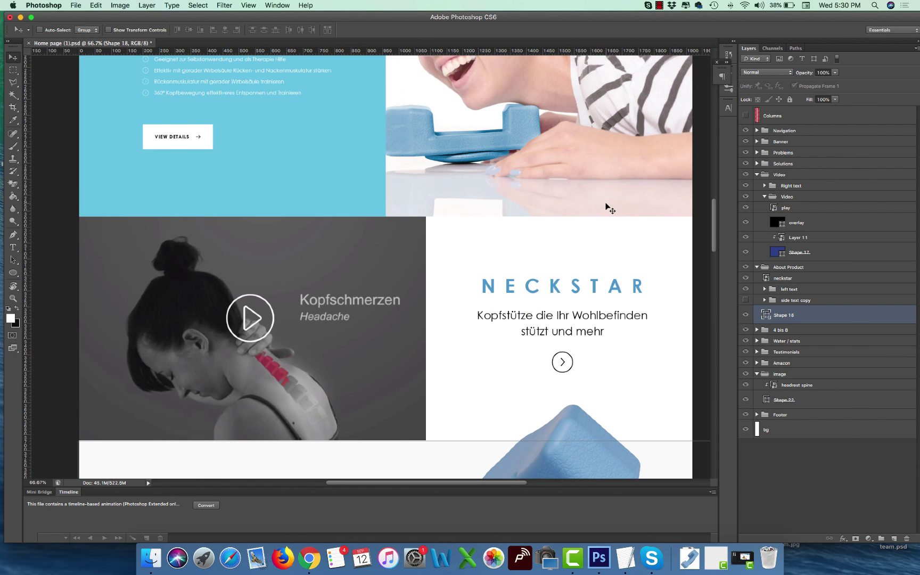
pyautogui.press('super+Tab')
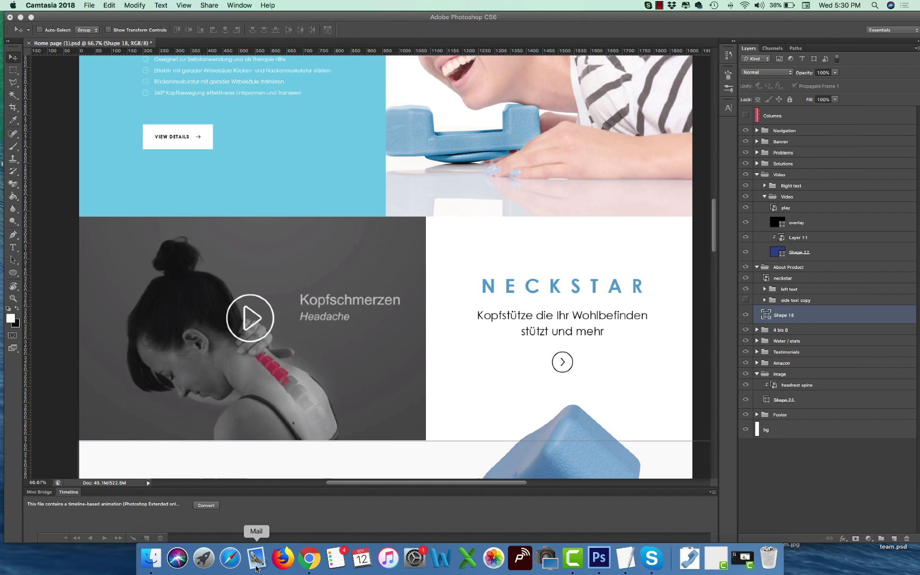
pyautogui.click(309, 559)
pyautogui.click(232, 22)
pyautogui.scroll(-1, 518, 408)
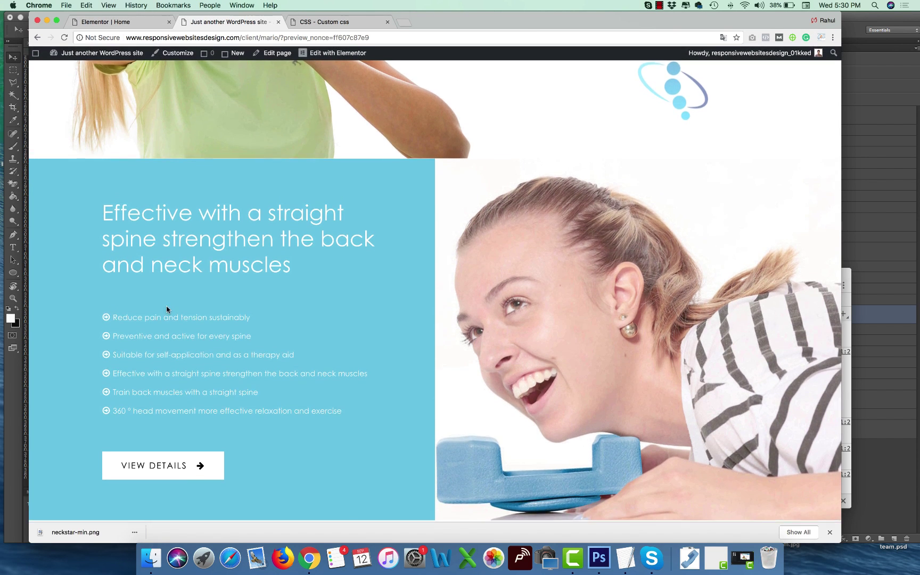
# Add a two-column section below the solutions section in Elementor and place a Video widget in its first column.
pyautogui.click(106, 22)
pyautogui.click(495, 446)
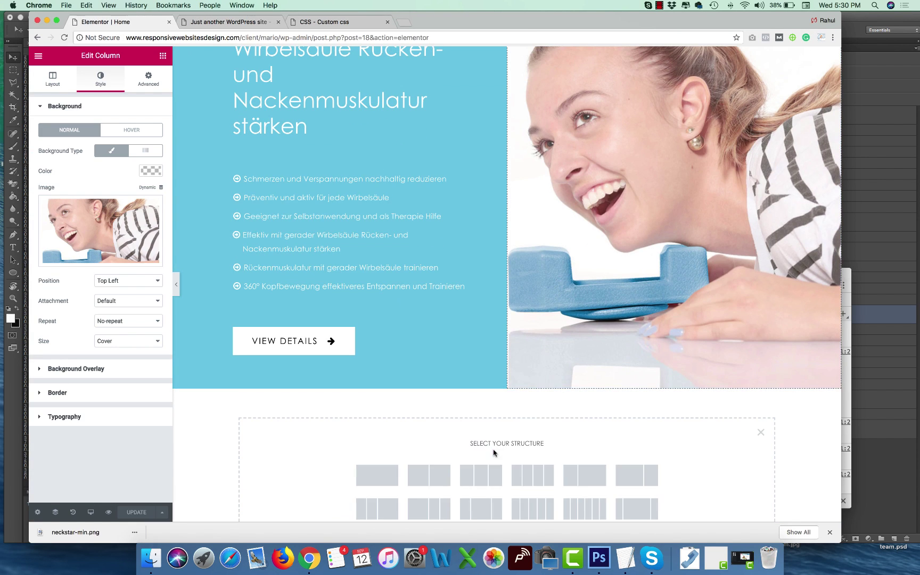
pyautogui.click(433, 475)
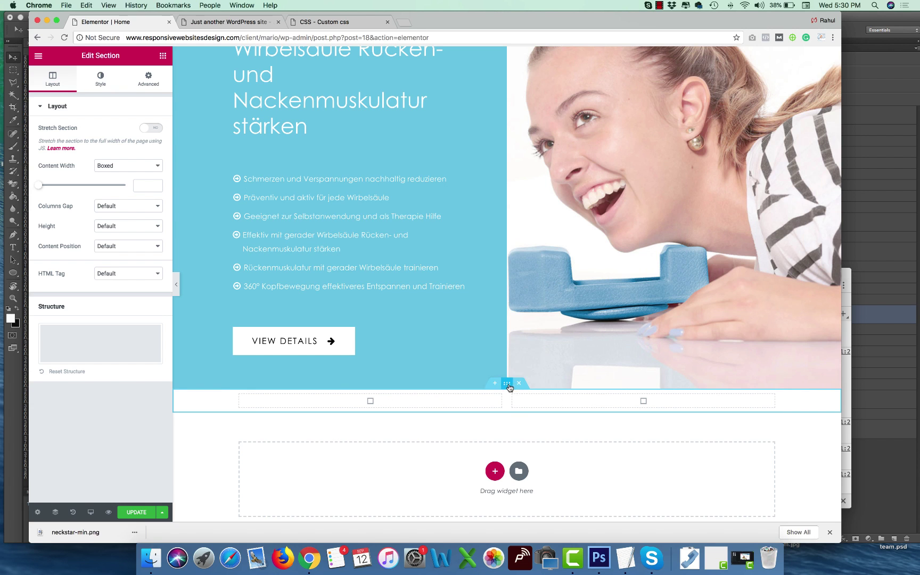
pyautogui.click(163, 56)
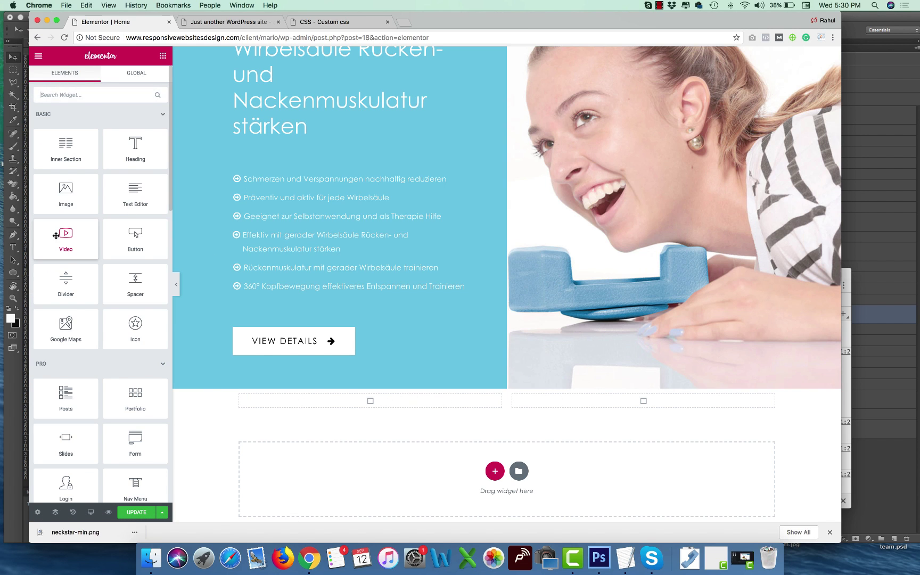
pyautogui.moveTo(66, 241); pyautogui.dragTo(400, 406)
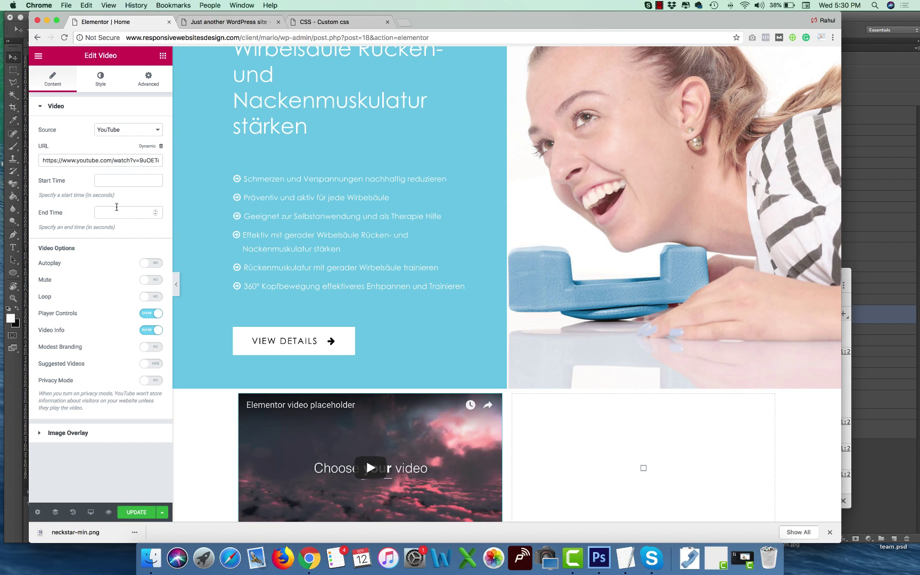
# Enable the video's image overlay, upload VIDEO.jpg from the elements folder and insert it as the overlay image.
pyautogui.click(94, 433)
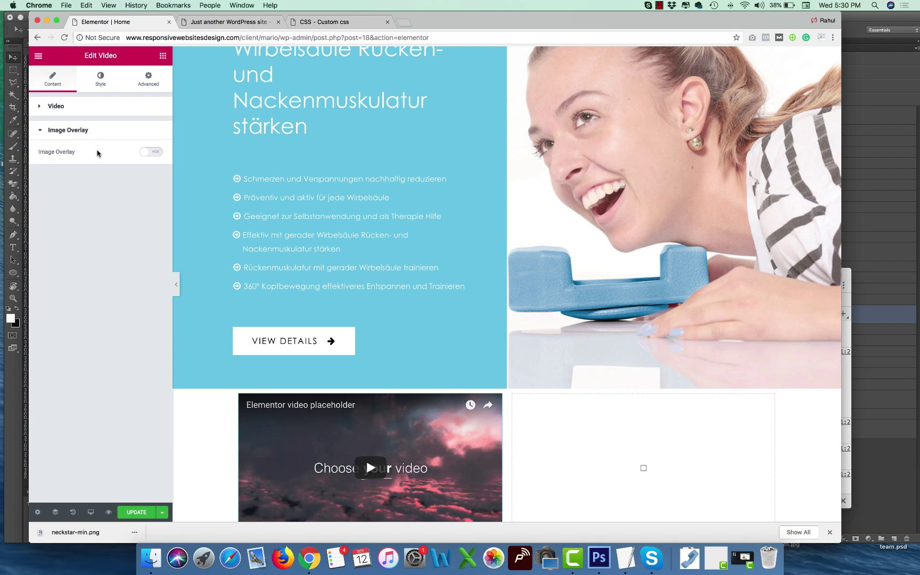
pyautogui.click(152, 150)
pyautogui.click(101, 234)
pyautogui.click(152, 558)
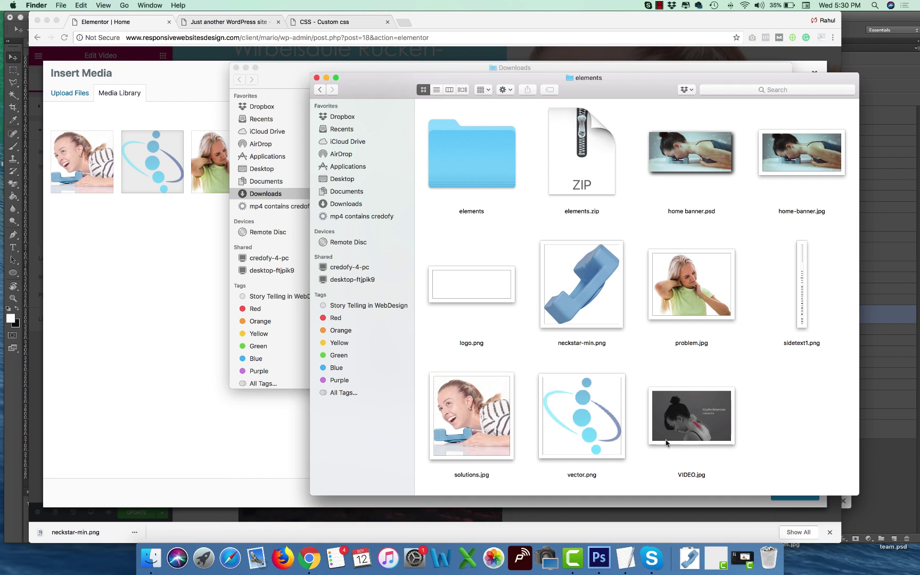
pyautogui.moveTo(691, 416); pyautogui.dragTo(170, 404)
pyautogui.click(170, 404)
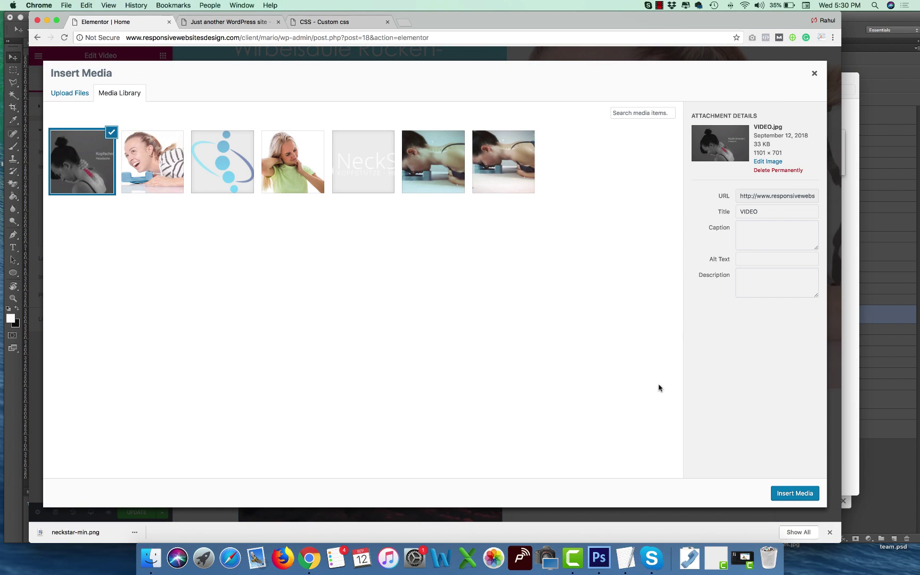
pyautogui.click(792, 494)
# Set the video section's content width to full width.
pyautogui.scroll(-2, 483, 354)
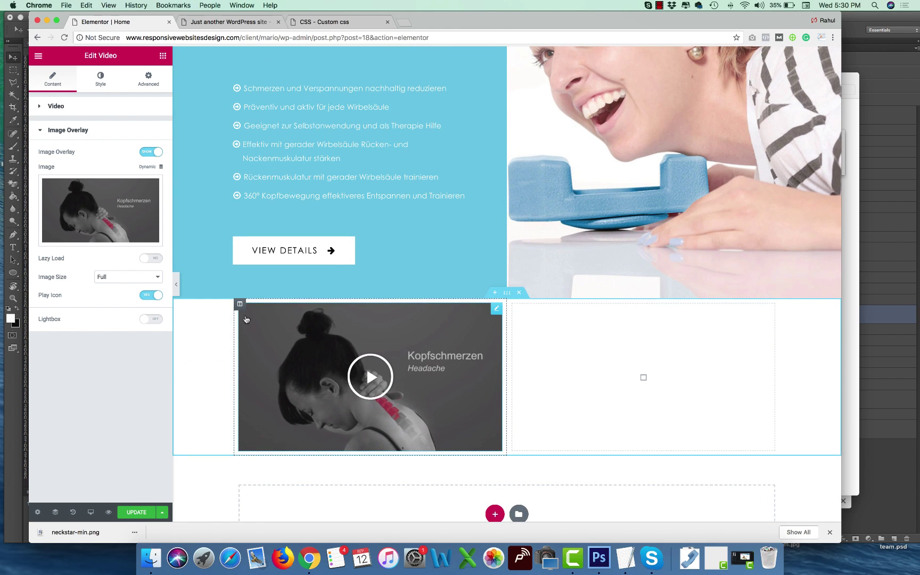
pyautogui.click(240, 303)
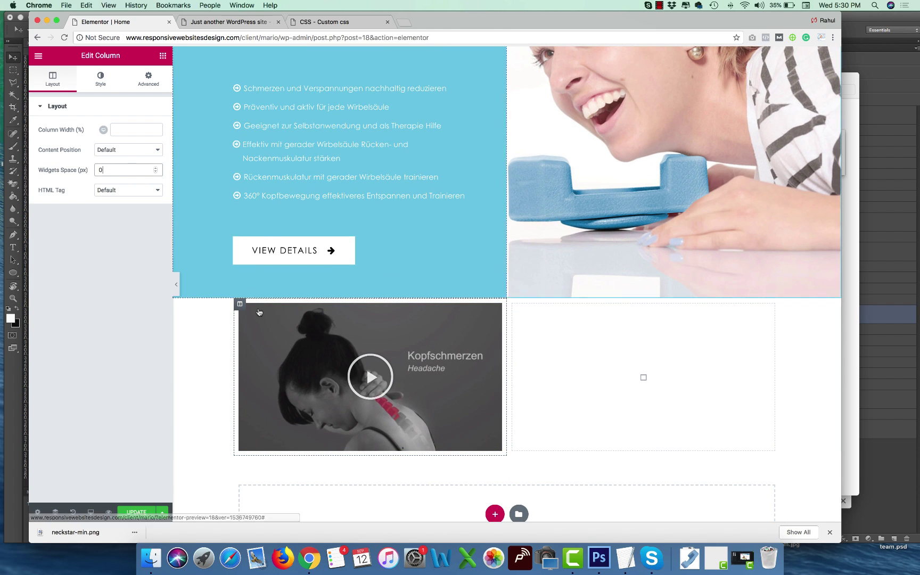
pyautogui.click(507, 292)
pyautogui.click(156, 127)
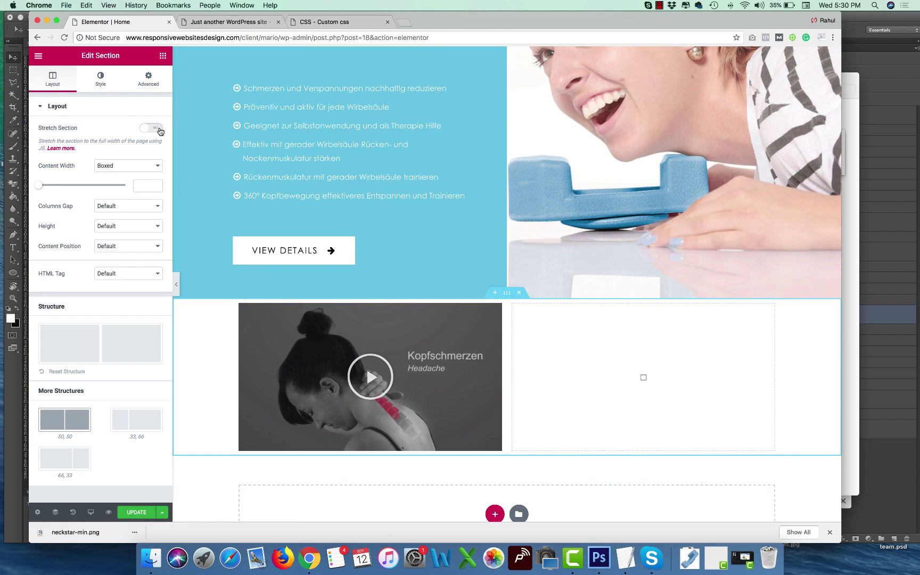
pyautogui.click(128, 165)
pyautogui.click(117, 175)
# Set the video column's padding to 0 on all sides and widen the column to about 60% of the section.
pyautogui.click(178, 304)
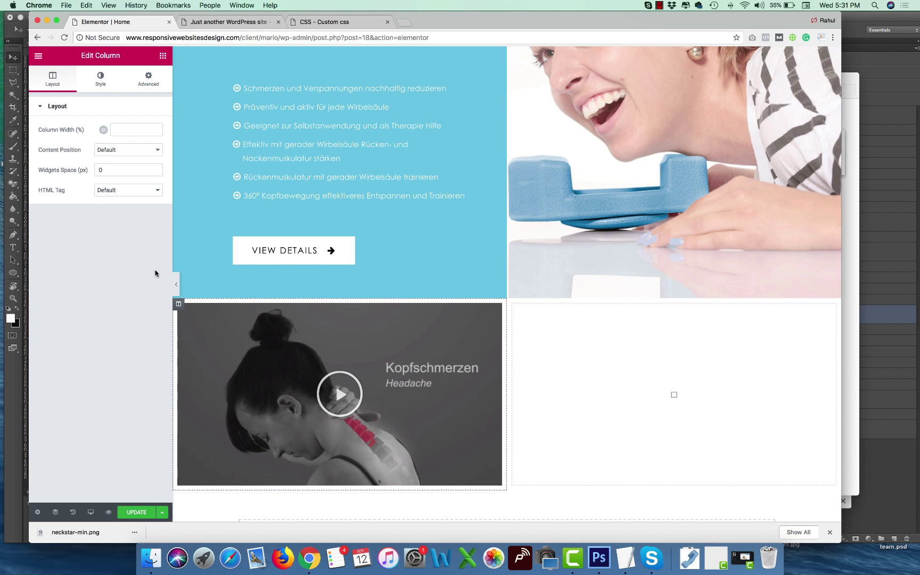
pyautogui.click(148, 79)
pyautogui.click(51, 184)
pyautogui.write('0')
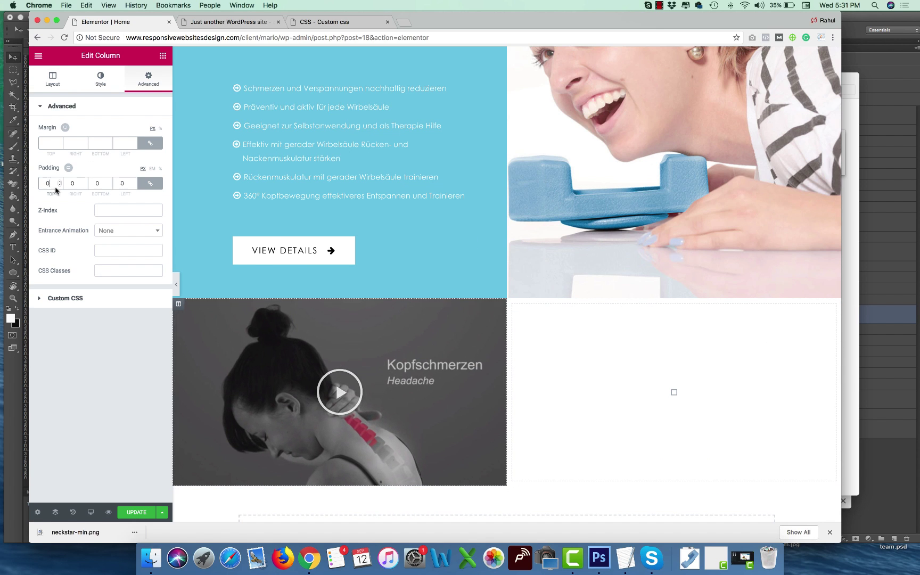
pyautogui.moveTo(505, 368); pyautogui.dragTo(573, 367)
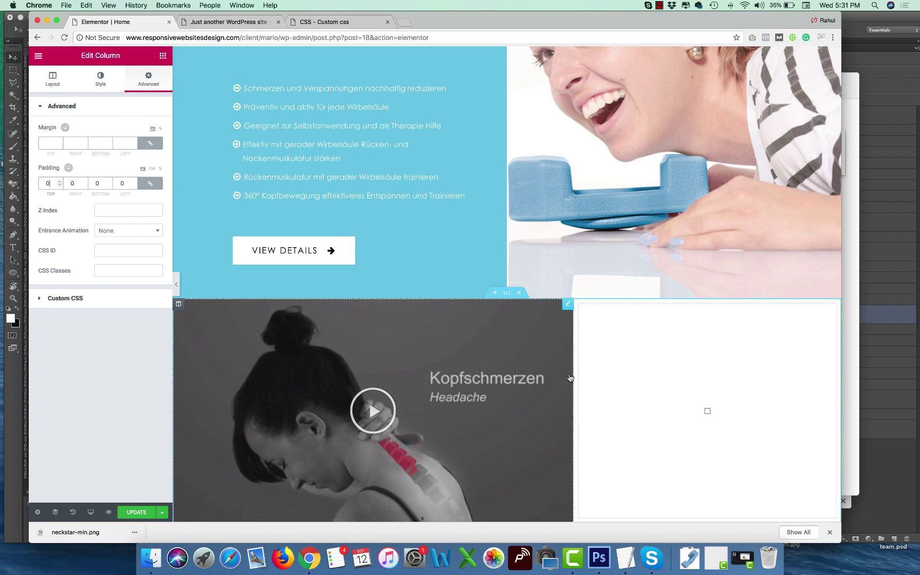
# Add a centred H2 heading reading "Neckstar" in the empty column beside the video.
pyautogui.scroll(-5, 570, 379)
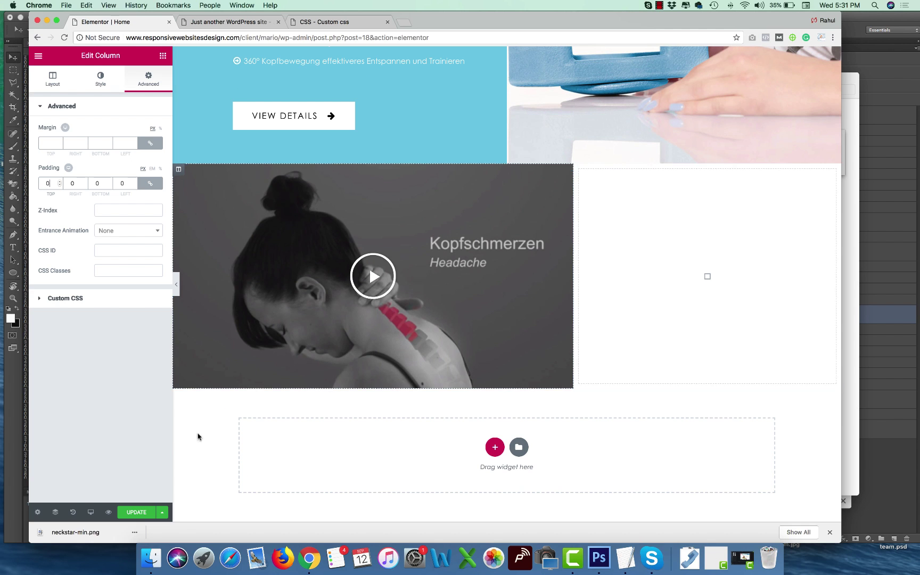
pyautogui.click(708, 279)
pyautogui.moveTo(133, 149); pyautogui.dragTo(688, 283)
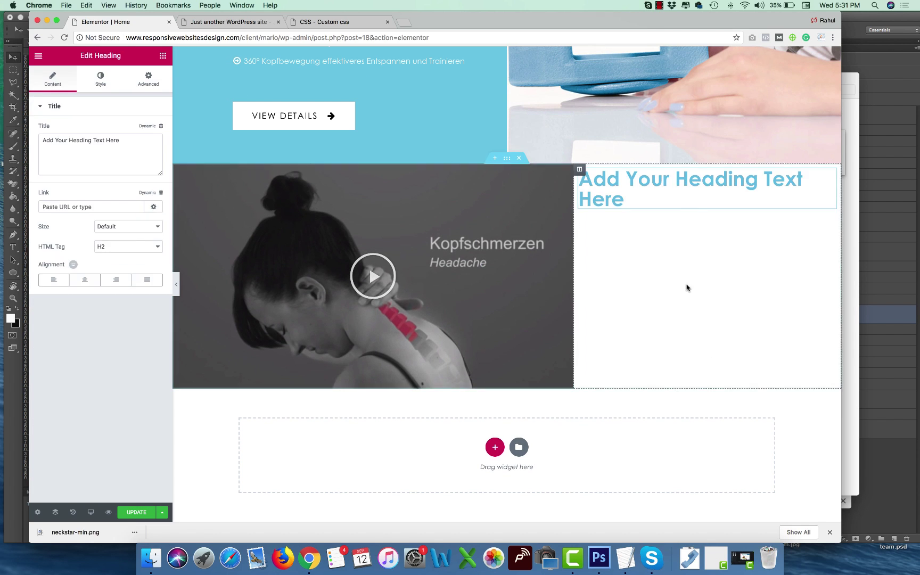
pyautogui.tripleClick(96, 140)
pyautogui.write('Neckstar')
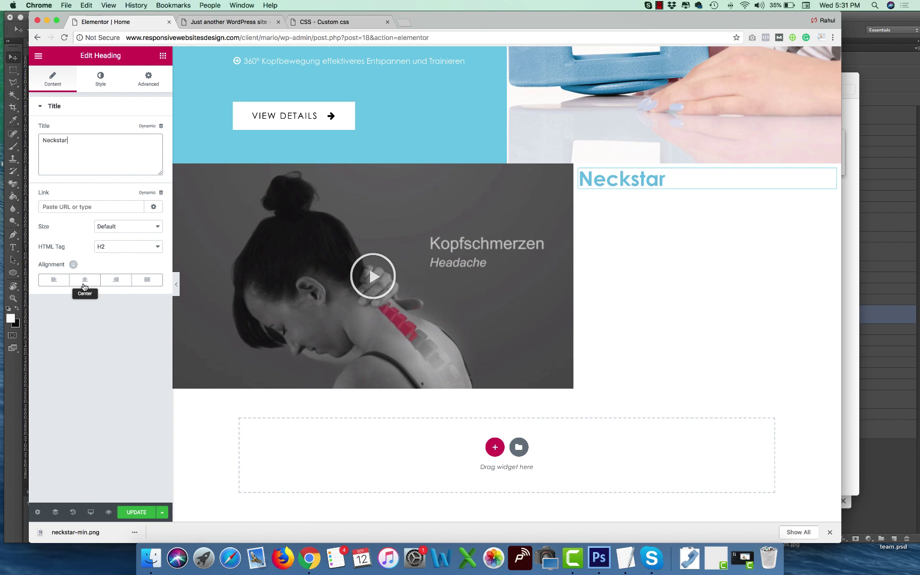
pyautogui.click(85, 280)
pyautogui.click(127, 247)
pyautogui.click(107, 249)
# Open the Neckstar heading's text colour setting and look up the NECKSTAR title's colour and character settings in the Photoshop design.
pyautogui.click(100, 79)
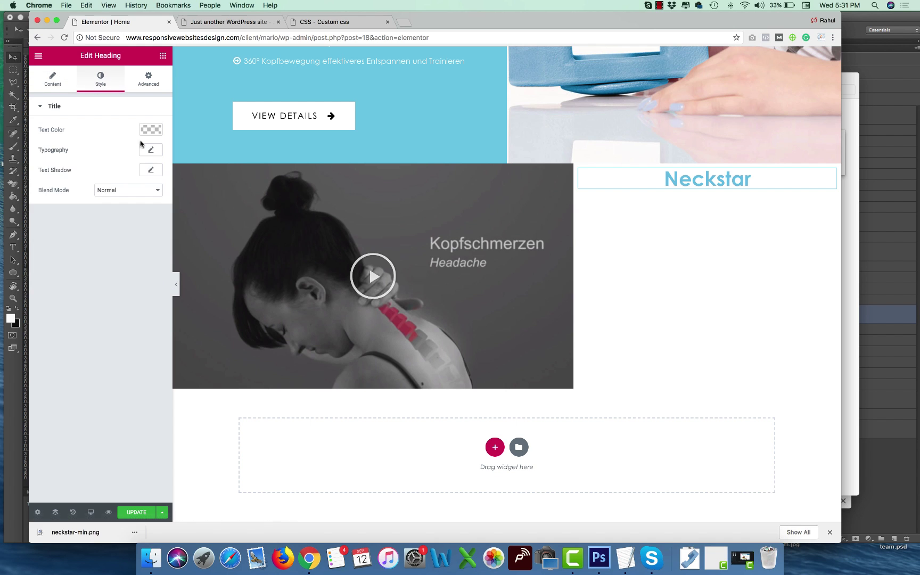
pyautogui.click(151, 134)
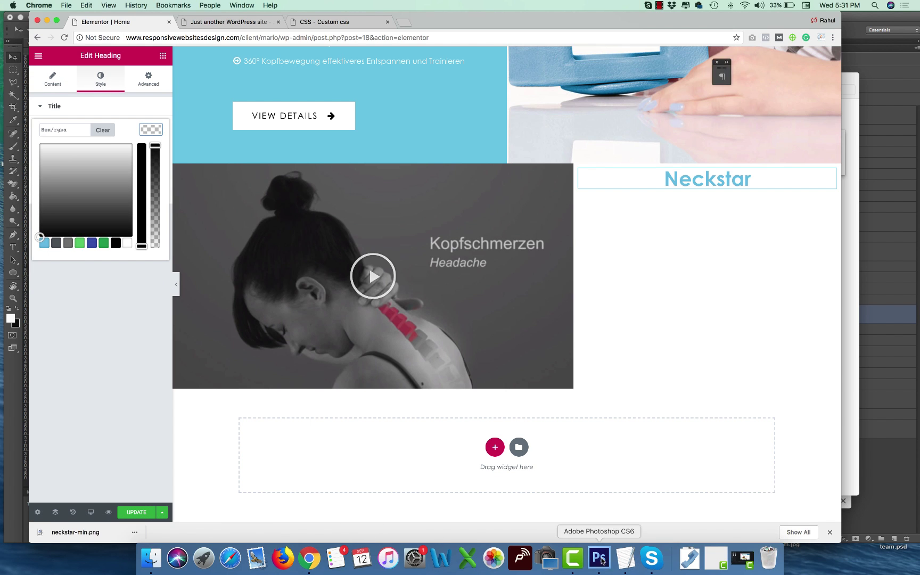
pyautogui.click(599, 558)
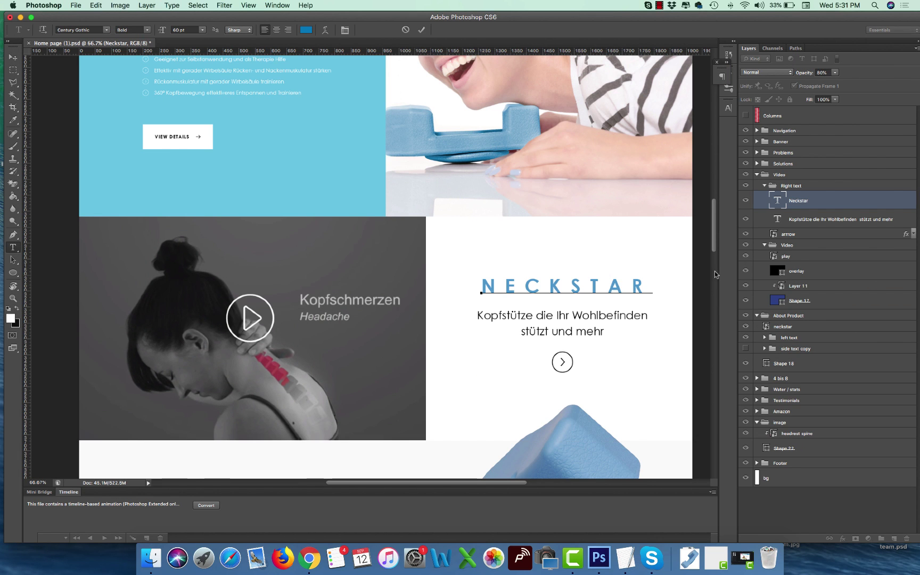
pyautogui.click(728, 108)
pyautogui.click(703, 158)
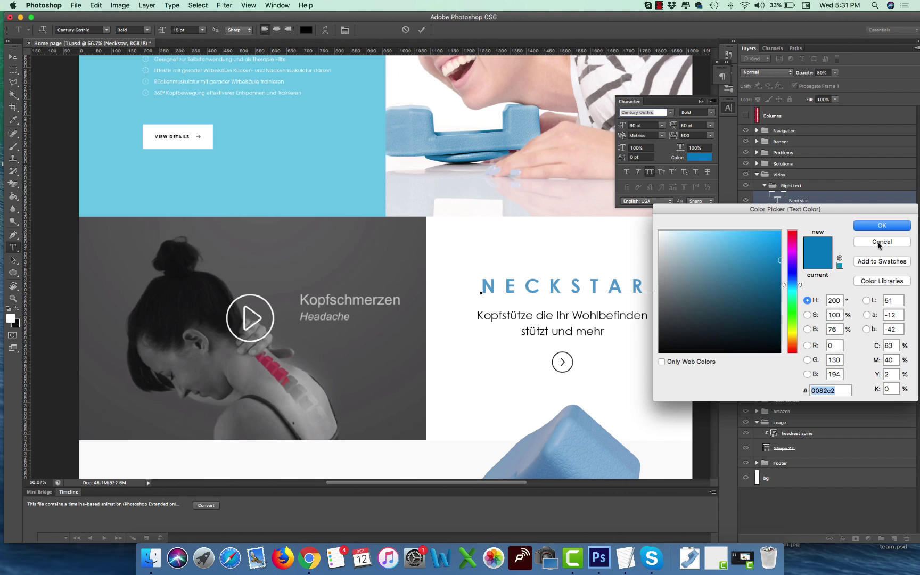
pyautogui.click(880, 244)
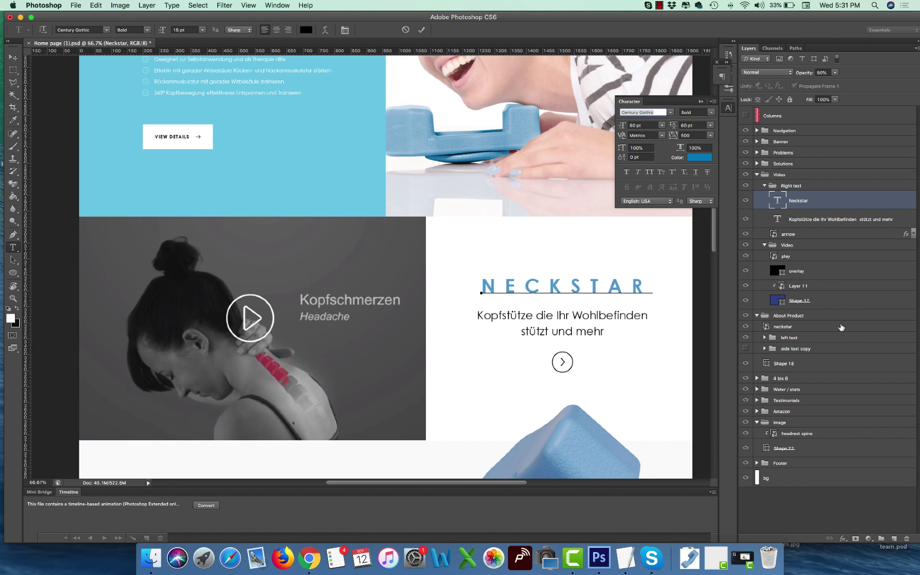
# Sample the NECKSTAR title's blue in the Photoshop design and copy its hex code.
pyautogui.scroll(2, 659, 261)
pyautogui.click(12, 250)
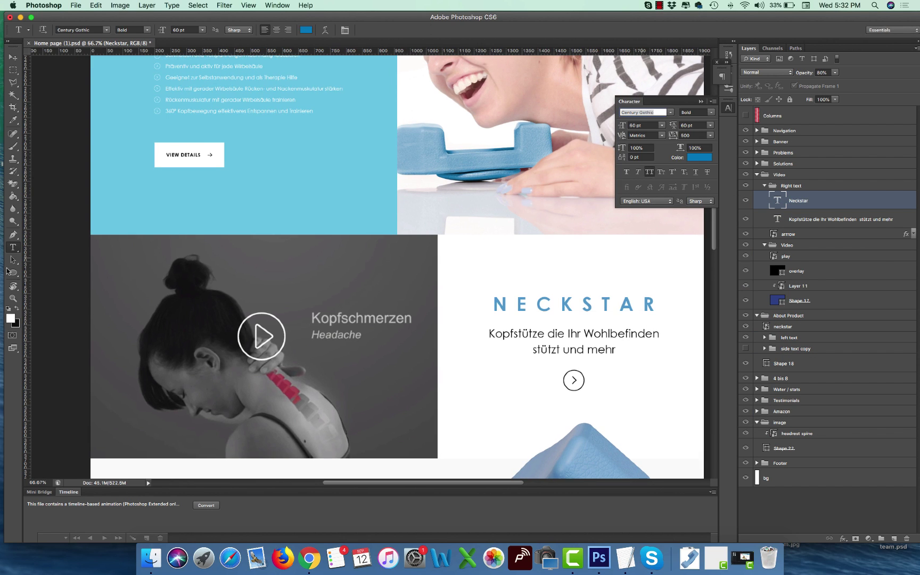
pyautogui.press('i')
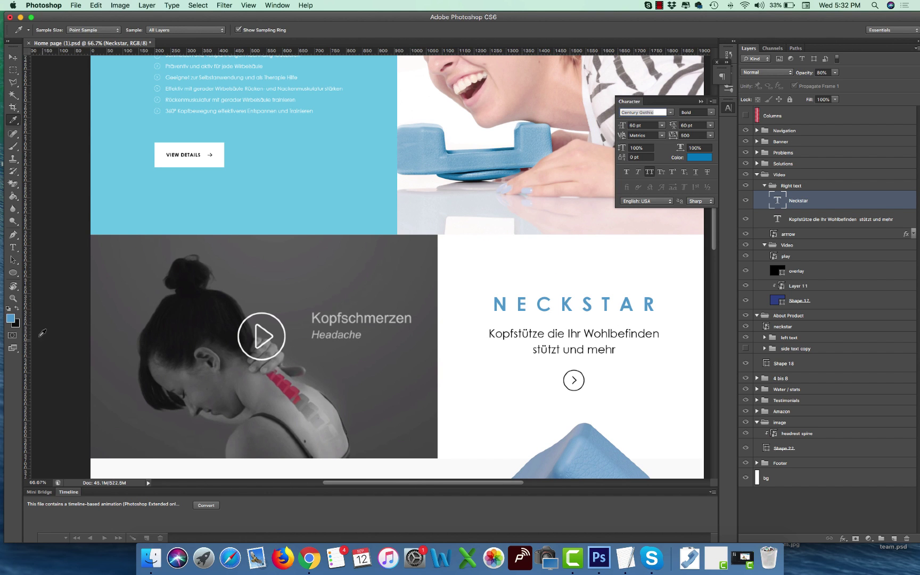
pyautogui.click(11, 318)
pyautogui.doubleClick(824, 391)
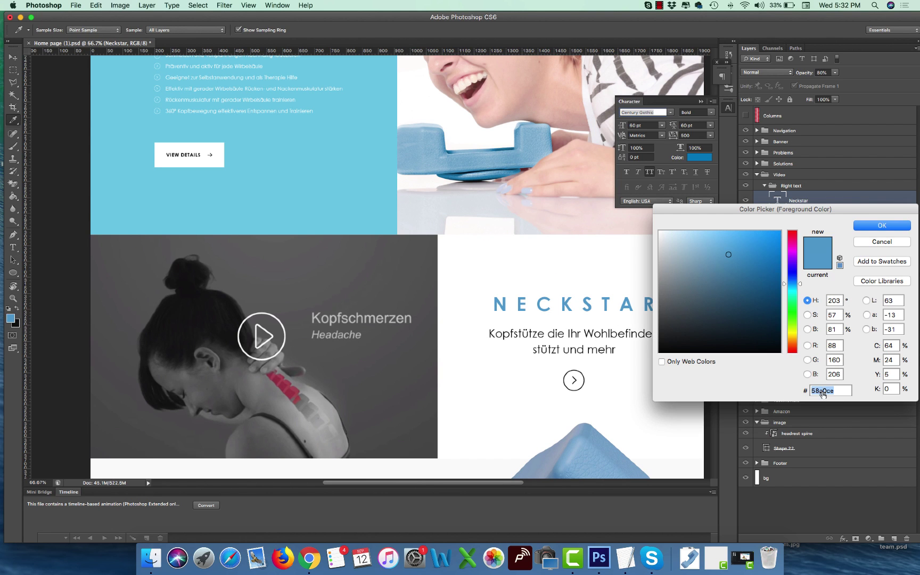
pyautogui.click(875, 242)
# Switch back to Elementor and set the Neckstar heading's text colour to #58a0ce.
pyautogui.press('super+Tab')
pyautogui.click(152, 129)
pyautogui.press('super+Tab')
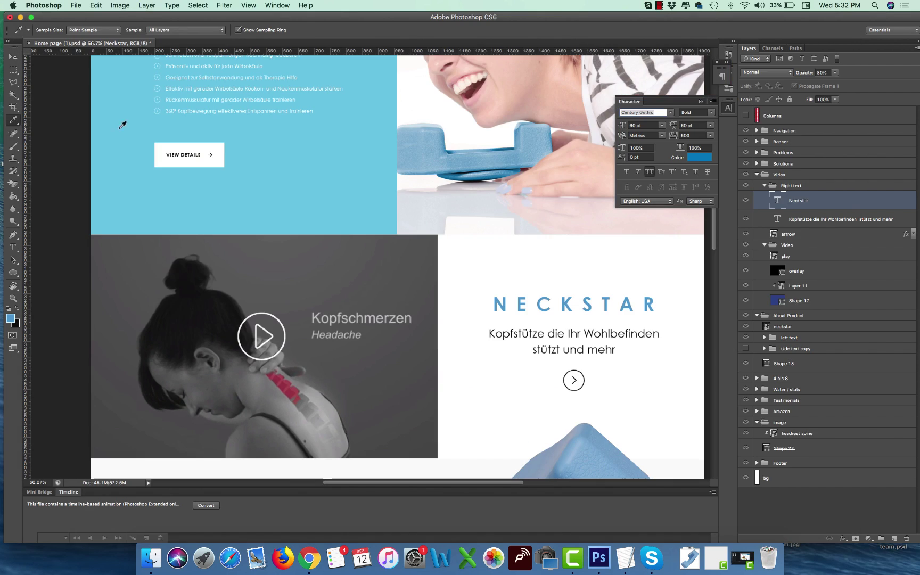
pyautogui.press('super+Tab')
pyautogui.click(151, 129)
pyautogui.click(72, 129)
pyautogui.write('#58a0ce')
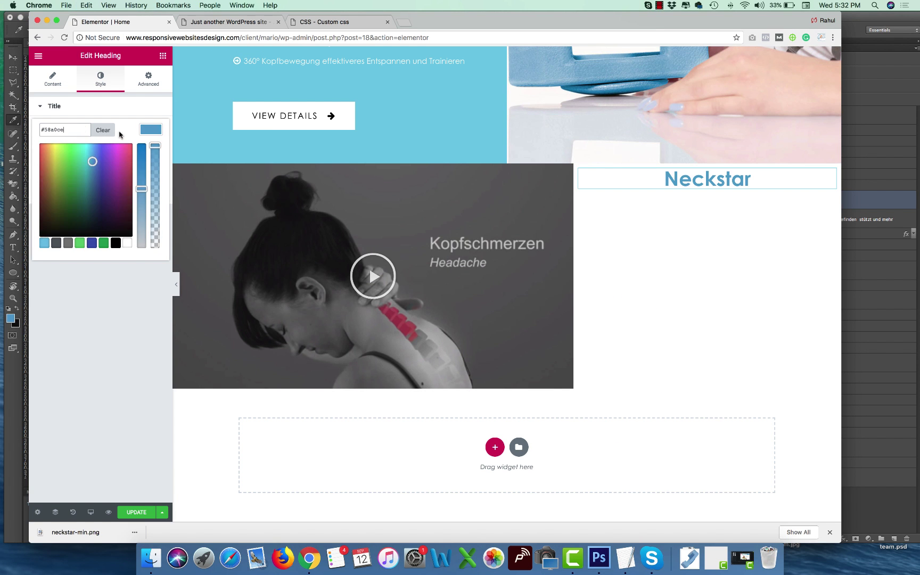
pyautogui.click(151, 130)
# Set the content position of the column beside the video to Middle.
pyautogui.click(579, 169)
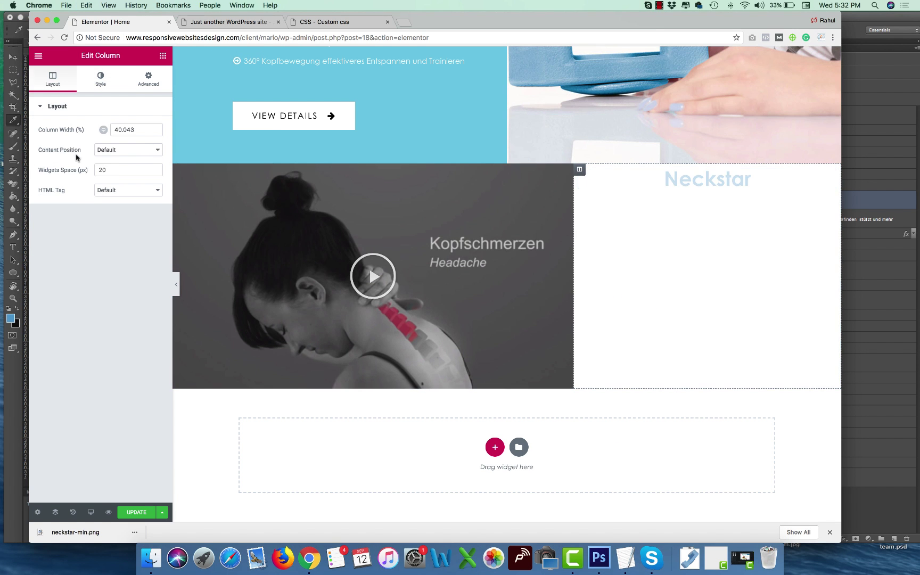
pyautogui.click(111, 150)
pyautogui.click(108, 165)
pyautogui.press('Return')
# Set the Neckstar heading's font size to 60 px in its typography settings.
pyautogui.click(709, 277)
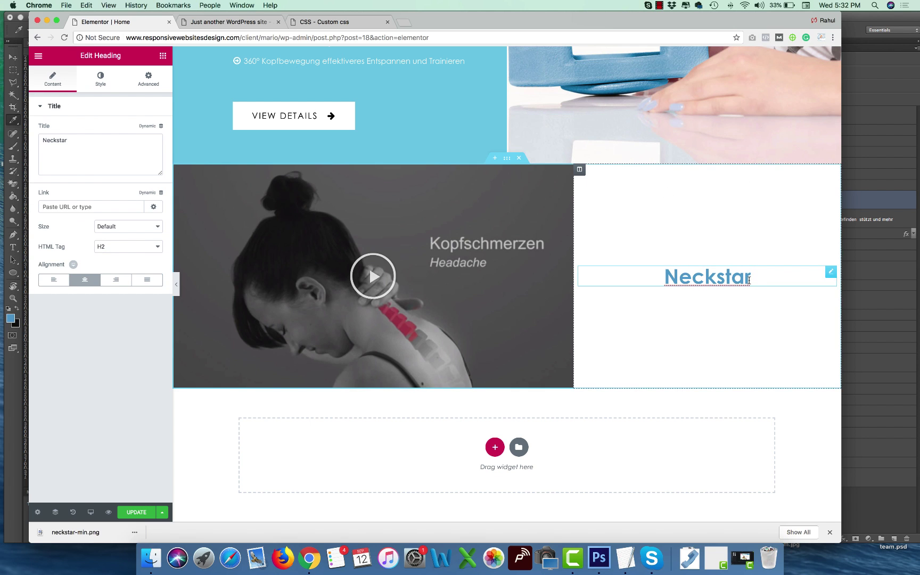
pyautogui.click(100, 79)
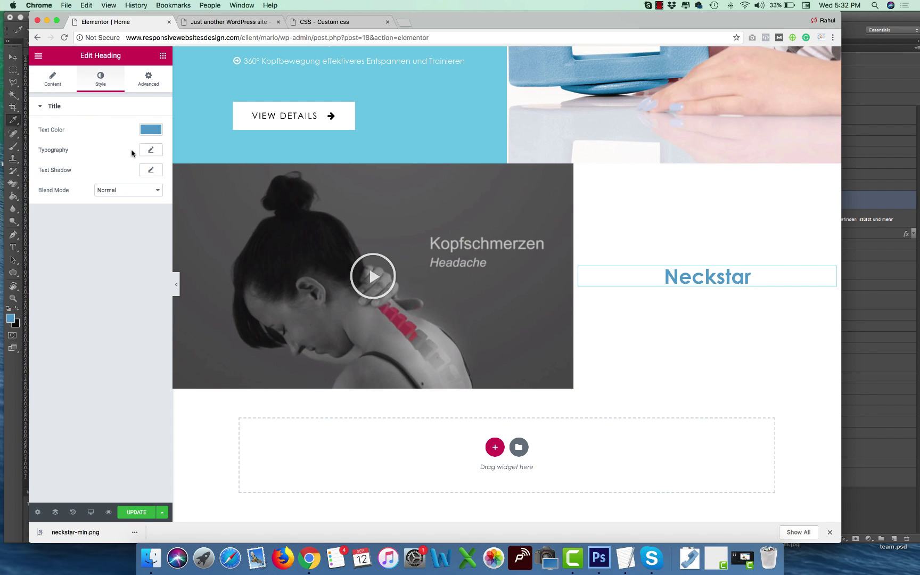
pyautogui.press('super+Tab')
pyautogui.press('super+Tab')
pyautogui.click(151, 150)
pyautogui.press('super+Tab')
pyautogui.press('super+Tab')
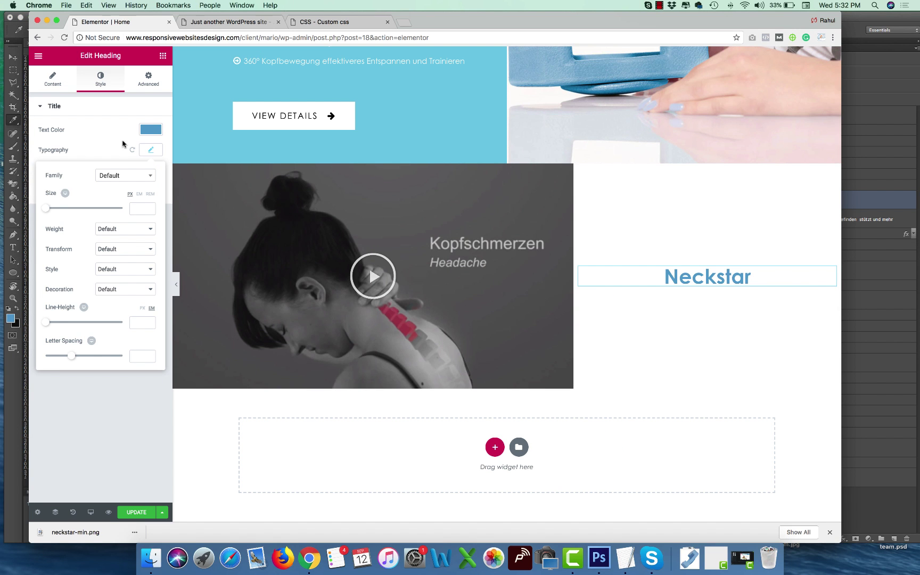
pyautogui.moveTo(46, 208); pyautogui.dragTo(74, 209)
pyautogui.write('60')
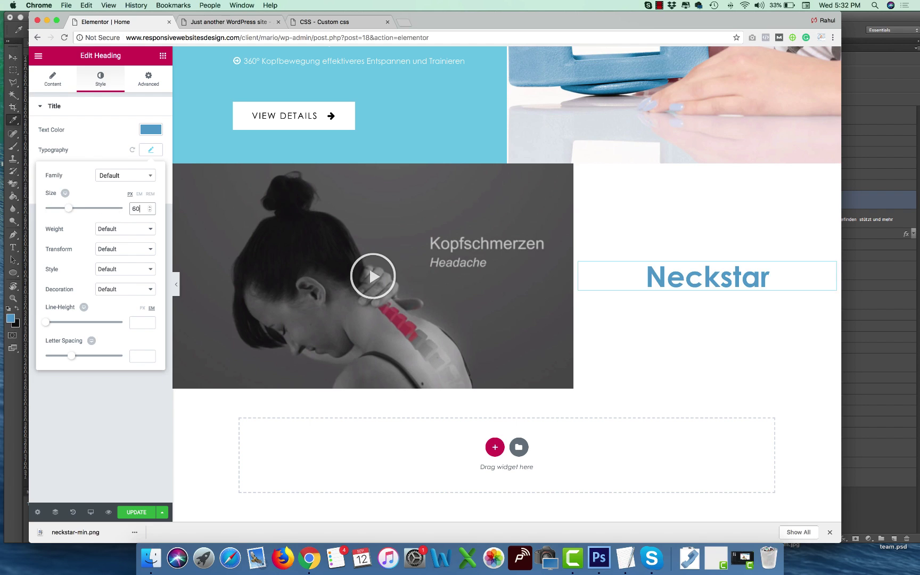
# Transform the Neckstar heading to uppercase and set its letter spacing to 10.
pyautogui.click(114, 244)
pyautogui.click(113, 256)
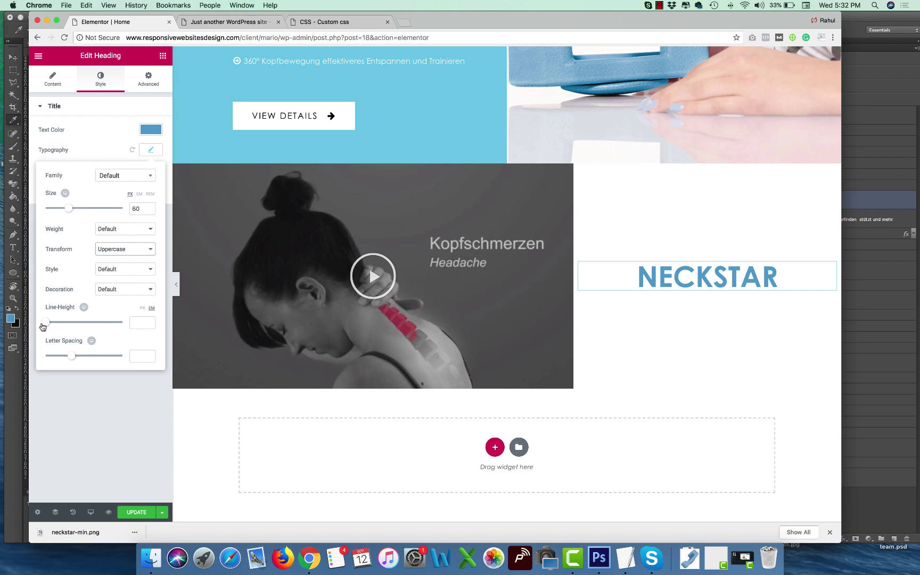
pyautogui.moveTo(73, 355); pyautogui.dragTo(128, 356)
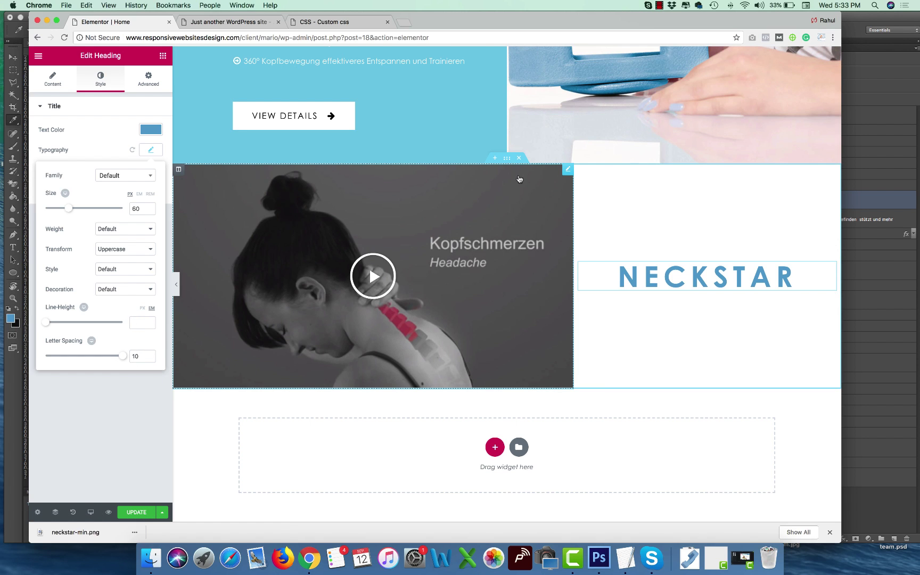
# Update the page and check the video section in the live preview of the homepage.
pyautogui.click(137, 512)
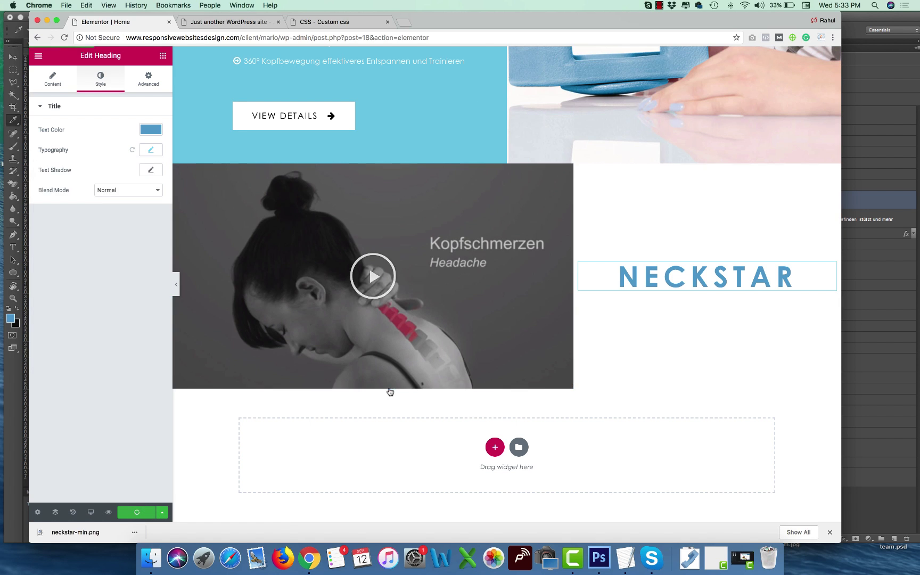
pyautogui.click(229, 22)
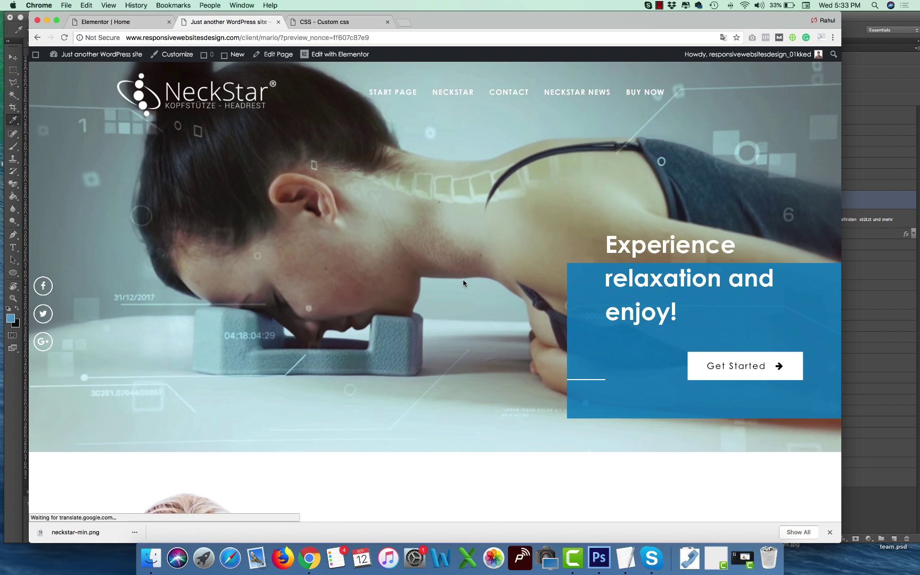
pyautogui.scroll(-10, 693, 239)
pyautogui.click(723, 38)
pyautogui.click(675, 81)
pyautogui.scroll(-5, 653, 402)
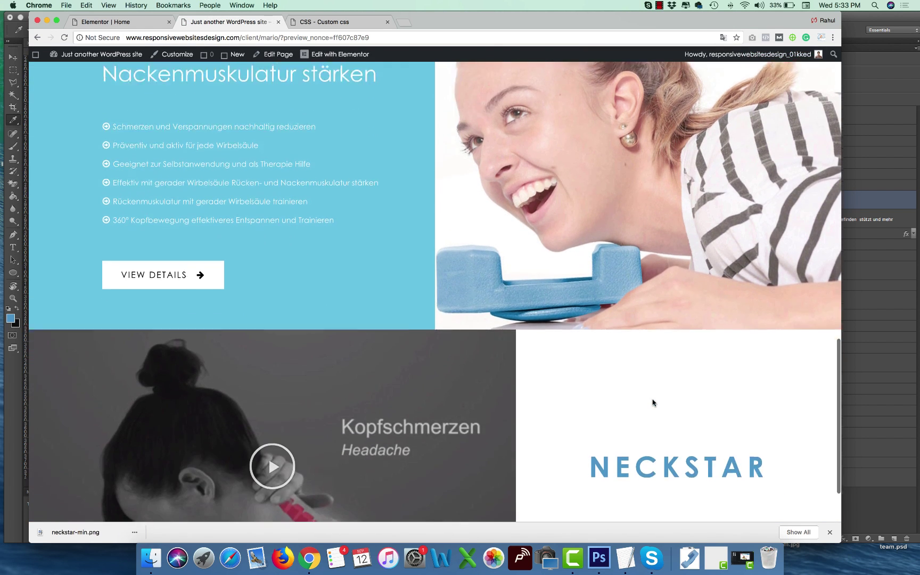
# Copy the "Portable Kopfstütze kann heilen Ihre Schmerzen" heading in the Elementor editor and paste it below the NECKSTAR heading.
pyautogui.click(111, 23)
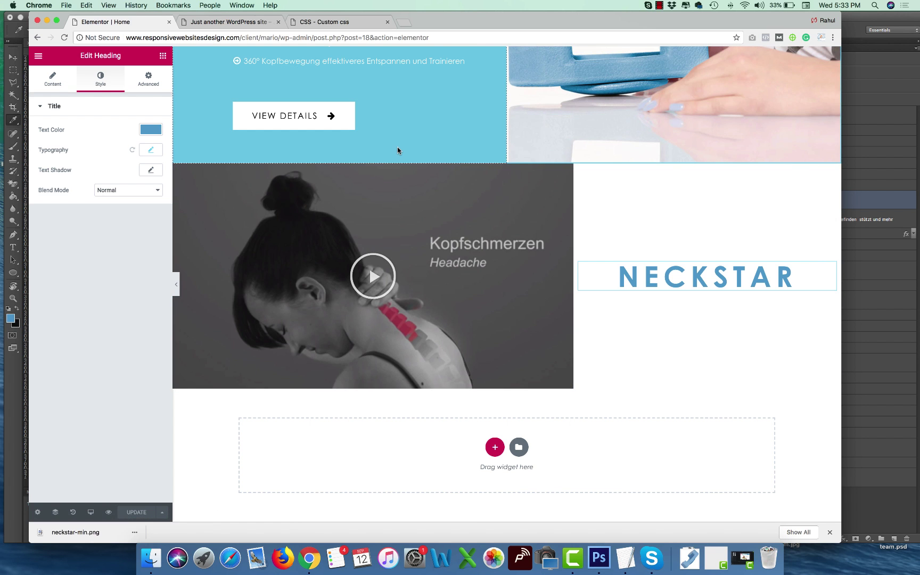
pyautogui.scroll(6, 398, 146)
pyautogui.scroll(6, 342, 204)
pyautogui.rightClick(539, 155)
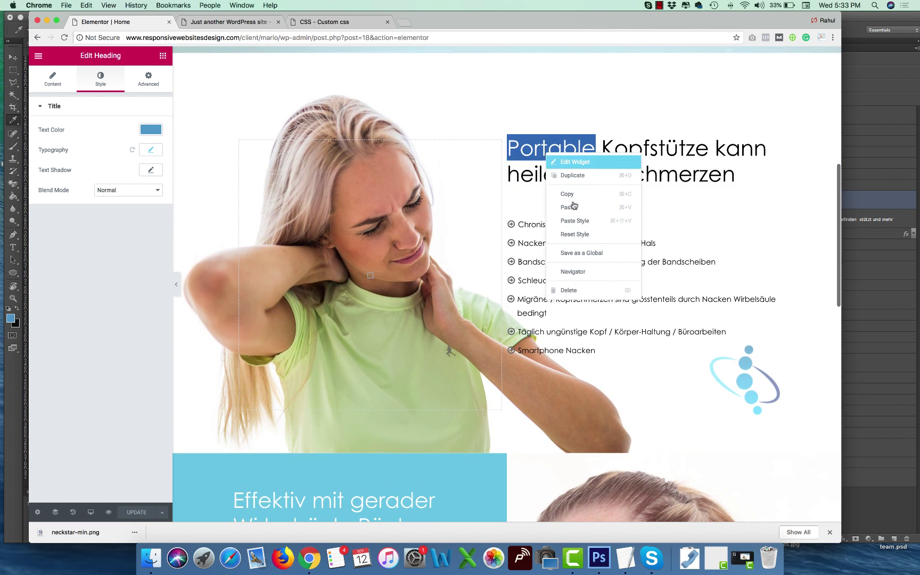
pyautogui.rightClick(637, 176)
pyautogui.rightClick(747, 173)
pyautogui.click(762, 182)
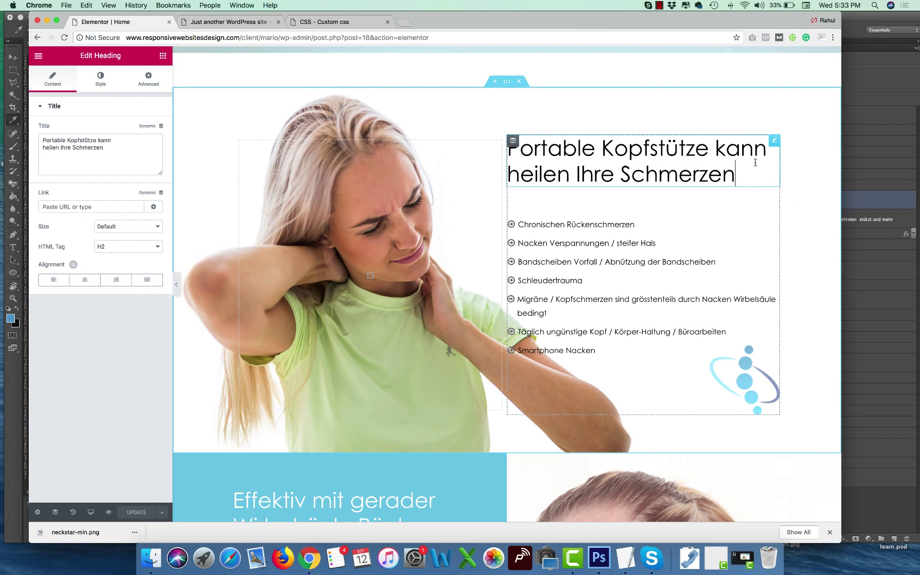
pyautogui.rightClick(752, 165)
pyautogui.click(762, 206)
pyautogui.scroll(-3, 750, 211)
pyautogui.scroll(-10, 749, 210)
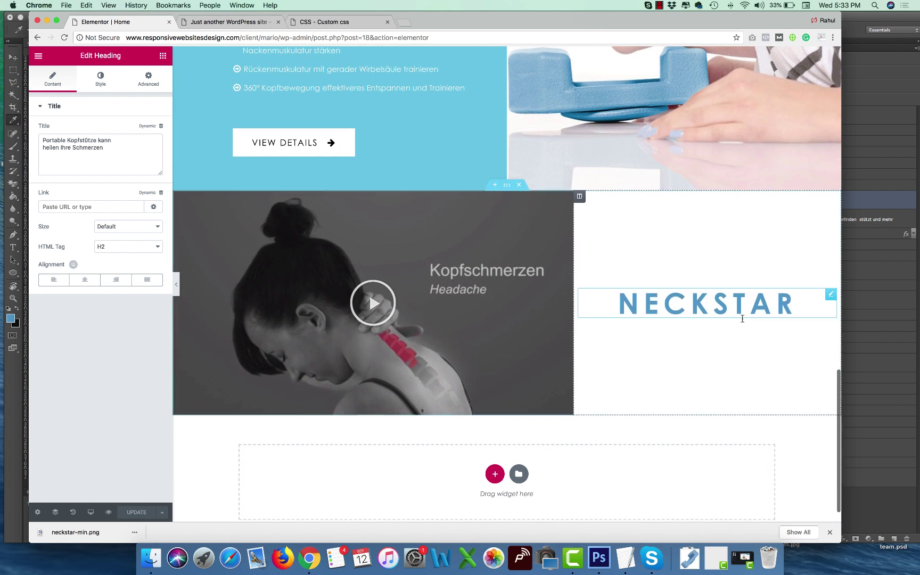
pyautogui.rightClick(745, 317)
pyautogui.click(764, 361)
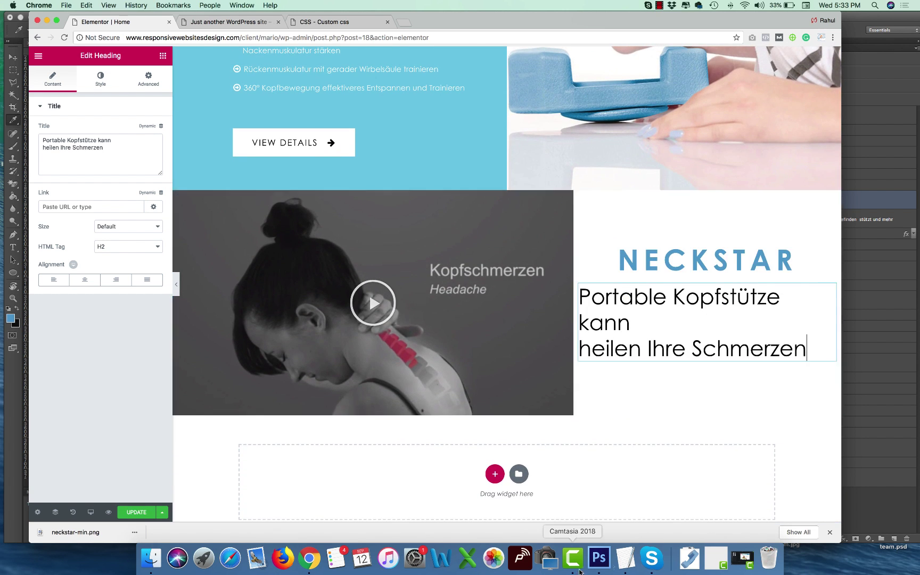
# Replace the pasted heading's text with "Kopfstütze die Ihr Wohlbefinden stützt und mehr" copied from the Photoshop design.
pyautogui.click(600, 558)
pyautogui.press('y')
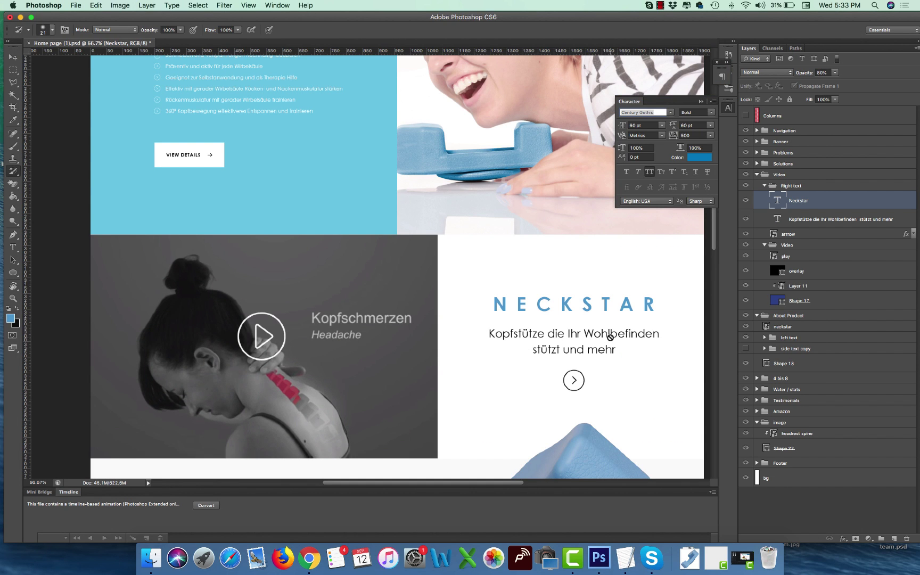
pyautogui.press('t')
pyautogui.click(579, 334)
pyautogui.press('super+a')
pyautogui.press('super+c')
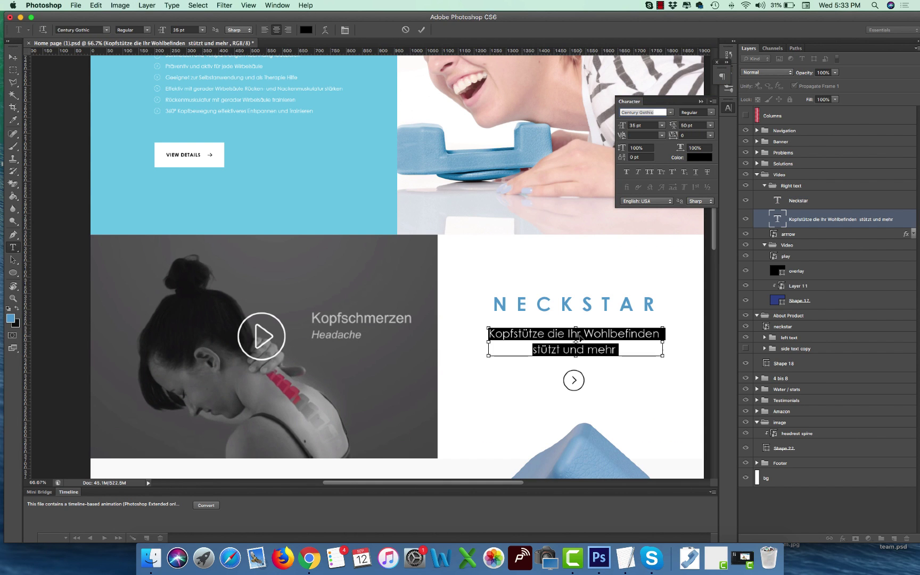
pyautogui.press('super+Tab')
pyautogui.moveTo(105, 153); pyautogui.dragTo(39, 133)
pyautogui.press('super+v')
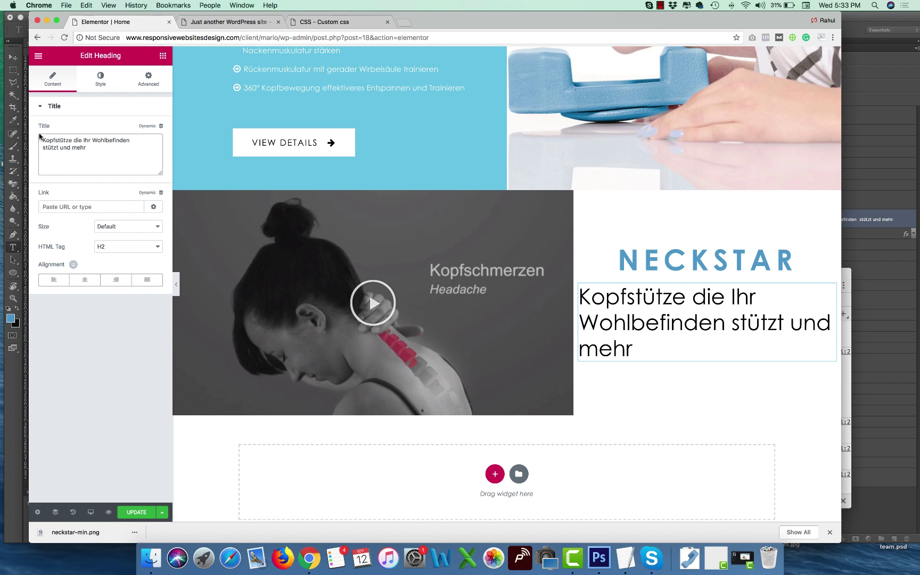
# Make the Kopfstütze heading a centred H3 with a font size of 35 px.
pyautogui.click(114, 248)
pyautogui.click(85, 280)
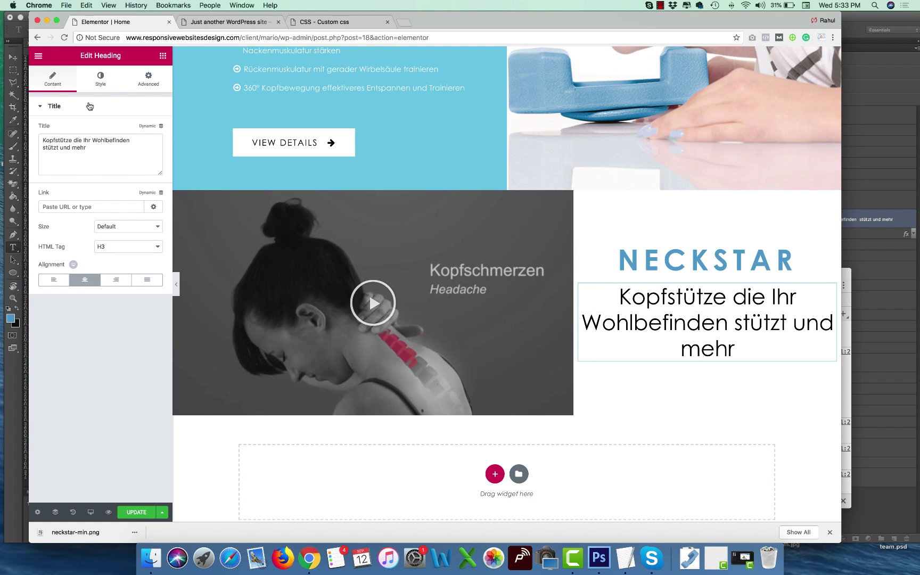
pyautogui.click(100, 80)
pyautogui.click(150, 149)
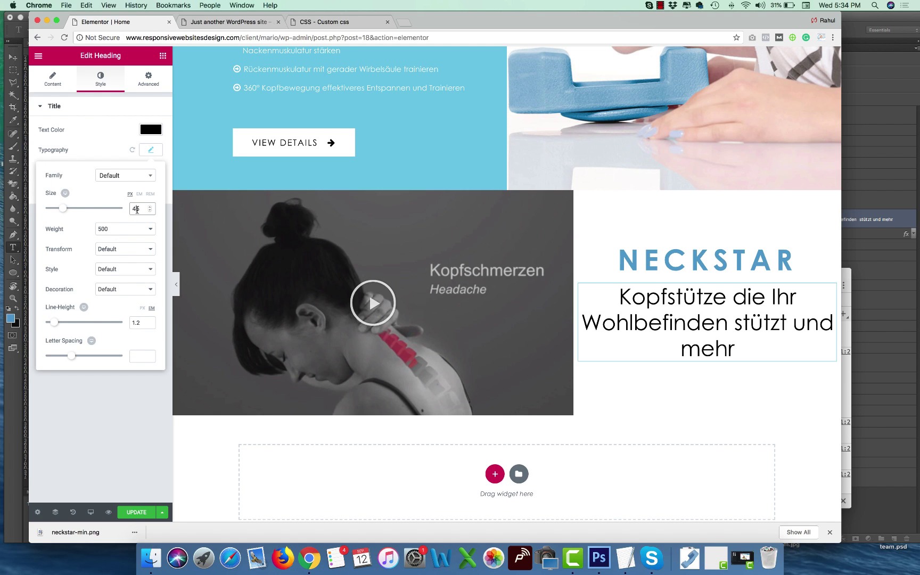
pyautogui.write('3')
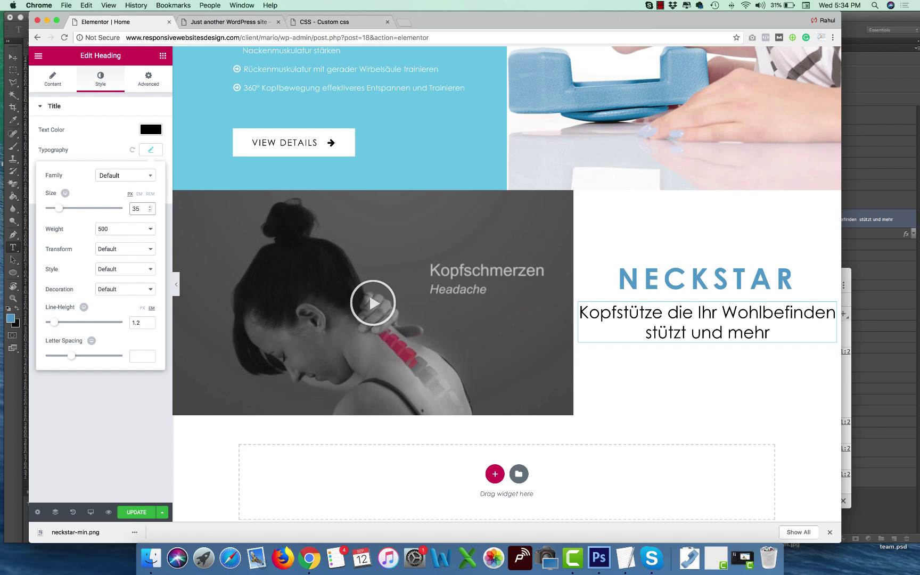
# Set the text column's width to 45% and its padding to 20 px on all sides.
pyautogui.click(579, 196)
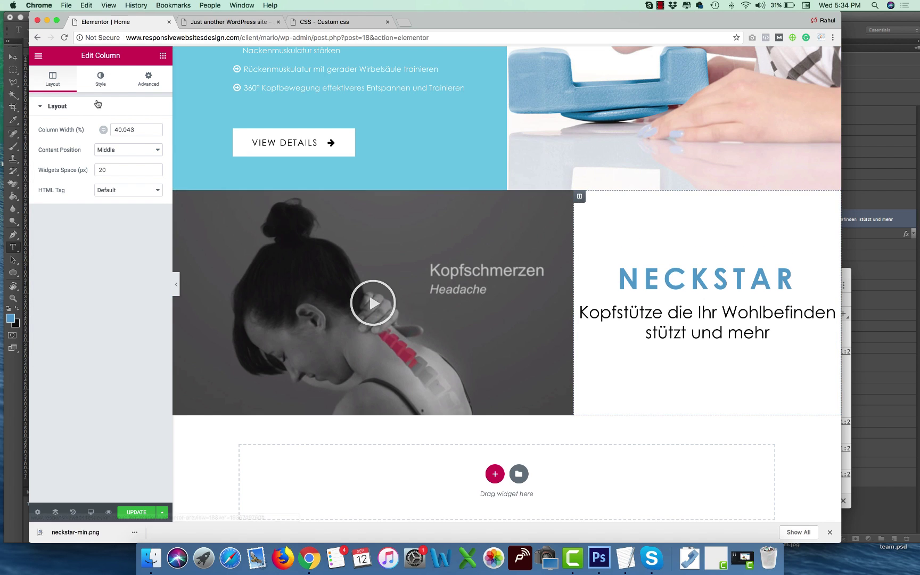
pyautogui.click(121, 130)
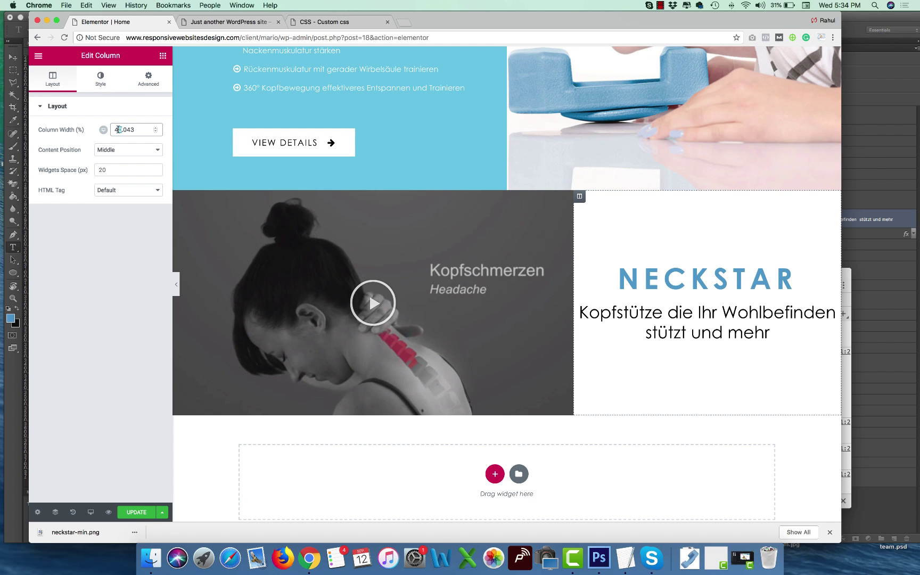
pyautogui.write('5')
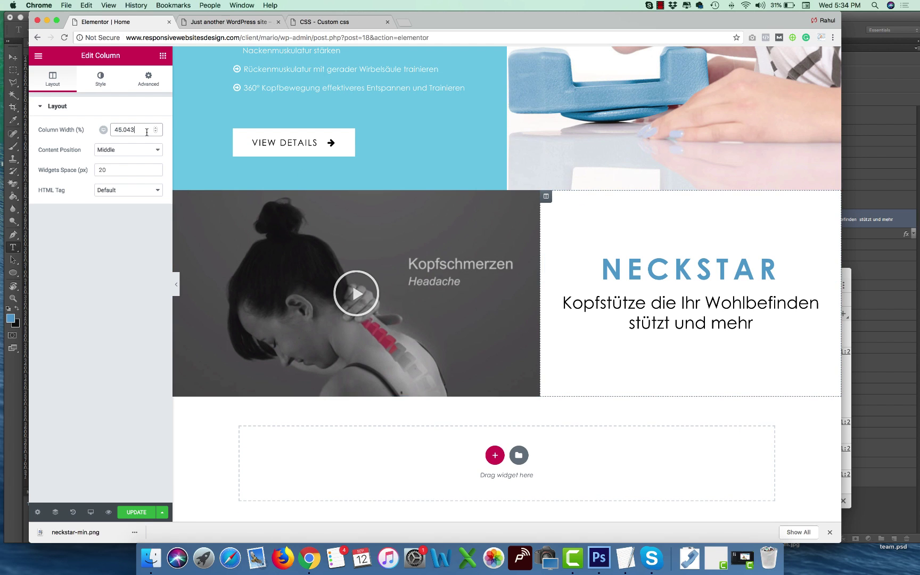
pyautogui.press('BackSpace')
pyautogui.press('BackSpace')
pyautogui.press('BackSpace')
pyautogui.press('BackSpace')
pyautogui.click(708, 305)
pyautogui.click(546, 196)
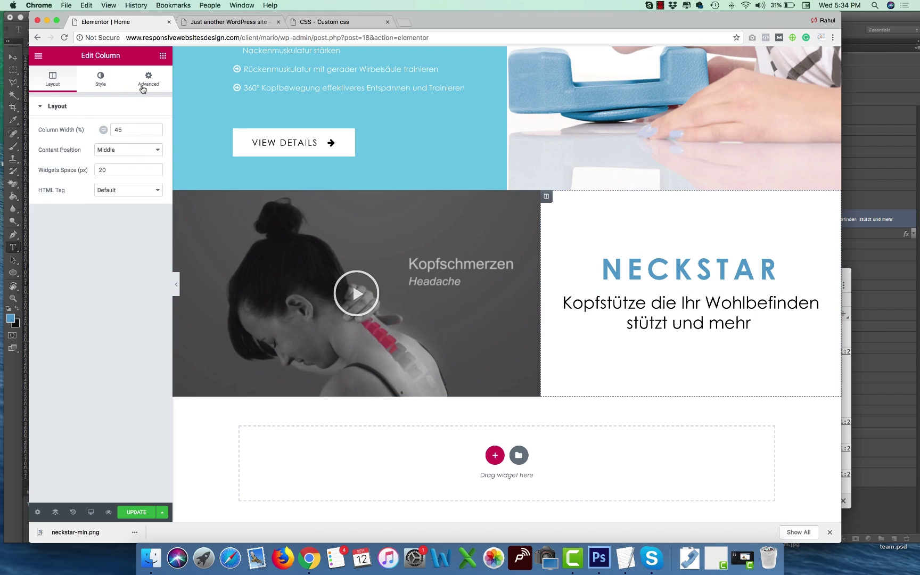
pyautogui.click(143, 85)
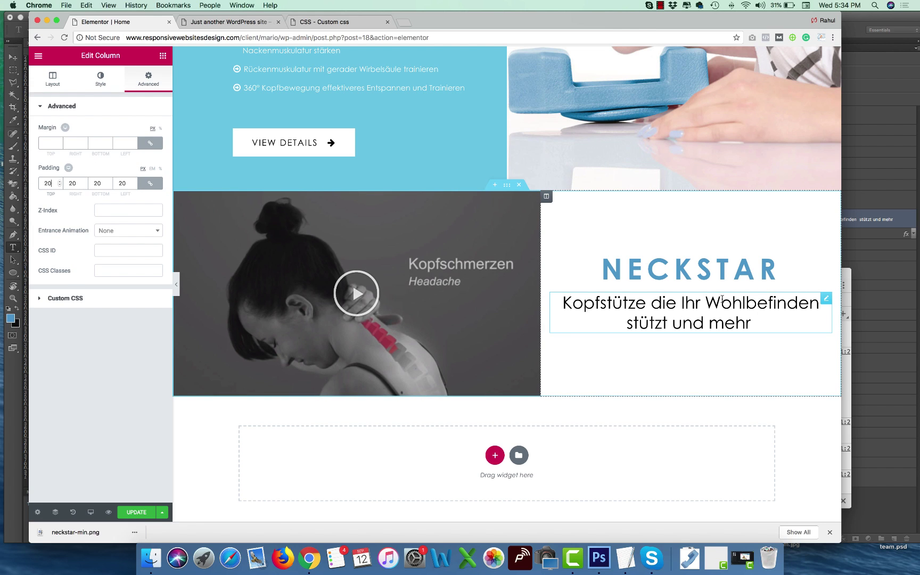
# Unlink the Kopfstütze heading's margins and set its top margin to 30 px, leaving the other sides at 0.
pyautogui.click(722, 300)
pyautogui.click(148, 83)
pyautogui.click(150, 143)
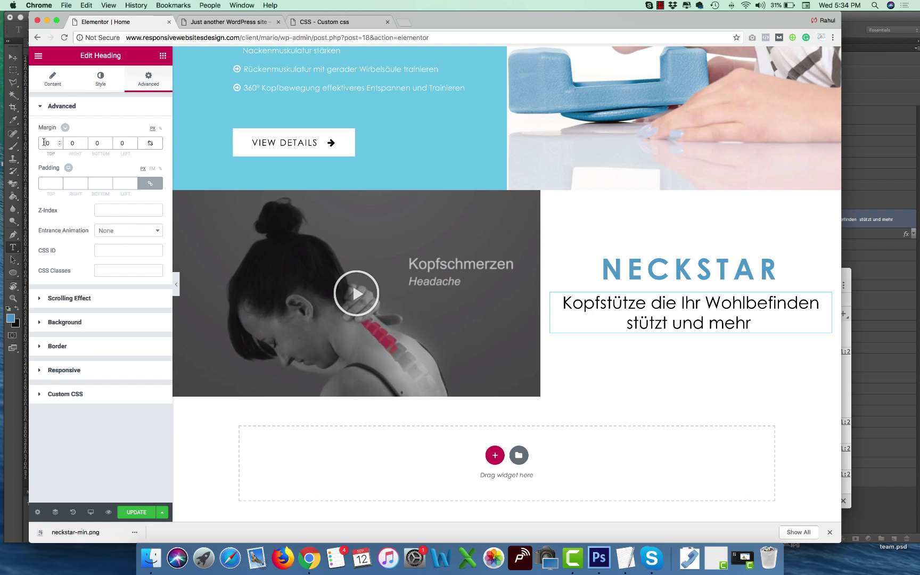
pyautogui.press('Up')
pyautogui.press('Up')
pyautogui.press('Up')
pyautogui.press('Up')
pyautogui.press('Up')
pyautogui.press('Up')
pyautogui.press('Up')
pyautogui.press('Up')
pyautogui.press('Up')
pyautogui.press('Up')
pyautogui.press('Up')
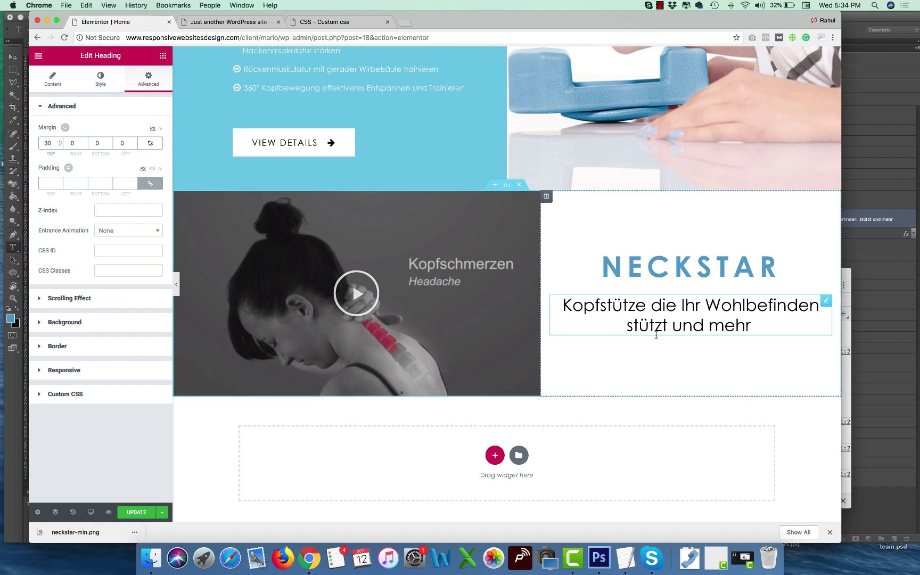
# Add an Icon widget below the Kopfstütze heading, using the angle-right icon in the Framed view.
pyautogui.click(163, 55)
pyautogui.scroll(-1, 129, 213)
pyautogui.moveTo(135, 307); pyautogui.dragTo(792, 337)
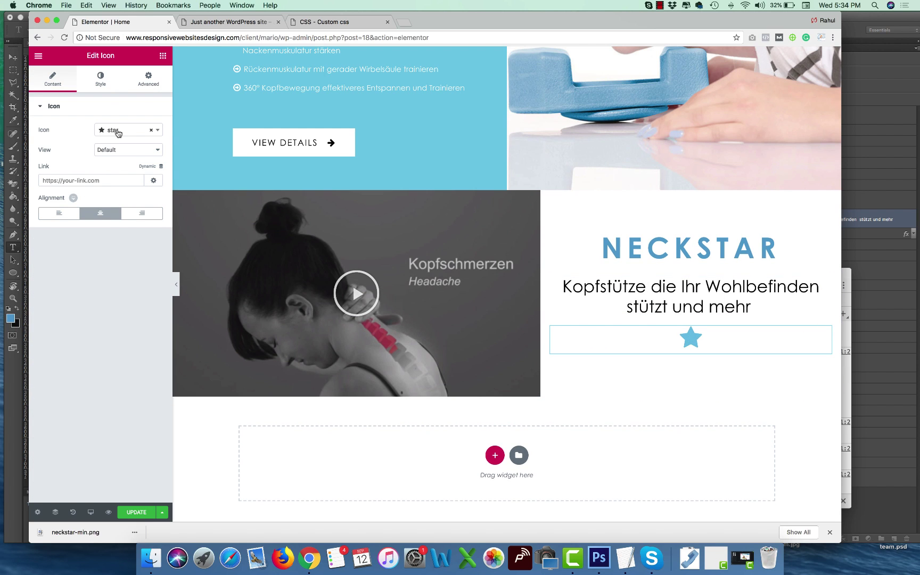
pyautogui.click(118, 132)
pyautogui.write('right')
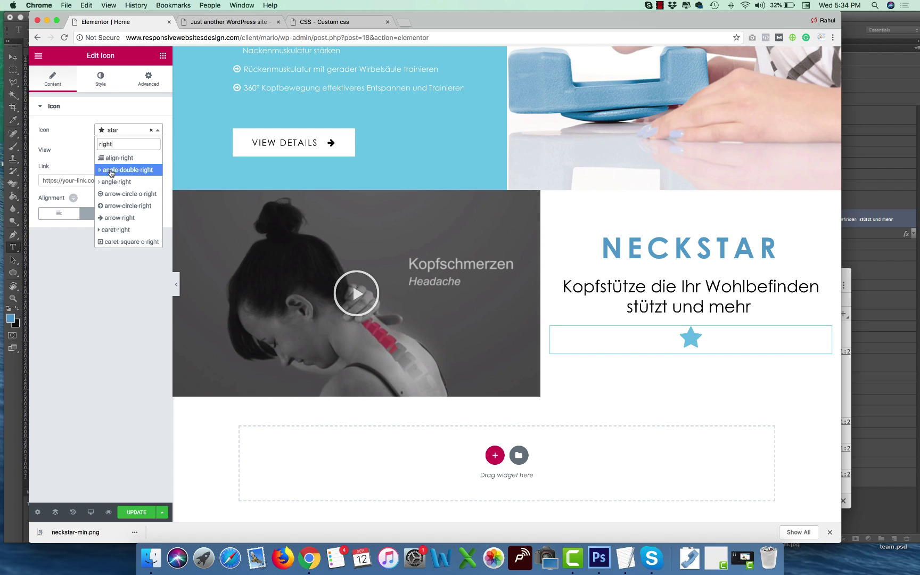
pyautogui.click(109, 184)
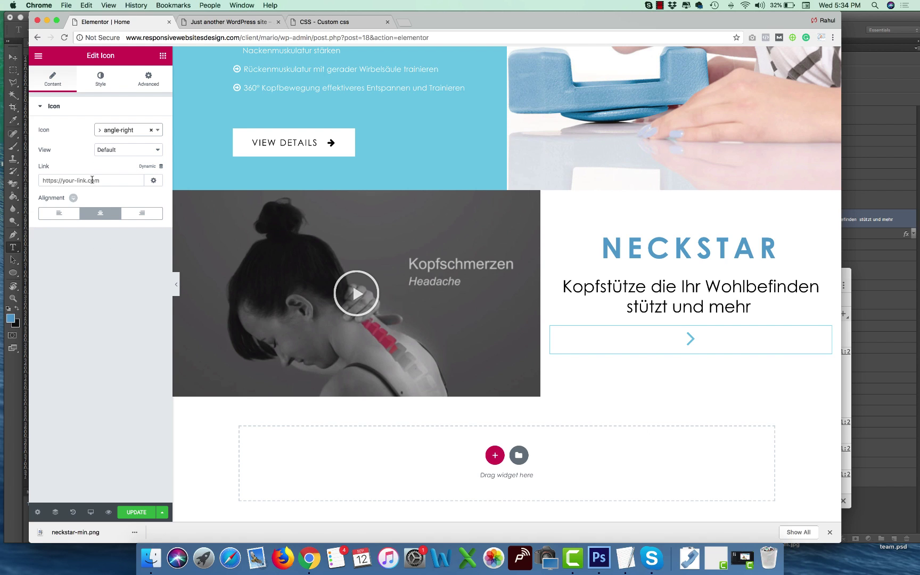
pyautogui.click(113, 152)
pyautogui.click(108, 165)
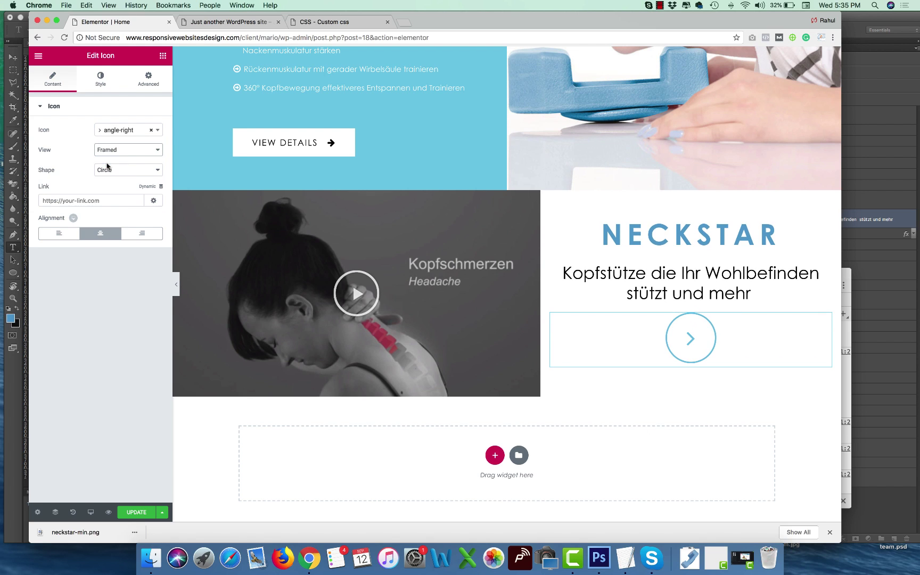
# Set the framed arrow icon's padding to 5.
pyautogui.click(106, 80)
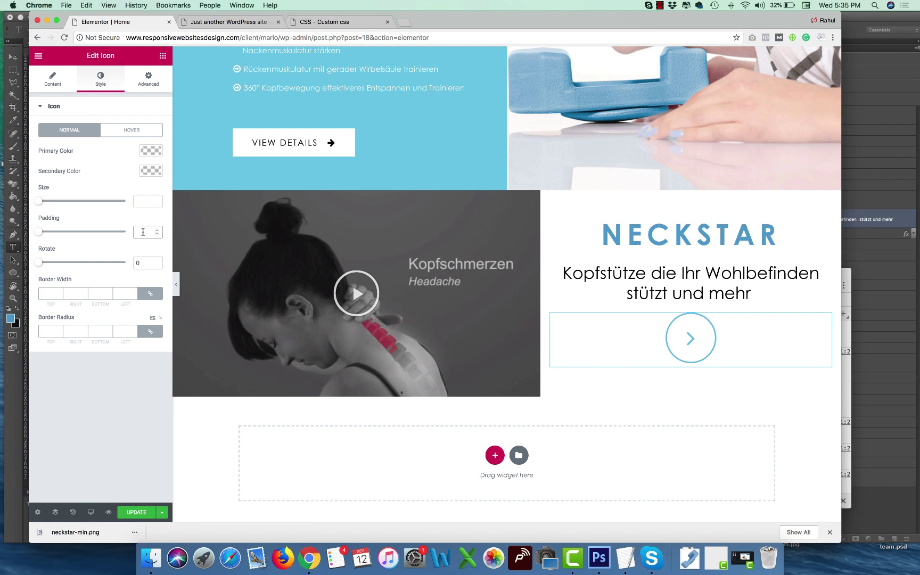
pyautogui.click(143, 231)
pyautogui.write('7')
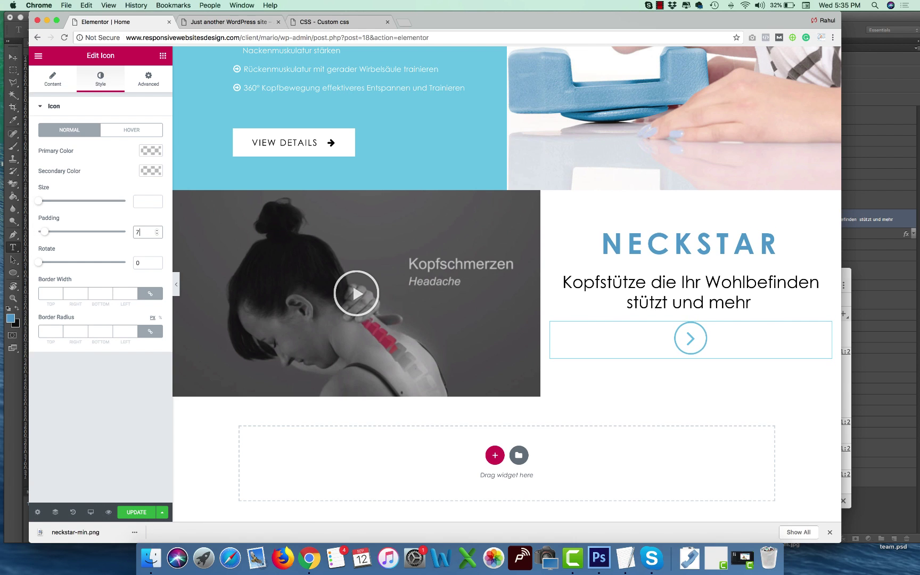
pyautogui.press('Up')
pyautogui.press('Up')
pyautogui.press('Up')
pyautogui.press('Down')
pyautogui.press('Down')
pyautogui.press('Down')
pyautogui.press('Down')
pyautogui.press('BackSpace')
pyautogui.write('7')
pyautogui.press('BackSpace')
pyautogui.write('0')
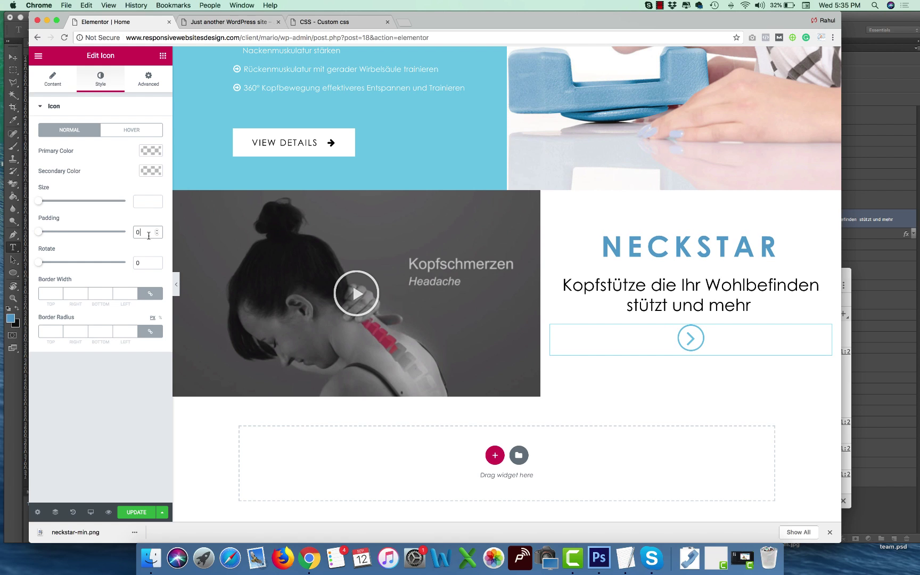
pyautogui.write('5')
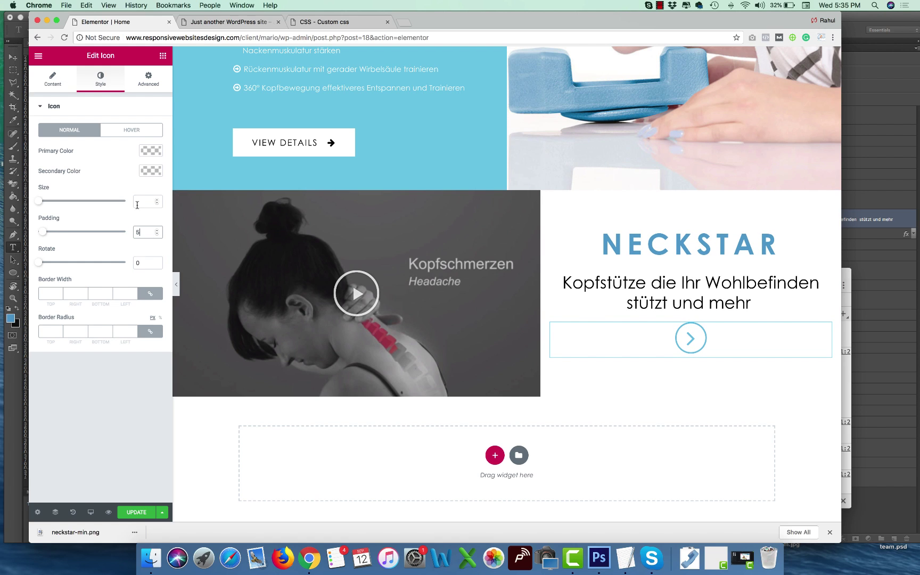
pyautogui.click(137, 204)
pyautogui.click(147, 172)
pyautogui.click(115, 284)
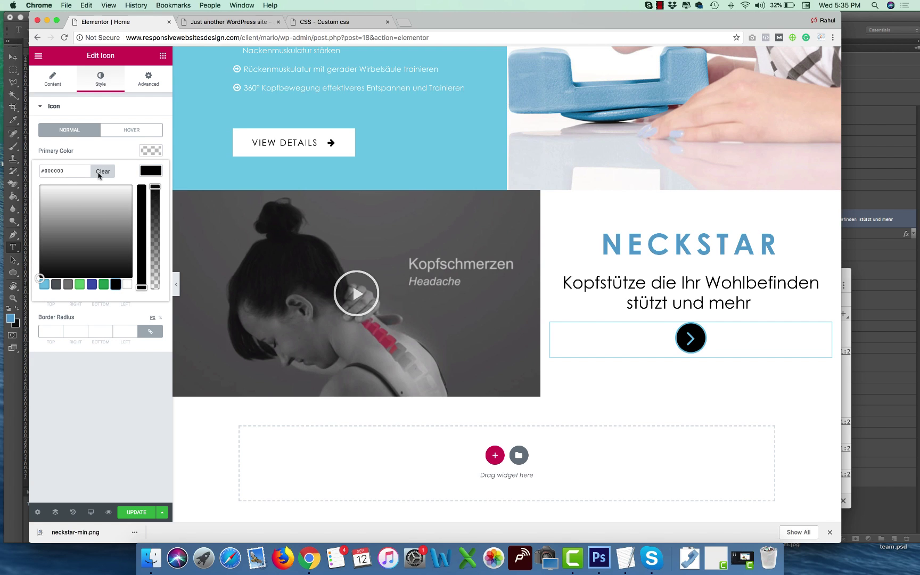
pyautogui.click(100, 173)
# Set the arrow icon's primary color to black (#000000) and update the page.
pyautogui.click(152, 154)
pyautogui.click(145, 171)
pyautogui.click(115, 264)
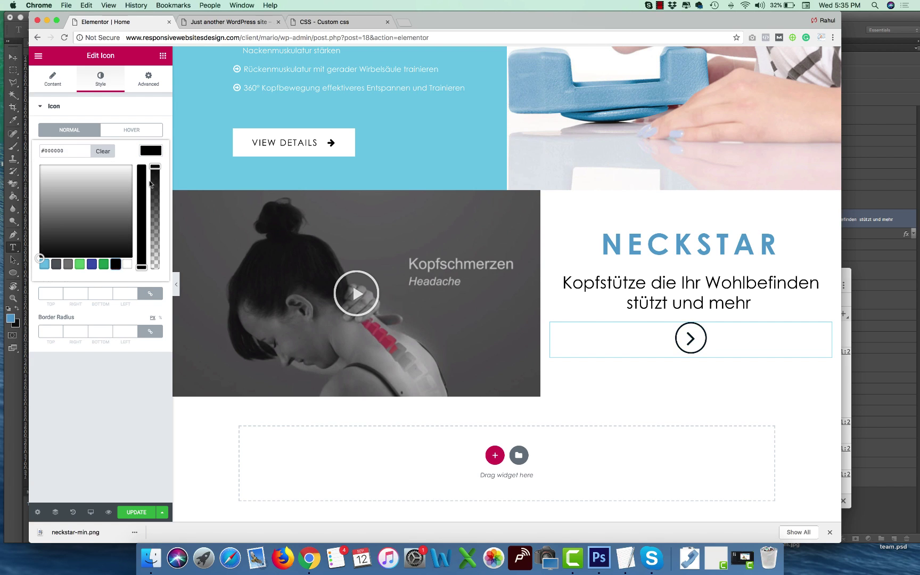
pyautogui.click(153, 155)
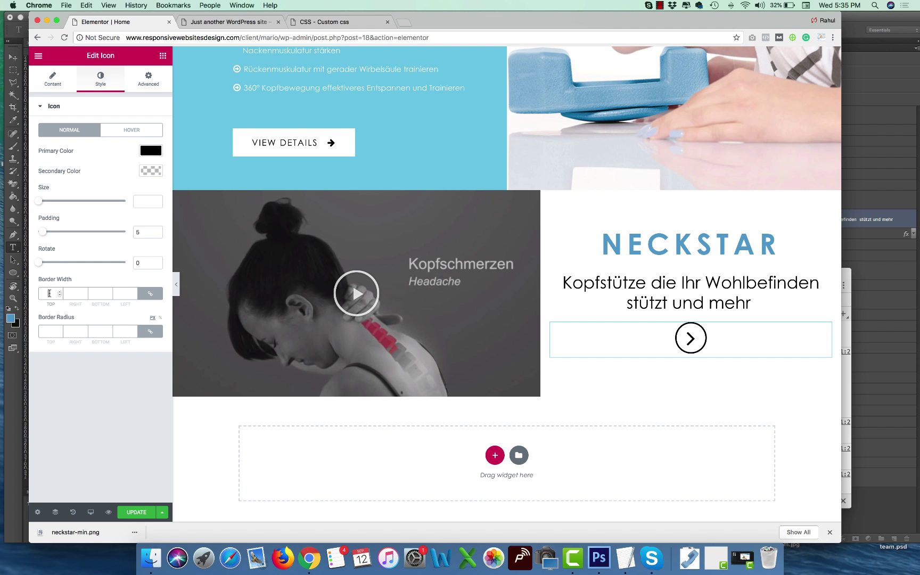
pyautogui.scroll(1, 195, 441)
pyautogui.click(131, 514)
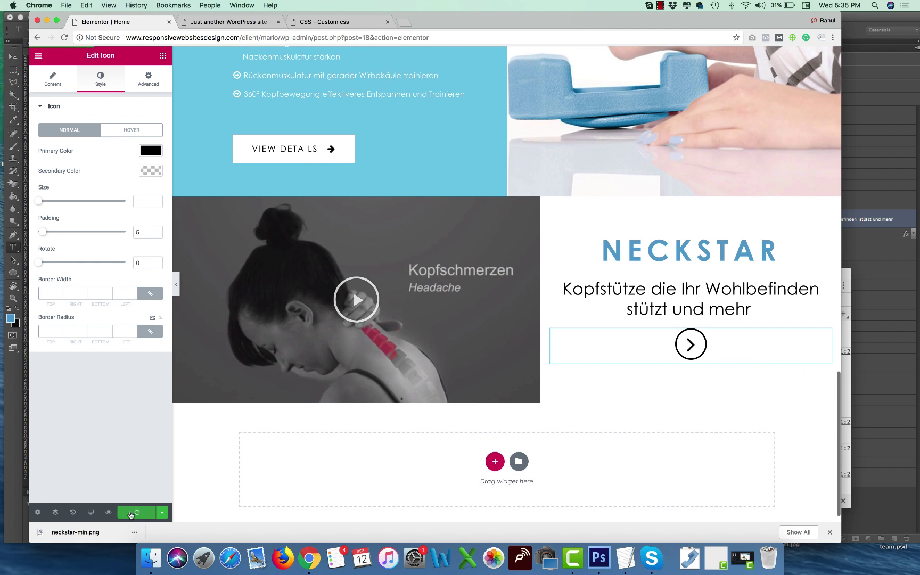
# Set the Kopfstütze heading's bottom margin to 30 px, save the page and check the video section in the live preview.
pyautogui.click(748, 308)
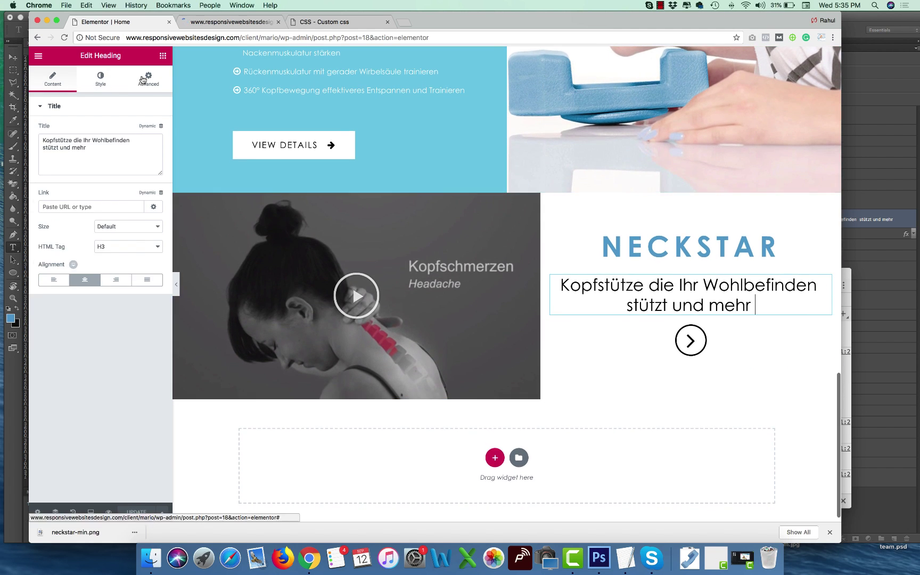
pyautogui.click(149, 79)
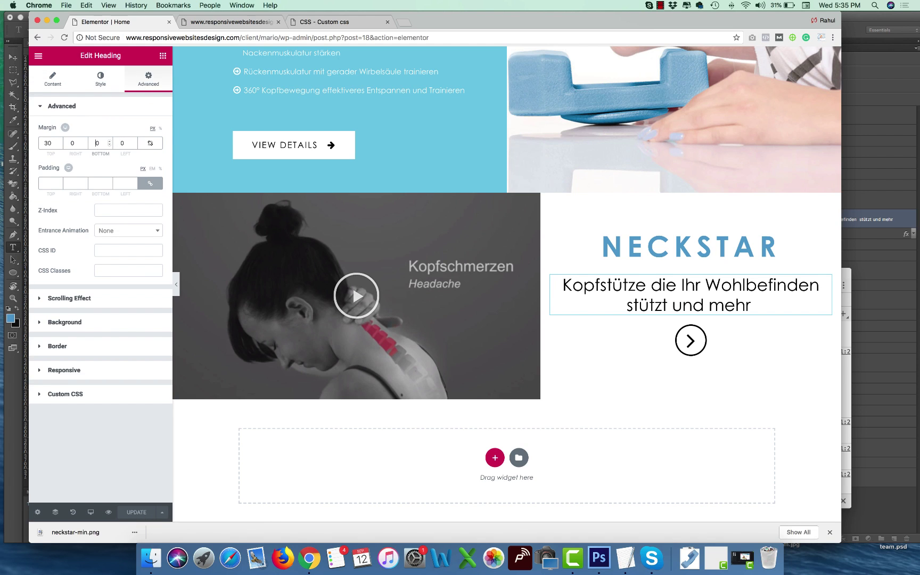
pyautogui.click(97, 143)
pyautogui.write('2')
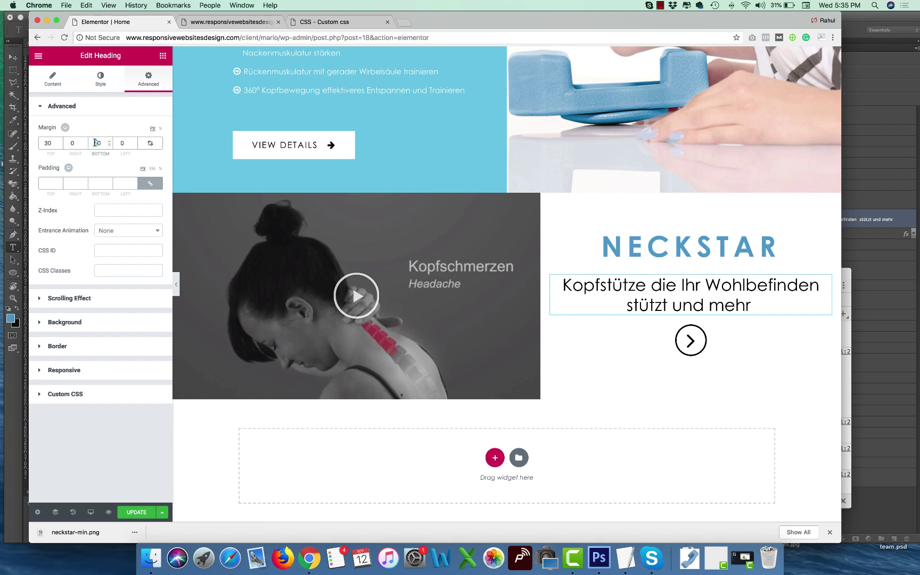
pyautogui.press('BackSpace')
pyautogui.write('3')
pyautogui.press('super+s')
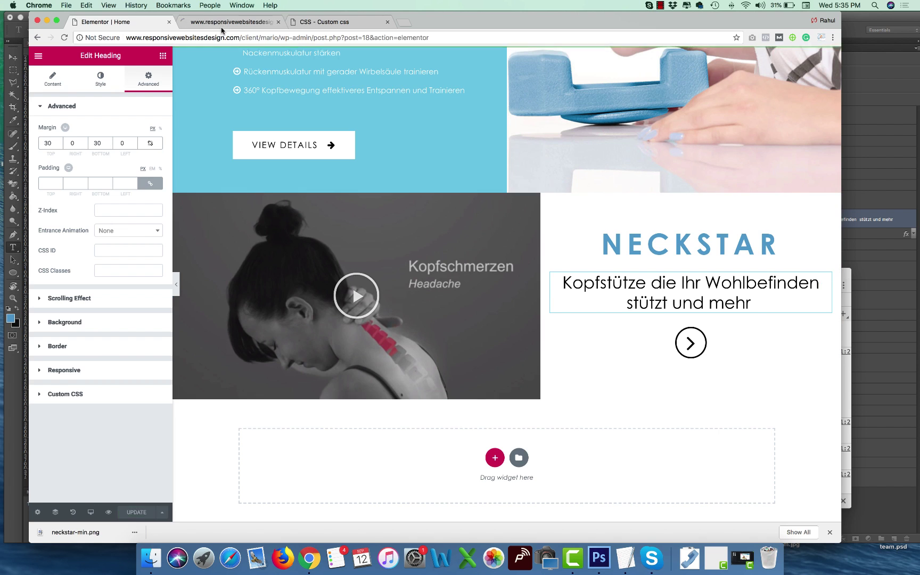
pyautogui.click(224, 23)
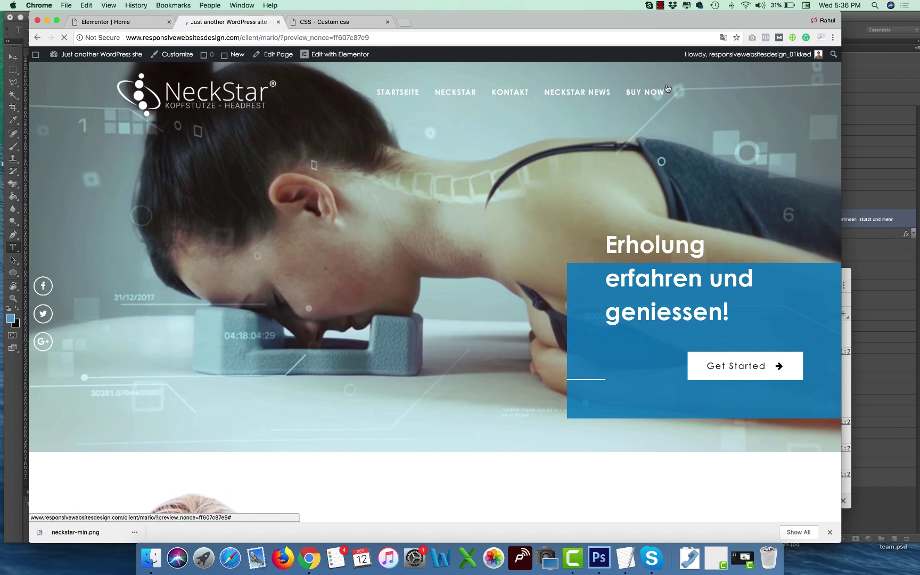
pyautogui.scroll(-15, 573, 345)
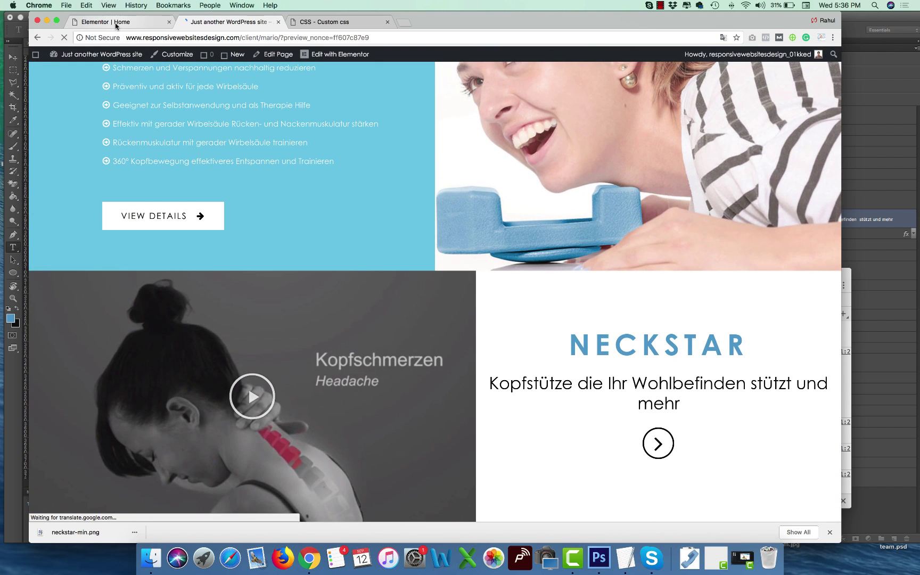
# Unlink the text column's padding and set its right and left padding to 60 px.
pyautogui.click(116, 24)
pyautogui.click(547, 198)
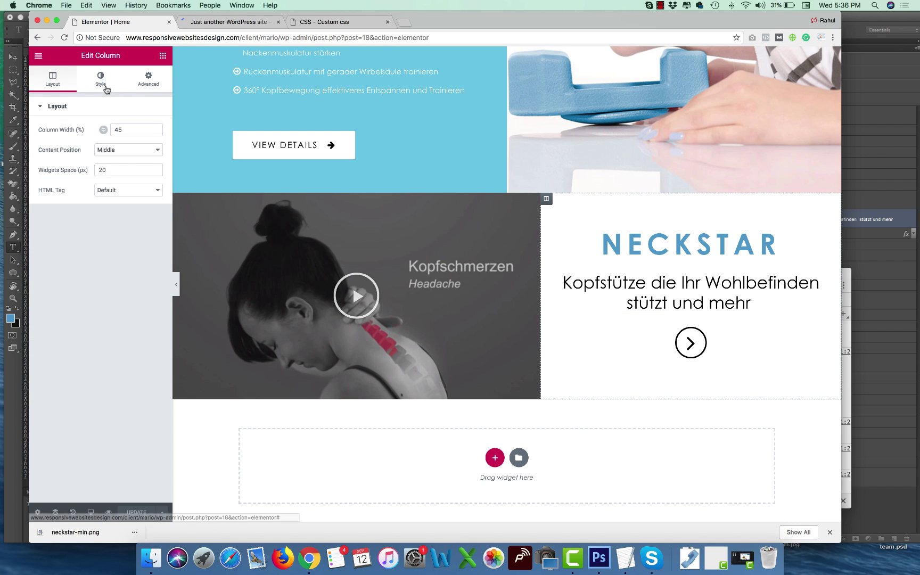
pyautogui.click(103, 83)
pyautogui.click(148, 80)
pyautogui.click(150, 183)
pyautogui.click(71, 183)
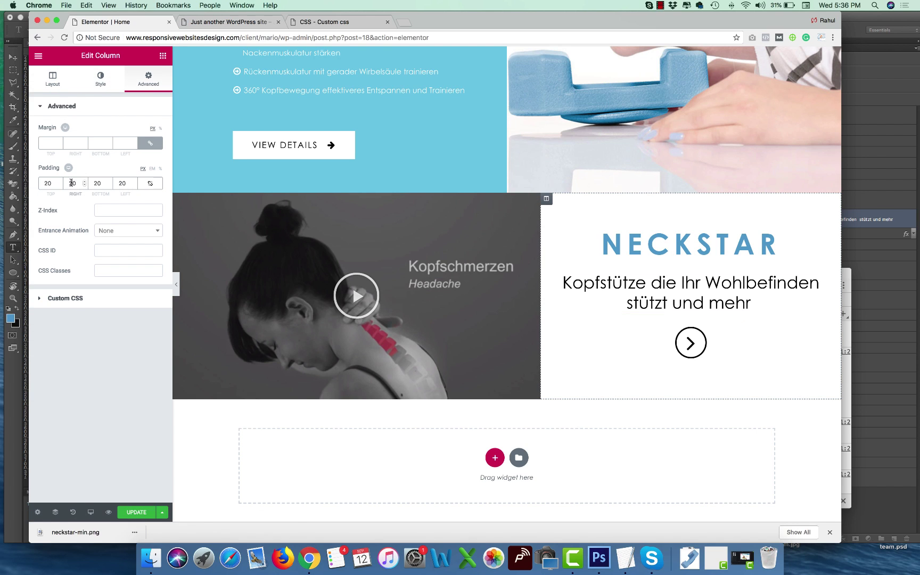
pyautogui.write('6')
pyautogui.moveTo(122, 183); pyautogui.dragTo(108, 189)
pyautogui.write('6')
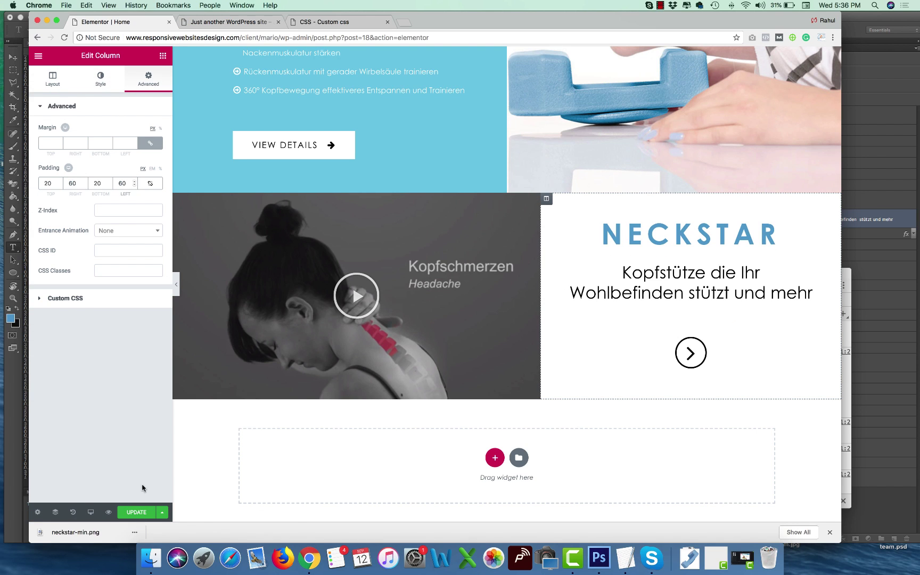
# Update the page, reload the live preview in its original language and check the video section's text column.
pyautogui.click(134, 509)
pyautogui.click(223, 21)
pyautogui.press('super+r')
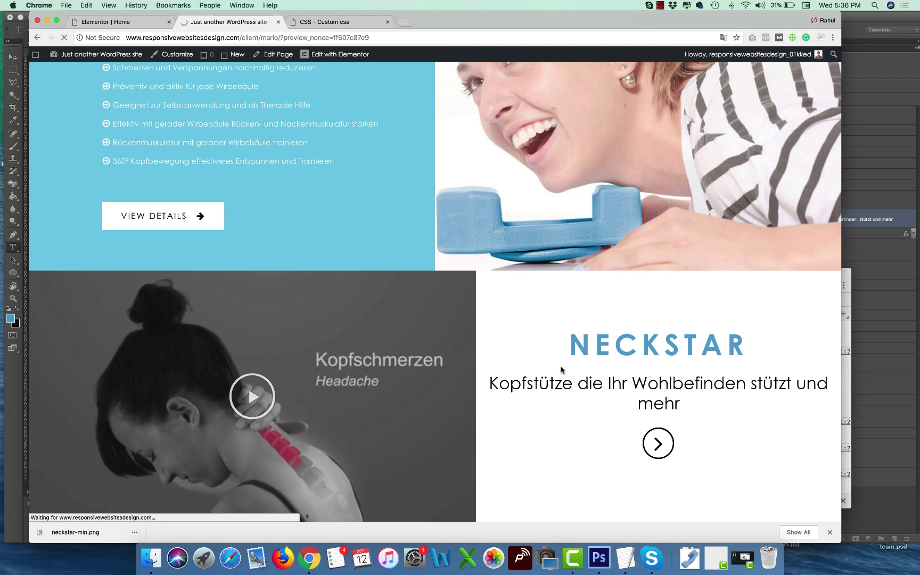
pyautogui.scroll(-5, 561, 366)
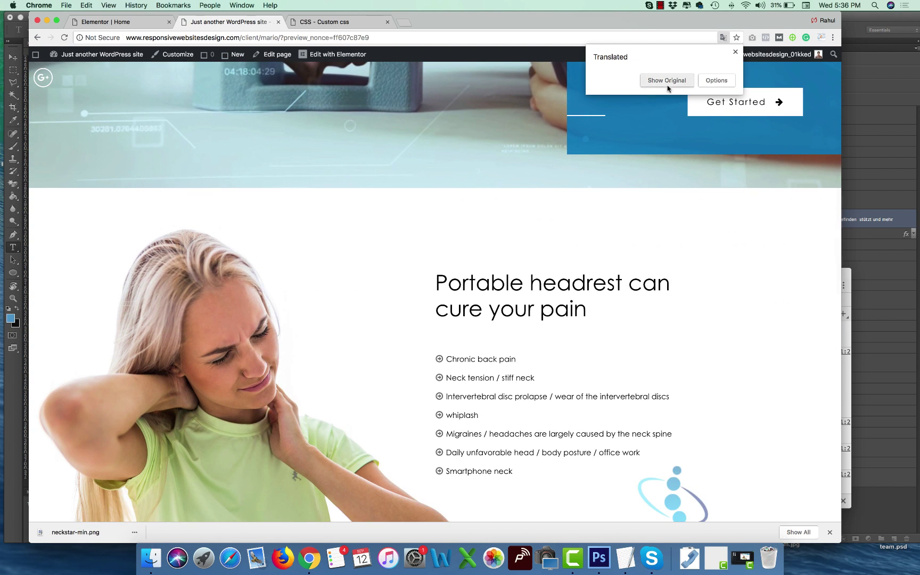
pyautogui.click(667, 85)
pyautogui.scroll(-3, 601, 400)
pyautogui.scroll(-8, 602, 401)
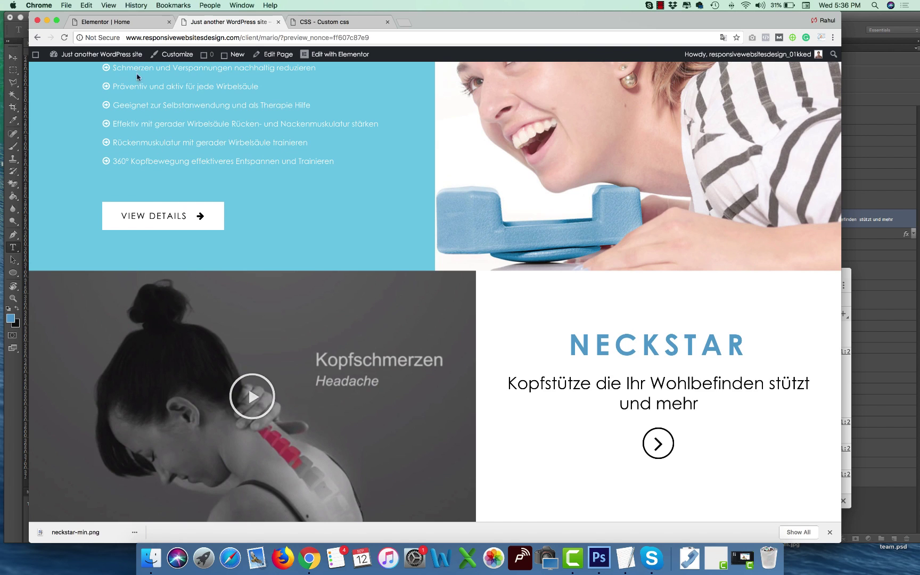
# Set the text column's left and right padding to 70 px.
pyautogui.click(112, 22)
pyautogui.write('7')
pyautogui.moveTo(73, 184); pyautogui.dragTo(68, 183)
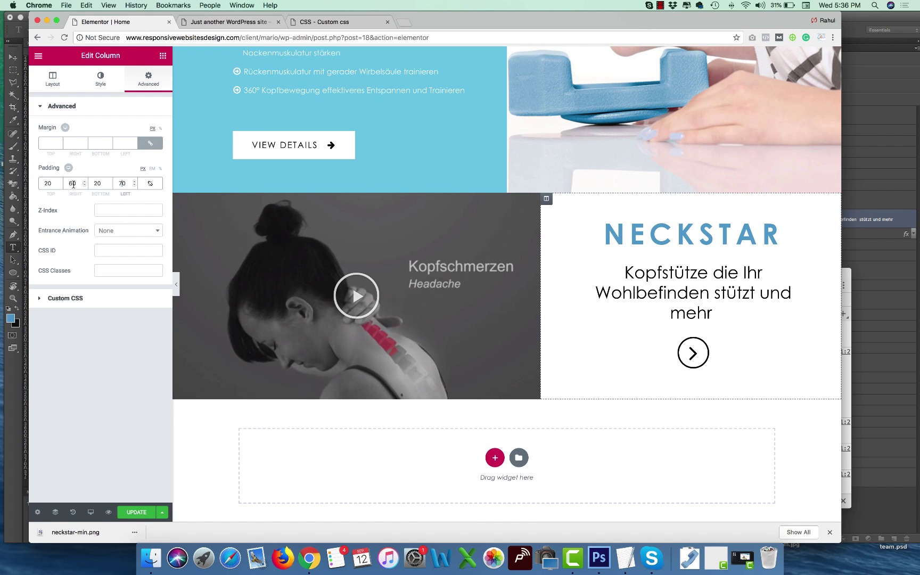
pyautogui.write('7')
# Set the Kopfstütze heading's line height to 1.3 em, update the page and check the video section in the live preview.
pyautogui.click(693, 290)
pyautogui.click(106, 89)
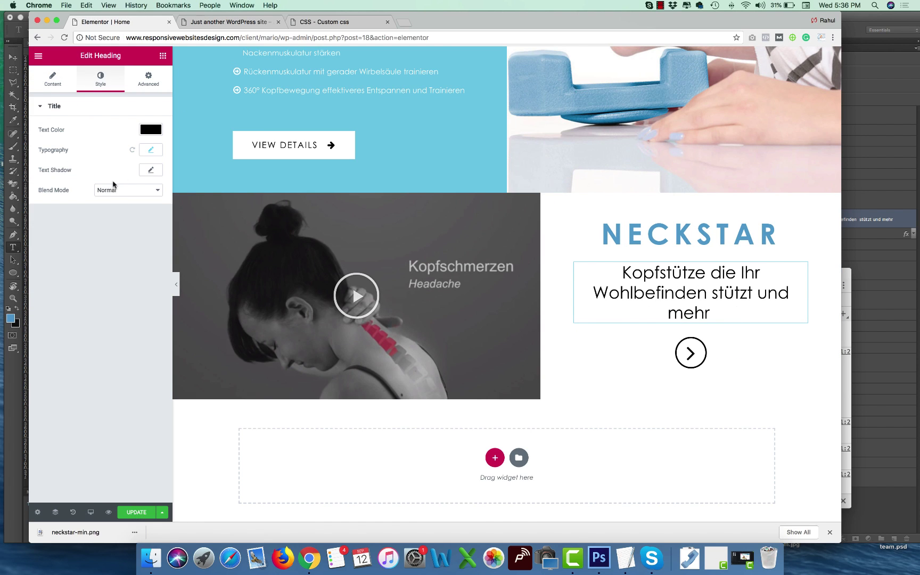
pyautogui.click(151, 150)
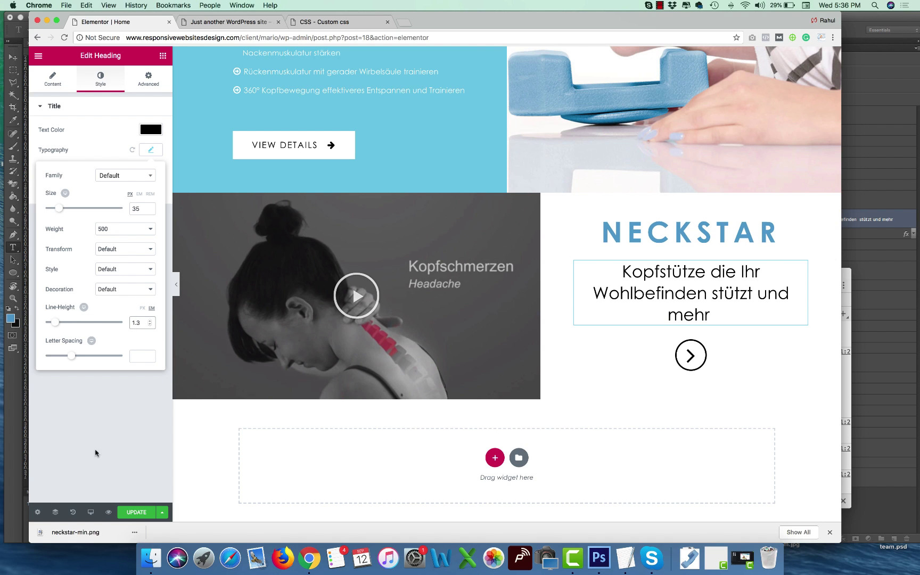
pyautogui.click(137, 513)
pyautogui.click(208, 22)
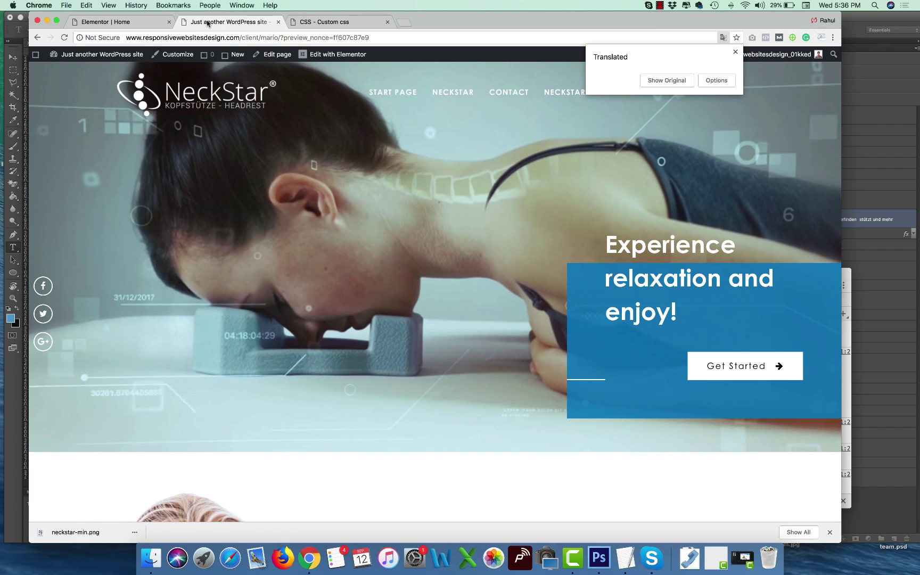
pyautogui.scroll(-15, 439, 271)
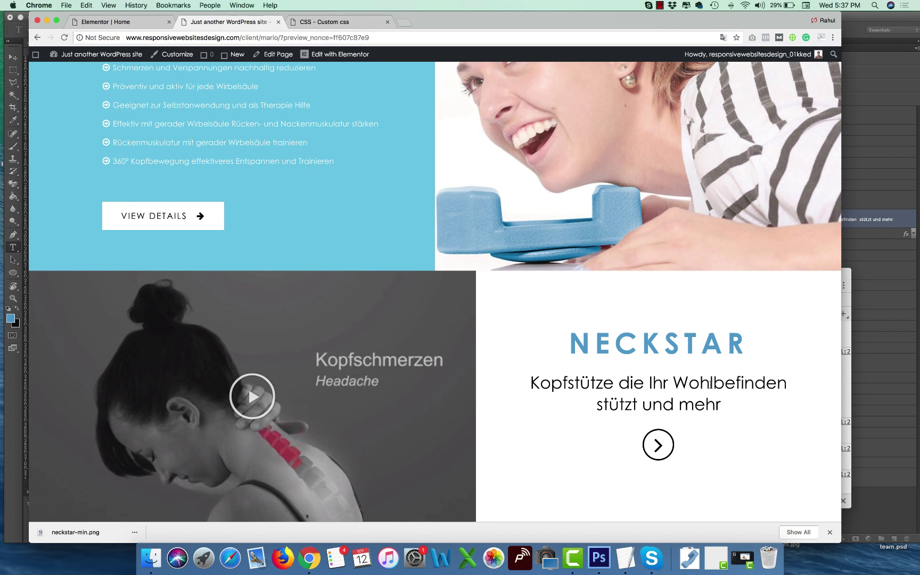
# Assign the CSS class cr-neckstar-head to the NECKSTAR heading.
pyautogui.click(136, 21)
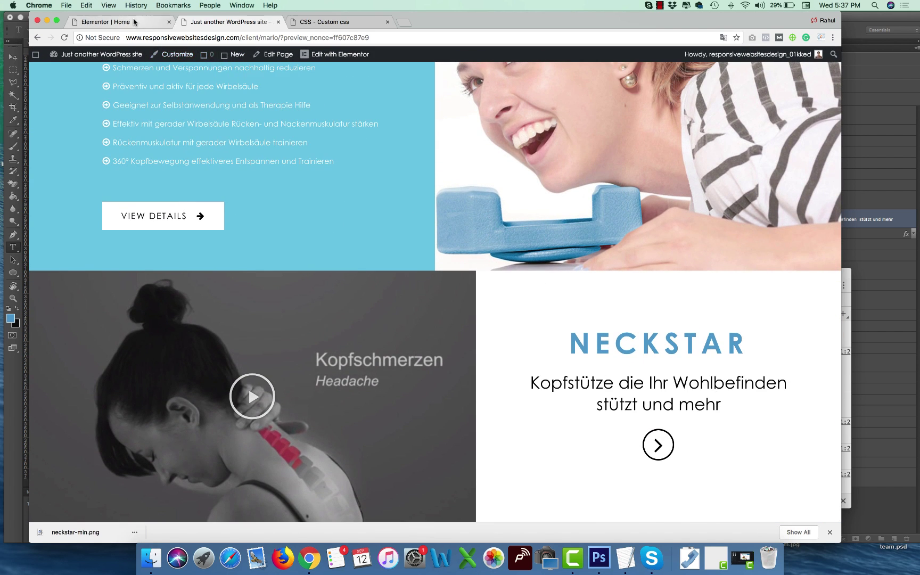
pyautogui.click(703, 234)
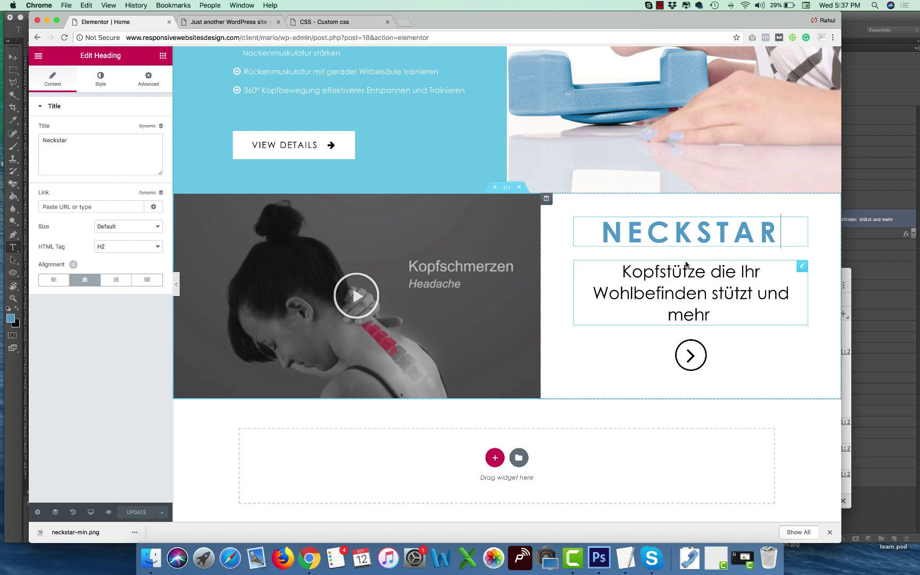
pyautogui.click(142, 84)
pyautogui.click(98, 270)
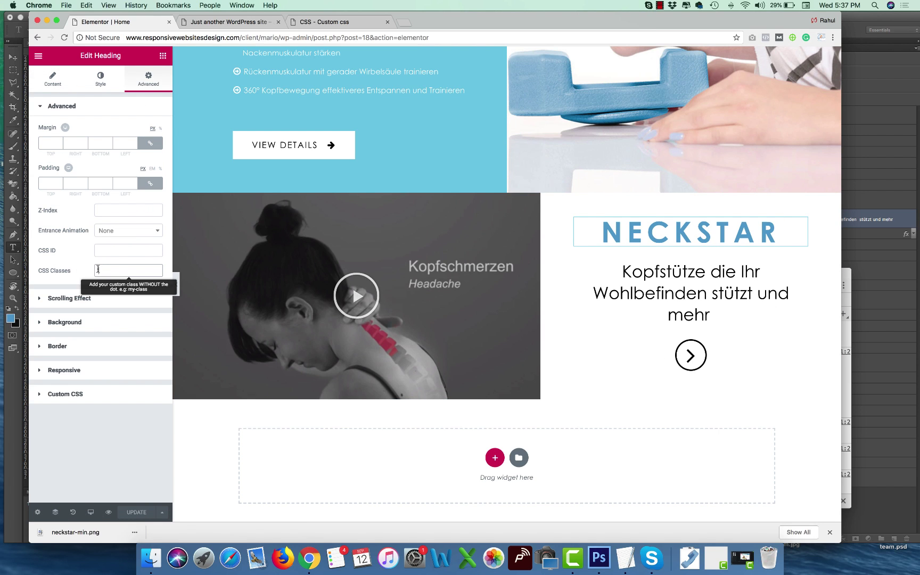
pyautogui.write('cr-neckstar-head')
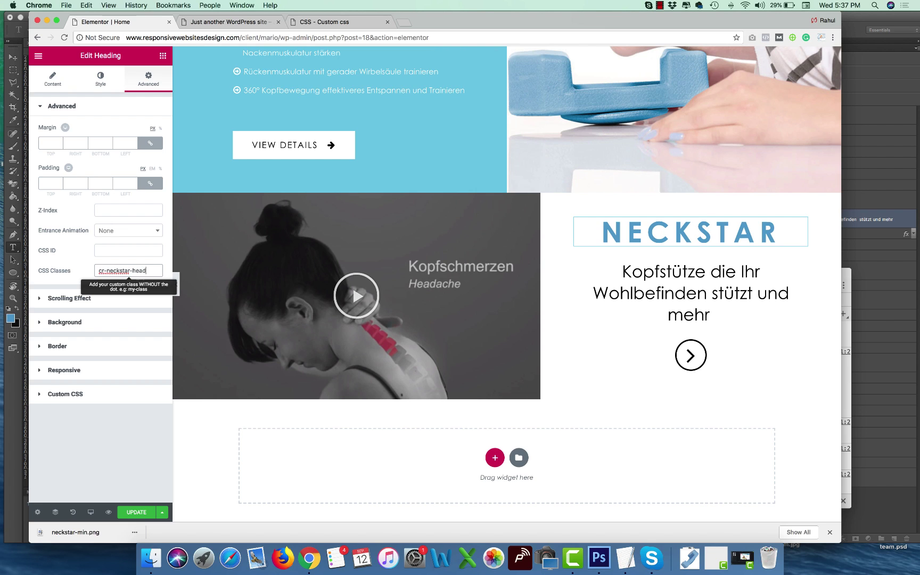
# Copy the NECKSTAR heading's class name and start a custom CSS rule for the selector .cr-neckstar-head.
pyautogui.moveTo(159, 273); pyautogui.dragTo(97, 270)
pyautogui.click(154, 269)
pyautogui.moveTo(154, 269); pyautogui.dragTo(99, 271)
pyautogui.press('super+c')
pyautogui.click(80, 394)
pyautogui.click(90, 298)
pyautogui.write('.{}')
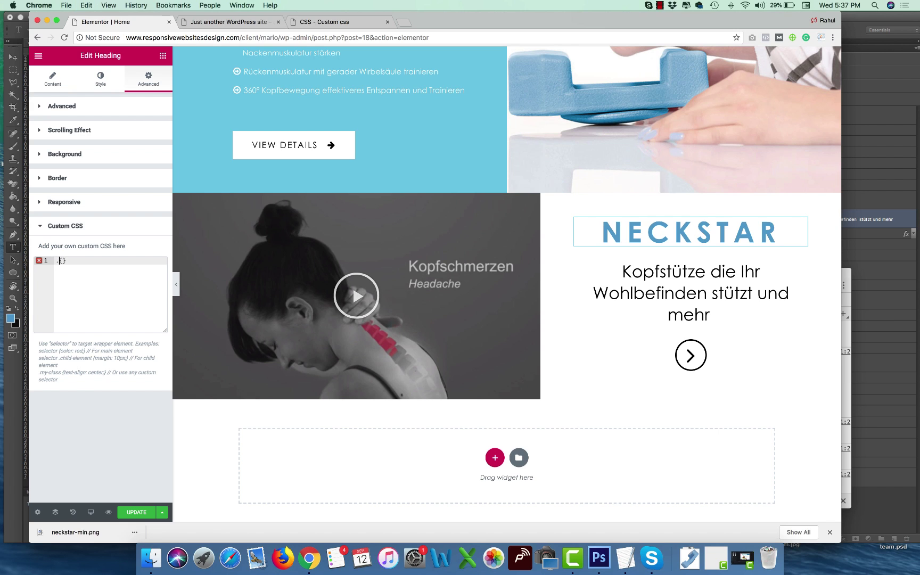
pyautogui.press('super+v')
# Add a letter-spacing of 10px to the .cr-neckstar-head rule.
pyautogui.press('Return')
pyautogui.write('le')
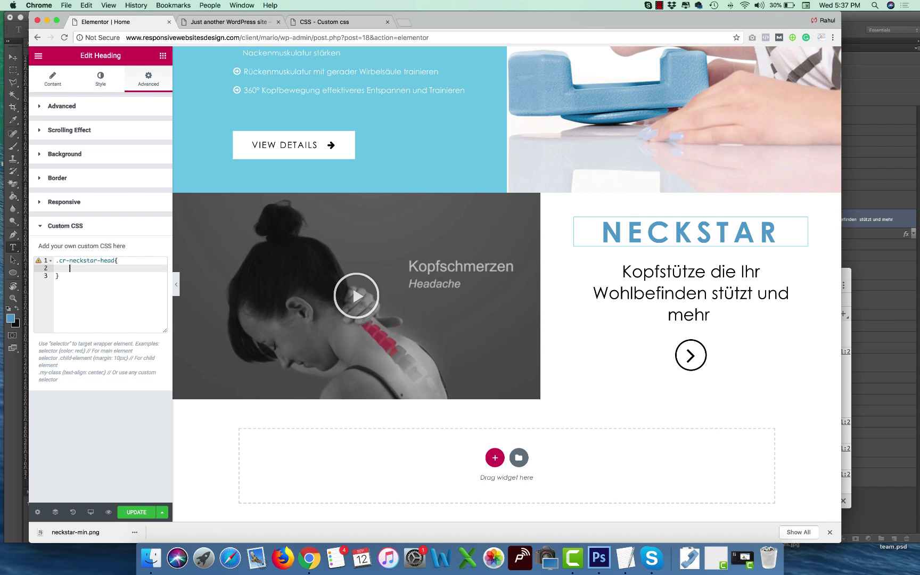
pyautogui.write('tter-spa')
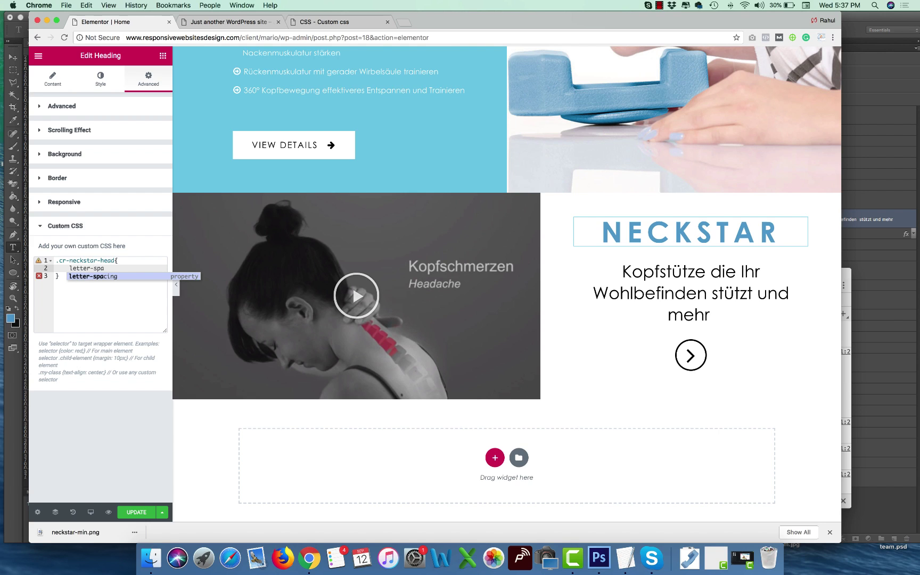
pyautogui.write('cing: 10px;')
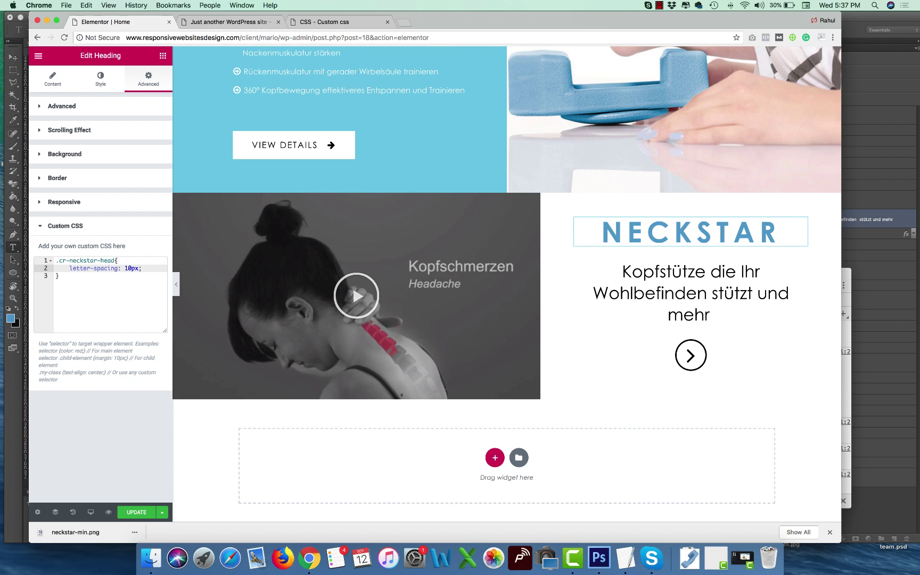
pyautogui.click(118, 261)
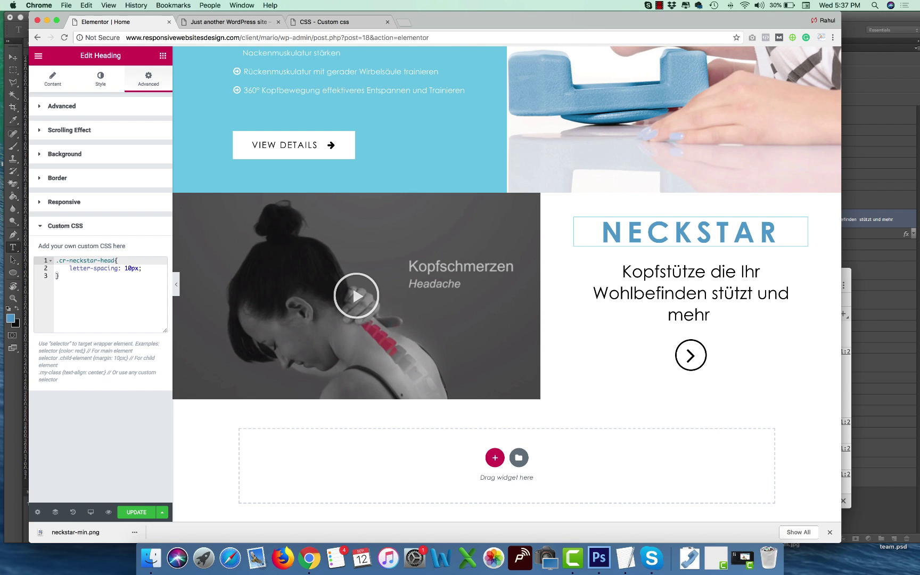
# Set the rule's letter-spacing to 20px and mark it !important.
pyautogui.click(130, 268)
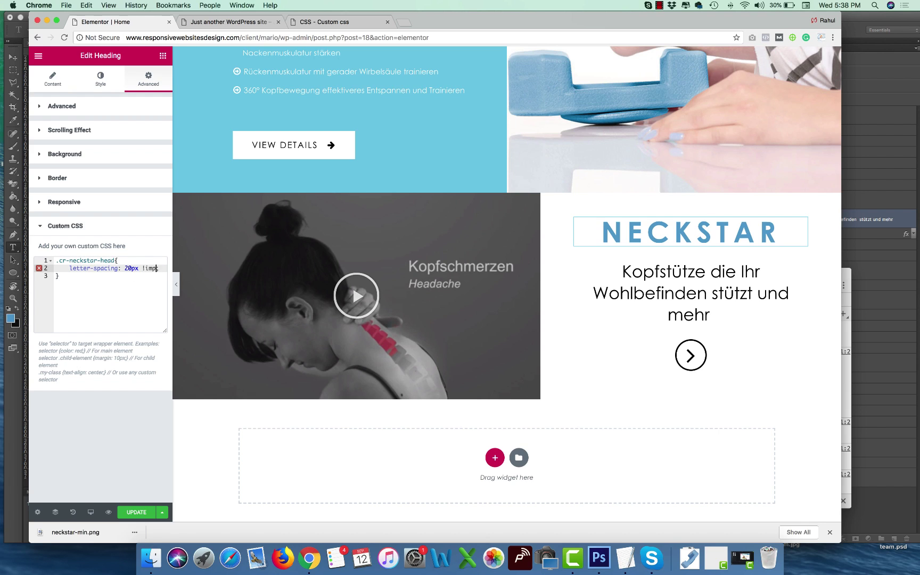
pyautogui.write('rtant')
pyautogui.write(';')
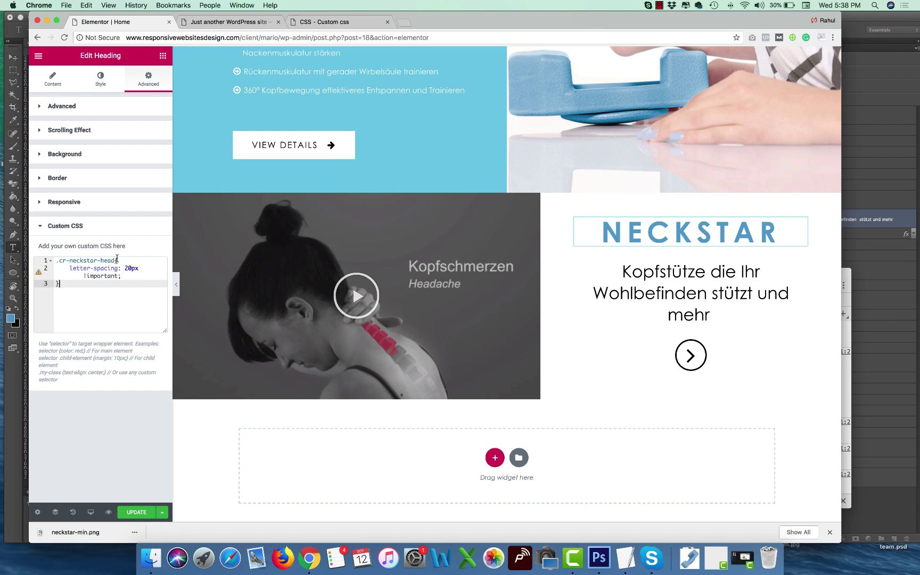
# Extend the rule's selector to .cr-neckstar-head h3, update the page and reload the live preview.
pyautogui.click(115, 260)
pyautogui.write('h3')
pyautogui.click(152, 288)
pyautogui.click(137, 510)
pyautogui.click(234, 22)
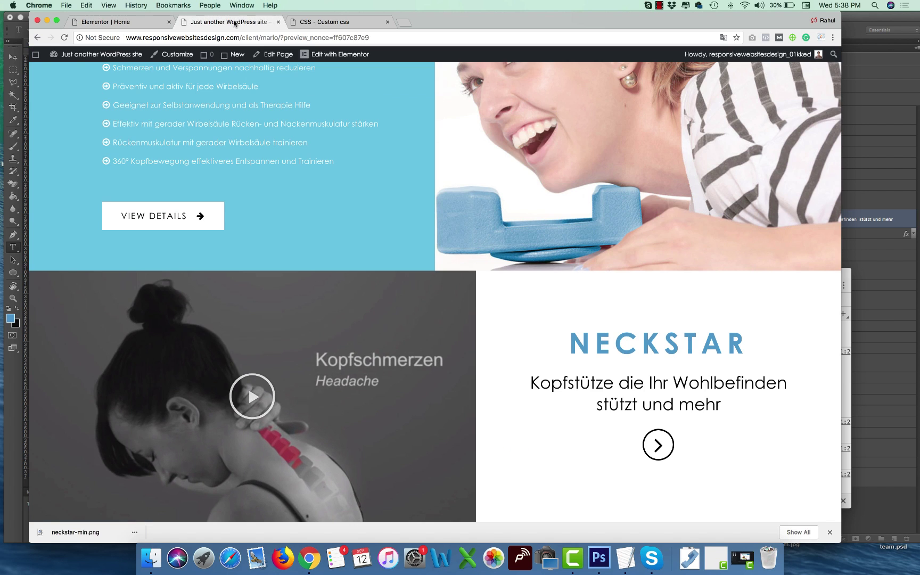
pyautogui.press('super+r')
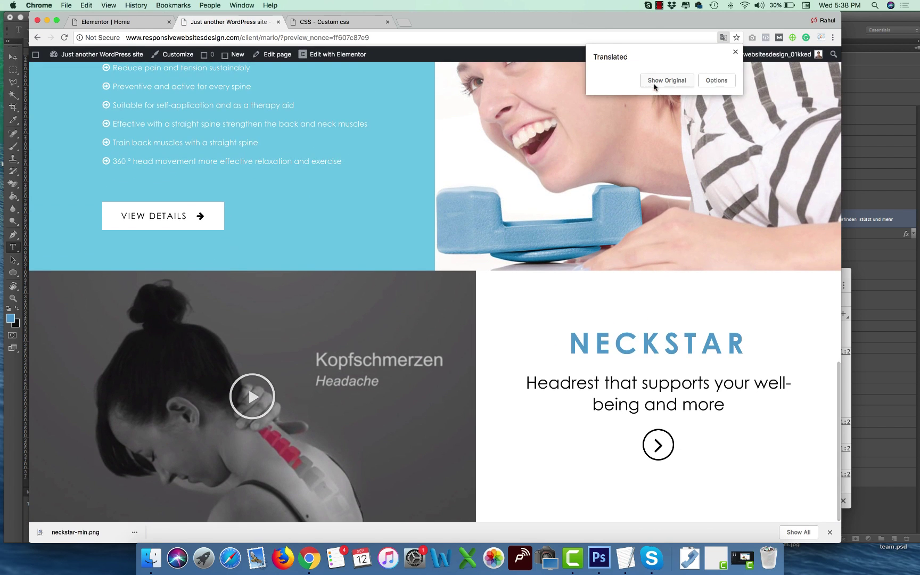
# Inspect the NECKSTAR heading in the original-language preview to find its HTML tag.
pyautogui.click(655, 85)
pyautogui.rightClick(632, 349)
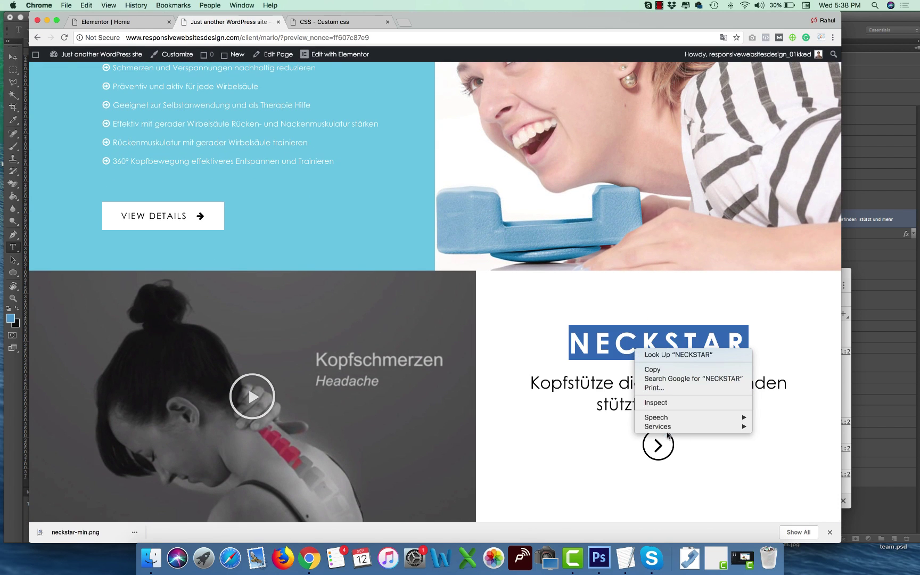
pyautogui.click(660, 403)
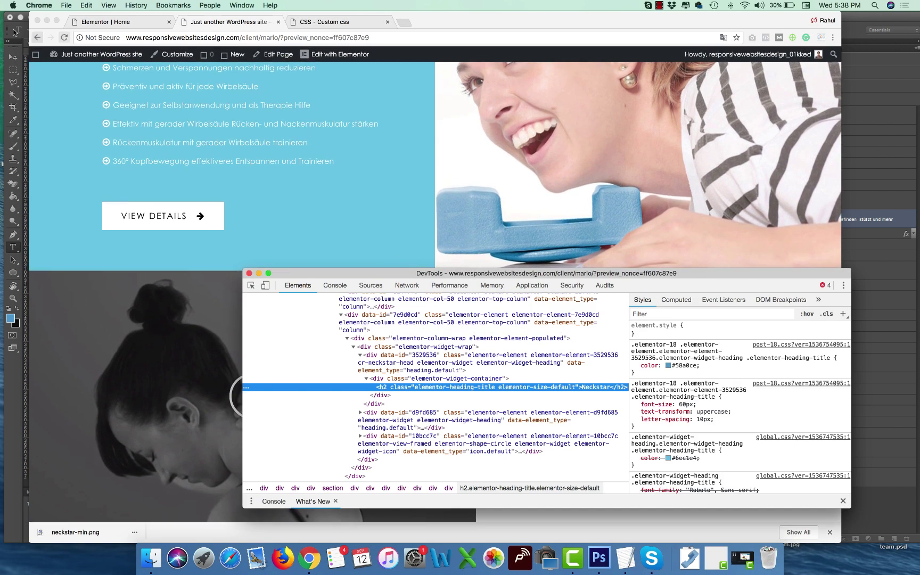
# Change the tag in the heading's custom CSS selector to h2.
pyautogui.click(104, 22)
pyautogui.click(126, 261)
pyautogui.press('BackSpace')
pyautogui.write('2{')
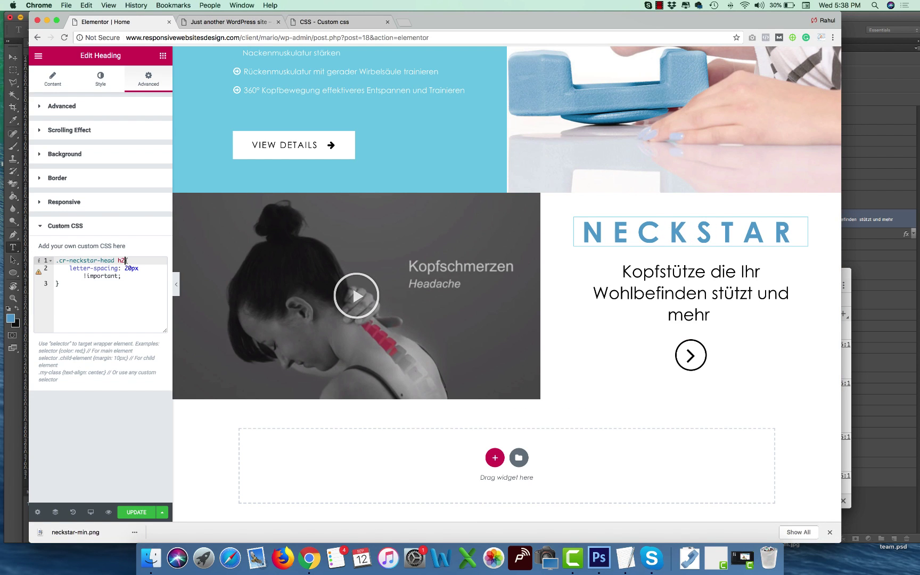
# Update the page and check the NECKSTAR heading's letter spacing in the reloaded live preview in its original language.
pyautogui.click(131, 512)
pyautogui.click(231, 22)
pyautogui.press('super+r')
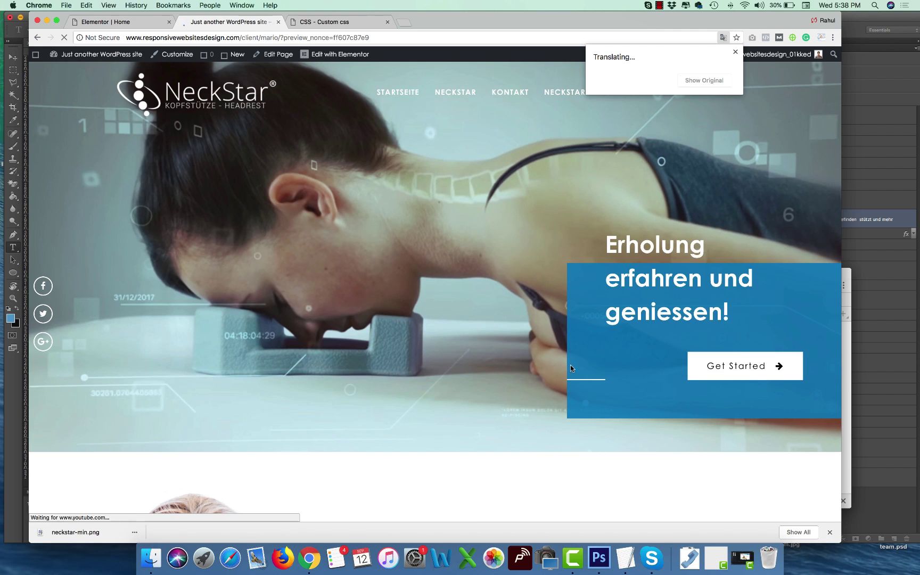
pyautogui.click(666, 80)
pyautogui.scroll(-15, 580, 273)
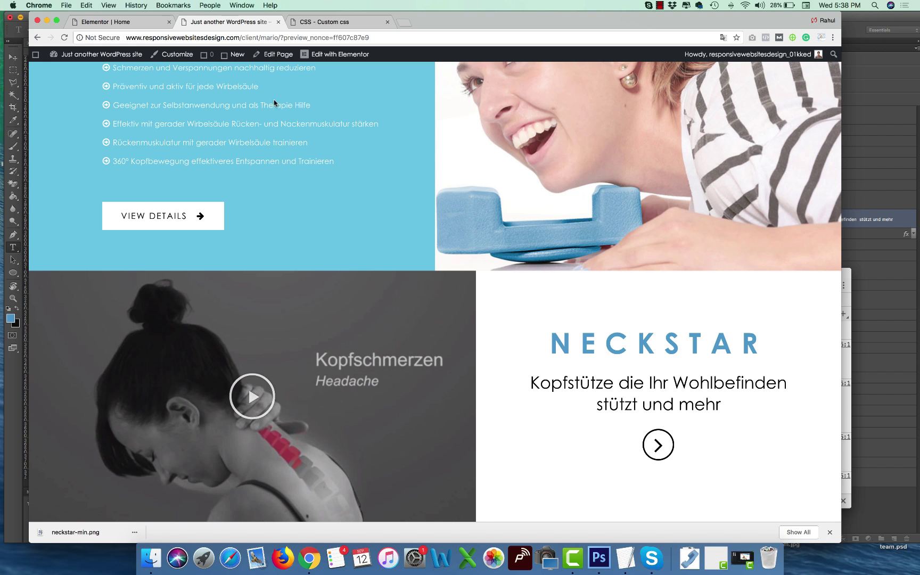
# Delete and retype the final letter of the video section's NECKSTAR heading.
pyautogui.click(119, 22)
pyautogui.click(617, 321)
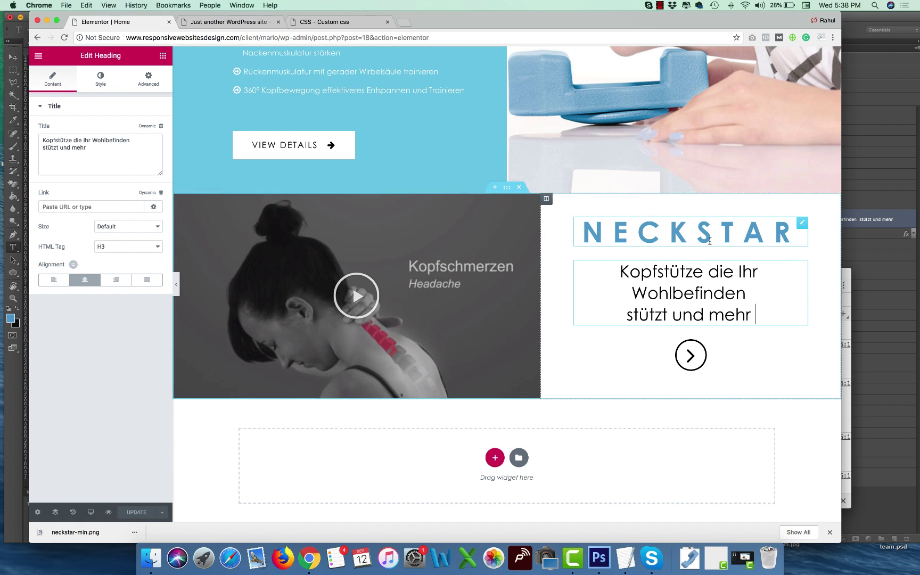
pyautogui.click(228, 22)
pyautogui.click(136, 18)
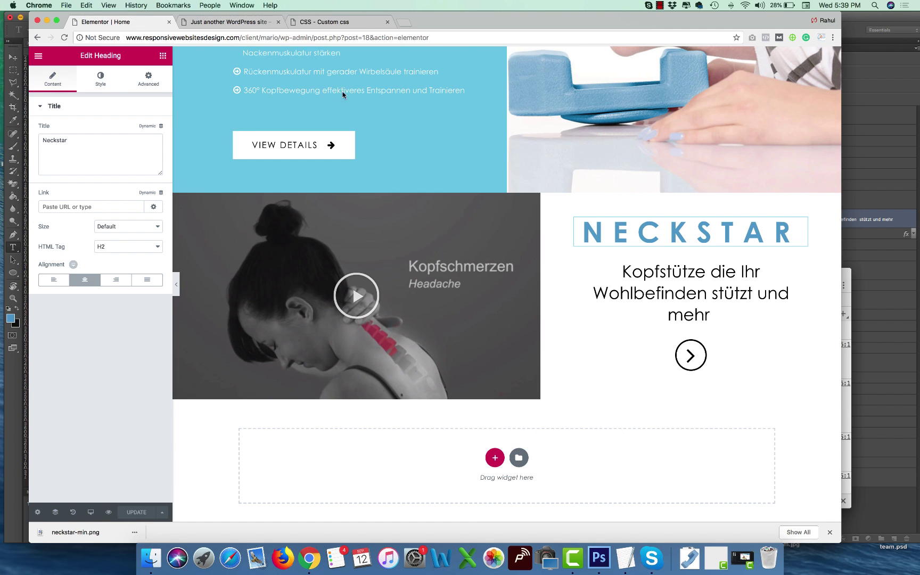
pyautogui.click(788, 235)
pyautogui.press('BackSpace')
pyautogui.write('r')
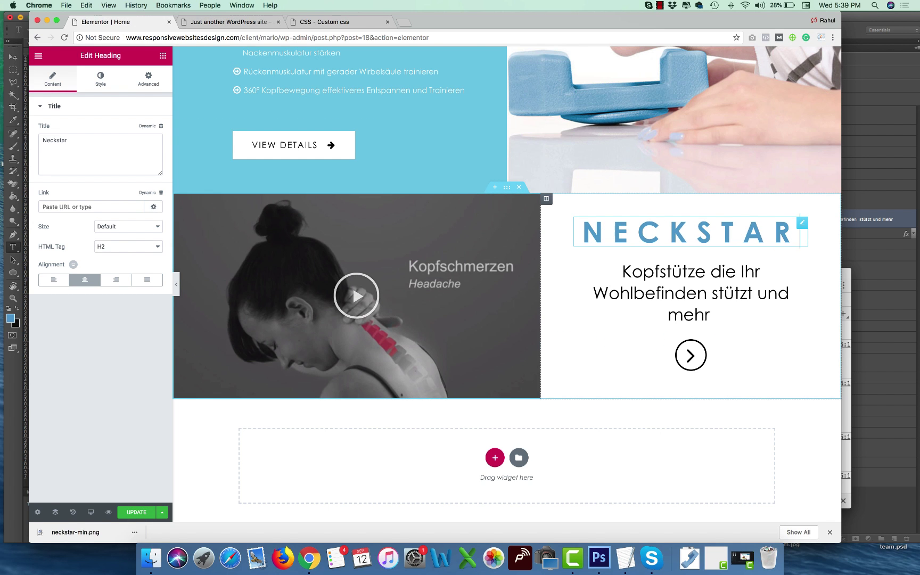
# Update the page, reload the live preview in its original language and check the video section's text column.
pyautogui.click(136, 514)
pyautogui.click(228, 22)
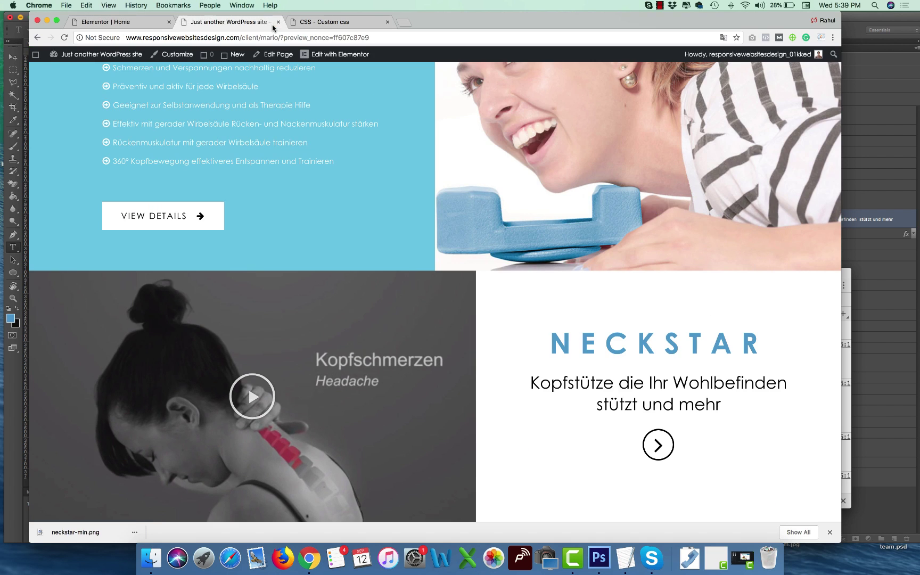
pyautogui.press('super+r')
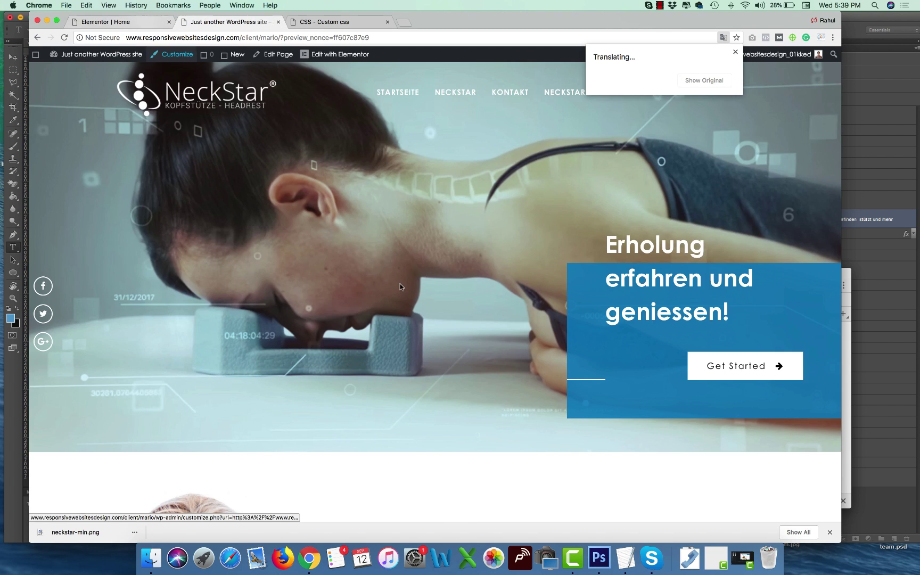
pyautogui.scroll(-10, 401, 288)
pyautogui.click(663, 80)
pyautogui.scroll(-6, 640, 304)
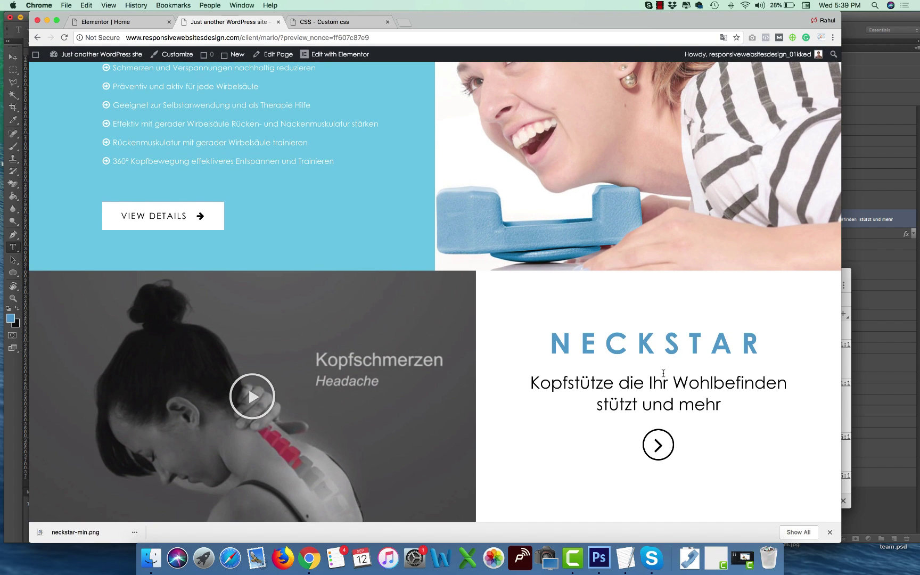
# Return from the live preview to the Elementor editor and add an equal two-column section below the video section.
pyautogui.scroll(-1, 476, 375)
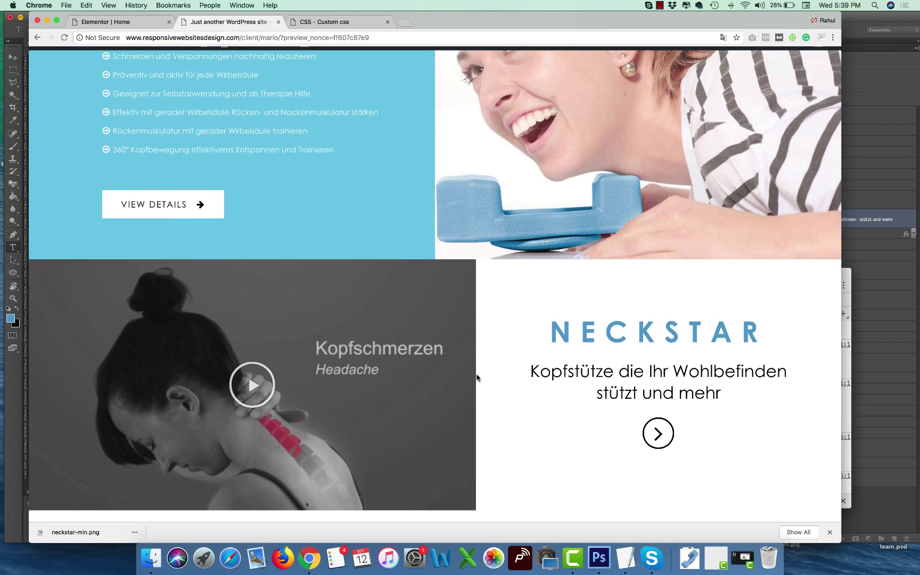
pyautogui.click(132, 21)
pyautogui.click(495, 459)
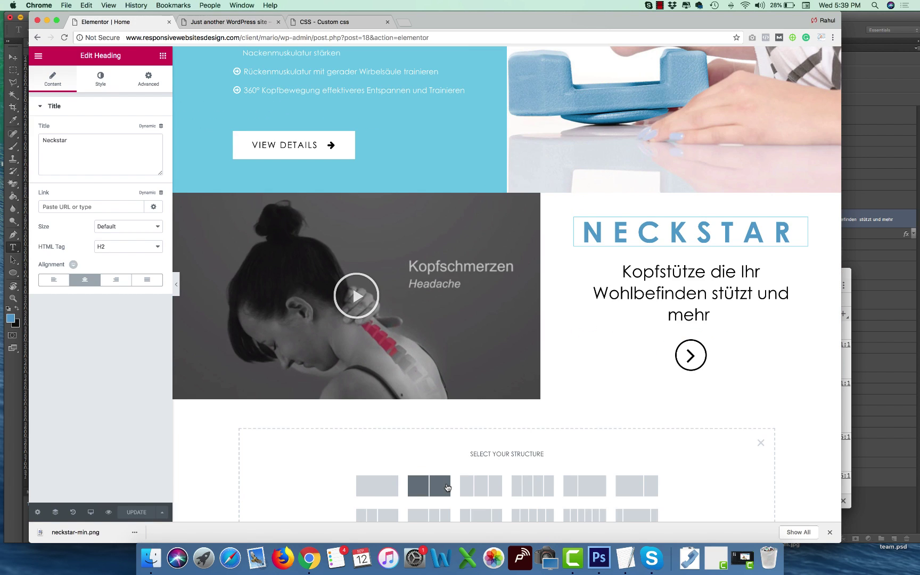
pyautogui.click(448, 488)
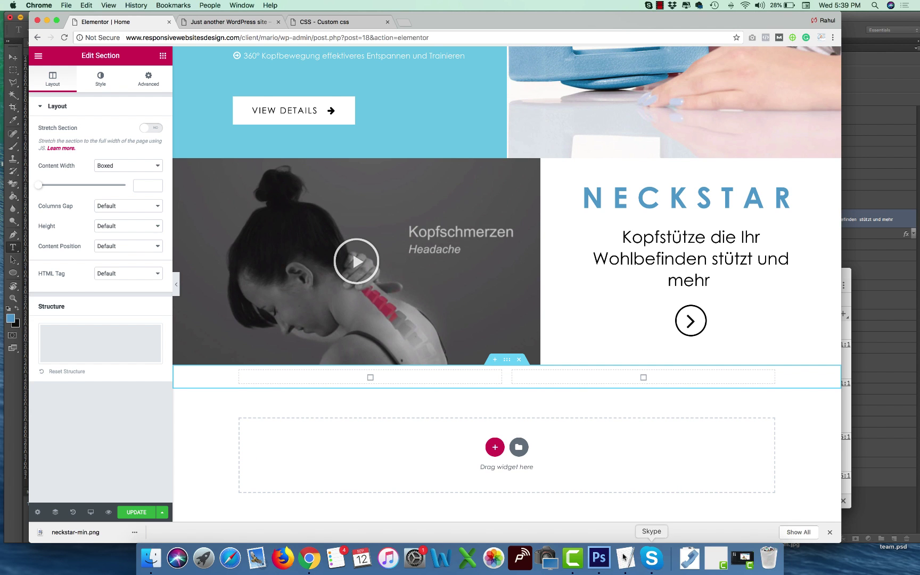
# Switch to the Photoshop design and copy the hex fill colour fafafa of the About Product background shape without changing it.
pyautogui.click(600, 558)
pyautogui.press('Escape')
pyautogui.scroll(-10, 648, 277)
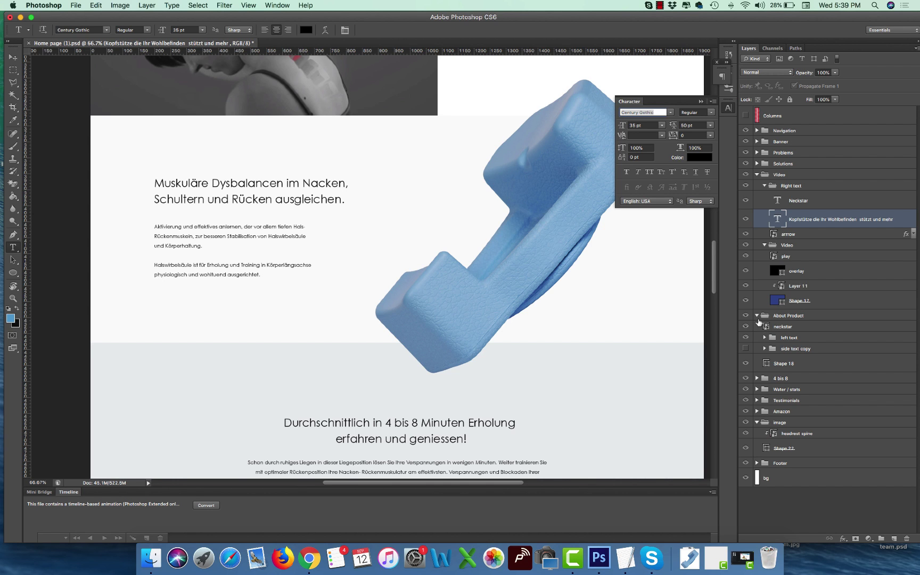
pyautogui.doubleClick(767, 363)
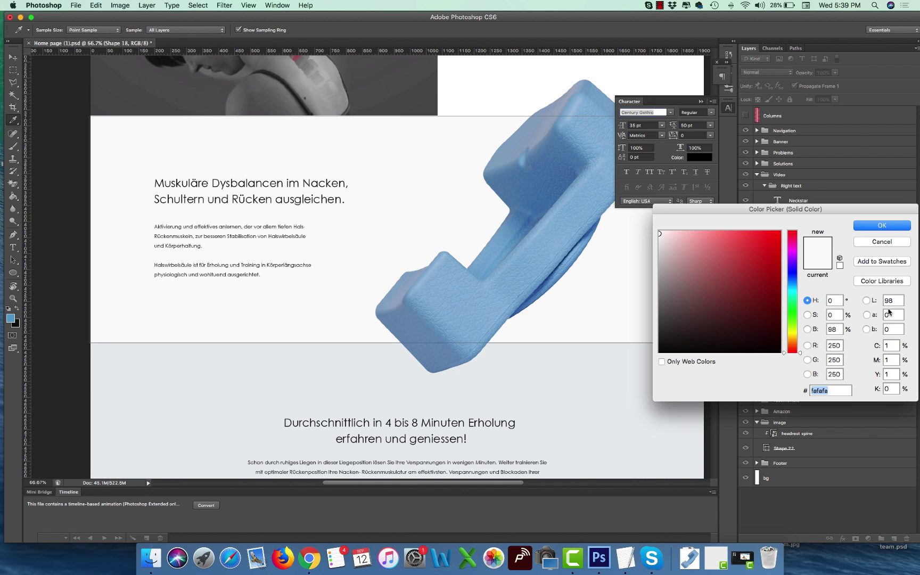
pyautogui.click(883, 242)
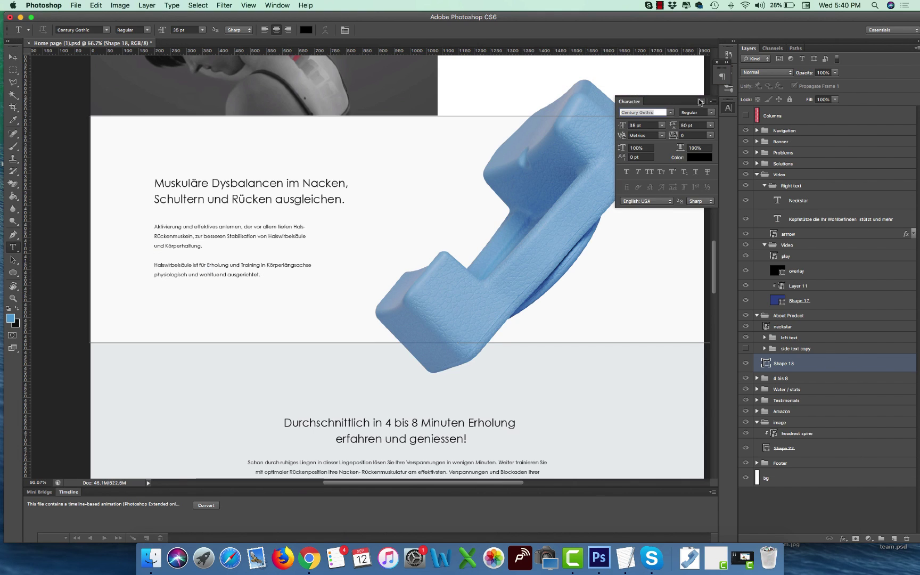
pyautogui.click(728, 108)
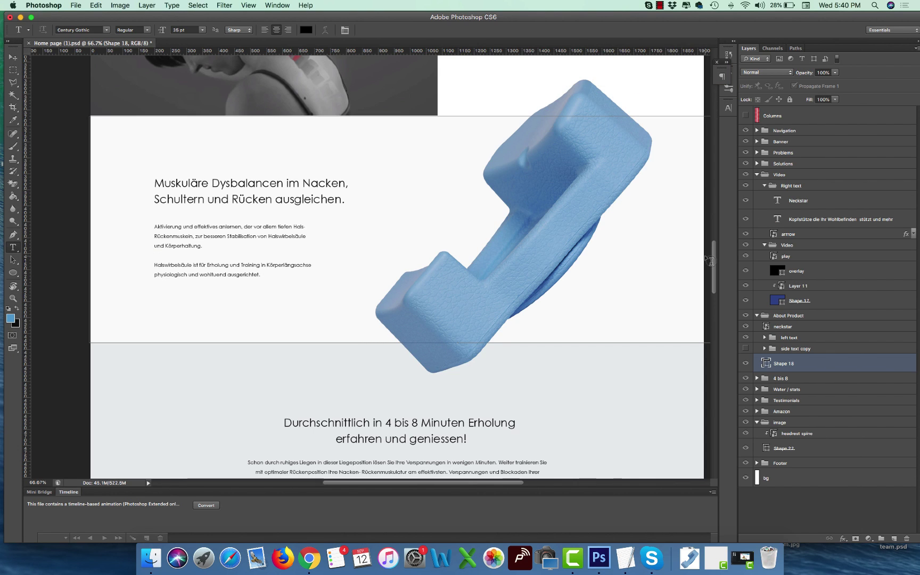
pyautogui.press('super+Tab')
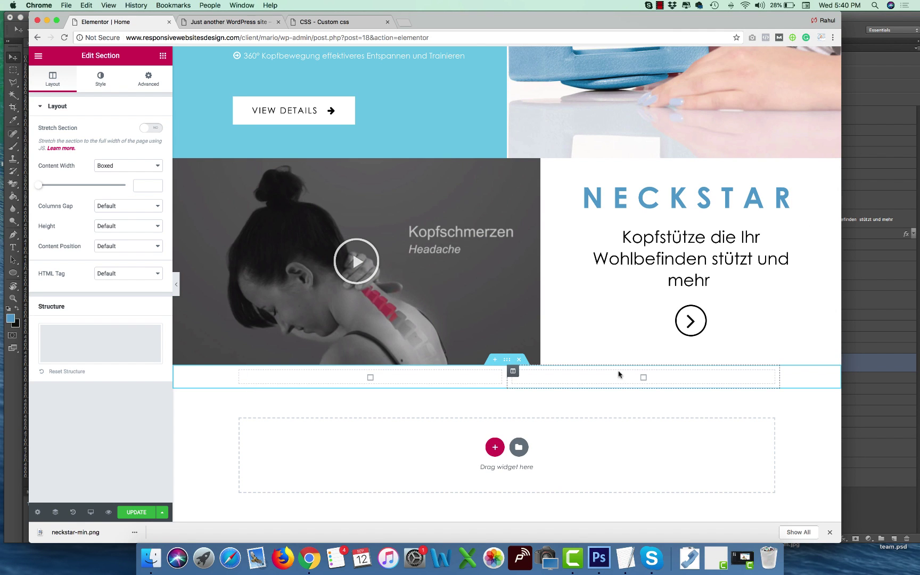
# Add an Image widget to the new section's right column in Elementor, then upload and insert neckstar-min.png.
pyautogui.click(513, 371)
pyautogui.press('super+Tab')
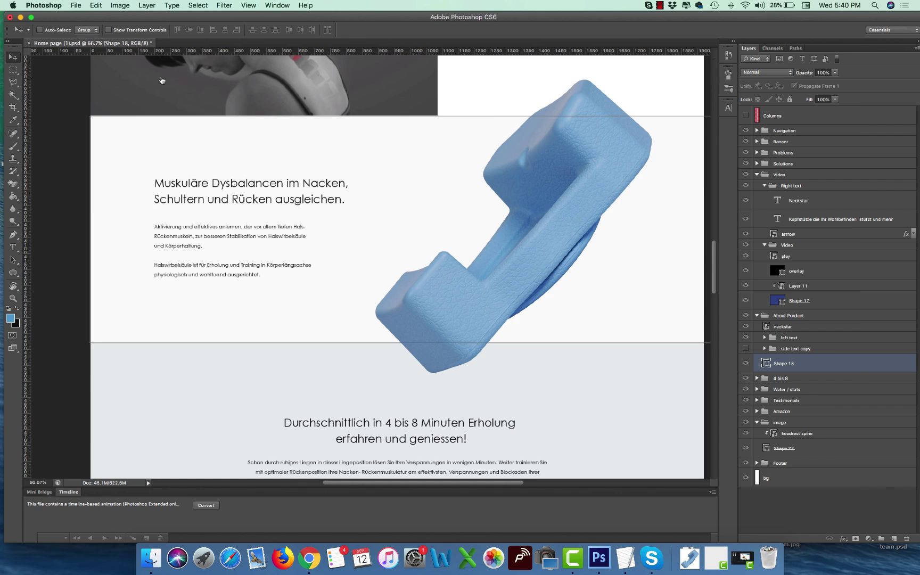
pyautogui.press('super+Tab')
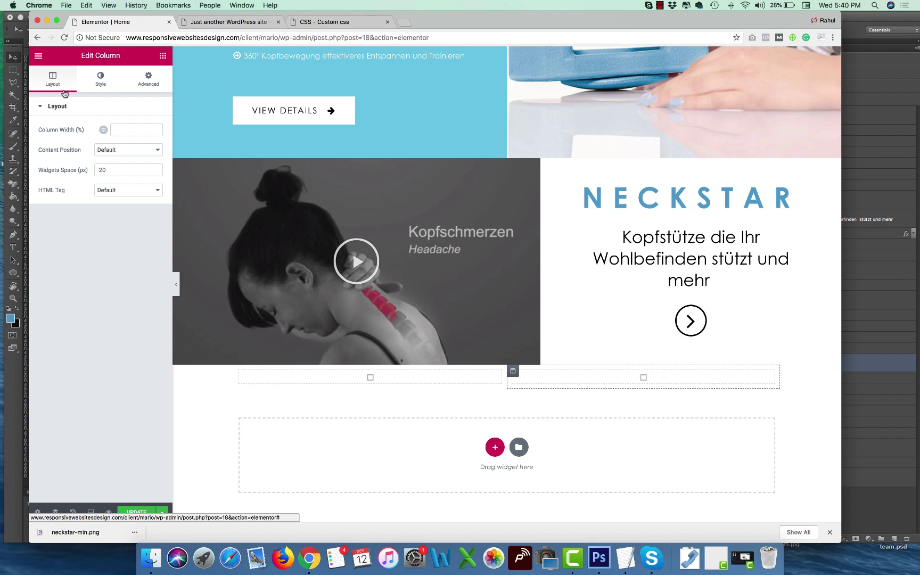
pyautogui.click(163, 56)
pyautogui.moveTo(65, 192); pyautogui.dragTo(654, 378)
pyautogui.click(152, 163)
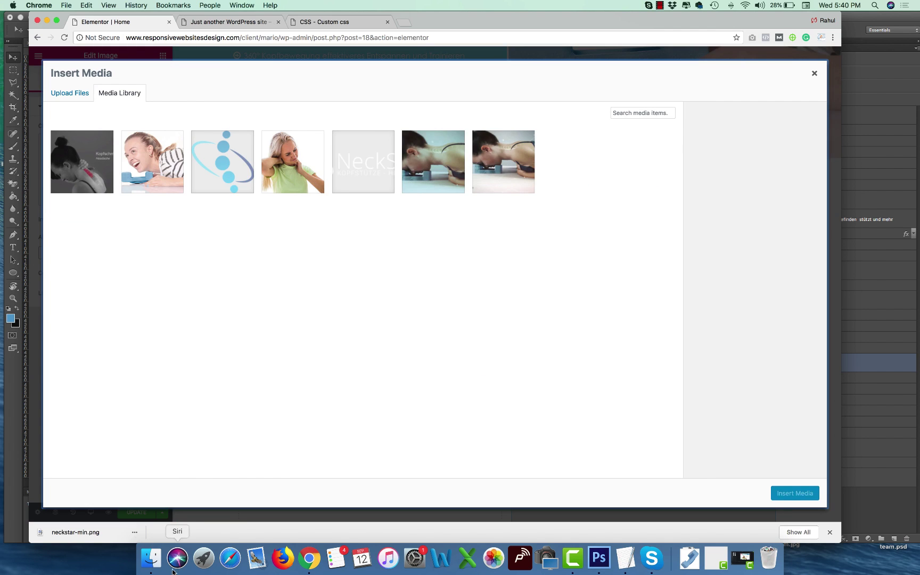
pyautogui.click(151, 558)
pyautogui.moveTo(598, 292); pyautogui.dragTo(193, 276)
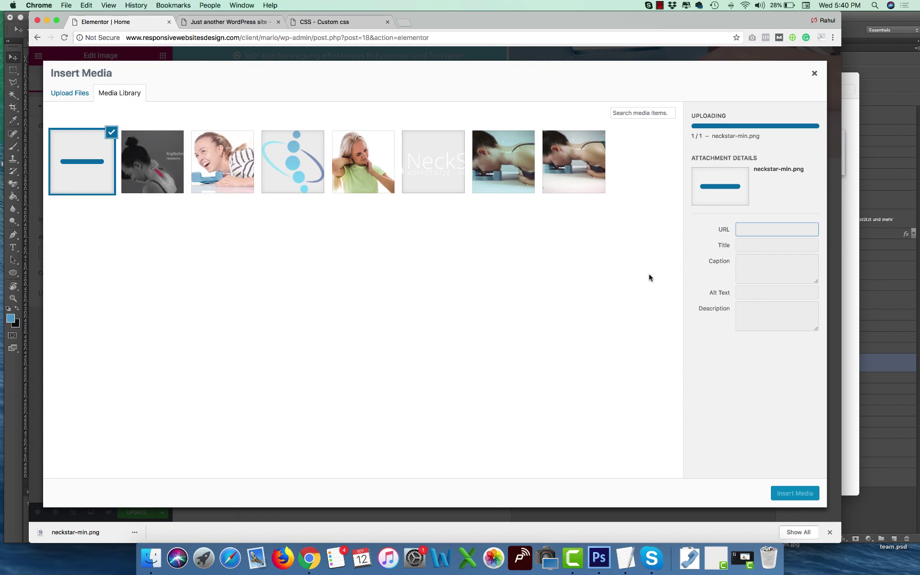
pyautogui.click(783, 494)
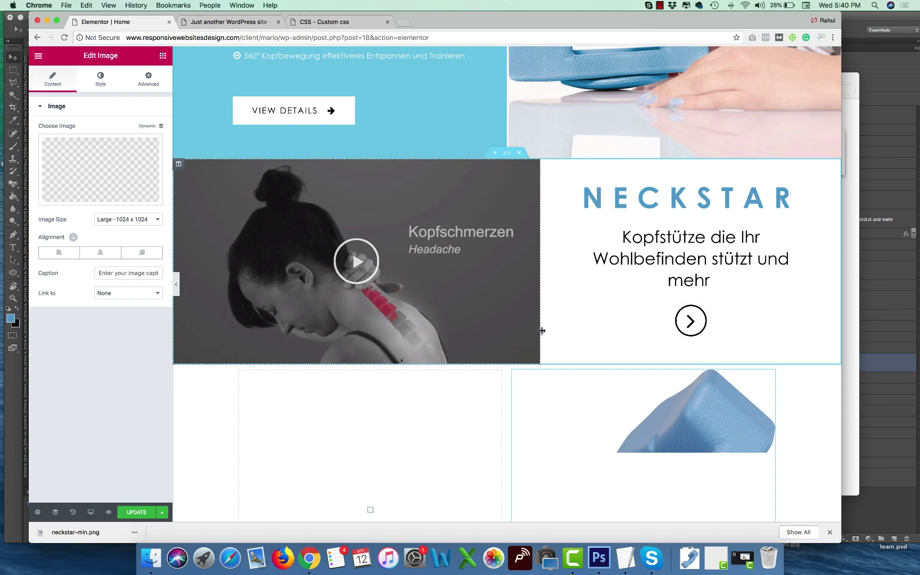
# Set the image size of the inserted neck support picture to Full.
pyautogui.scroll(-5, 543, 334)
pyautogui.click(128, 220)
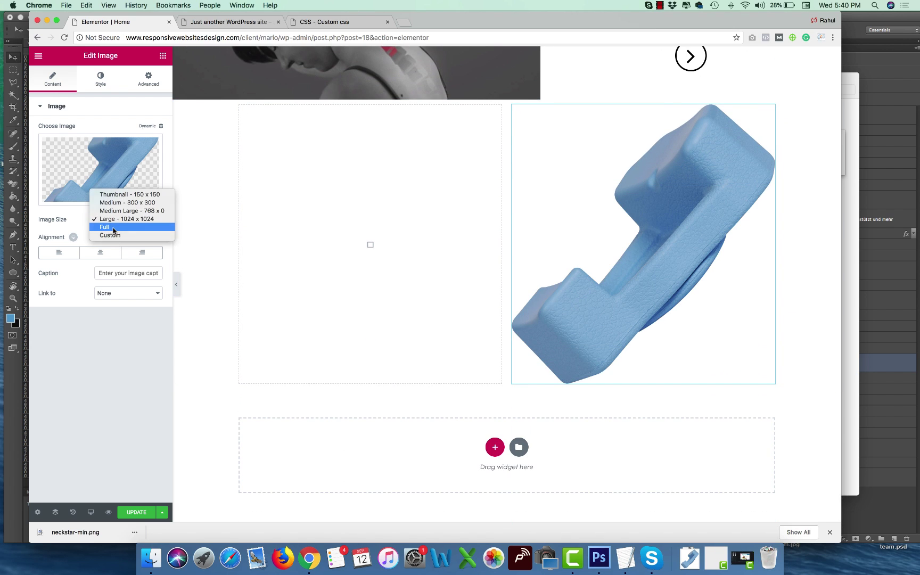
pyautogui.click(114, 228)
# Give the new two-column section a classic background with the copied colour fafafa.
pyautogui.moveTo(243, 109)
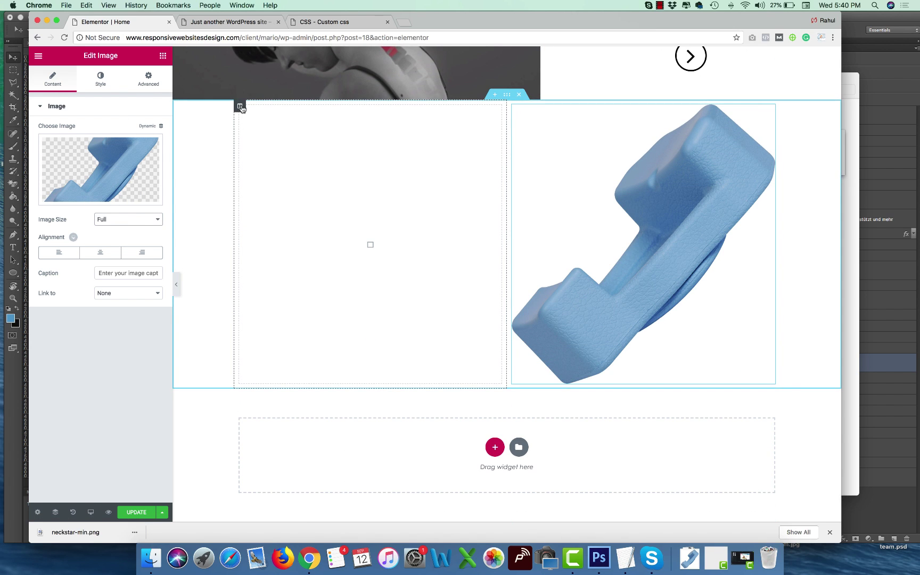
pyautogui.click(507, 94)
pyautogui.click(101, 79)
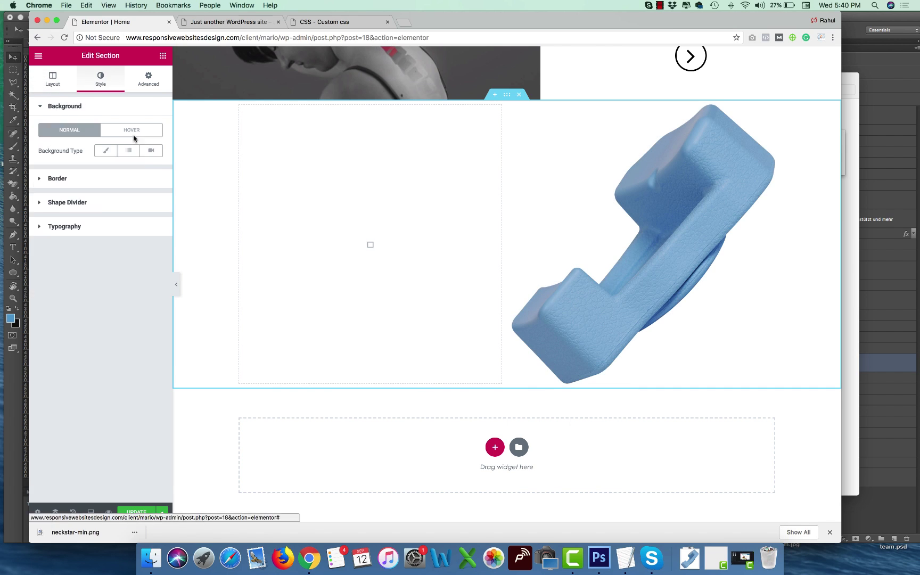
pyautogui.click(106, 151)
pyautogui.click(151, 170)
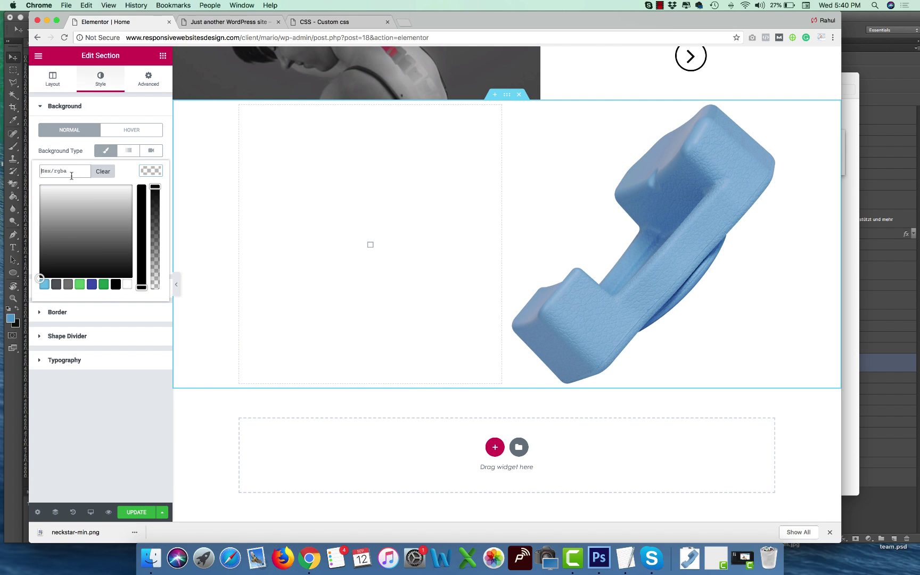
pyautogui.write('#fafafa')
pyautogui.click(149, 171)
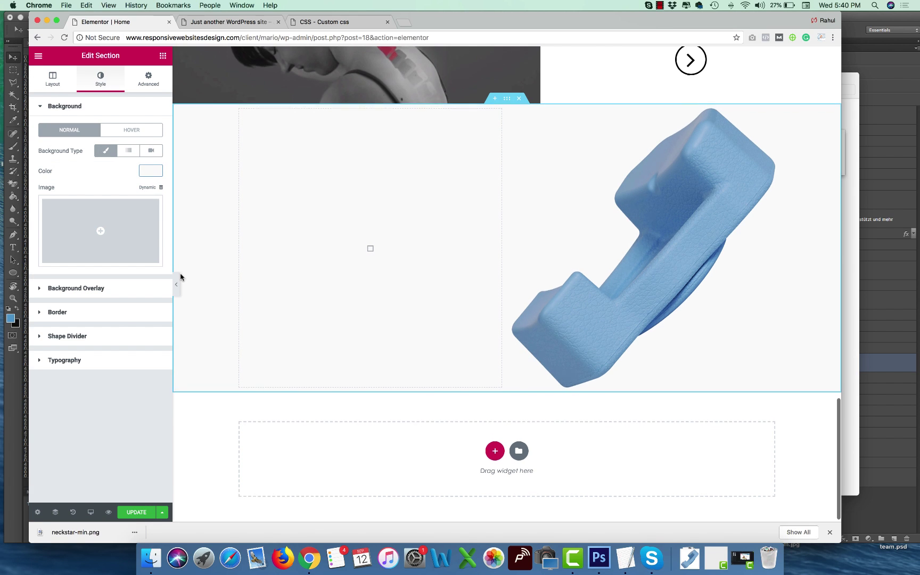
# Set the padding of the column holding the neck support image to 0 on all sides.
pyautogui.click(513, 112)
pyautogui.click(121, 170)
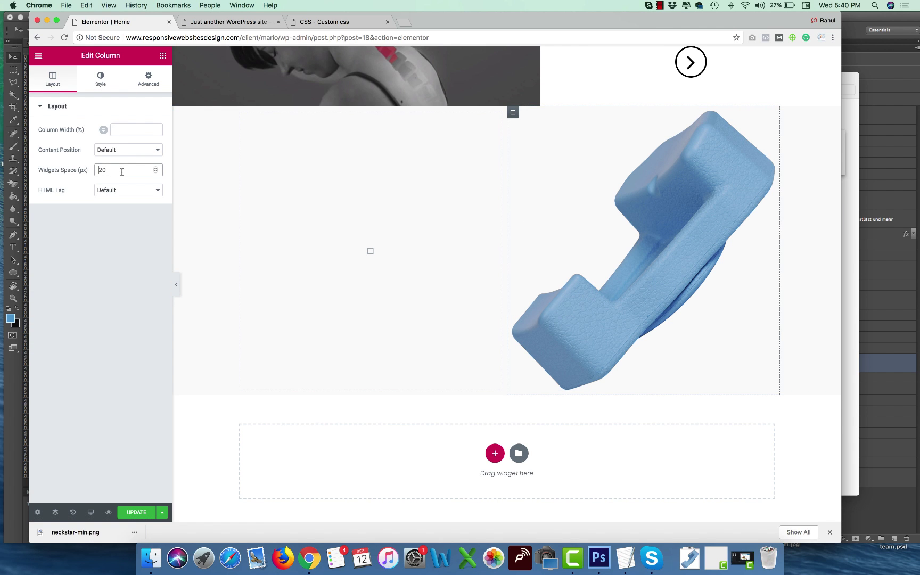
pyautogui.click(148, 80)
pyautogui.click(50, 183)
pyautogui.write('0')
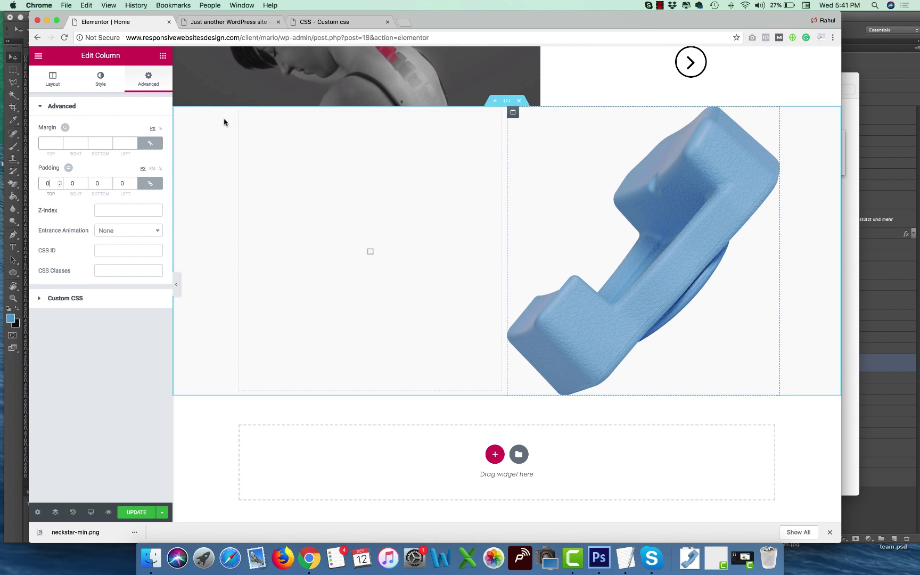
# Copy the full text of the "Muskuläre Dysbalancen im Nacken" heading from the Photoshop design and return to Elementor.
pyautogui.press('super+Tab')
pyautogui.press('t')
pyautogui.click(241, 196)
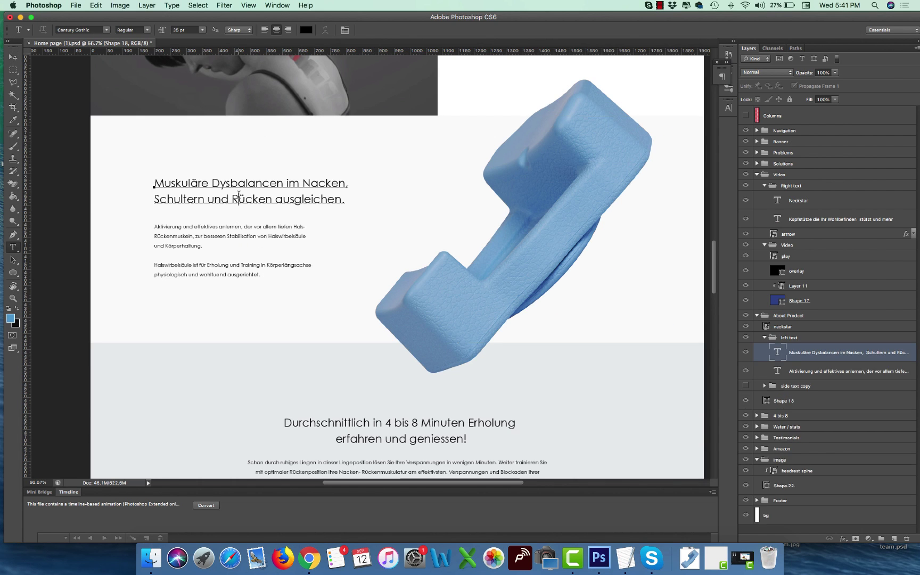
pyautogui.press('super+a')
pyautogui.press('super+c')
pyautogui.press('super+Tab')
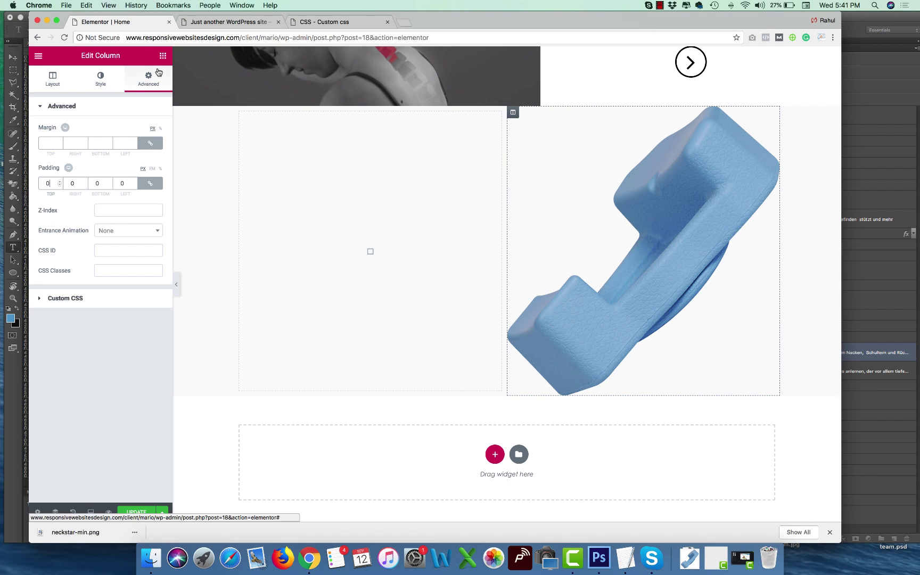
# Copy the existing "Portable Kopfstütze kann heilen Ihre Schmerzen" heading widget and paste it into the new section's empty left column.
pyautogui.scroll(10, 489, 302)
pyautogui.scroll(10, 489, 303)
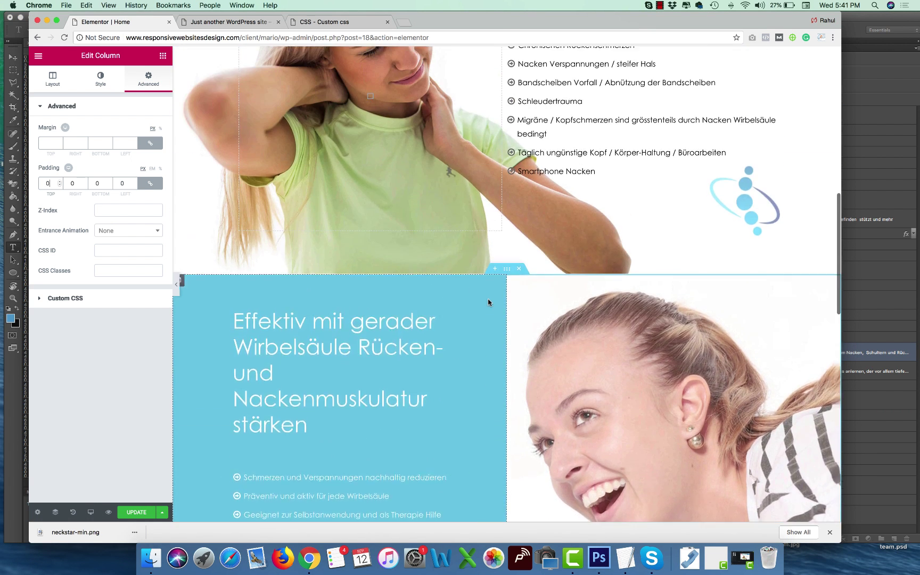
pyautogui.rightClick(537, 223)
pyautogui.click(559, 267)
pyautogui.scroll(-12, 306, 348)
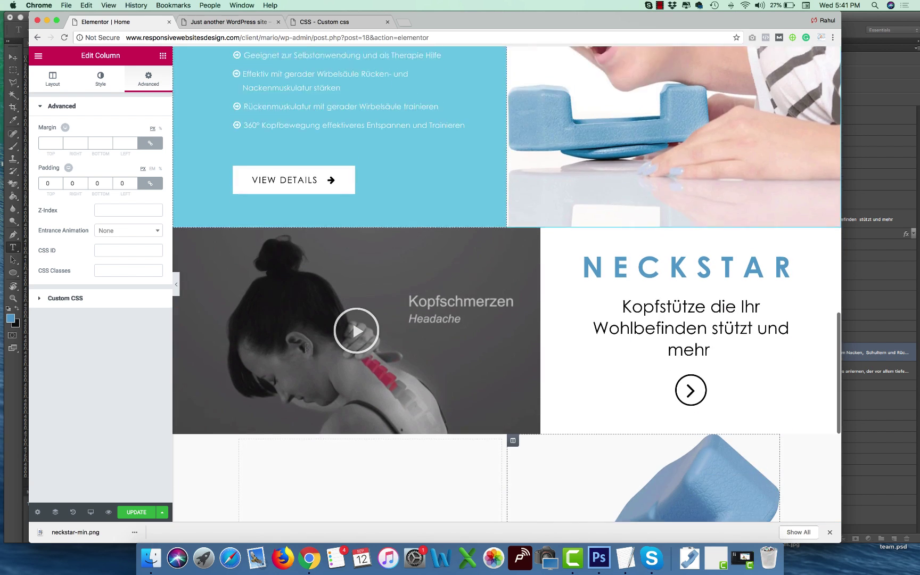
pyautogui.rightClick(304, 376)
pyautogui.click(324, 382)
# Replace the pasted heading's title with "Muskuläre Dysbalancen im Nacken, Schultern und Rücken ausgleichen.".
pyautogui.tripleClick(85, 174)
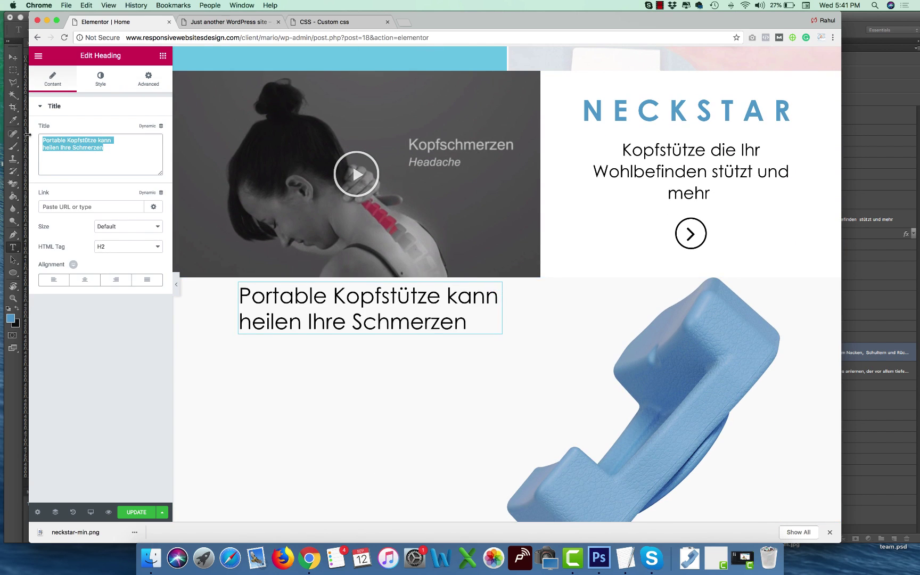
pyautogui.press('super+v')
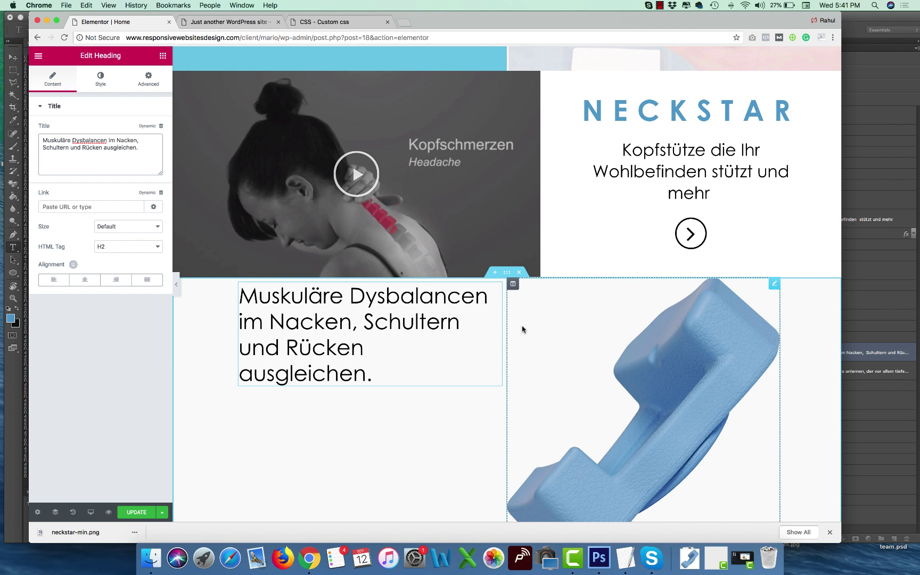
pyautogui.scroll(-10, 523, 330)
pyautogui.scroll(11, 522, 329)
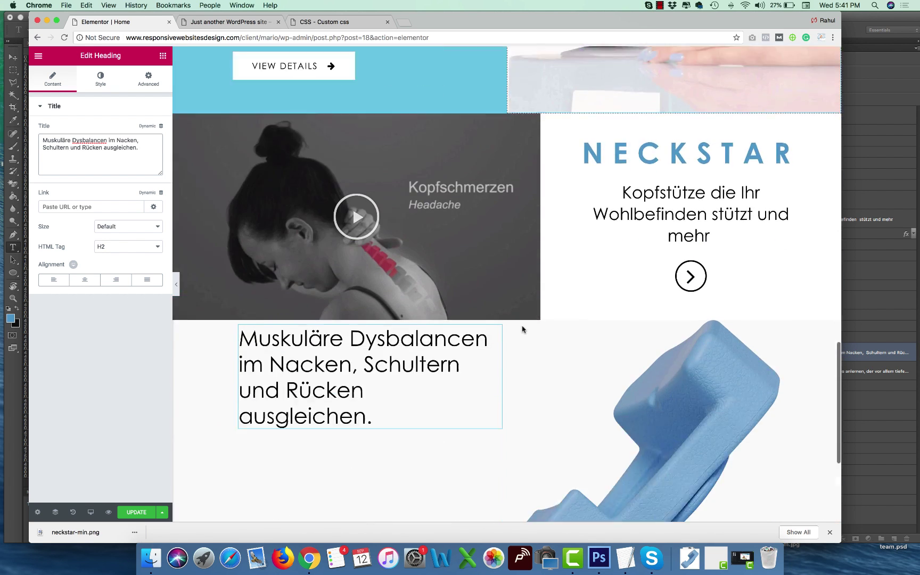
pyautogui.scroll(-5, 522, 329)
# Add a Text Editor widget below the "Muskuläre Dysbalancen" heading in the left column.
pyautogui.click(148, 80)
pyautogui.click(163, 55)
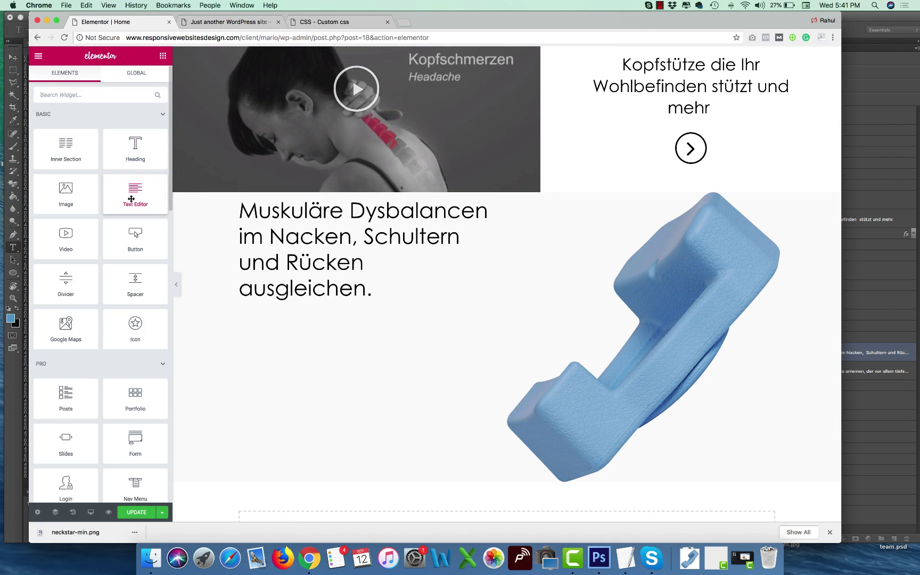
pyautogui.moveTo(131, 198); pyautogui.dragTo(307, 300)
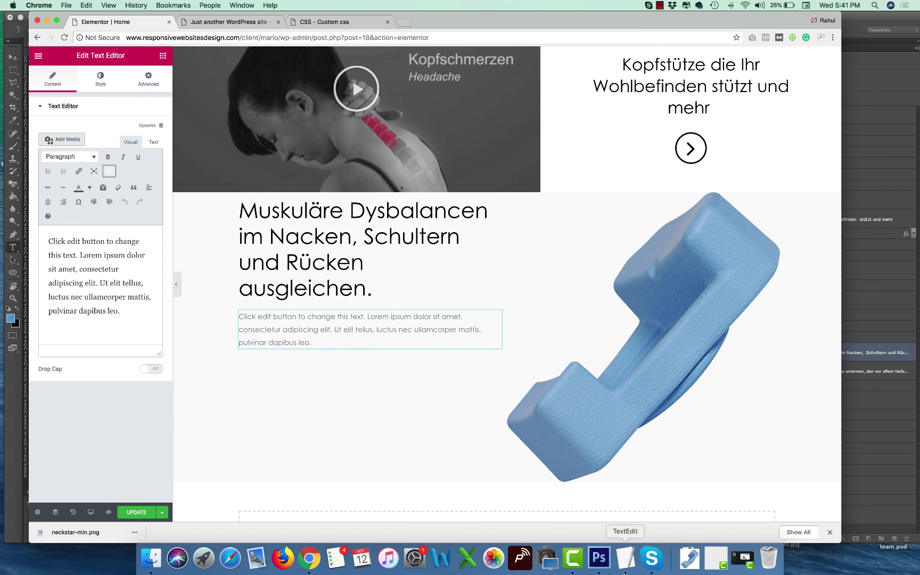
# Replace the widget's placeholder text with the Photoshop design's two paragraphs starting "Aktivierung und effektives anlernen" and "Halswirbelsäule ist für Erholung".
pyautogui.click(600, 558)
pyautogui.click(201, 228)
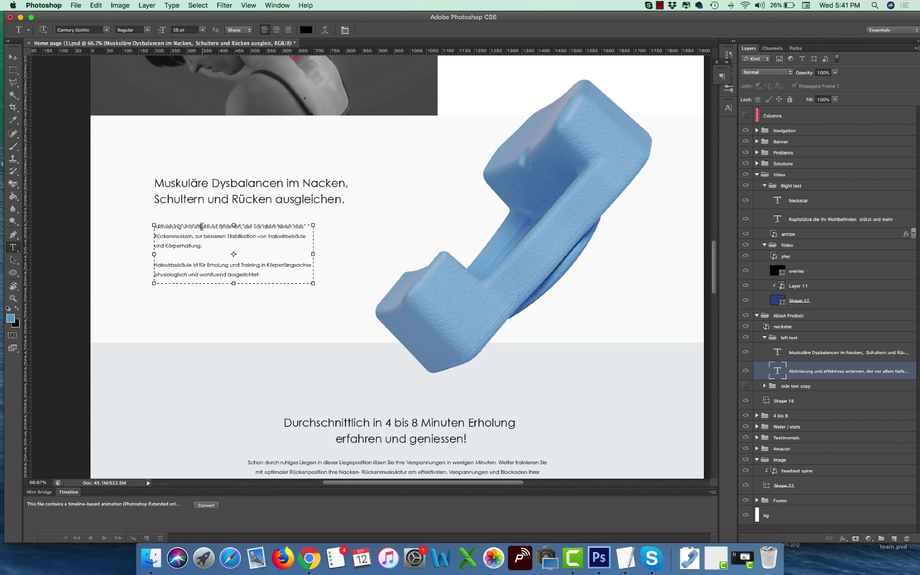
pyautogui.press('super+a')
pyautogui.press('super+Tab')
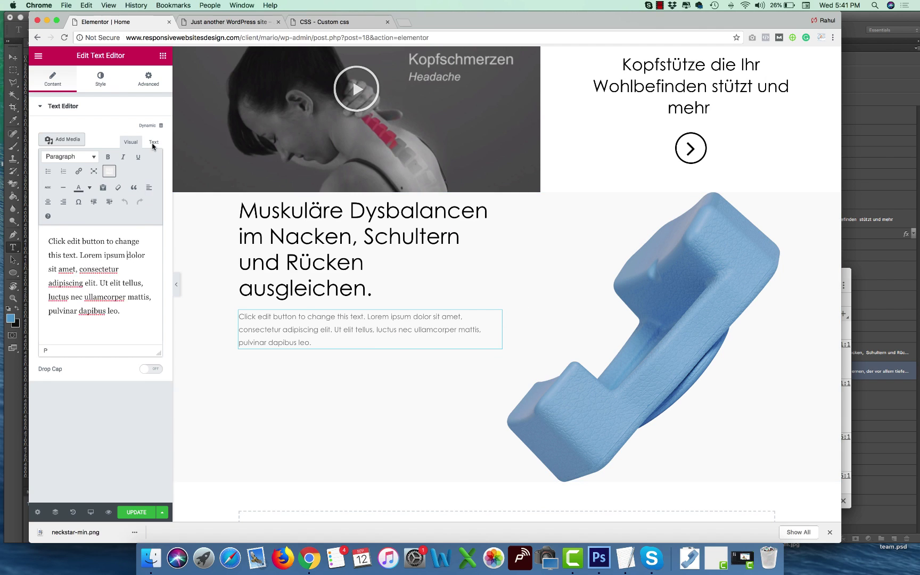
pyautogui.click(153, 142)
pyautogui.press('super+a')
pyautogui.press('super+v')
pyautogui.click(128, 141)
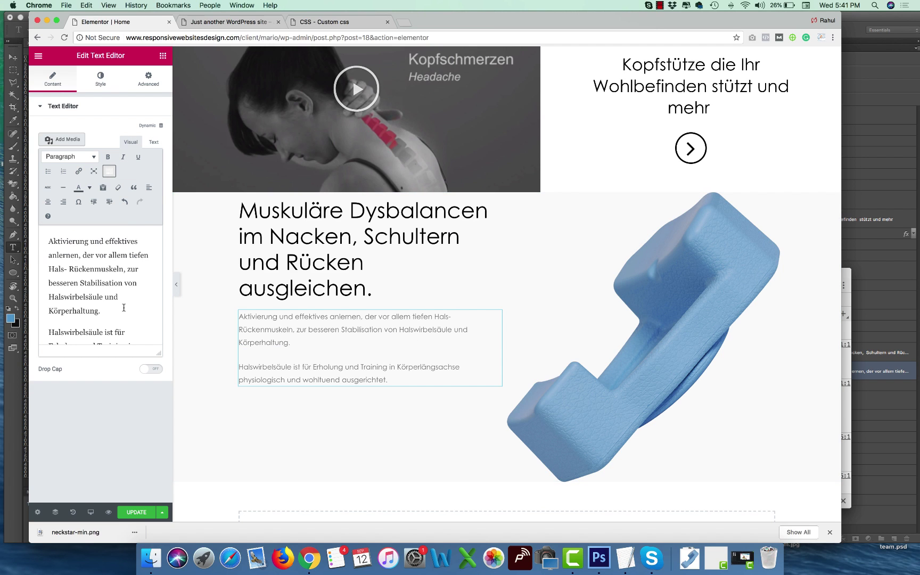
# Set the text colour of the new body paragraphs to black.
pyautogui.click(100, 79)
pyautogui.click(151, 163)
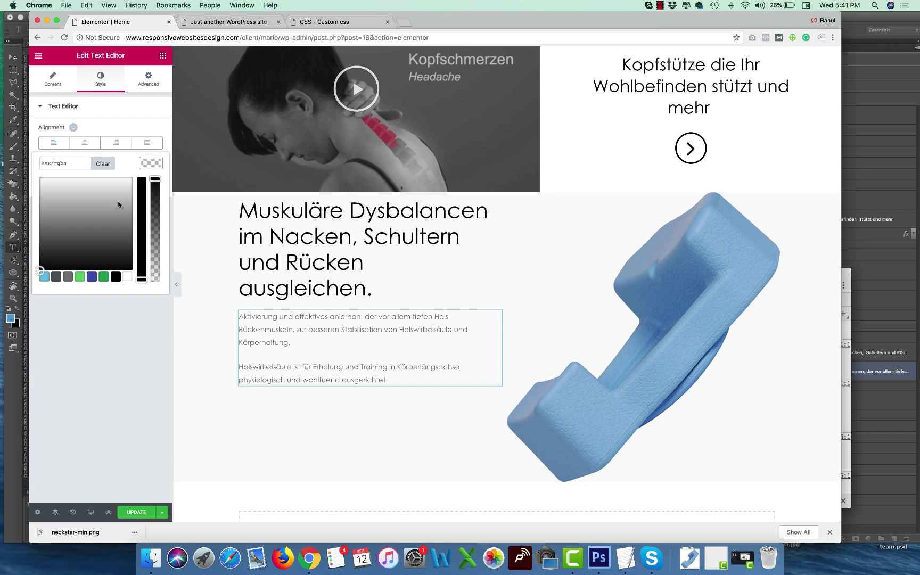
pyautogui.click(114, 279)
pyautogui.click(151, 187)
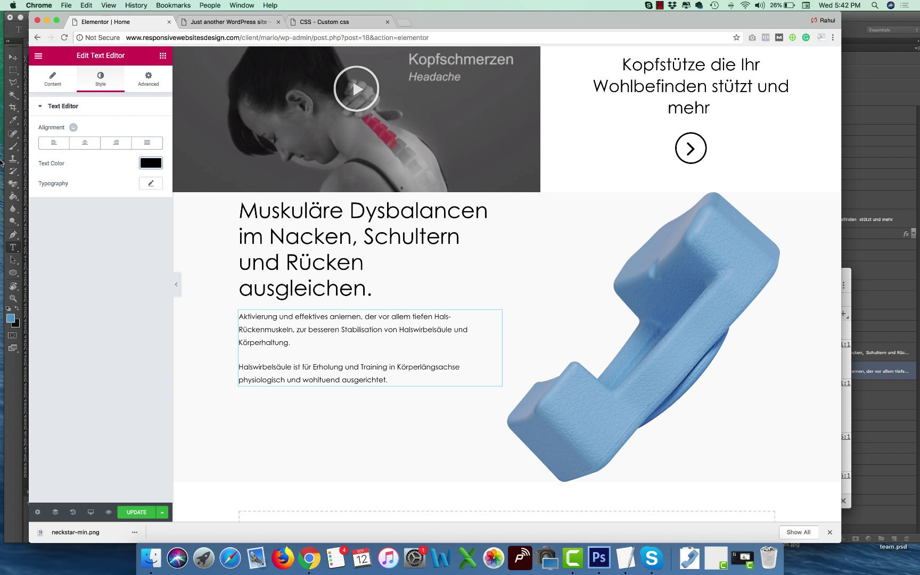
# Set the body paragraphs' typography to a 16 px font size and a line height of 2 em.
pyautogui.click(150, 183)
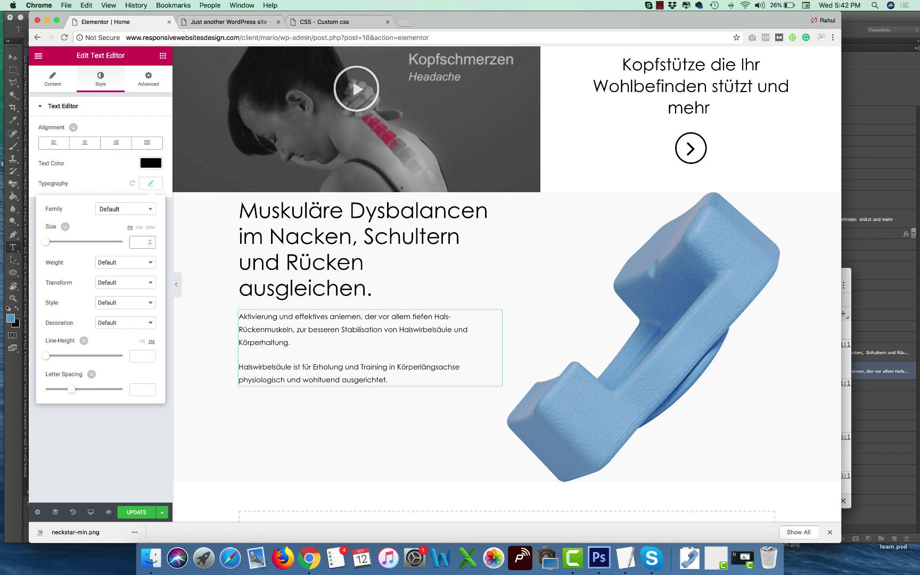
pyautogui.moveTo(46, 241); pyautogui.dragTo(51, 242)
pyautogui.write('2')
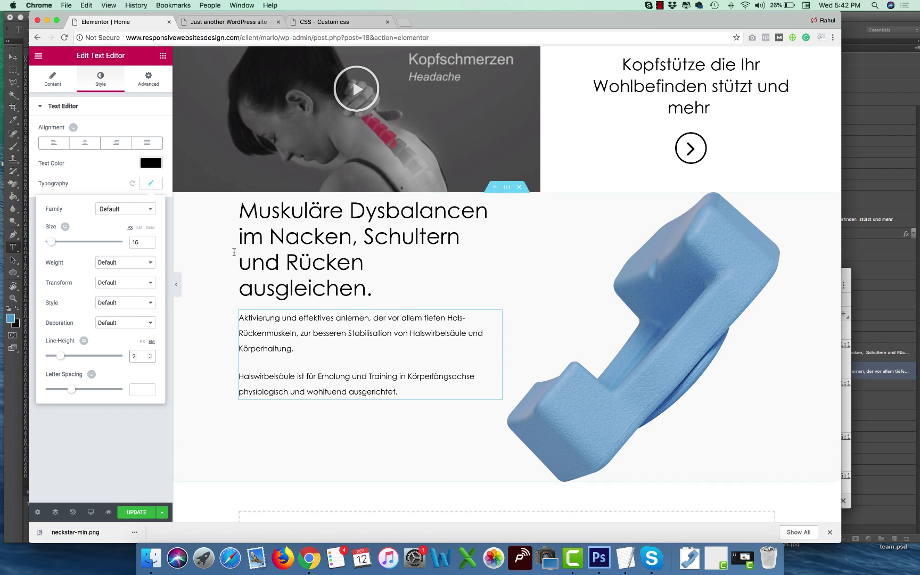
# Set the body paragraphs' top margin to 40 px and update the page.
pyautogui.click(149, 80)
pyautogui.click(157, 142)
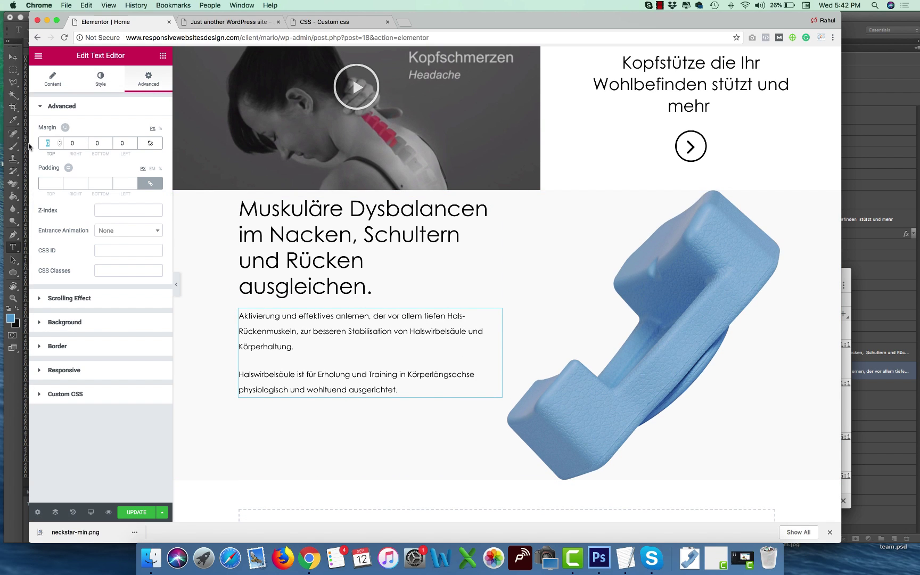
pyautogui.write('30')
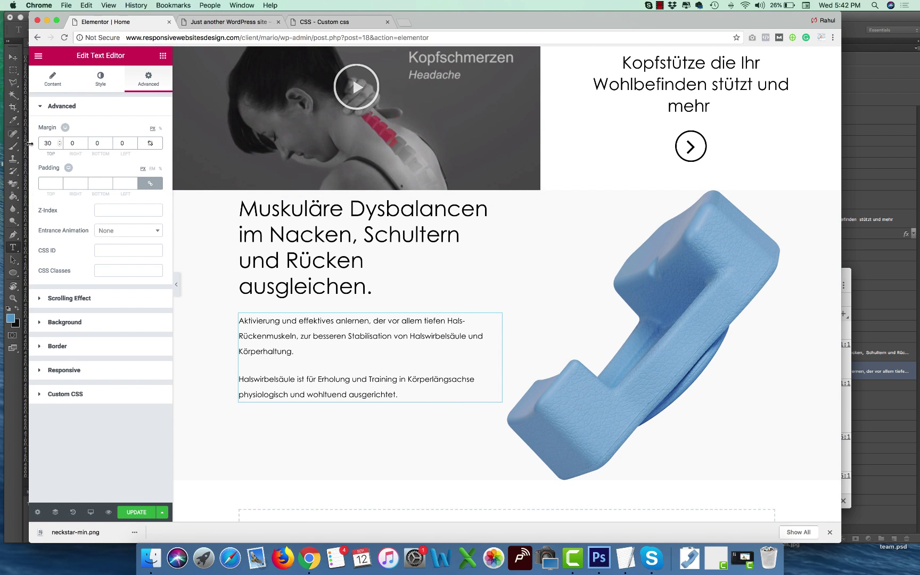
pyautogui.press('BackSpace')
pyautogui.press('BackSpace')
pyautogui.write('40')
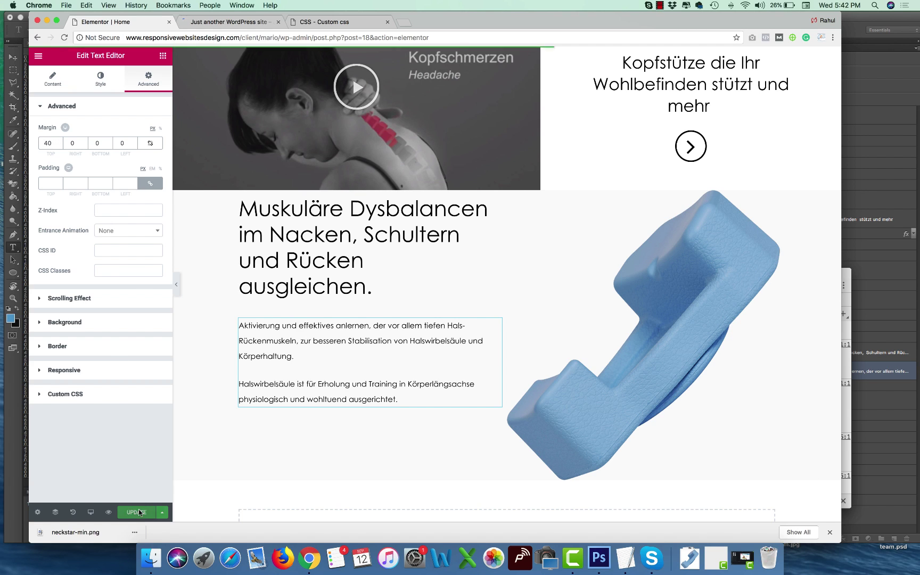
# Set the content position of the column holding the "Muskuläre Dysbalancen" text to Middle.
pyautogui.click(240, 196)
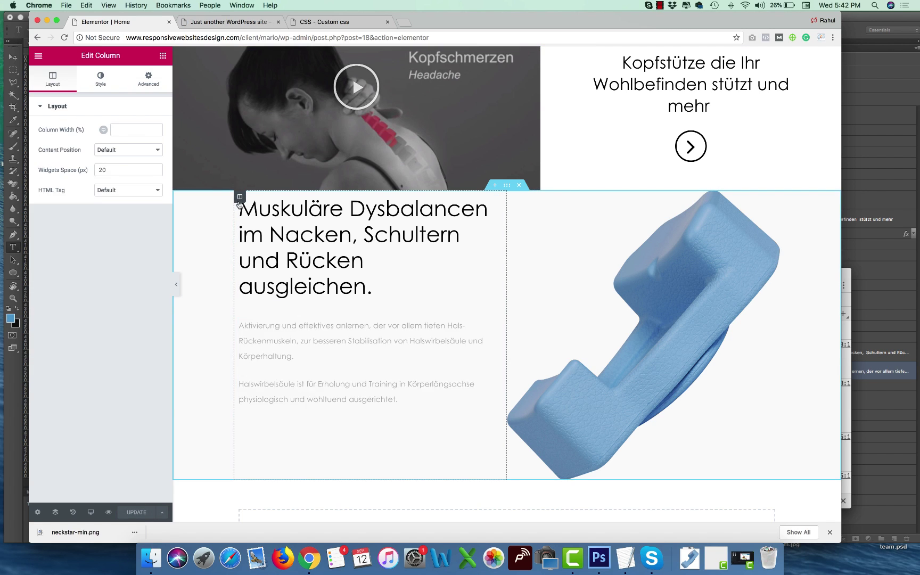
pyautogui.click(128, 149)
pyautogui.click(143, 102)
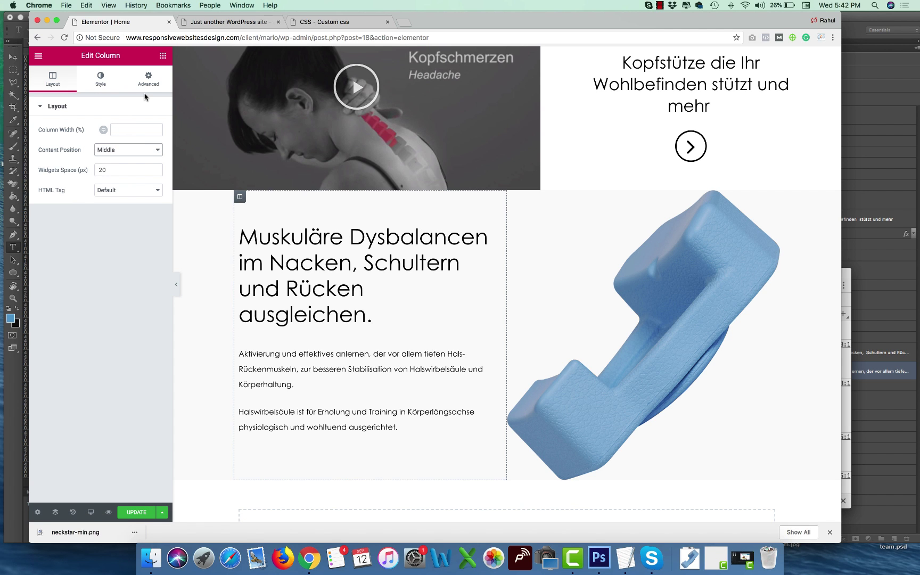
# Check the vertically centred text and product image on the live homepage in its original German.
pyautogui.click(229, 22)
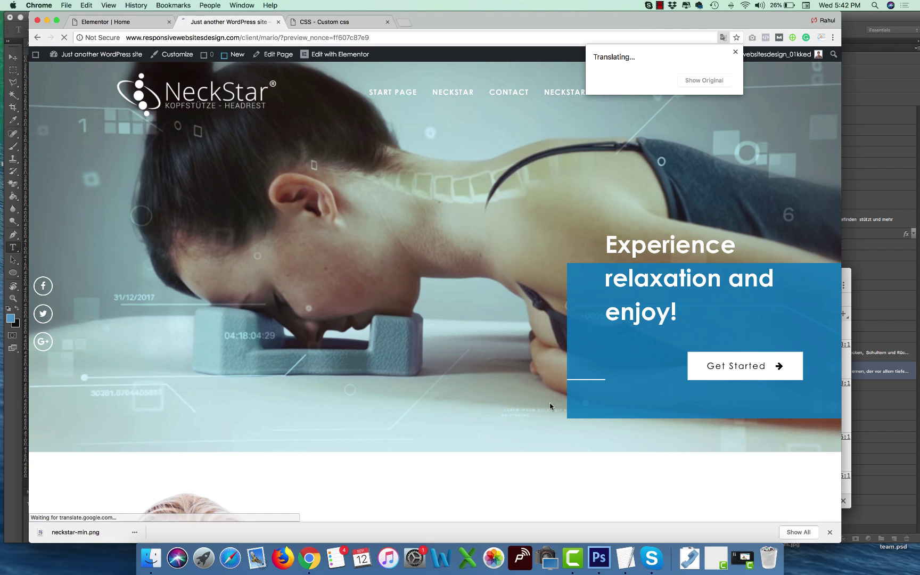
pyautogui.click(705, 83)
pyautogui.click(654, 84)
pyautogui.scroll(-20, 636, 258)
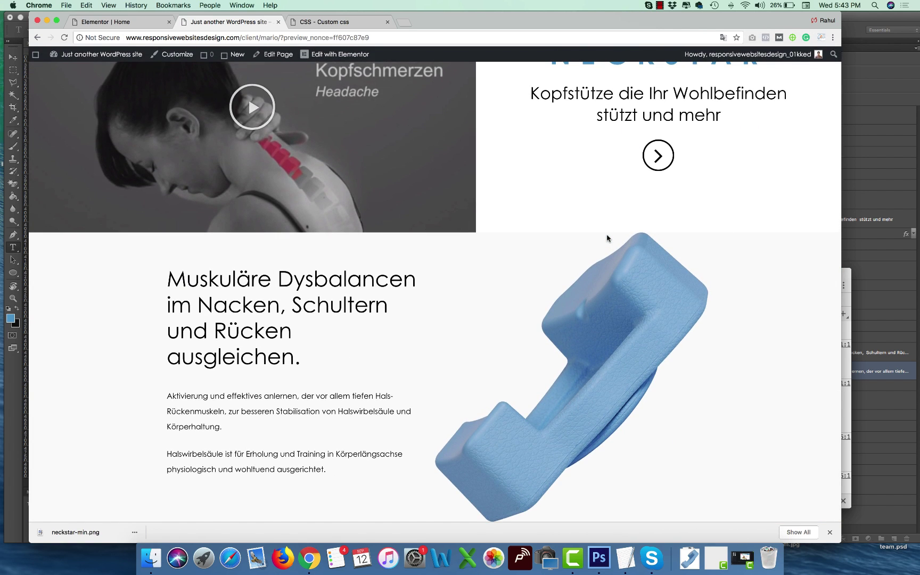
pyautogui.scroll(3, 607, 238)
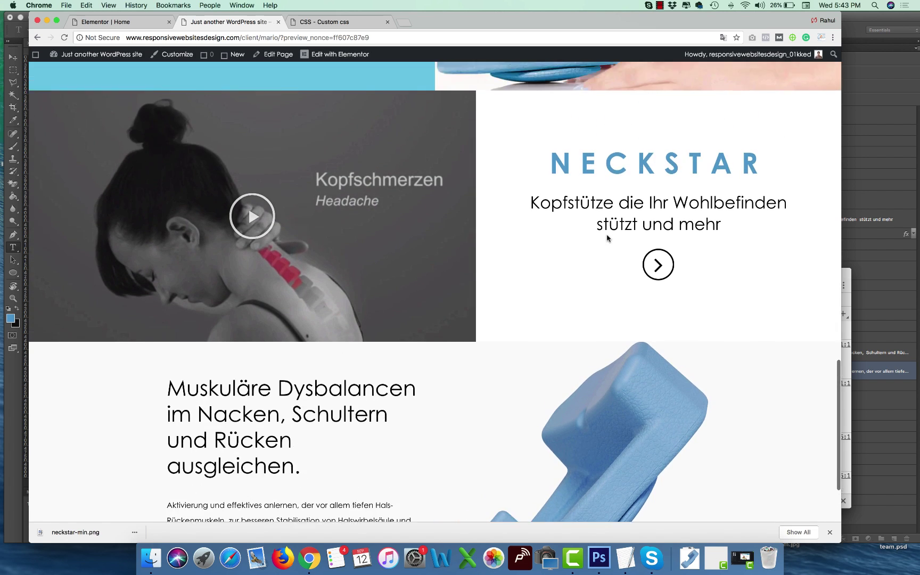
pyautogui.scroll(-3, 608, 238)
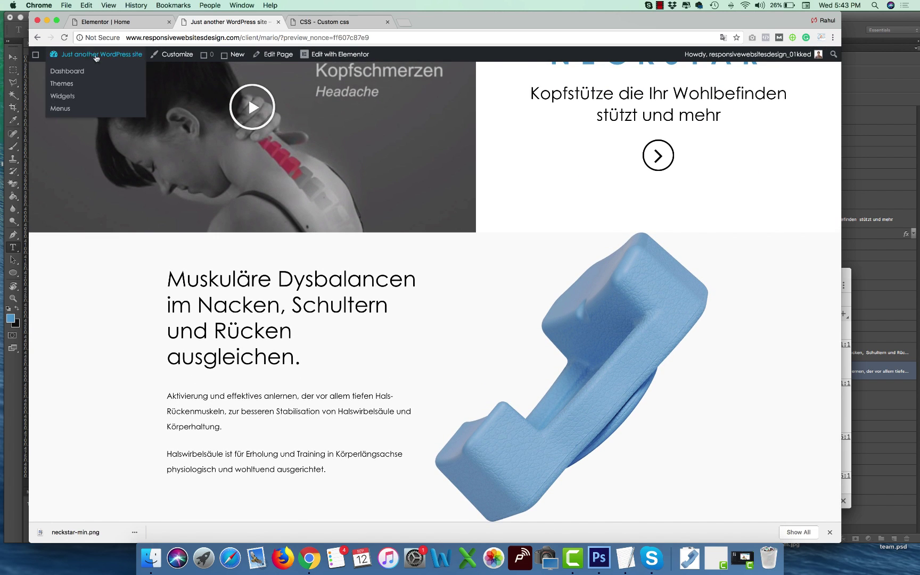
# Stretch the "Muskuläre Dysbalancen" section and set its content width to Full Width.
pyautogui.click(107, 22)
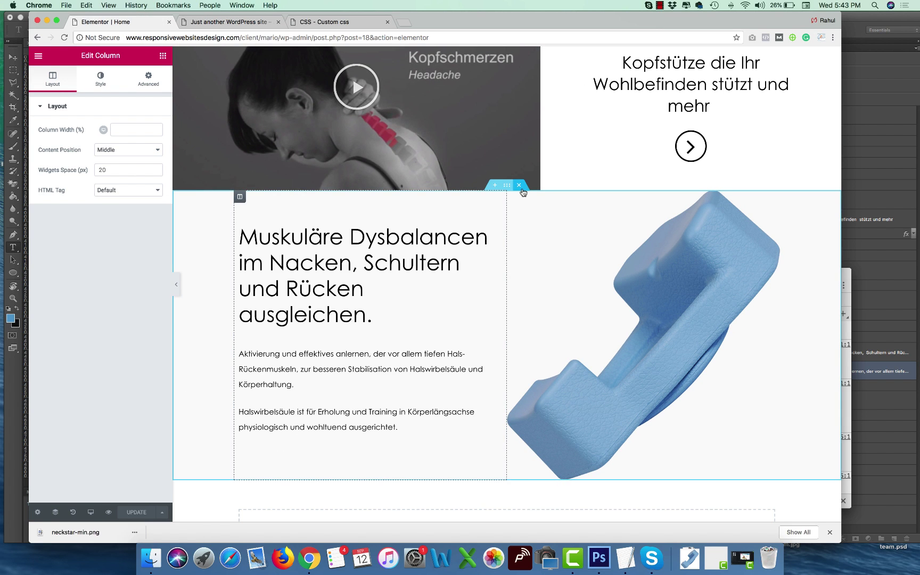
pyautogui.click(508, 184)
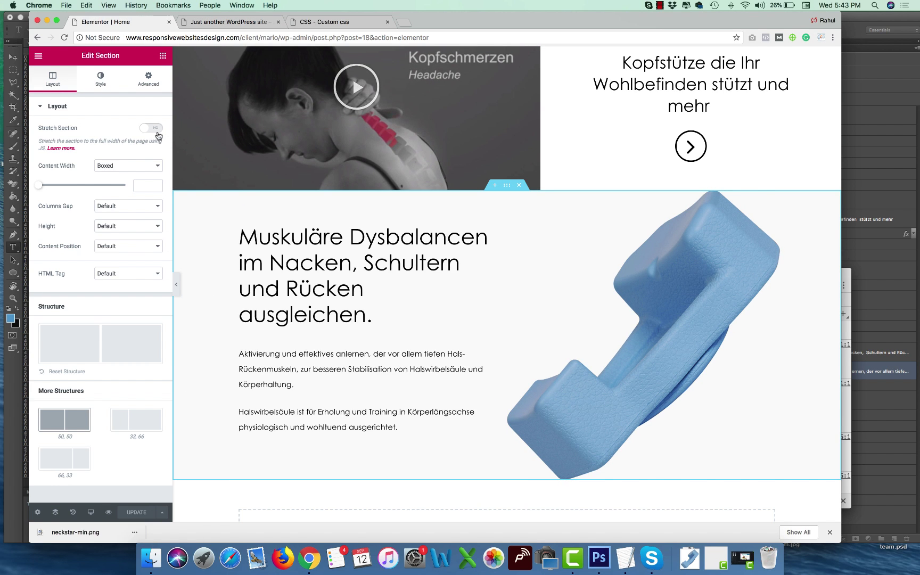
pyautogui.click(157, 132)
pyautogui.click(128, 166)
pyautogui.click(128, 176)
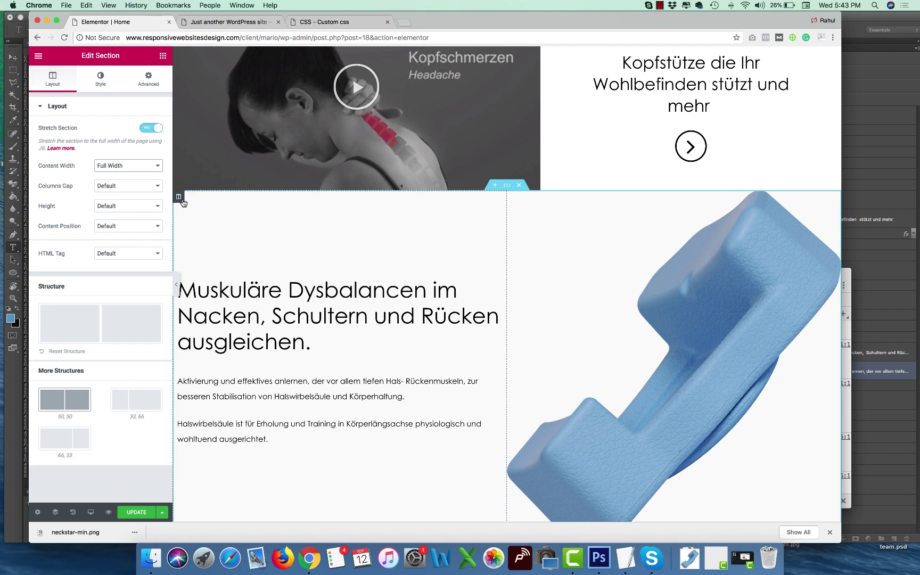
# Set the text column's padding to 20% on all sides and update the page.
pyautogui.click(181, 198)
pyautogui.click(149, 79)
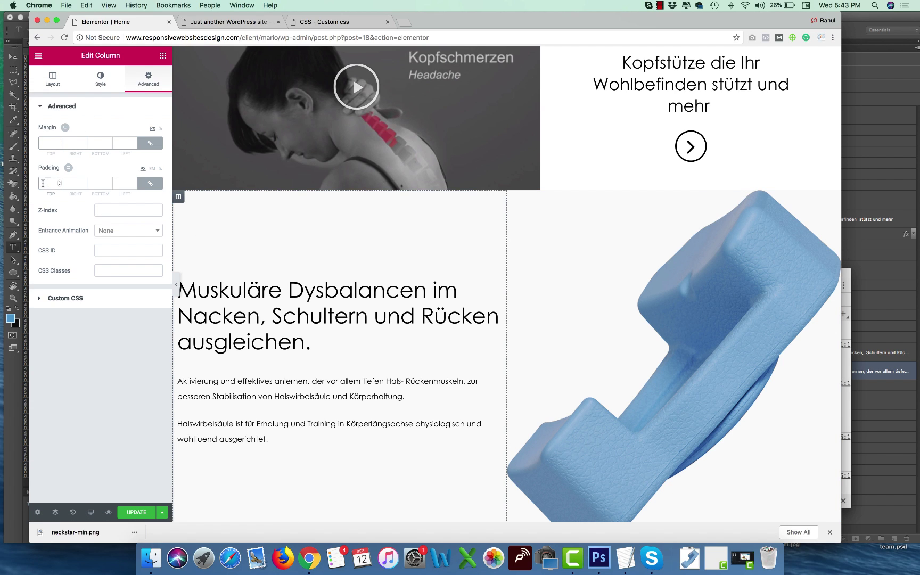
pyautogui.write('-1')
pyautogui.write('20')
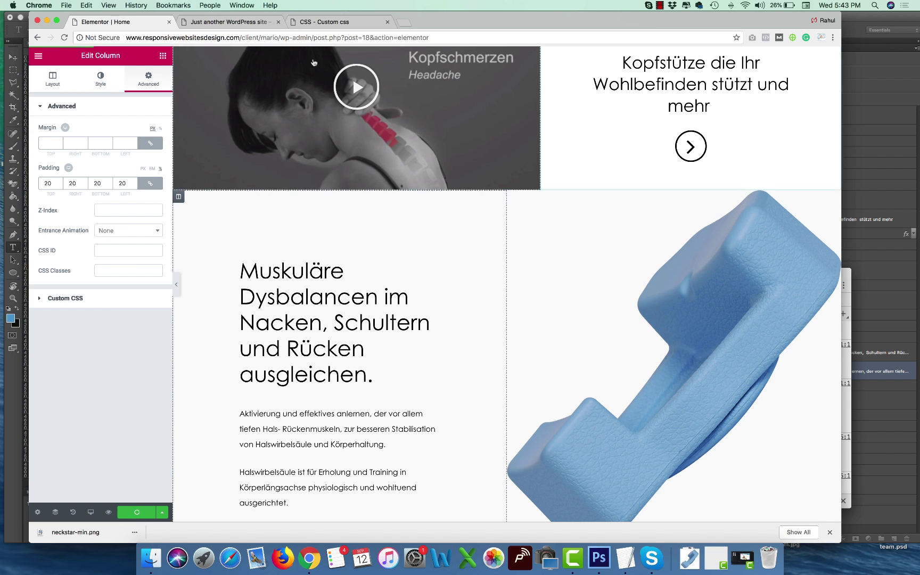
# Review the full-width product section on the reloaded live homepage, restoring the original language.
pyautogui.click(244, 23)
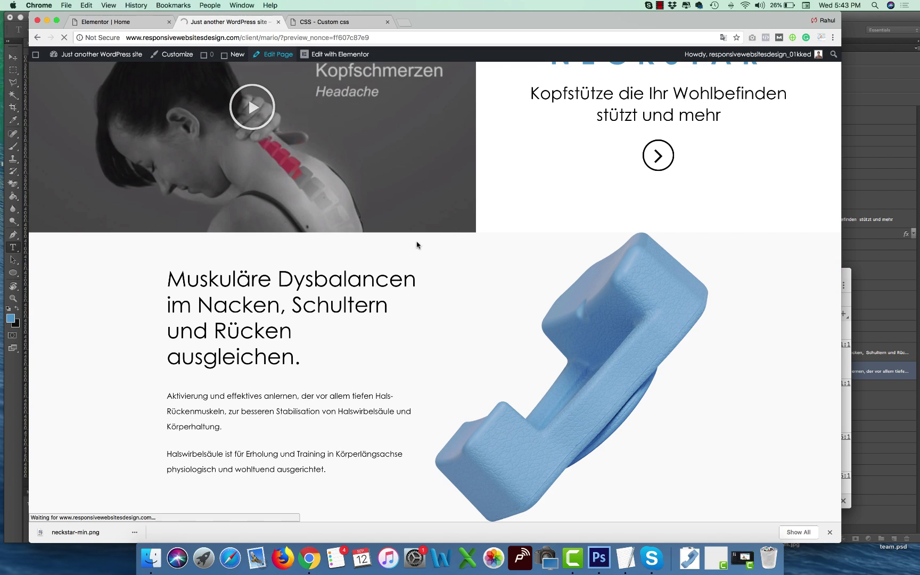
pyautogui.scroll(-8, 417, 244)
pyautogui.scroll(-10, 417, 245)
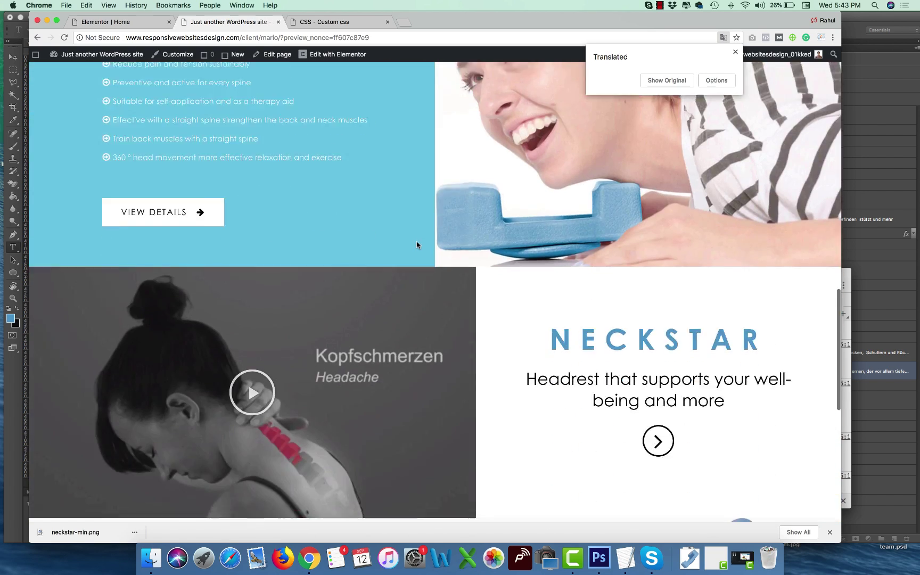
pyautogui.scroll(3, 416, 245)
pyautogui.scroll(-4, 417, 245)
pyautogui.scroll(-3, 417, 245)
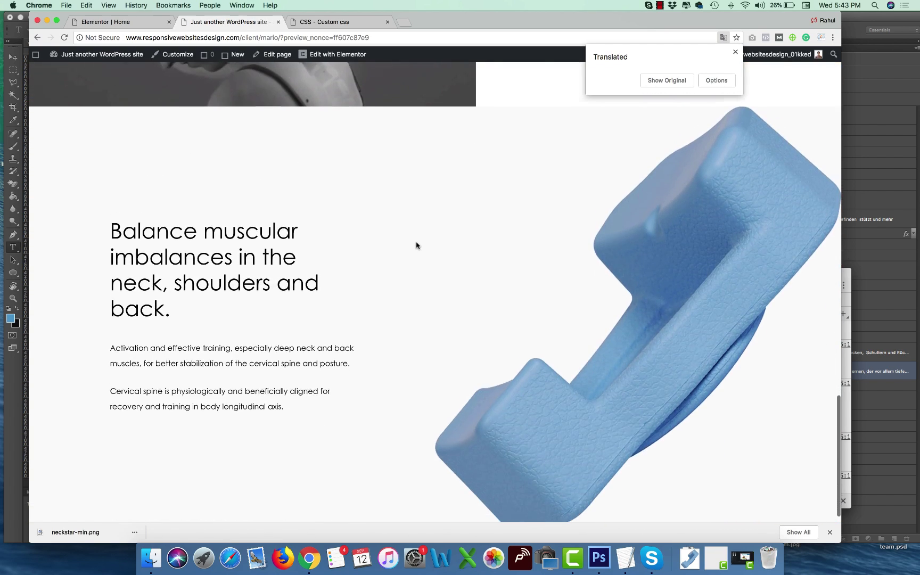
pyautogui.click(667, 80)
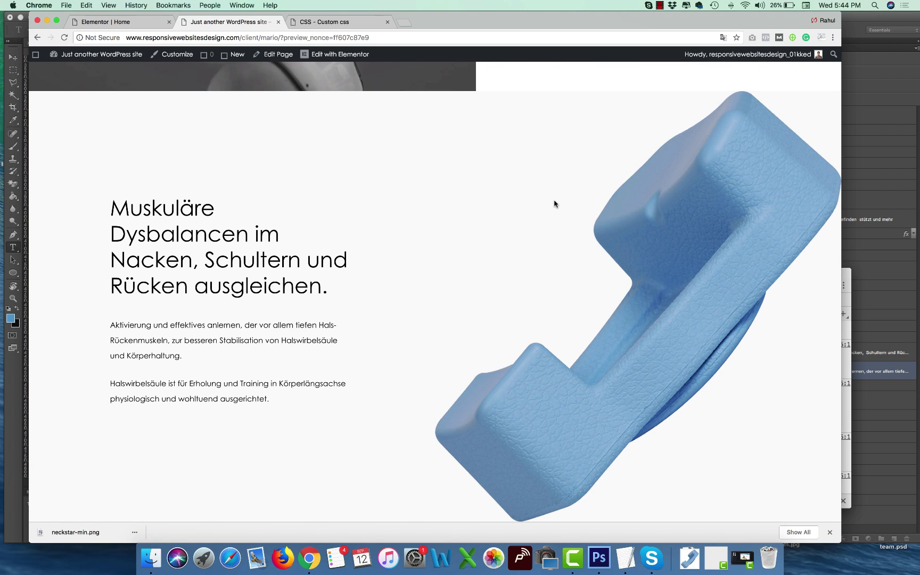
# Set the "Muskuläre Dysbalancen" heading's font size to 35 px and line height to 1.4 em, and update the page.
pyautogui.click(110, 22)
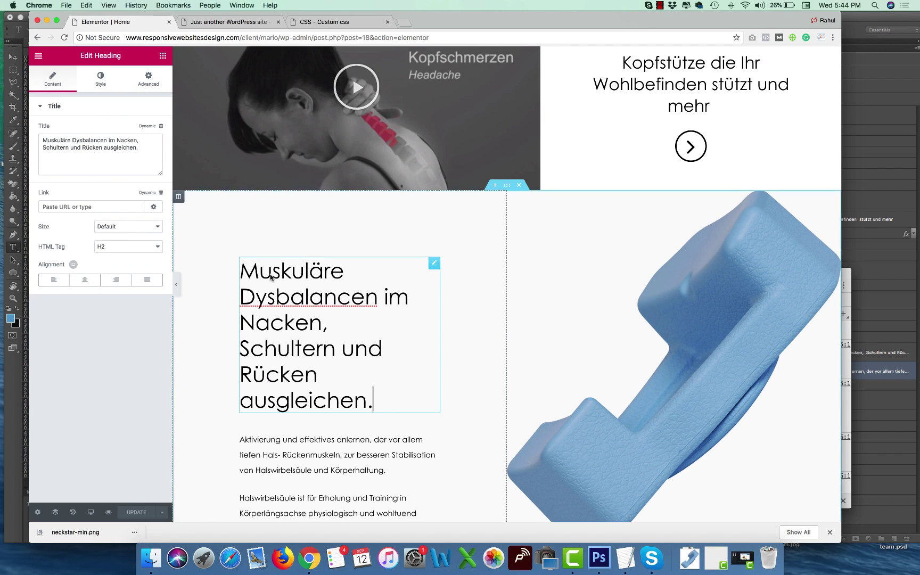
pyautogui.click(101, 80)
pyautogui.click(151, 150)
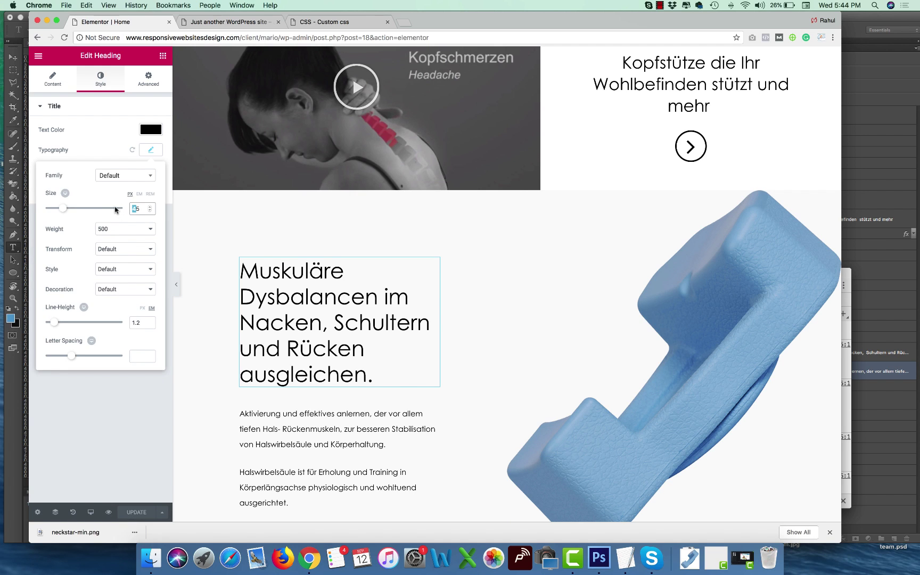
pyautogui.write('3')
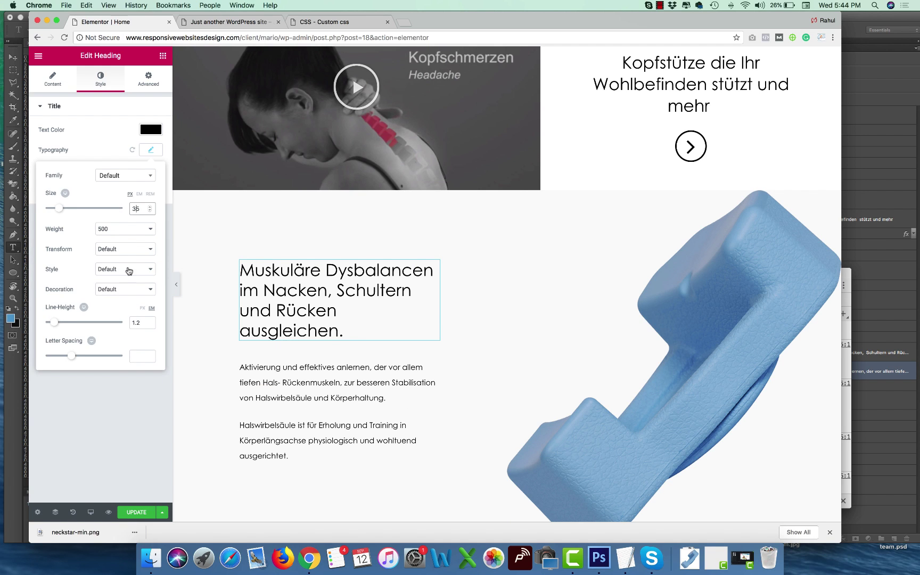
pyautogui.press('BackSpace')
pyautogui.write('5')
pyautogui.press('BackSpace')
pyautogui.write('4')
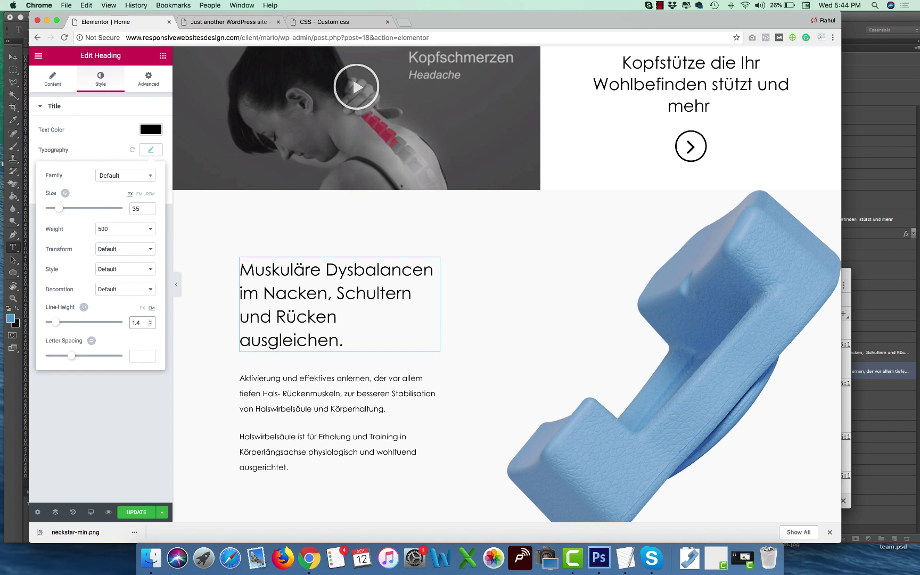
pyautogui.click(130, 513)
# Reload the live homepage in its original language and inspect the resized product heading.
pyautogui.click(230, 22)
pyautogui.press('super+r')
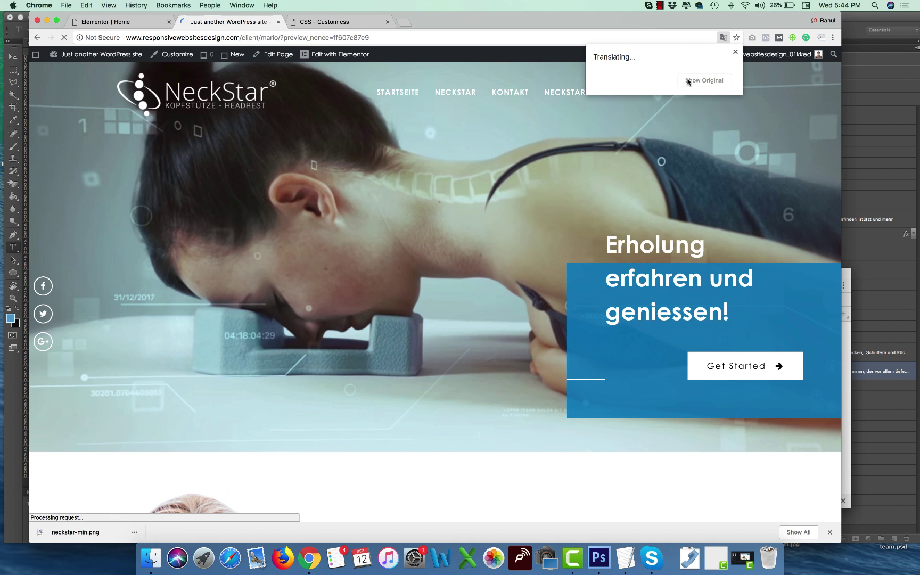
pyautogui.click(717, 80)
pyautogui.click(674, 81)
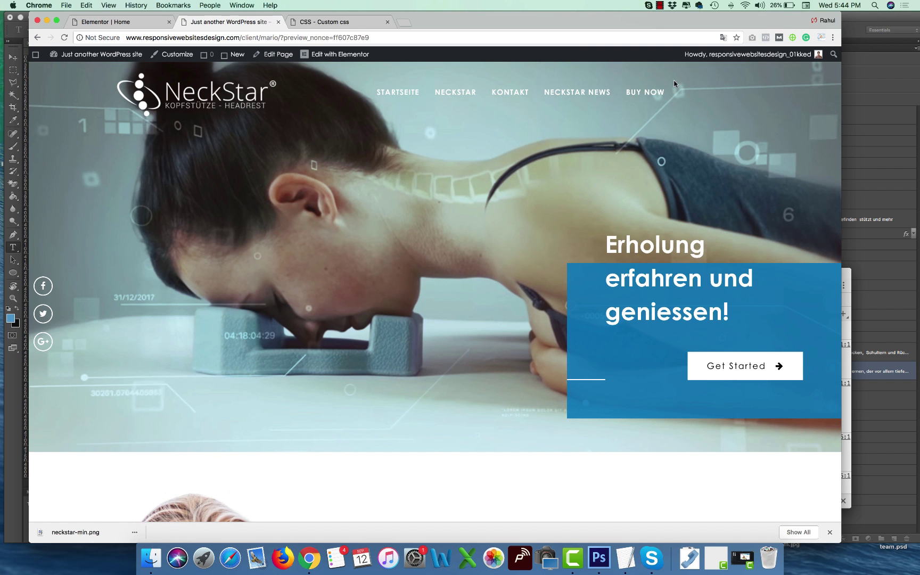
pyautogui.scroll(-15, 665, 194)
pyautogui.scroll(-2, 665, 198)
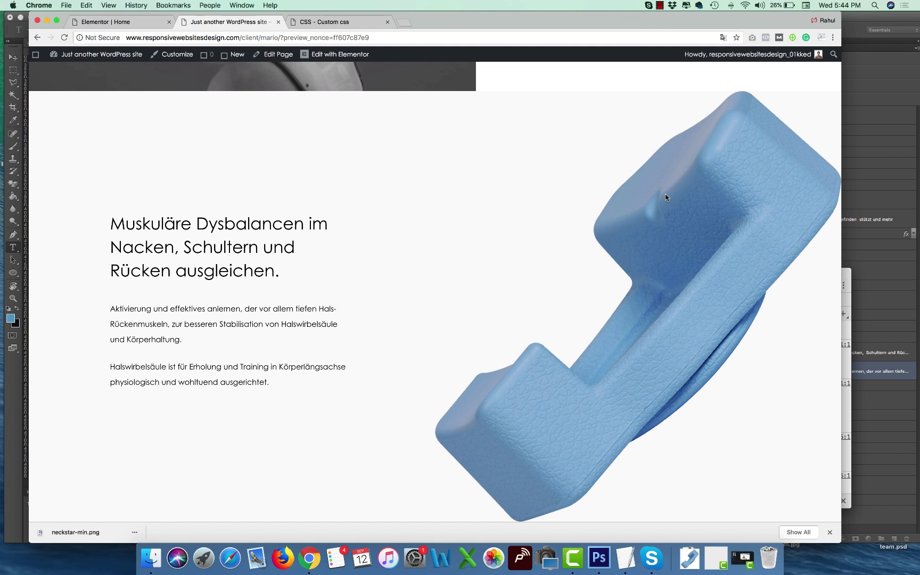
# Look up the padding values of the blue "Effektiv mit gerader Wirbelsäule" text column in the Elementor editor.
pyautogui.click(106, 21)
pyautogui.scroll(5, 336, 132)
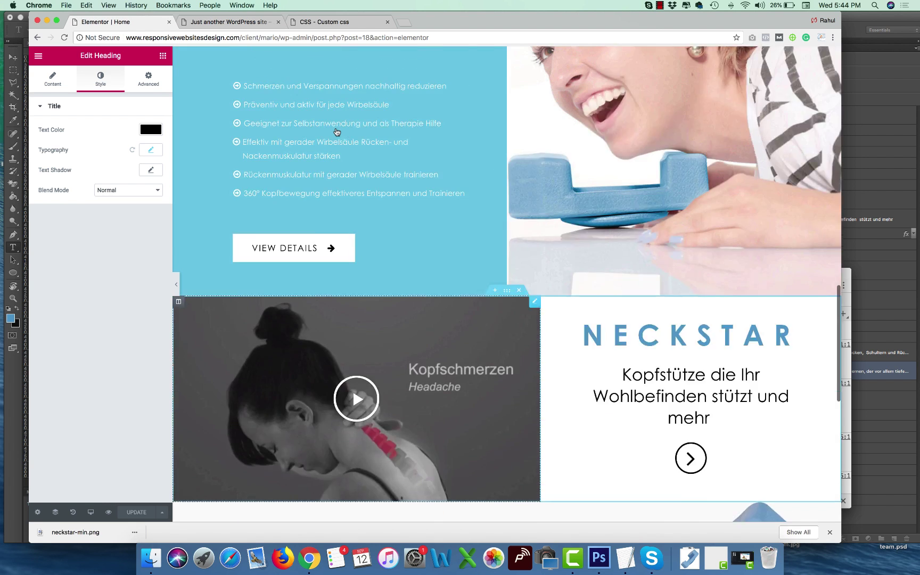
pyautogui.scroll(4, 336, 132)
pyautogui.click(178, 84)
pyautogui.click(150, 80)
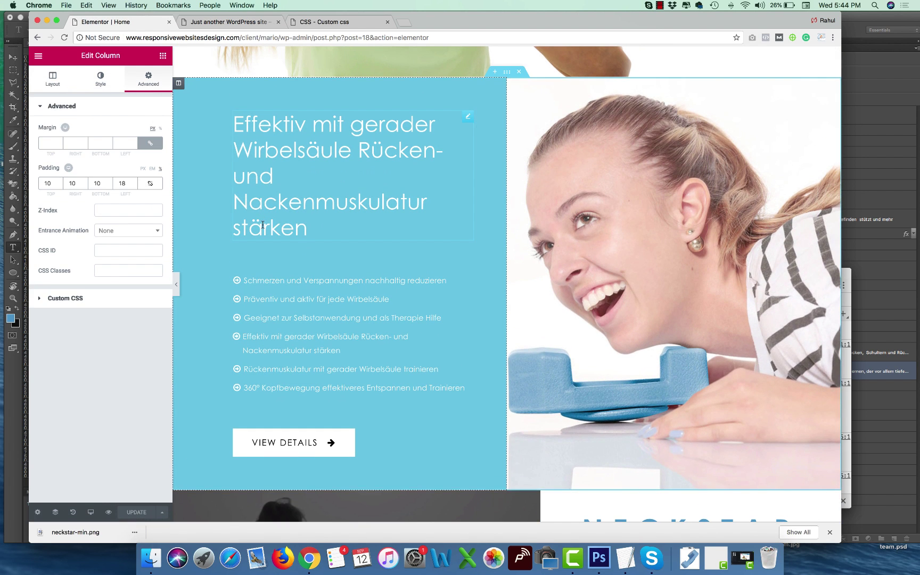
# Set the "Muskuläre Dysbalancen" column's padding to 18% on all sides.
pyautogui.scroll(-10, 263, 225)
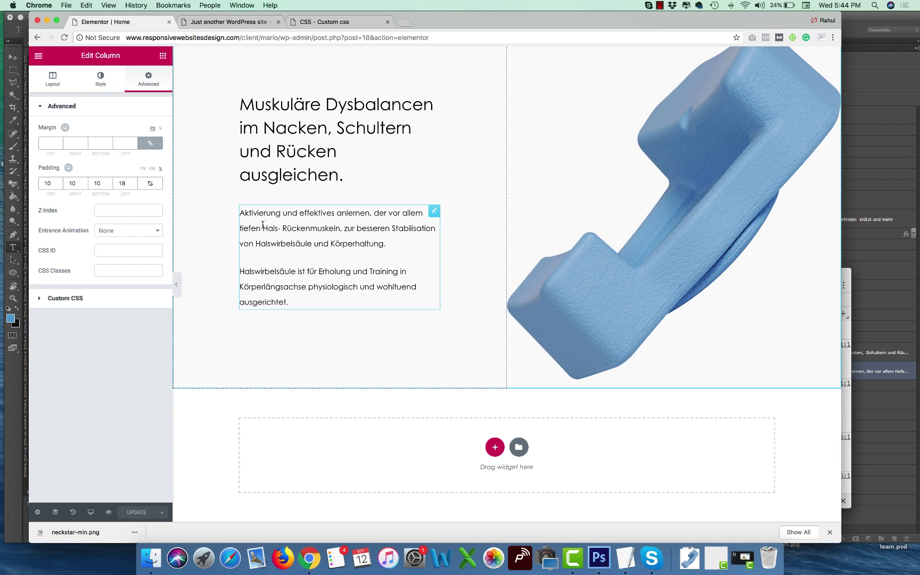
pyautogui.scroll(1, 277, 124)
pyautogui.click(179, 71)
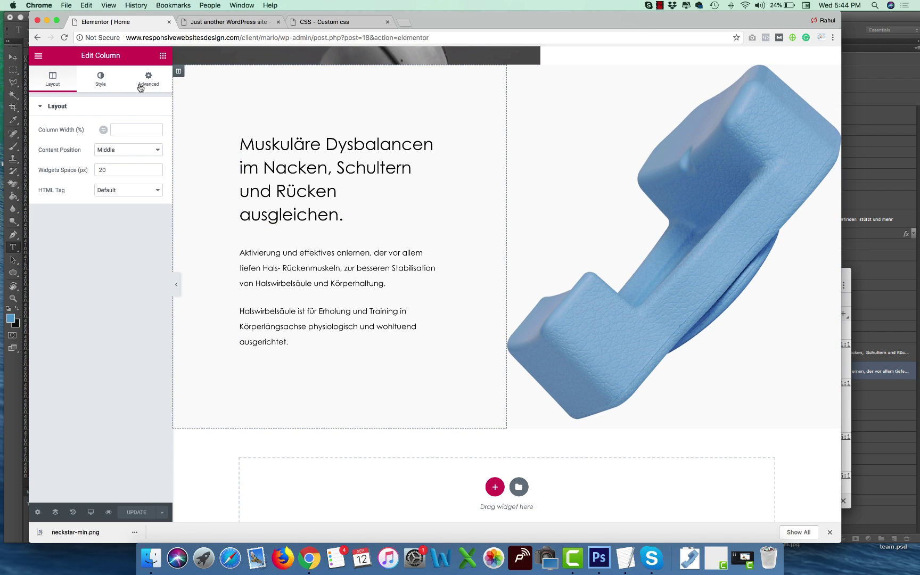
pyautogui.click(117, 80)
pyautogui.click(140, 85)
pyautogui.press('Down')
pyautogui.press('Down')
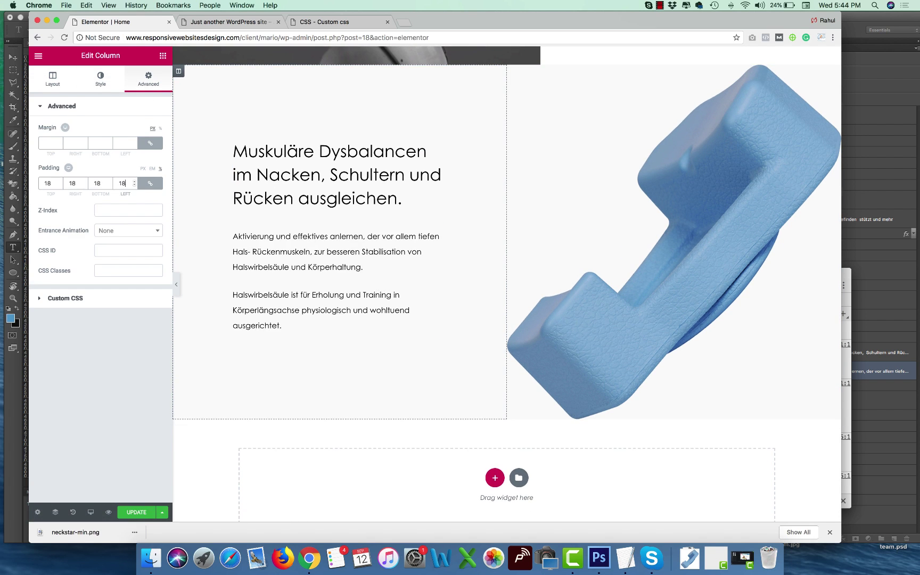
# Unlink the column's padding values, set top and bottom to 10% and right to 15%, and update the page.
pyautogui.scroll(-1, 176, 338)
pyautogui.click(150, 183)
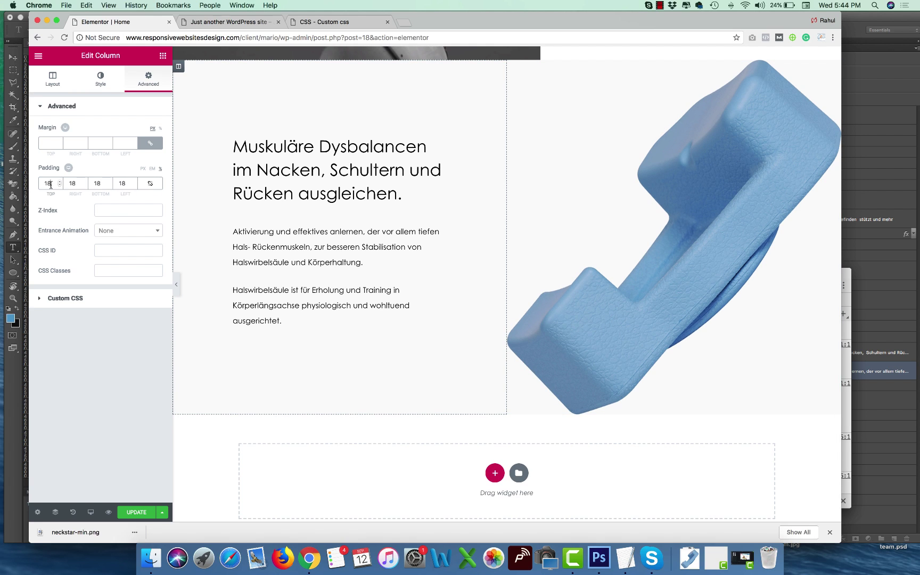
pyautogui.write('00')
pyautogui.doubleClick(72, 184)
pyautogui.write('15')
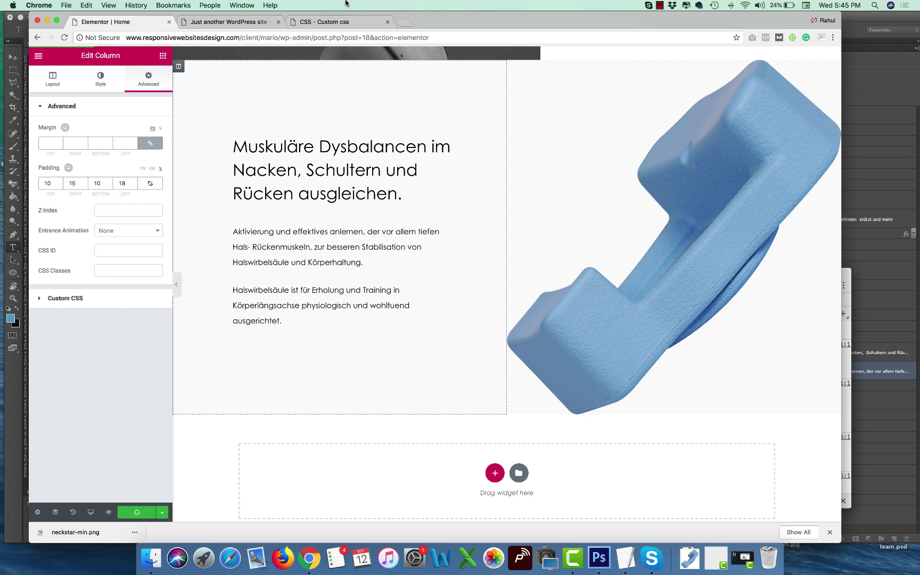
# Compare the sections' text alignment on the reloaded live homepage, and return to the Elementor editor.
pyautogui.click(252, 23)
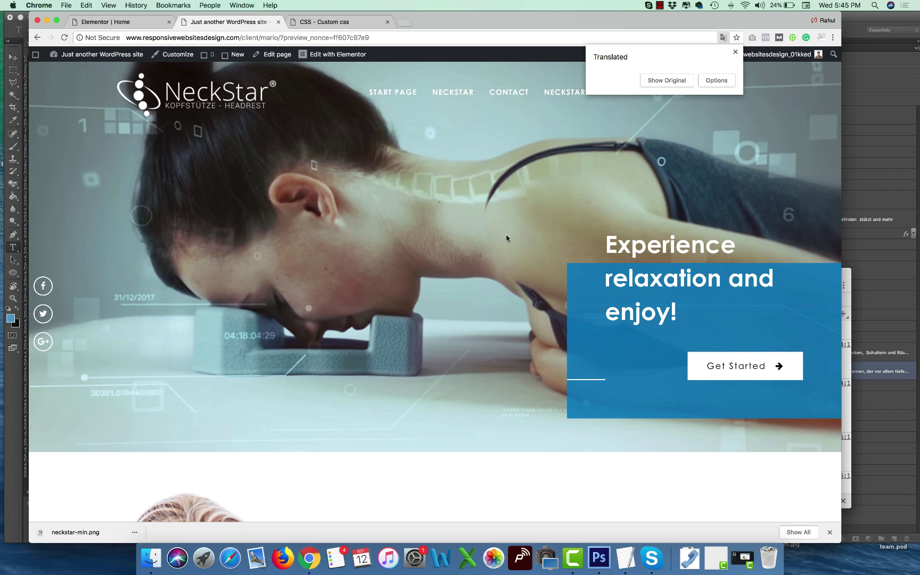
pyautogui.click(660, 81)
pyautogui.scroll(-20, 598, 274)
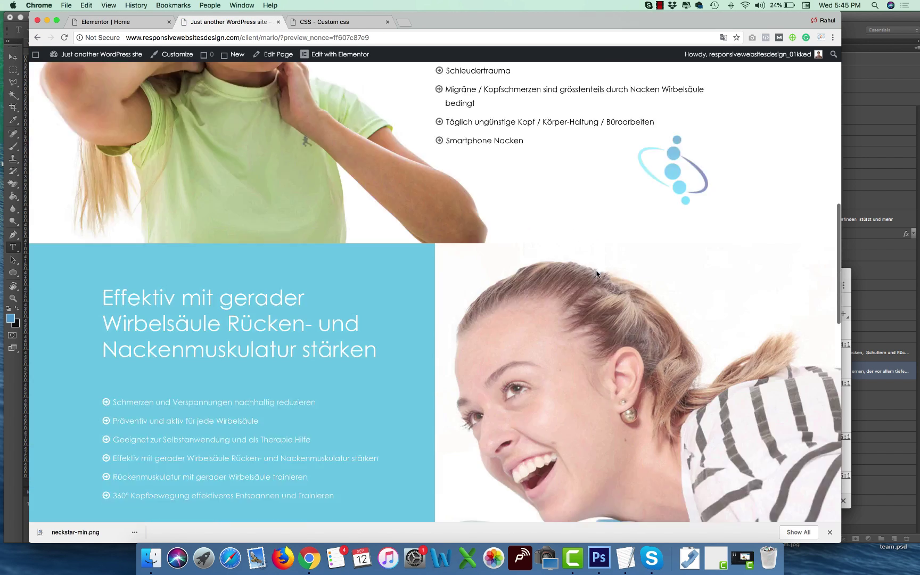
pyautogui.click(133, 26)
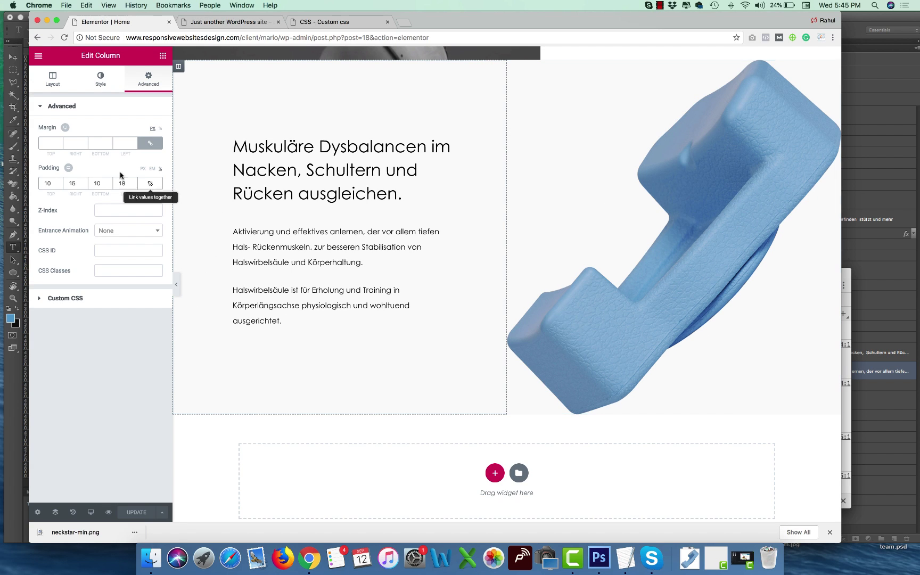
# Set the "Muskuläre Dysbalancen" text column's right padding to 12% and update the page.
pyautogui.click(74, 183)
pyautogui.press('Down')
pyautogui.press('Down')
pyautogui.press('Down')
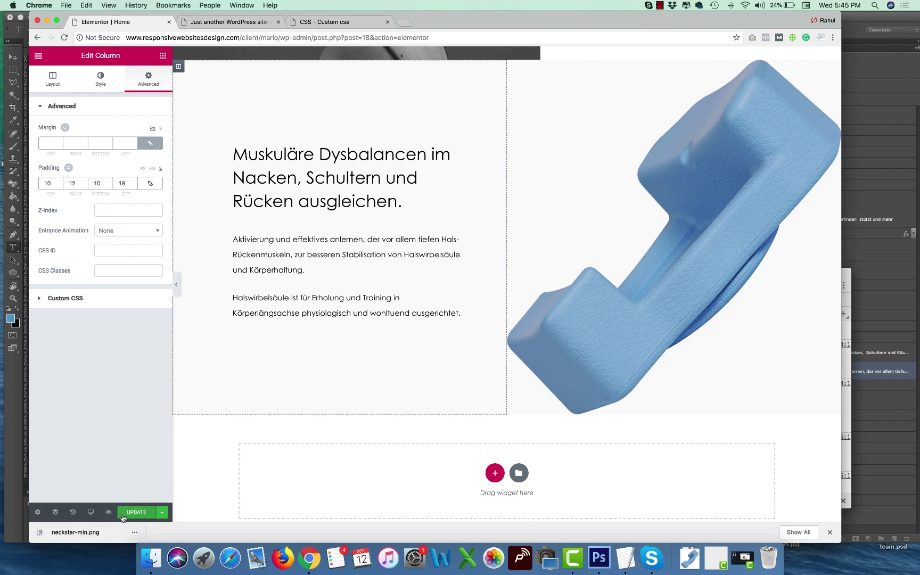
# Check the text column's line breaks on the reloaded live homepage in the original language, and return to the Elementor editor.
pyautogui.click(217, 23)
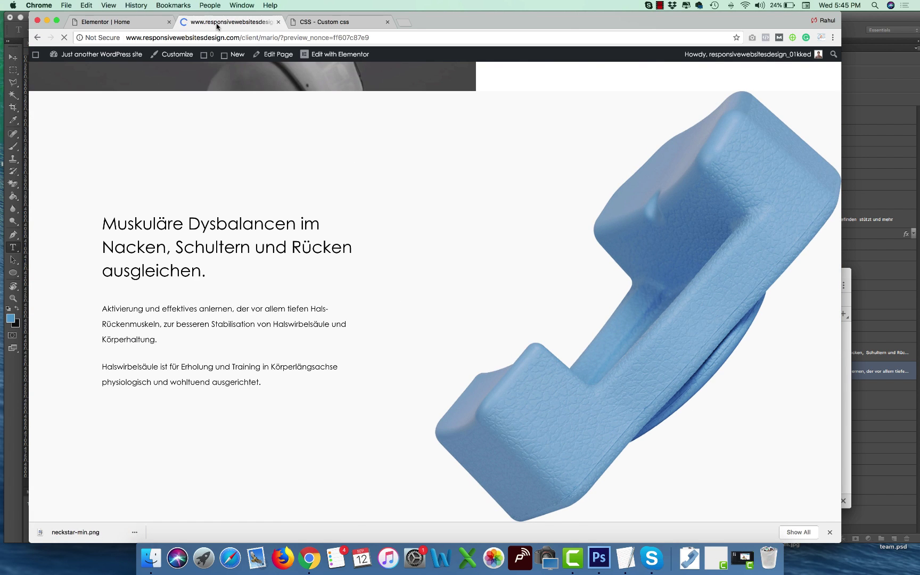
pyautogui.scroll(-1, 510, 319)
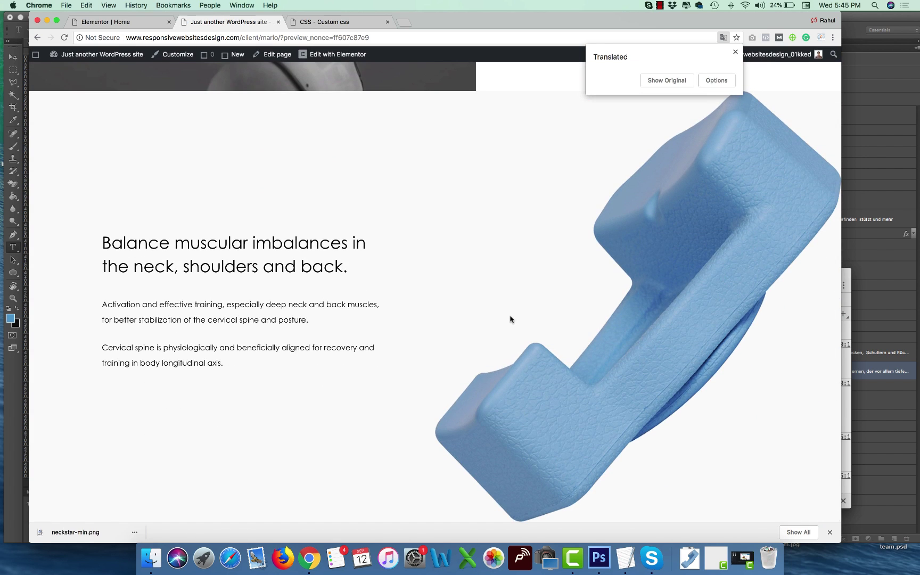
pyautogui.click(679, 80)
pyautogui.click(106, 22)
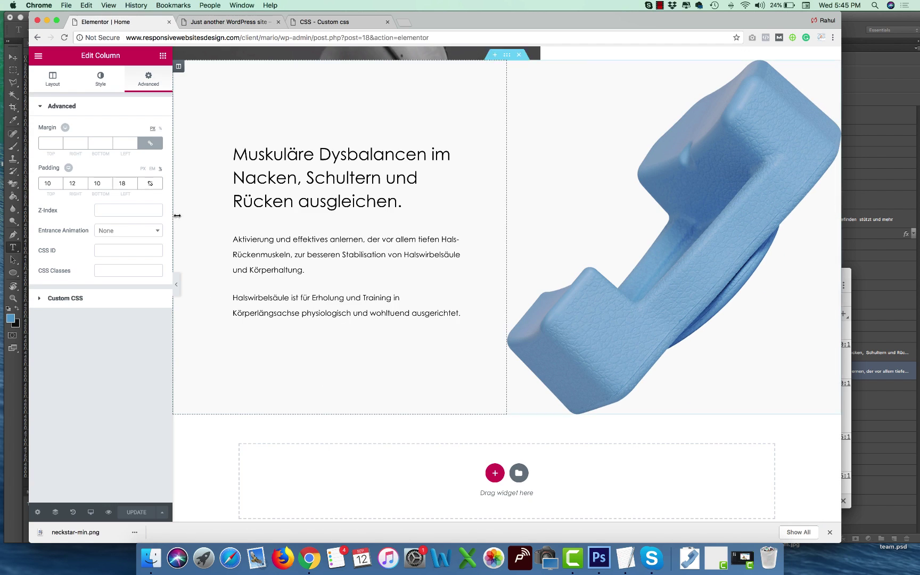
# Set the "Muskuläre Dysbalancen" text column's right padding to 10%.
pyautogui.click(71, 185)
pyautogui.press('Down')
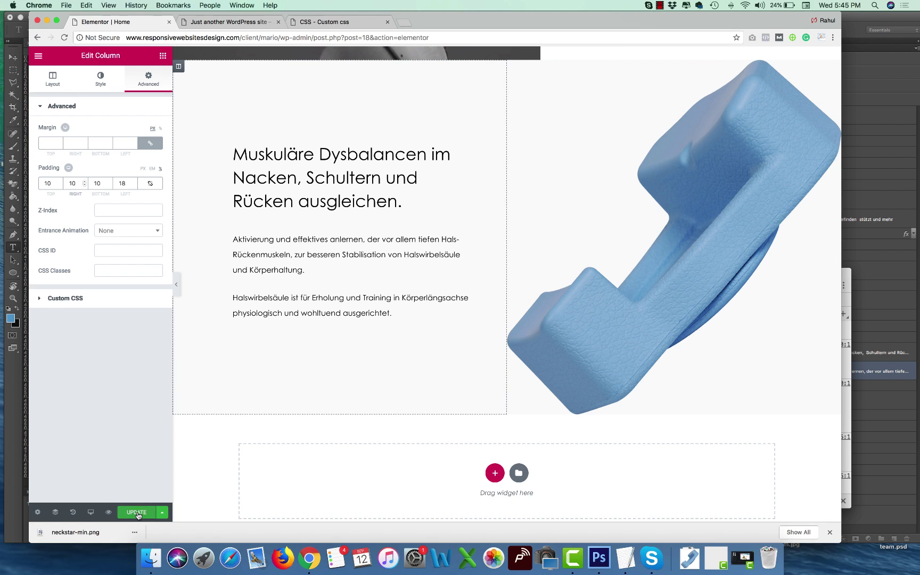
# Unlink the blue headrest image column's padding values, switch them to percent, and set the right padding to 12%.
pyautogui.click(513, 67)
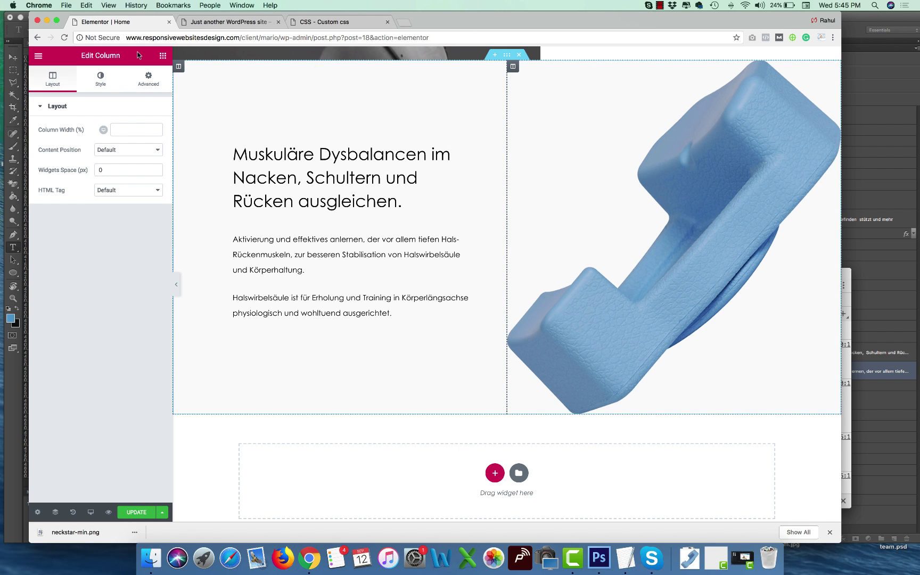
pyautogui.click(149, 79)
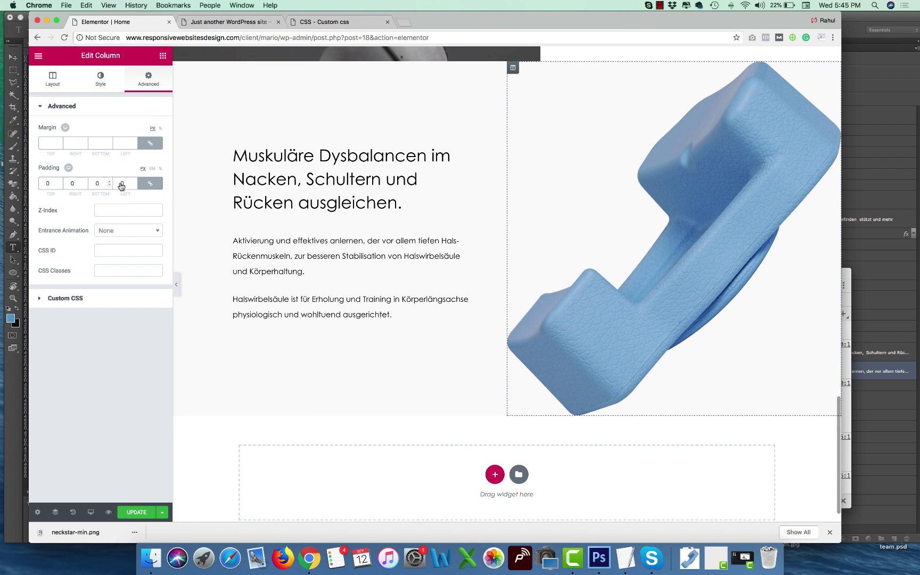
pyautogui.click(150, 183)
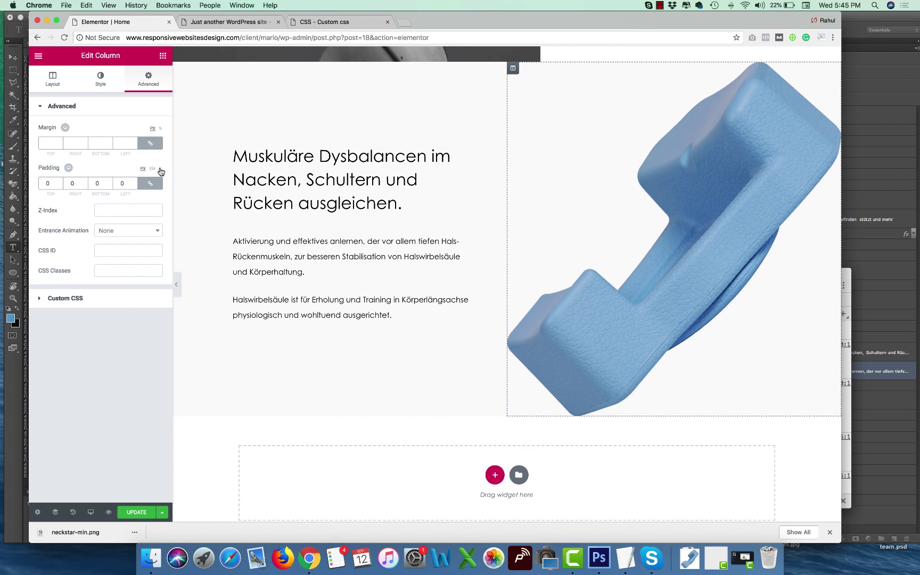
pyautogui.doubleClick(75, 183)
pyautogui.write('12')
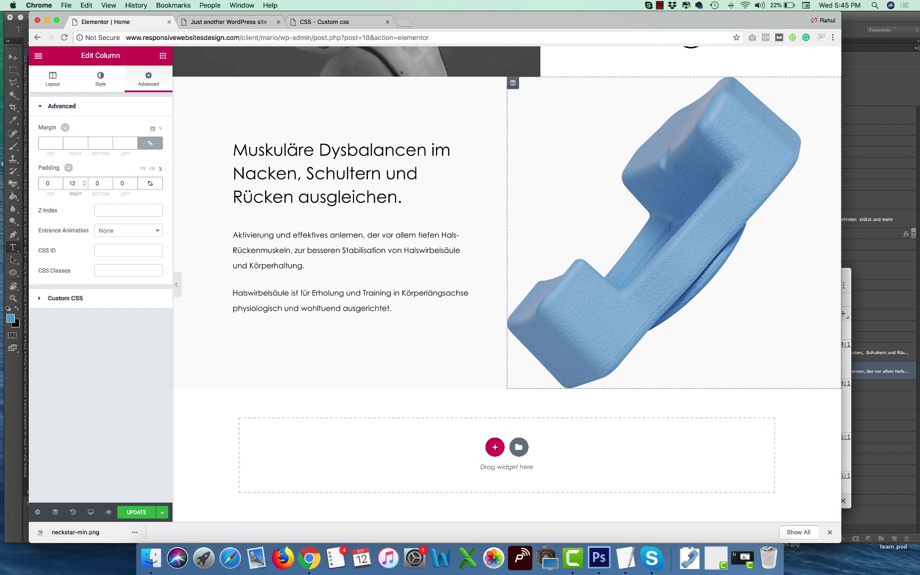
# Raise the image column's right padding above 13%, update the page, and check the section on the live homepage.
pyautogui.scroll(5, 347, 316)
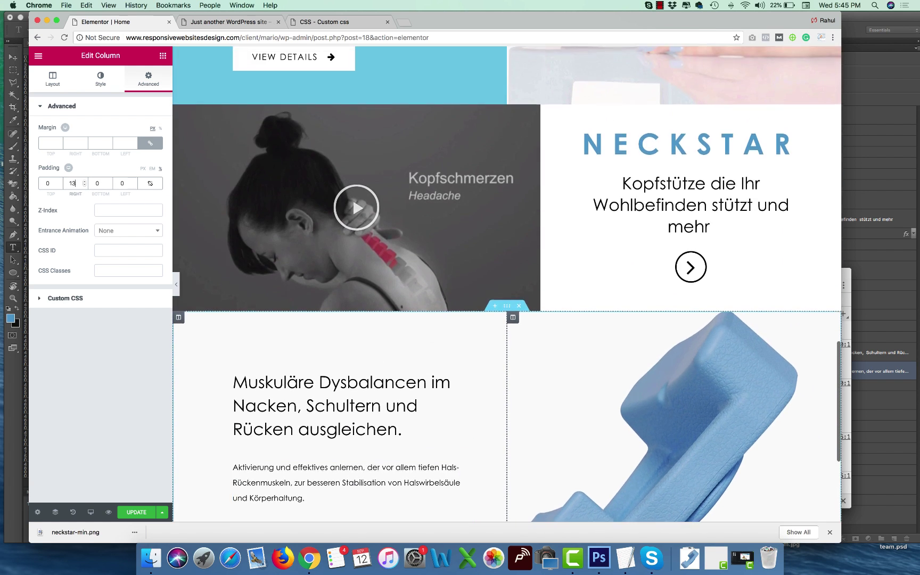
pyautogui.press('Up')
pyautogui.press('Up')
pyautogui.press('Up')
pyautogui.click(141, 511)
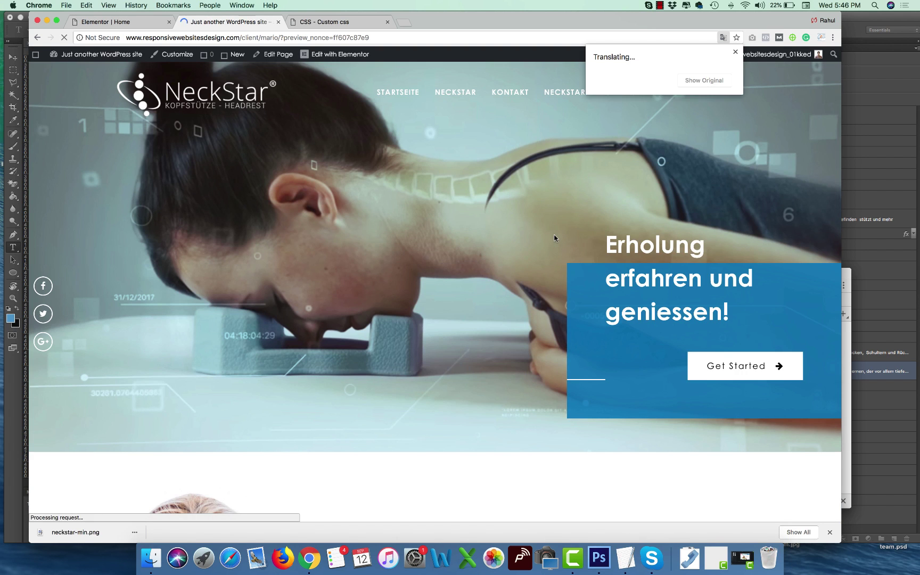
pyautogui.scroll(-4, 554, 238)
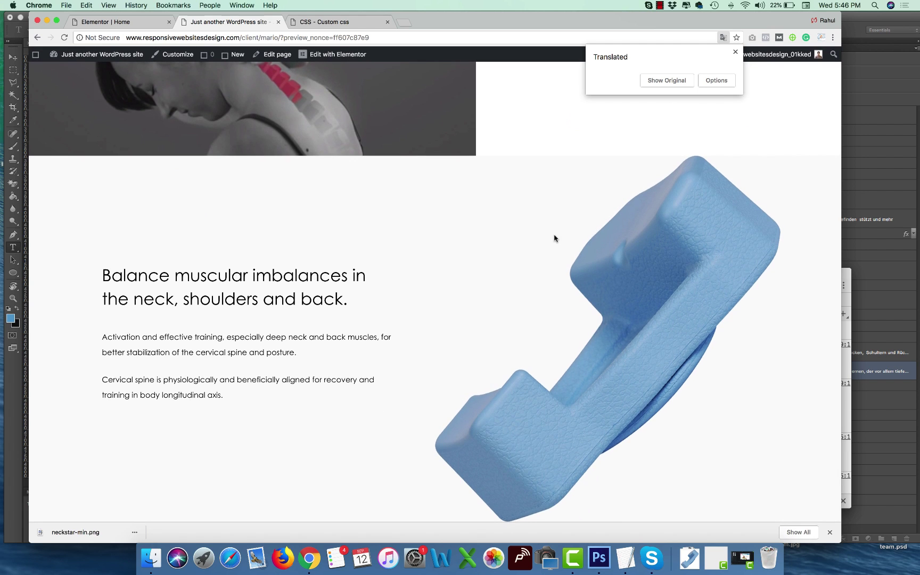
pyautogui.click(112, 22)
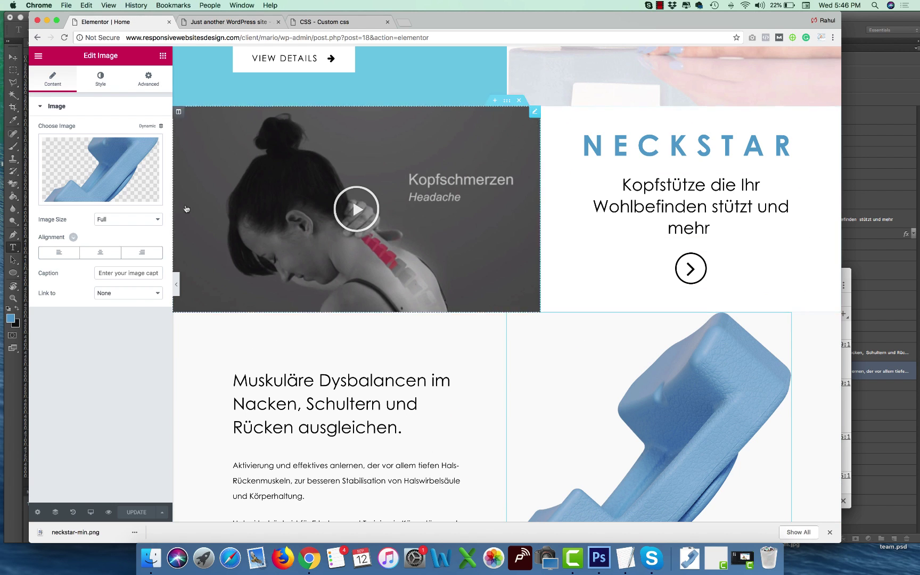
# Unlink the blue headrest image's margin values and set its top margin to -50 px.
pyautogui.click(148, 80)
pyautogui.click(49, 143)
pyautogui.write('-5')
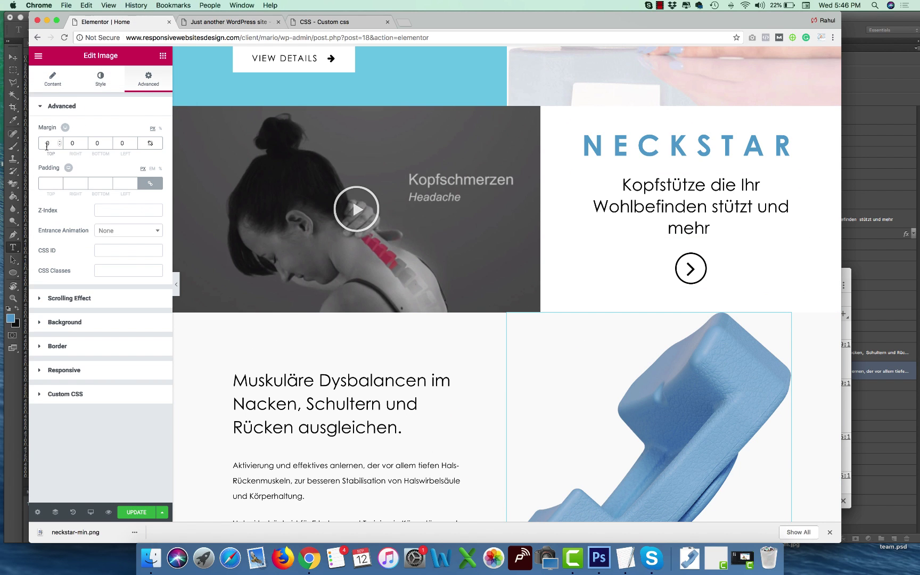
pyautogui.press('Down')
pyautogui.press('Down')
pyautogui.press('Down')
pyautogui.press('Down')
pyautogui.press('Down')
pyautogui.press('Down')
pyautogui.press('Down')
pyautogui.press('Down')
pyautogui.press('Down')
pyautogui.press('Down')
pyautogui.press('Down')
pyautogui.press('Down')
pyautogui.press('Down')
pyautogui.press('Down')
pyautogui.press('Down')
pyautogui.press('Down')
pyautogui.press('Down')
pyautogui.press('Down')
pyautogui.press('Down')
pyautogui.press('Down')
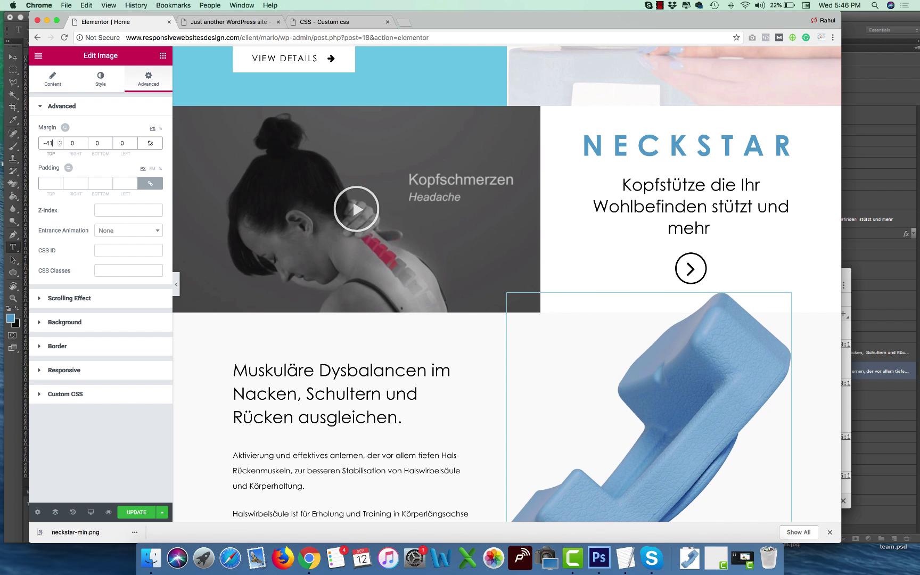
pyautogui.press('Down')
# Set the headrest image's bottom margin to -50 px and update the page.
pyautogui.click(93, 144)
pyautogui.scroll(-3, 316, 319)
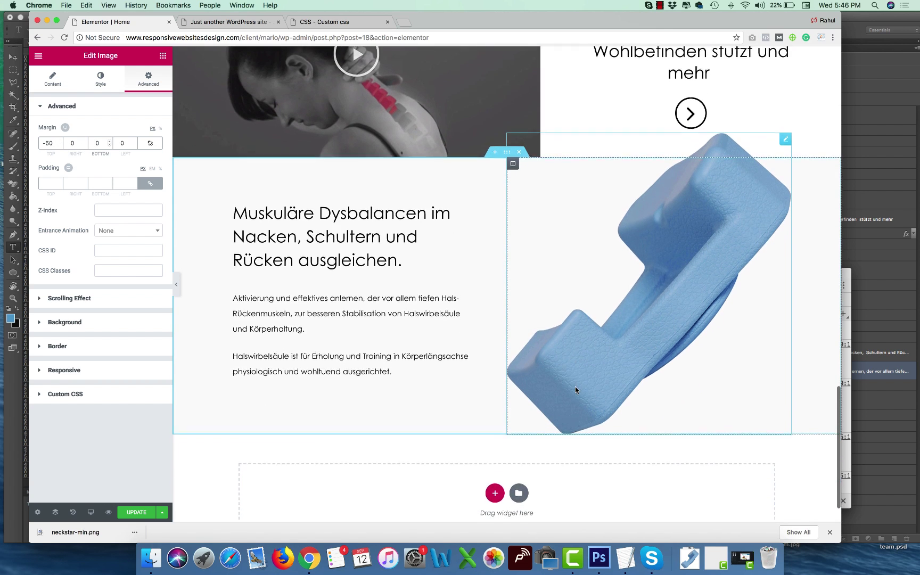
pyautogui.press('Down')
pyautogui.press('Down')
pyautogui.press('Down')
pyautogui.press('Down')
pyautogui.press('Down')
pyautogui.press('Down')
pyautogui.press('Down')
pyautogui.press('Down')
pyautogui.press('Down')
pyautogui.press('Down')
pyautogui.press('Down')
pyautogui.press('Down')
pyautogui.press('Down')
pyautogui.press('Down')
pyautogui.press('Down')
pyautogui.press('Down')
pyautogui.press('Down')
pyautogui.press('Down')
pyautogui.press('Down')
pyautogui.press('Down')
pyautogui.press('Down')
pyautogui.press('Down')
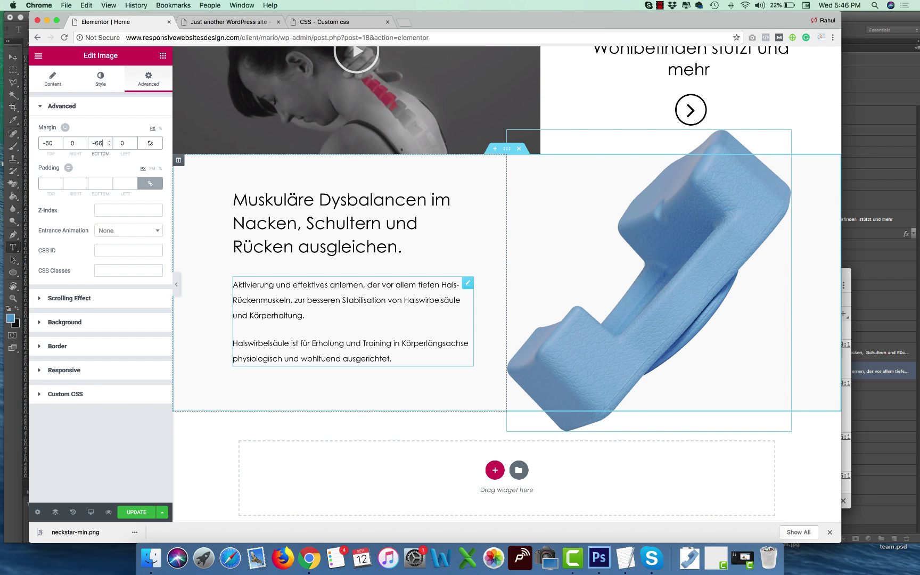
pyautogui.press('Down')
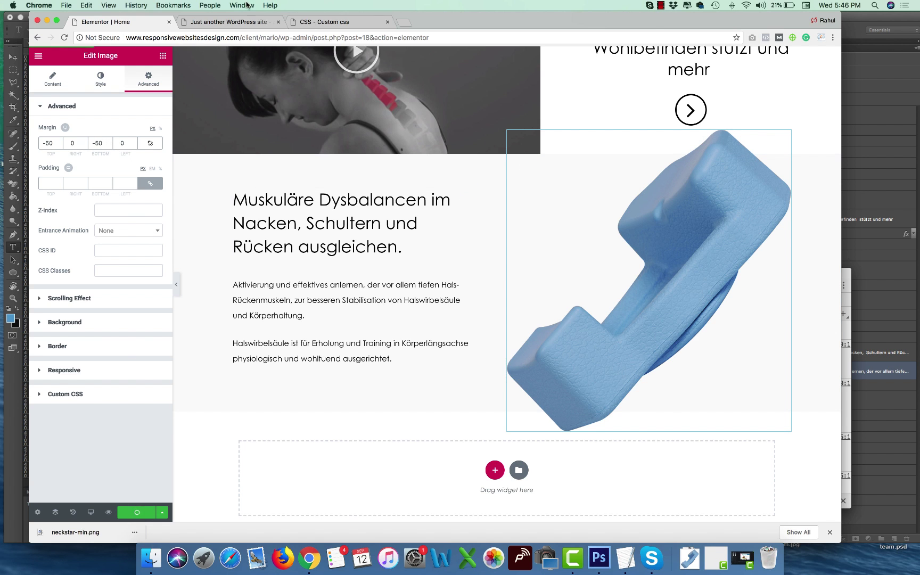
# Reload the live homepage in its original language, check how the headrest image overlaps the neighbouring sections, and return to the editor.
pyautogui.click(229, 21)
pyautogui.press('super+r')
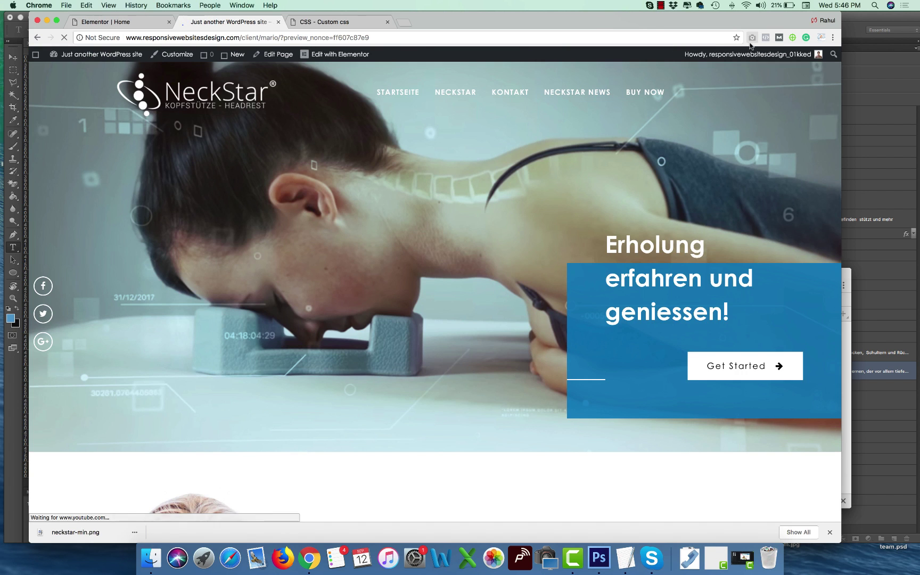
pyautogui.click(723, 38)
pyautogui.click(668, 81)
pyautogui.scroll(-3, 650, 200)
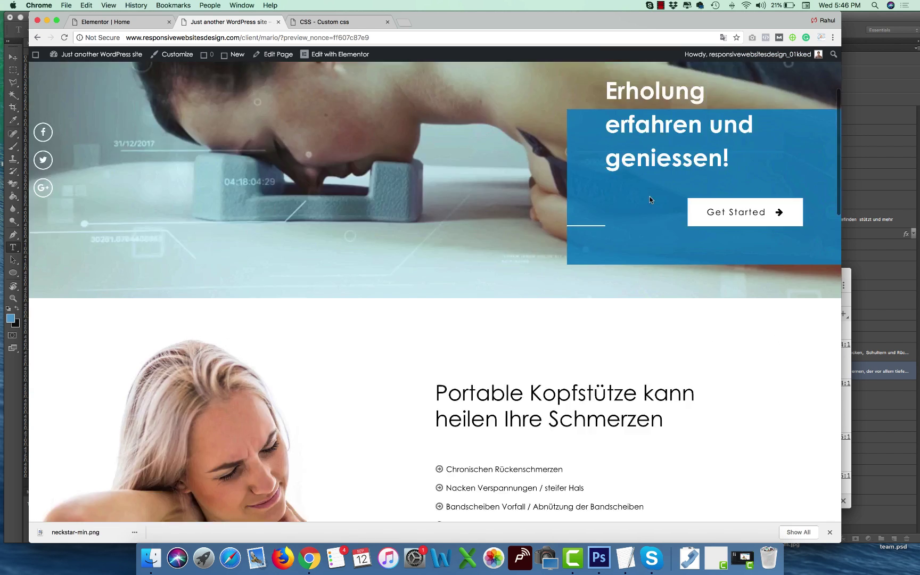
pyautogui.scroll(-10, 650, 200)
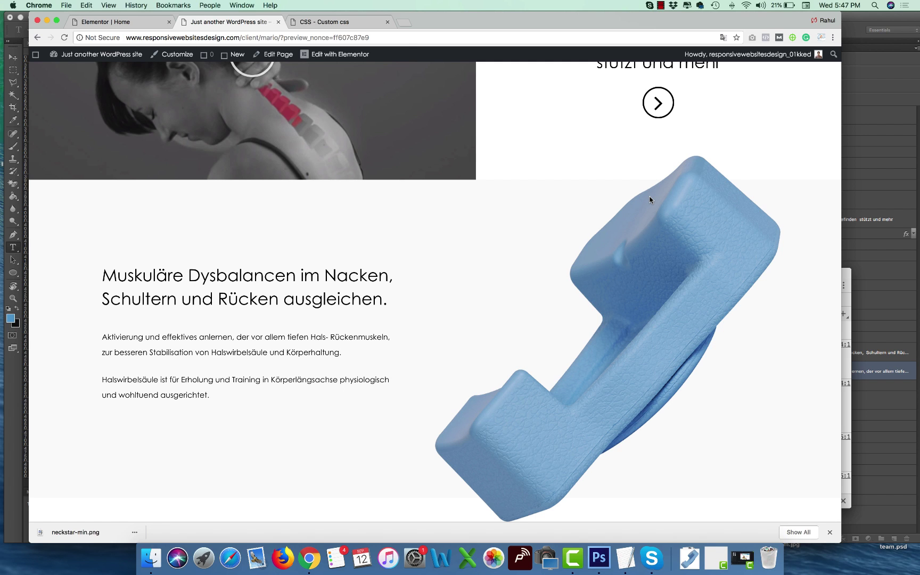
pyautogui.click(107, 22)
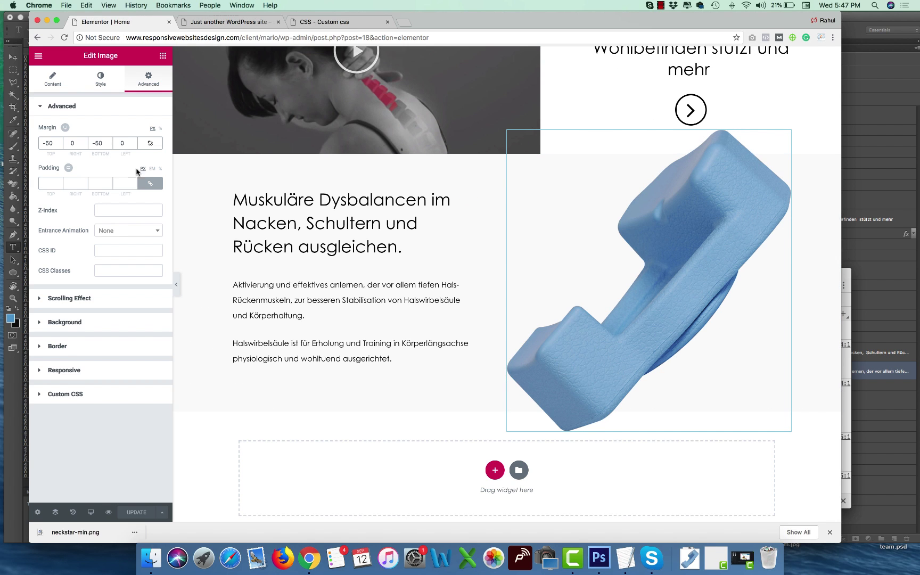
# Reduce the headrest image column's right padding to about 12%.
pyautogui.click(513, 160)
pyautogui.click(101, 79)
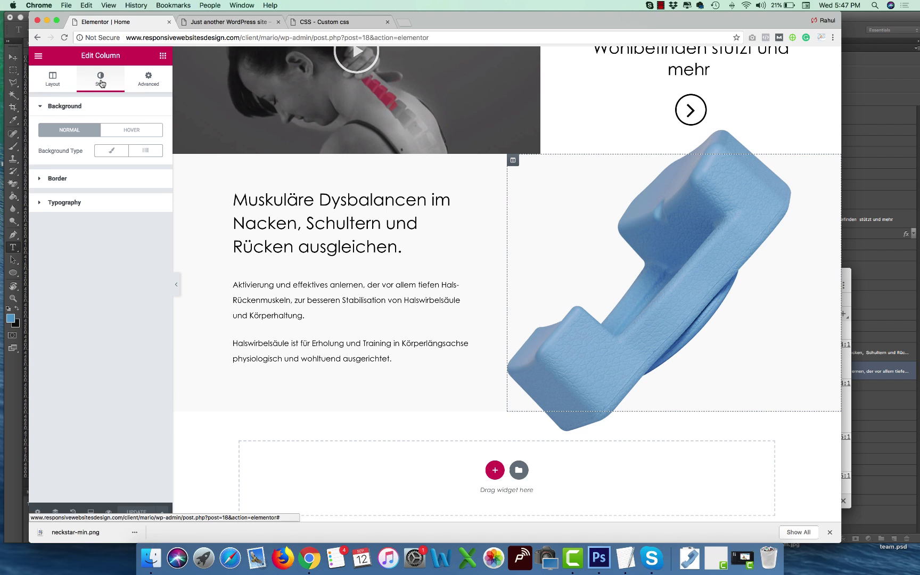
pyautogui.click(148, 79)
pyautogui.press('Down')
pyautogui.press('Down')
pyautogui.press('Down')
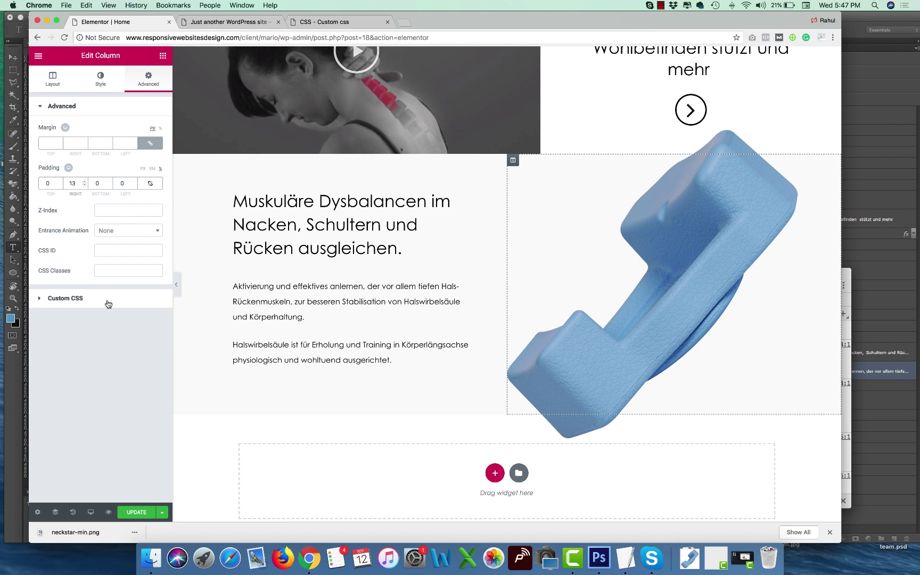
# Set the headrest image's bottom margin to -65 px and update the page.
pyautogui.click(581, 228)
pyautogui.click(148, 79)
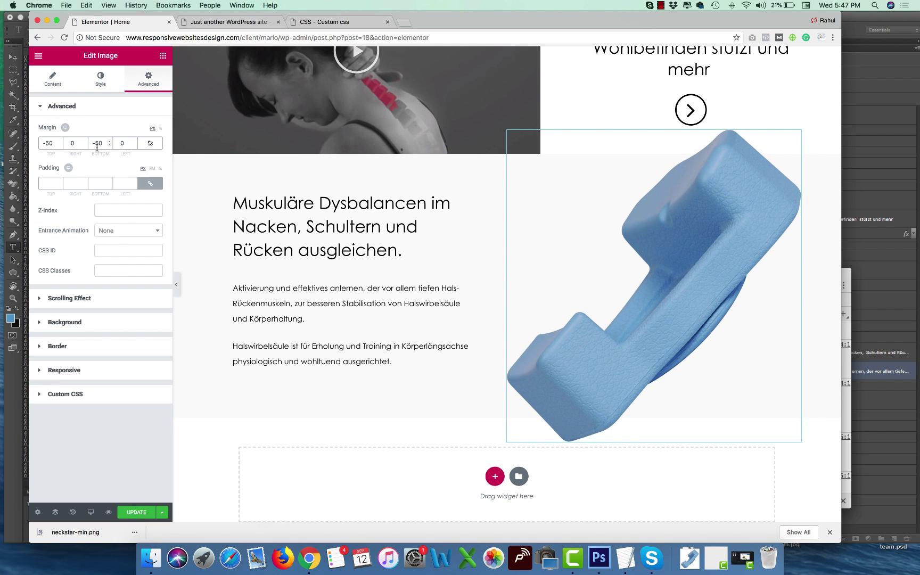
pyautogui.click(98, 144)
pyautogui.press('Down')
pyautogui.press('Down')
pyautogui.press('Down')
pyautogui.press('Down')
pyautogui.press('Down')
pyautogui.press('Down')
pyautogui.press('Down')
pyautogui.press('Down')
pyautogui.press('Down')
pyautogui.press('Down')
pyautogui.press('Down')
pyautogui.press('Down')
pyautogui.press('Down')
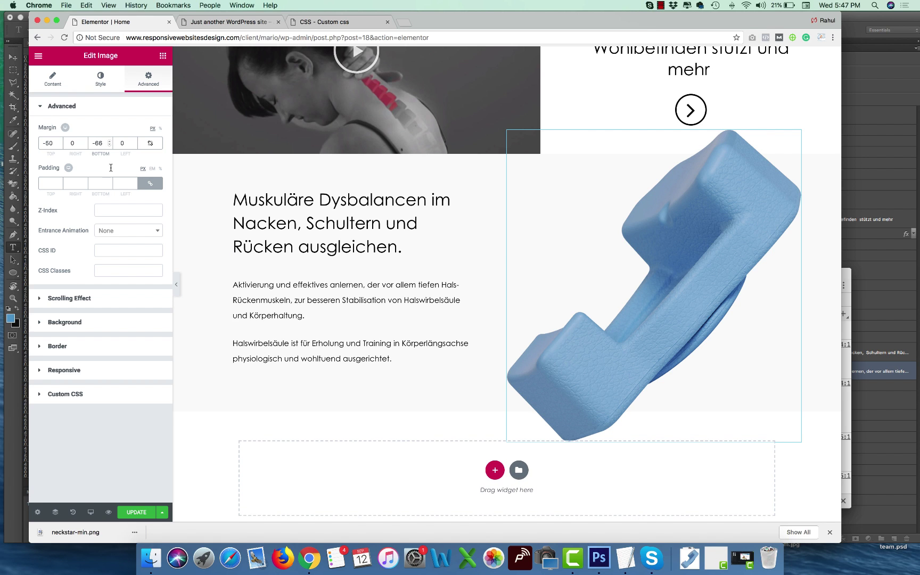
pyautogui.click(136, 512)
# Reload the live homepage and review the headrest image's overlap at the section's lower edge.
pyautogui.click(199, 22)
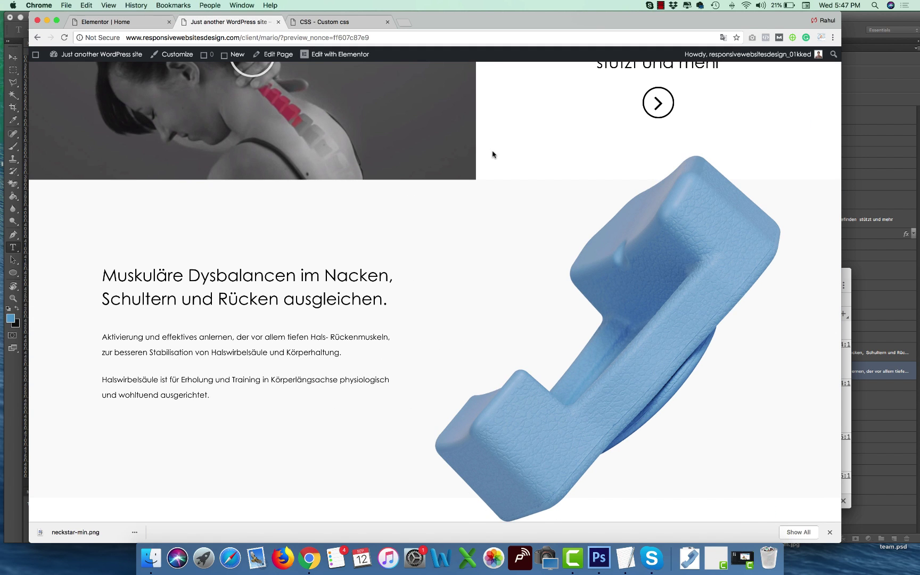
pyautogui.press('super+r')
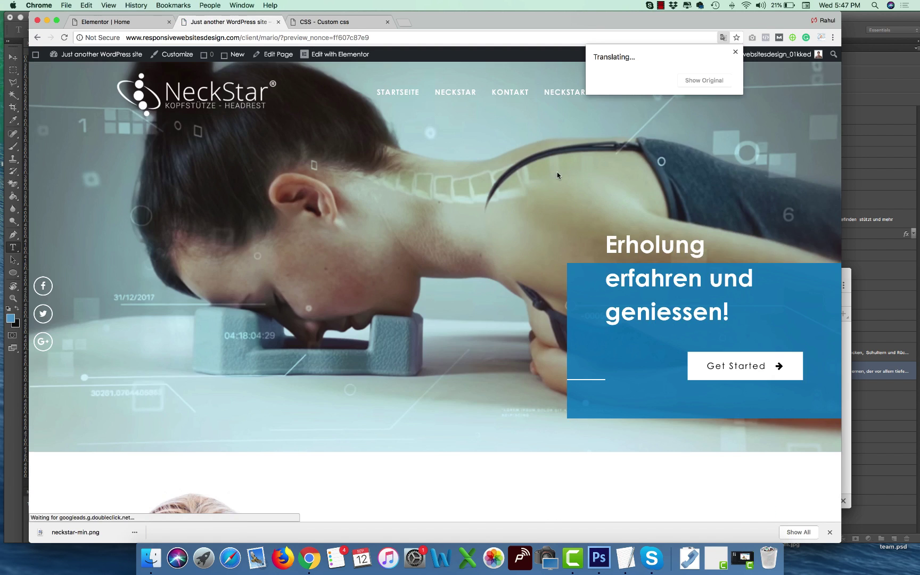
pyautogui.scroll(-8, 558, 174)
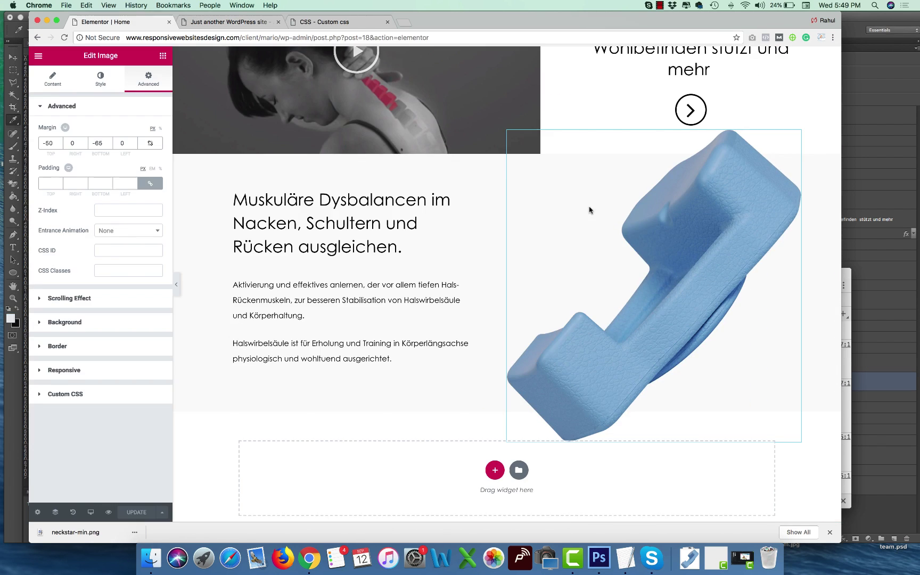
# Add a one-column section below the headrest section, with Min Height as its height and Top as its column position.
pyautogui.click(497, 469)
pyautogui.click(377, 498)
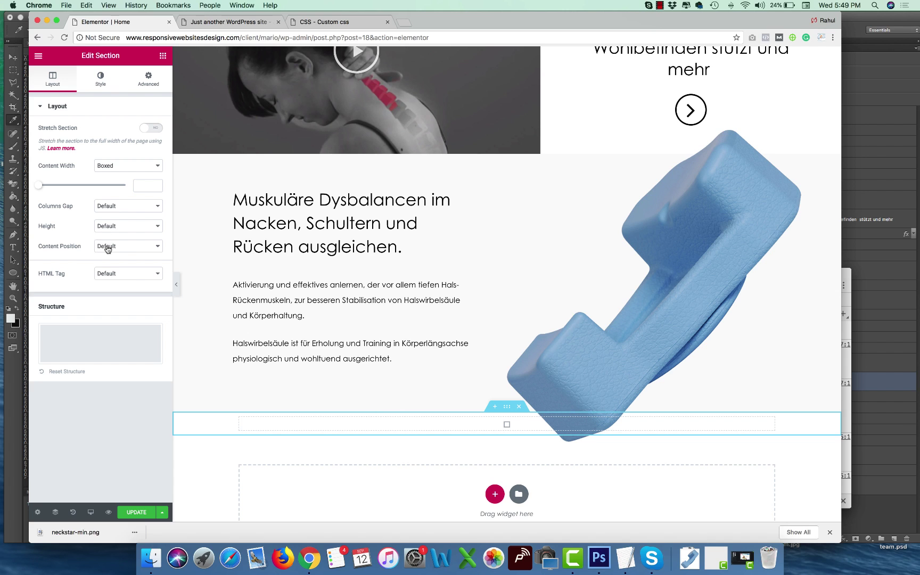
pyautogui.click(111, 226)
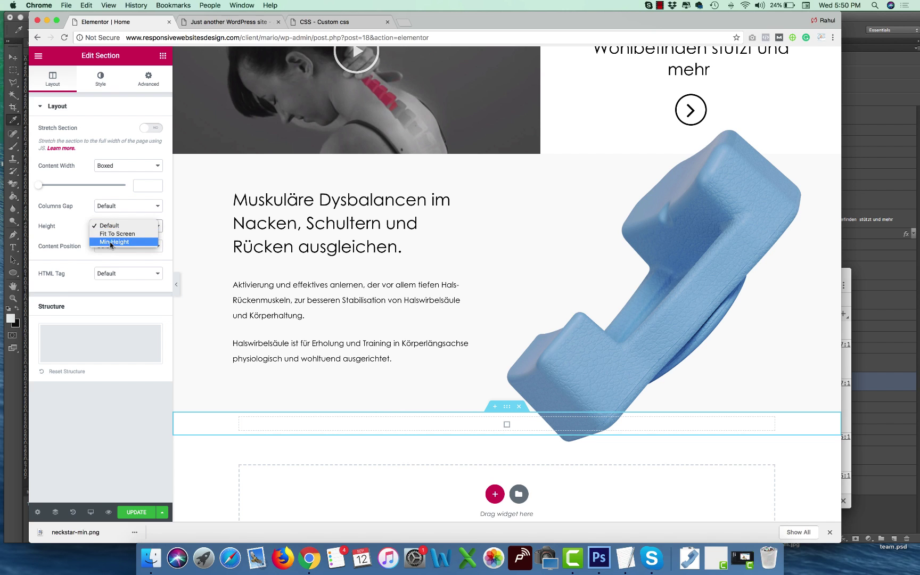
pyautogui.click(113, 243)
pyautogui.click(105, 280)
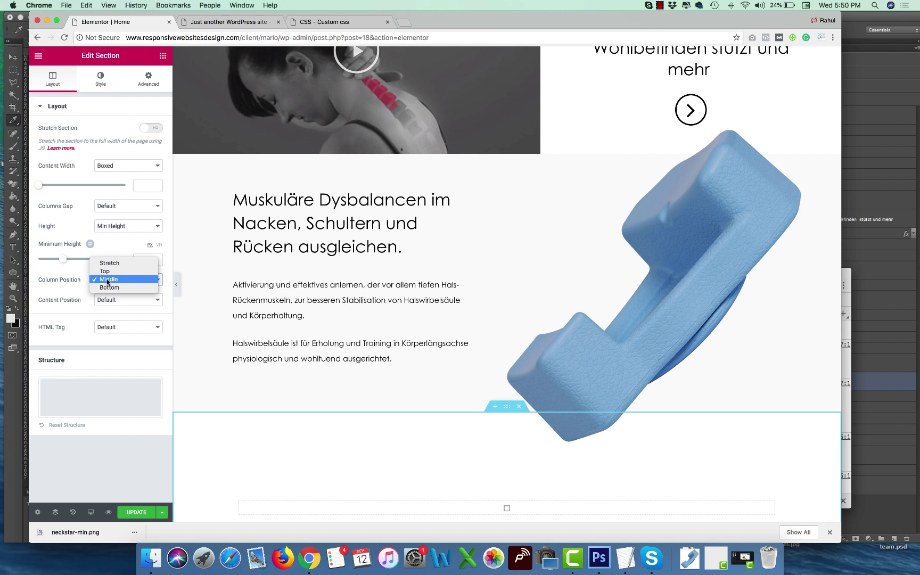
pyautogui.click(105, 270)
# Give the new section a classic background with a pale grey-blue colour, and upload and insert durch.jpg as its background image.
pyautogui.click(101, 78)
pyautogui.click(104, 153)
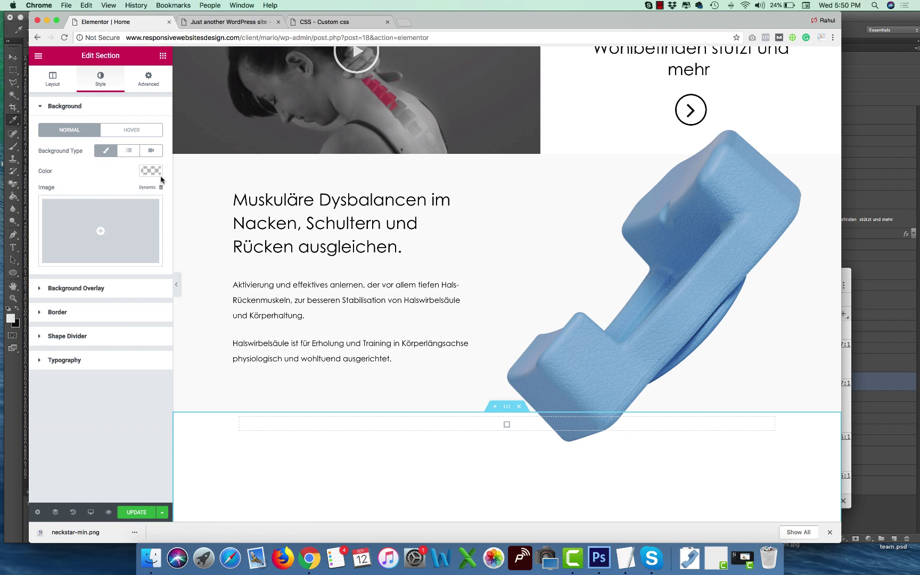
pyautogui.click(153, 171)
pyautogui.click(114, 224)
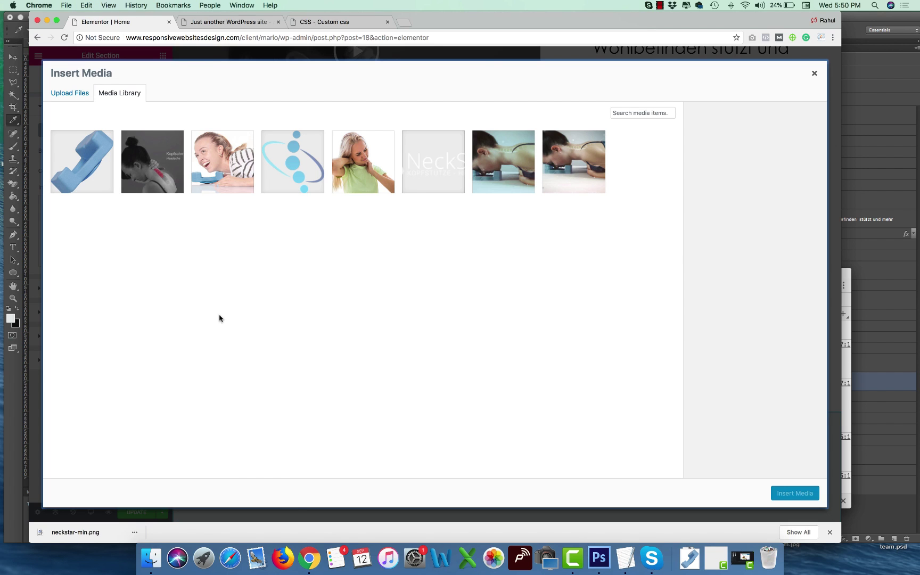
pyautogui.click(150, 571)
pyautogui.moveTo(472, 155); pyautogui.dragTo(204, 314)
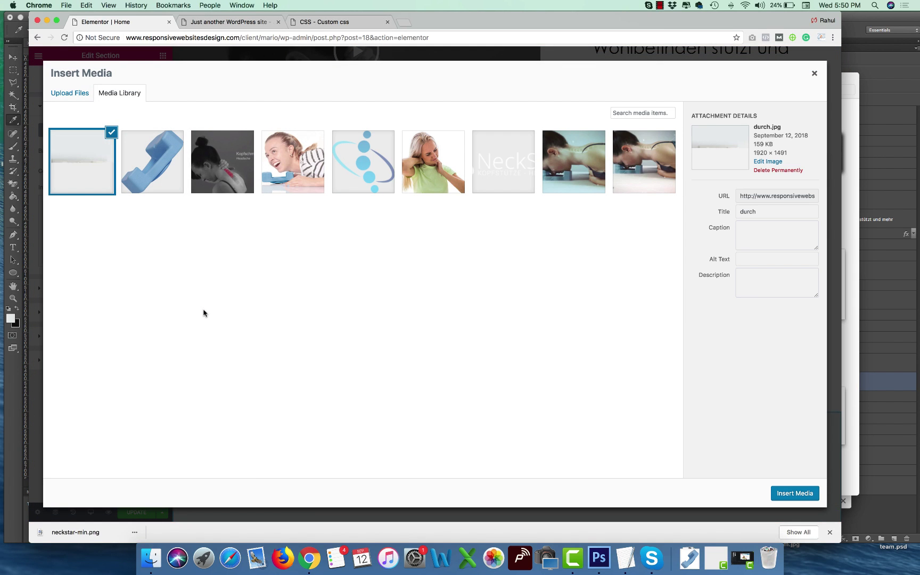
pyautogui.click(792, 495)
pyautogui.scroll(-5, 675, 427)
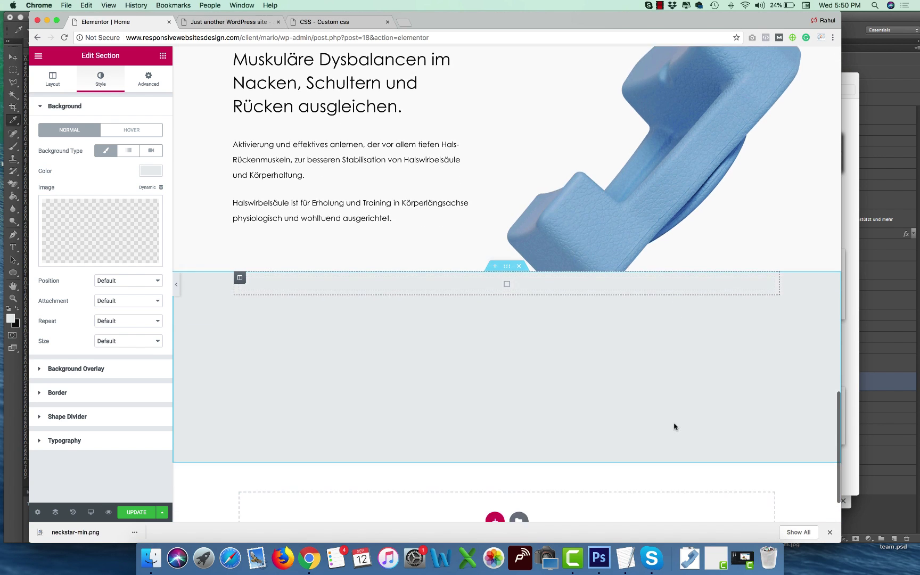
# Set the section's background image to Center Center position, No-repeat and Cover size.
pyautogui.click(114, 281)
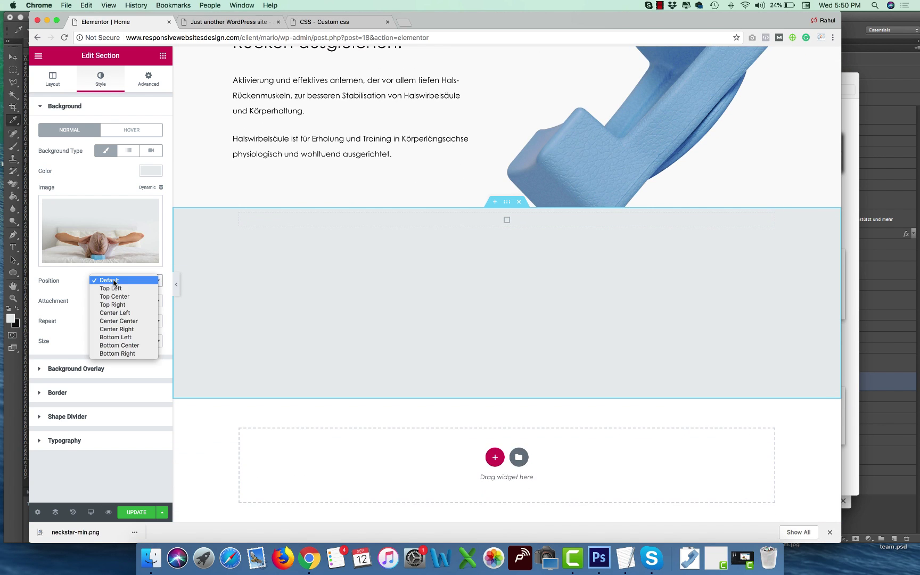
pyautogui.click(116, 321)
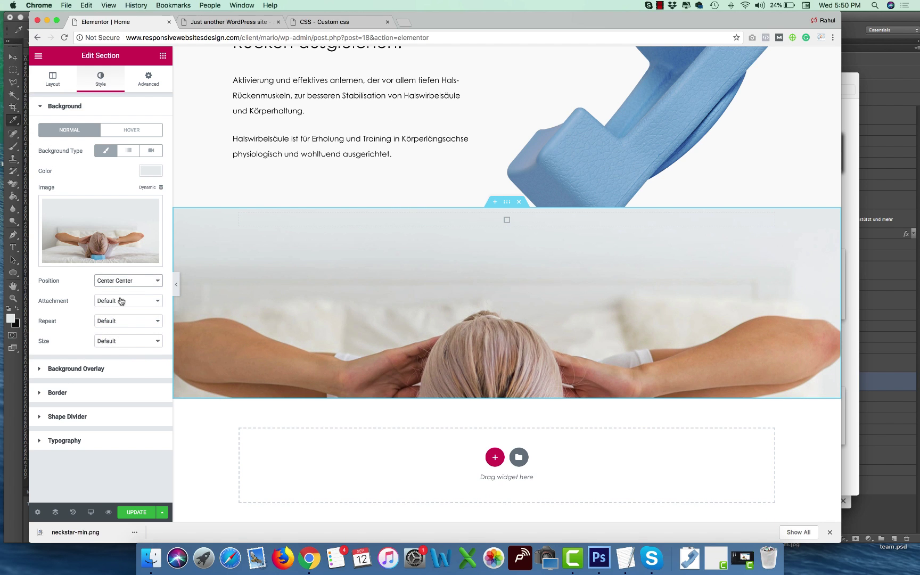
pyautogui.click(121, 281)
pyautogui.click(112, 305)
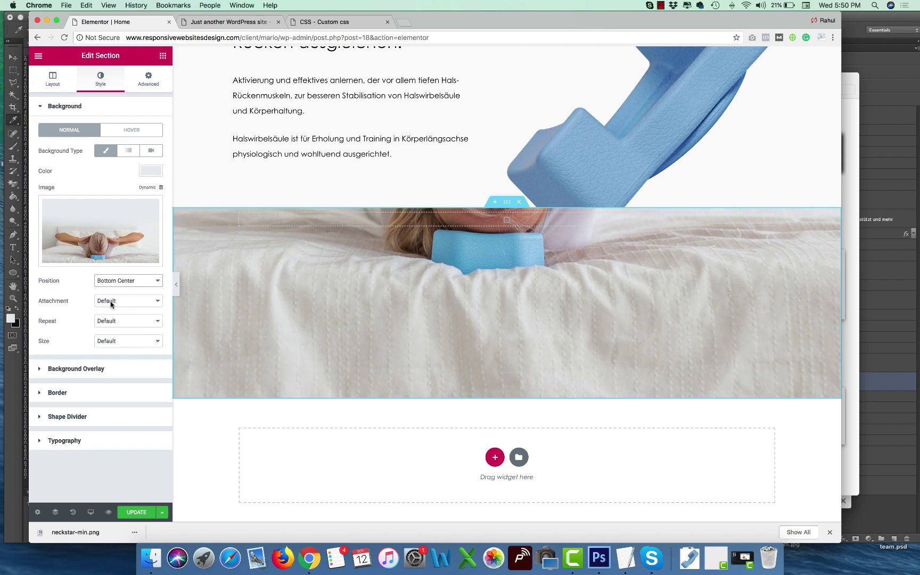
pyautogui.click(113, 281)
pyautogui.click(114, 255)
pyautogui.click(113, 321)
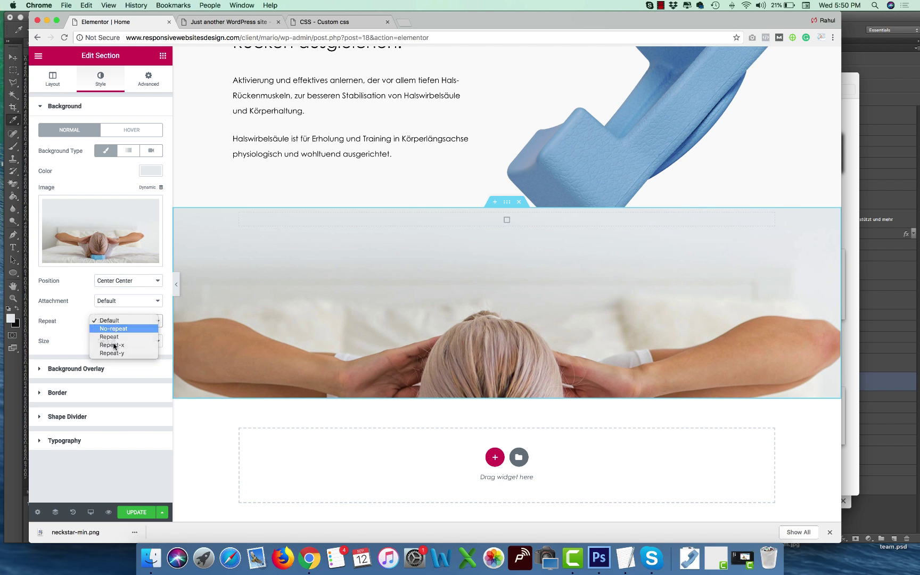
pyautogui.click(113, 328)
pyautogui.click(128, 340)
pyautogui.click(110, 356)
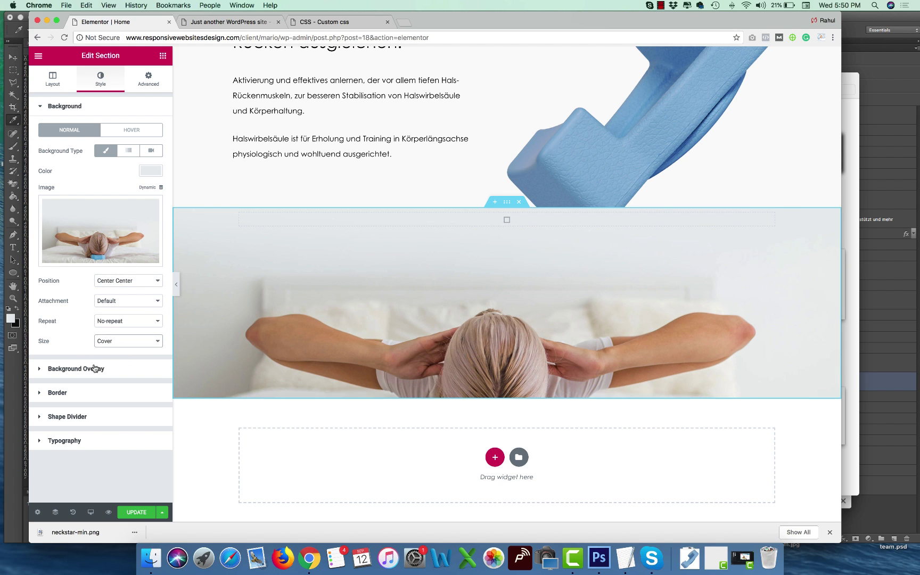
pyautogui.click(40, 79)
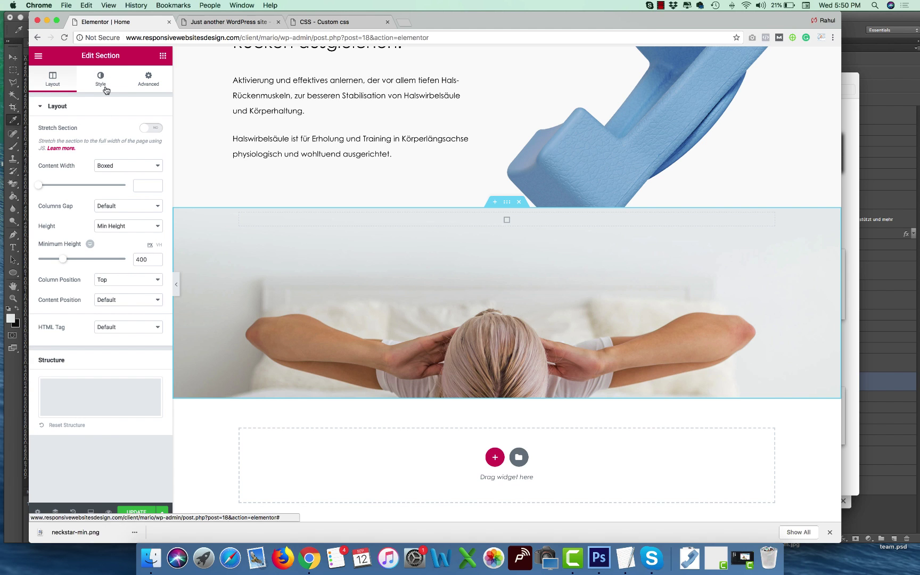
# Copy the "Muskuläre Dysbalancen" heading widget and paste it into the new section's empty column.
pyautogui.click(507, 220)
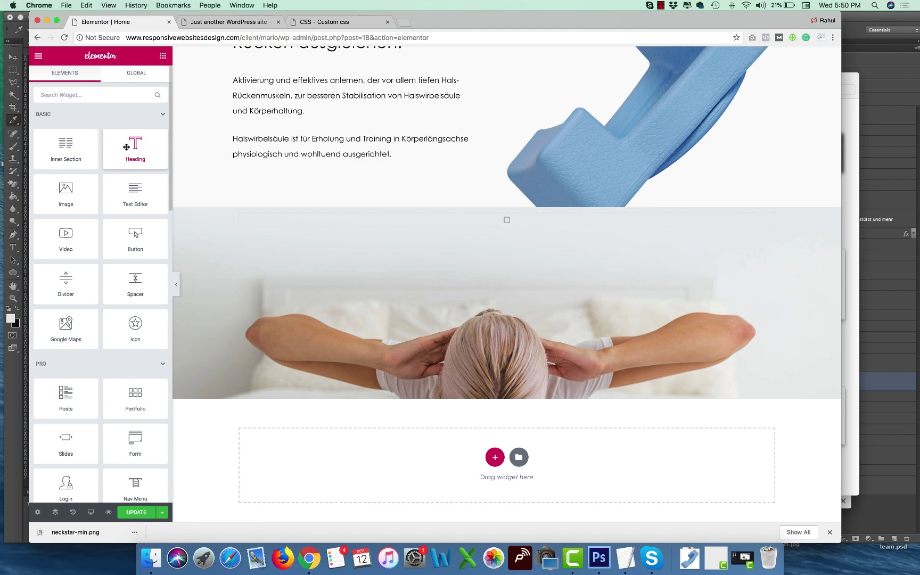
pyautogui.scroll(-1, 491, 263)
pyautogui.scroll(3, 491, 263)
pyautogui.rightClick(328, 93)
pyautogui.click(358, 136)
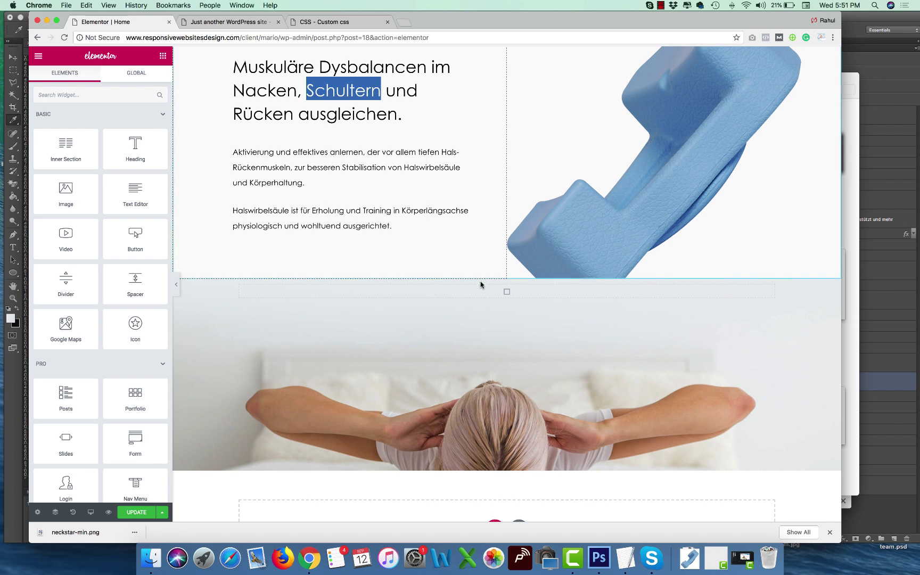
pyautogui.rightClick(480, 287)
pyautogui.click(509, 297)
# Replace the pasted heading's title with "Durchschnittlich in 4 bis 8 Minuten Erholung erfahren und geniessen!" copied from the Photoshop design.
pyautogui.click(600, 558)
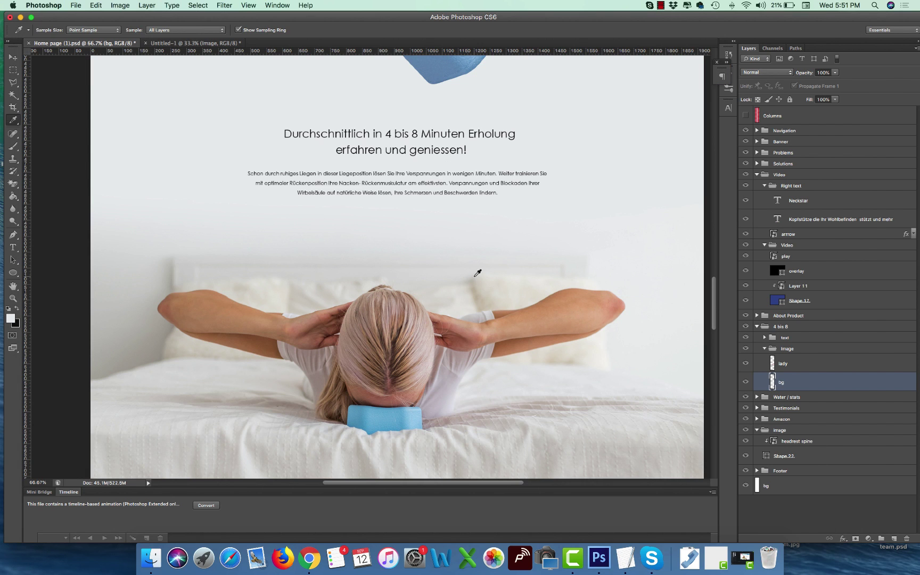
pyautogui.press('t')
pyautogui.click(398, 134)
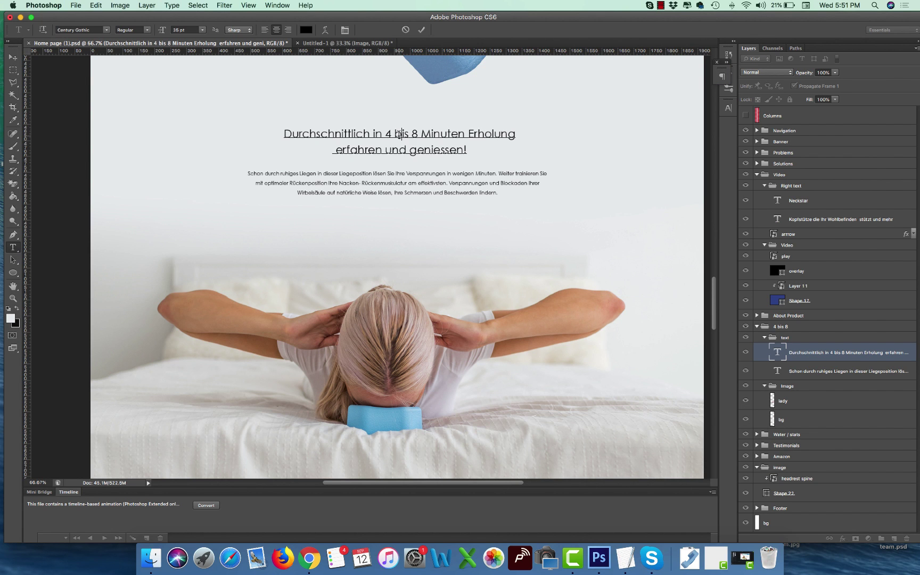
pyautogui.press('super+a')
pyautogui.press('super+c')
pyautogui.press('super+Tab')
pyautogui.press('super+a')
pyautogui.press('super+v')
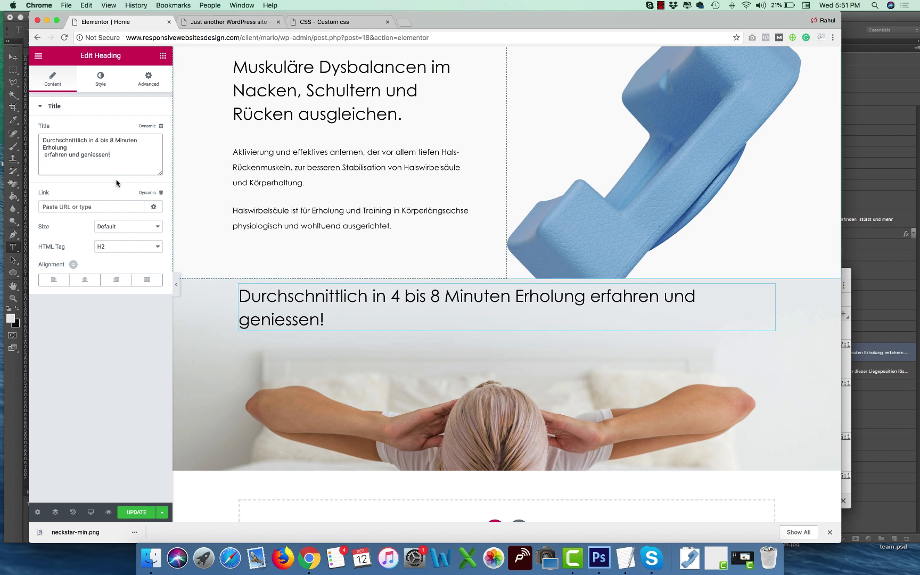
# Copy the paragraph beginning "Schon durch ruhiges Liegen" from the Photoshop design, then return to Elementor and centre the new heading.
pyautogui.press('super+Tab')
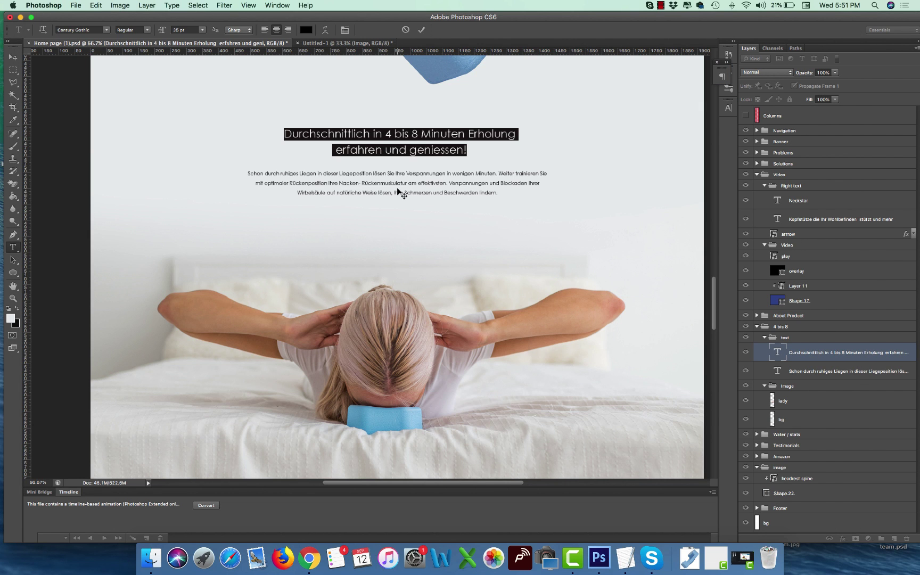
pyautogui.click(401, 182)
pyautogui.press('super+a')
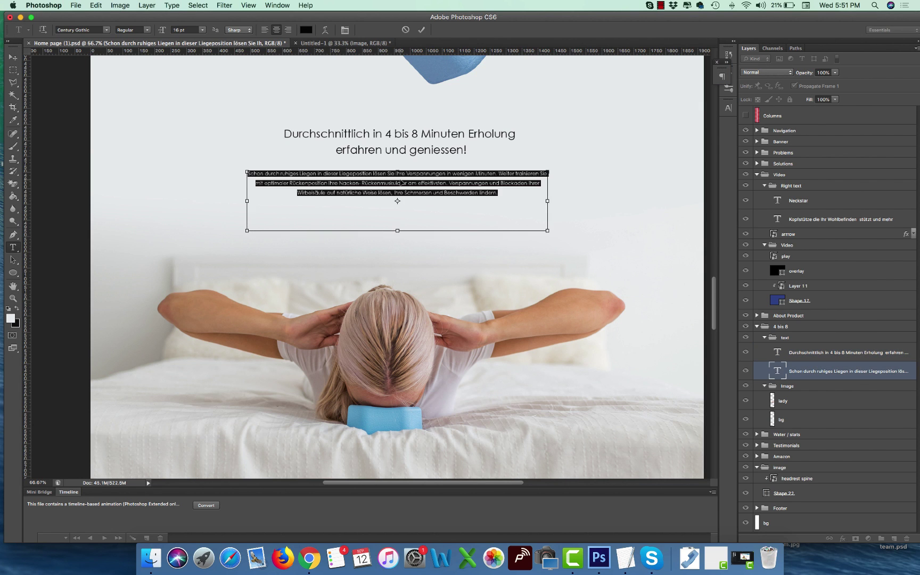
pyautogui.press('super+Tab')
# Copy the headrest section's text widget and paste it below the new centred heading.
pyautogui.rightClick(338, 179)
pyautogui.click(355, 222)
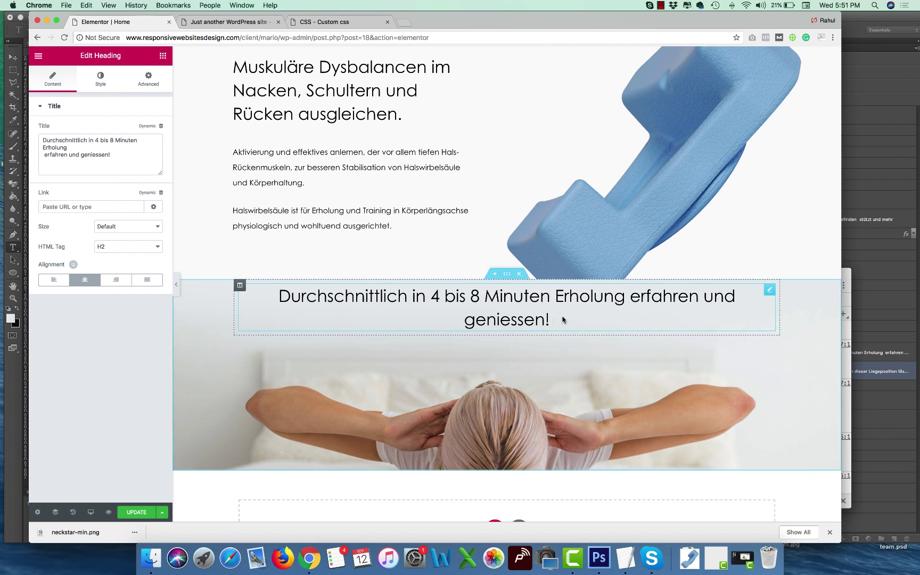
pyautogui.rightClick(563, 320)
pyautogui.click(608, 373)
# Replace the pasted widget's text with the copied "Schon durch ruhiges Liegen" paragraph and align it to the centre.
pyautogui.click(153, 142)
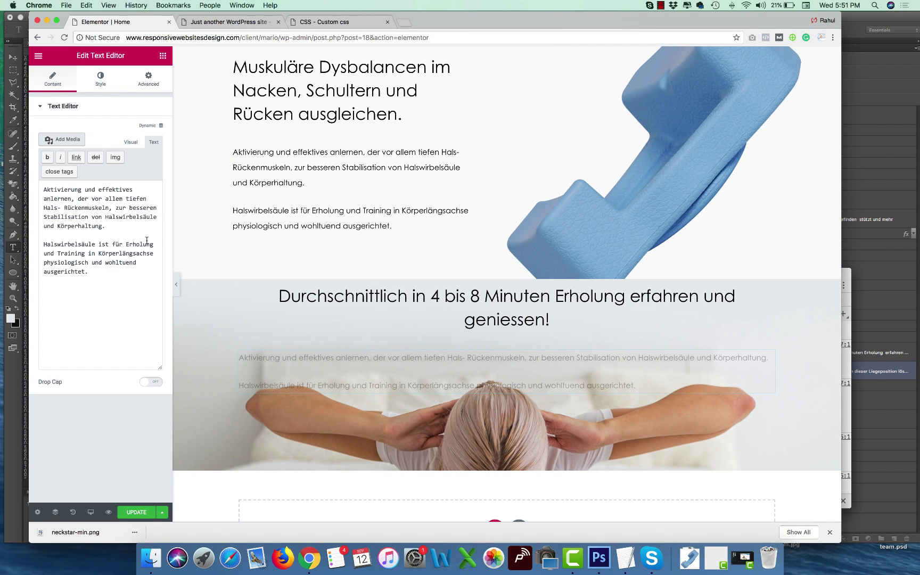
pyautogui.click(147, 240)
pyautogui.press('super+a')
pyautogui.press('super+v')
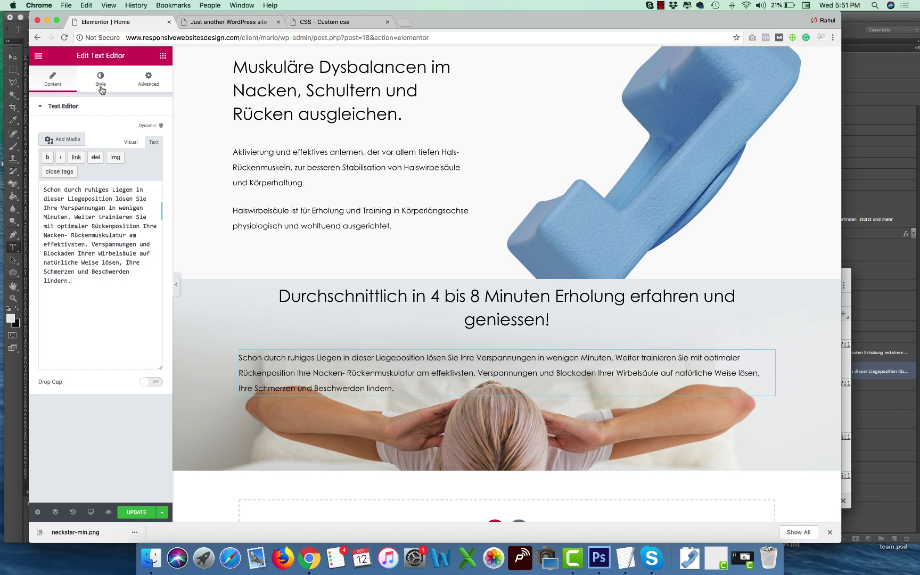
pyautogui.click(101, 79)
pyautogui.click(85, 143)
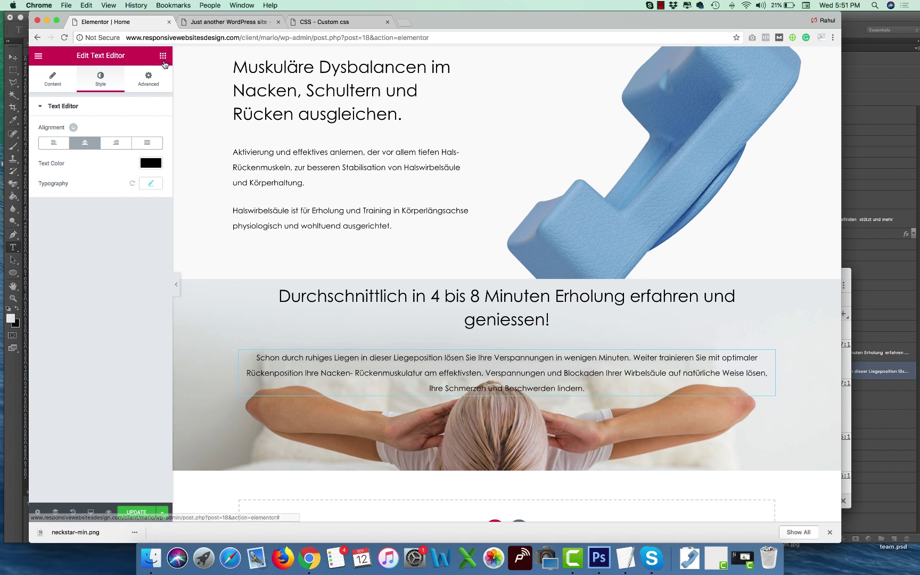
# Set the headrest image's z-index to 9 so it overlaps the section below.
pyautogui.click(163, 56)
pyautogui.click(507, 274)
pyautogui.click(166, 76)
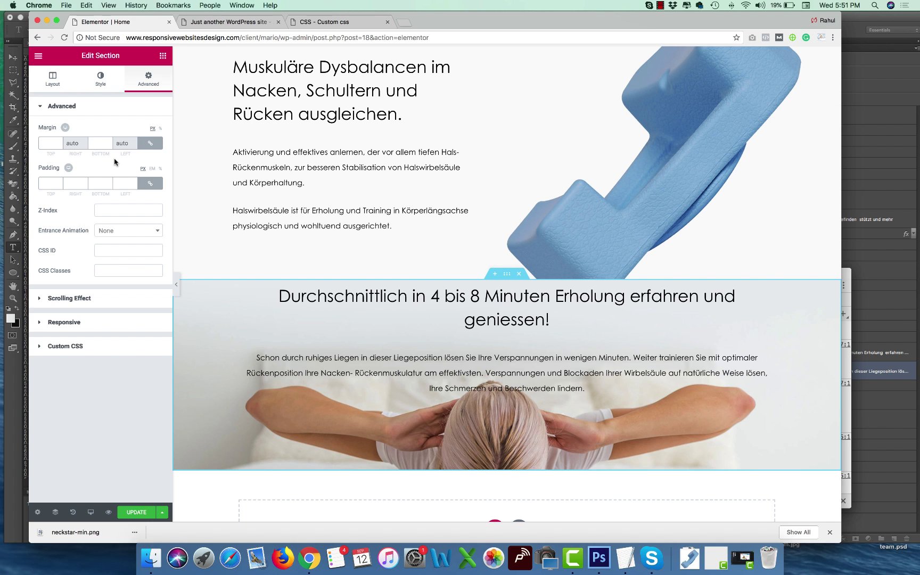
pyautogui.click(609, 243)
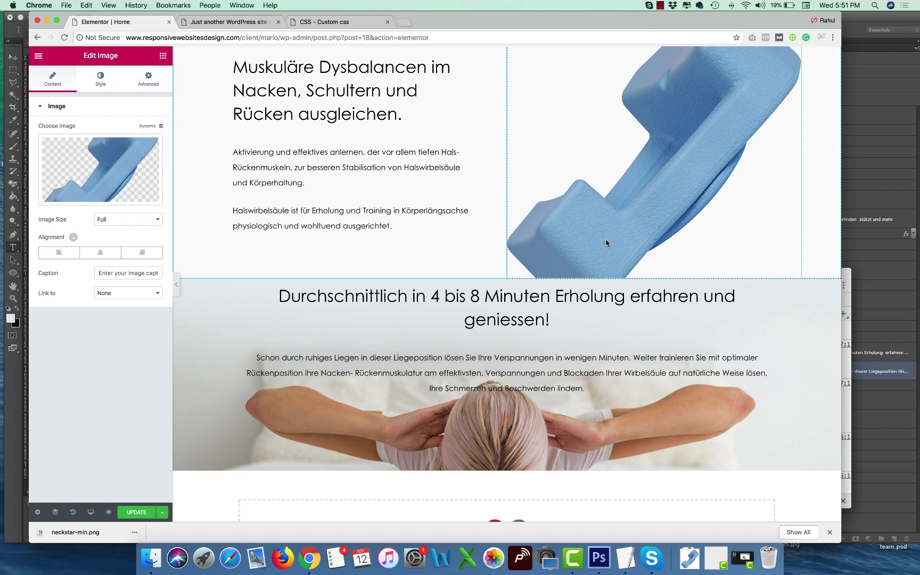
pyautogui.click(149, 80)
pyautogui.click(104, 210)
pyautogui.write('9')
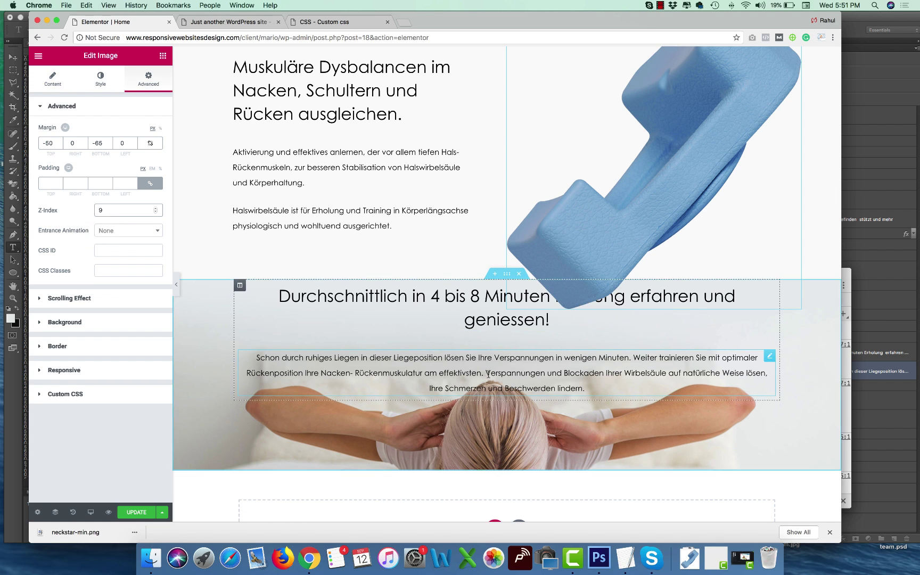
# Open the advanced settings of the section with the background image.
pyautogui.click(515, 309)
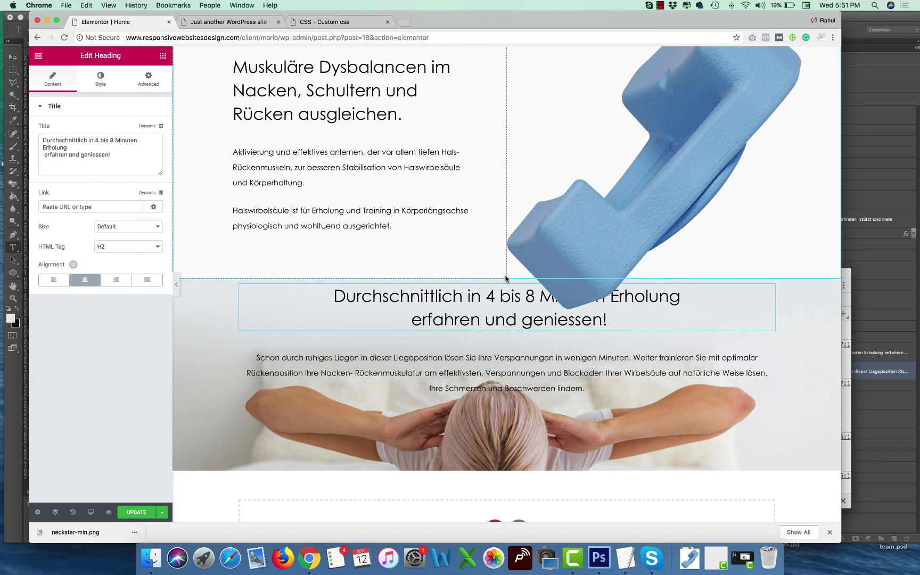
pyautogui.rightClick(714, 424)
pyautogui.click(736, 387)
pyautogui.click(148, 80)
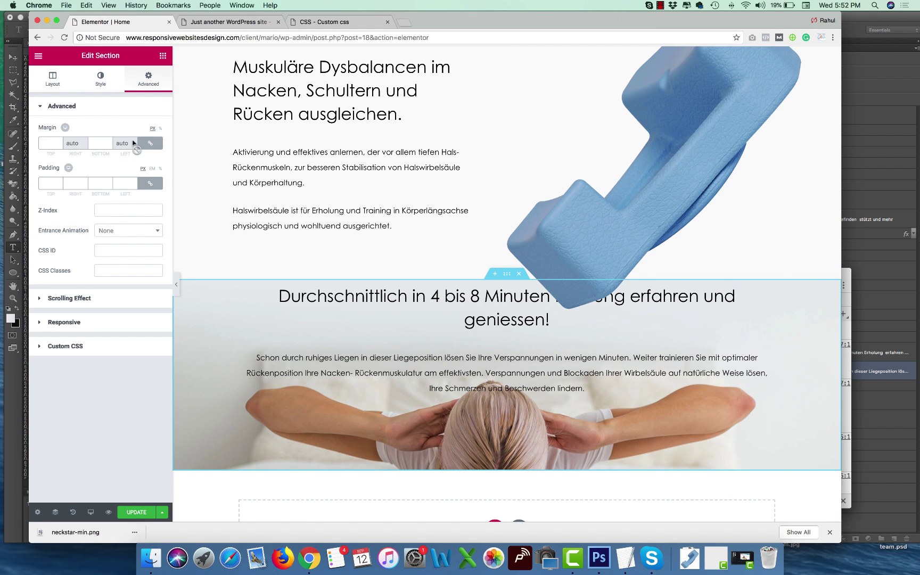
pyautogui.click(47, 143)
pyautogui.write('100')
pyautogui.press('BackSpace')
pyautogui.press('BackSpace')
pyautogui.press('BackSpace')
pyautogui.click(142, 143)
# Unlink the section's padding values and set its top padding to 125 px.
pyautogui.click(42, 184)
pyautogui.click(150, 183)
pyautogui.write('100')
pyautogui.press('Up')
pyautogui.press('Up')
pyautogui.press('Up')
pyautogui.press('Up')
pyautogui.press('Up')
pyautogui.press('Up')
pyautogui.press('Up')
pyautogui.press('Up')
pyautogui.press('Up')
pyautogui.press('Up')
pyautogui.press('Up')
pyautogui.press('Up')
pyautogui.press('Up')
pyautogui.press('Up')
pyautogui.press('Up')
pyautogui.press('Up')
pyautogui.press('Up')
pyautogui.press('Up')
pyautogui.press('Up')
pyautogui.press('Up')
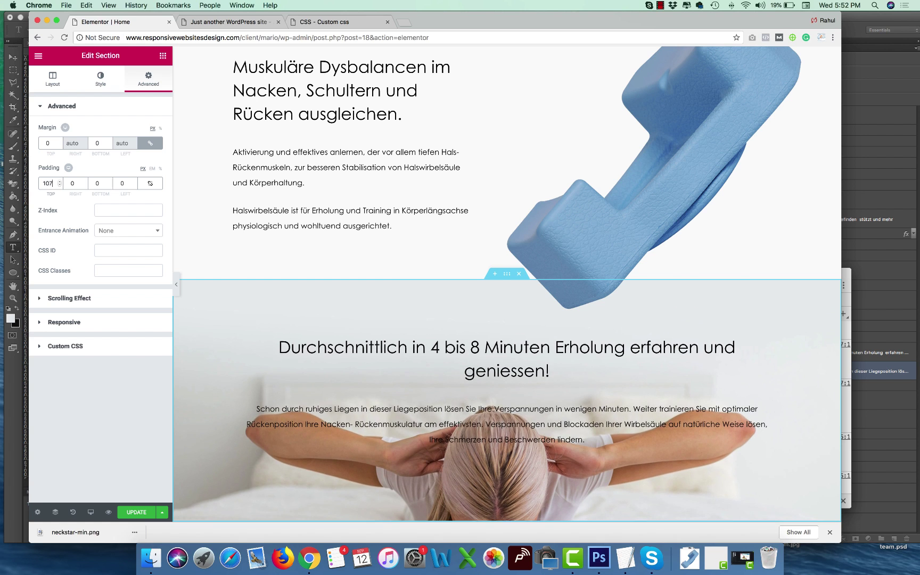
pyautogui.press('Up')
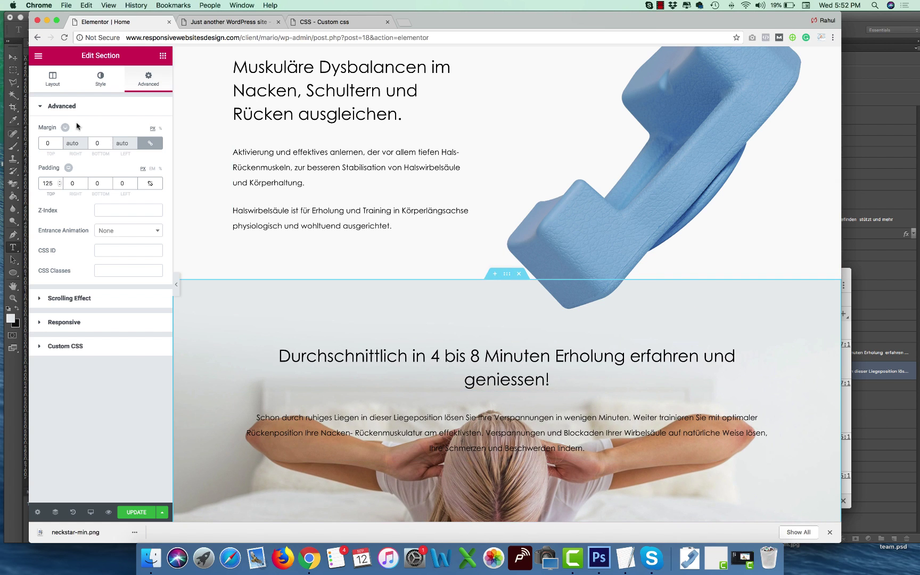
# Set the boxed content width of the section with the background image to 890.
pyautogui.click(58, 83)
pyautogui.moveTo(41, 186); pyautogui.dragTo(66, 188)
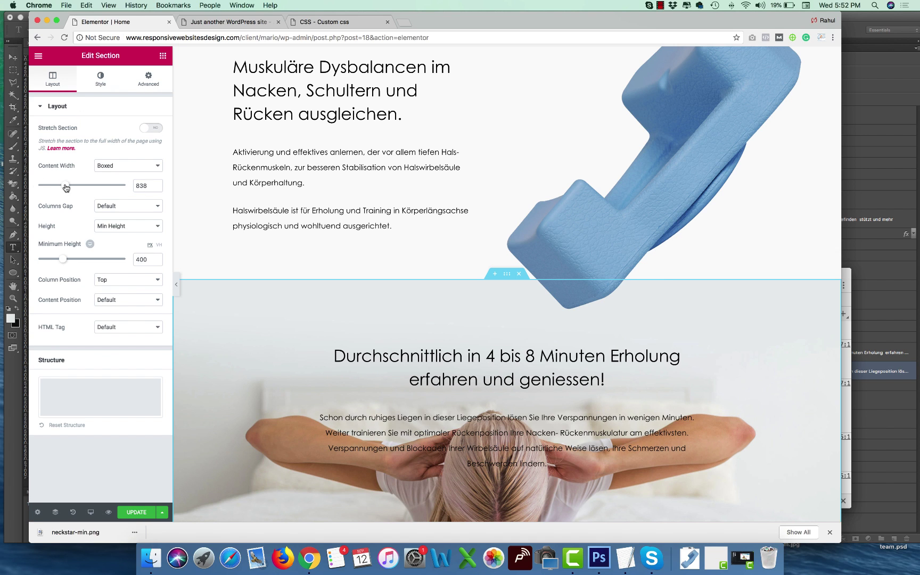
pyautogui.press('Up')
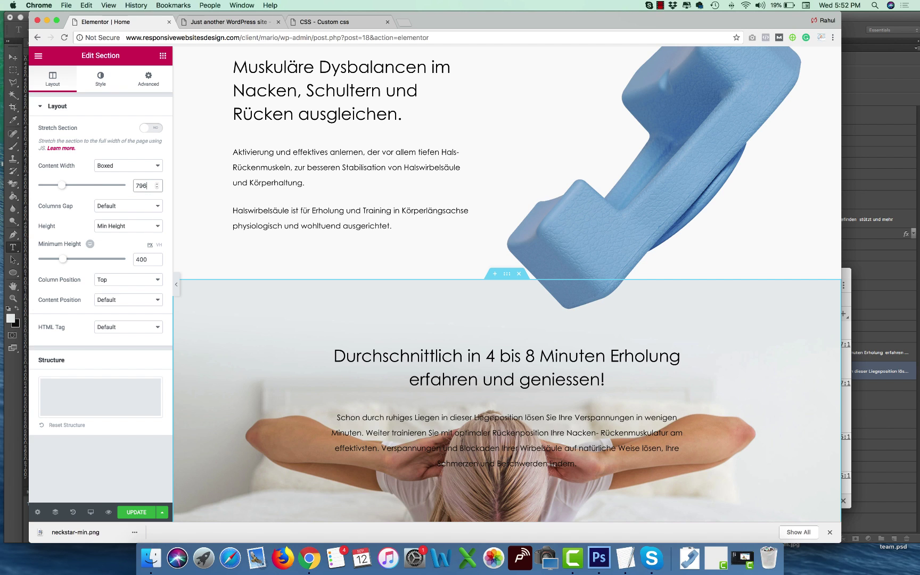
pyautogui.press('Up')
pyautogui.press('Up')
pyautogui.press('Up')
pyautogui.press('Up')
pyautogui.press('Up')
pyautogui.press('Up')
pyautogui.press('Up')
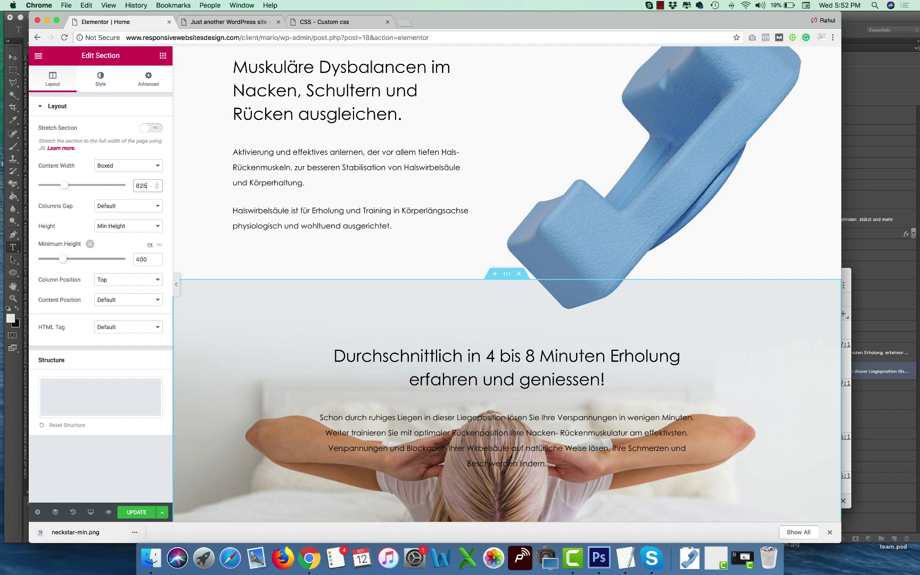
pyautogui.press('Up')
pyautogui.press('Up')
pyautogui.press('Up')
pyautogui.press('Up')
pyautogui.press('Up')
pyautogui.press('Up')
pyautogui.press('Up')
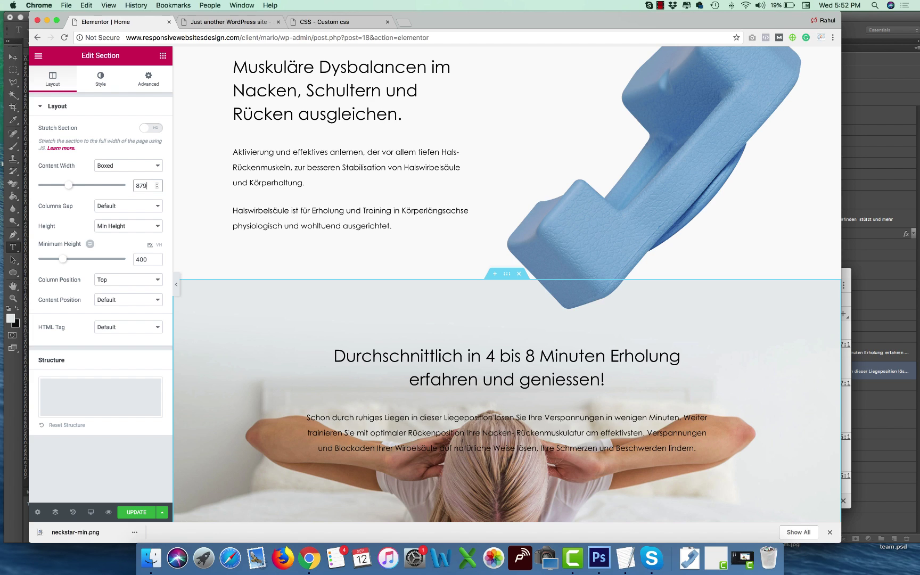
pyautogui.press('Up')
pyautogui.press('Up')
pyautogui.press('Up')
pyautogui.press('Up')
pyautogui.press('Up')
pyautogui.press('Up')
pyautogui.press('Up')
pyautogui.press('Up')
pyautogui.press('Up')
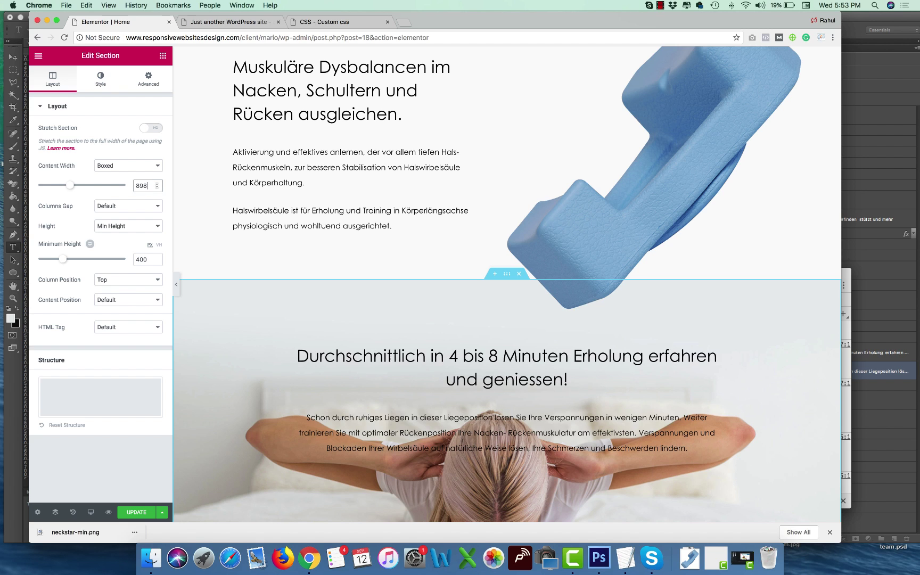
pyautogui.press('Down')
pyautogui.press('Down')
pyautogui.press('Down')
pyautogui.press('Down')
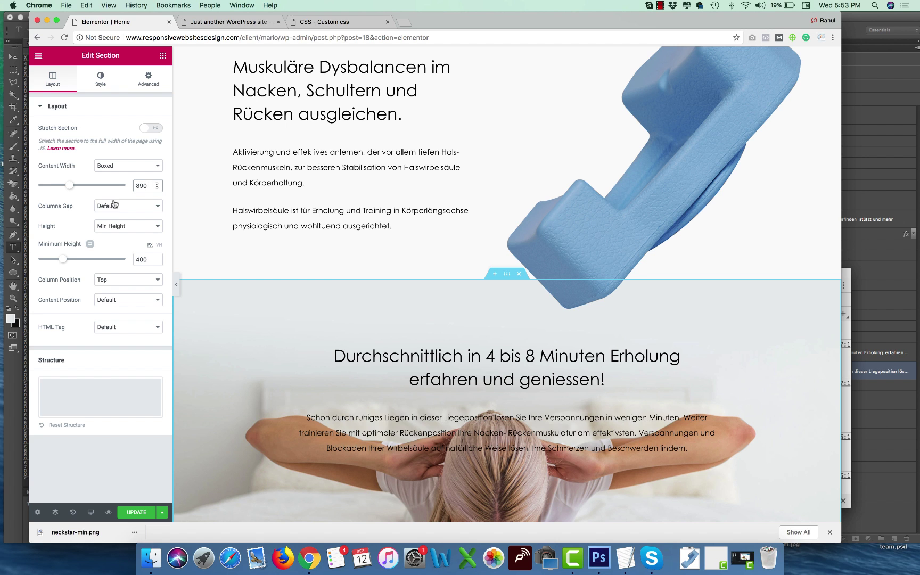
# Add a Spacer widget below the paragraph in the section with the background image and set its space to 600.
pyautogui.scroll(-4, 461, 437)
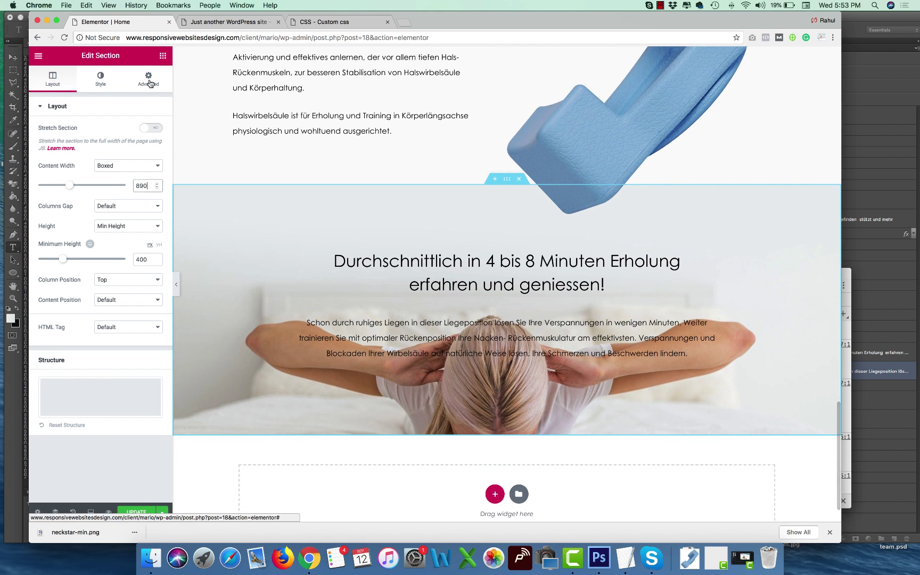
pyautogui.click(149, 79)
pyautogui.click(163, 55)
pyautogui.moveTo(135, 282); pyautogui.dragTo(505, 368)
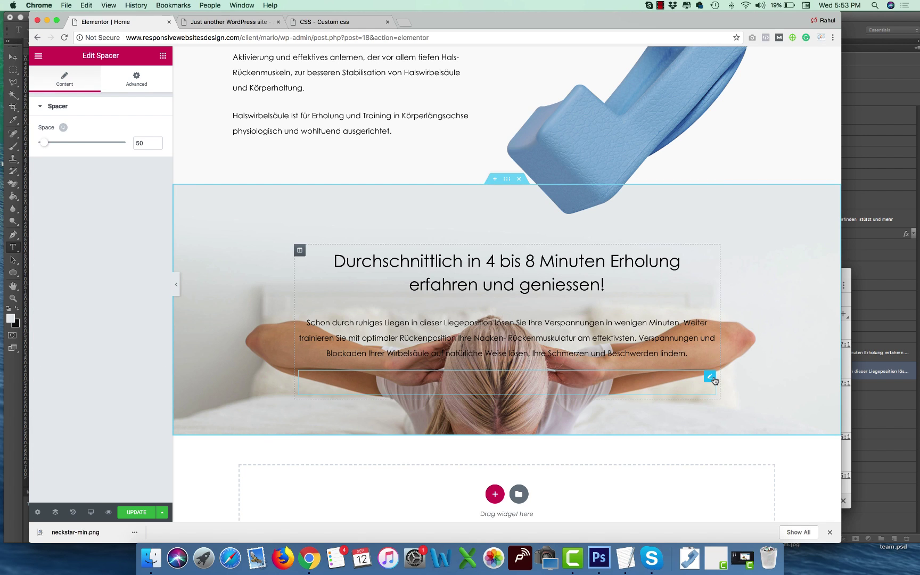
pyautogui.write('1')
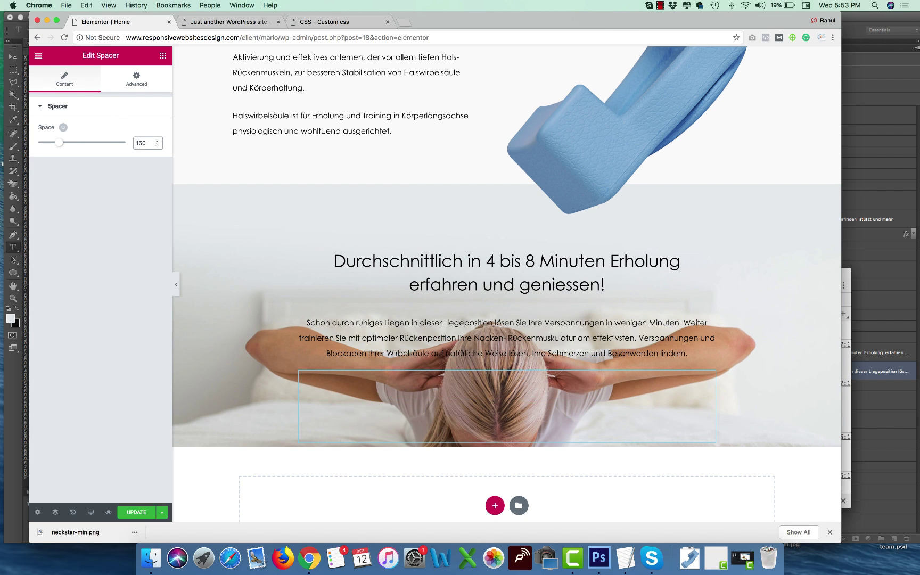
pyautogui.press('BackSpace')
pyautogui.write('4')
pyautogui.scroll(-5, 405, 299)
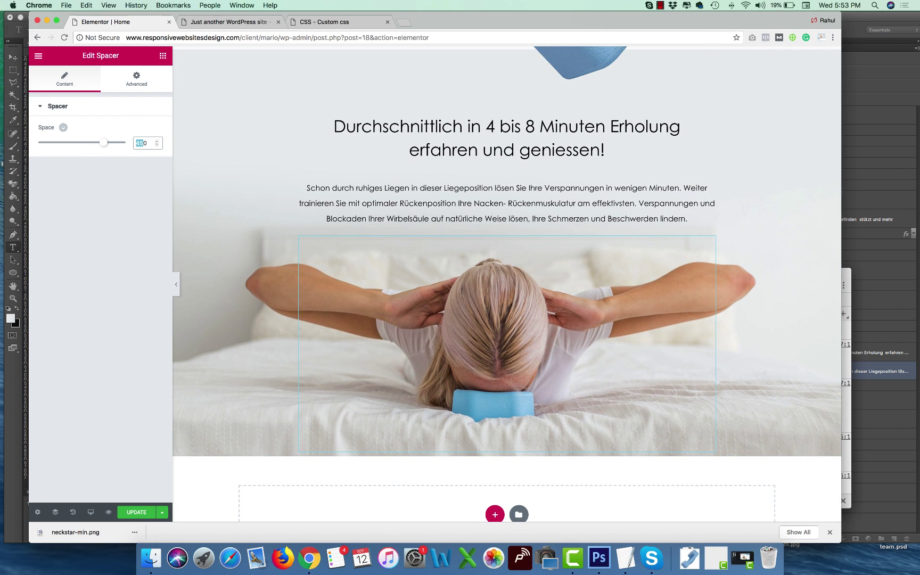
pyautogui.write('600')
# Check how the "Durchschnittlich in 4 bis 8 Minuten Erholung" section looks in the page preview.
pyautogui.click(229, 22)
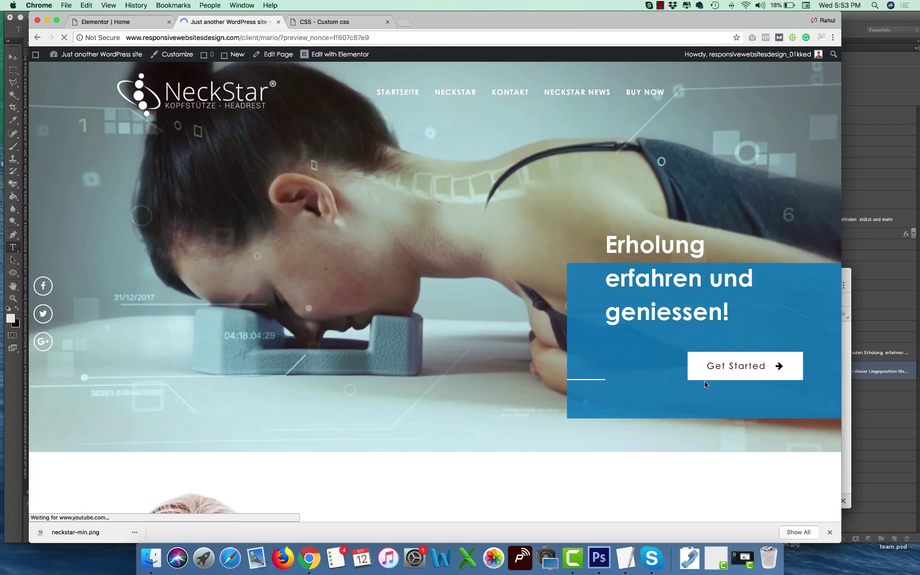
pyautogui.scroll(-20, 705, 385)
pyautogui.scroll(-5, 705, 385)
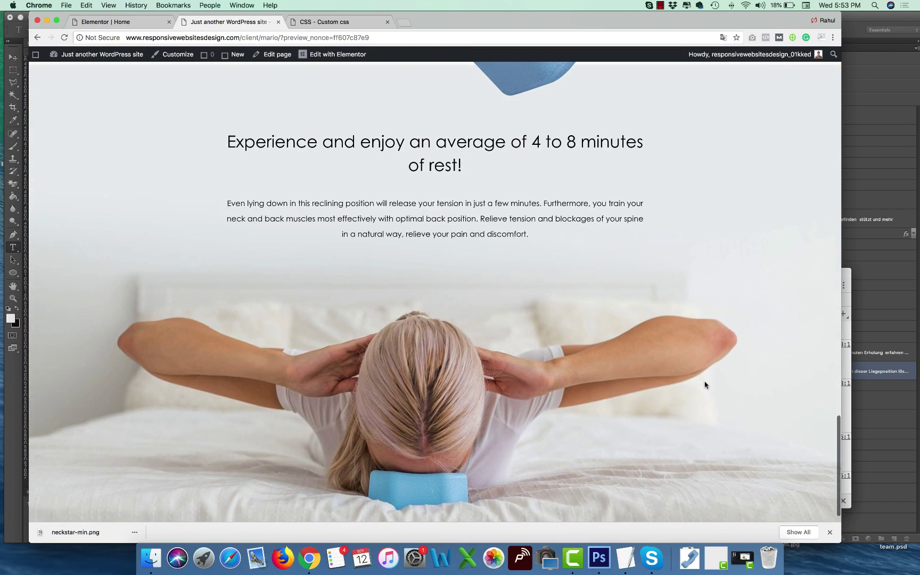
pyautogui.click(667, 81)
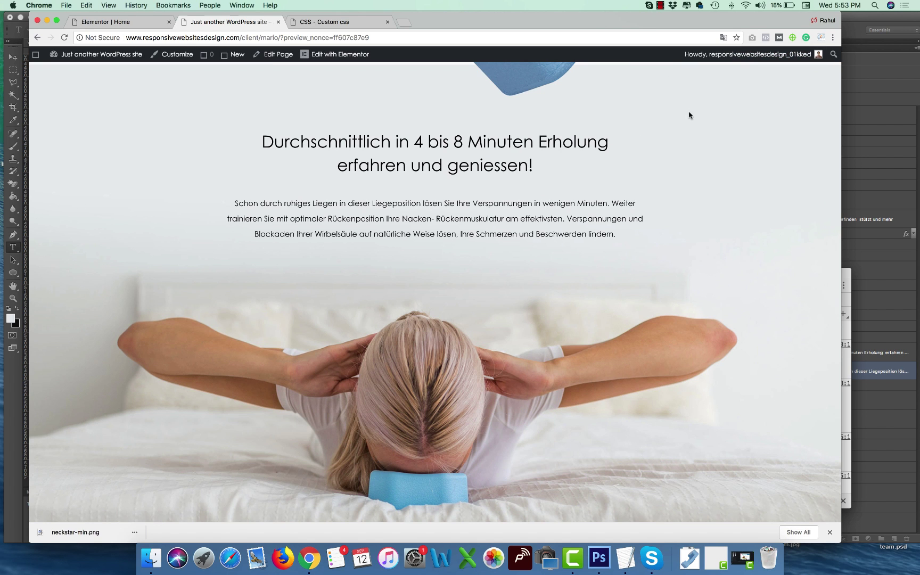
pyautogui.scroll(-1, 669, 221)
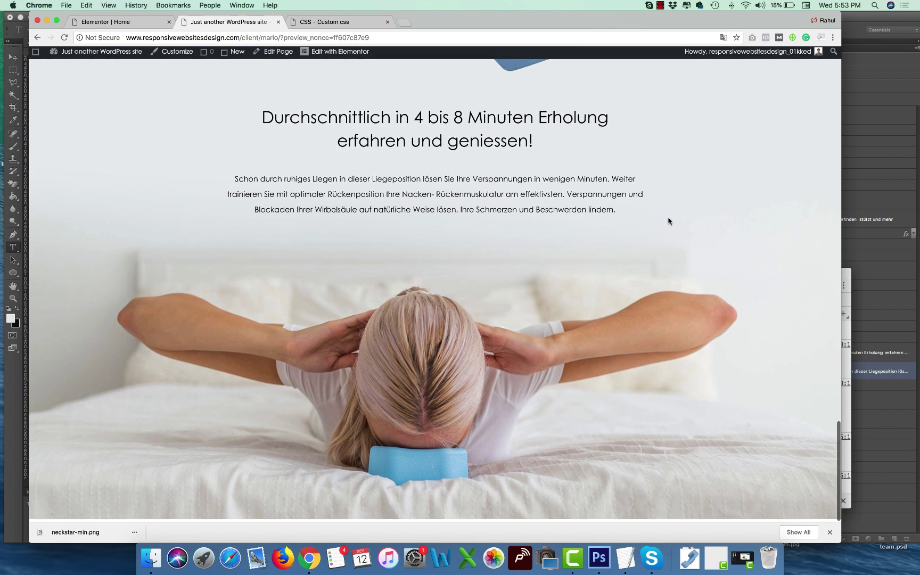
# Back in the Elementor editor, try spacer heights of 700 and 650 below the paragraph.
pyautogui.click(106, 22)
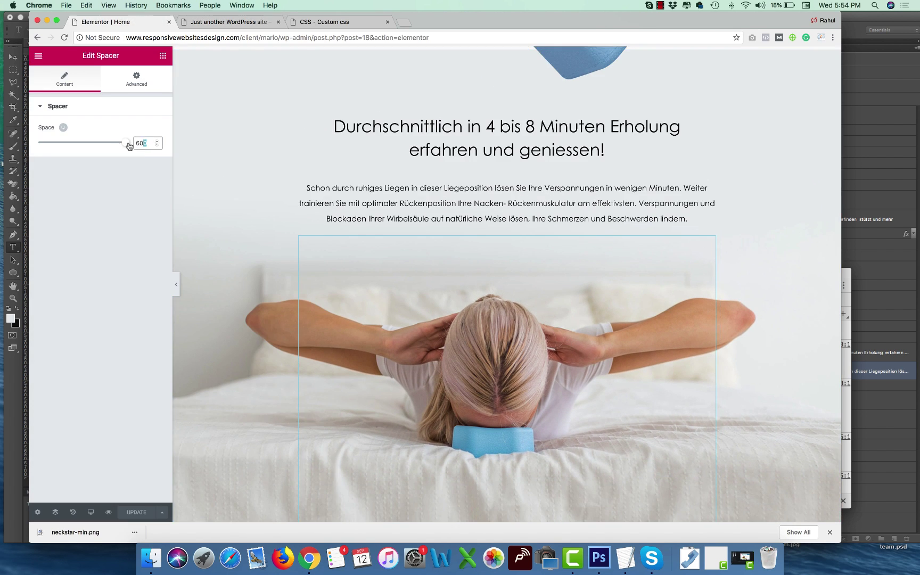
pyautogui.write('700')
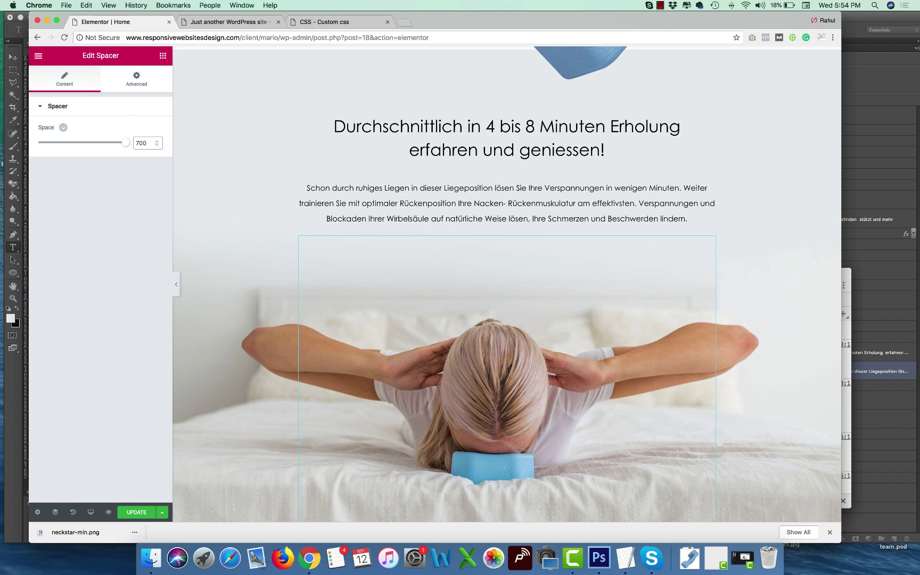
pyautogui.scroll(-5, 400, 301)
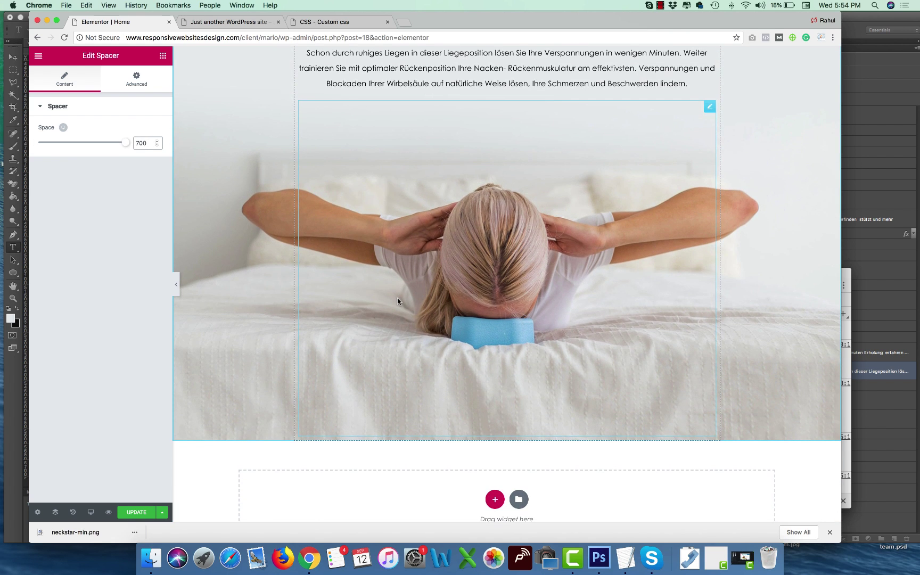
pyautogui.press('BackSpace')
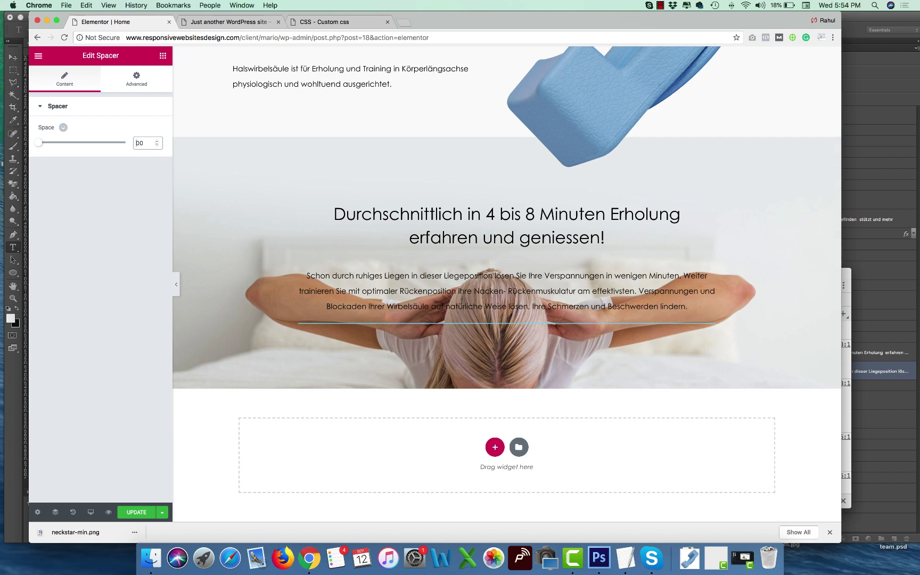
pyautogui.write('65')
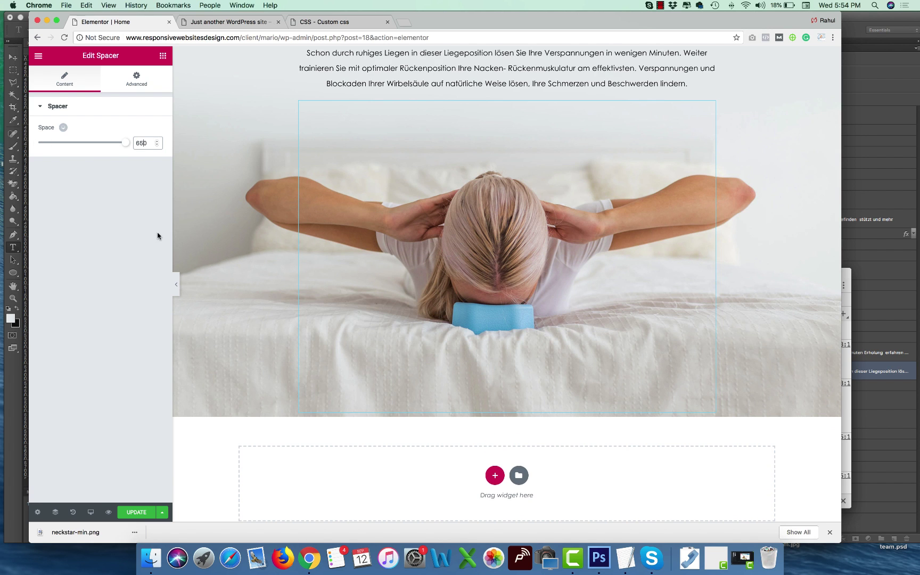
pyautogui.scroll(-1, 419, 266)
pyautogui.scroll(8, 420, 268)
pyautogui.scroll(-7, 421, 268)
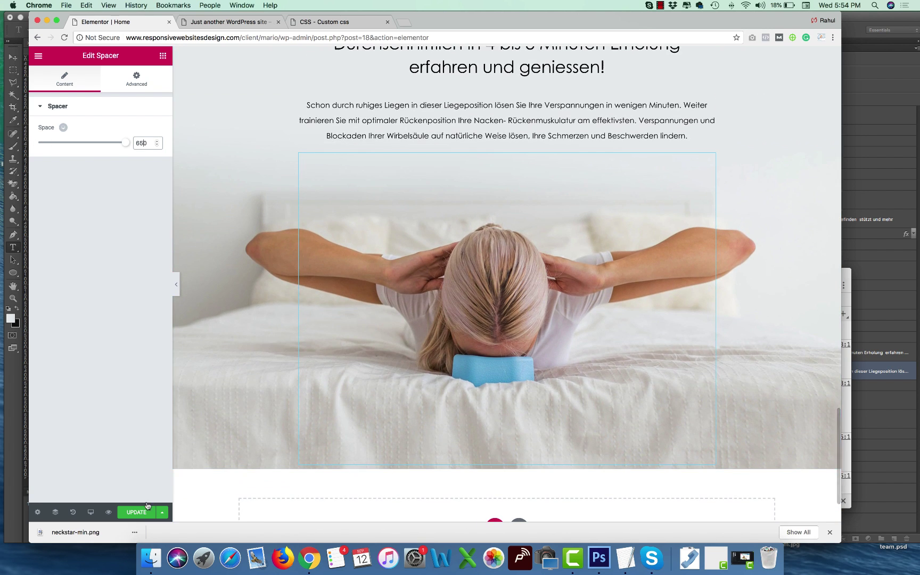
# Set the space of the spacer below the paragraph to 620.
pyautogui.click(152, 146)
pyautogui.press('BackSpace')
pyautogui.press('BackSpace')
pyautogui.write('00')
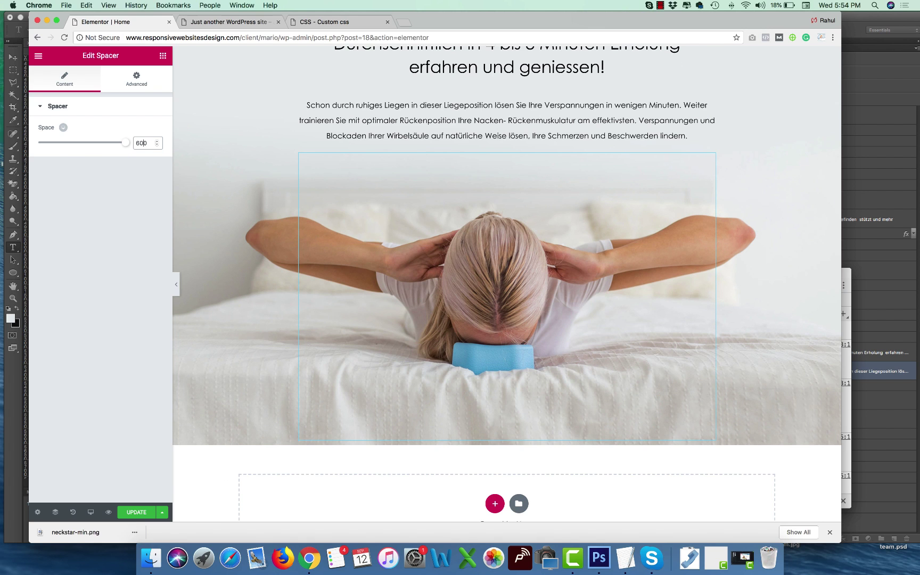
pyautogui.press('BackSpace')
pyautogui.write('2')
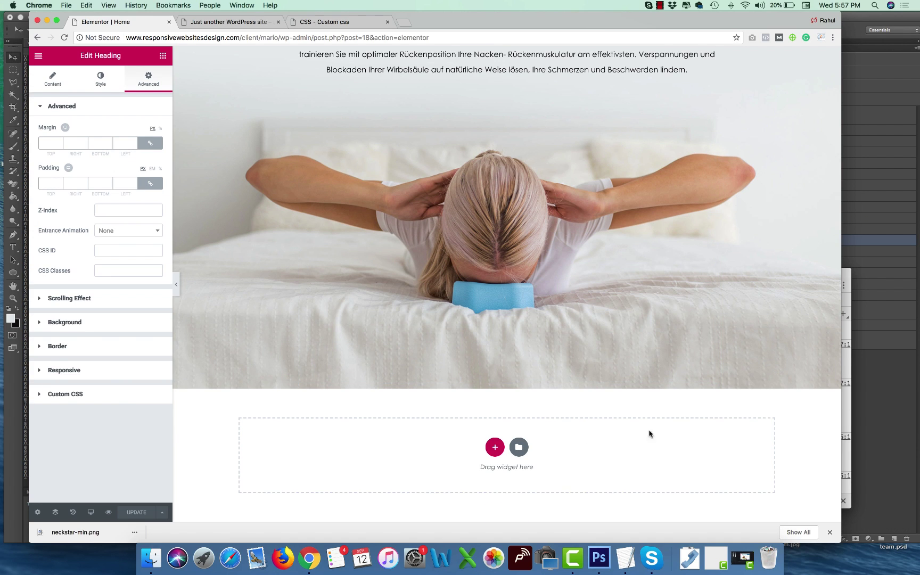
# Add a new section with two equal columns below the background-image section and set its height to Min Height.
pyautogui.click(495, 447)
pyautogui.click(432, 474)
pyautogui.scroll(-1, 510, 371)
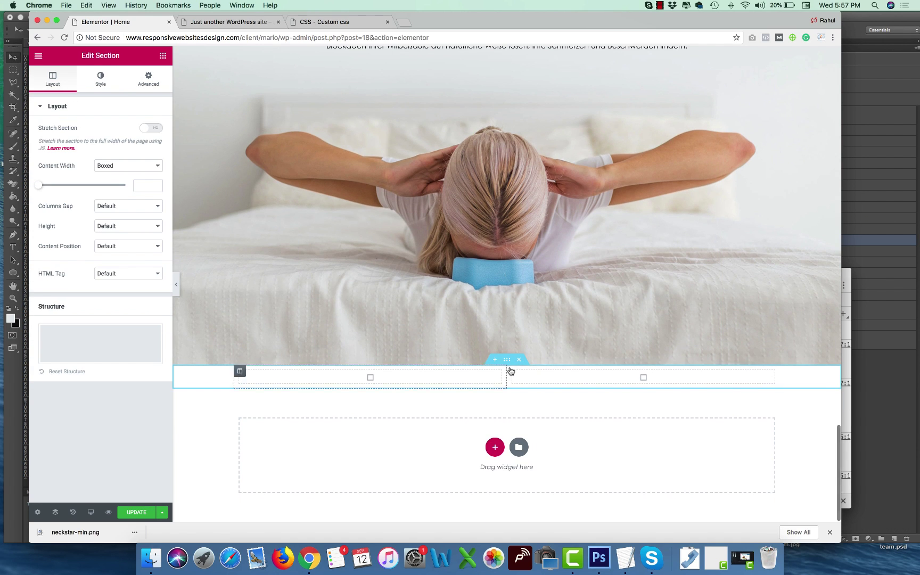
pyautogui.click(106, 226)
pyautogui.click(107, 240)
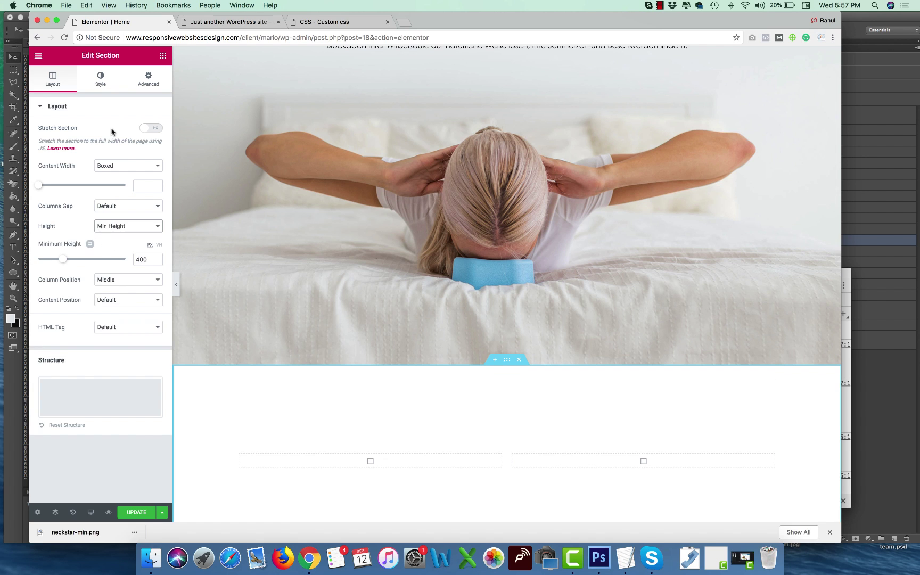
# Give the new two-column section a classic background using the stats.jpg image, uploaded to the media library from the Finder.
pyautogui.click(100, 84)
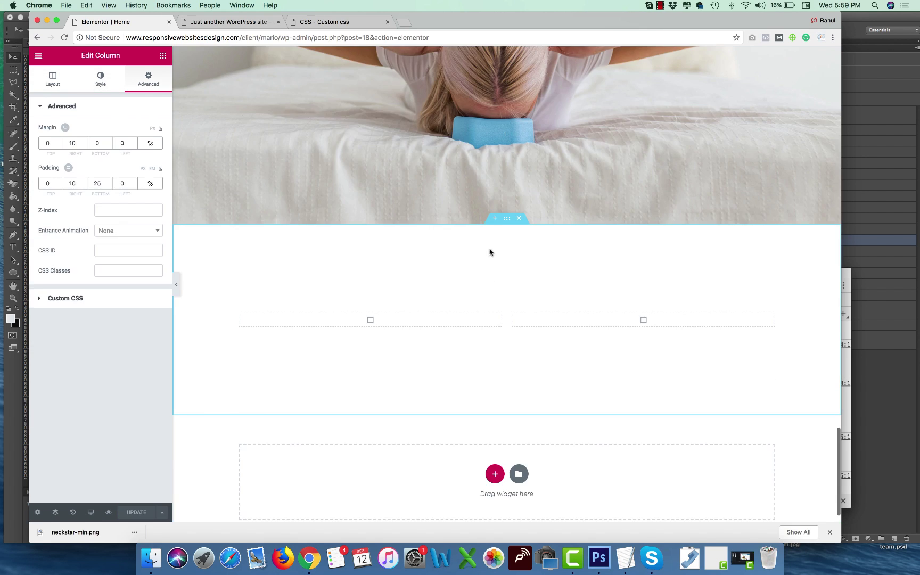
pyautogui.click(507, 219)
pyautogui.click(101, 83)
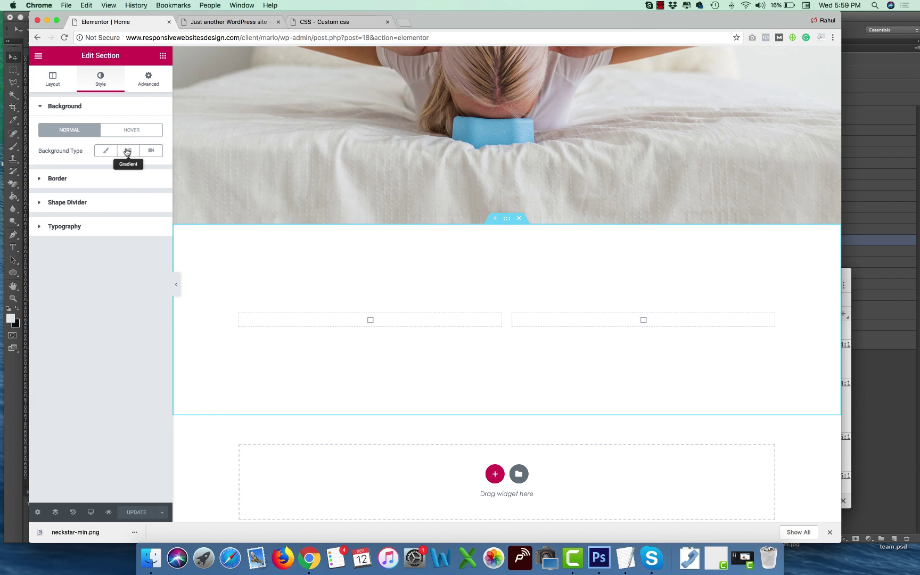
pyautogui.click(105, 151)
pyautogui.click(109, 209)
pyautogui.click(151, 559)
pyautogui.moveTo(691, 416); pyautogui.dragTo(197, 324)
pyautogui.click(199, 326)
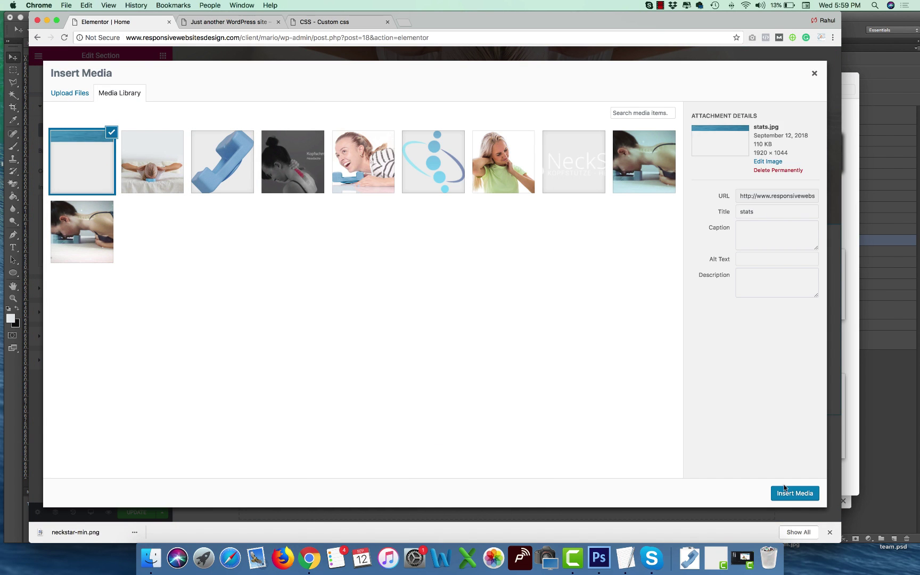
pyautogui.click(795, 494)
# Set the position of the water background image to Center Right.
pyautogui.click(128, 281)
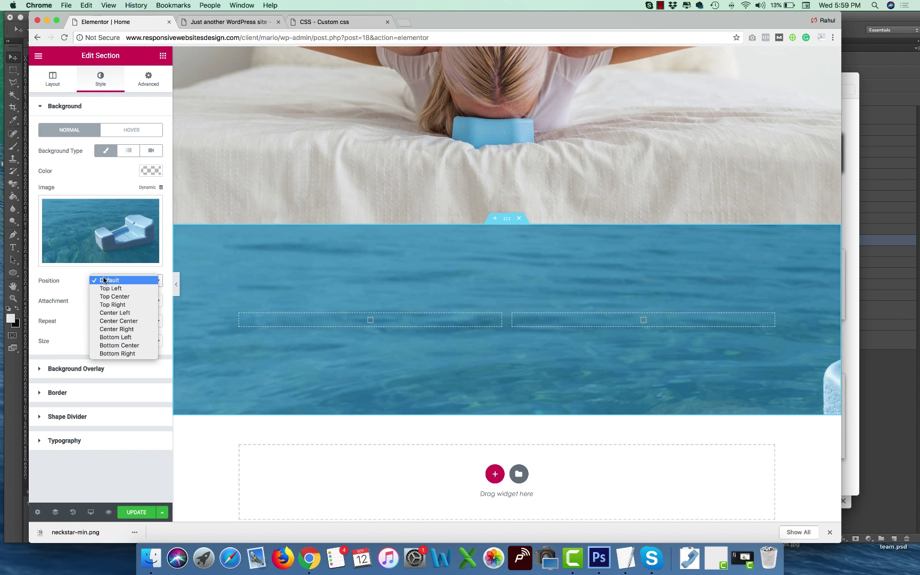
pyautogui.click(128, 308)
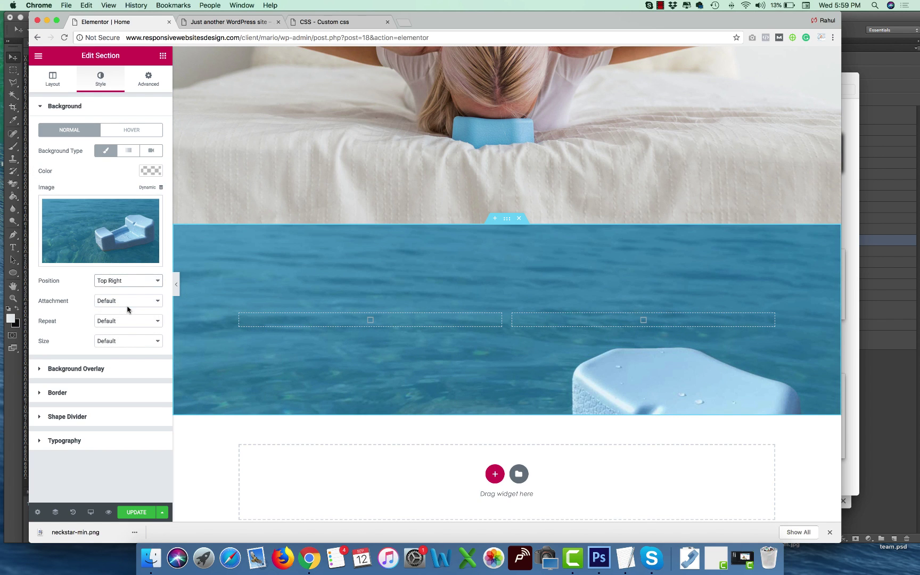
pyautogui.click(113, 283)
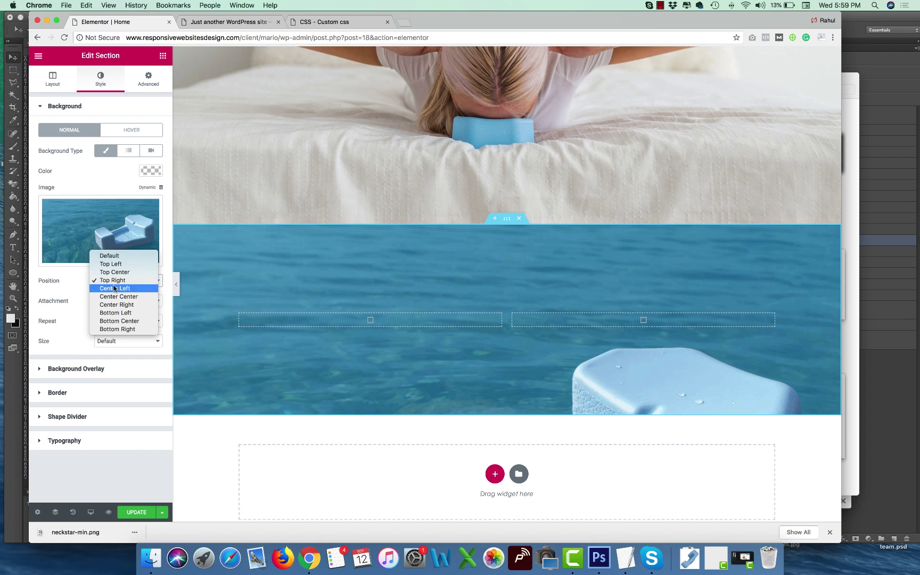
pyautogui.click(115, 272)
pyautogui.click(114, 281)
pyautogui.click(124, 312)
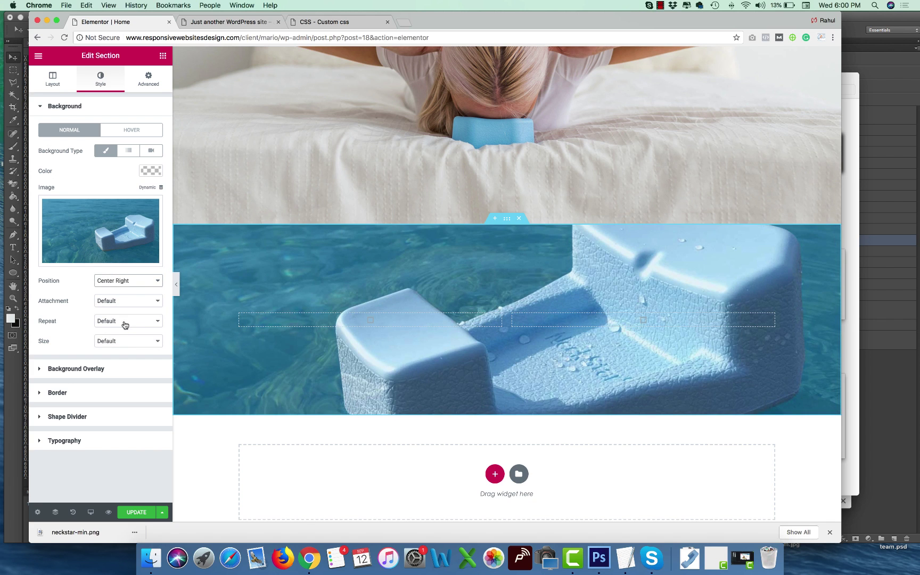
# Set the water background image's size to Cover and its repeat to No-repeat.
pyautogui.click(122, 341)
pyautogui.click(108, 357)
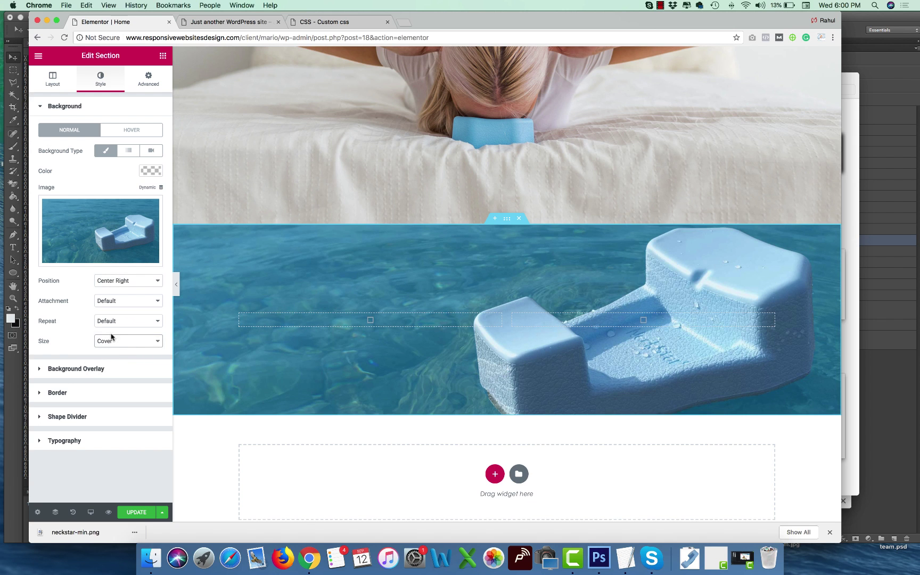
pyautogui.click(113, 321)
pyautogui.click(113, 329)
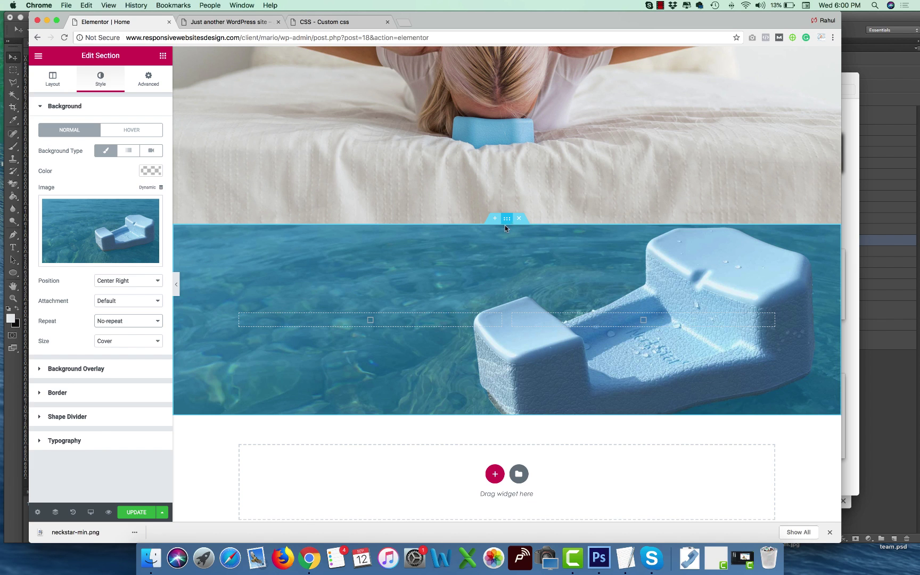
# Paste the copied text widget into the left column of the water section.
pyautogui.click(372, 320)
pyautogui.rightClick(403, 318)
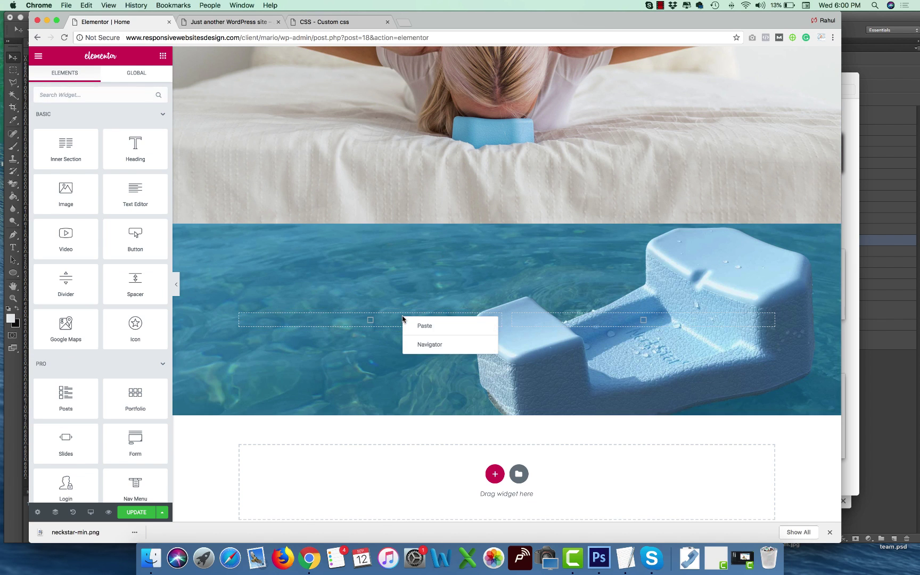
pyautogui.click(420, 323)
# Switch to Photoshop and copy the whole paragraph starting with "Technische Entwicklungen" from the water section of the design.
pyautogui.click(599, 558)
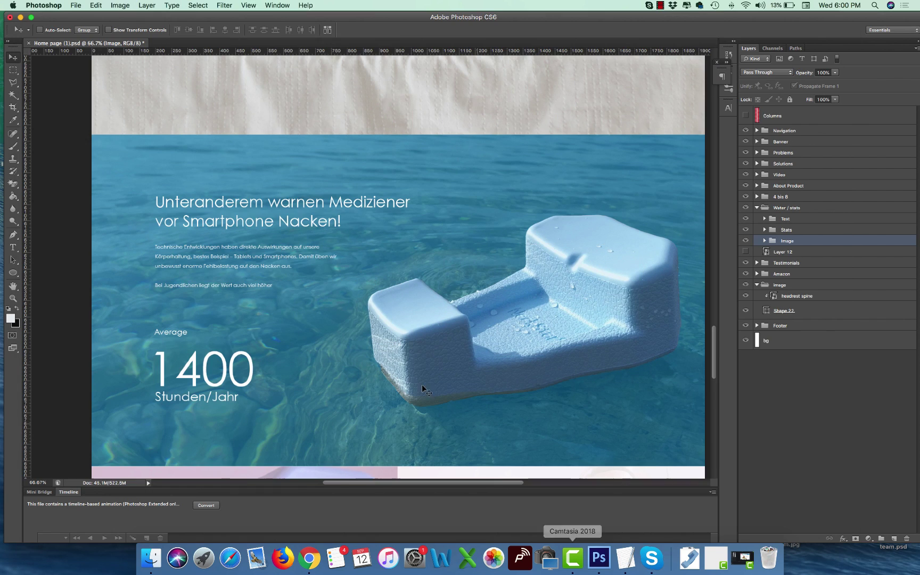
pyautogui.press('t')
pyautogui.click(258, 252)
pyautogui.press('super+a')
pyautogui.press('super+c')
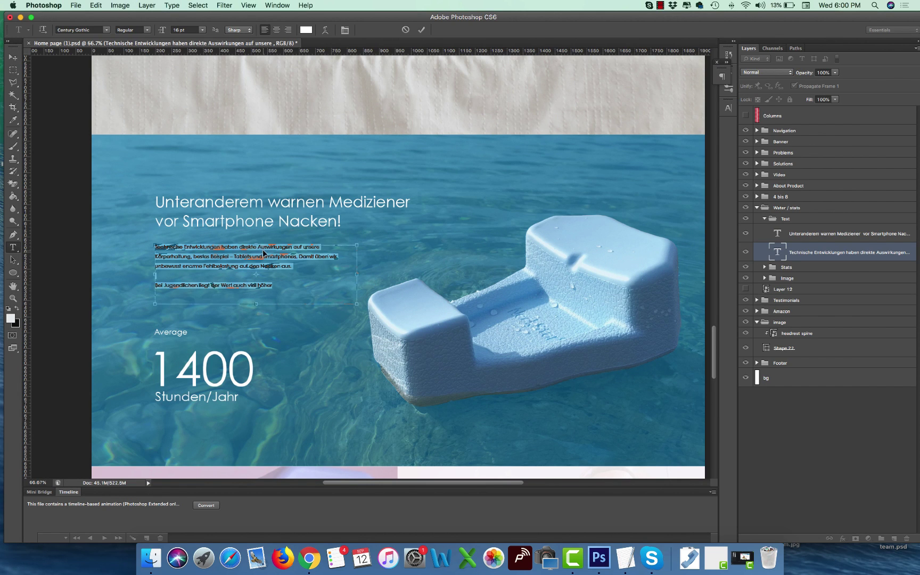
# Switch back to Chrome and replace the pasted text widget's content with the copied "Technische Entwicklungen" paragraph.
pyautogui.press('super+Tab')
pyautogui.click(153, 141)
pyautogui.press('super+a')
pyautogui.press('super+v')
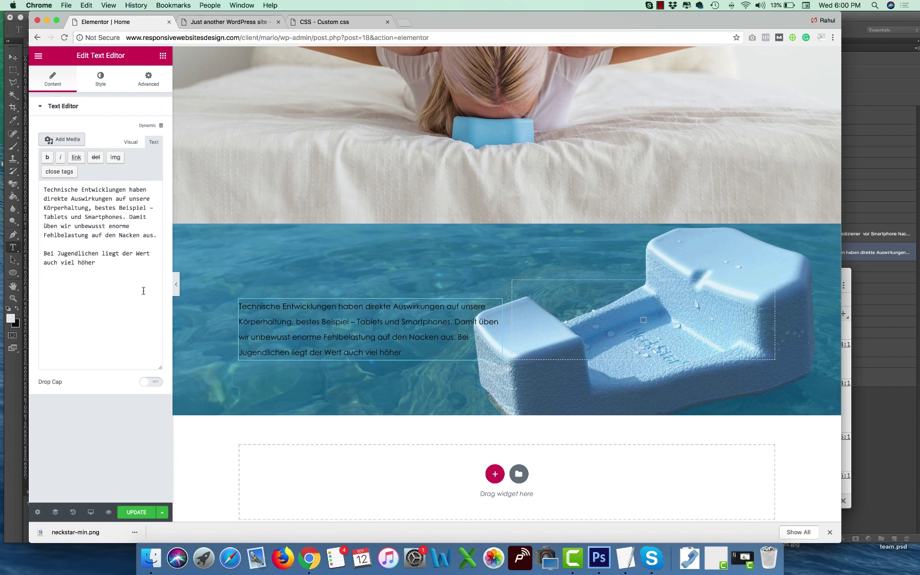
pyautogui.click(131, 141)
# Set the text color of the "Technische Entwicklungen" paragraph to white.
pyautogui.click(100, 79)
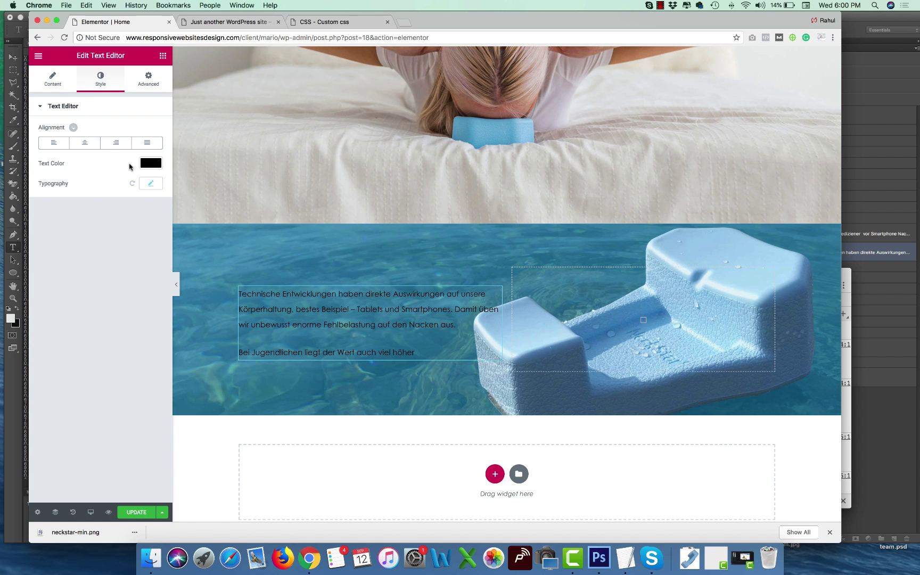
pyautogui.click(150, 161)
pyautogui.click(127, 276)
pyautogui.click(144, 164)
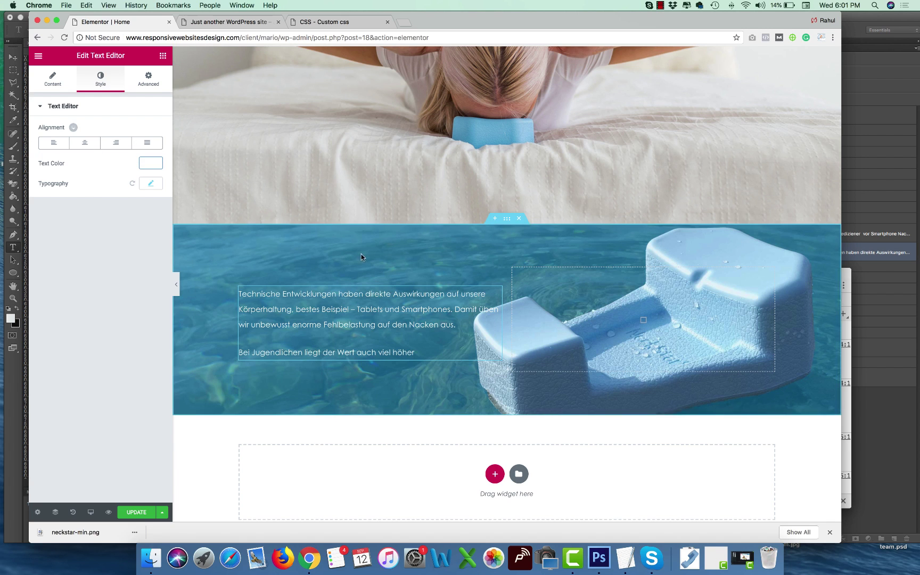
# Copy the "Durchschnittlich in 4 bis 8 Minuten" heading widget into the water section's left column and place it above the paragraph.
pyautogui.scroll(3, 512, 246)
pyautogui.scroll(3, 512, 251)
pyautogui.rightClick(489, 126)
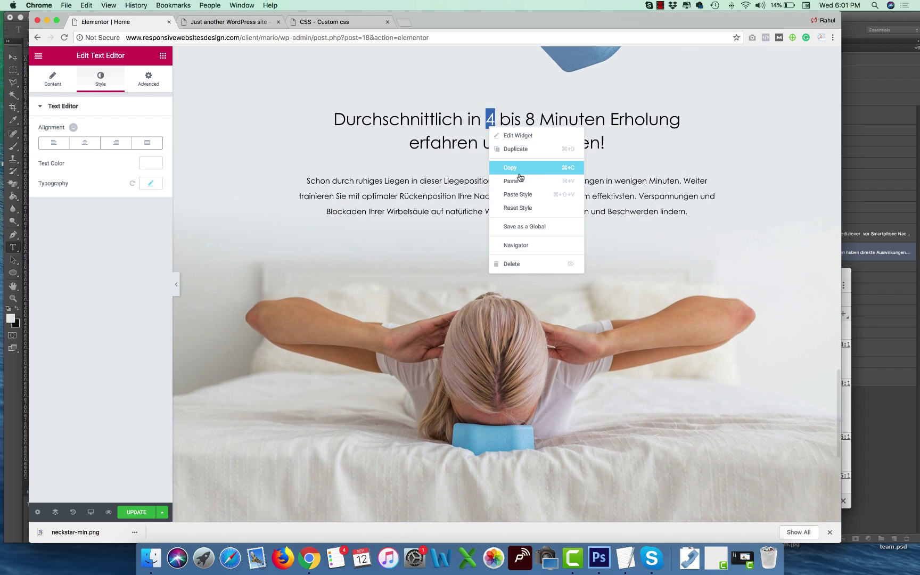
pyautogui.click(520, 175)
pyautogui.scroll(-3, 438, 342)
pyautogui.scroll(-1, 438, 342)
pyautogui.rightClick(387, 374)
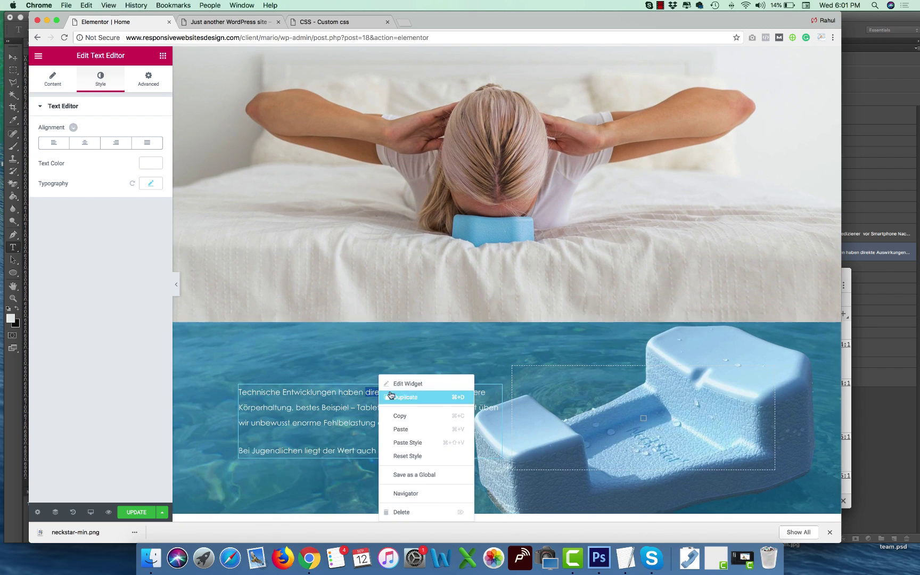
pyautogui.click(421, 430)
pyautogui.moveTo(490, 444); pyautogui.dragTo(463, 341)
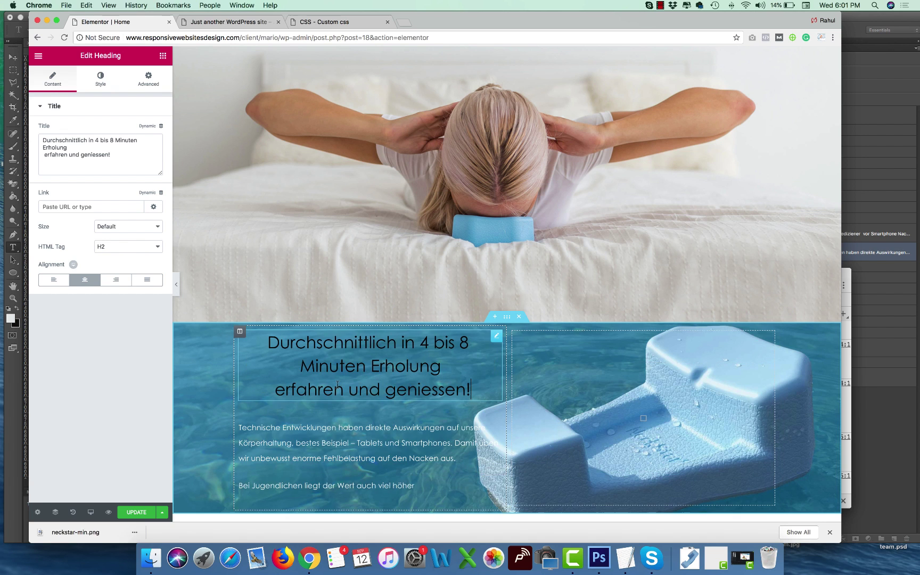
# Switch to Photoshop and copy the heading "Unteranderem warnen Mediziener vor Smartphone Nacken!" from the water section of the design.
pyautogui.click(599, 557)
pyautogui.click(307, 228)
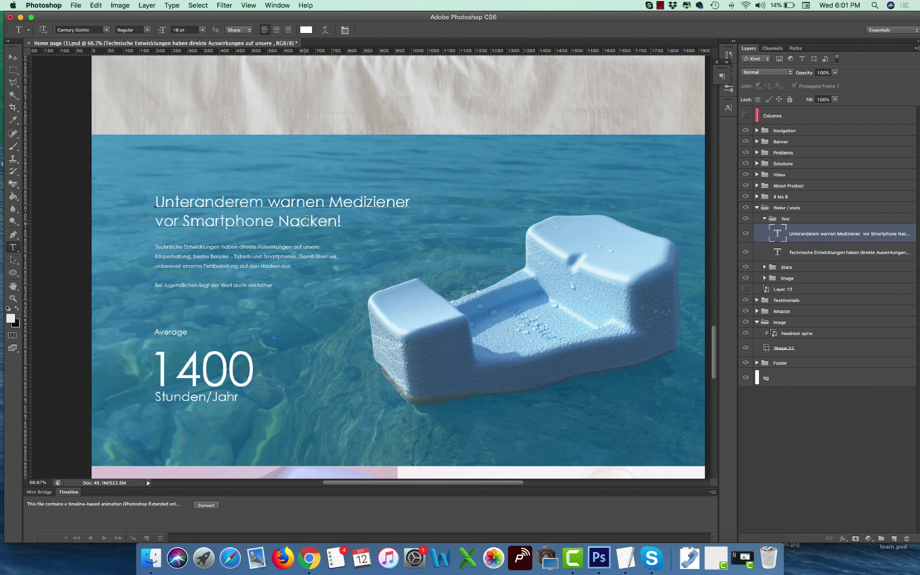
pyautogui.press('super+a')
pyautogui.press('super+c')
# Switch back to Chrome and replace the pasted heading's title with "Unteranderem warnen Mediziener vor Smartphone Nacken!".
pyautogui.press('super+Tab')
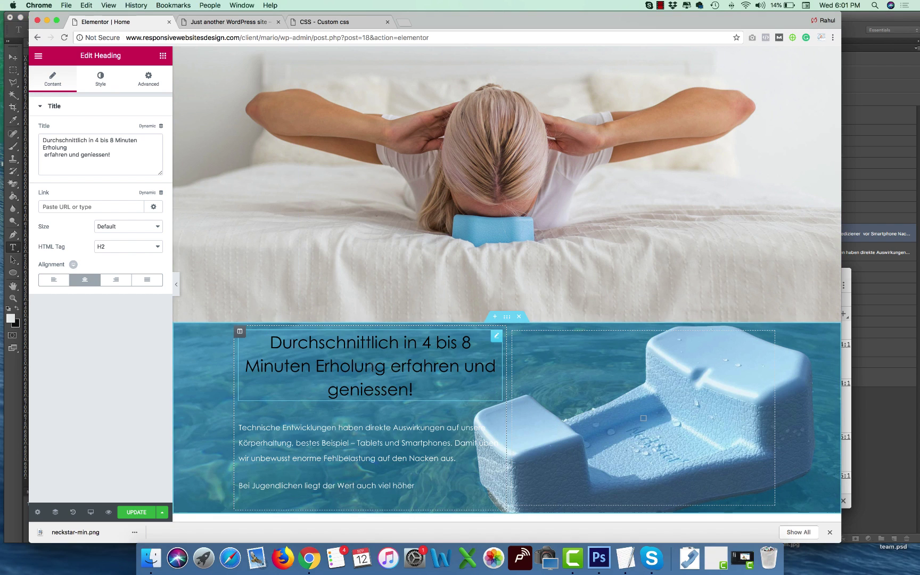
pyautogui.click(145, 144)
pyautogui.press('super+a')
pyautogui.press('super+v')
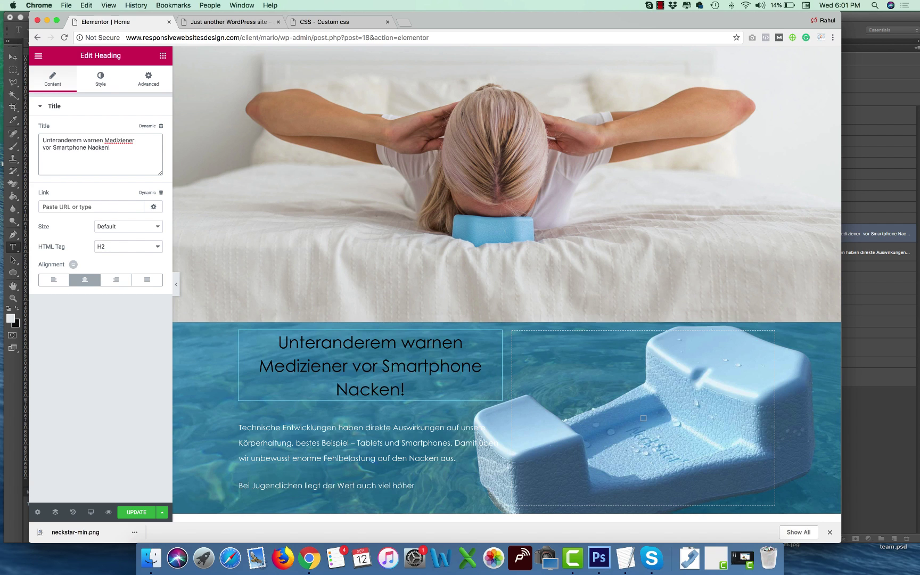
pyautogui.press('BackSpace')
# Align the water section's heading to the left and set its text color to white.
pyautogui.click(99, 79)
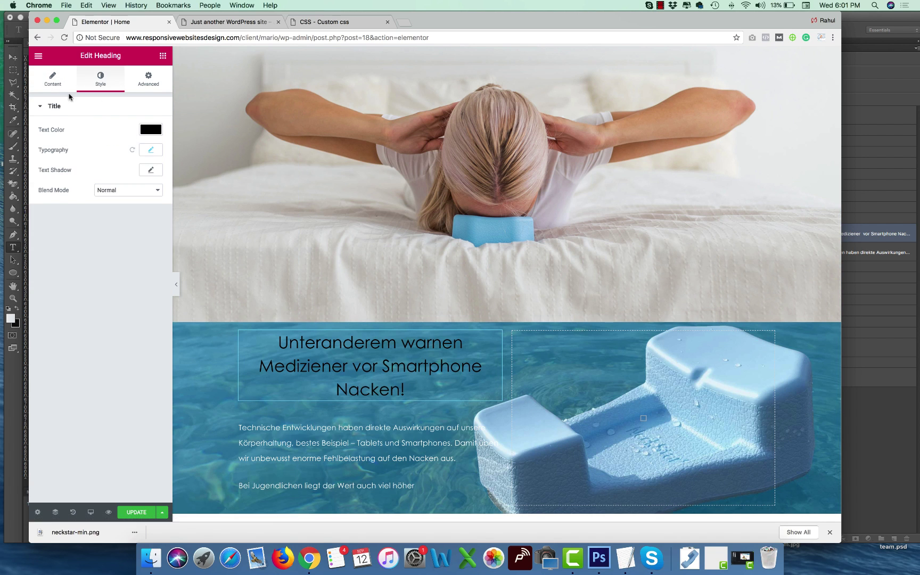
pyautogui.click(53, 79)
pyautogui.click(48, 288)
pyautogui.click(100, 79)
pyautogui.click(151, 130)
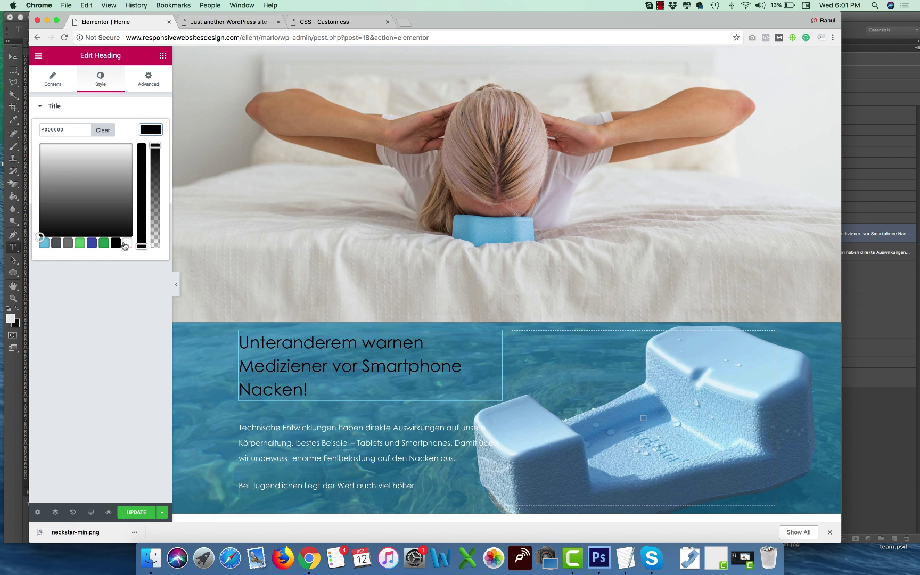
pyautogui.click(126, 243)
# Unlink the water section's padding values and set the top and bottom padding to 10%, keeping the sides at 0.
pyautogui.click(507, 317)
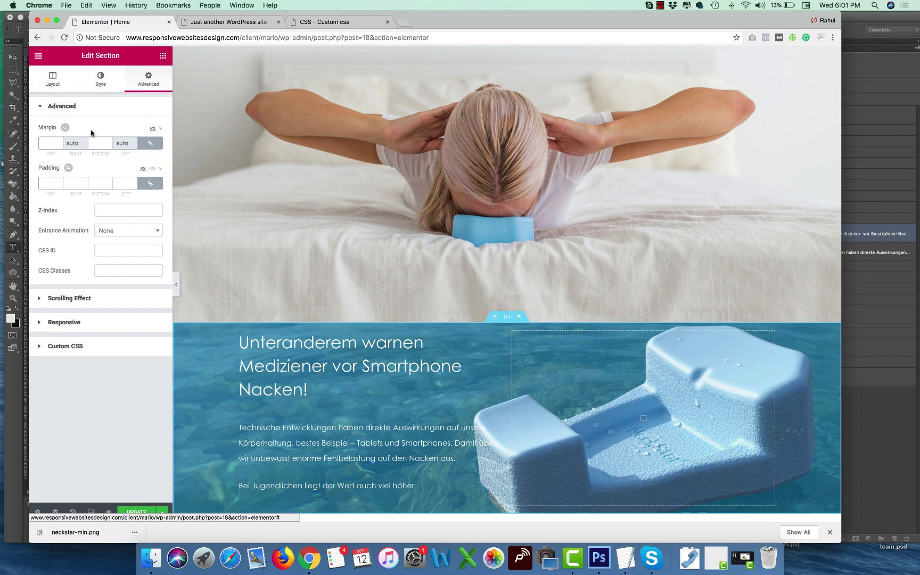
pyautogui.click(148, 184)
pyautogui.click(48, 183)
pyautogui.write('80')
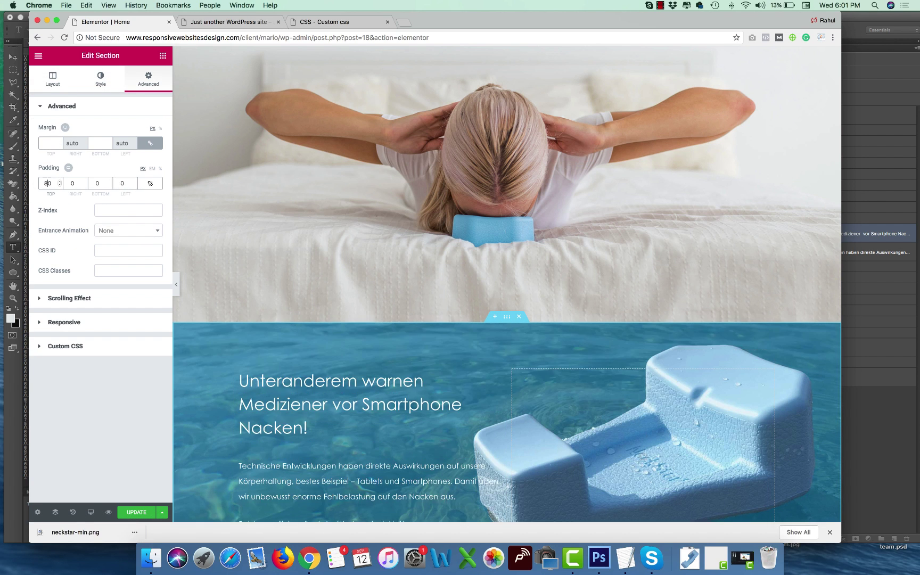
pyautogui.click(161, 169)
pyautogui.click(45, 185)
pyautogui.write('10')
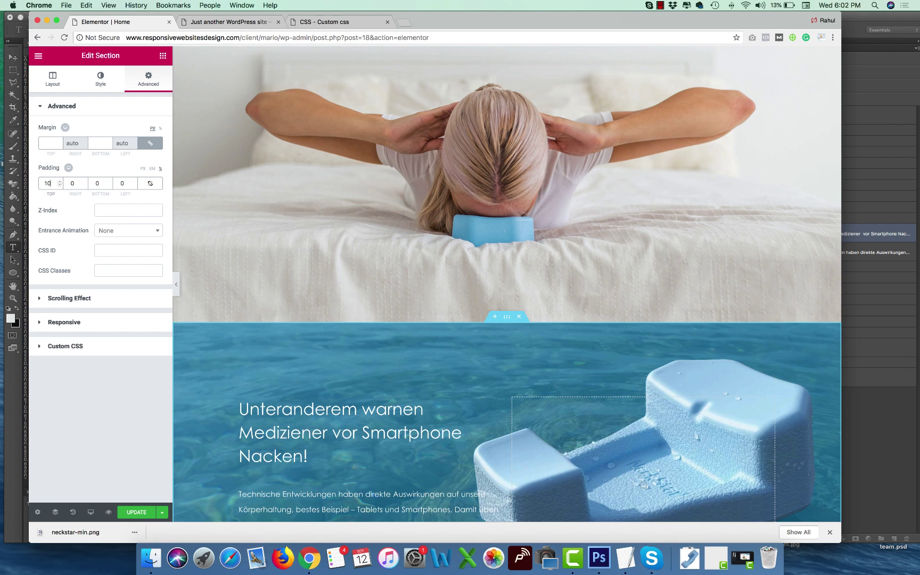
pyautogui.scroll(-5, 429, 372)
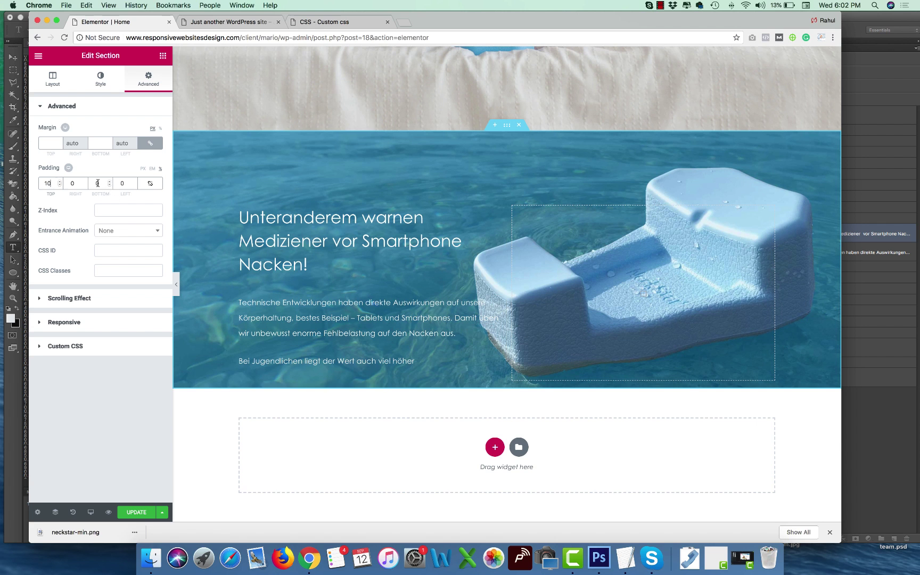
pyautogui.write('1')
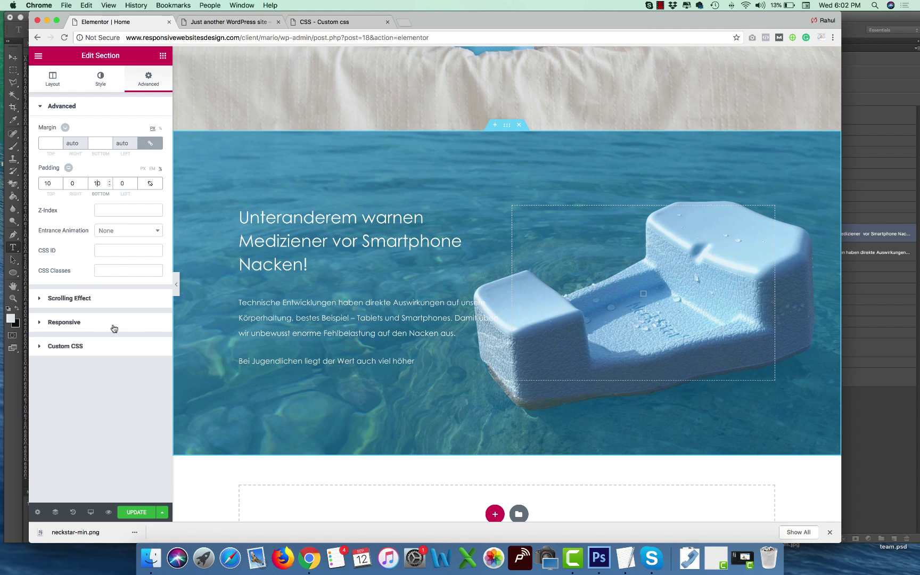
# Update the page and view the water section on the live preview in its original German text.
pyautogui.click(138, 513)
pyautogui.click(229, 22)
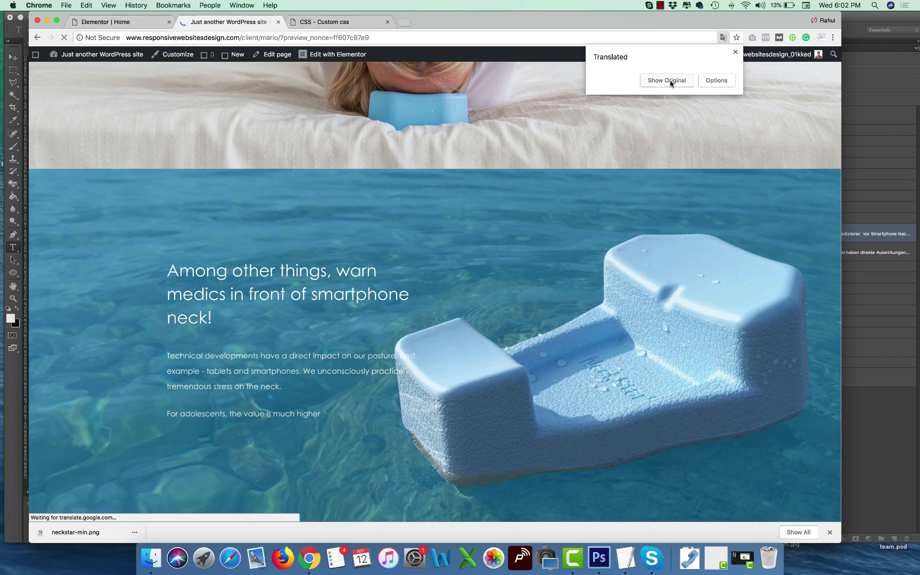
pyautogui.click(667, 81)
# Return to the Elementor editor, enable stretching for the water section and set its content width to full width.
pyautogui.click(112, 22)
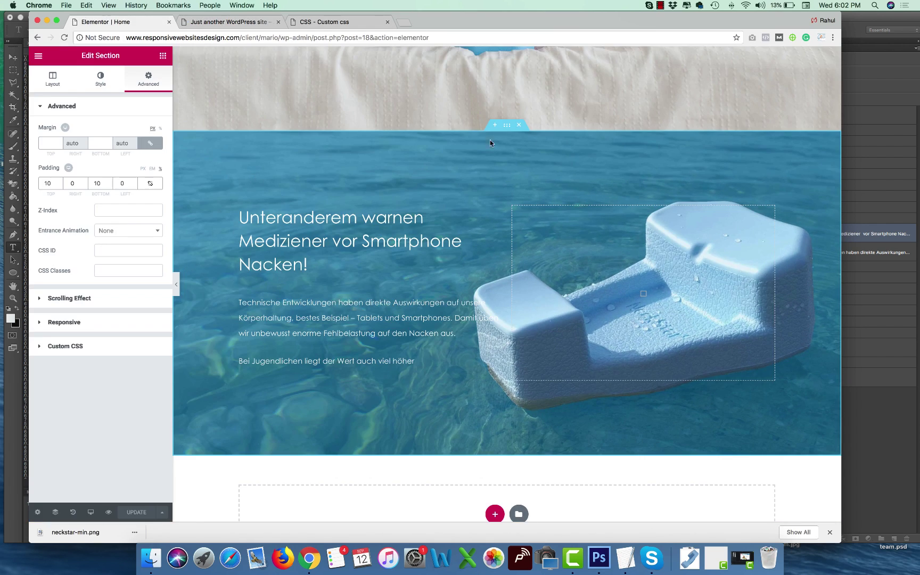
pyautogui.click(63, 81)
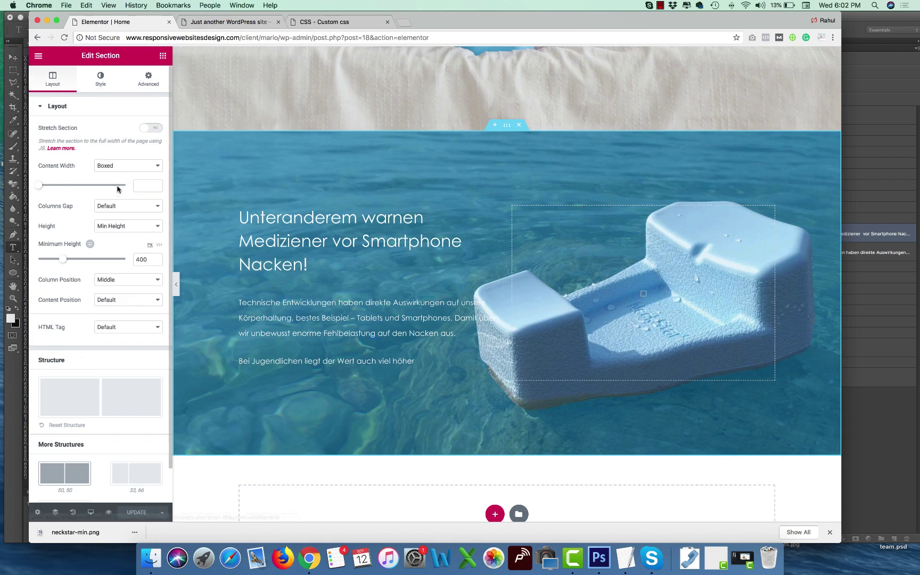
pyautogui.click(154, 128)
pyautogui.click(114, 166)
pyautogui.click(113, 173)
# Set the left text column's padding to 18% on the left and 0 on the top, right and bottom.
pyautogui.click(179, 218)
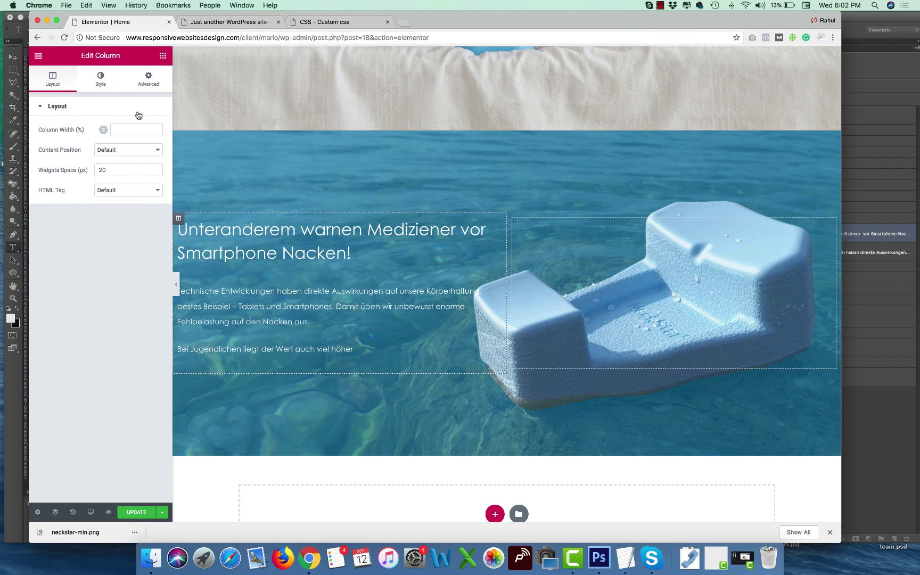
pyautogui.click(149, 79)
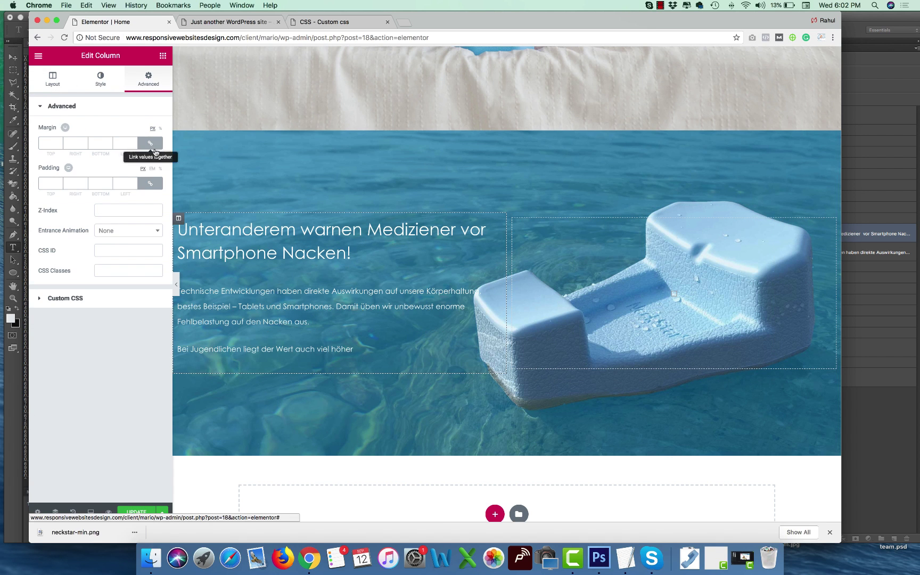
pyautogui.click(122, 185)
pyautogui.write('18')
pyautogui.click(150, 183)
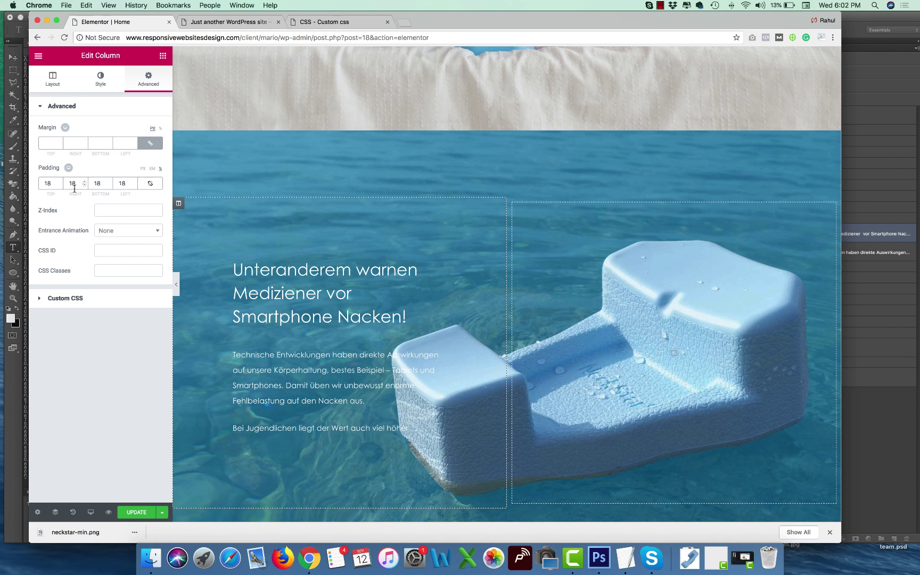
pyautogui.press('BackSpace')
pyautogui.press('BackSpace')
pyautogui.write('0')
pyautogui.moveTo(78, 182); pyautogui.dragTo(66, 183)
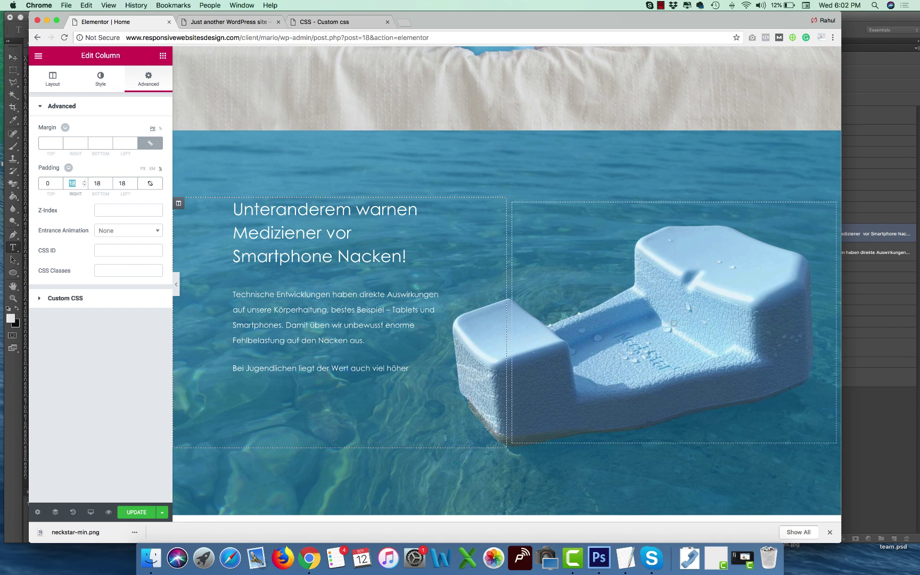
pyautogui.write('00')
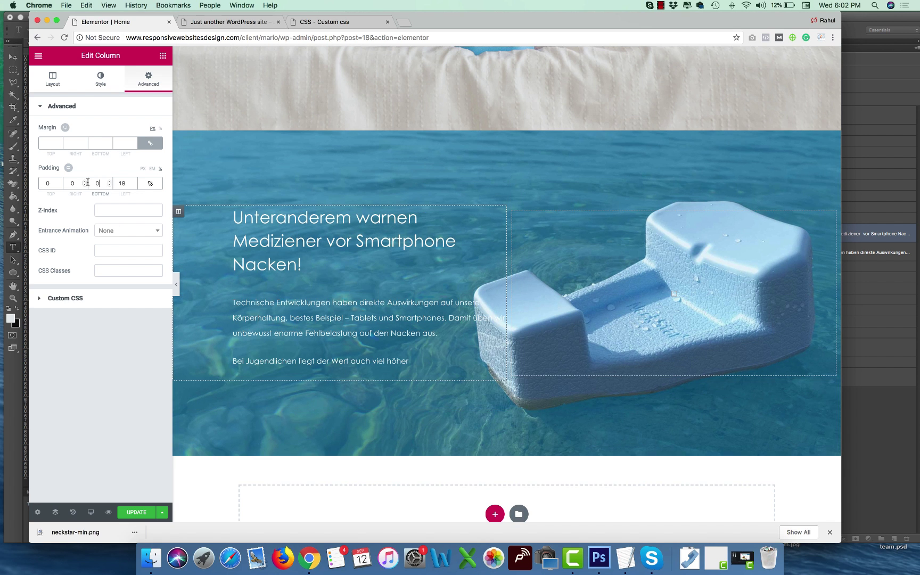
# Update the page, reload the live preview in the original German and check the water section's text position.
pyautogui.click(136, 512)
pyautogui.click(238, 24)
pyautogui.press('super+r')
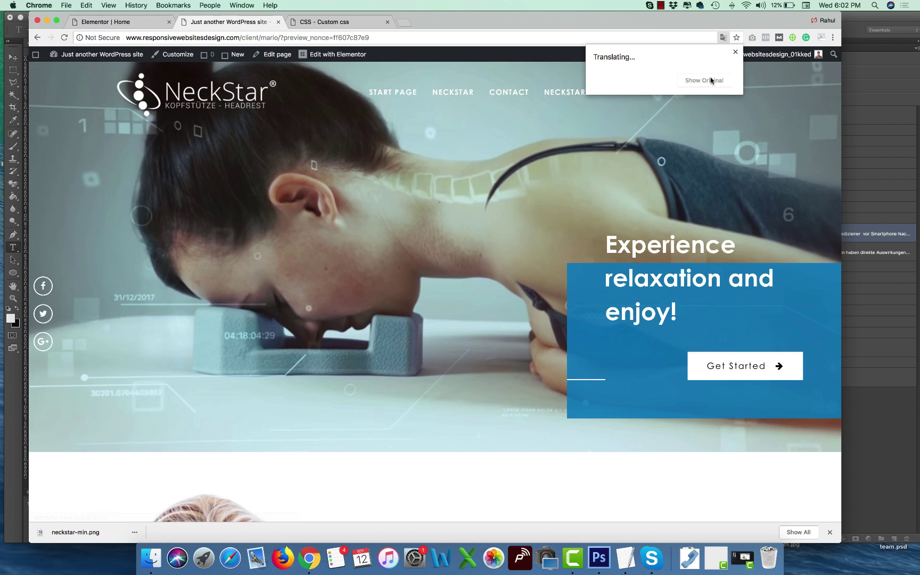
pyautogui.click(716, 80)
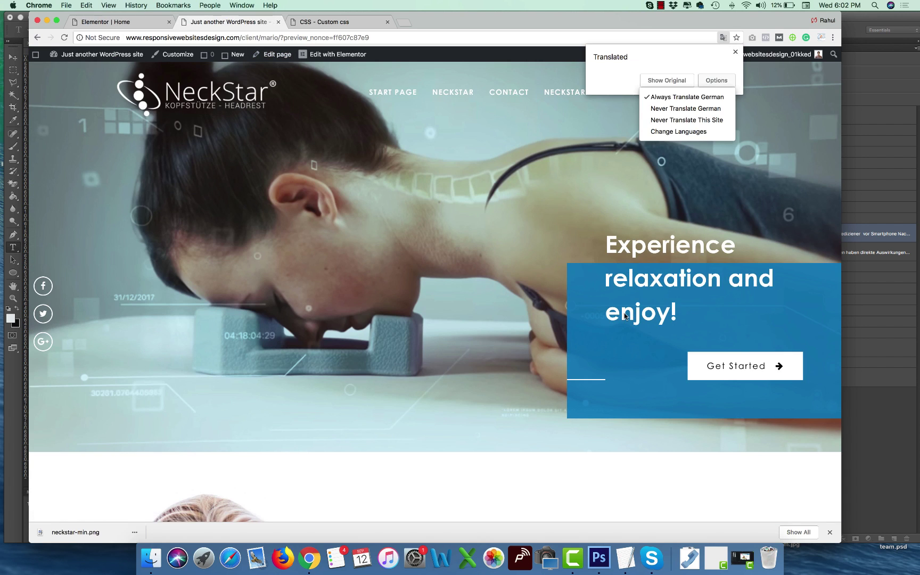
pyautogui.click(656, 84)
pyautogui.click(655, 81)
pyautogui.scroll(-20, 678, 426)
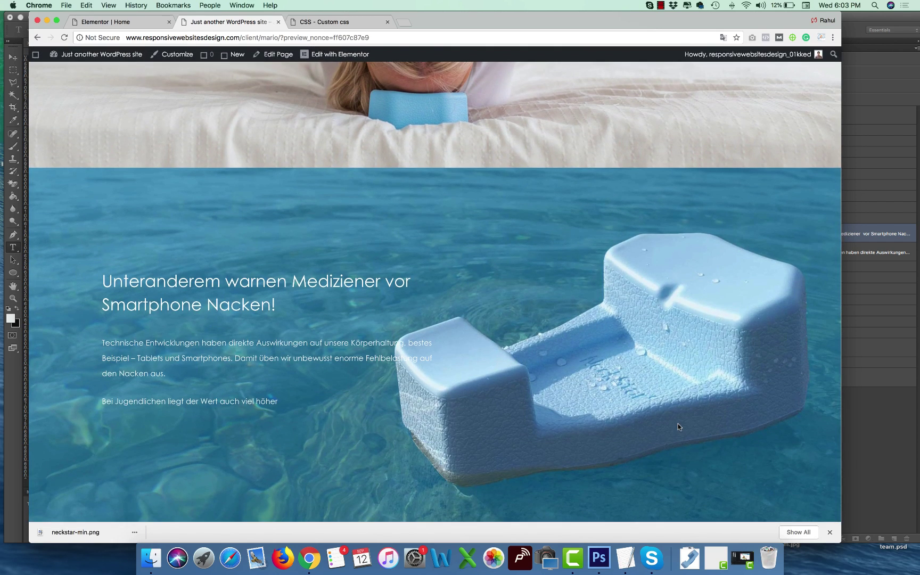
# Return to the Elementor editor, set the text column's right padding to 10% and update the page.
pyautogui.click(107, 22)
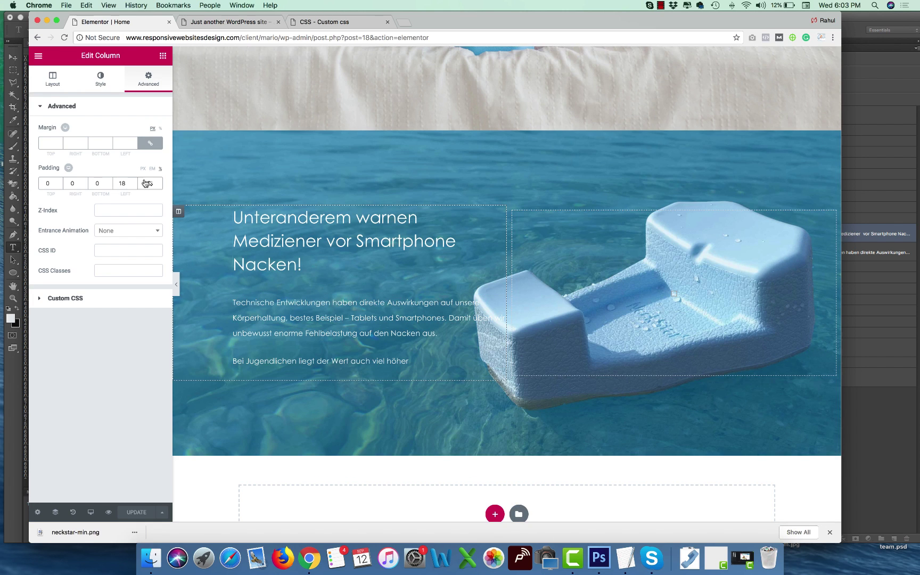
pyautogui.click(71, 183)
pyautogui.write('1')
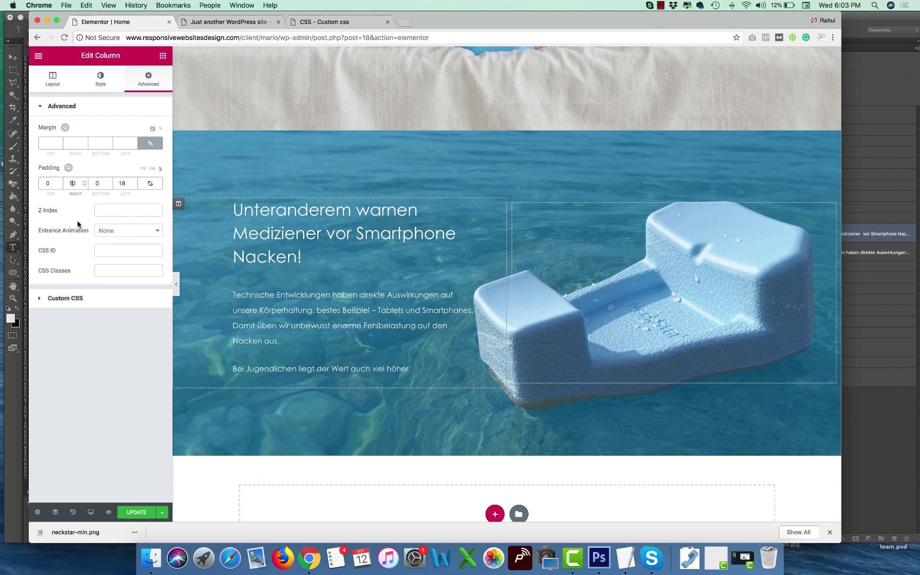
# Reload the live preview and check how the water section's text wraps beside the headrest.
pyautogui.click(213, 22)
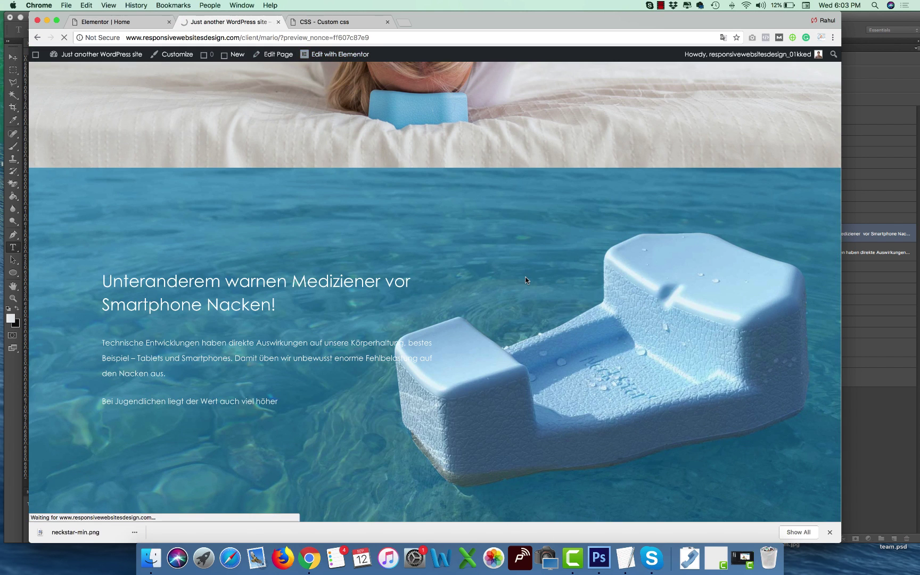
pyautogui.press('super+r')
pyautogui.scroll(-20, 624, 239)
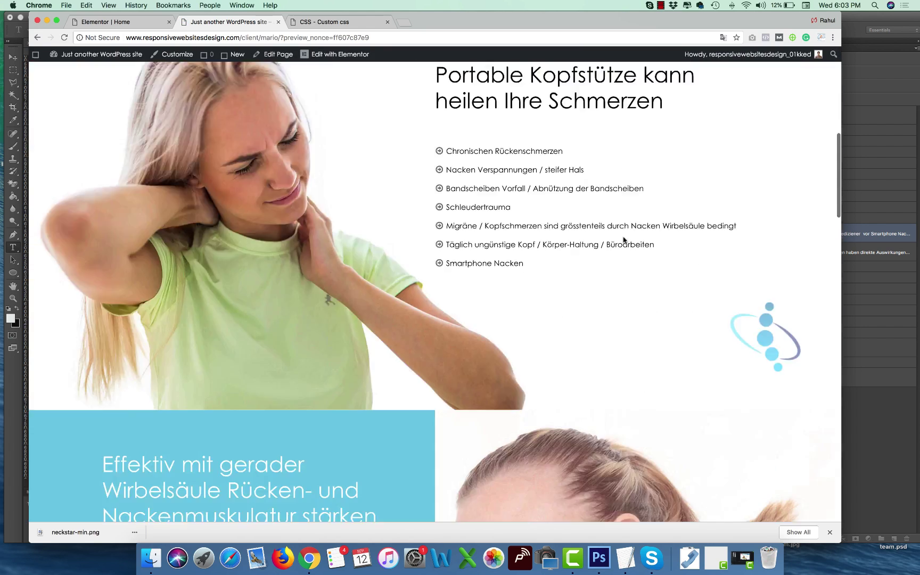
pyautogui.scroll(-1, 624, 240)
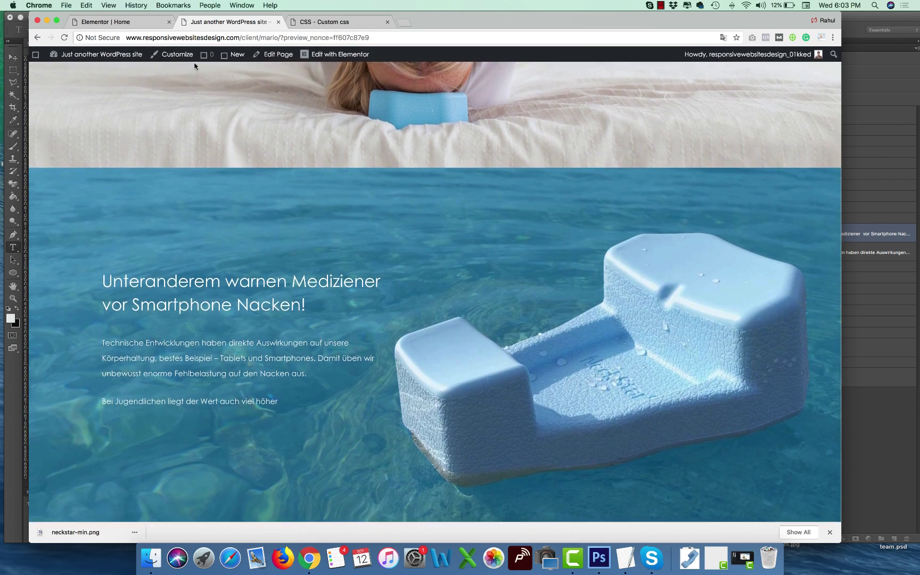
# Return to the Elementor editor, bring up the widget list and look through the available widgets.
pyautogui.click(115, 22)
pyautogui.click(163, 55)
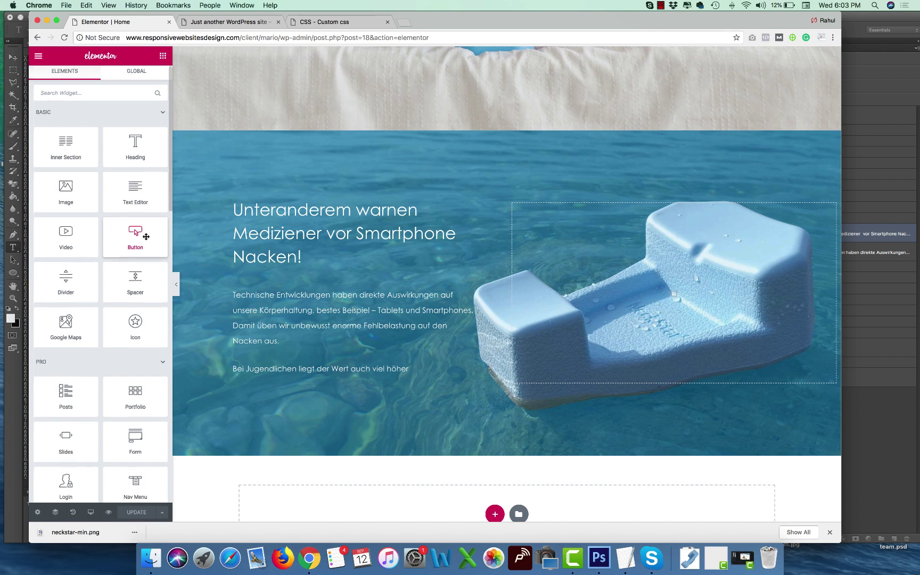
pyautogui.scroll(-10, 146, 237)
pyautogui.scroll(-5, 146, 237)
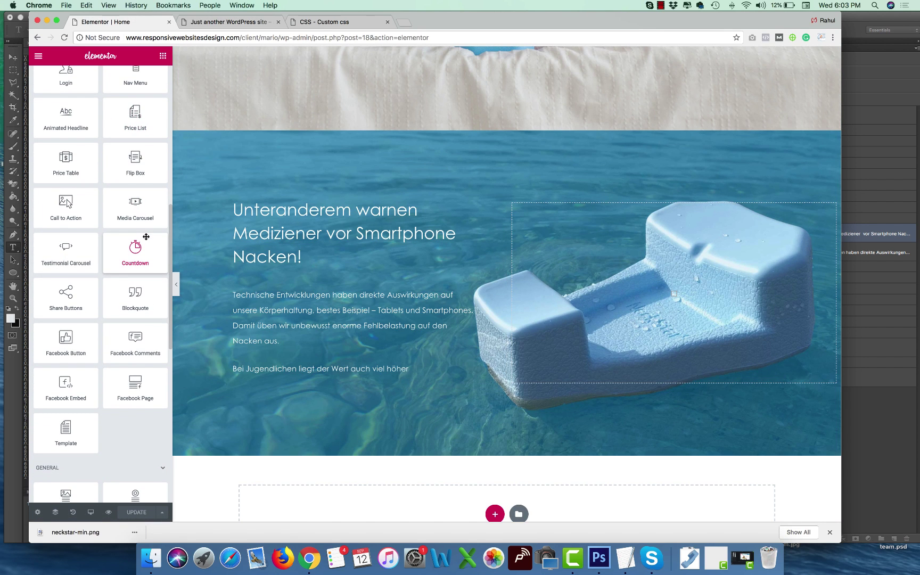
pyautogui.scroll(-12, 146, 237)
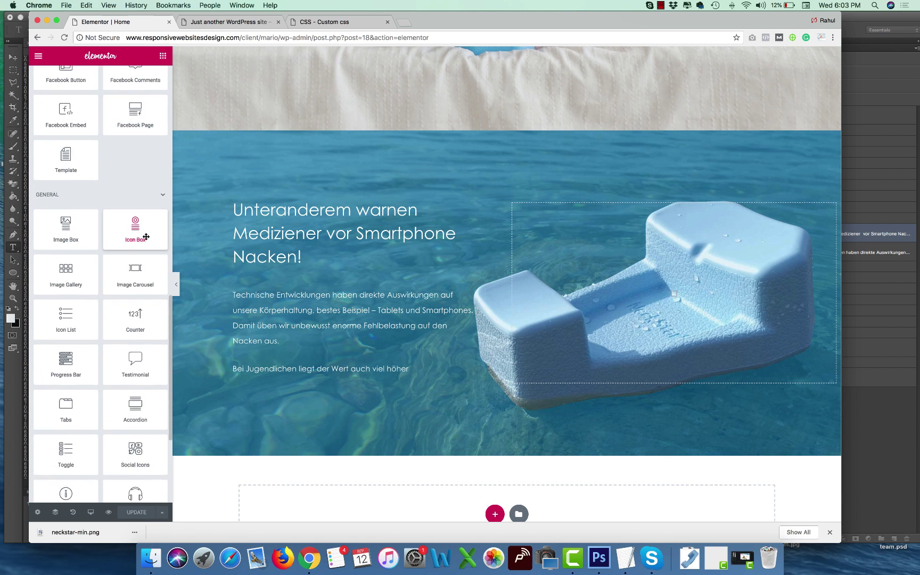
pyautogui.scroll(2, 146, 237)
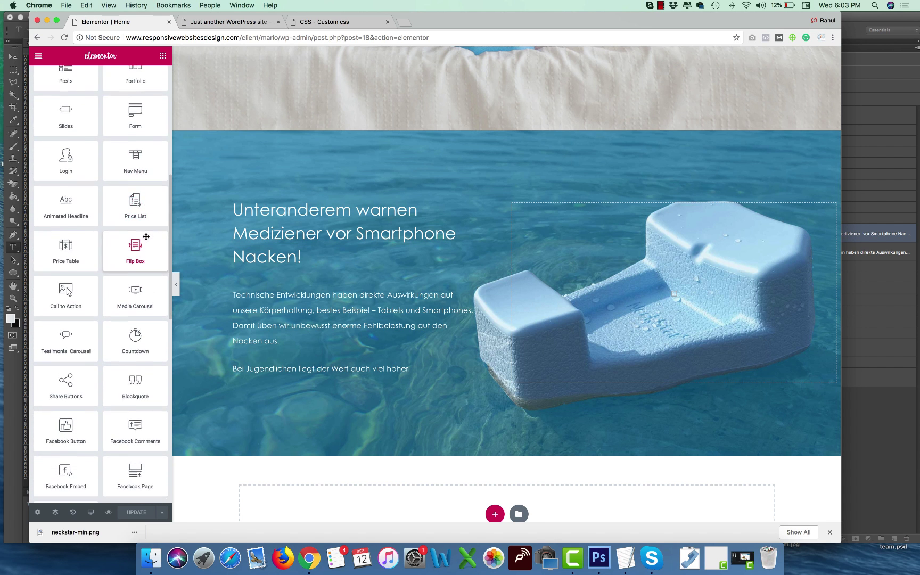
pyautogui.scroll(10, 146, 237)
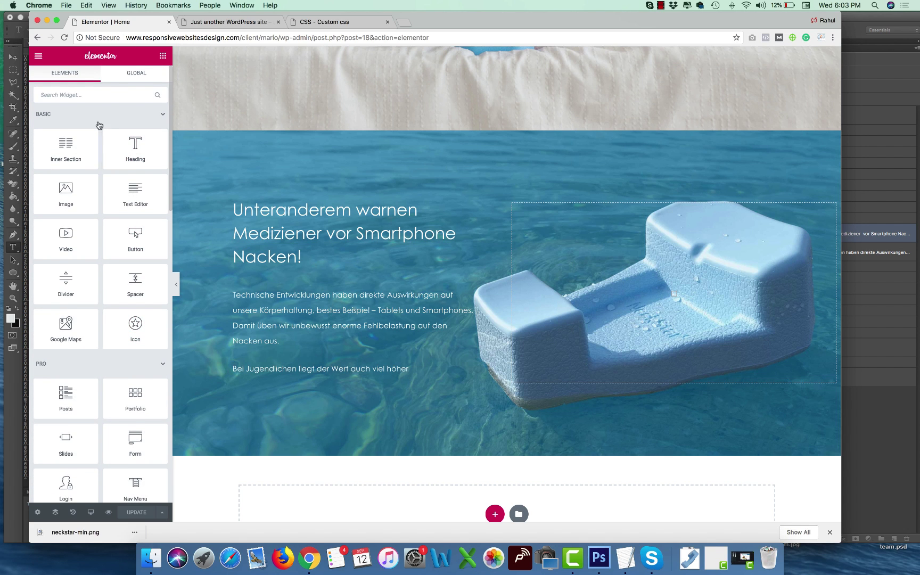
pyautogui.click(91, 92)
pyautogui.write('ani')
pyautogui.press('BackSpace')
pyautogui.press('BackSpace')
pyautogui.press('BackSpace')
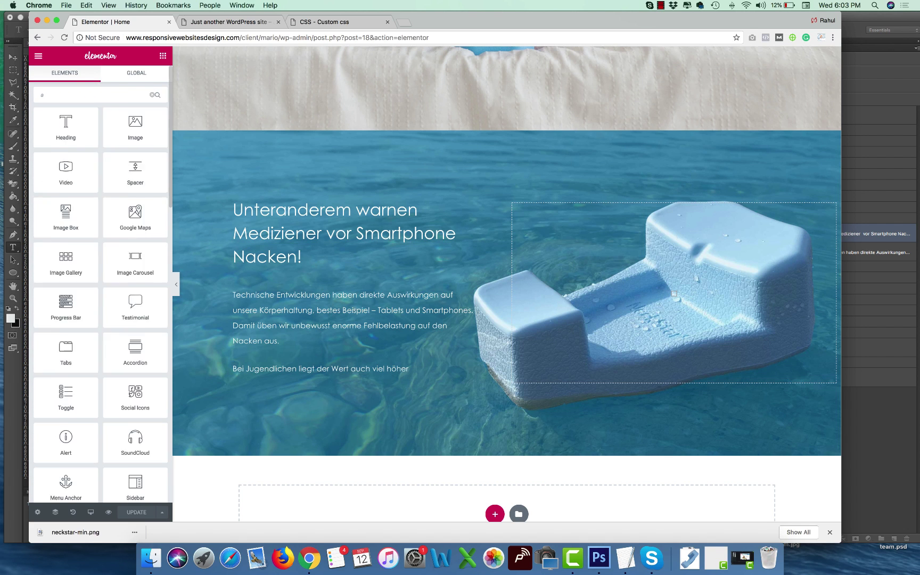
pyautogui.write('s')
pyautogui.press('BackSpace')
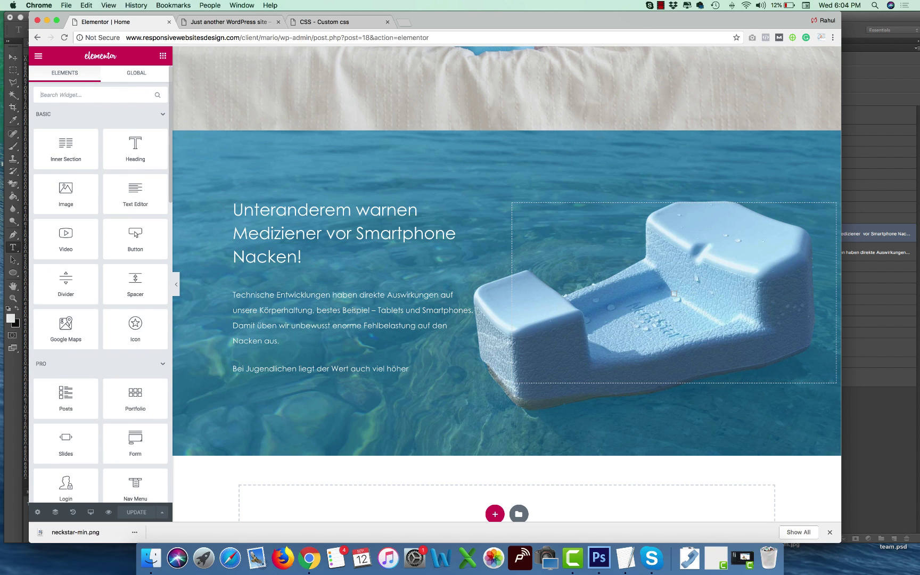
# Add a Counter widget below the last paragraph in the water section's text column.
pyautogui.scroll(-6, 144, 328)
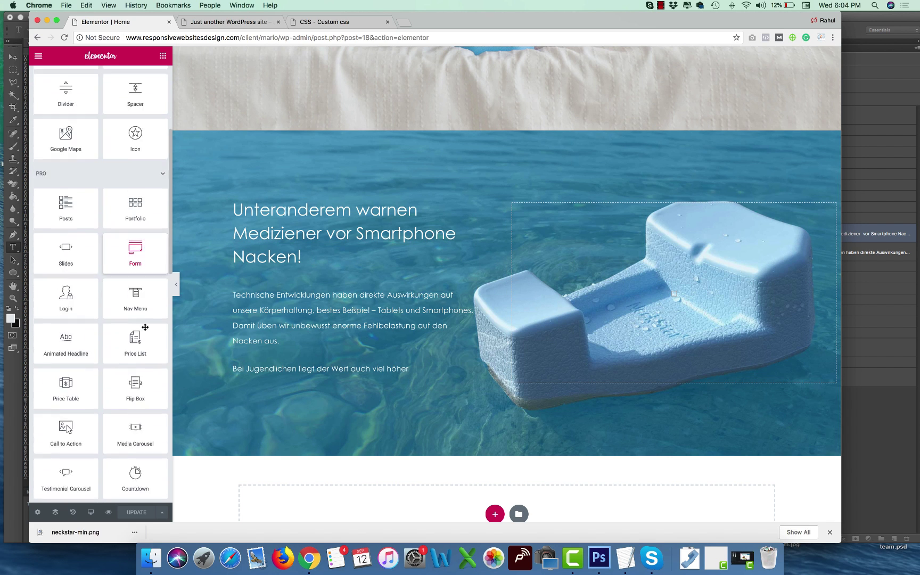
pyautogui.scroll(-3, 144, 327)
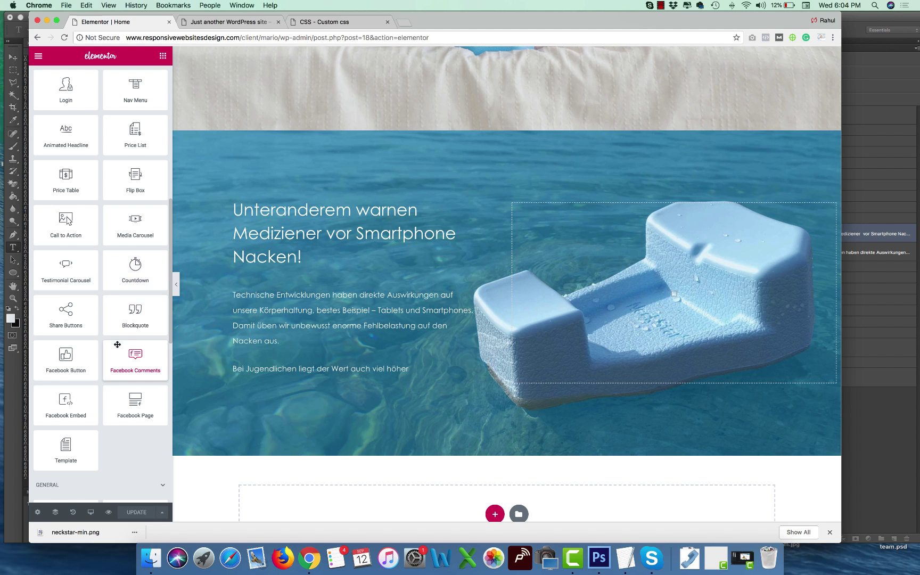
pyautogui.scroll(-3, 117, 345)
pyautogui.scroll(-4, 117, 344)
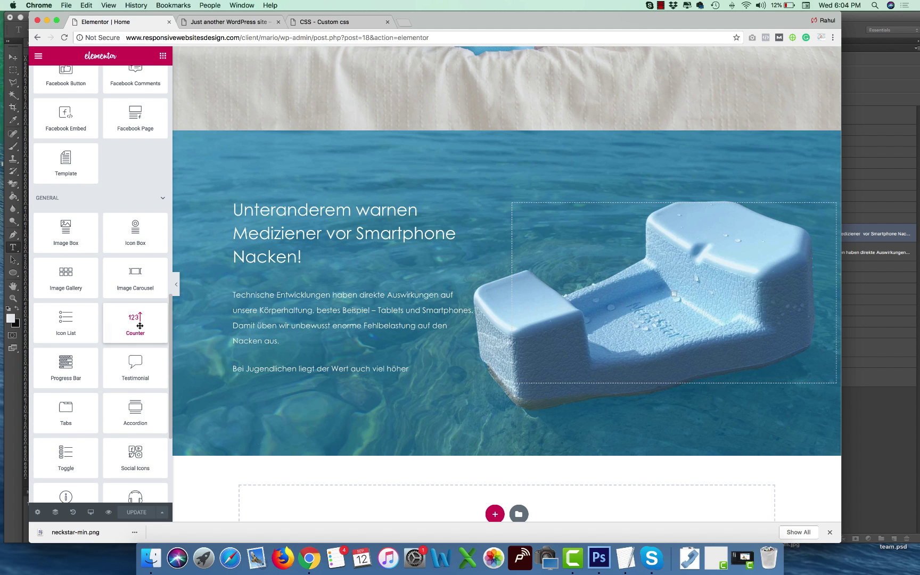
pyautogui.moveTo(139, 326); pyautogui.dragTo(298, 386)
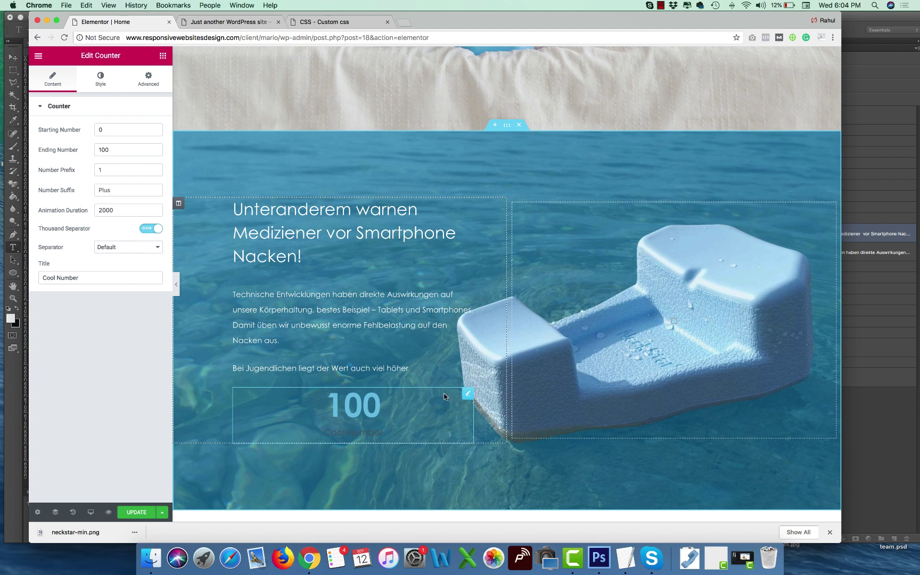
# Set the counter's ending number to 1400 and turn off its thousand separator.
pyautogui.click(100, 79)
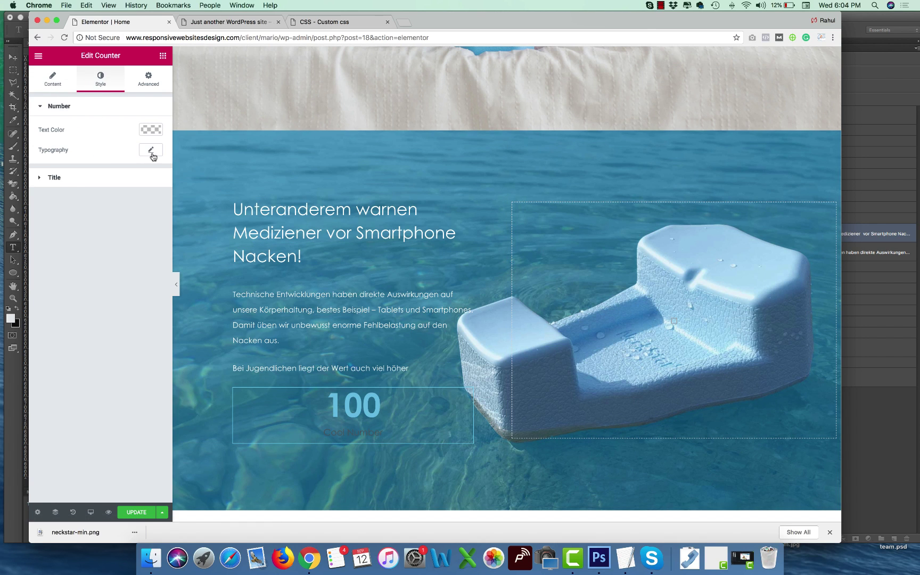
pyautogui.click(150, 153)
pyautogui.click(151, 154)
pyautogui.click(88, 180)
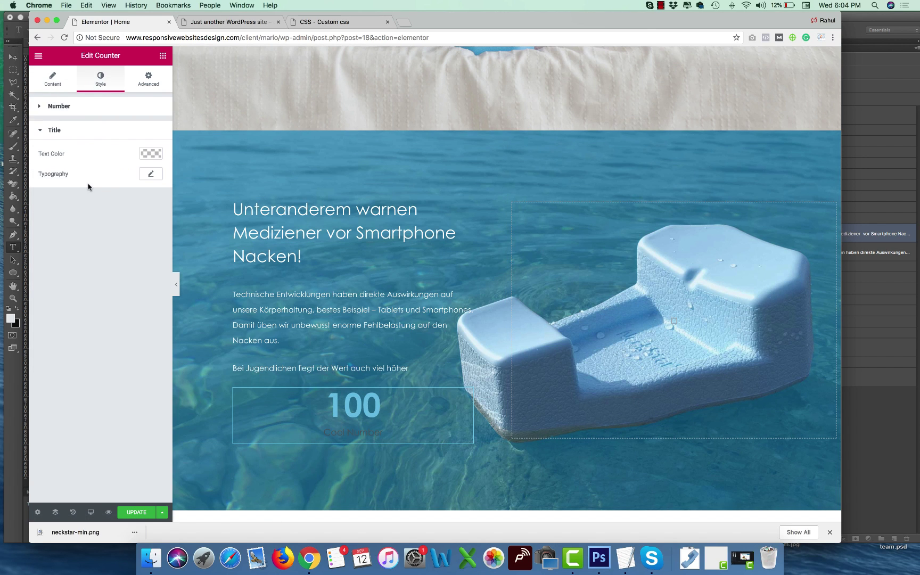
pyautogui.click(52, 79)
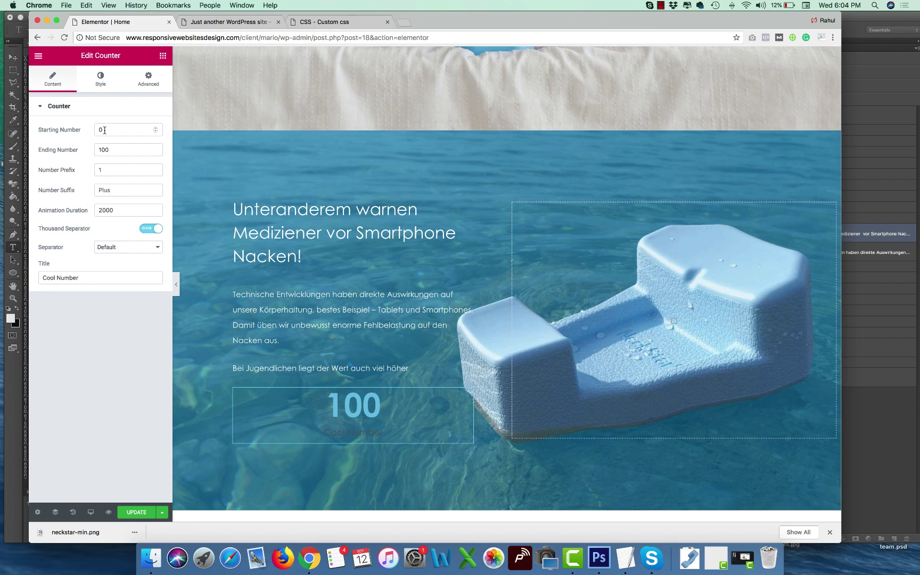
pyautogui.write('1400')
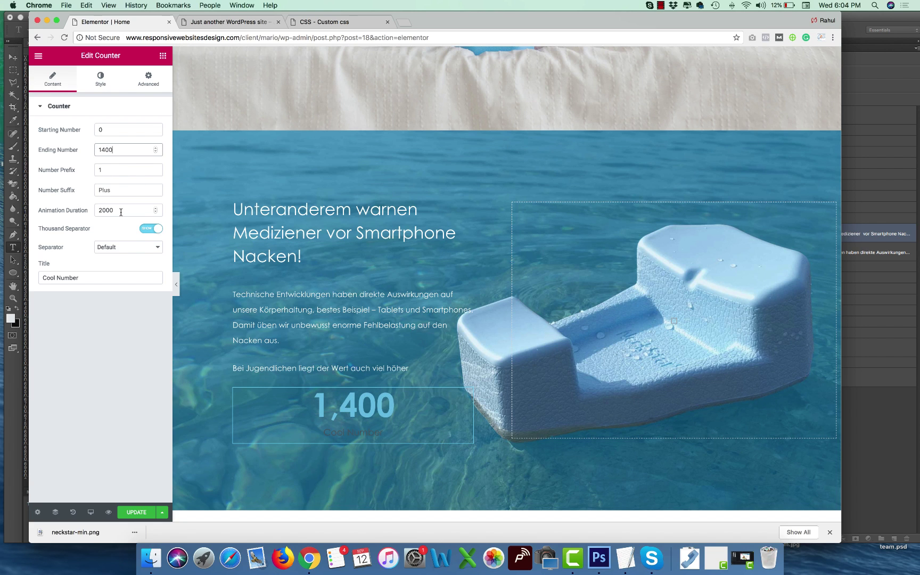
pyautogui.click(152, 229)
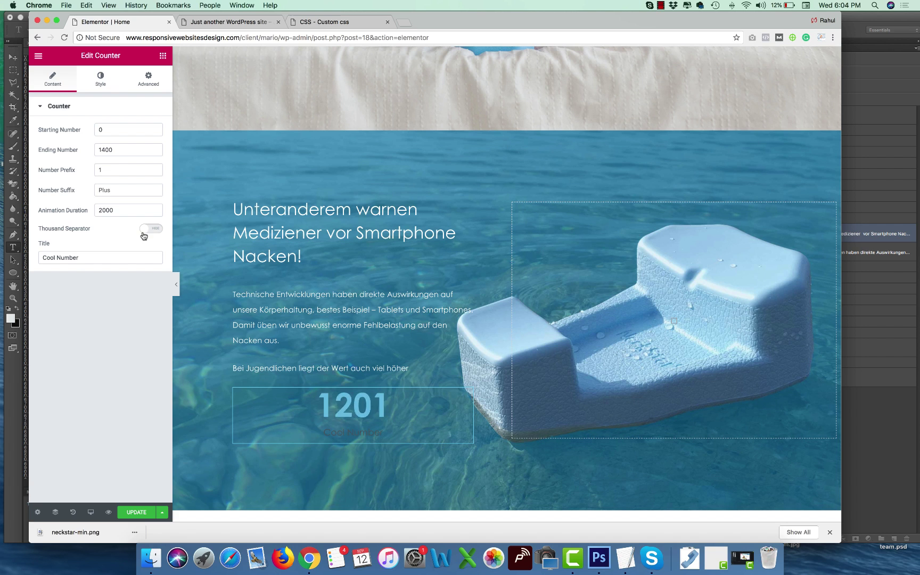
# Replace the counter's title with "Stunden/Jahr".
pyautogui.moveTo(103, 258); pyautogui.dragTo(1, 256)
pyautogui.write('Stund')
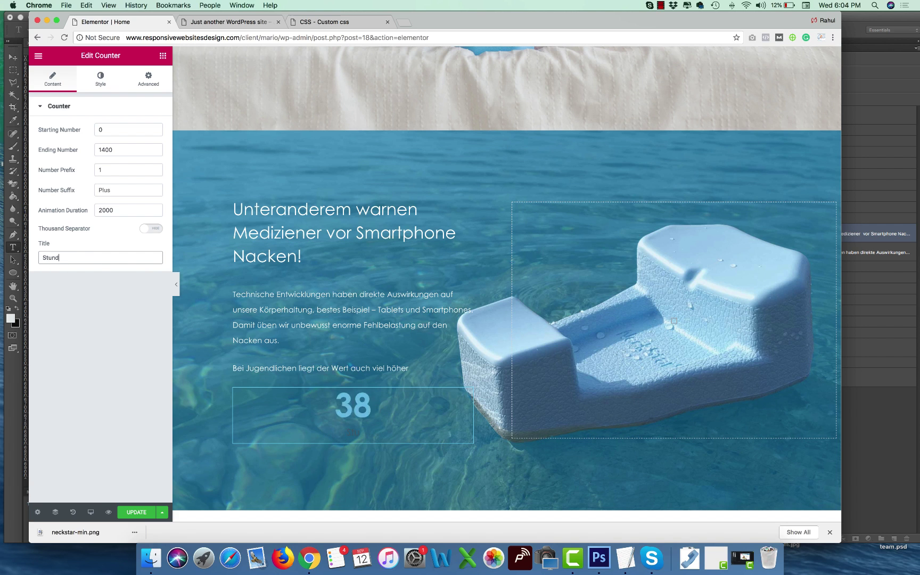
pyautogui.write('en/Jahr')
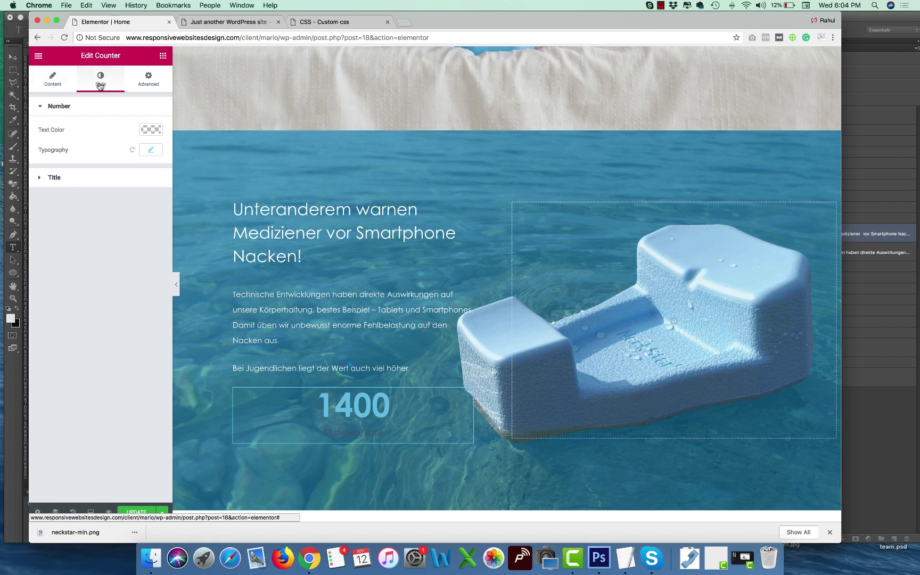
# Set the text color of the counter's number to white.
pyautogui.click(154, 130)
pyautogui.moveTo(64, 165); pyautogui.dragTo(8, 131)
pyautogui.click(158, 130)
# Set the typography of the counter's number to size 150 px and weight 300.
pyautogui.click(153, 151)
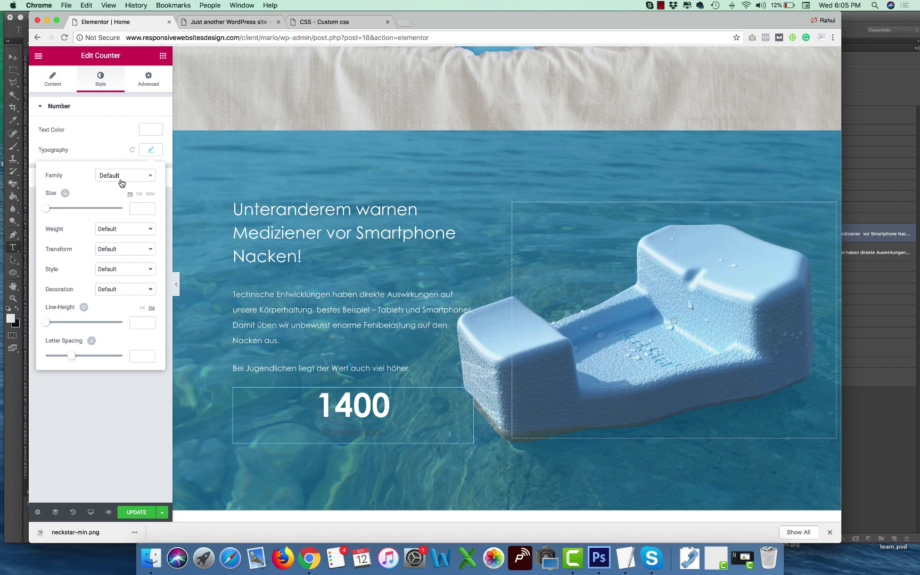
pyautogui.click(143, 210)
pyautogui.write('150')
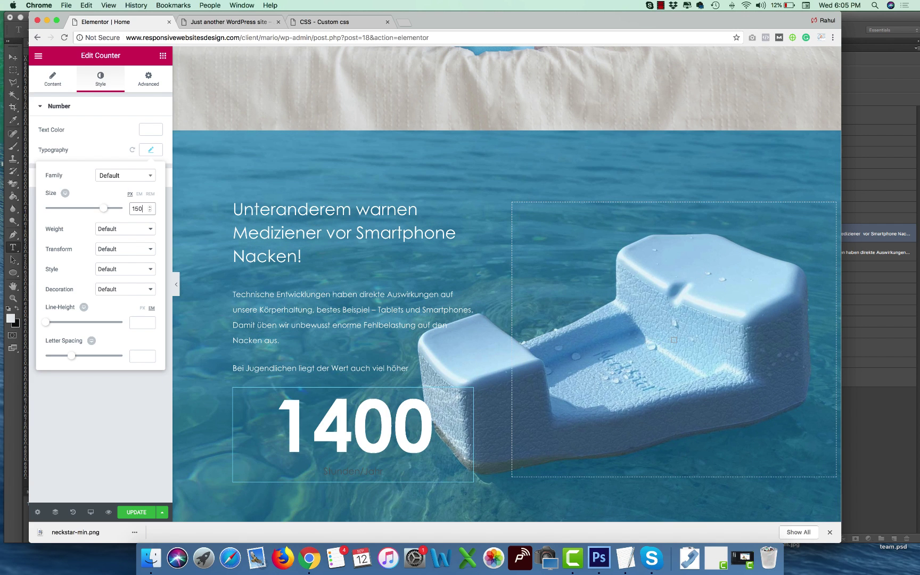
pyautogui.click(111, 234)
pyautogui.click(112, 179)
pyautogui.click(112, 233)
pyautogui.click(108, 221)
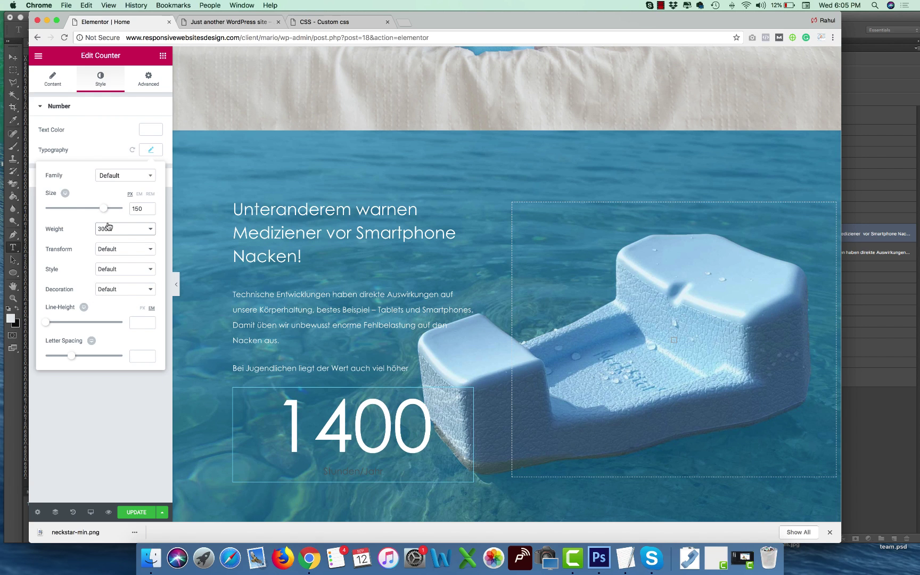
# Reduce the font size of the counter's number to 120 px, leaving transform and style at Default.
pyautogui.click(137, 208)
pyautogui.press('BackSpace')
pyautogui.write('2')
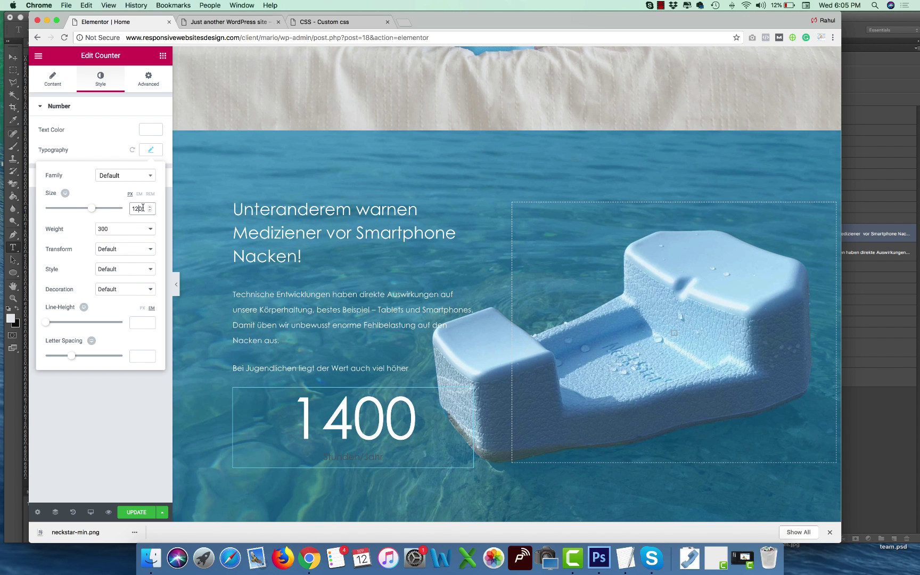
pyautogui.click(115, 252)
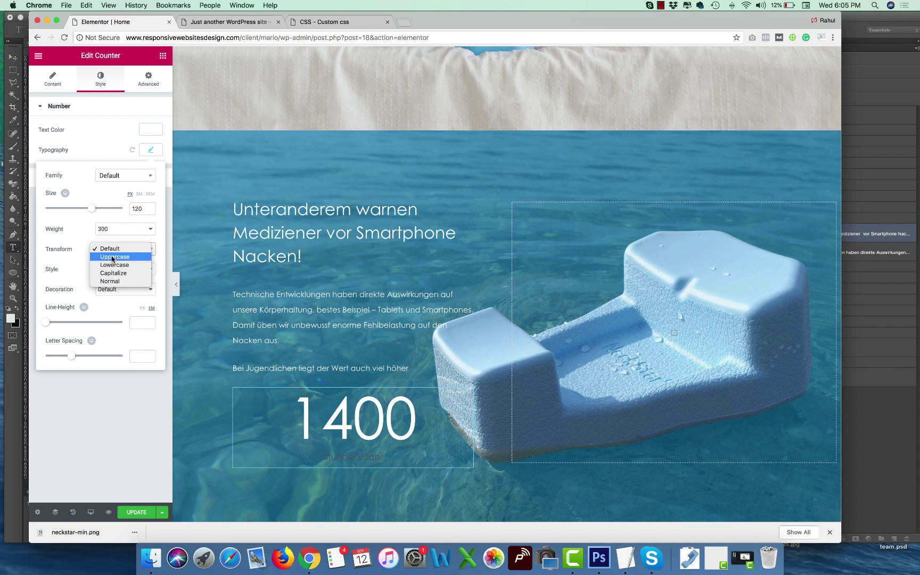
pyautogui.click(113, 249)
pyautogui.click(112, 269)
pyautogui.click(109, 272)
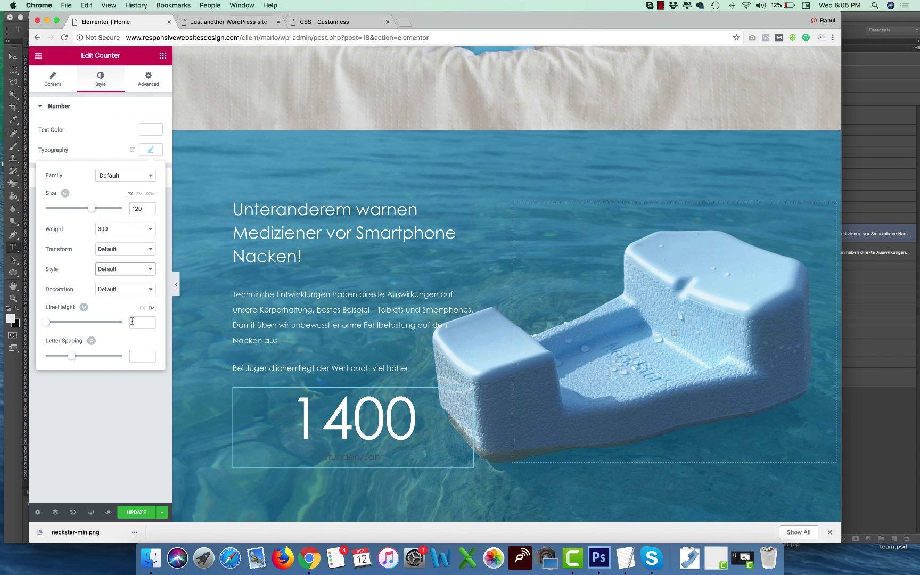
pyautogui.click(151, 150)
# Set the text color of the counter's title to white.
pyautogui.click(148, 172)
pyautogui.click(151, 154)
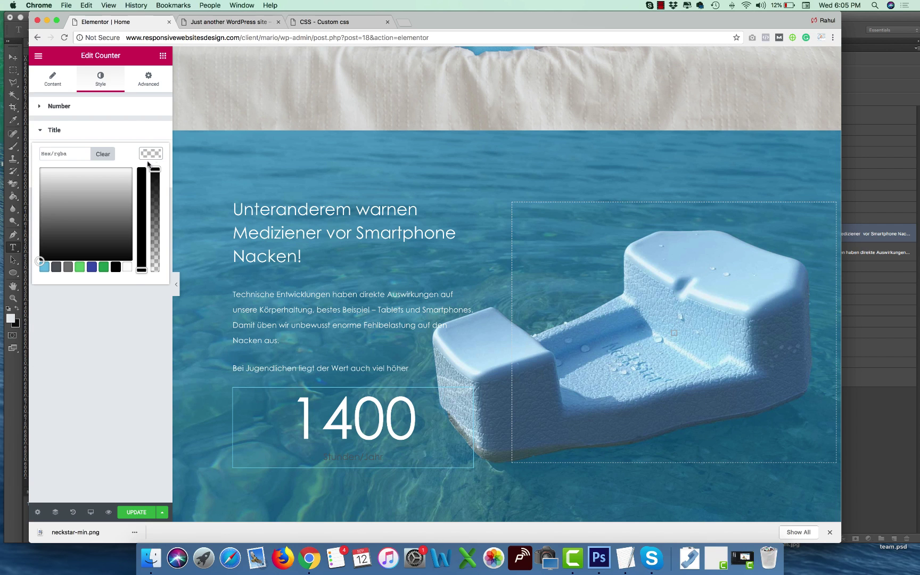
pyautogui.click(128, 269)
pyautogui.click(149, 153)
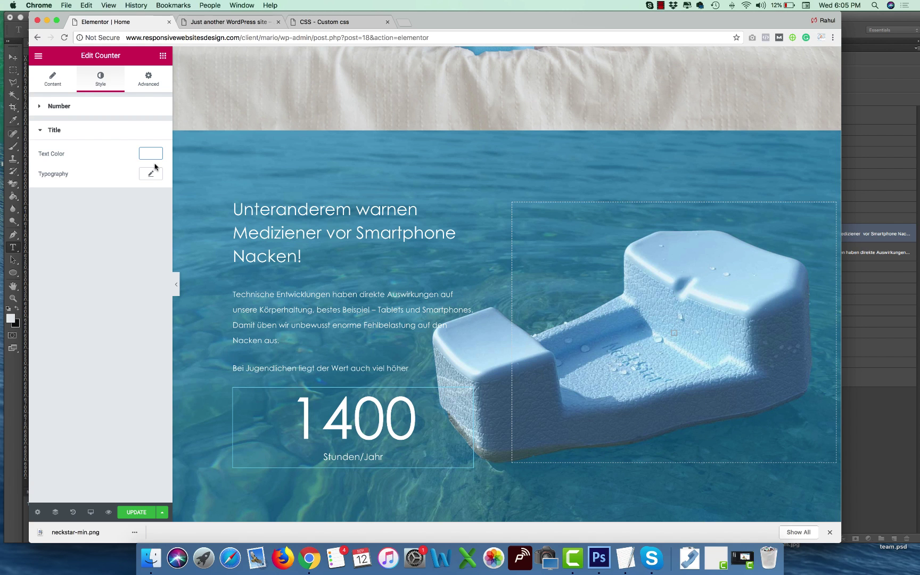
# Set the font size of the counter's title to slightly under 32 px.
pyautogui.click(151, 173)
pyautogui.click(140, 232)
pyautogui.write('9')
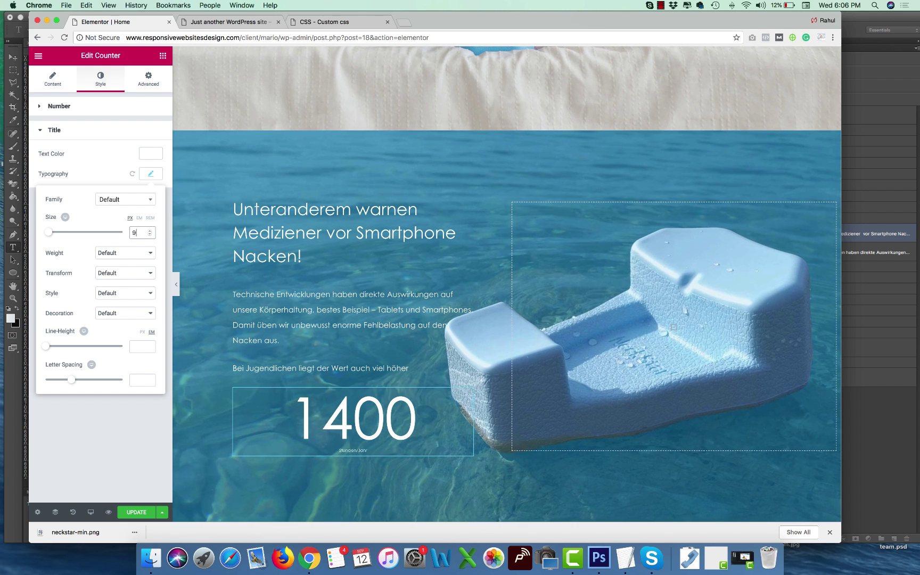
pyautogui.press('BackSpace')
pyautogui.write('32')
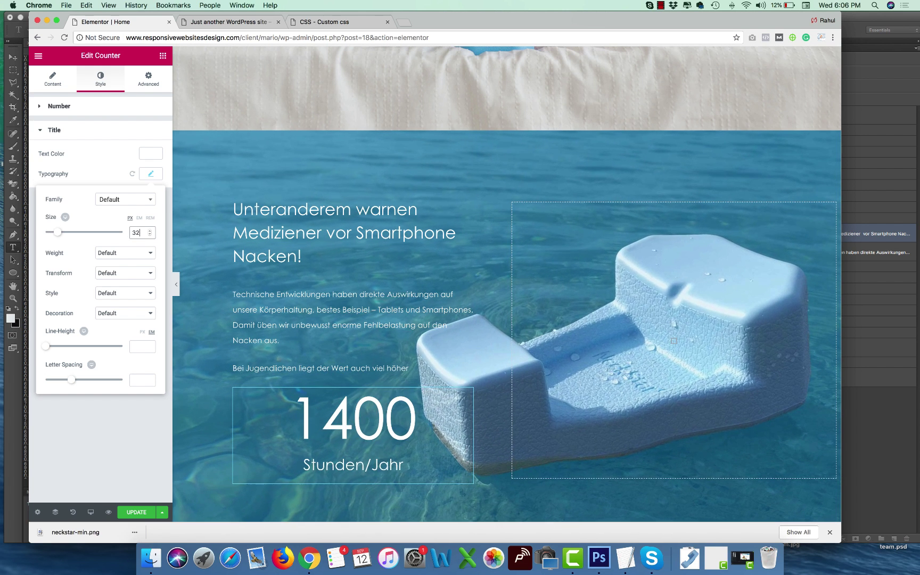
pyautogui.press('Up')
pyautogui.press('Up')
pyautogui.press('Up')
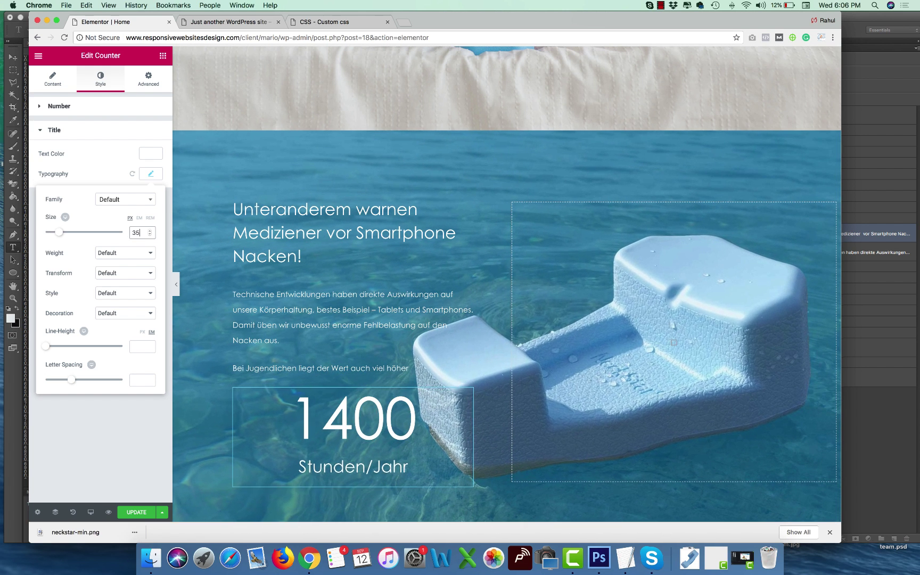
pyautogui.press('Down')
pyautogui.press('Down')
pyautogui.press('Down')
pyautogui.press('Down')
pyautogui.press('Down')
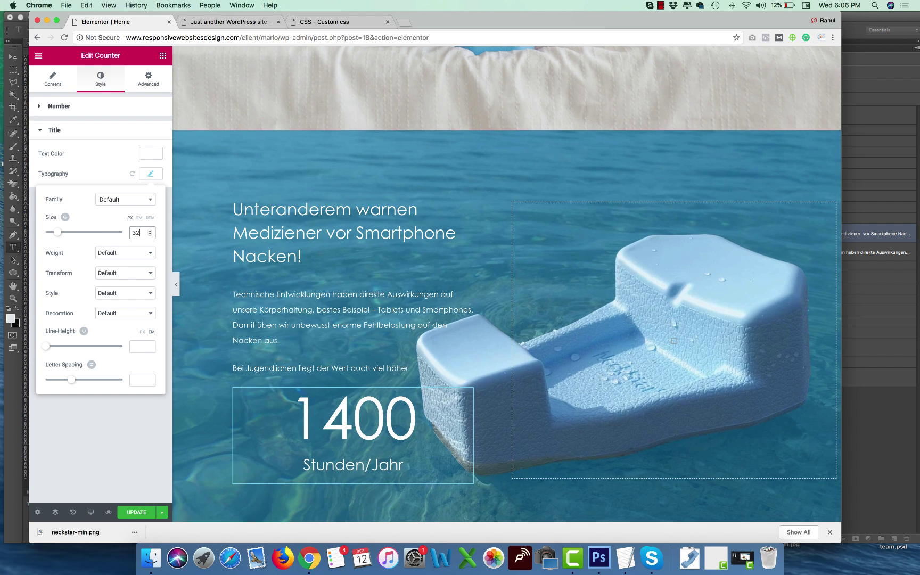
pyautogui.click(151, 174)
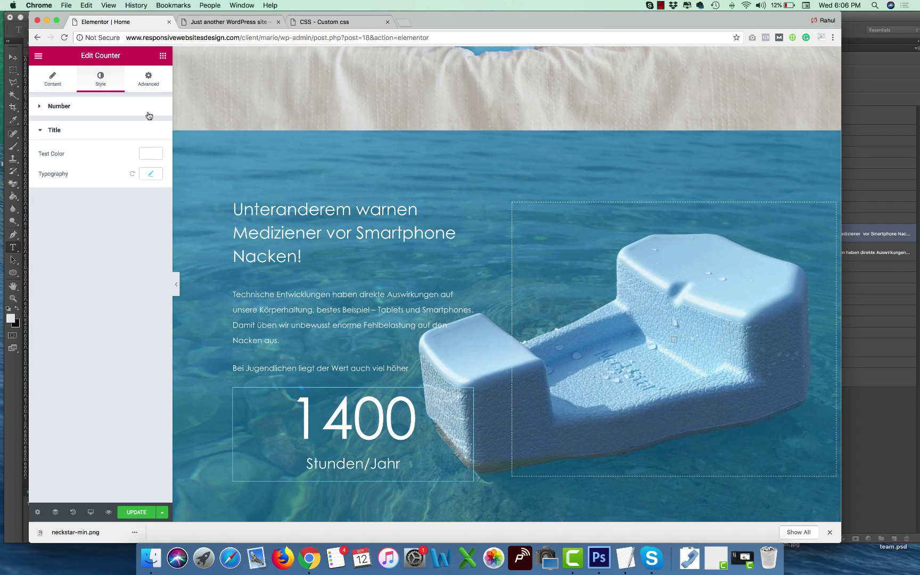
# Assign the CSS class cr-stats to the counter widget and update the page.
pyautogui.click(151, 85)
pyautogui.click(124, 274)
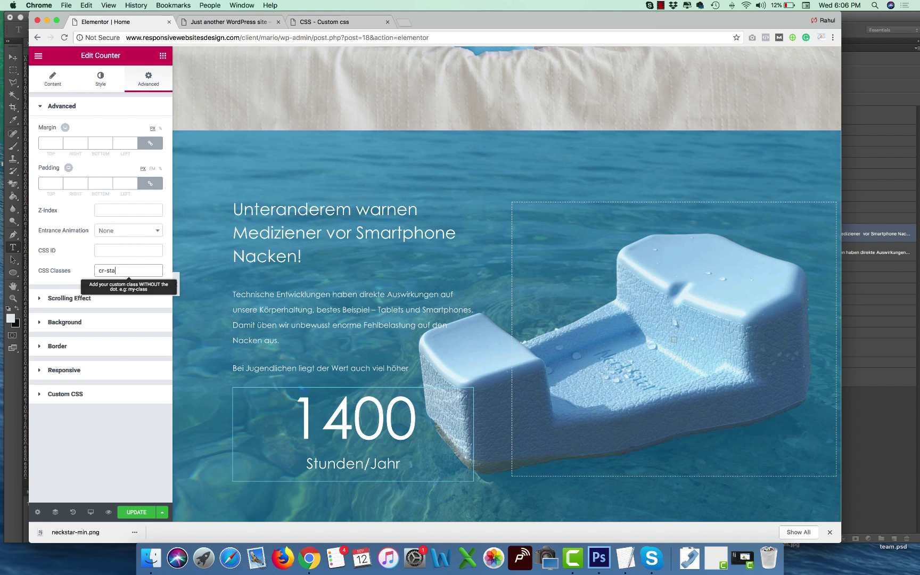
pyautogui.moveTo(133, 274); pyautogui.dragTo(54, 271)
pyautogui.click(128, 512)
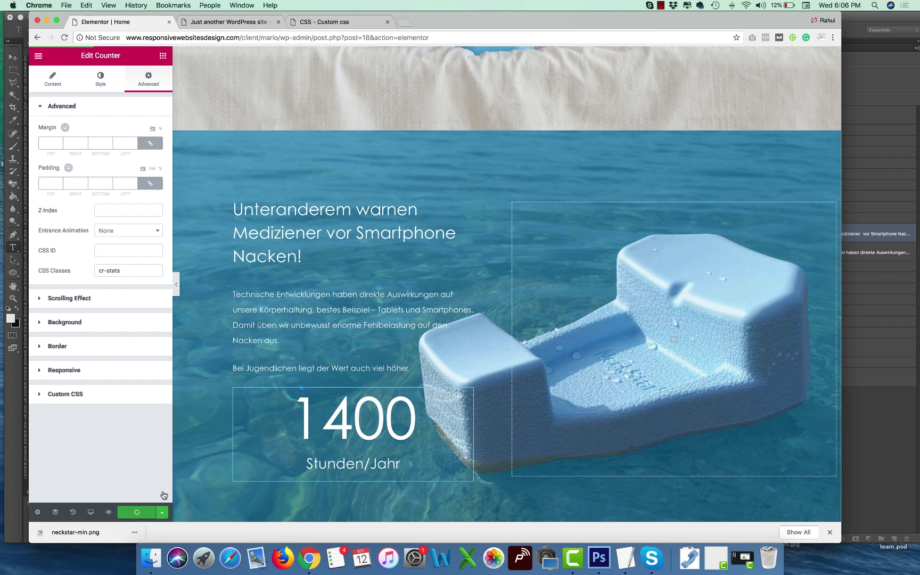
# Inspect the water section's counter on the preview page and select its elementor-counter container in the developer tools.
pyautogui.click(229, 21)
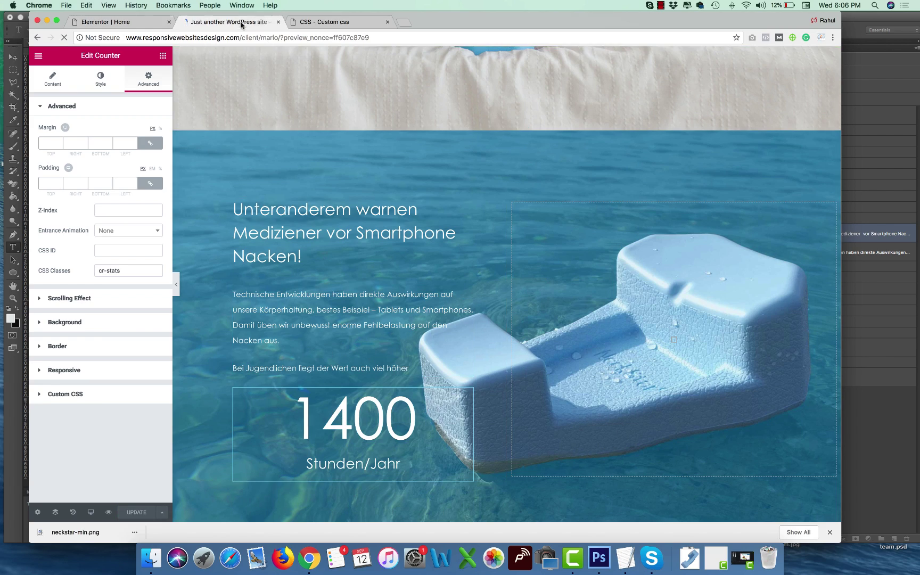
pyautogui.scroll(-15, 403, 326)
pyautogui.scroll(-15, 238, 356)
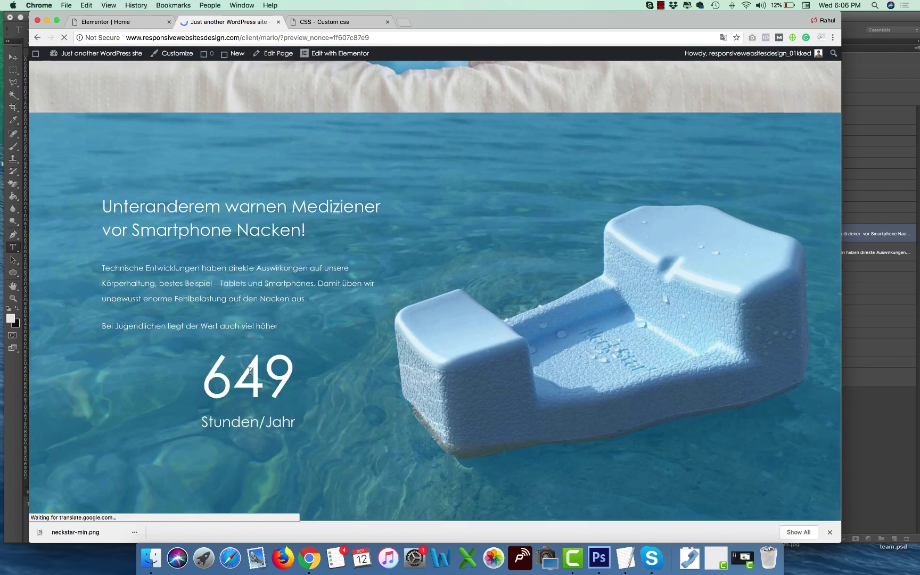
pyautogui.rightClick(262, 379)
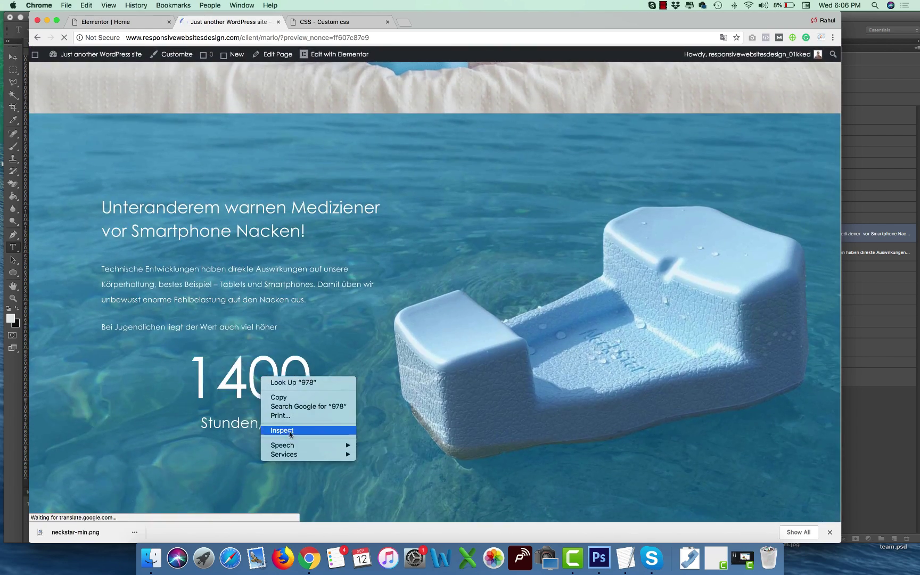
pyautogui.click(283, 430)
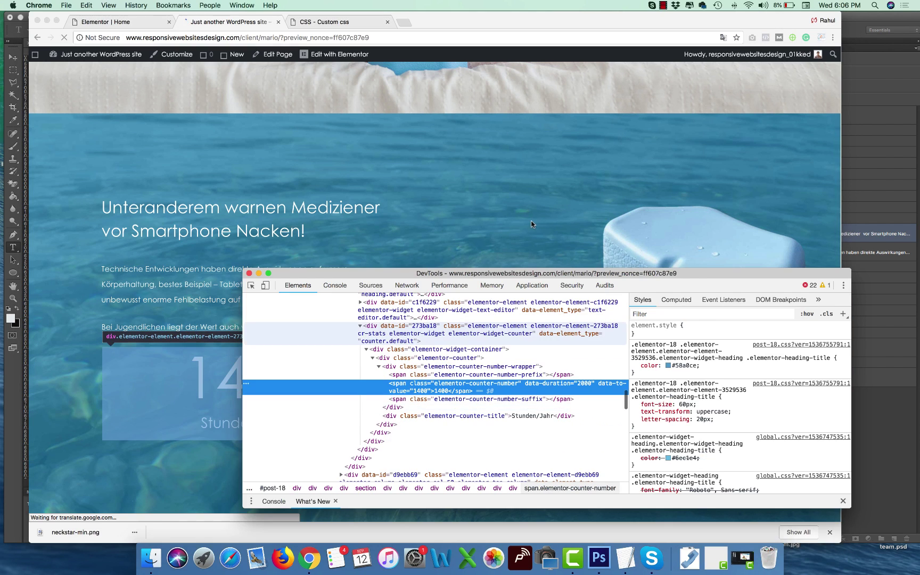
pyautogui.click(497, 350)
pyautogui.press('Down')
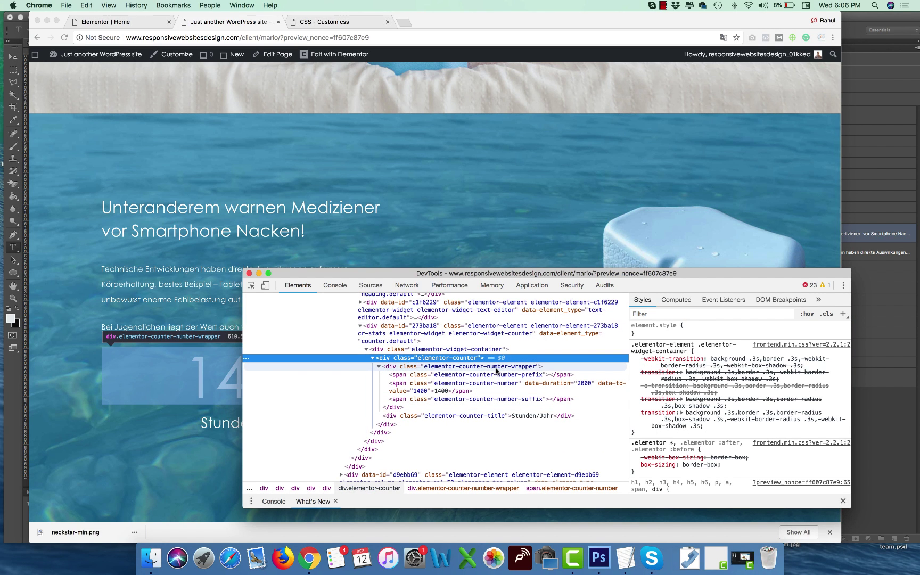
# Try aligning the counter with an inline text-align: left on its elementor-counter container in the developer tools.
pyautogui.moveTo(623, 270); pyautogui.dragTo(649, 244)
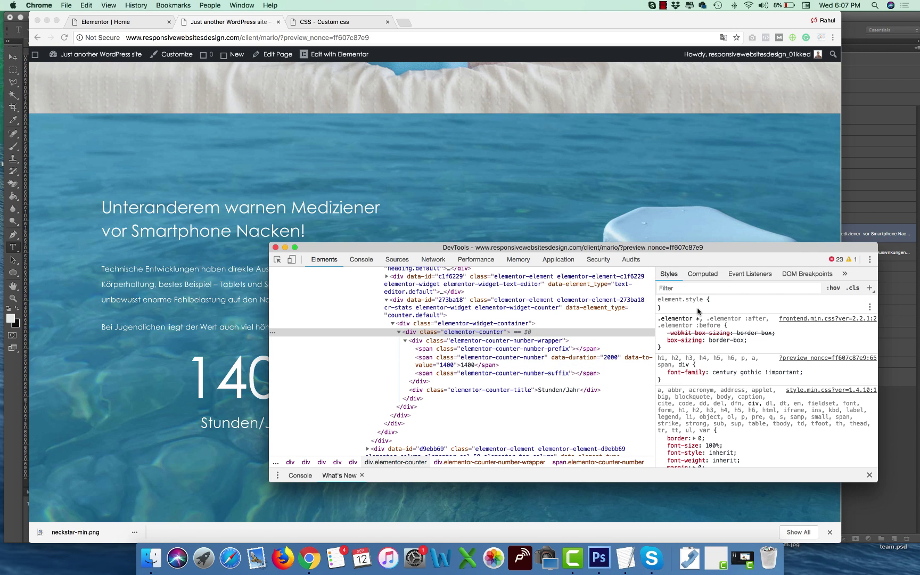
pyautogui.click(698, 308)
pyautogui.write('text-ali')
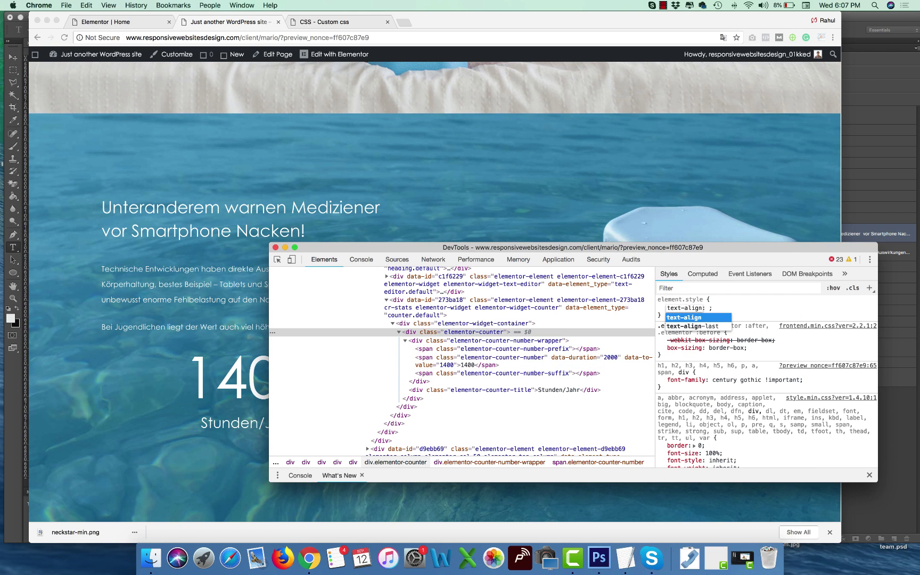
pyautogui.press('Tab')
pyautogui.write('left')
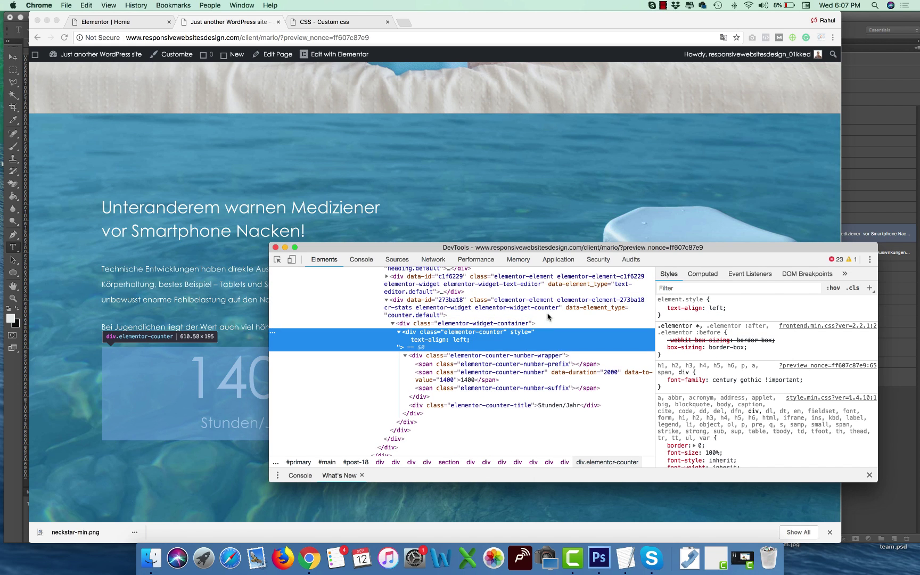
# Add display: none to the .elementor-counter-number-prefix rule that has text-align: right, and copy the whole rule.
pyautogui.click(597, 313)
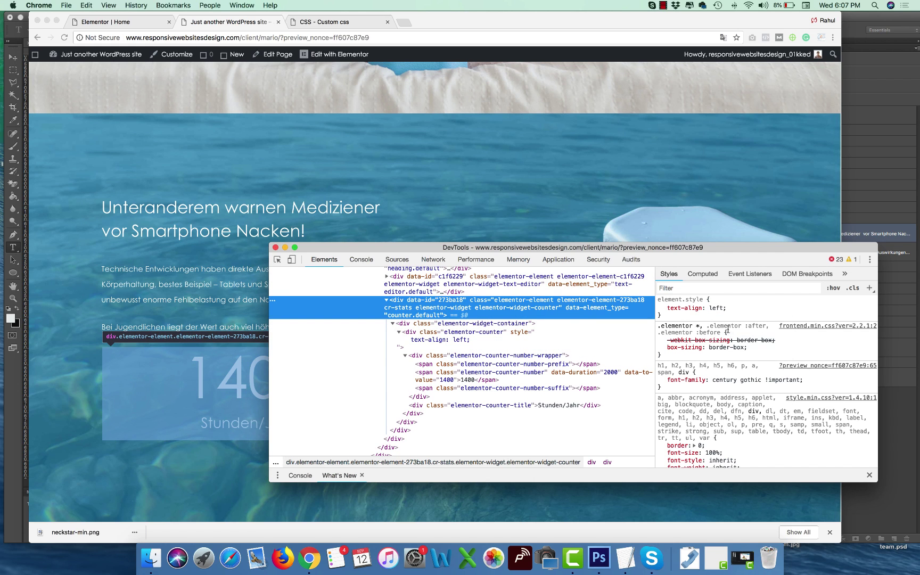
pyautogui.click(527, 324)
pyautogui.click(529, 364)
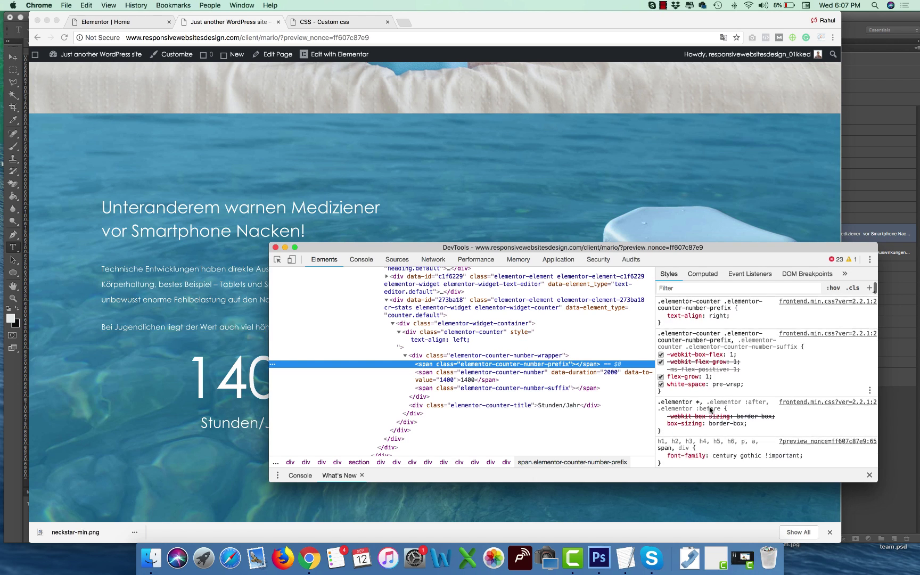
pyautogui.scroll(-2, 718, 328)
pyautogui.click(746, 336)
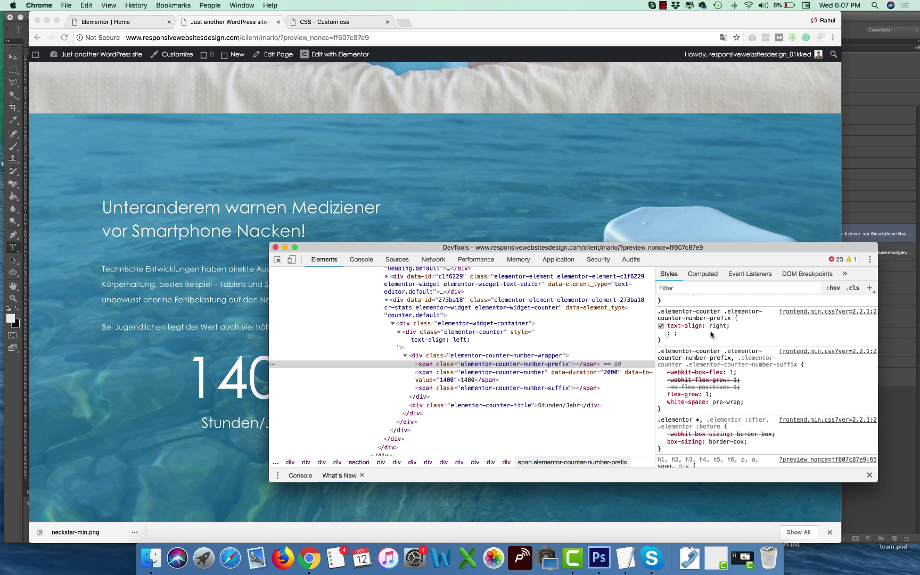
pyautogui.write('dis')
pyautogui.press('Tab')
pyautogui.write('none')
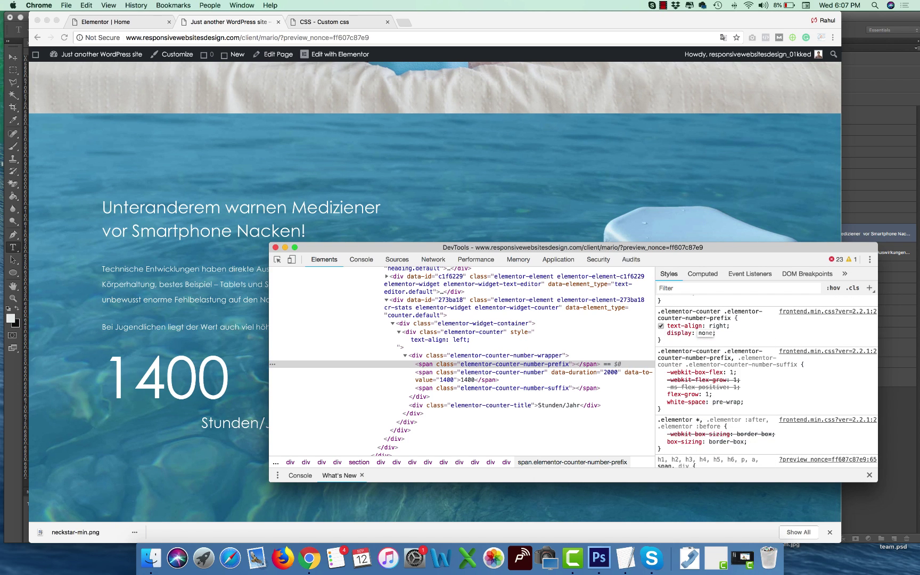
pyautogui.press('Return')
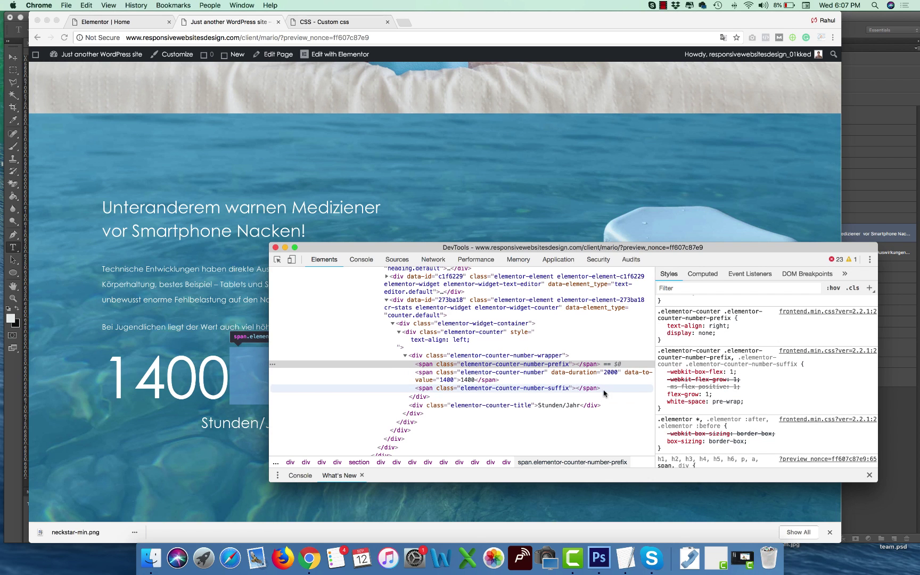
pyautogui.click(660, 311)
pyautogui.click(734, 345)
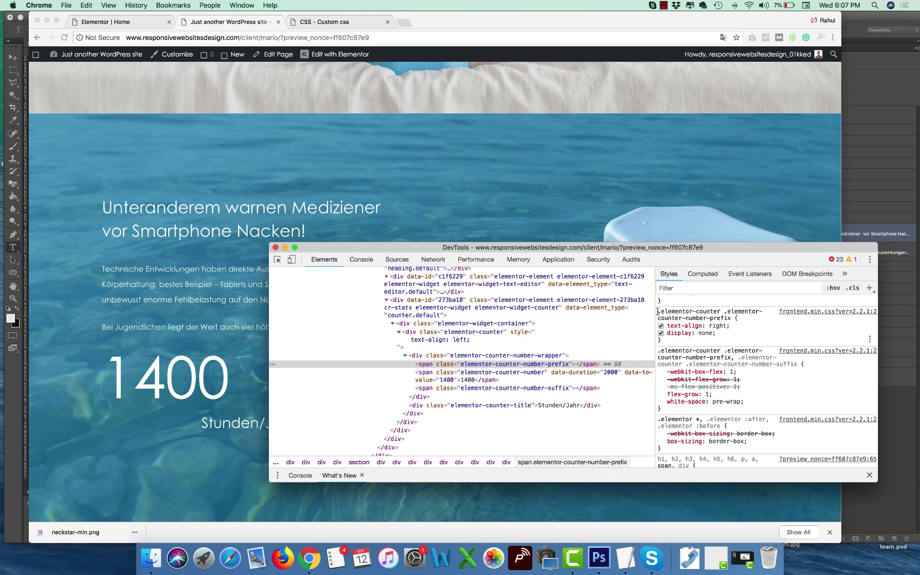
pyautogui.moveTo(658, 312); pyautogui.dragTo(666, 341)
pyautogui.press('super+c')
pyautogui.click(122, 22)
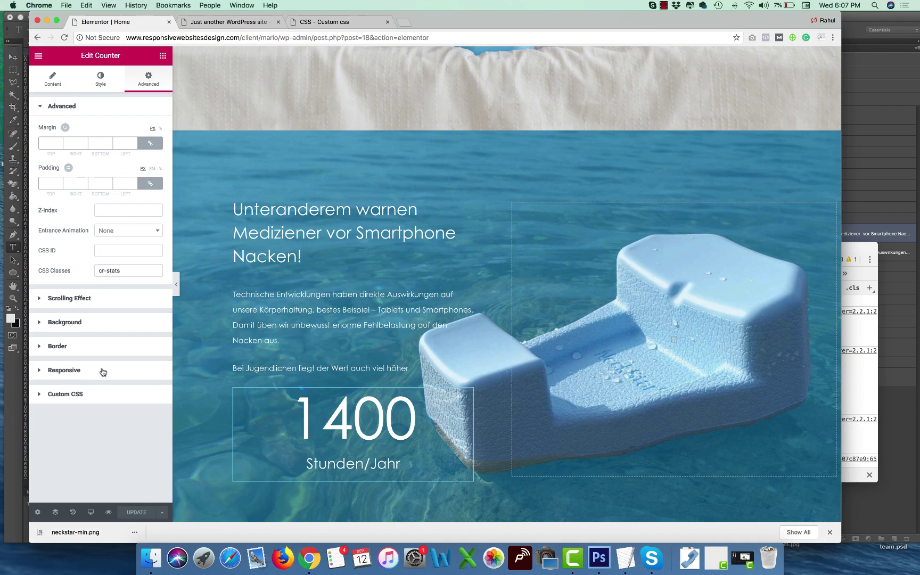
pyautogui.click(38, 395)
pyautogui.click(99, 275)
pyautogui.press('super+v')
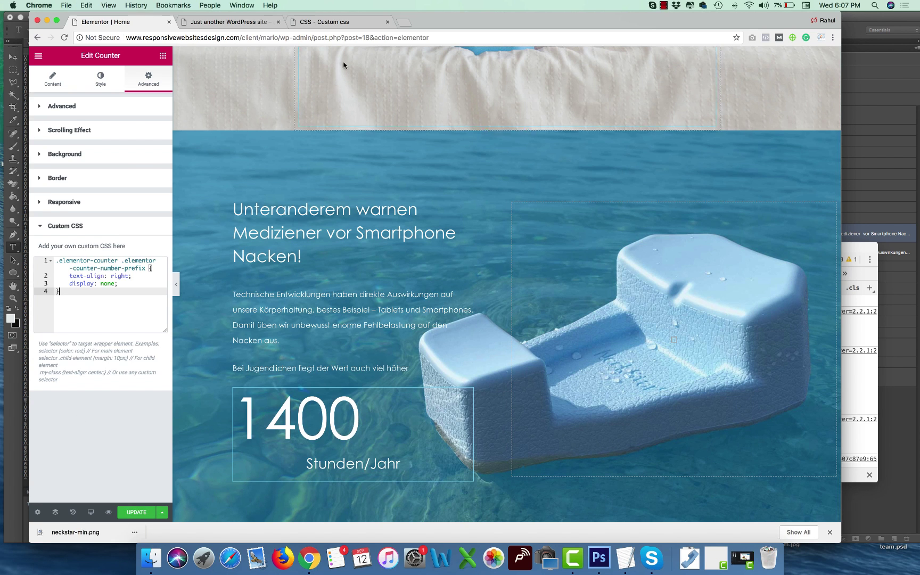
pyautogui.press('super+z')
# Append the copied number-prefix rule to the end of the site's Custom css code and remove its text-align declaration.
pyautogui.click(325, 22)
pyautogui.scroll(-2, 206, 392)
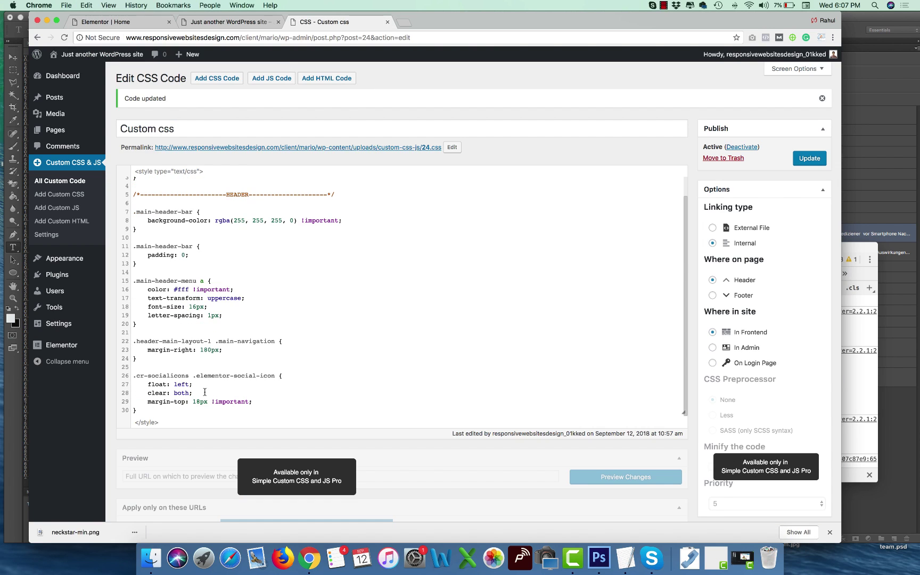
pyautogui.click(160, 412)
pyautogui.press('Return')
pyautogui.press('Return')
pyautogui.press('super+v')
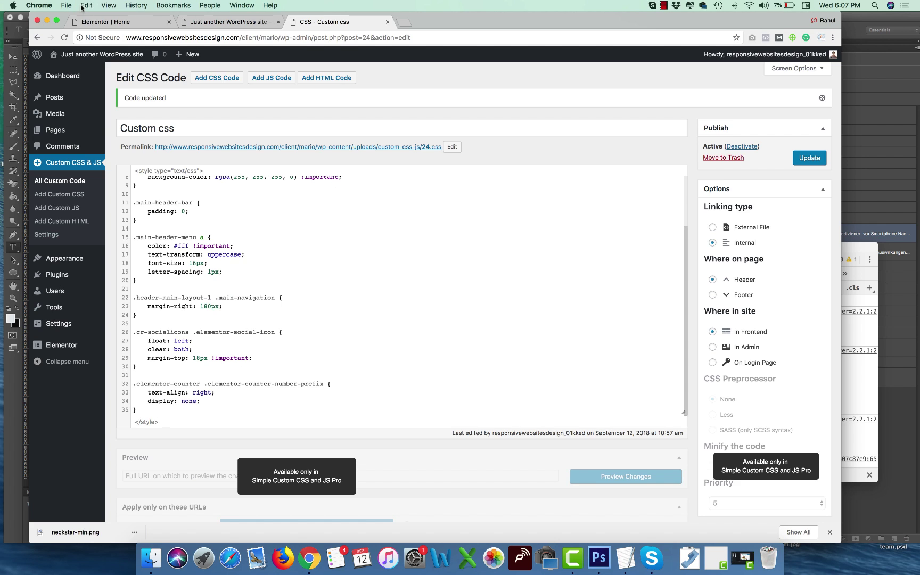
pyautogui.scroll(-1, 222, 379)
pyautogui.moveTo(222, 379); pyautogui.dragTo(126, 379)
pyautogui.press('BackSpace')
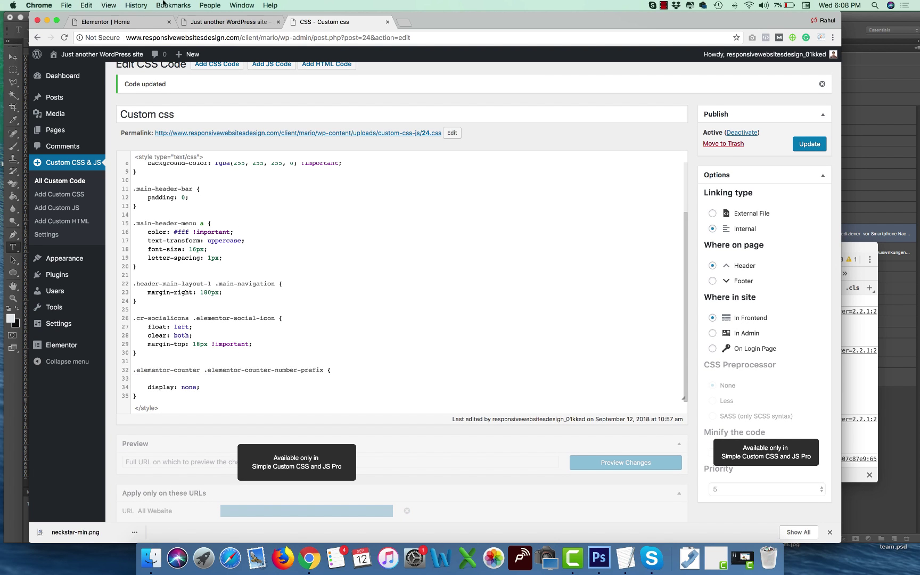
# Replace .elementor-counter in the prefix rule's selector with the counter widget's cr-stats class and remove the rule's empty line.
pyautogui.click(144, 22)
pyautogui.click(86, 107)
pyautogui.moveTo(132, 270); pyautogui.dragTo(49, 262)
pyautogui.press('super+c')
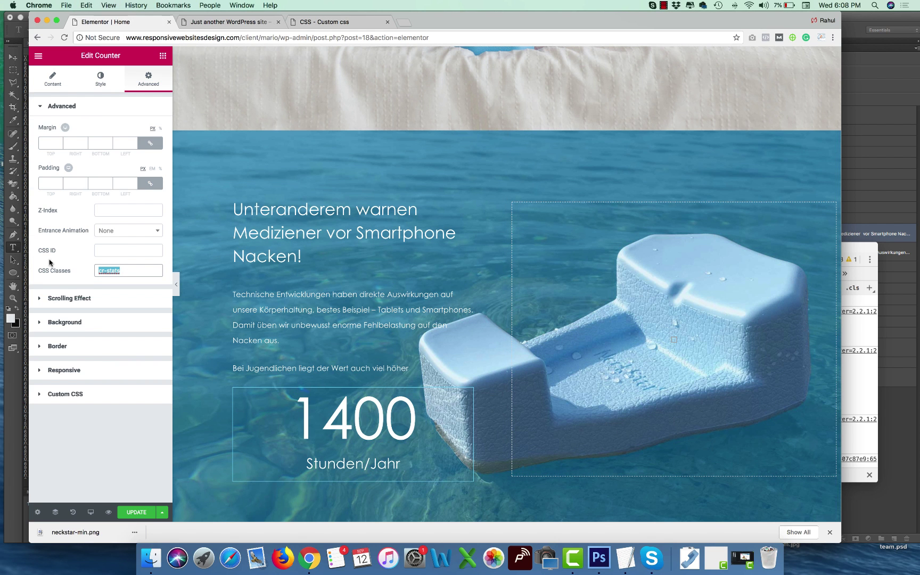
pyautogui.click(229, 22)
pyautogui.click(325, 21)
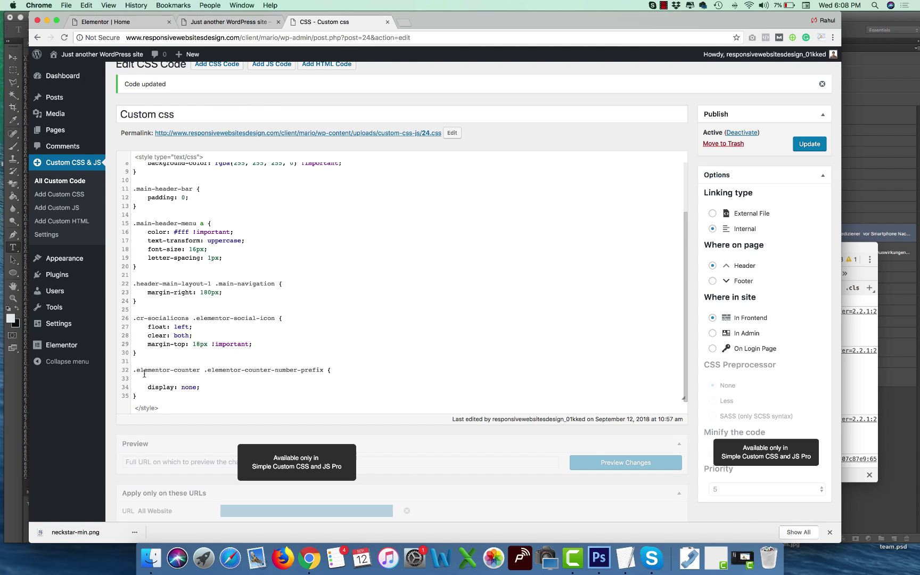
pyautogui.moveTo(133, 370); pyautogui.dragTo(202, 371)
pyautogui.write('.')
pyautogui.press('super+v')
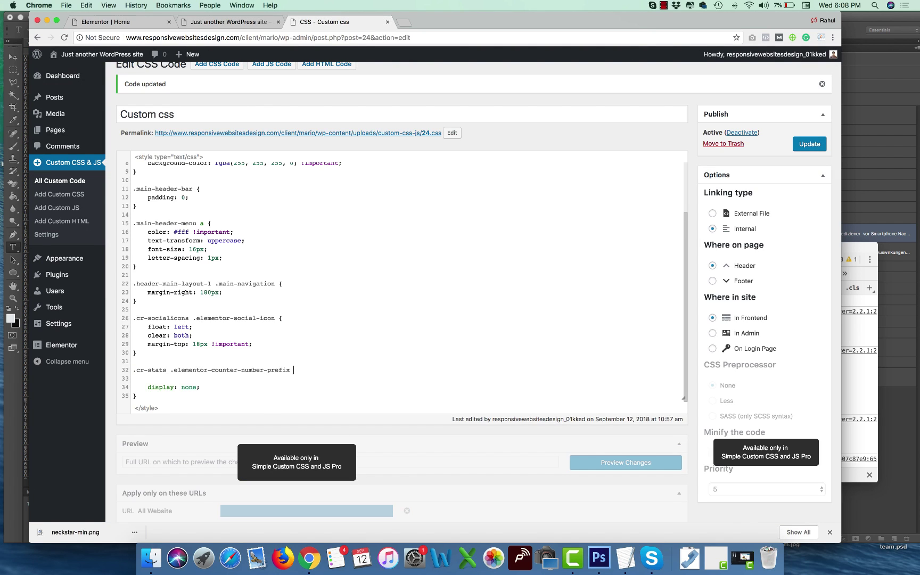
pyautogui.press('Delete')
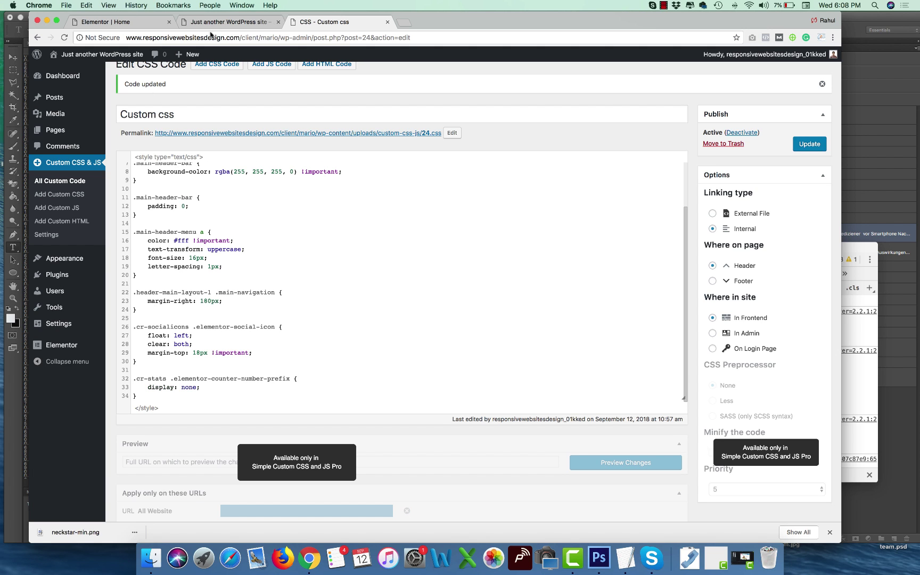
# Inspect the Stunden/Jahr title on the preview page, set its rule's text-align to left and copy the selector with that declaration.
pyautogui.click(214, 26)
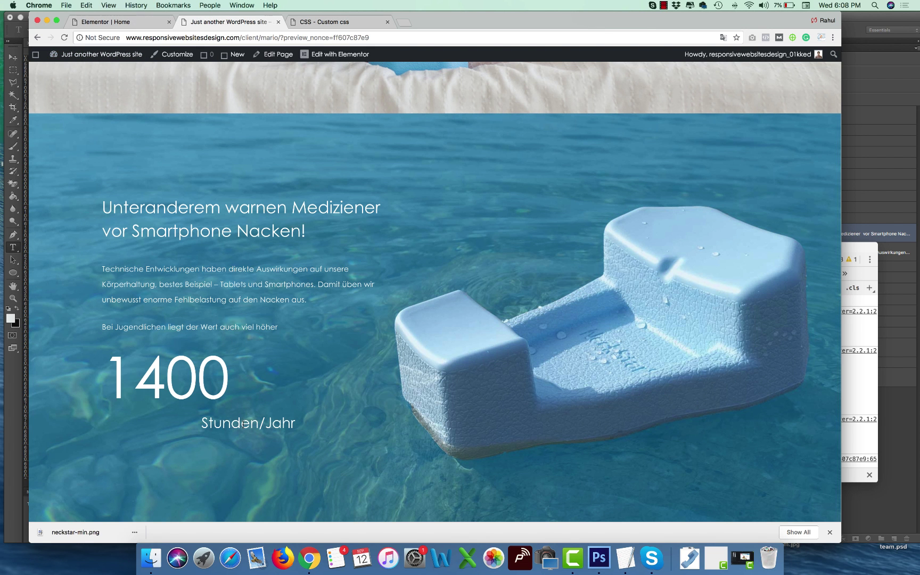
pyautogui.rightClick(245, 424)
pyautogui.click(272, 478)
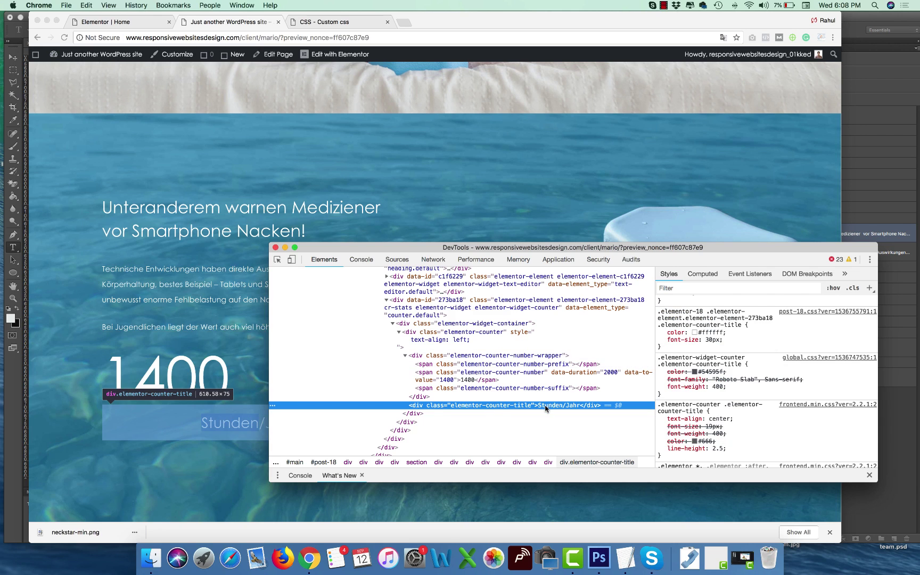
pyautogui.click(716, 419)
pyautogui.write('left')
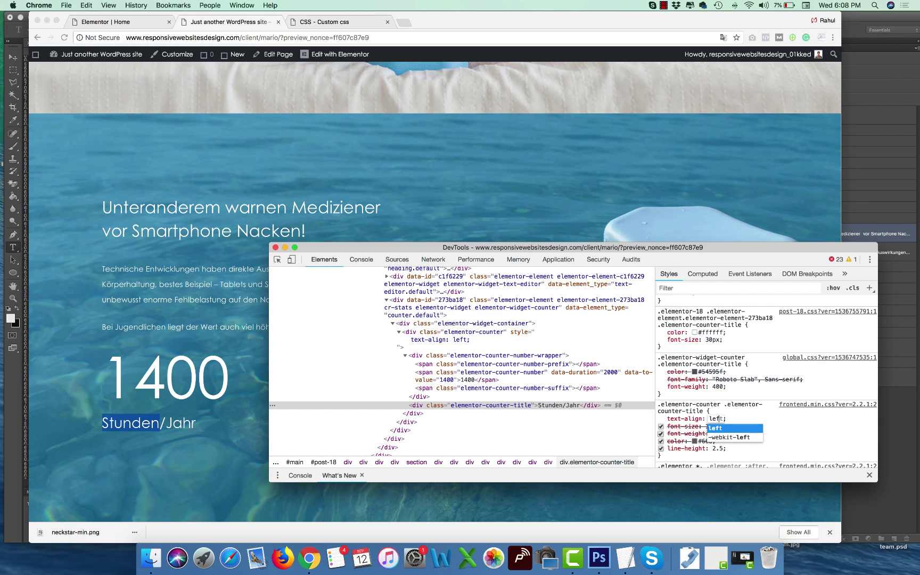
pyautogui.moveTo(711, 412); pyautogui.dragTo(729, 421)
pyautogui.press('super+c')
# Paste the .elementor-counter-title rule with text-align: left at the end of the Custom css code, separated by an empty line.
pyautogui.click(323, 22)
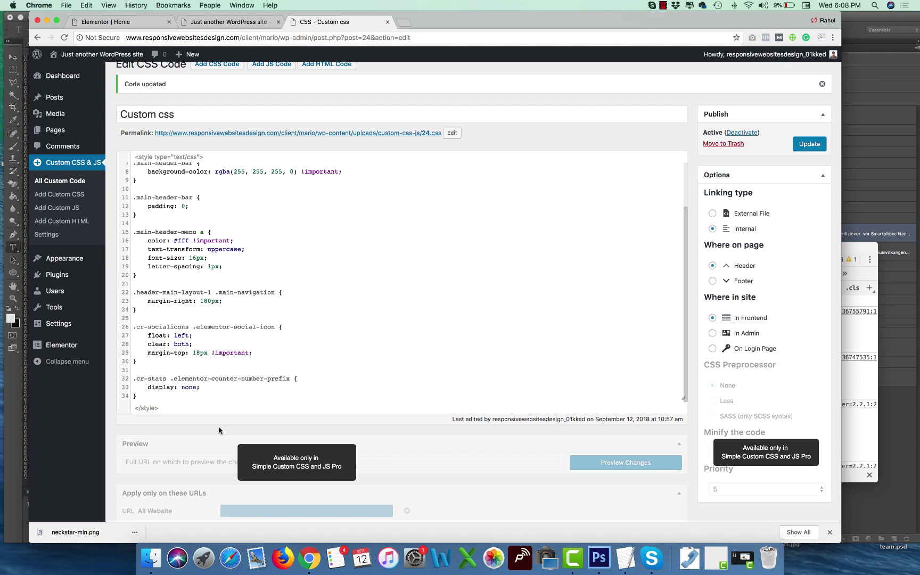
pyautogui.click(202, 398)
pyautogui.press('Return')
pyautogui.press('super+v')
pyautogui.press('Return')
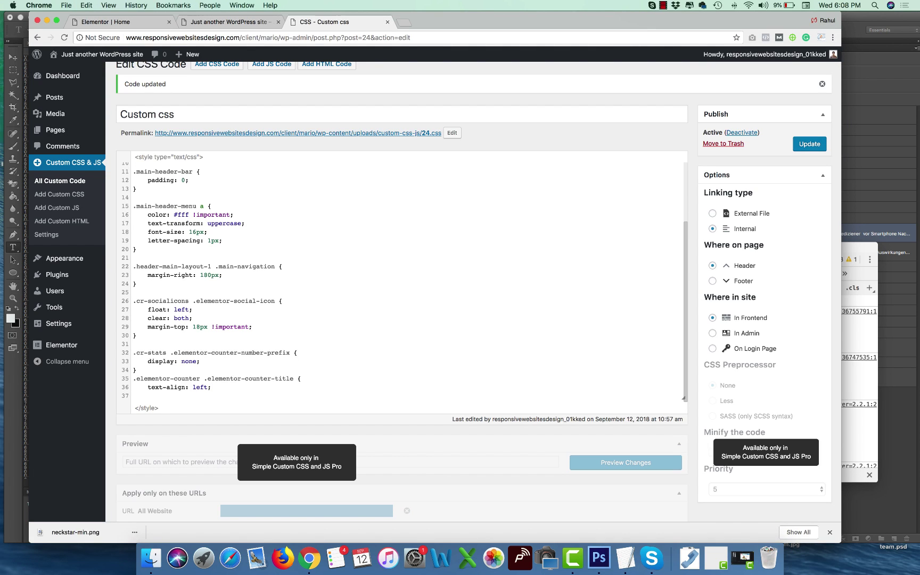
pyautogui.press('Return')
pyautogui.press('Return')
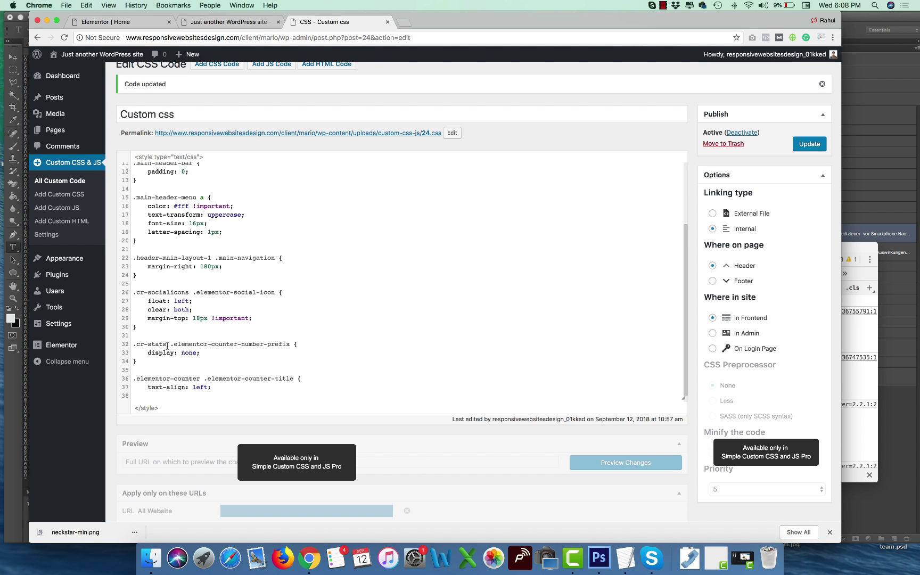
# Replace .elementor-counter in the title rule's selector with .cr-stats and update the Custom css code.
pyautogui.moveTo(166, 344); pyautogui.dragTo(124, 347)
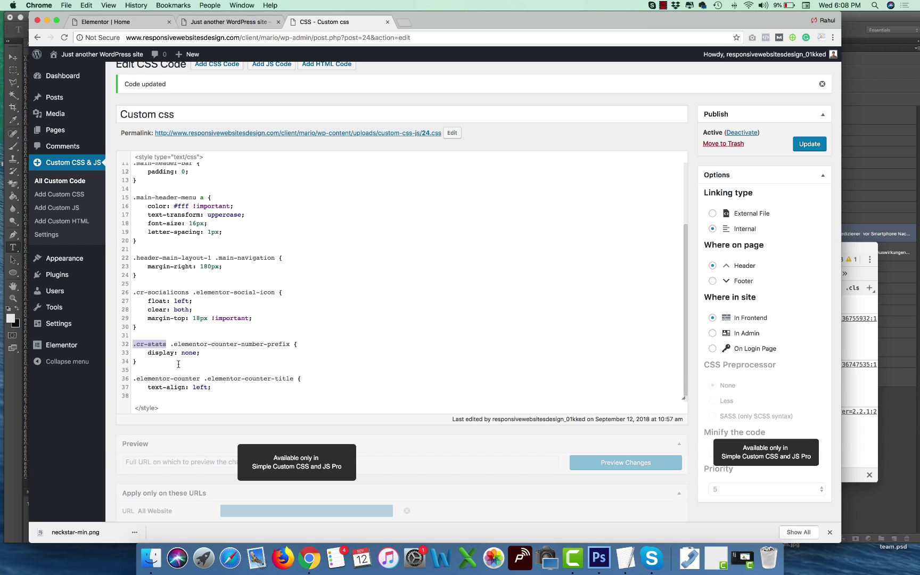
pyautogui.moveTo(202, 381); pyautogui.dragTo(132, 379)
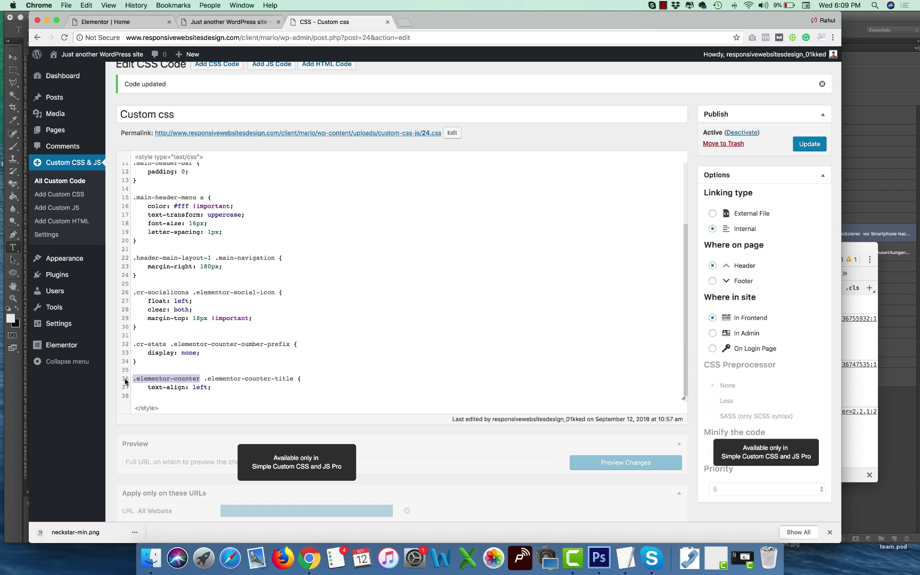
pyautogui.hotkey('ctrl', 'v')
pyautogui.click(799, 144)
# Reload the preview page in its original language and inspect the counter's 1400 number in the water section.
pyautogui.press('super+alt+Left')
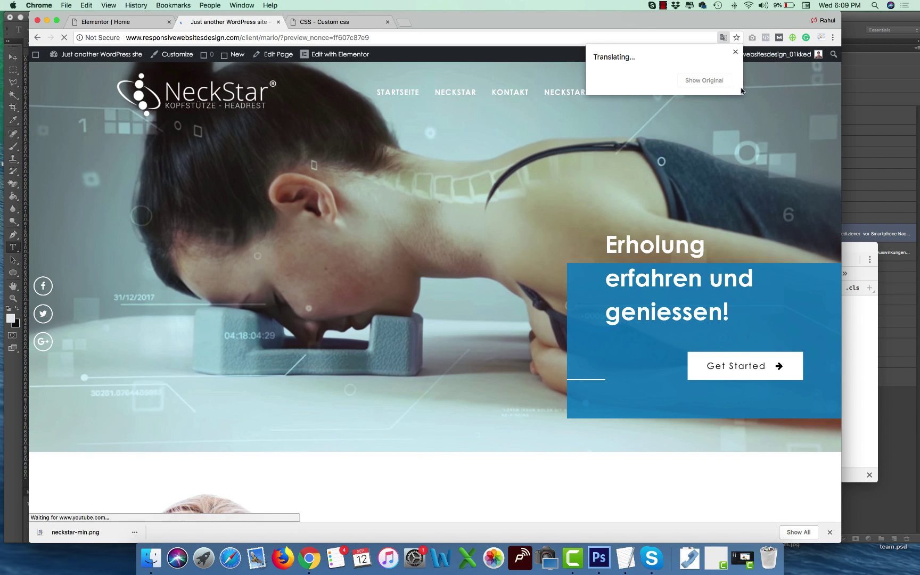
pyautogui.click(667, 80)
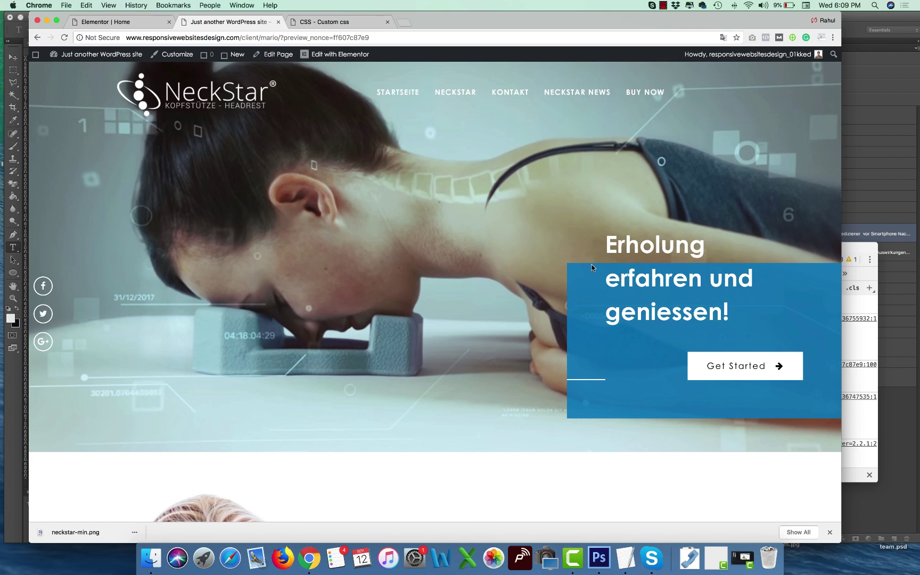
pyautogui.scroll(-20, 592, 268)
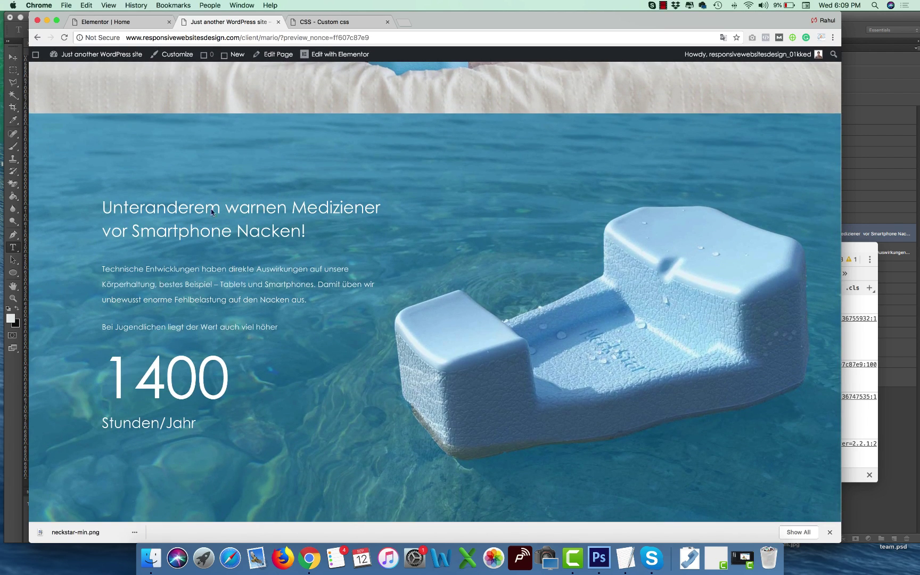
pyautogui.rightClick(186, 373)
pyautogui.click(184, 430)
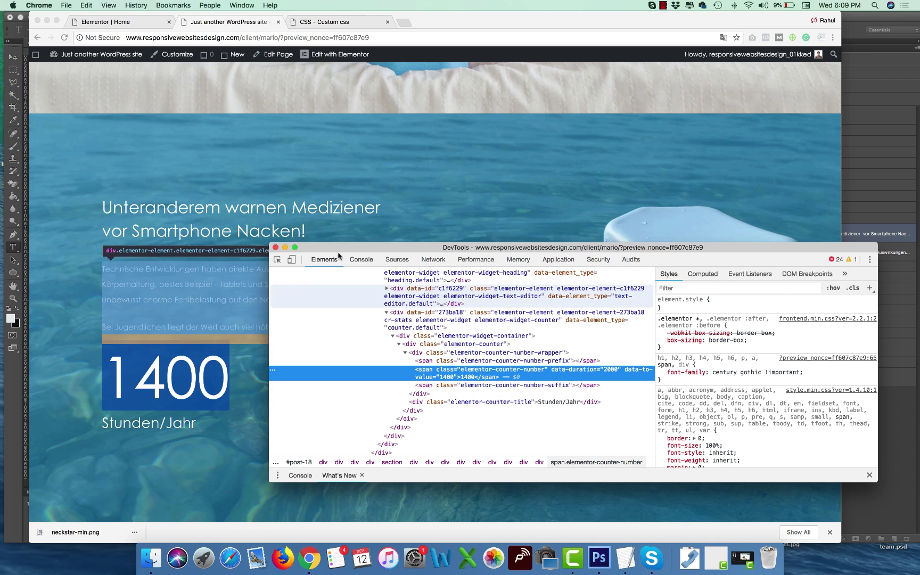
# Inspect the Stunden/Jahr title below the 1400 counter on the preview page.
pyautogui.rightClick(162, 422)
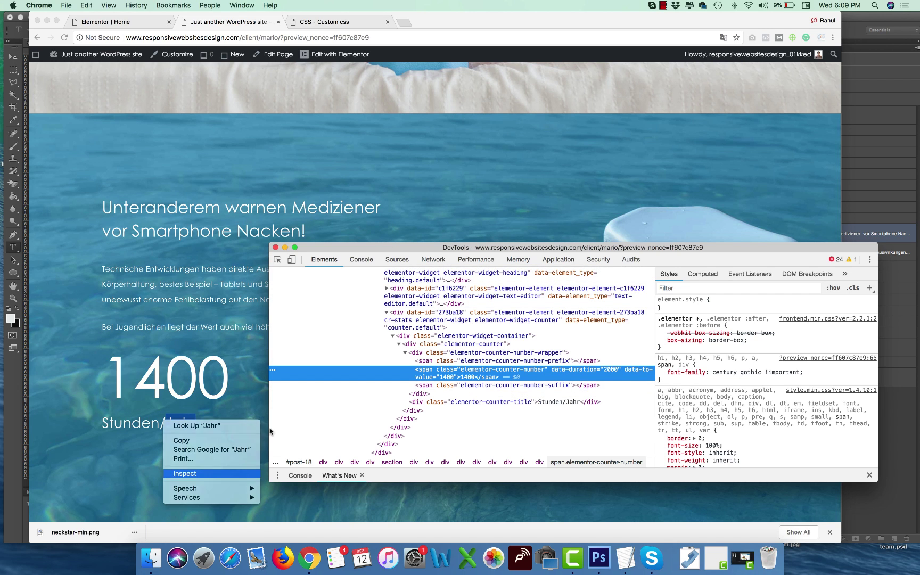
pyautogui.click(186, 473)
pyautogui.click(740, 352)
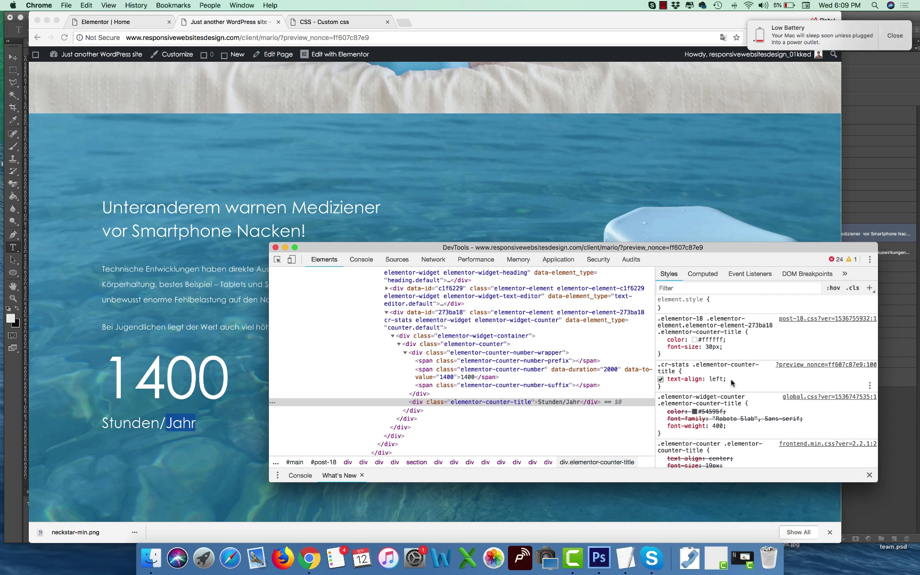
pyautogui.write('margin')
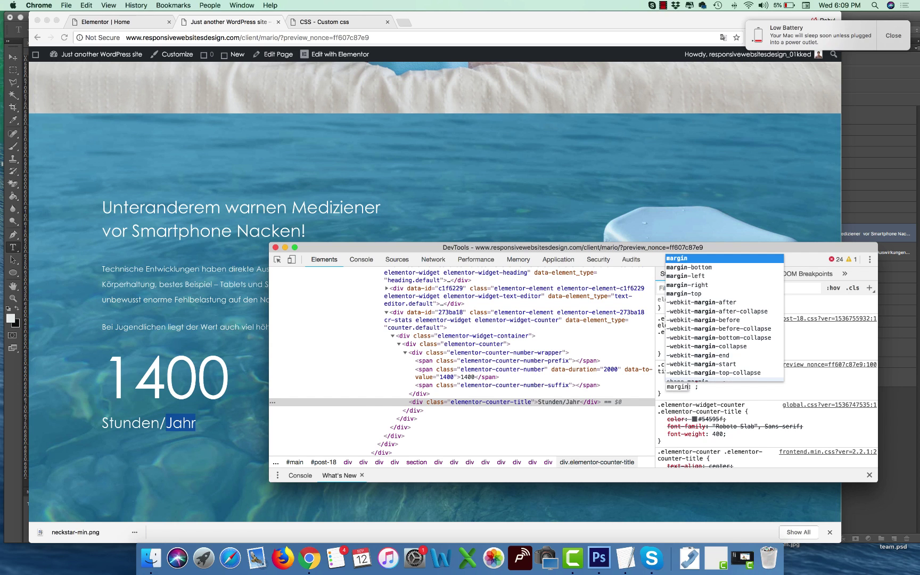
pyautogui.press('Tab')
pyautogui.press('Tab')
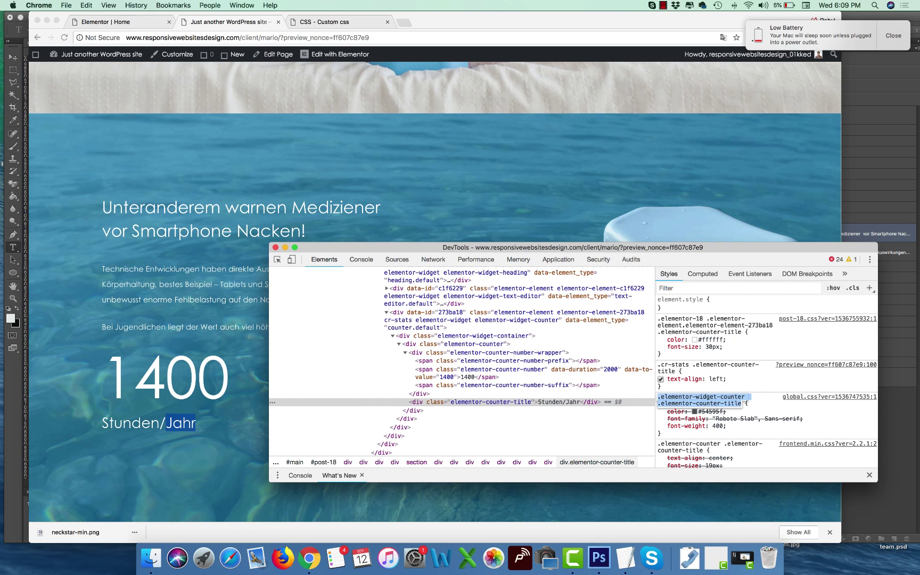
# Add margin-left: 25px to the title's .cr-stats .elementor-counter-title rule in the inspected styles.
pyautogui.click(734, 380)
pyautogui.click(734, 385)
pyautogui.write('margin-l')
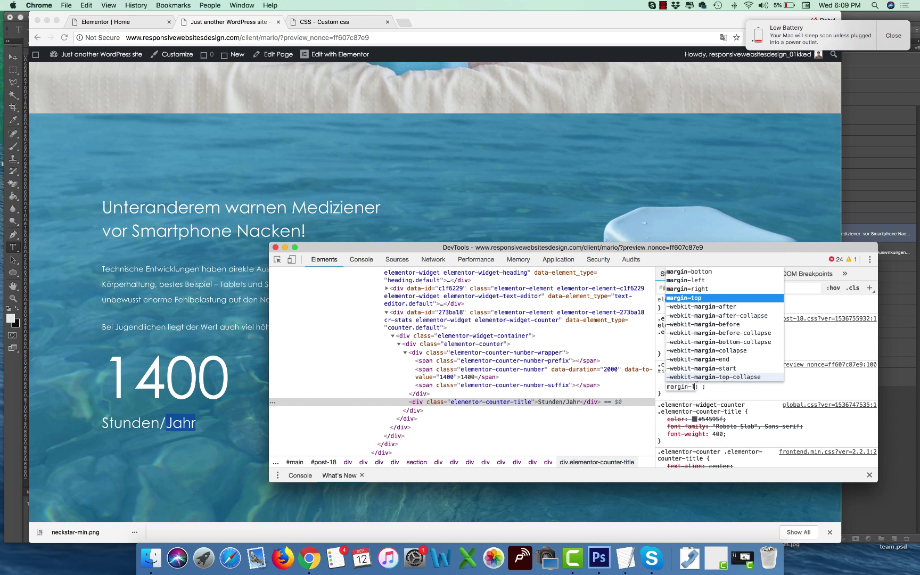
pyautogui.write('eft')
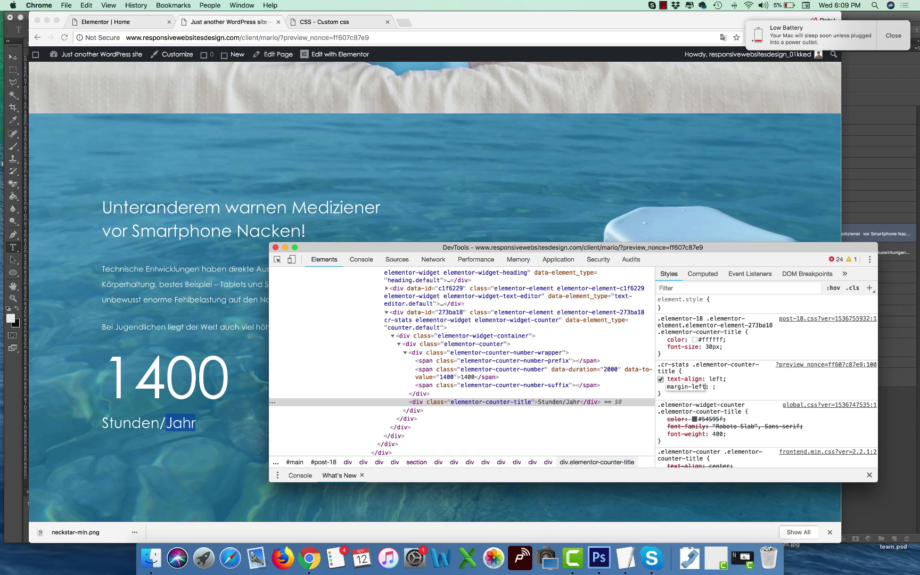
pyautogui.write(':10px')
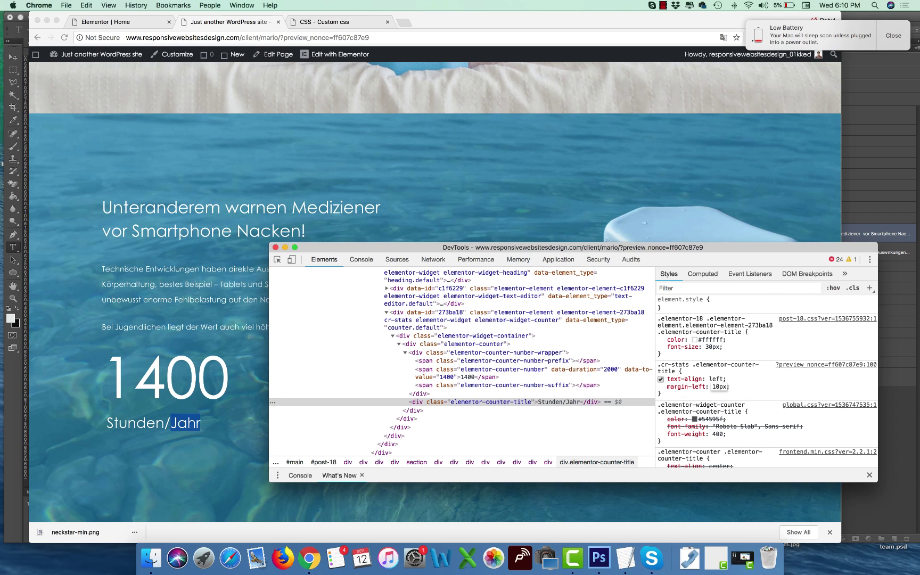
pyautogui.press('Up')
pyautogui.press('Up')
pyautogui.press('Up')
pyautogui.press('Up')
pyautogui.press('Up')
pyautogui.press('Up')
pyautogui.press('Up')
pyautogui.press('Up')
pyautogui.press('Up')
pyautogui.press('Up')
pyautogui.press('Up')
pyautogui.press('Up')
pyautogui.press('Up')
pyautogui.press('Up')
pyautogui.press('Up')
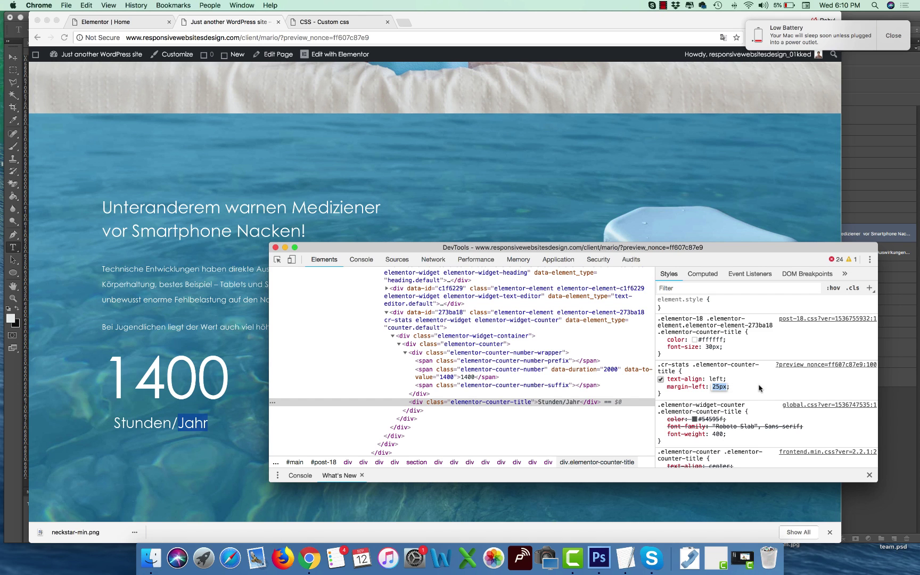
pyautogui.click(760, 389)
# Copy the edited title rule with margin-left: 25px over its existing version in the Custom css code, update it and return to the preview.
pyautogui.moveTo(658, 365); pyautogui.dragTo(664, 394)
pyautogui.click(305, 22)
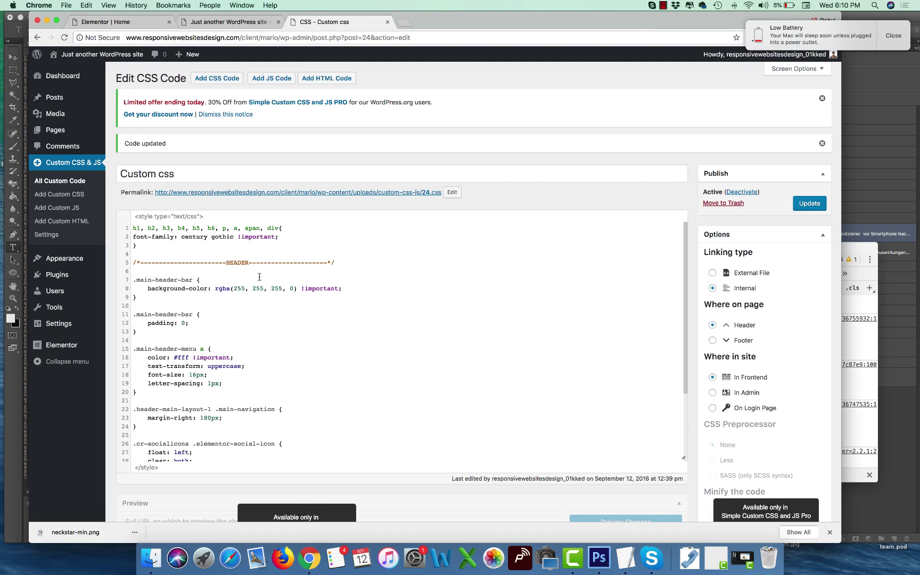
pyautogui.scroll(-4, 259, 277)
pyautogui.moveTo(134, 431); pyautogui.dragTo(151, 463)
pyautogui.press('super+v')
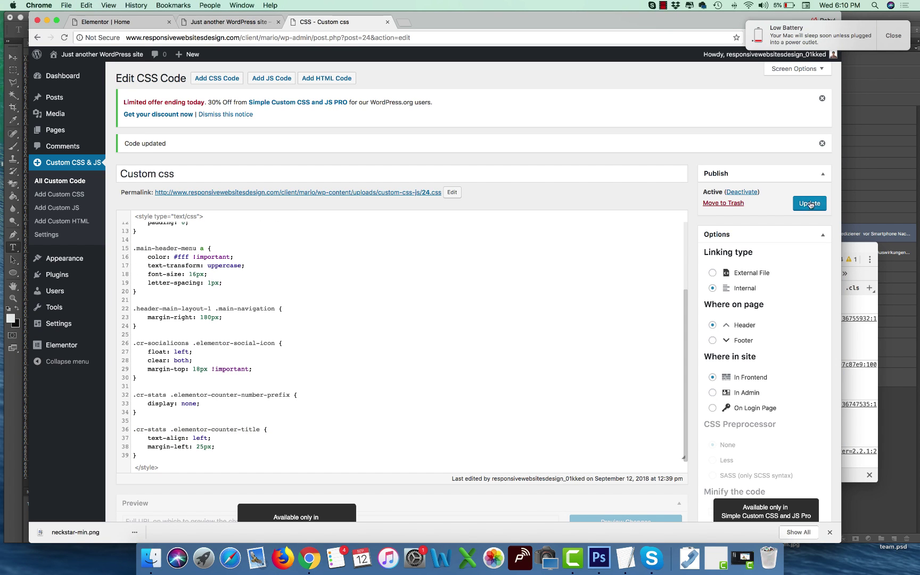
pyautogui.click(810, 204)
pyautogui.click(204, 22)
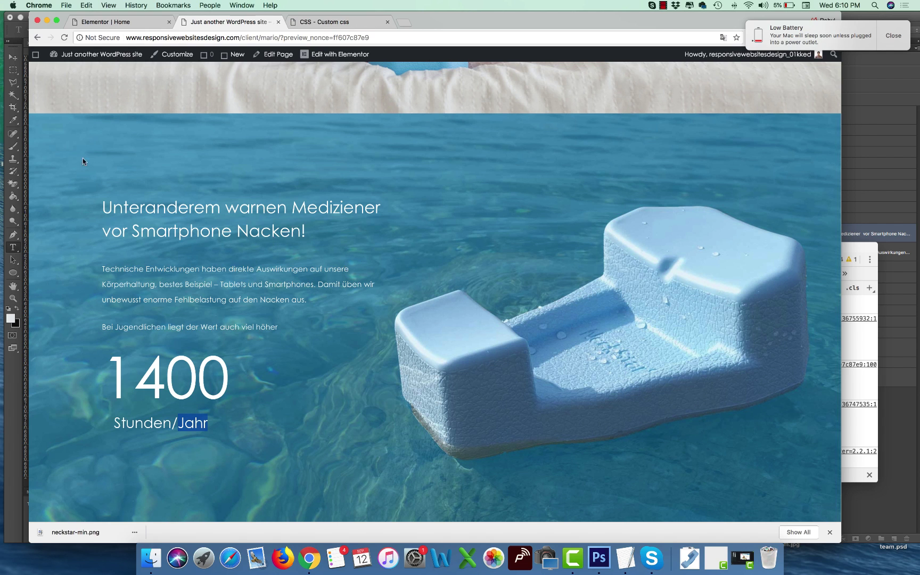
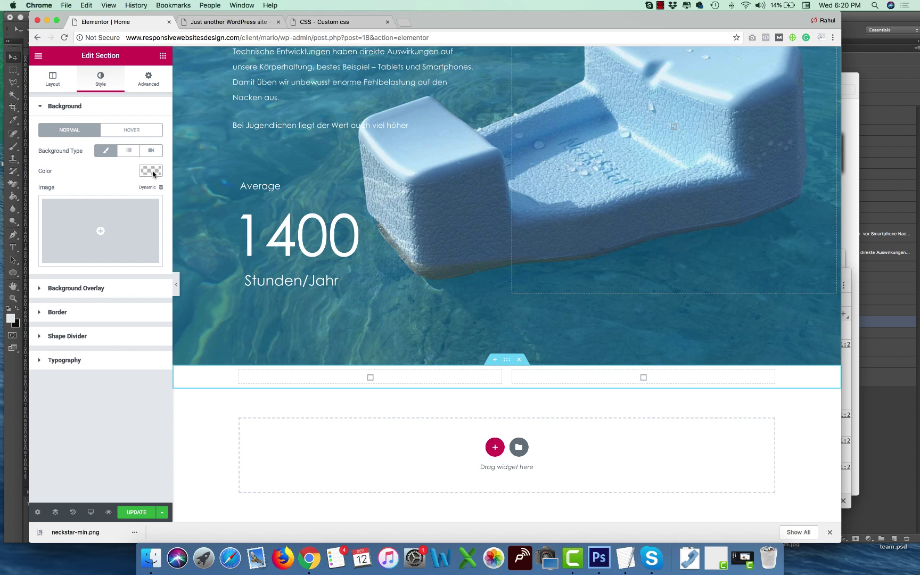
# Upload spine.jpg from the elements folder and insert it as the new two-column section's background image.
pyautogui.click(101, 229)
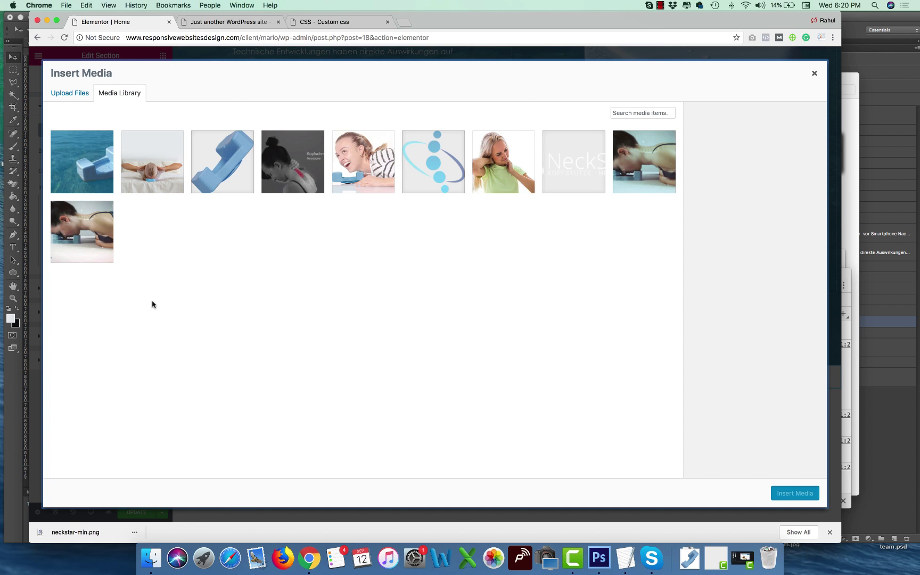
pyautogui.click(151, 557)
pyautogui.moveTo(692, 416); pyautogui.dragTo(181, 299)
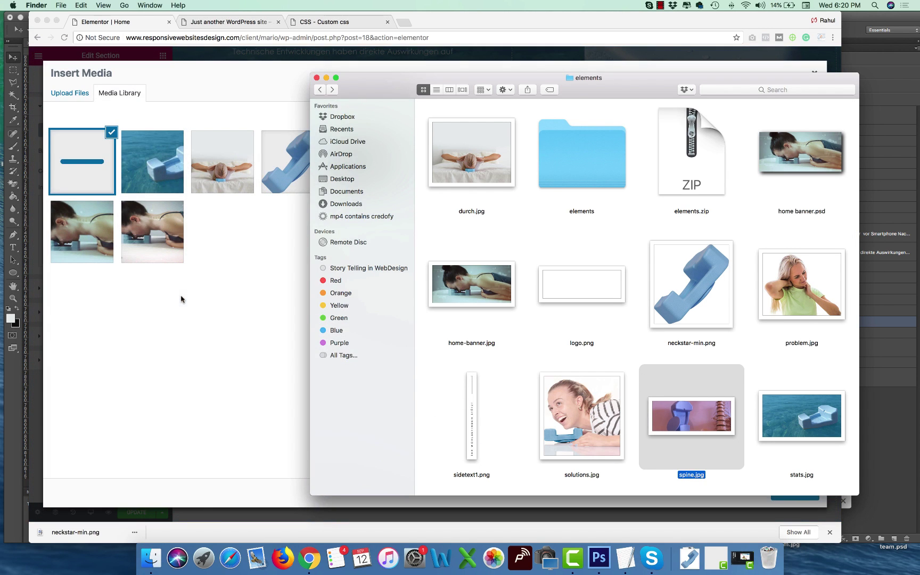
pyautogui.click(242, 300)
pyautogui.click(787, 496)
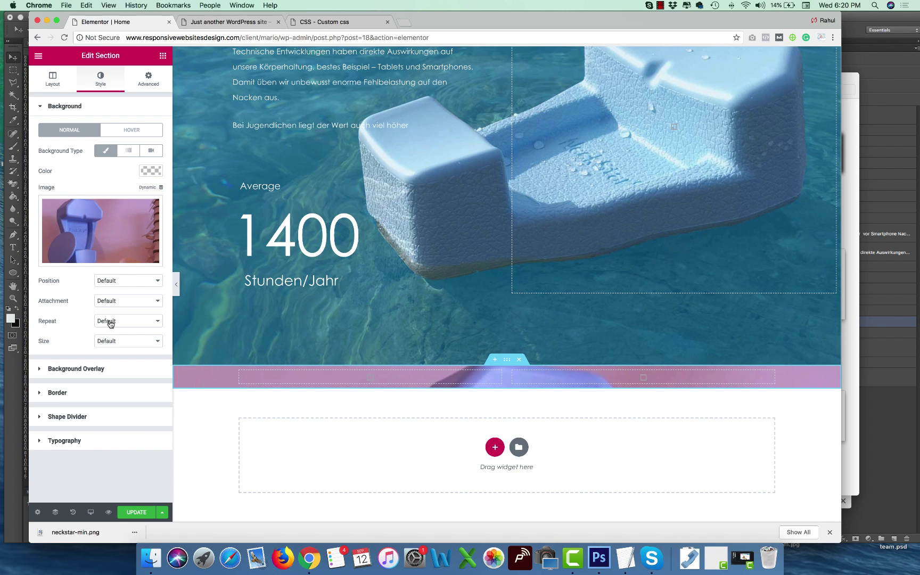
# Set the section background's position to Center Center, repeat to No-repeat and size to Cover.
pyautogui.click(138, 282)
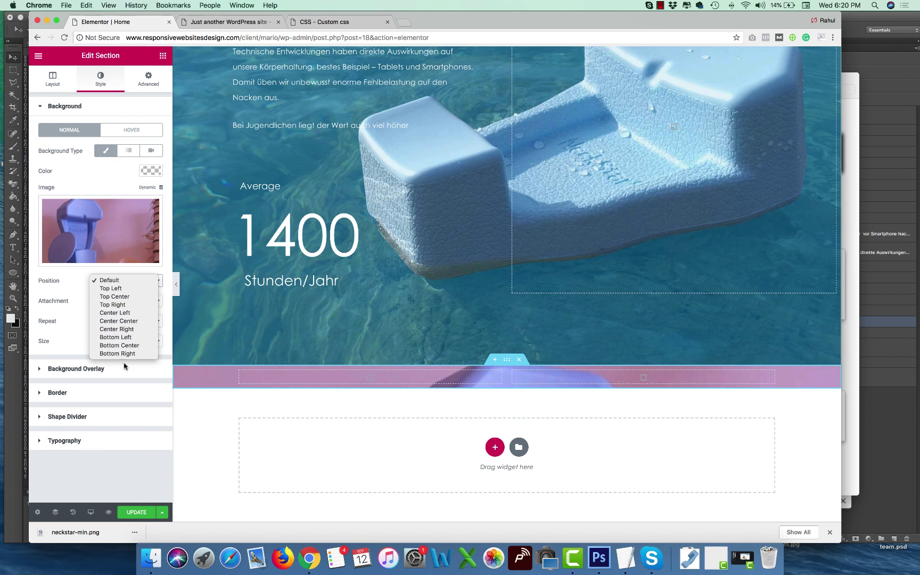
pyautogui.click(123, 321)
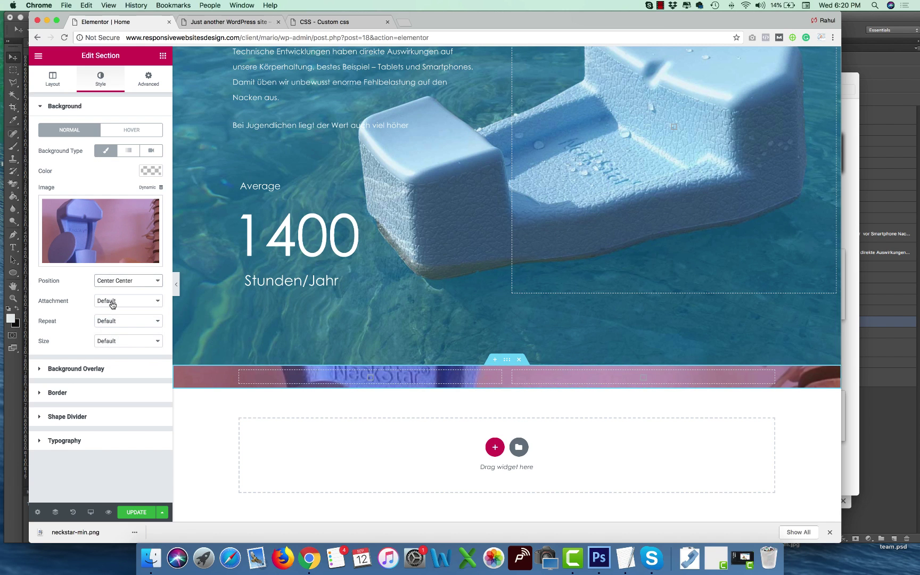
pyautogui.click(114, 322)
pyautogui.click(115, 330)
pyautogui.click(111, 341)
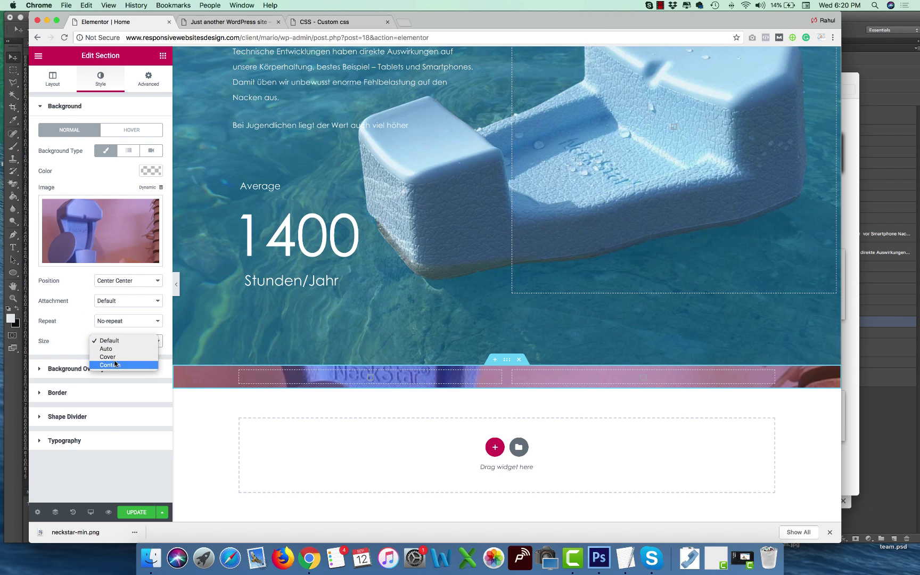
pyautogui.click(110, 355)
# Set the section's height to Min Height and compare it with the Photoshop design.
pyautogui.click(53, 79)
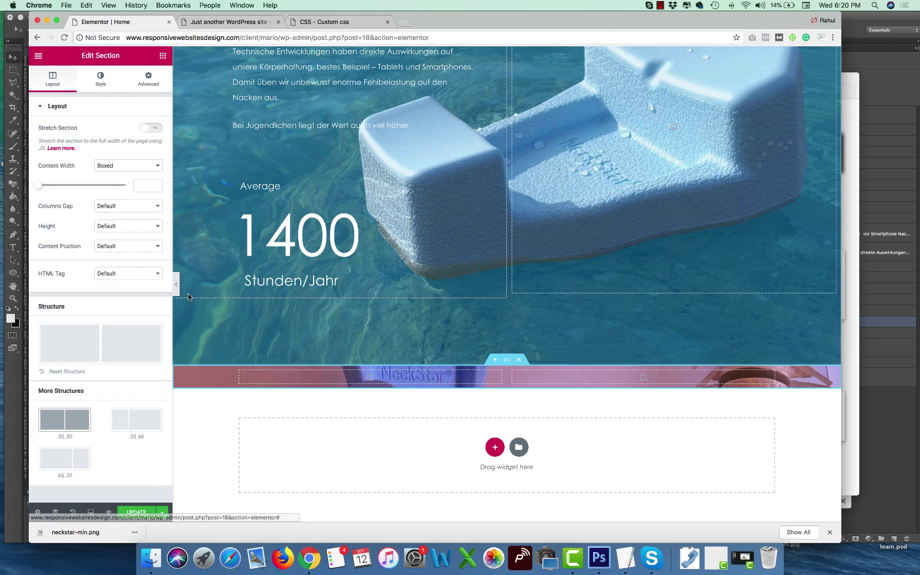
pyautogui.click(110, 226)
pyautogui.click(110, 243)
pyautogui.scroll(-5, 367, 370)
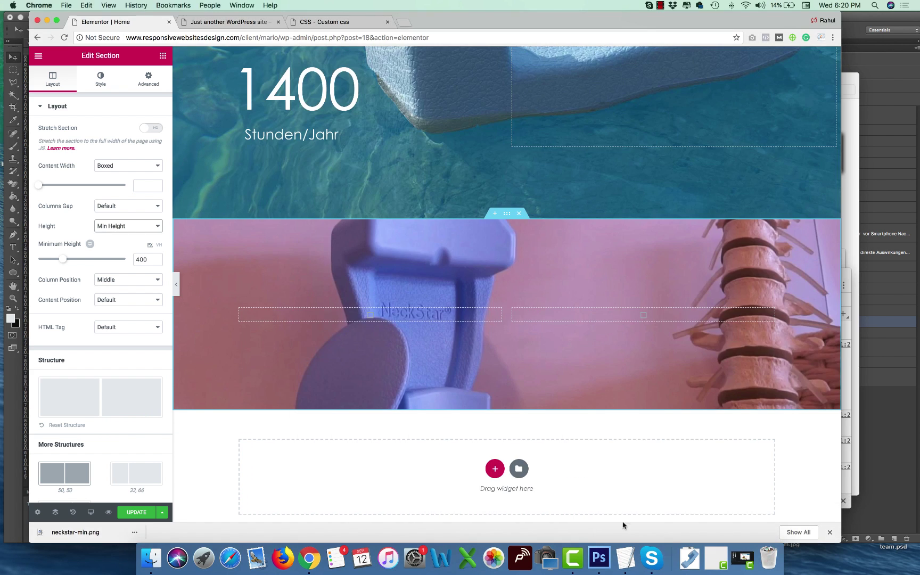
pyautogui.click(600, 558)
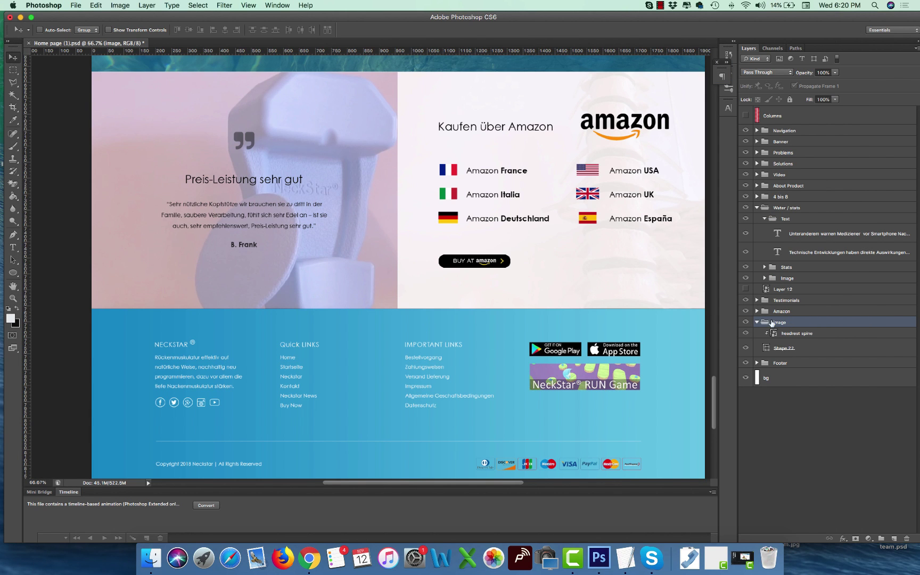
pyautogui.press('super+Tab')
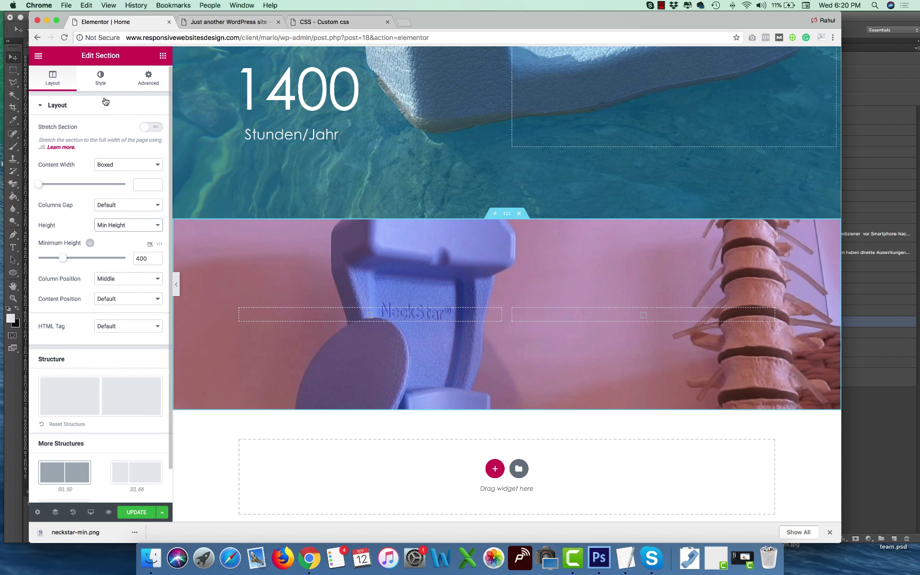
# Stretch the spine section and set its content width to Full Width.
pyautogui.click(151, 128)
pyautogui.click(128, 166)
pyautogui.click(112, 174)
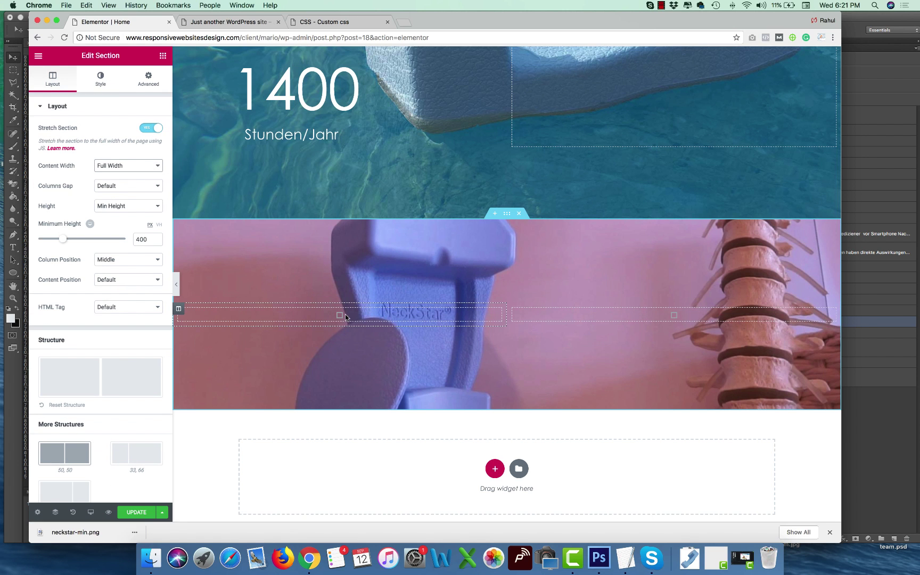
pyautogui.press('super+Tab')
pyautogui.press('super+Tab')
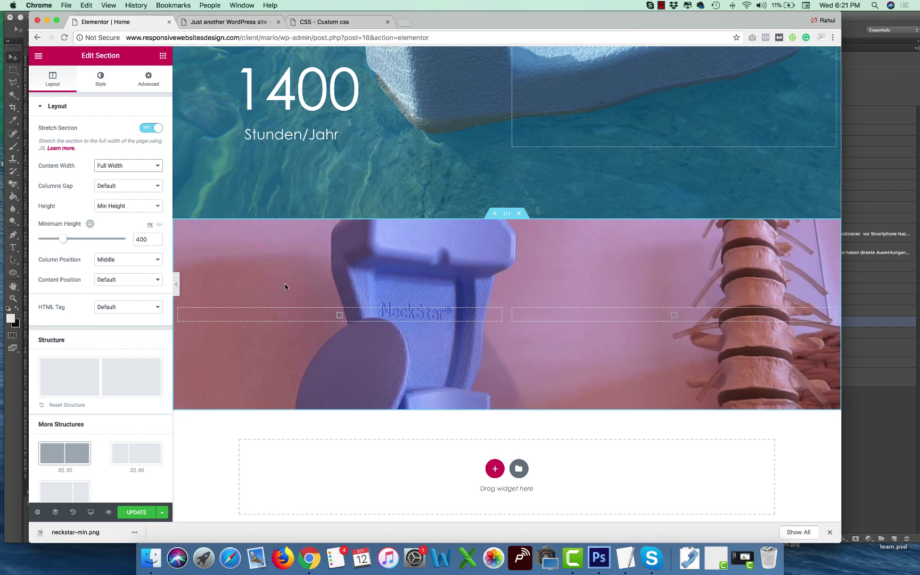
# Select the "Preis-Leistung sehr gut" heading text in the Photoshop design and check its character settings.
pyautogui.click(101, 80)
pyautogui.click(69, 84)
pyautogui.click(162, 56)
pyautogui.doubleClick(281, 179)
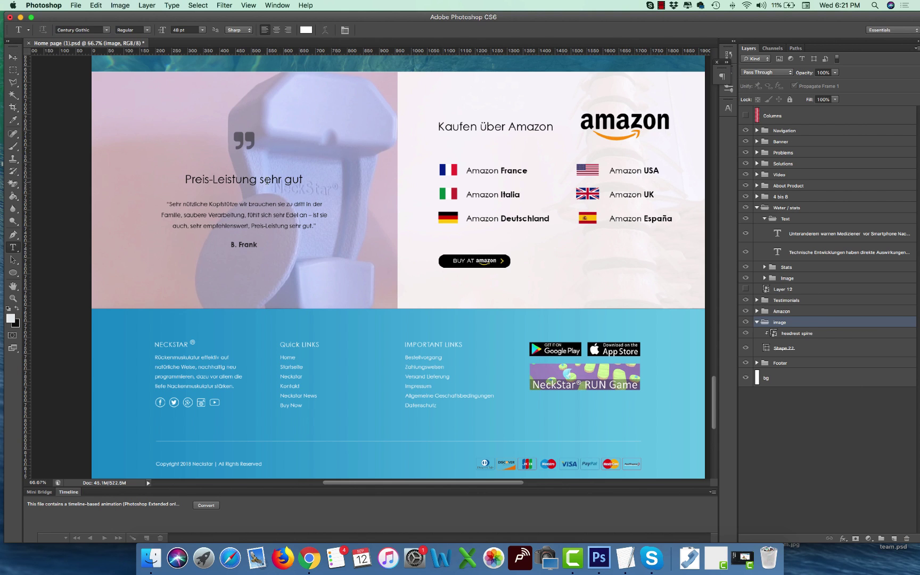
pyautogui.click(730, 110)
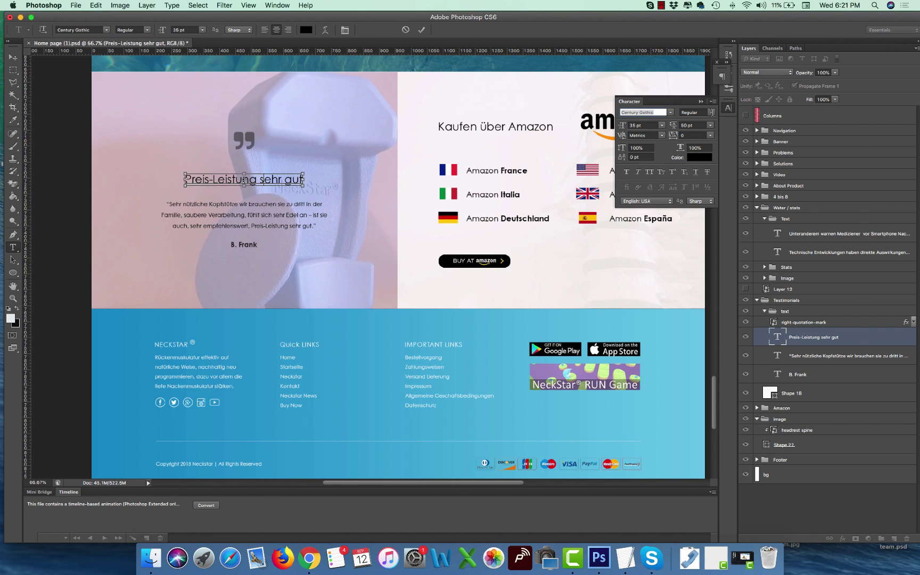
# Copy the "Durchschnittlich in 4 bis 8 Minuten" heading widget in Elementor and paste it into the spine section's first column.
pyautogui.press('super+Tab')
pyautogui.scroll(7, 206, 215)
pyautogui.scroll(-1, 400, 177)
pyautogui.scroll(15, 400, 177)
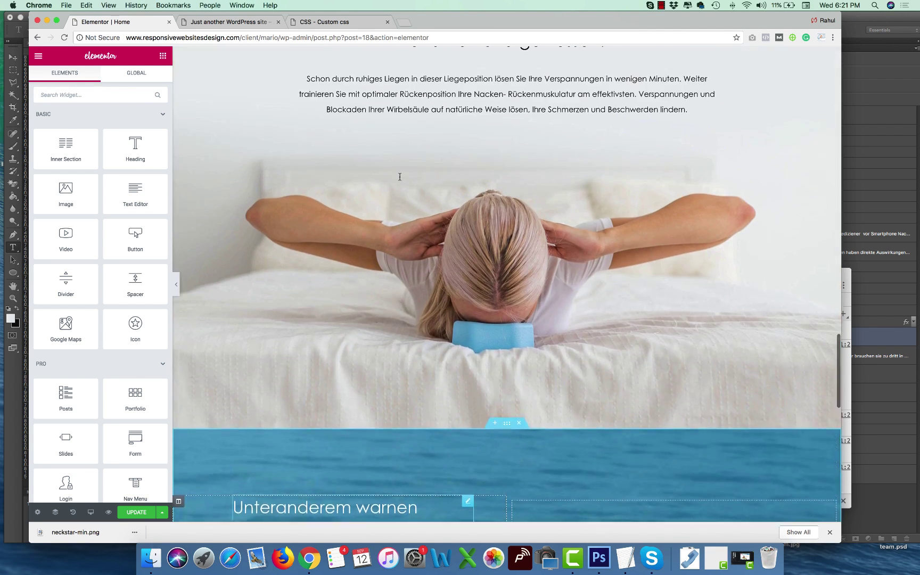
pyautogui.rightClick(411, 191)
pyautogui.click(427, 237)
pyautogui.scroll(10, 346, 343)
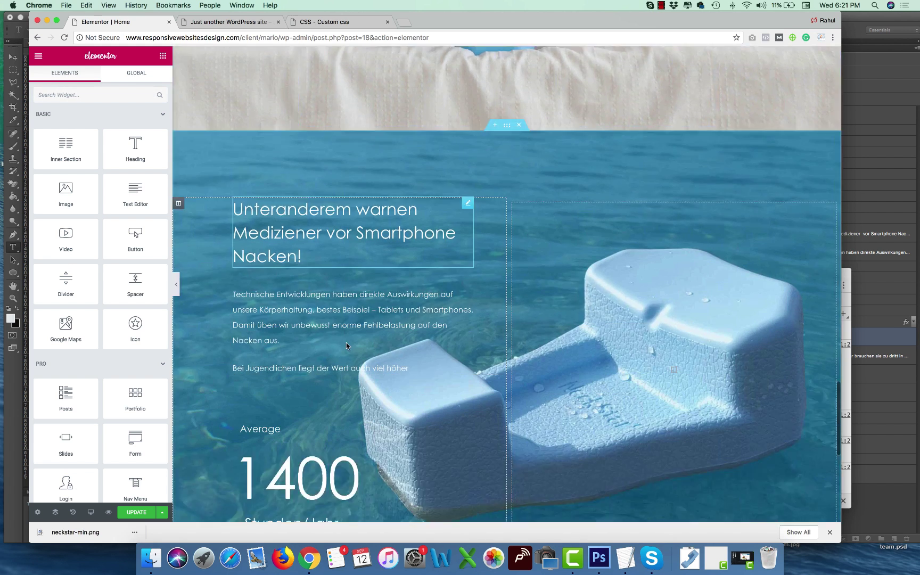
pyautogui.scroll(-5, 366, 409)
pyautogui.rightClick(366, 411)
pyautogui.click(379, 422)
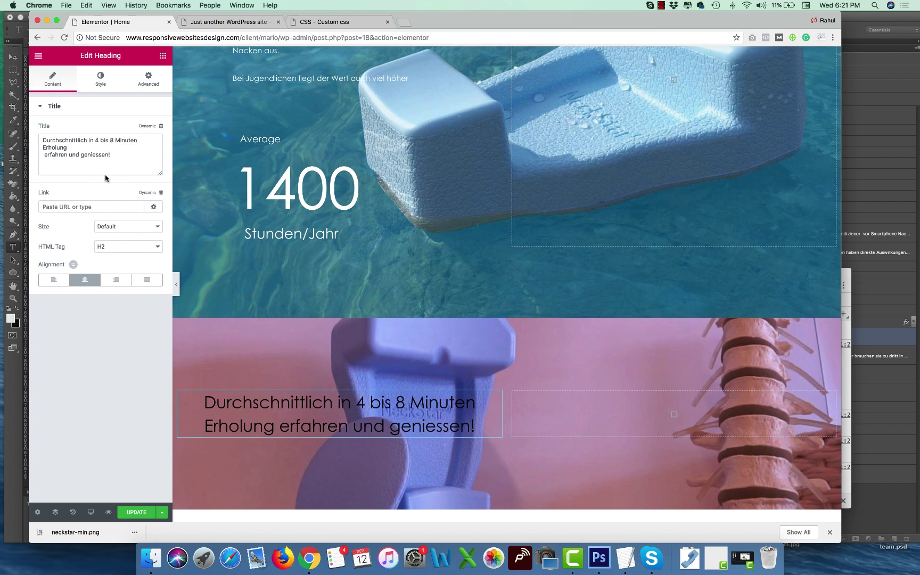
# Replace the pasted heading's title with "Preis-Leistung sehr gut", copied from the Photoshop design.
pyautogui.press('super+Tab')
pyautogui.press('super+a')
pyautogui.press('super+c')
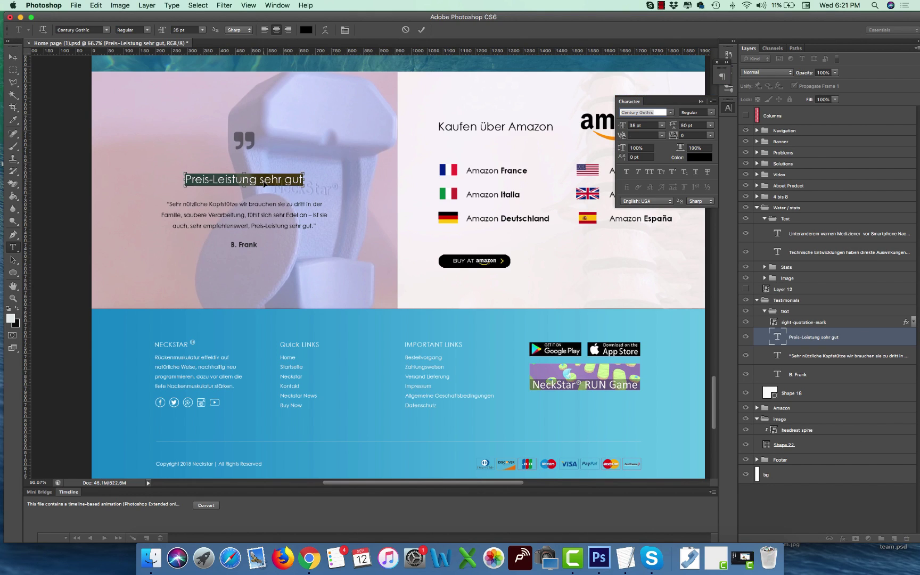
pyautogui.press('super+Tab')
pyautogui.moveTo(110, 155); pyautogui.dragTo(16, 129)
pyautogui.press('super+v')
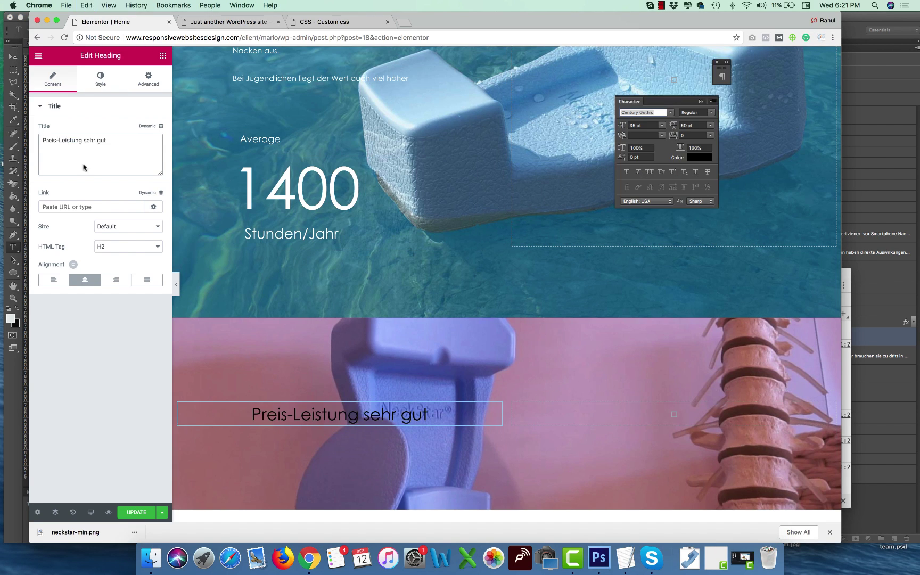
# Copy the testimonial quote text below the heading in the Photoshop design and return to Elementor.
pyautogui.press('super+Tab')
pyautogui.press('super+Return')
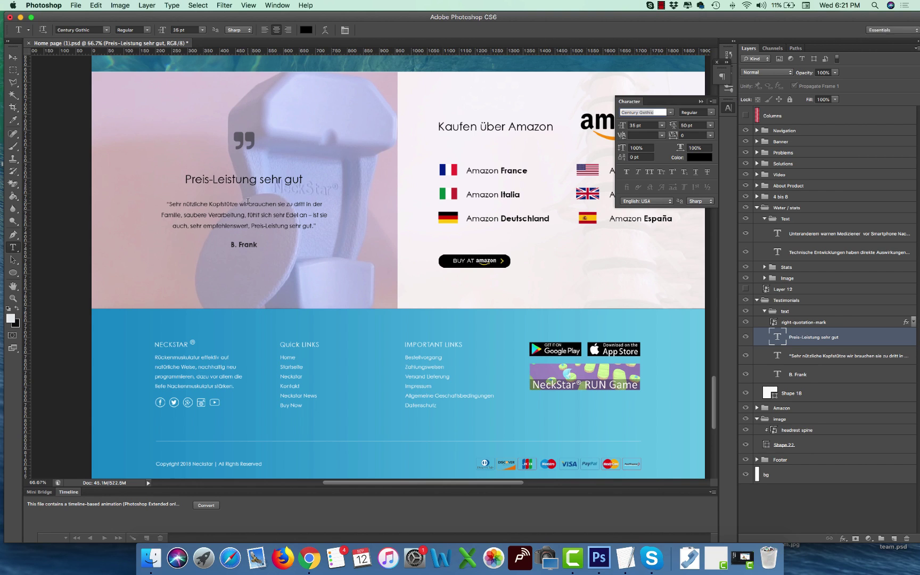
pyautogui.click(243, 212)
pyautogui.press('super+a')
pyautogui.press('super+c')
pyautogui.press('super+Tab')
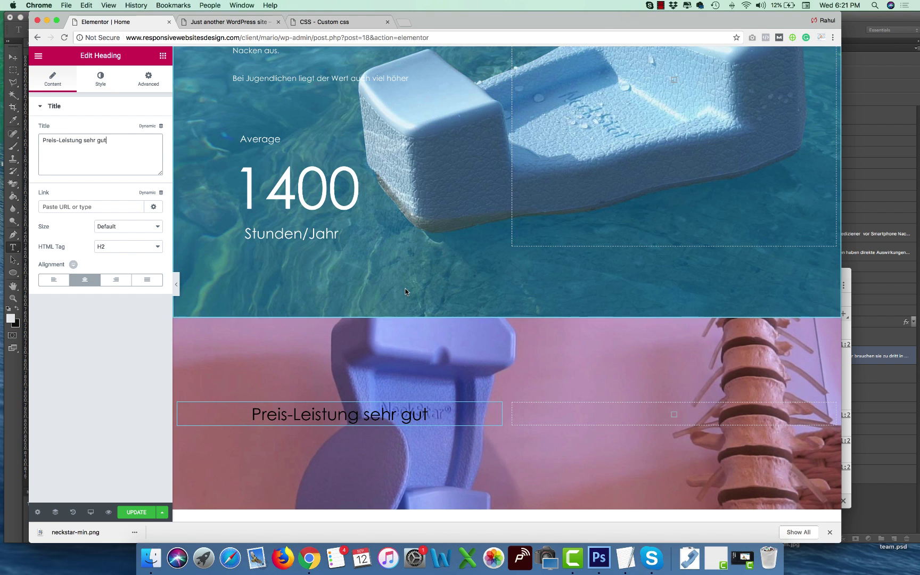
# Copy the centered paragraph widget above the bed image and paste it below the "Preis-Leistung sehr gut" heading.
pyautogui.scroll(15, 427, 233)
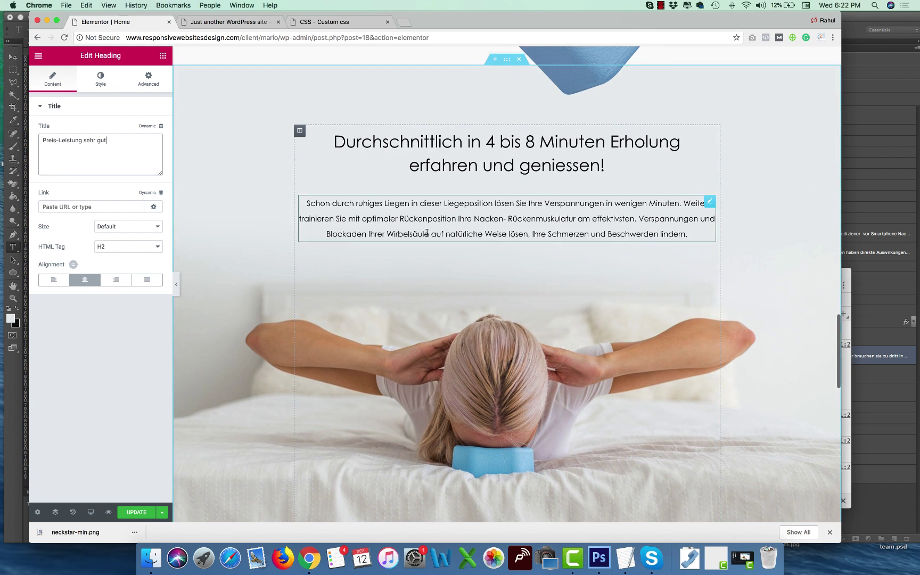
pyautogui.rightClick(429, 260)
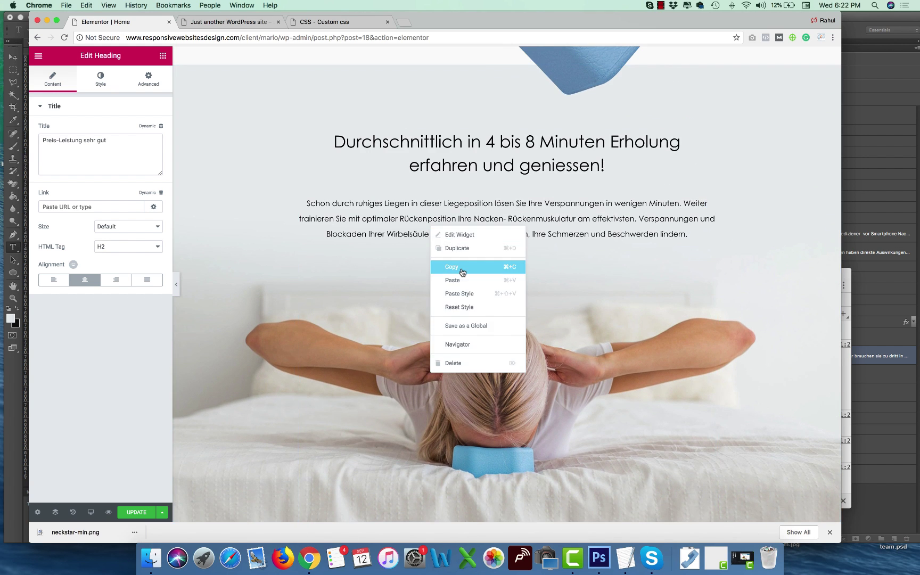
pyautogui.scroll(-20, 443, 266)
pyautogui.rightClick(450, 297)
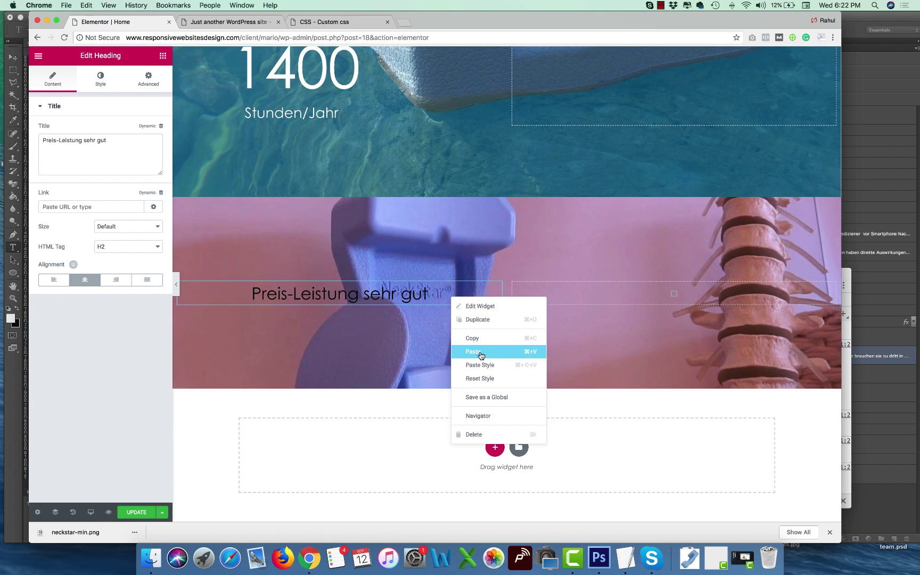
pyautogui.click(477, 353)
# Replace the pasted paragraph's text with the copied quote beginning "Sehr nützliche Kopfstütze wir brauchen sie zu dritt".
pyautogui.click(153, 142)
pyautogui.press('super+a')
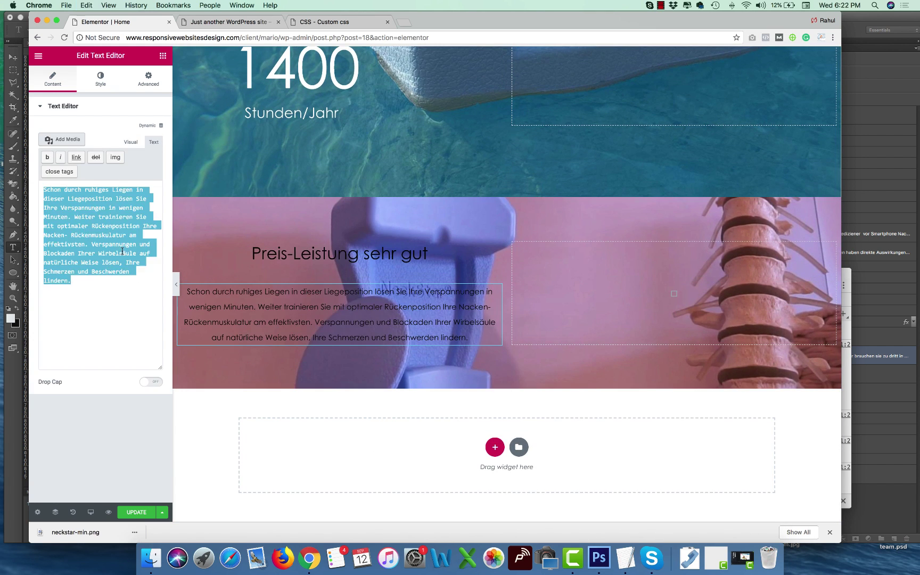
pyautogui.press('super+v')
pyautogui.press('super+Tab')
pyautogui.press('super+Tab')
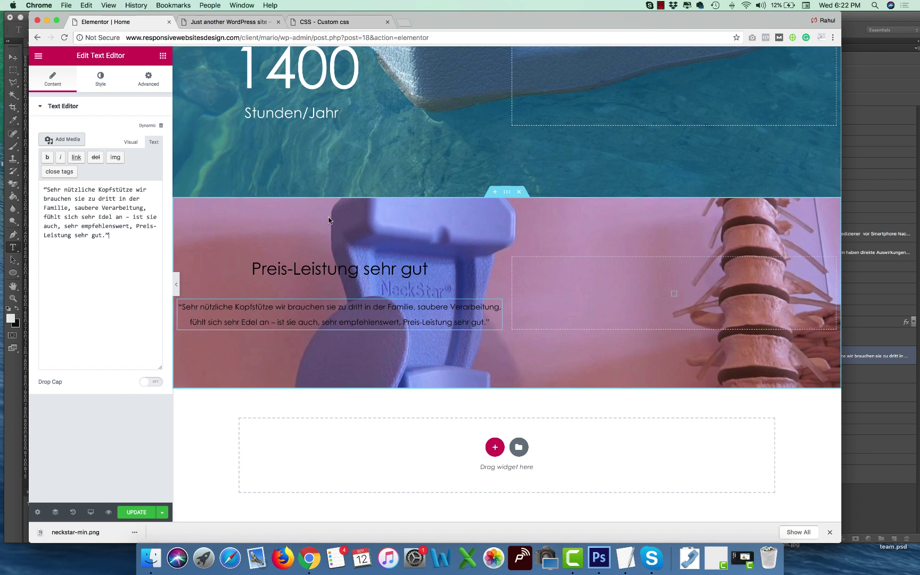
# Set the spine section's height to Default.
pyautogui.click(506, 192)
pyautogui.click(126, 207)
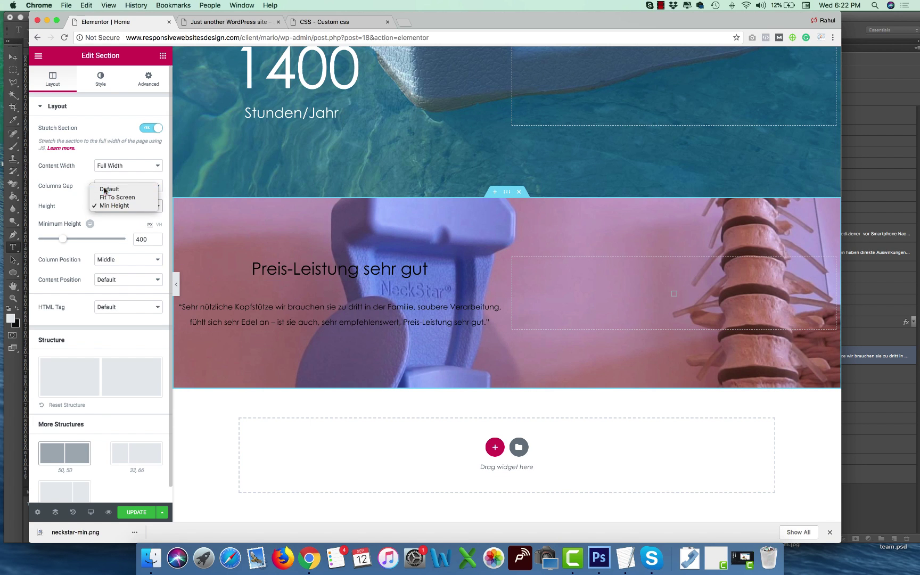
pyautogui.click(109, 189)
# Give the testimonial column a classic white background color and make it semi-transparent.
pyautogui.click(179, 312)
pyautogui.click(99, 86)
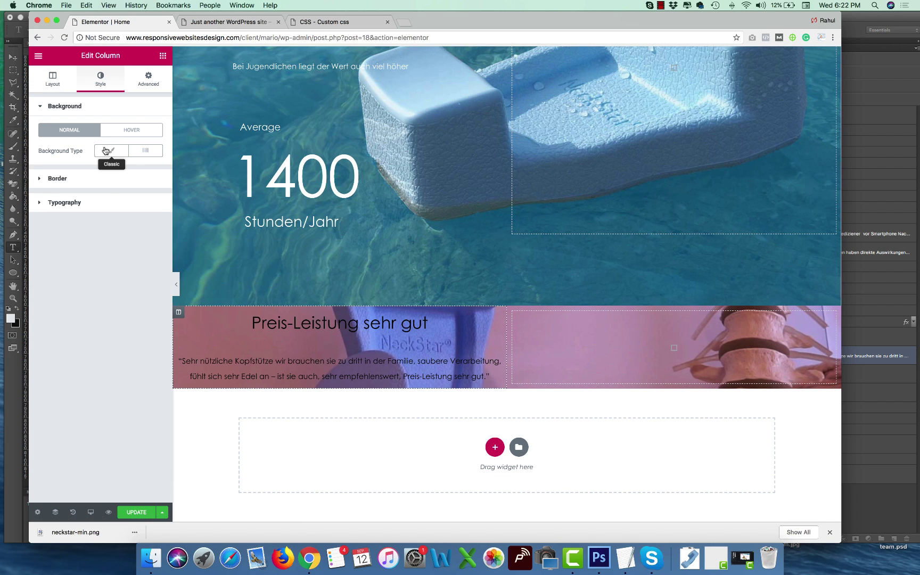
pyautogui.click(112, 150)
pyautogui.click(149, 172)
pyautogui.click(127, 285)
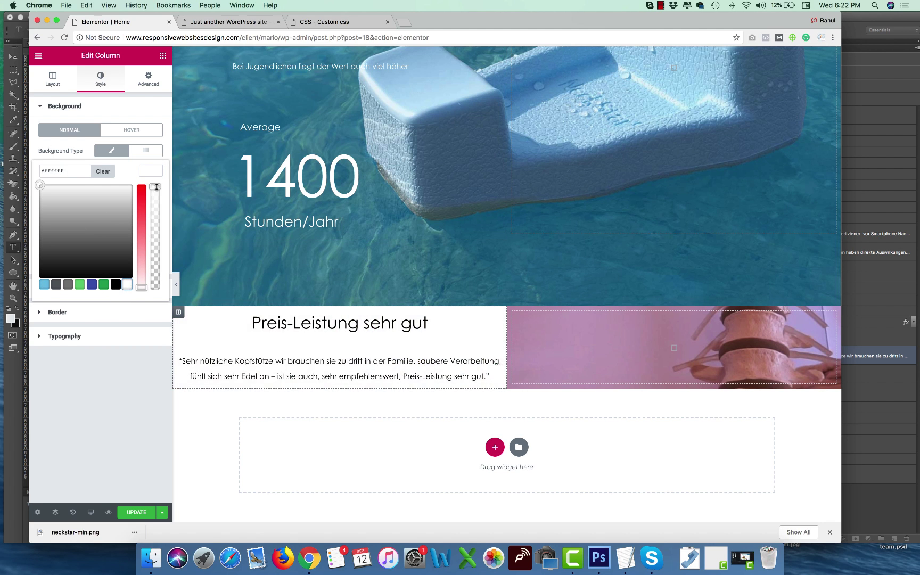
pyautogui.moveTo(155, 187); pyautogui.dragTo(160, 234)
# Check the opacity of Shape 18 in the Photoshop design and set the column background color's alpha to 0.5.
pyautogui.press('super+Tab')
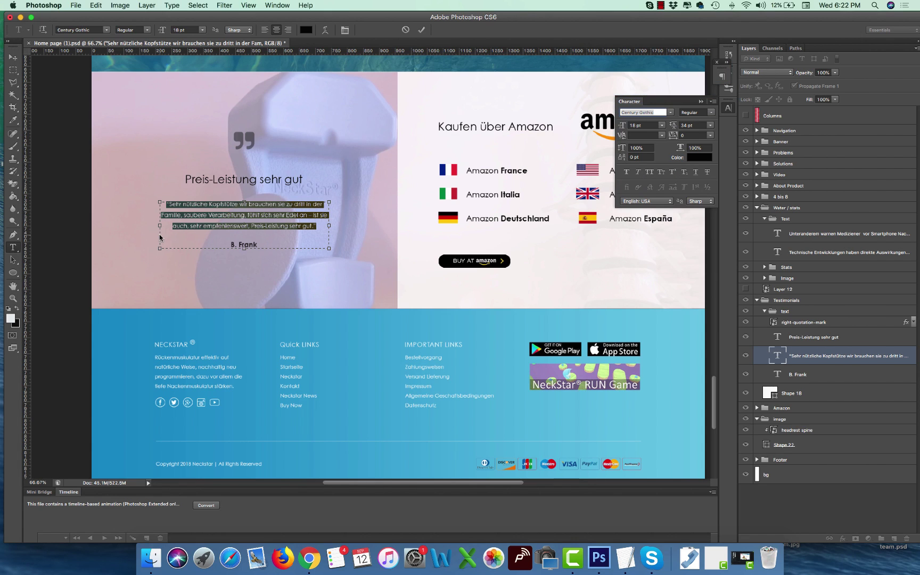
pyautogui.click(788, 394)
pyautogui.press('super+Tab')
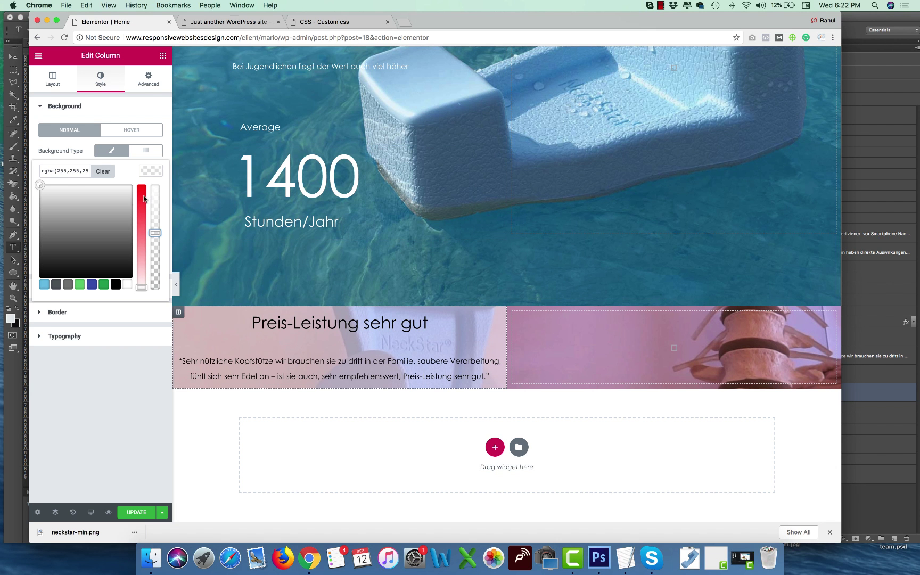
pyautogui.moveTo(79, 171); pyautogui.dragTo(102, 171)
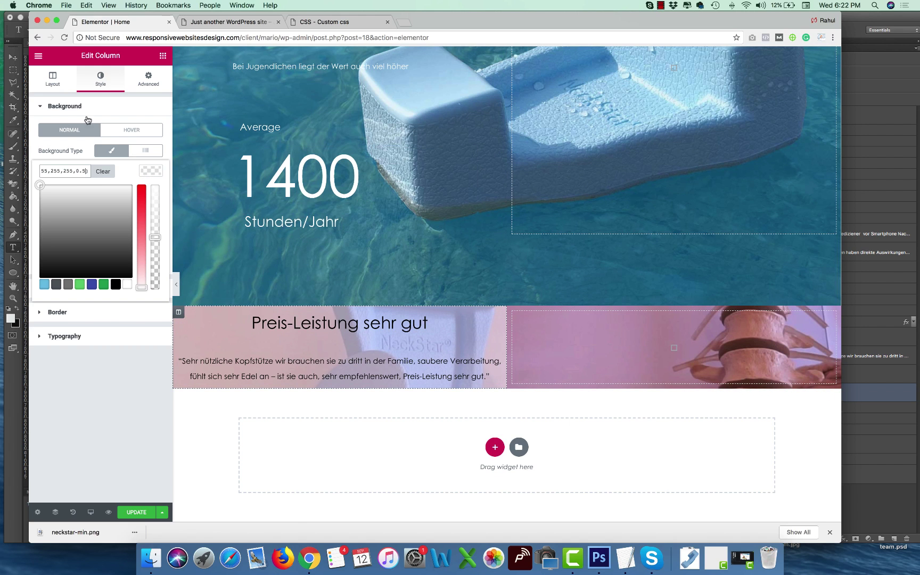
# Set the testimonial column's padding to 18% on all sides and compare it with the Photoshop design.
pyautogui.click(149, 80)
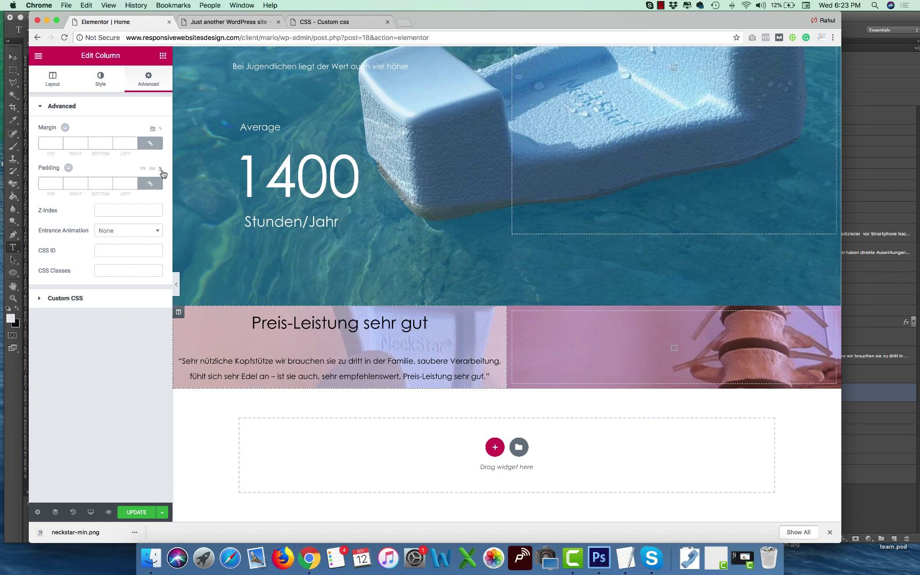
pyautogui.write('18')
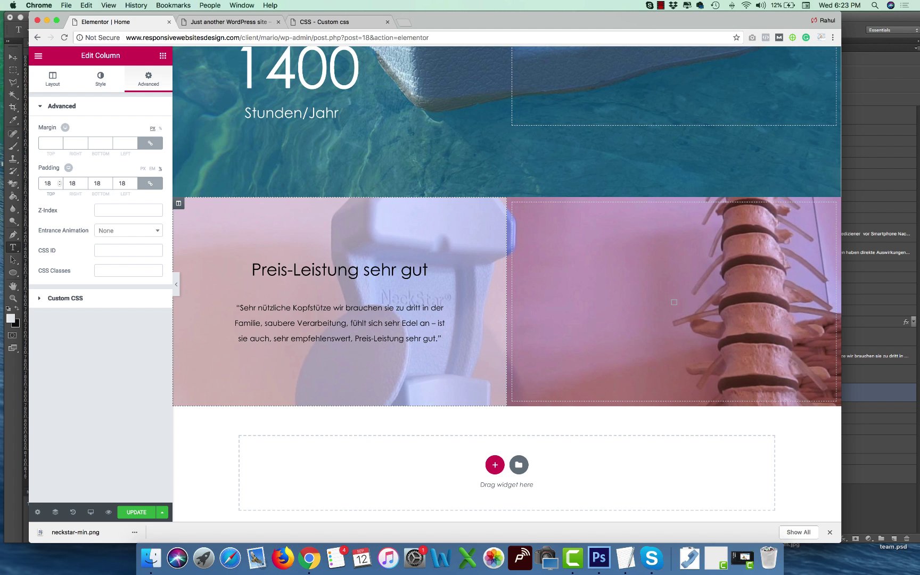
pyautogui.press('super+Tab')
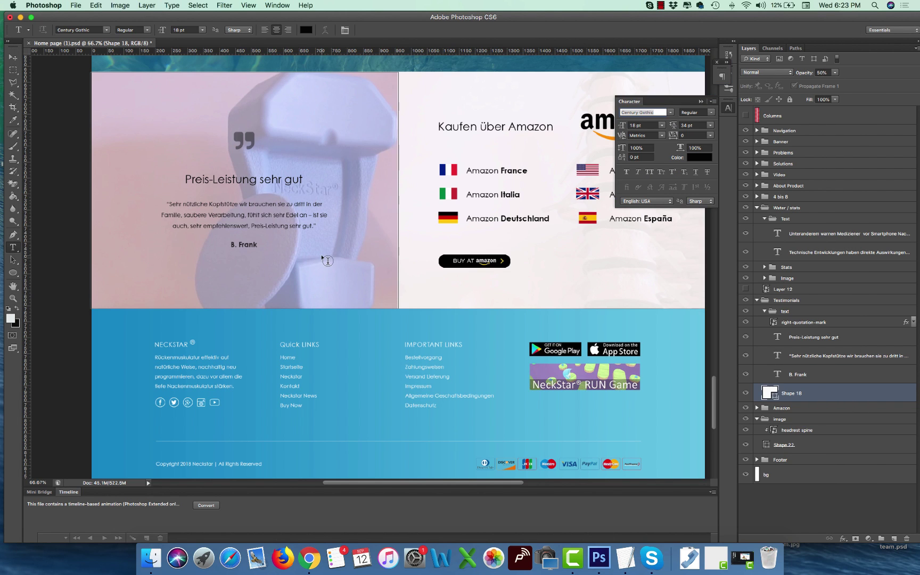
pyautogui.press('super+Tab')
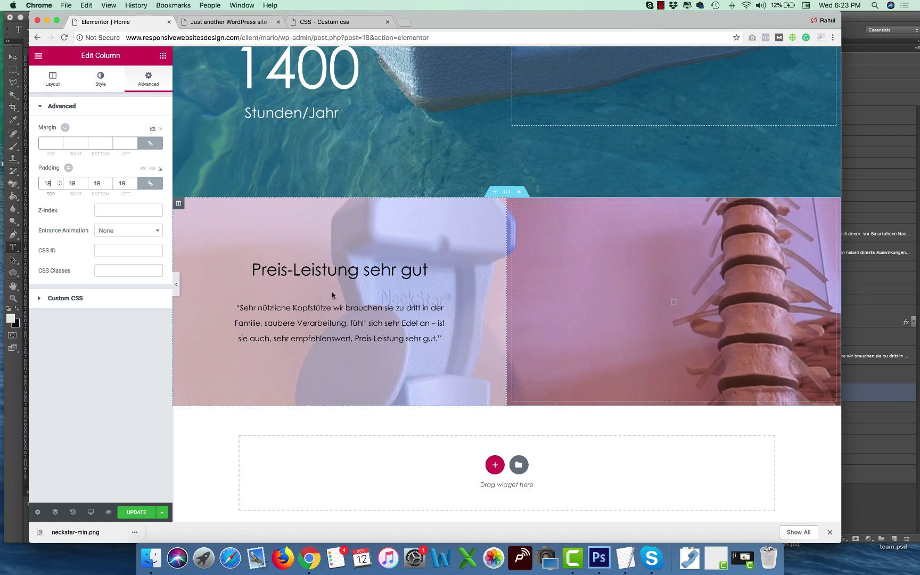
# Check the testimonial against the Photoshop design and add a Text Editor widget below the quote text.
pyautogui.click(348, 320)
pyautogui.click(154, 142)
pyautogui.press('super+Tab')
pyautogui.press('super+Tab')
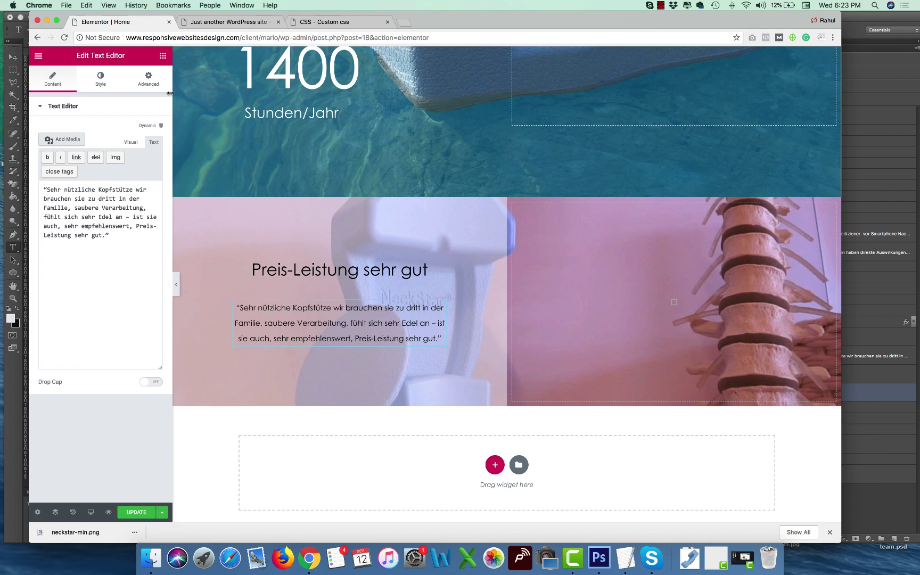
pyautogui.click(162, 55)
pyautogui.moveTo(133, 196); pyautogui.dragTo(321, 353)
# Replace the new text widget's placeholder text with the reviewer's name from the Photoshop design.
pyautogui.click(153, 142)
pyautogui.moveTo(96, 239); pyautogui.dragTo(25, 181)
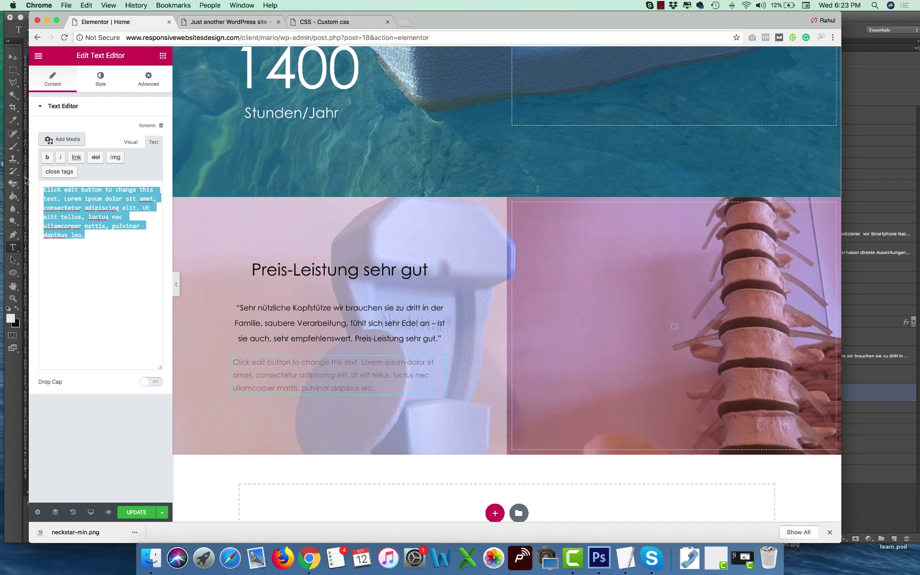
pyautogui.write('B Frank')
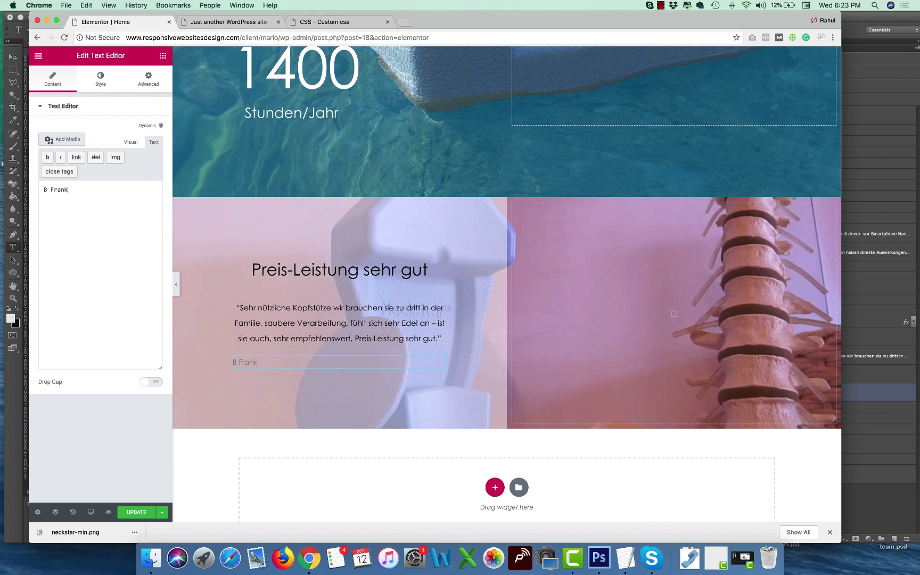
pyautogui.press('super+Tab')
pyautogui.press('super+Tab')
# Center the reviewer name and set its text color to black.
pyautogui.click(90, 83)
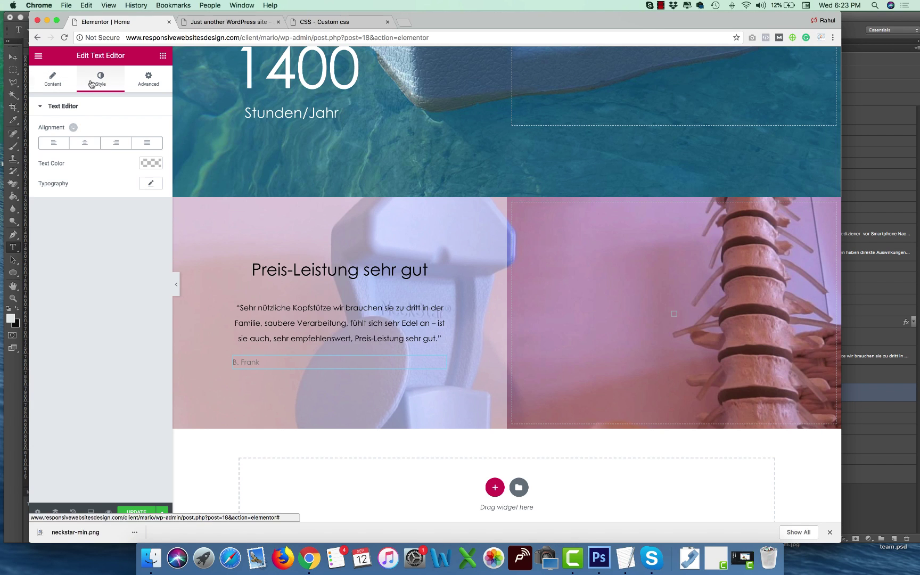
pyautogui.click(83, 145)
pyautogui.click(151, 163)
pyautogui.click(115, 276)
# Check the reviewer name's font in the Photoshop design and set the widget's font size to 17 px.
pyautogui.click(150, 184)
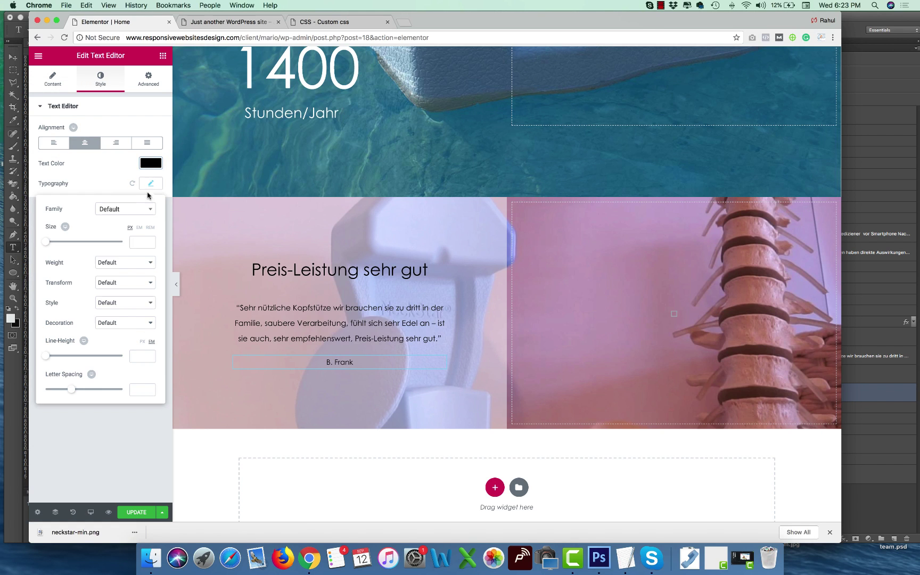
pyautogui.press('super+Tab')
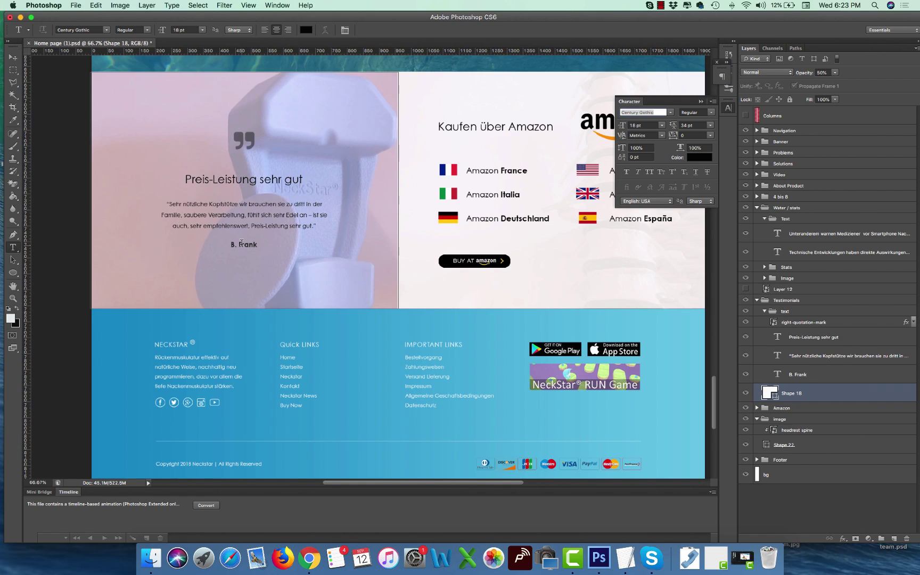
pyautogui.click(242, 246)
pyautogui.press('super+Tab')
pyautogui.click(136, 243)
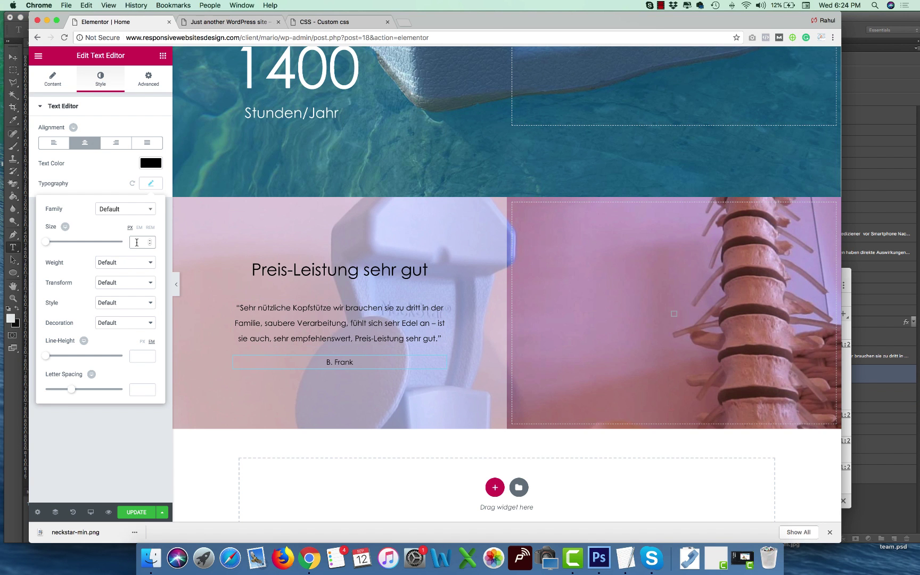
pyautogui.write('16')
pyautogui.press('BackSpace')
pyautogui.write('8')
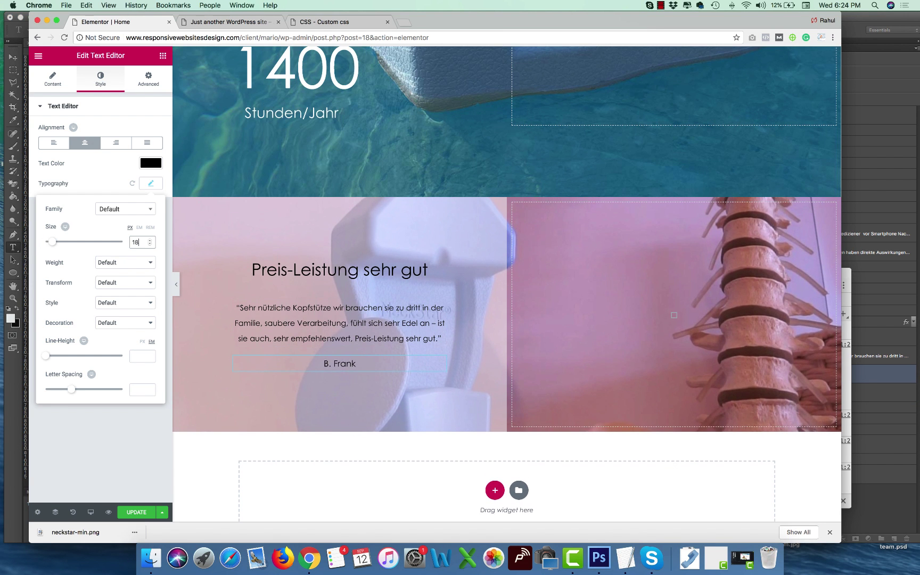
pyautogui.press('BackSpace')
pyautogui.write('7')
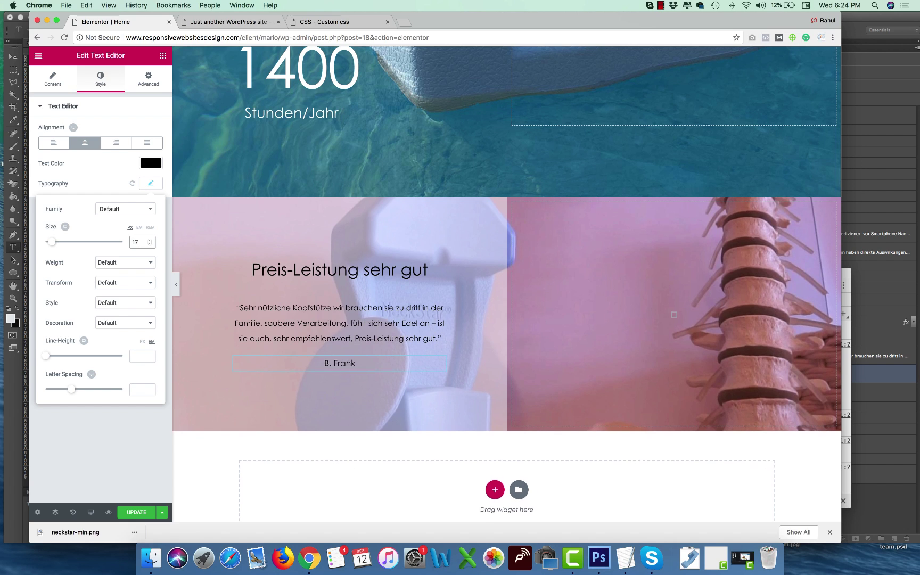
# Set the reviewer name's font weight to 600.
pyautogui.click(109, 284)
pyautogui.click(109, 274)
pyautogui.click(114, 262)
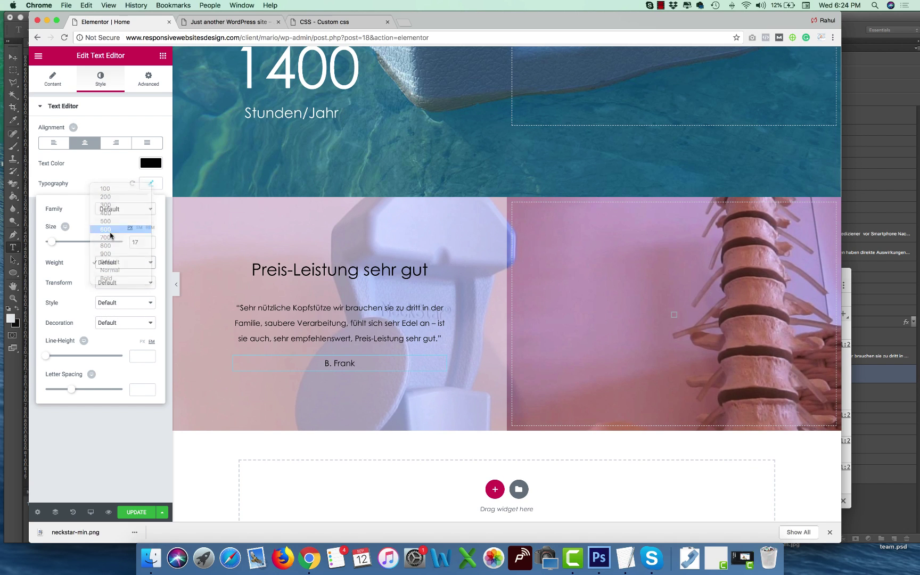
pyautogui.click(114, 312)
pyautogui.click(115, 263)
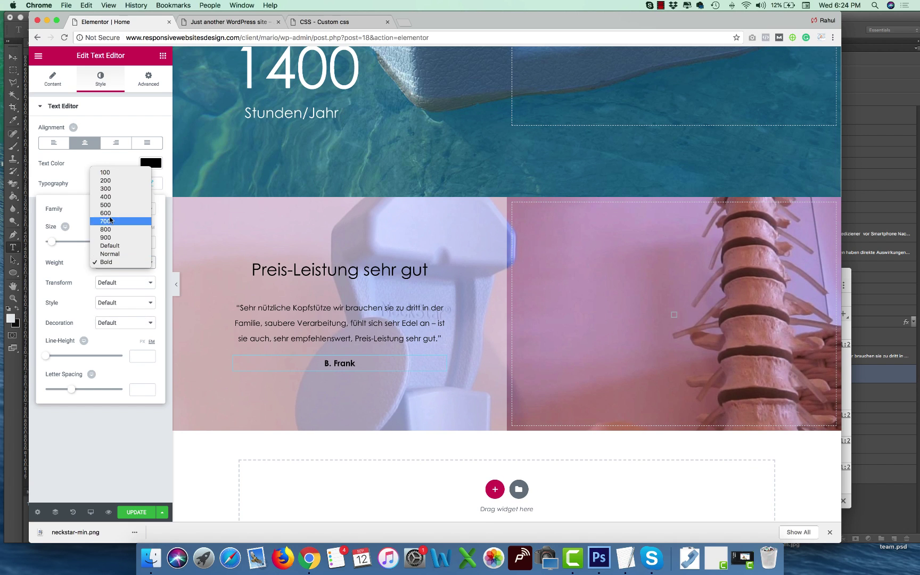
pyautogui.click(109, 213)
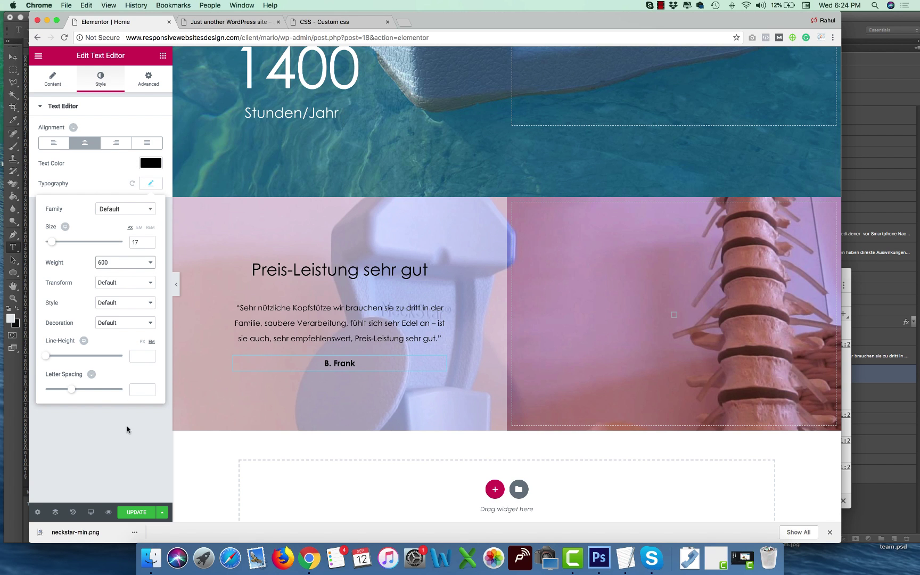
# Update the page and review the testimonial section in the live preview.
pyautogui.click(126, 510)
pyautogui.click(227, 24)
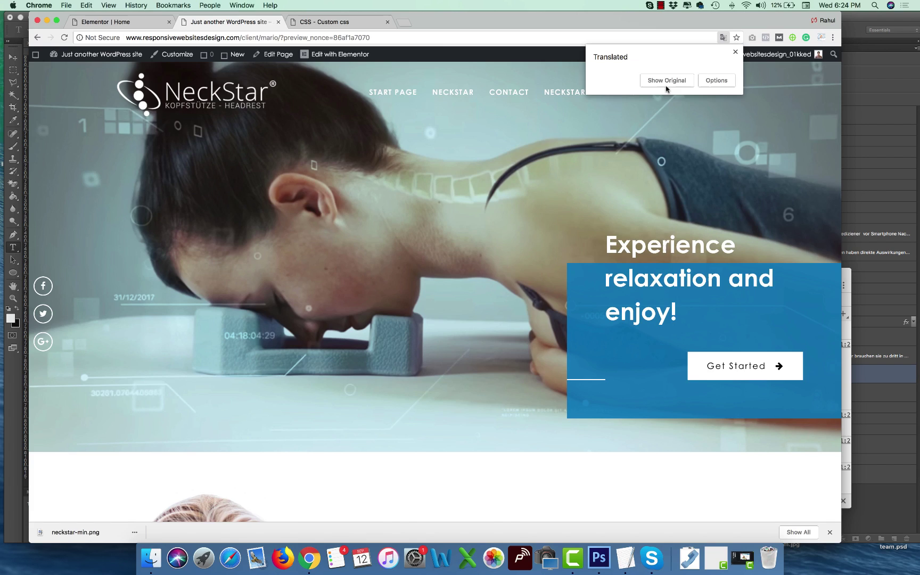
pyautogui.click(666, 84)
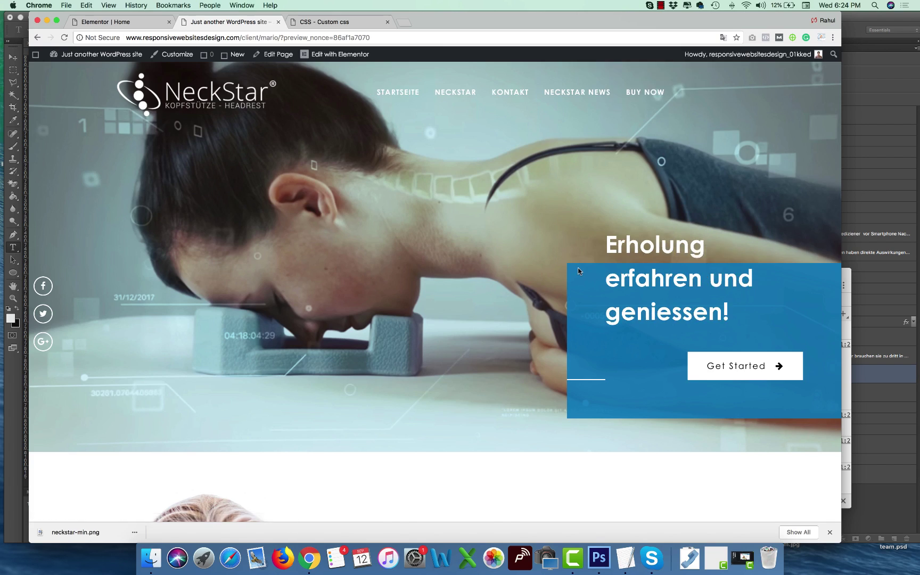
pyautogui.scroll(-10, 580, 272)
pyautogui.scroll(-15, 579, 272)
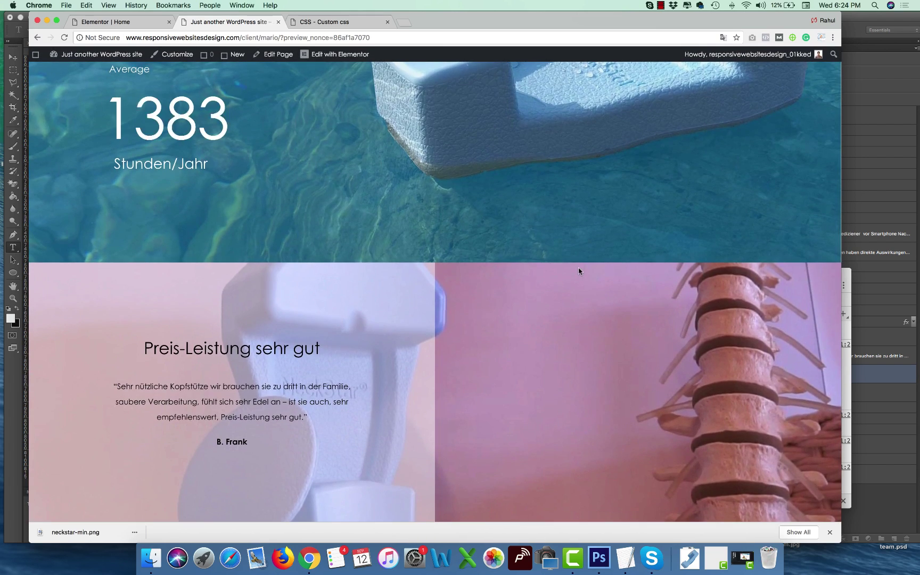
# Return to the Elementor editor and add an Icon widget between the testimonial heading and the quote text.
pyautogui.click(69, 21)
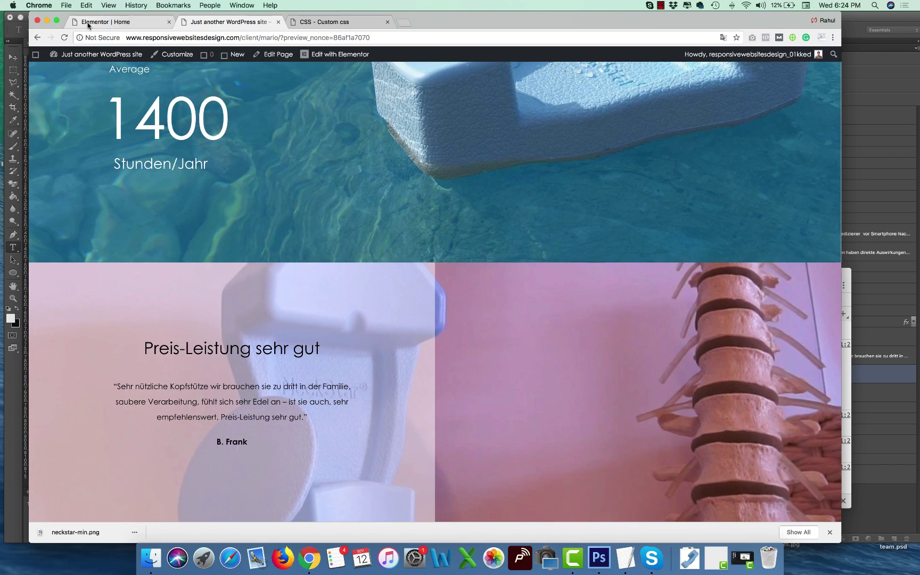
pyautogui.click(166, 59)
pyautogui.moveTo(138, 331); pyautogui.dragTo(325, 288)
pyautogui.moveTo(151, 328); pyautogui.dragTo(330, 284)
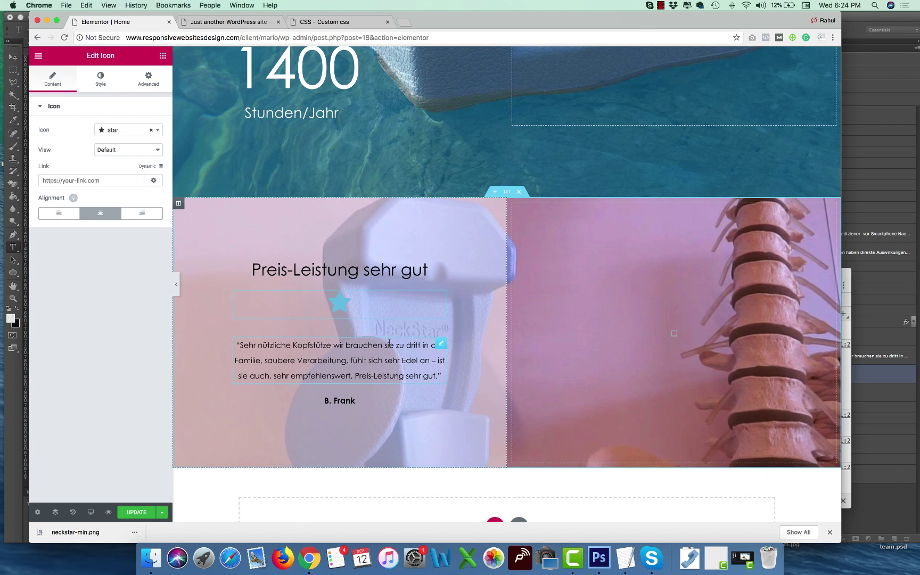
# Set the quote text's top margin to 0.
pyautogui.click(368, 339)
pyautogui.click(148, 80)
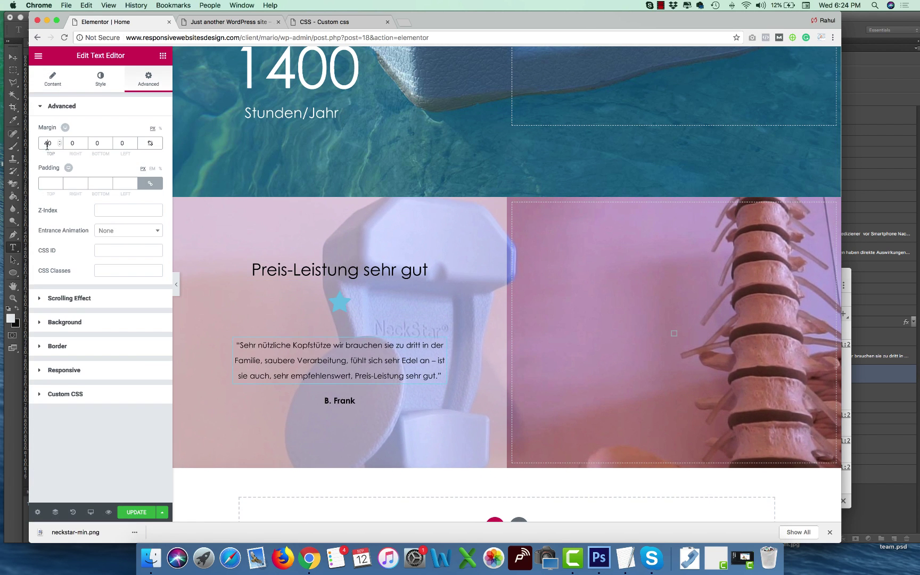
pyautogui.press('BackSpace')
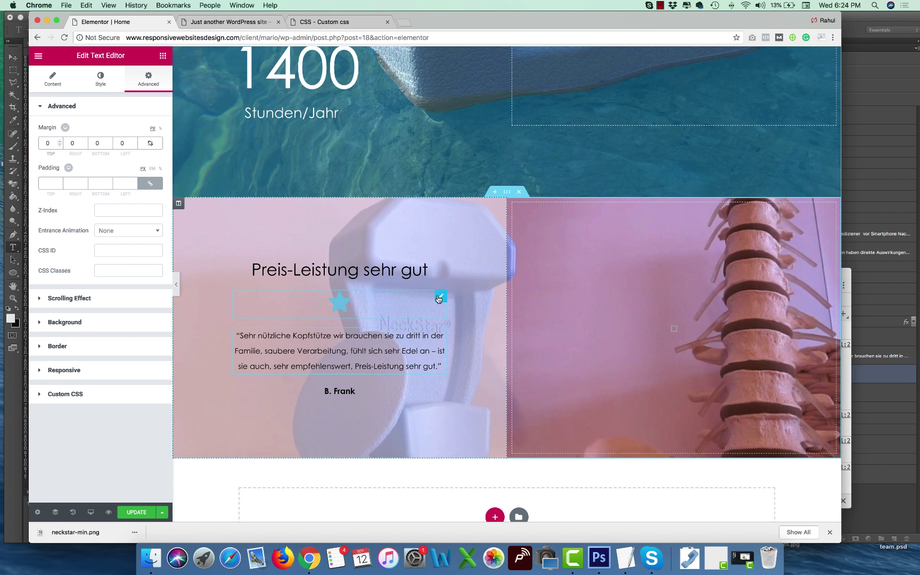
# Change the new icon from the star to quote-left.
pyautogui.click(439, 298)
pyautogui.click(112, 131)
pyautogui.write('quot')
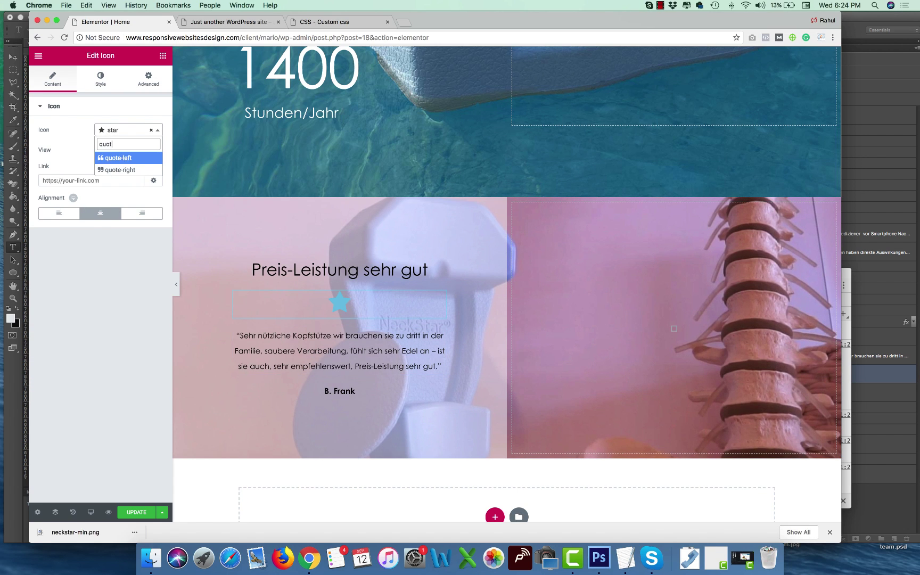
pyautogui.click(104, 157)
# Check the quotation mark's placement in the Photoshop design and move the icon above the testimonial heading.
pyautogui.press('super+Tab')
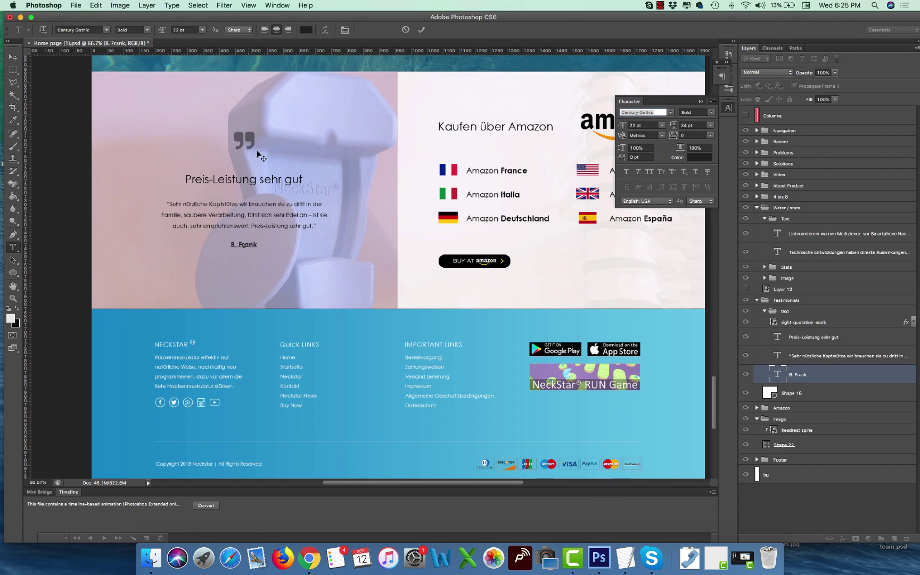
pyautogui.press('super+Tab')
pyautogui.moveTo(441, 299); pyautogui.dragTo(368, 256)
# Set the quote text's top margin to 40 px.
pyautogui.click(439, 329)
pyautogui.click(121, 84)
pyautogui.click(129, 89)
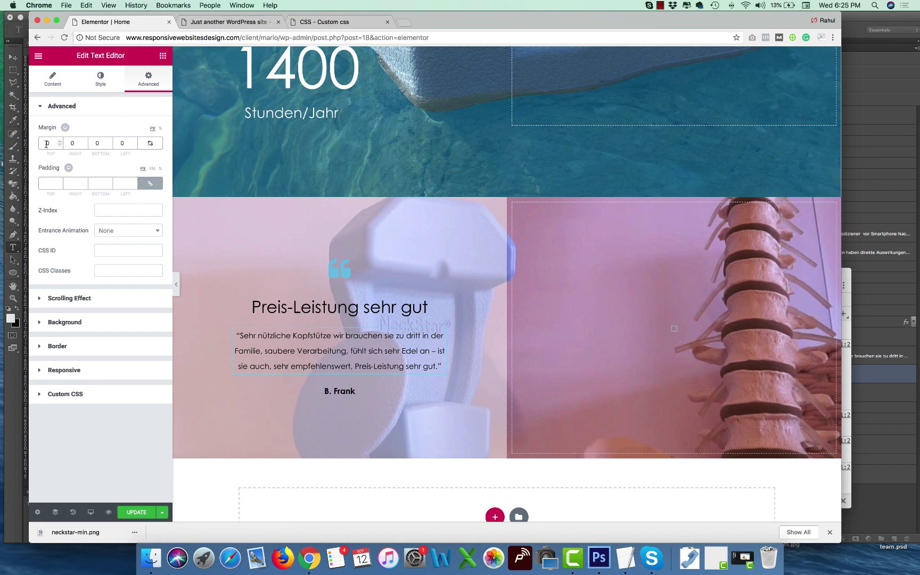
pyautogui.click(47, 143)
pyautogui.write('40')
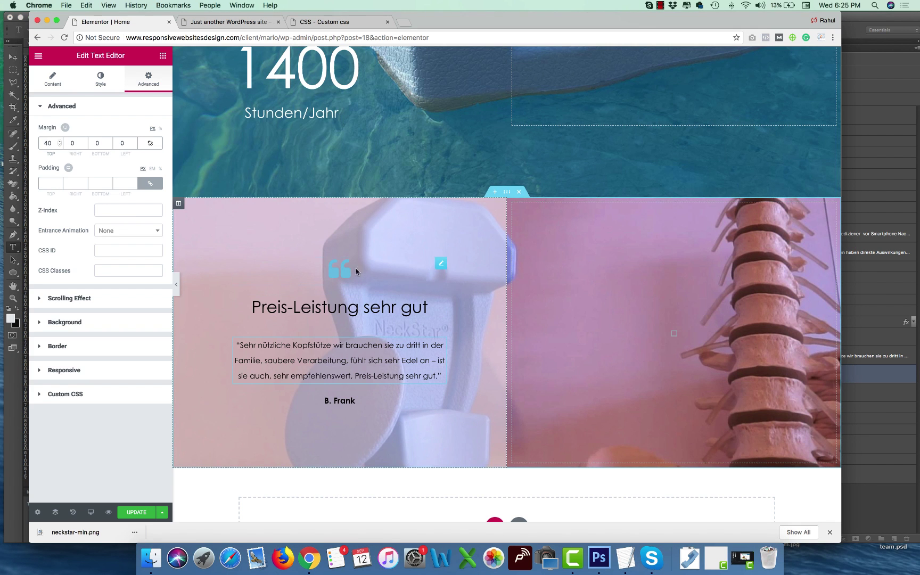
# Change the icon above the testimonial heading to quote-right.
pyautogui.click(356, 267)
pyautogui.click(143, 135)
pyautogui.click(128, 131)
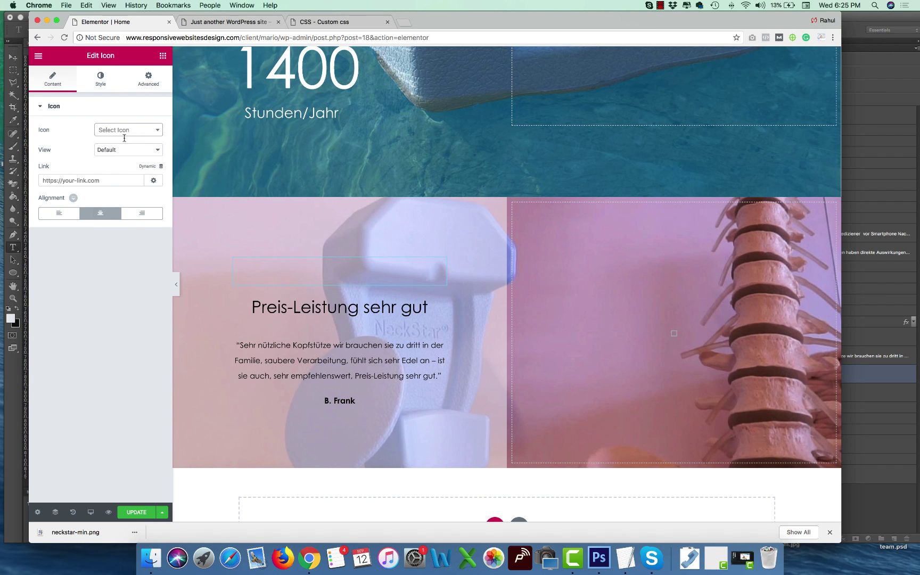
pyautogui.click(128, 131)
pyautogui.write('quote')
pyautogui.click(127, 158)
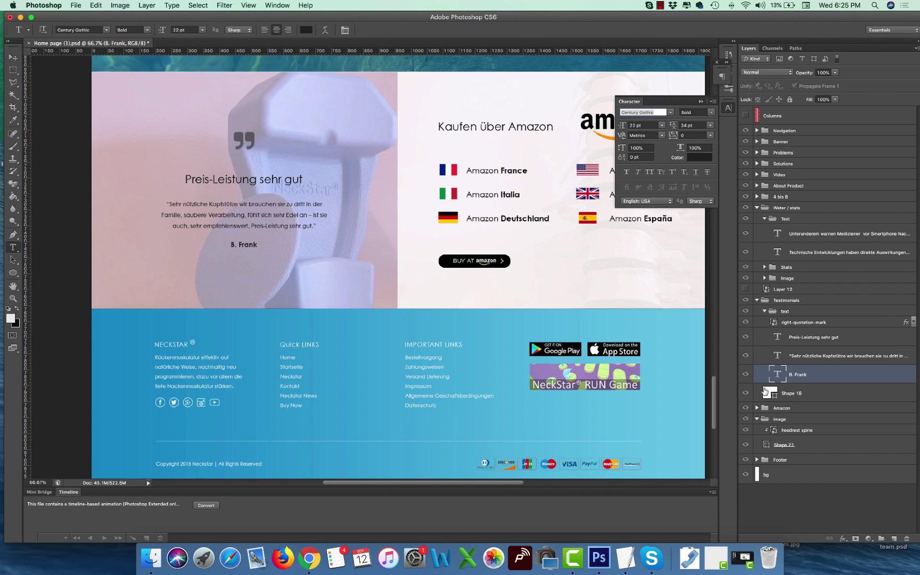
# Inspect the Color Overlay effect of the right-quotation-mark layer in Photoshop and cancel without changing it.
pyautogui.click(790, 327)
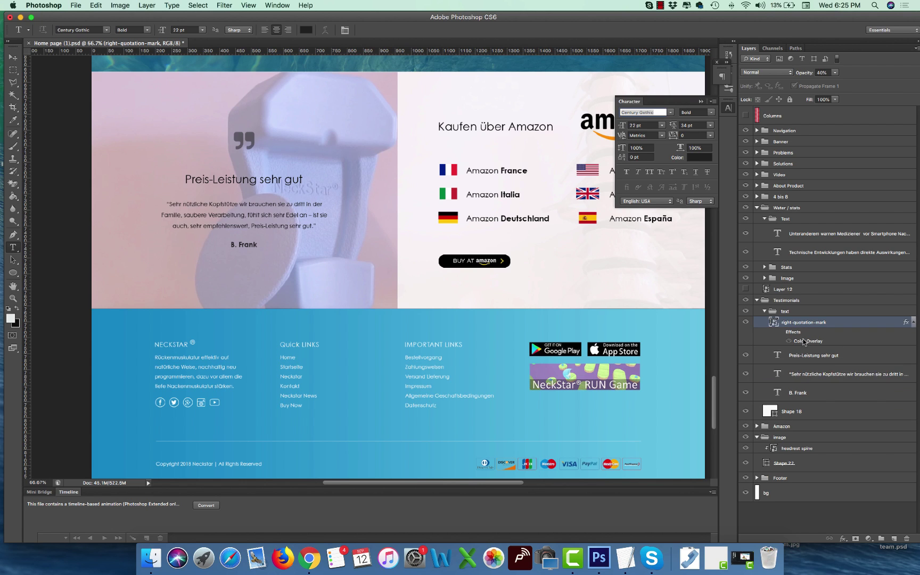
pyautogui.doubleClick(805, 342)
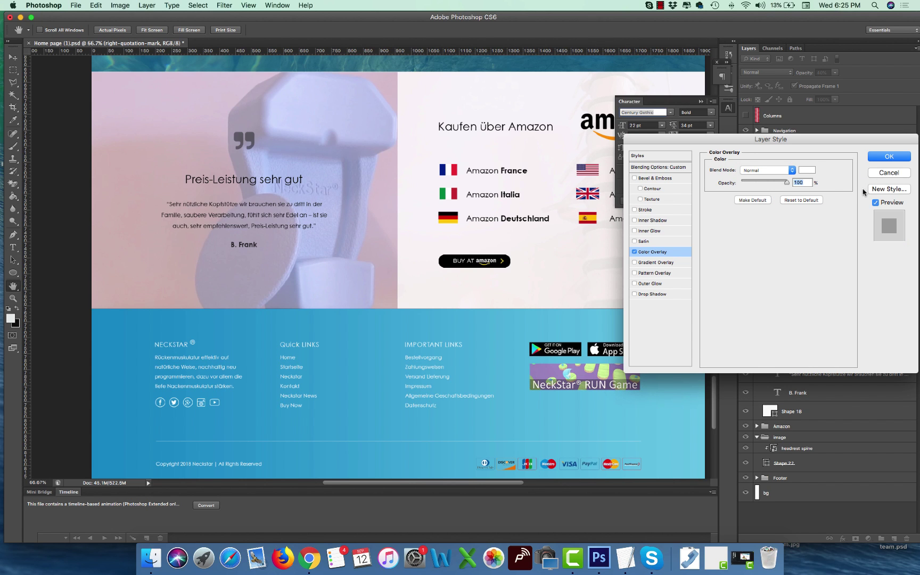
pyautogui.doubleClick(889, 173)
pyautogui.click(814, 327)
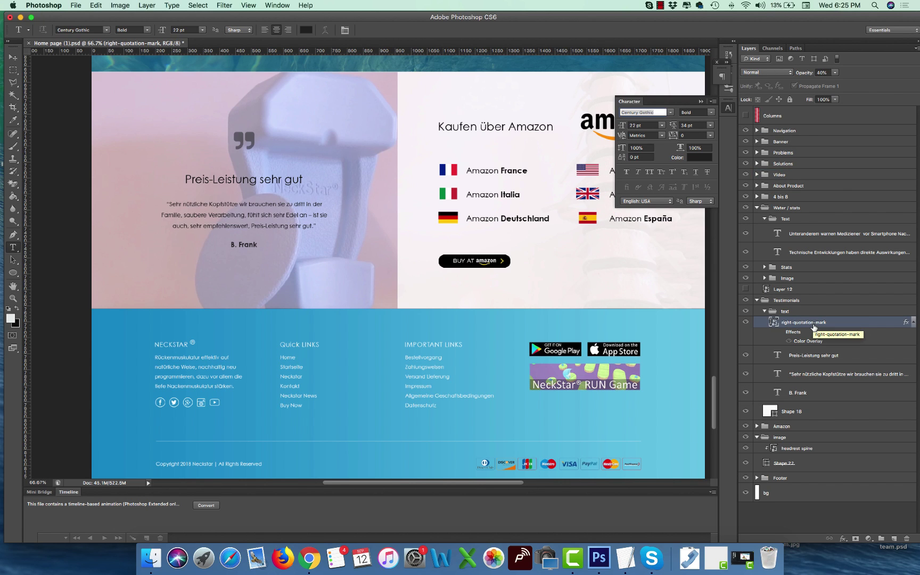
pyautogui.press('super+Tab')
pyautogui.press('super+Tab')
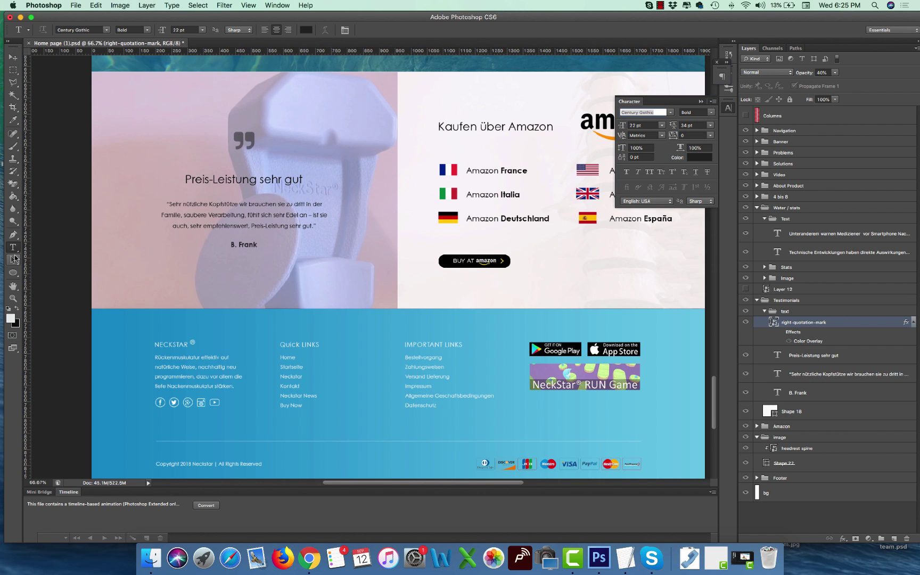
# Sample the quotation mark's color in the Photoshop design with the Eyedropper and copy its hex code, 65606a.
pyautogui.press('i')
pyautogui.click(243, 138)
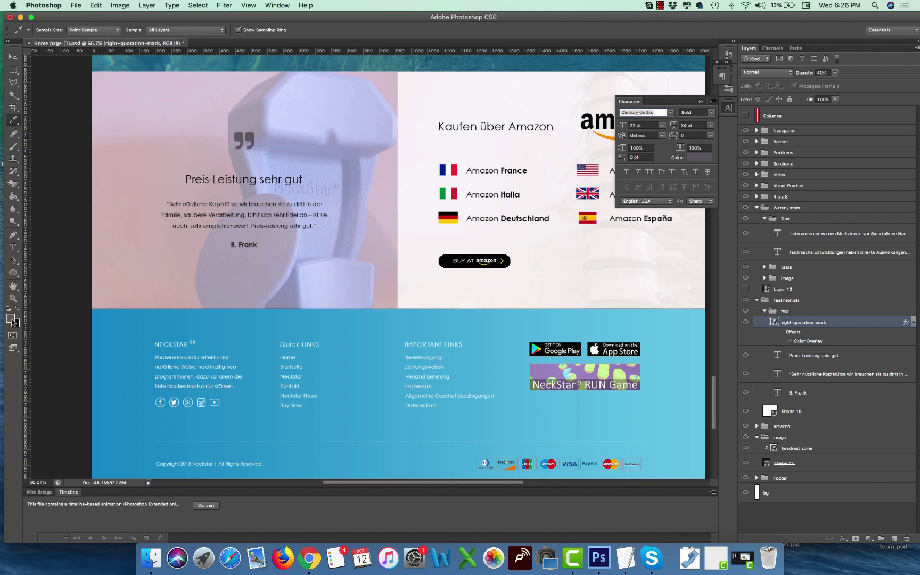
pyautogui.click(11, 318)
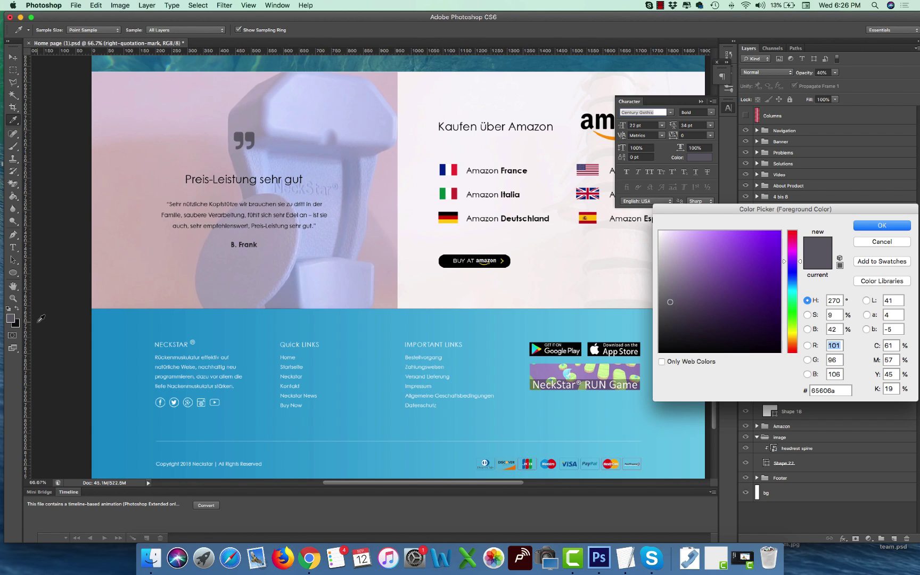
pyautogui.click(827, 390)
pyautogui.click(865, 225)
pyautogui.scroll(-1, 6, 316)
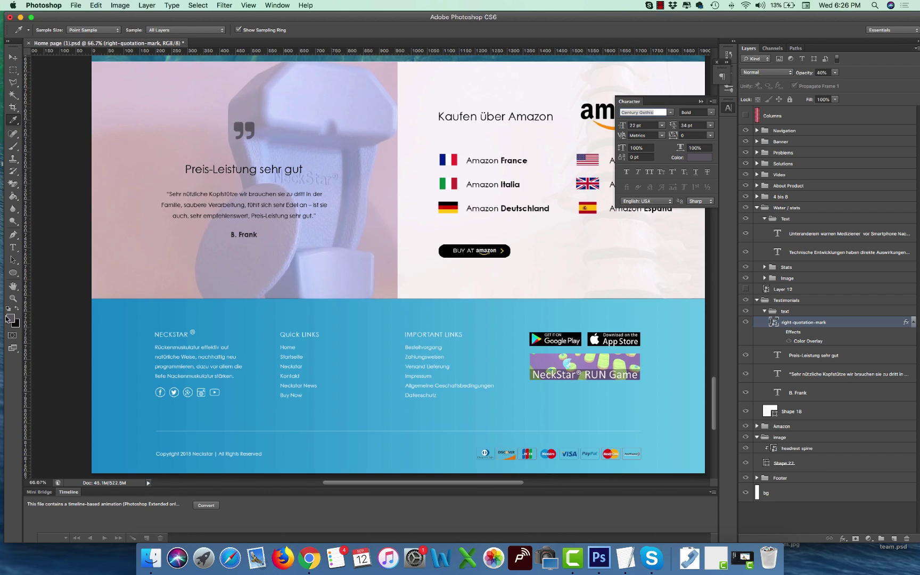
# Back in Elementor, set the quote icon's primary color to the copied hex 65606a.
pyautogui.press('super+Tab')
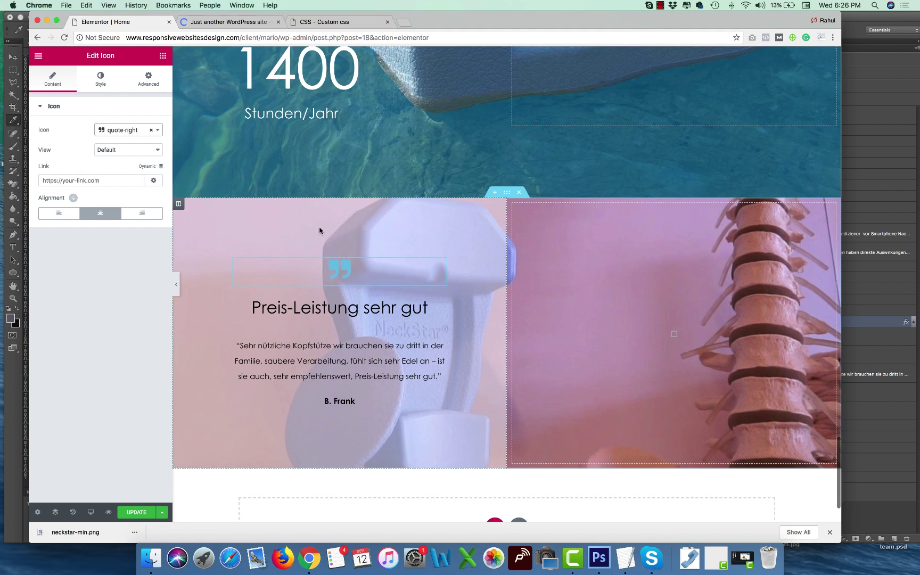
pyautogui.click(100, 83)
pyautogui.click(150, 150)
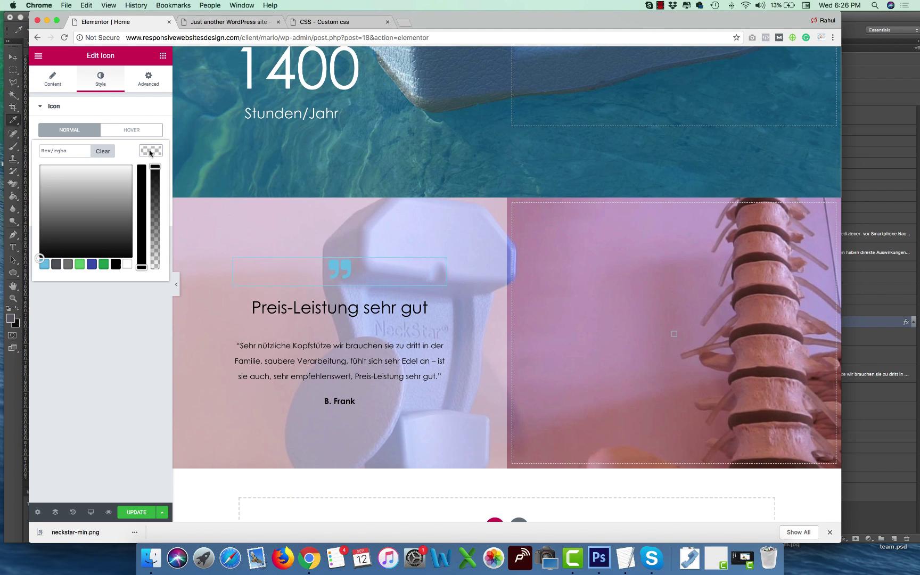
pyautogui.click(69, 155)
pyautogui.press('super+v')
pyautogui.click(157, 155)
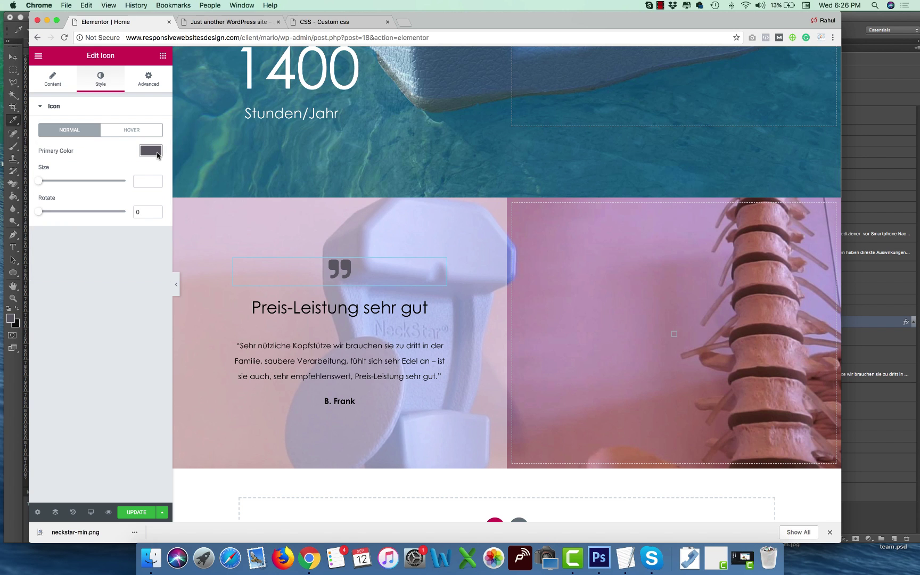
# Set the quote icon's bottom margin to 30 px.
pyautogui.press('super+Tab')
pyautogui.press('super+Tab')
pyautogui.click(153, 85)
pyautogui.click(95, 144)
pyautogui.write('30')
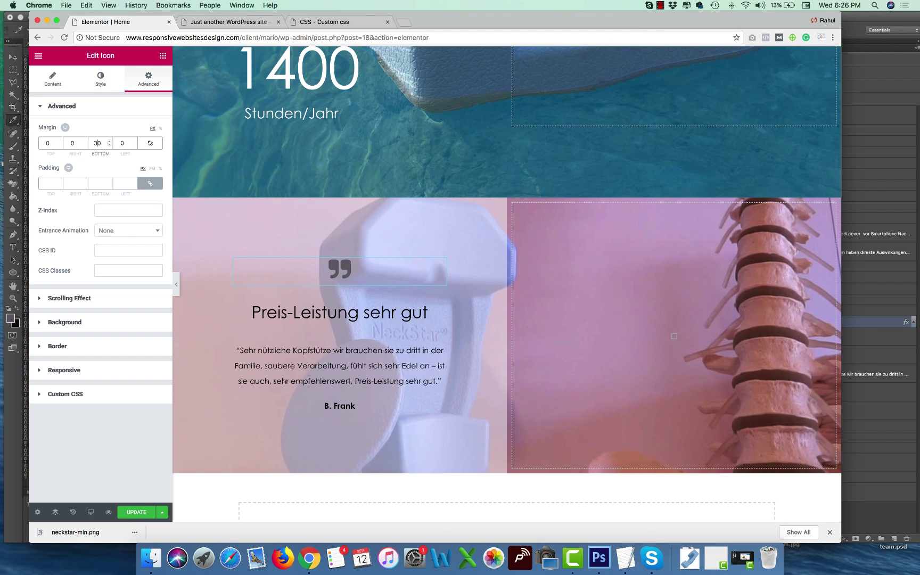
# Set the testimonial column's top and bottom padding to 20% after comparing it with the Photoshop design.
pyautogui.press('super+Tab')
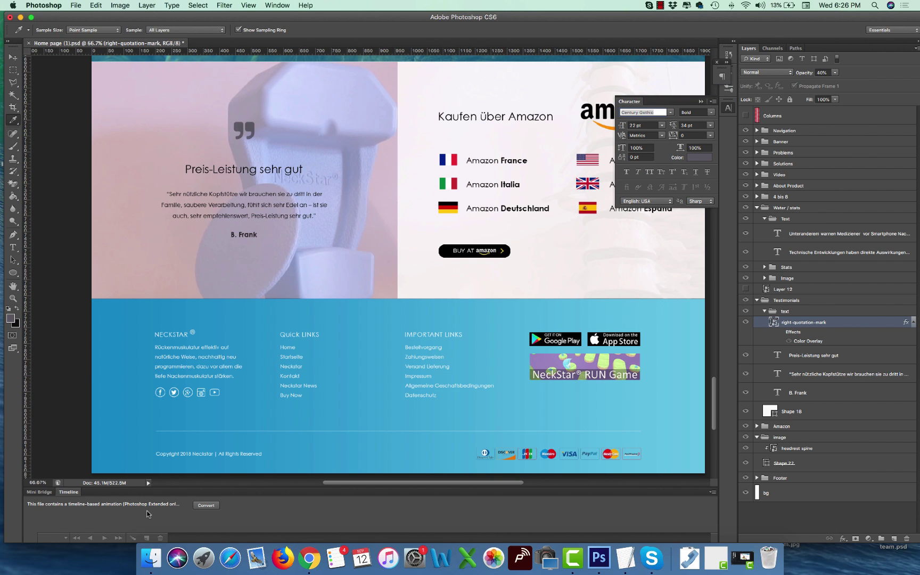
pyautogui.press('super+Tab')
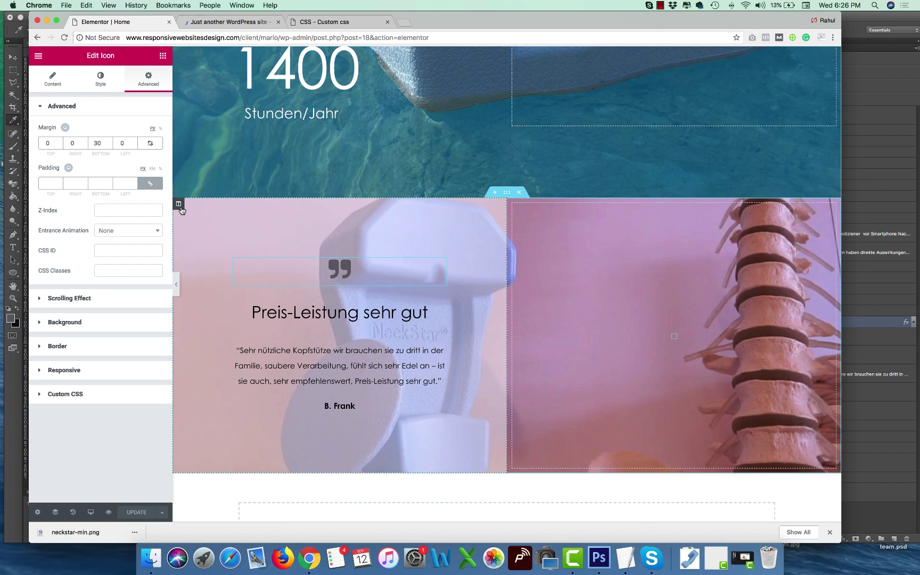
pyautogui.click(179, 205)
pyautogui.click(148, 80)
pyautogui.click(150, 183)
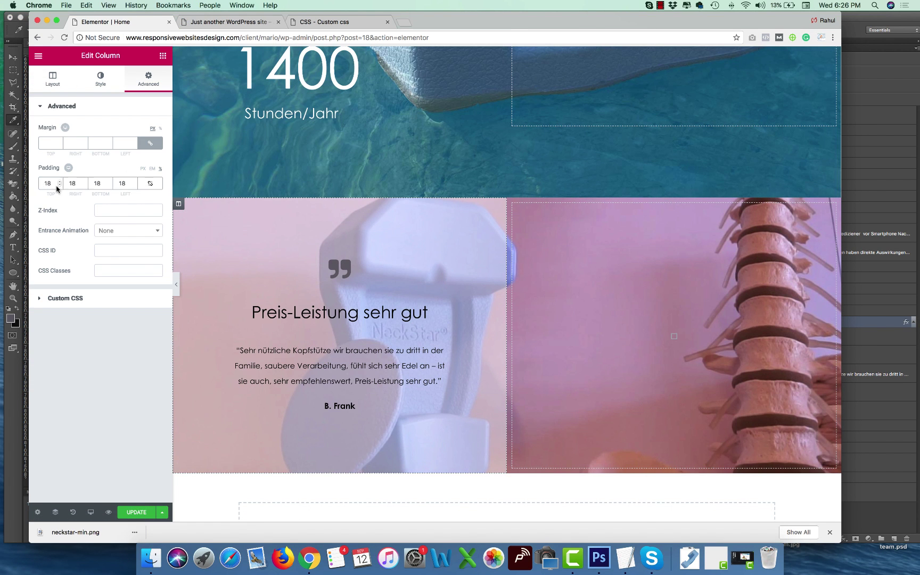
pyautogui.press('Up')
pyautogui.press('Up')
pyautogui.click(103, 184)
pyautogui.press('Up')
pyautogui.press('Up')
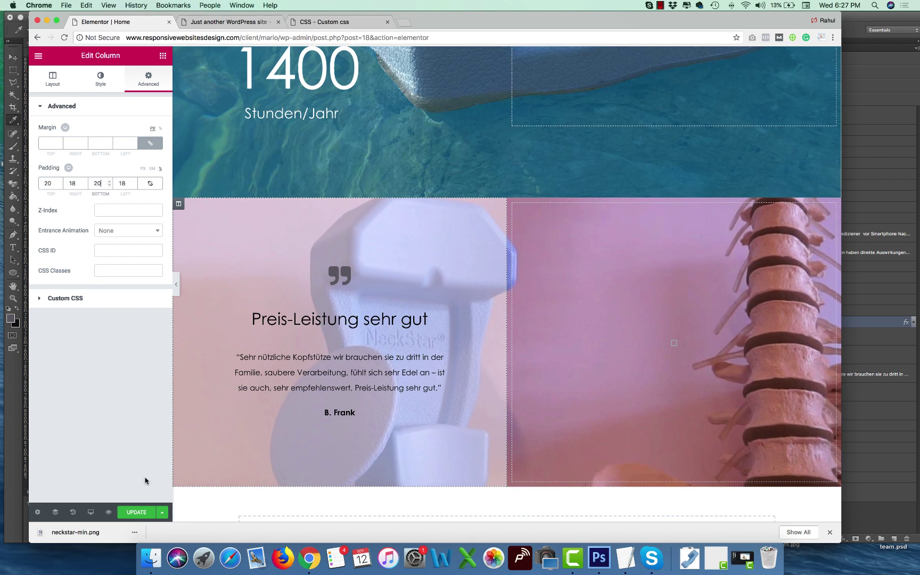
# Try the Center Left background image position on the testimonial section and return it to Center Center.
pyautogui.click(507, 192)
pyautogui.click(101, 79)
pyautogui.click(107, 281)
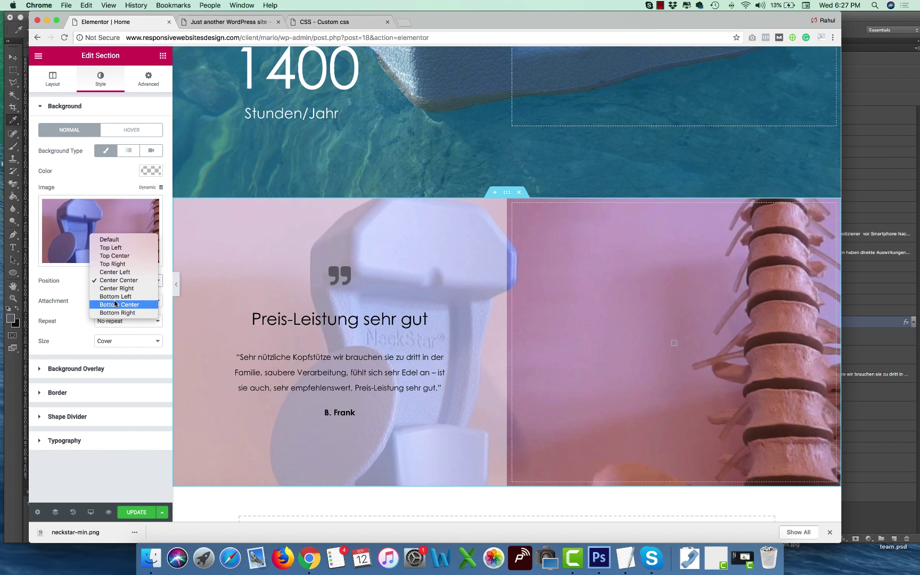
pyautogui.click(130, 273)
pyautogui.click(128, 284)
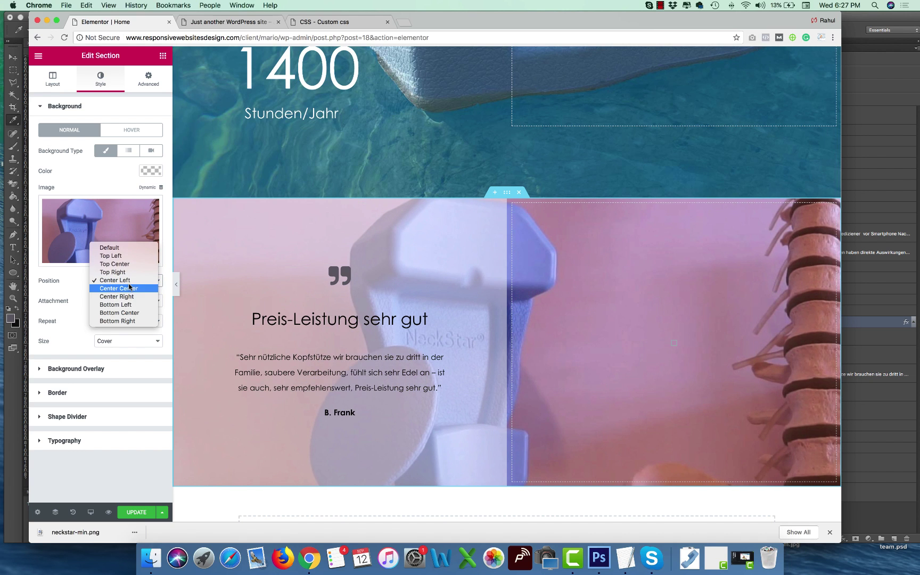
pyautogui.click(123, 289)
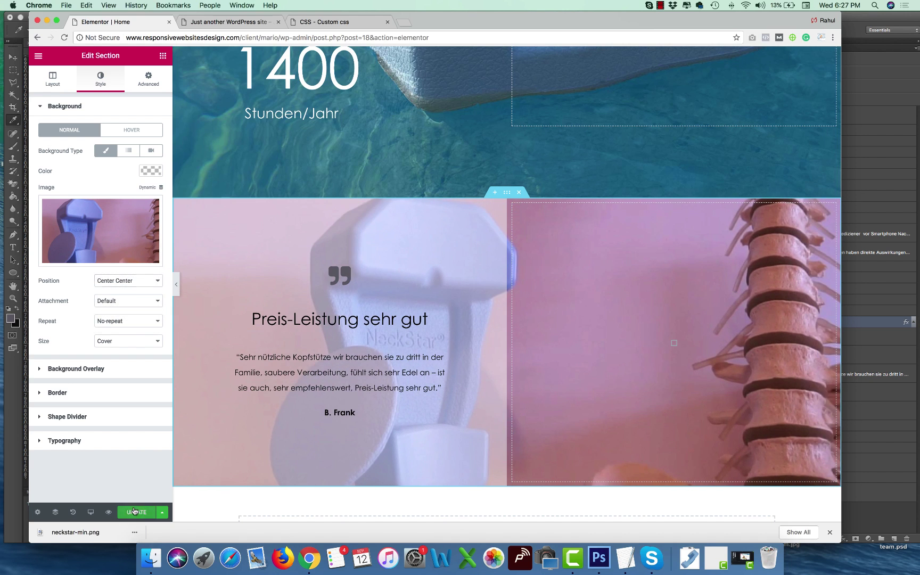
# Update the page and check the testimonial section in the reloaded page preview, shown in its original language.
pyautogui.click(224, 22)
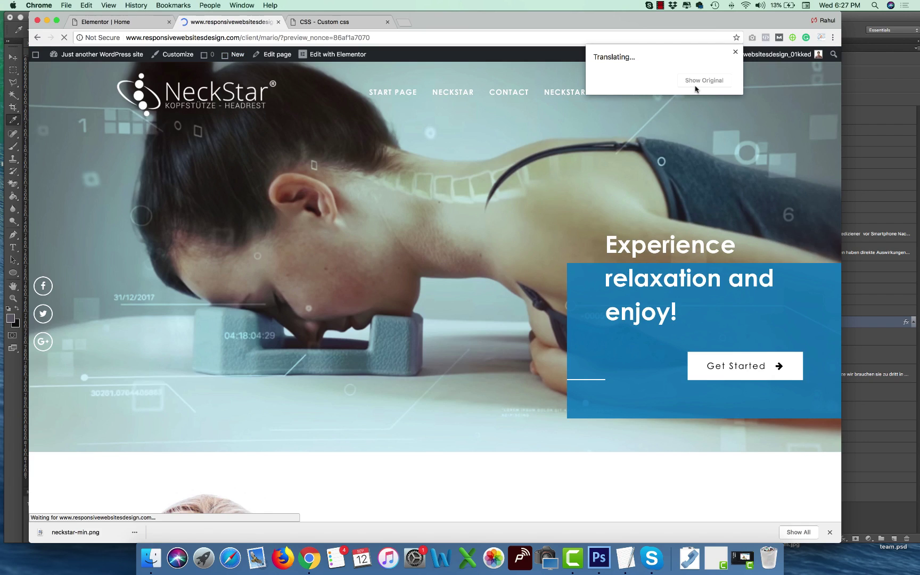
pyautogui.click(667, 80)
pyautogui.scroll(-20, 662, 165)
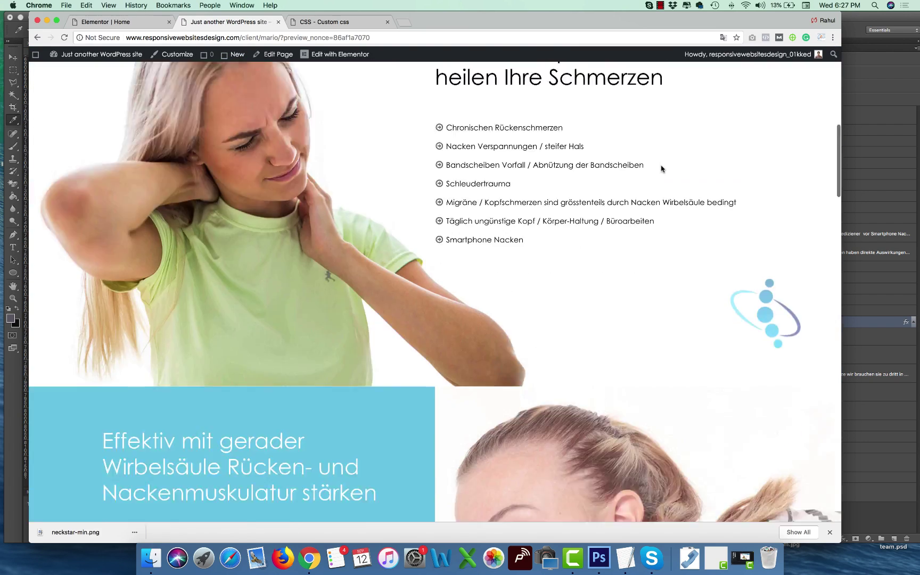
pyautogui.scroll(-10, 662, 168)
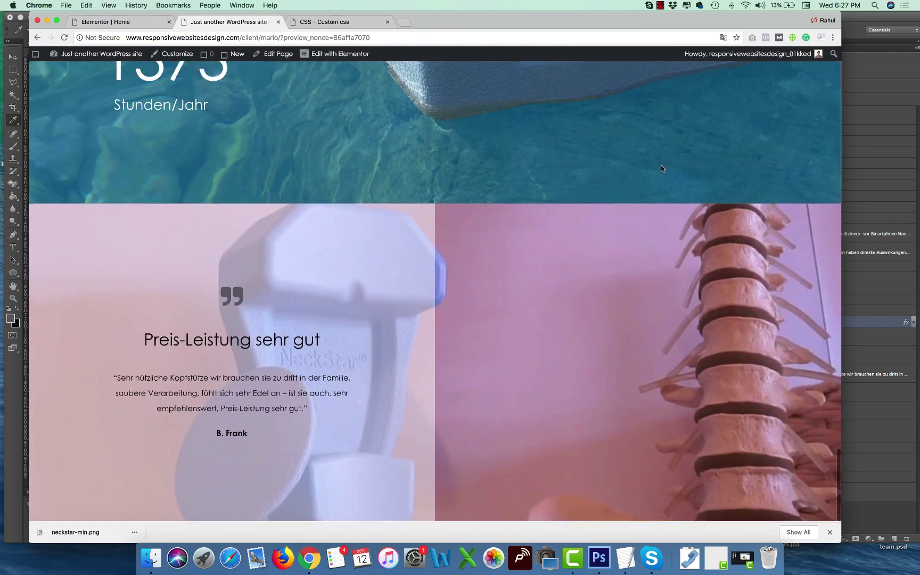
# Back in the Elementor editor, copy the testimonial heading and paste it into the empty column beside it.
pyautogui.click(127, 25)
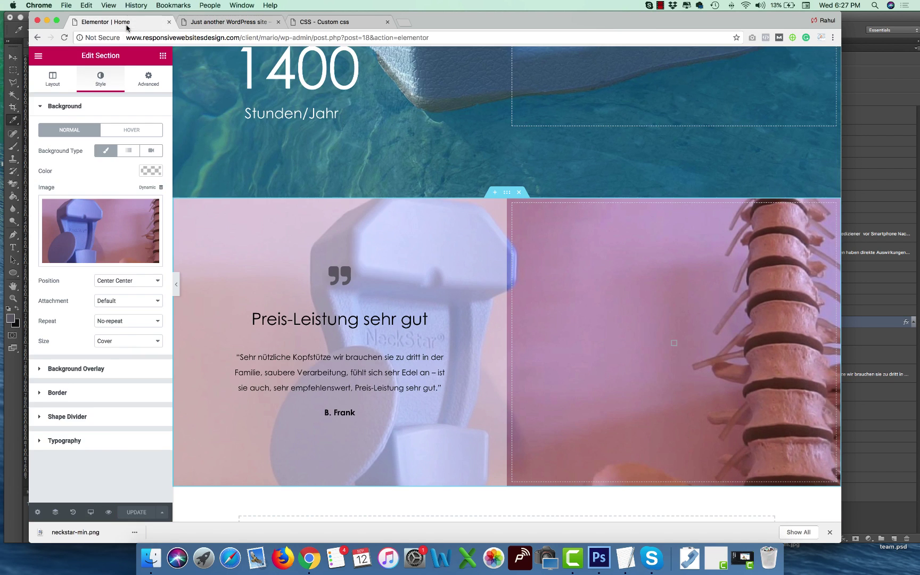
pyautogui.click(513, 204)
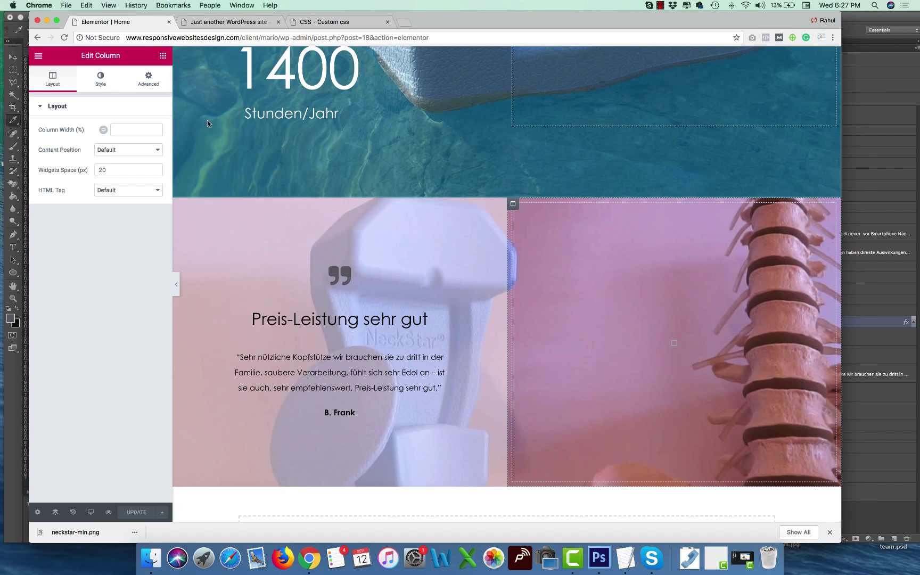
pyautogui.rightClick(307, 316)
pyautogui.click(341, 376)
pyautogui.rightClick(741, 321)
pyautogui.click(763, 329)
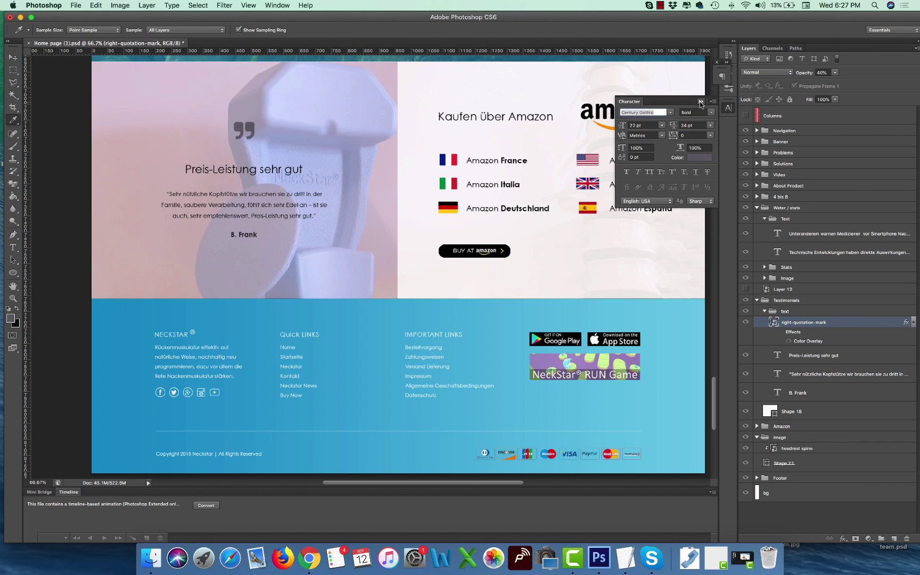
# Copy "Kaufen über Amazon" from the Photoshop design, use it as the pasted heading's title, and remove its center alignment.
pyautogui.click(701, 102)
pyautogui.press('t')
pyautogui.click(437, 116)
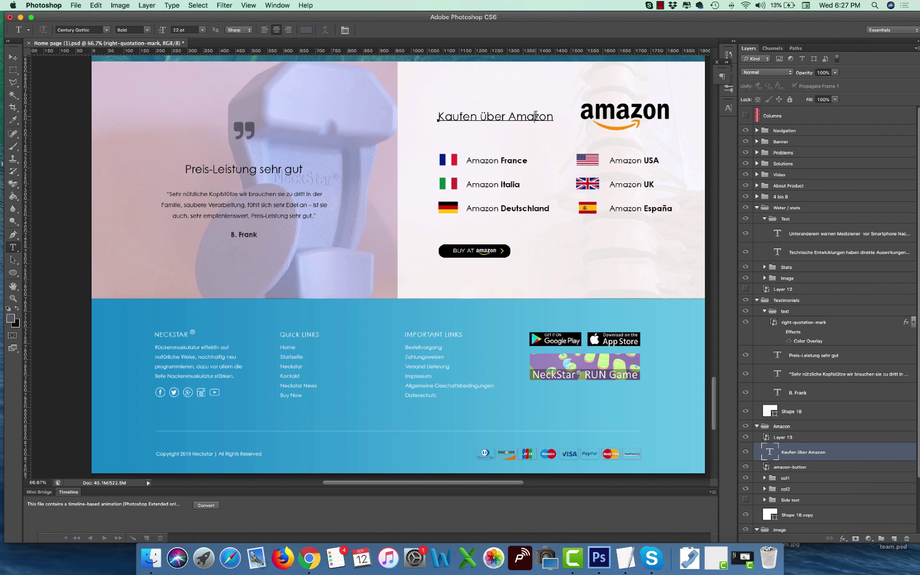
pyautogui.moveTo(438, 116); pyautogui.dragTo(554, 117)
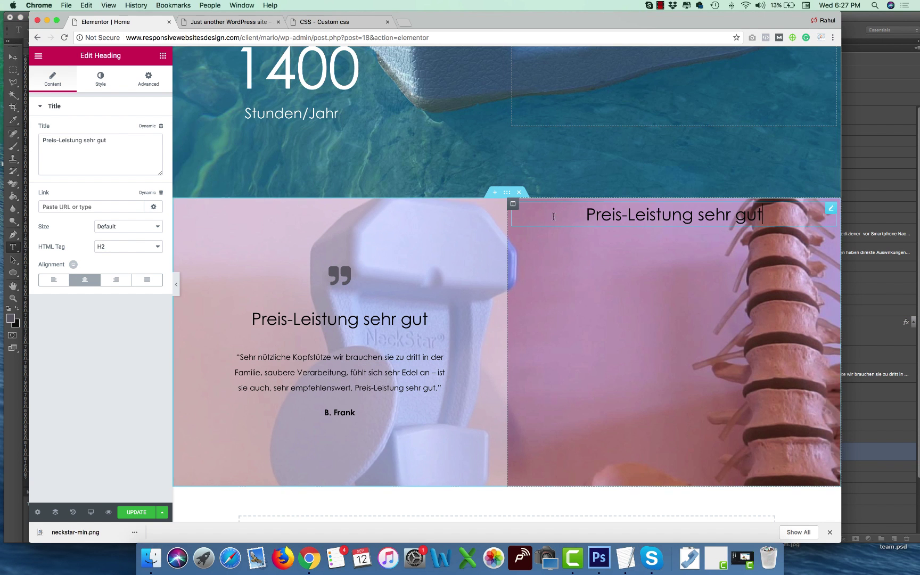
pyautogui.moveTo(106, 140); pyautogui.dragTo(32, 140)
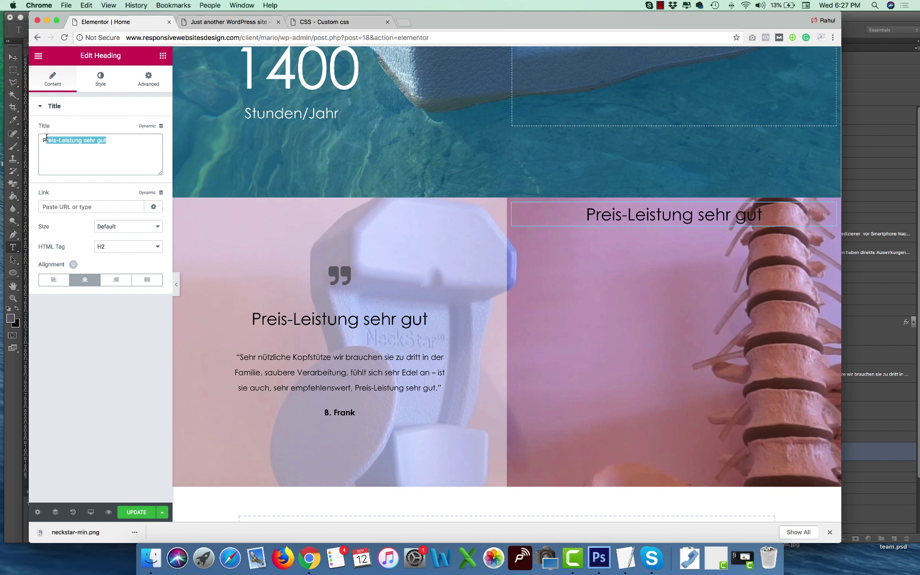
pyautogui.write('Kaufen über Amazon')
pyautogui.click(85, 279)
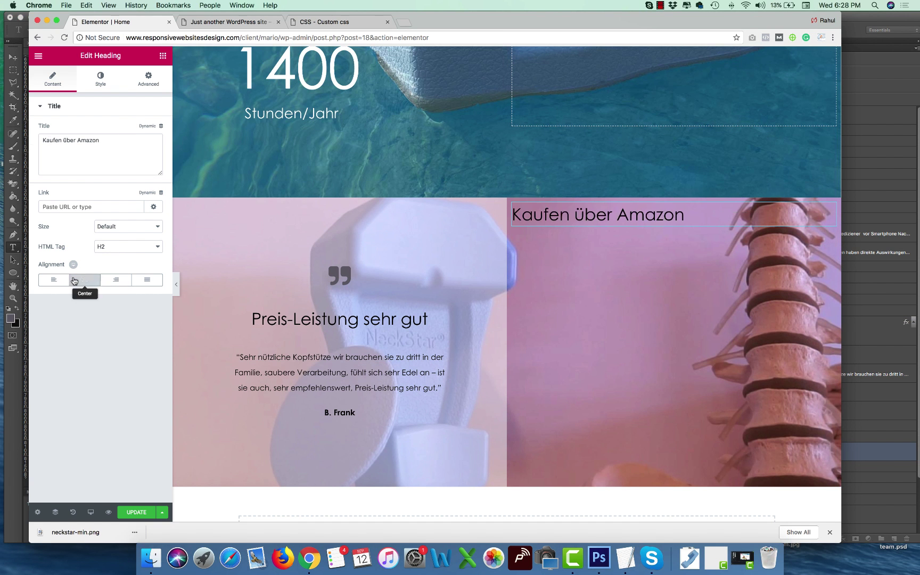
# Set the Amazon heading's margin to 18% on all sides.
pyautogui.press('super+Tab')
pyautogui.press('super+Tab')
pyautogui.click(149, 78)
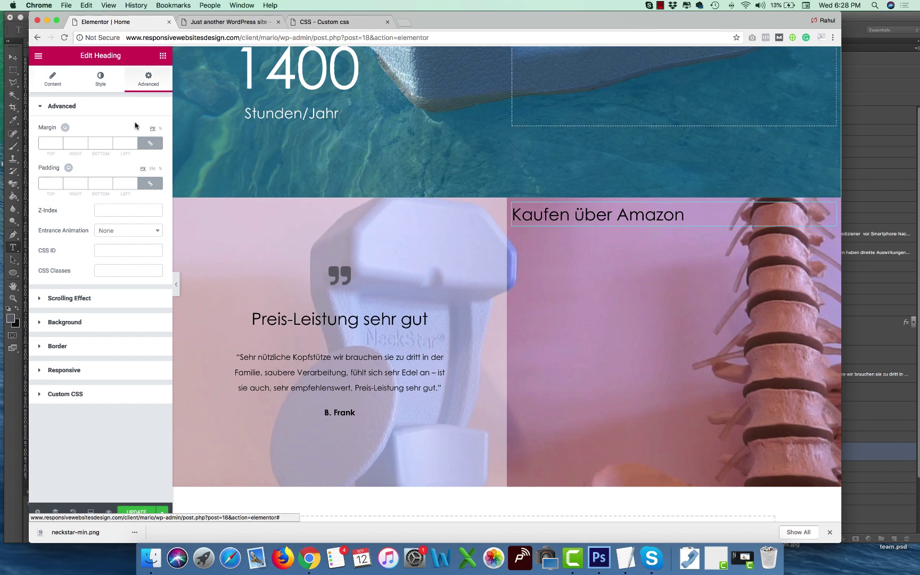
pyautogui.click(43, 144)
pyautogui.write('18')
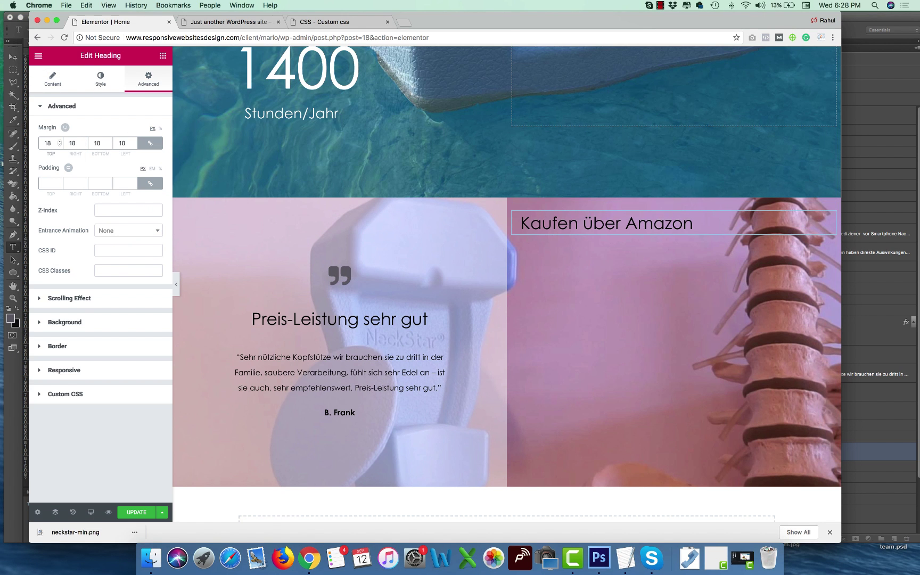
pyautogui.click(160, 128)
pyautogui.click(47, 142)
pyautogui.write('18')
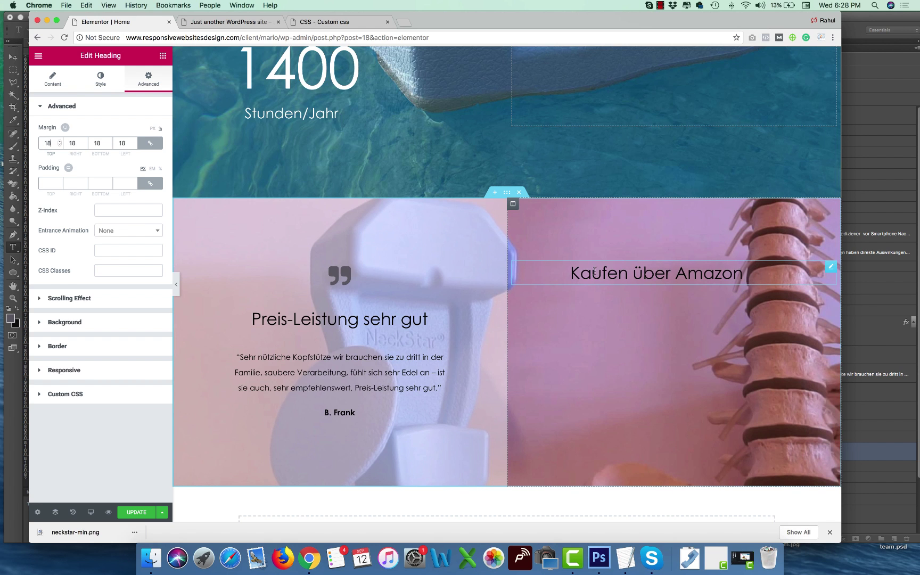
# Unlink the Amazon heading's margin values and reduce its left margin to 10%.
pyautogui.press('super+Tab')
pyautogui.press('super+Tab')
pyautogui.click(150, 143)
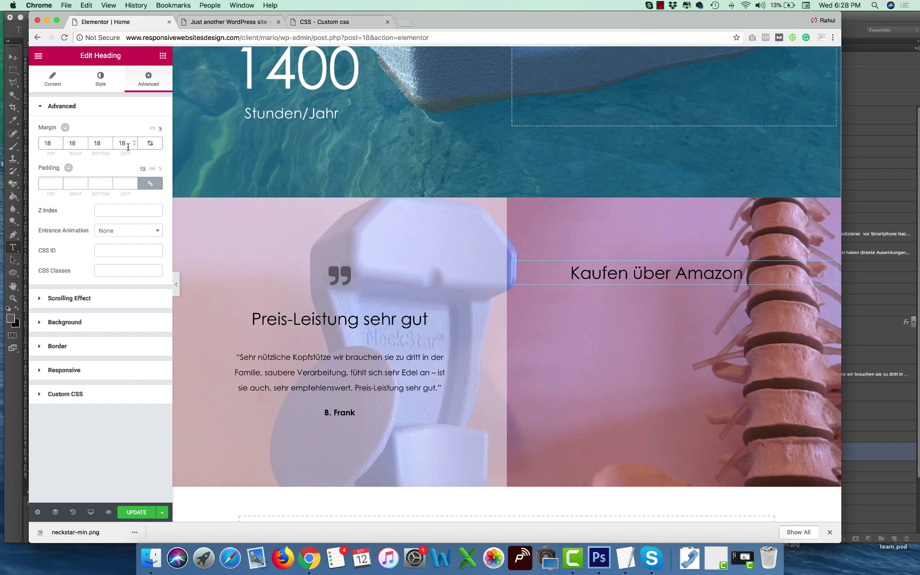
pyautogui.press('Down')
pyautogui.press('Down')
pyautogui.press('Down')
pyautogui.press('Down')
pyautogui.press('Down')
pyautogui.press('Down')
pyautogui.press('Down')
pyautogui.press('Down')
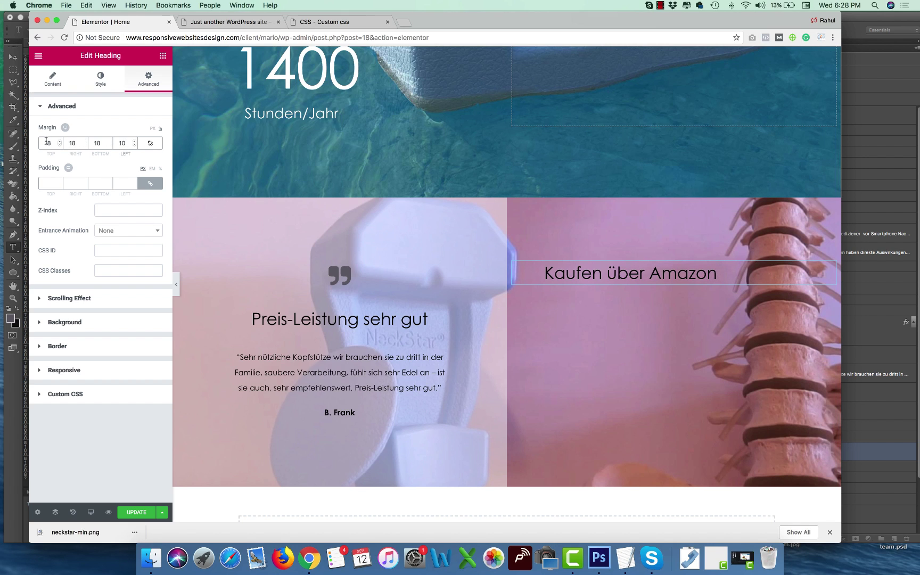
# Compare the Amazon block with the Photoshop design and add a two-column inner section below the Amazon heading.
pyautogui.press('super+Tab')
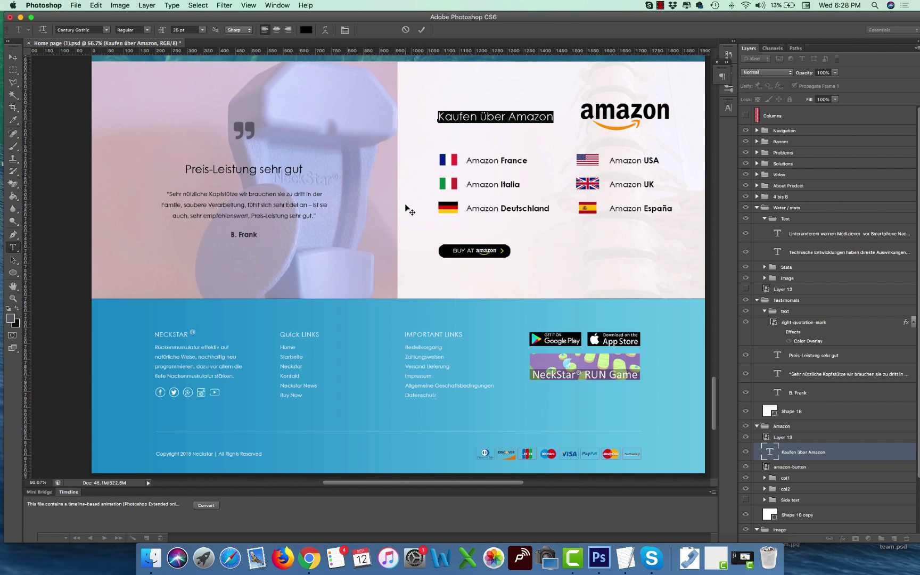
pyautogui.press('super+Tab')
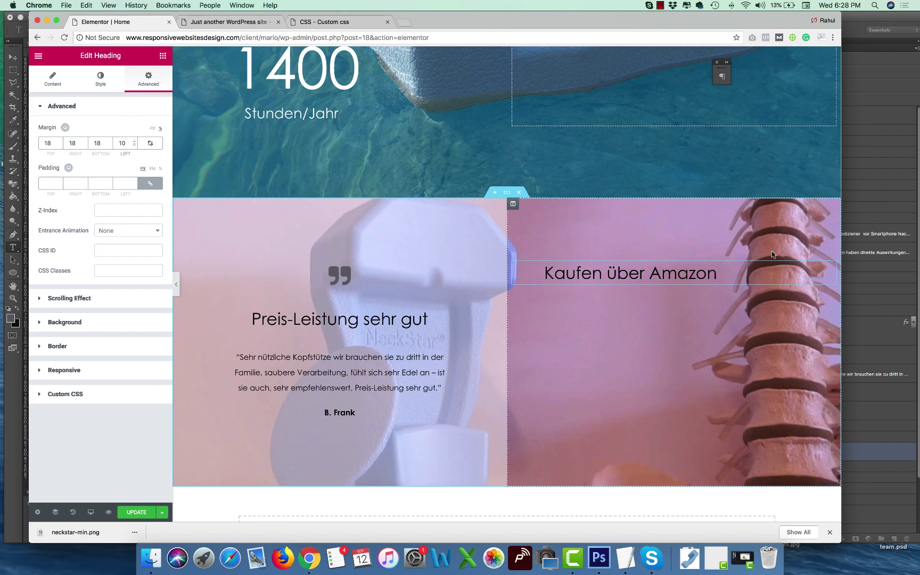
pyautogui.press('super+Tab')
pyautogui.press('super+Tab')
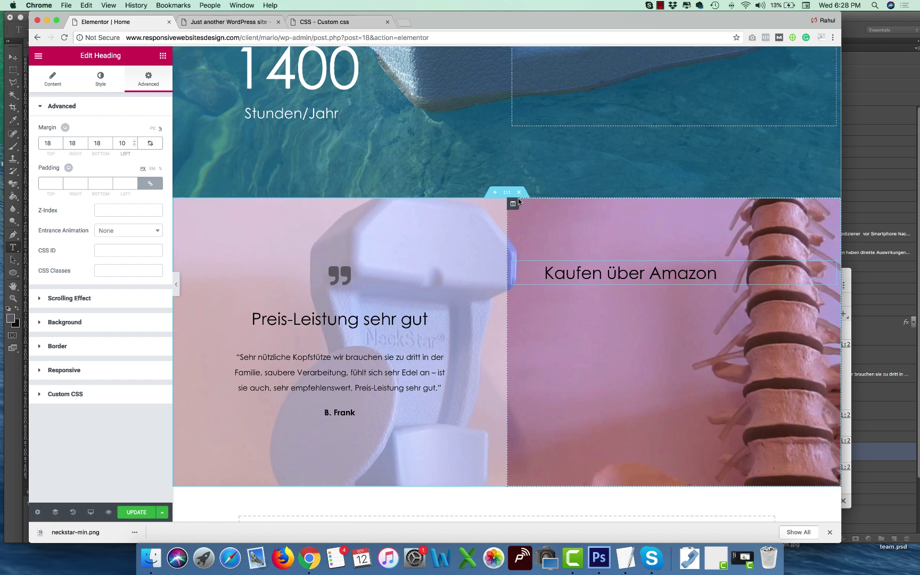
pyautogui.click(513, 203)
pyautogui.press('super+Tab')
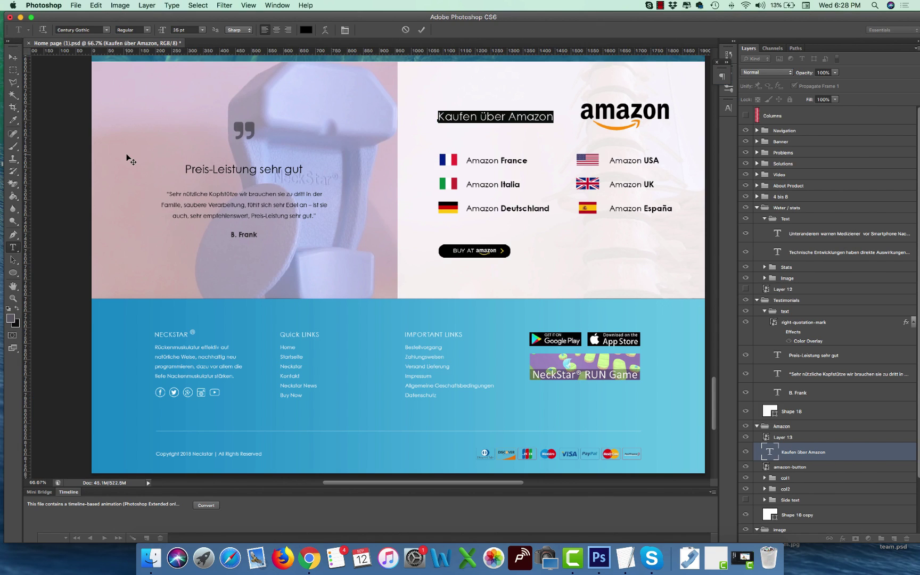
pyautogui.press('super+Tab')
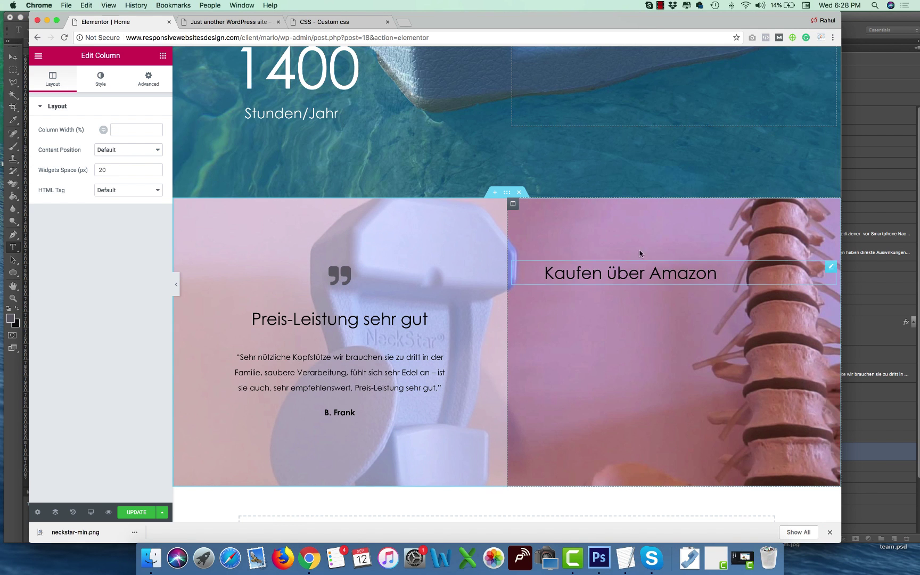
pyautogui.click(163, 56)
pyautogui.moveTo(91, 165); pyautogui.dragTo(648, 279)
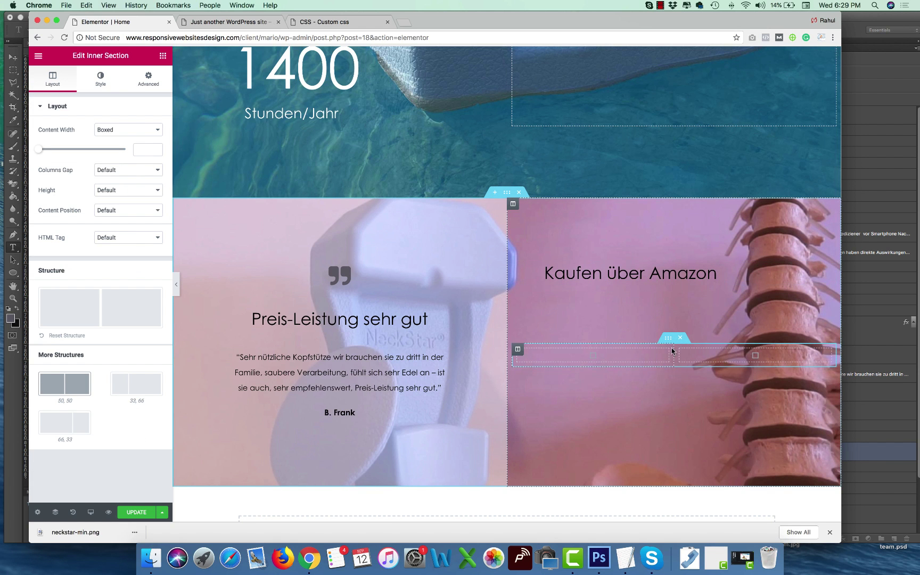
# Move the Amazon heading into the first column of the inner section.
pyautogui.press('super+Tab')
pyautogui.press('super+Tab')
pyautogui.rightClick(669, 342)
pyautogui.press('Escape')
pyautogui.moveTo(826, 281); pyautogui.dragTo(629, 214)
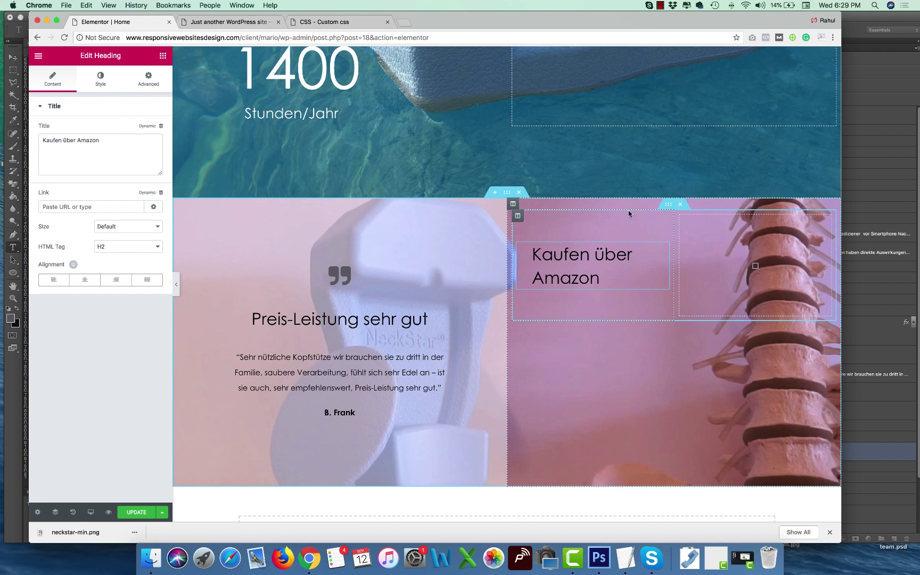
# Set the Amazon heading's margin to 0 on all sides and link the values.
pyautogui.click(518, 219)
pyautogui.click(148, 80)
pyautogui.click(581, 277)
pyautogui.click(148, 80)
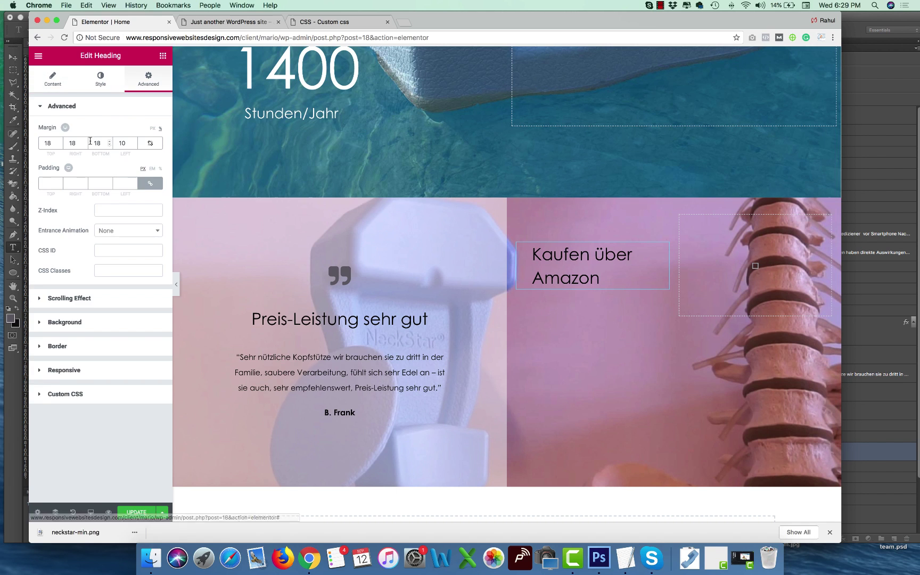
pyautogui.write('0')
pyautogui.click(150, 143)
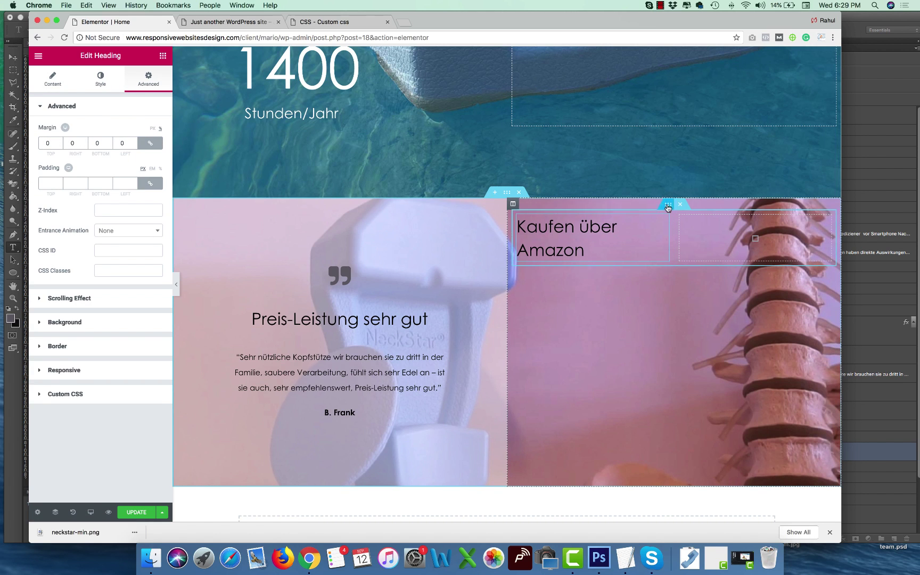
# Set the padding of the outer Amazon column to 10% on all sides.
pyautogui.click(512, 203)
pyautogui.click(149, 80)
pyautogui.click(48, 182)
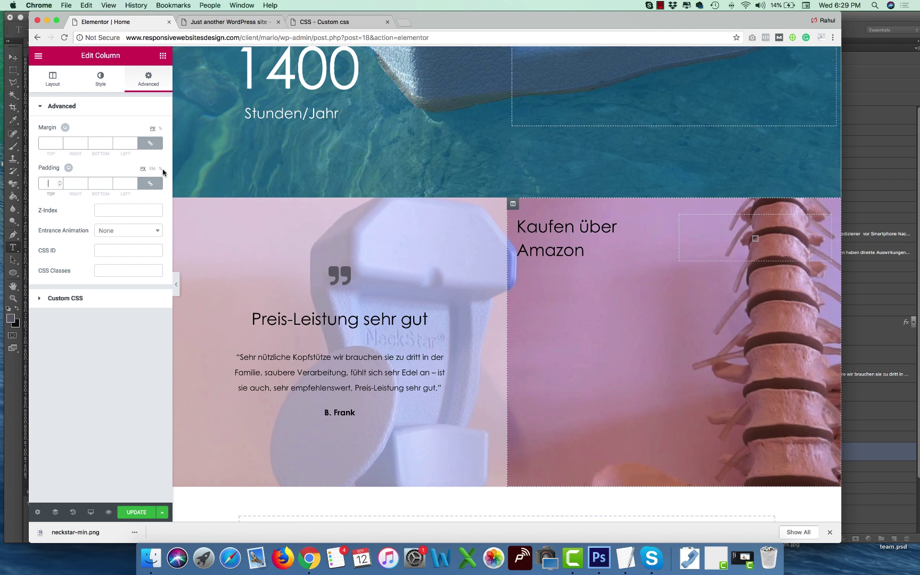
pyautogui.write('10')
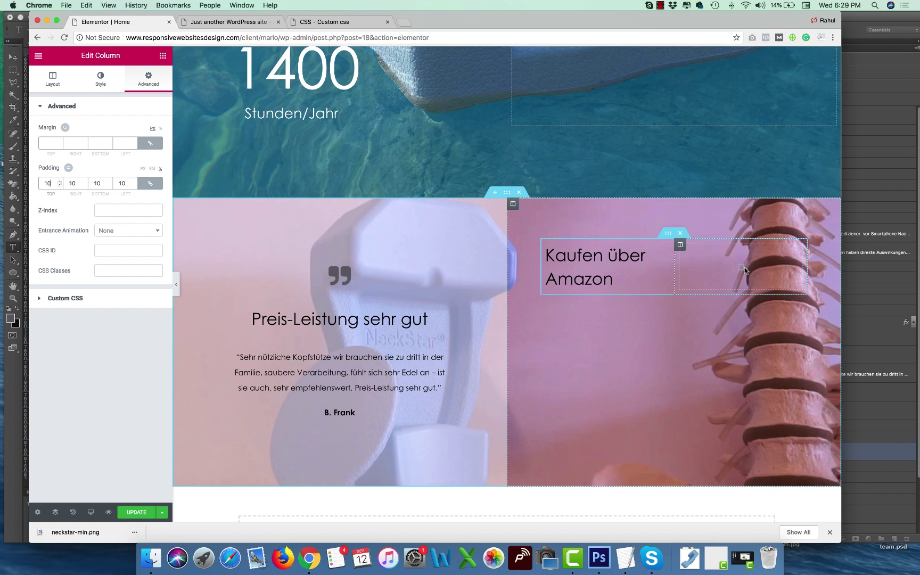
# Add an Image widget to the empty inner-section column beside the Amazon heading.
pyautogui.click(745, 270)
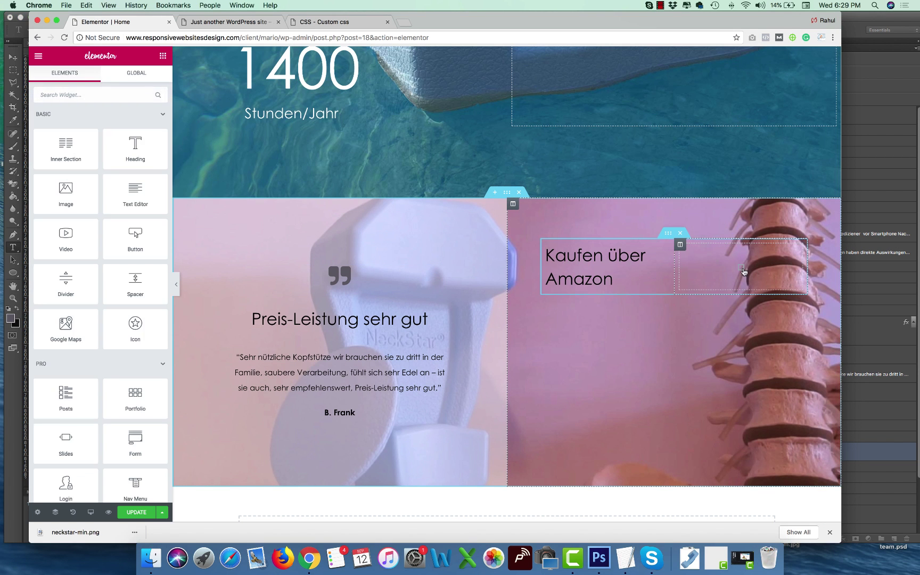
pyautogui.moveTo(65, 192); pyautogui.dragTo(704, 264)
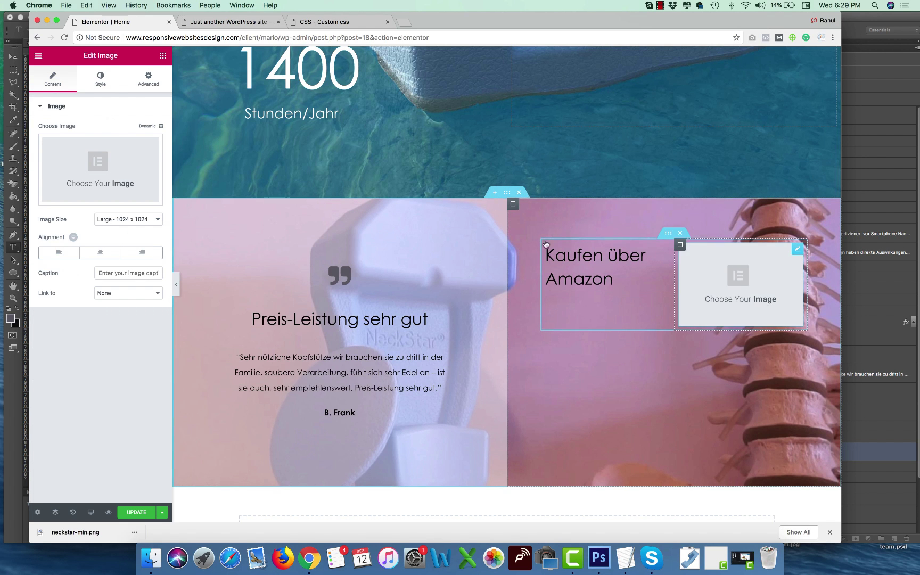
# Upload amazon_logo_RGB.jpg from the elements folder and insert it as the picture of the Image widget beside the Amazon heading.
pyautogui.click(82, 189)
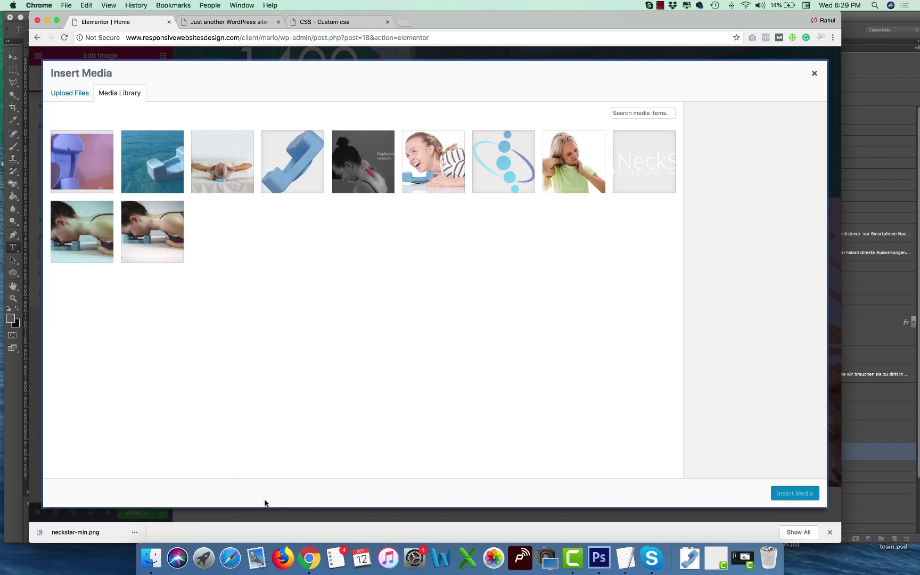
pyautogui.click(151, 558)
pyautogui.scroll(-3, 776, 419)
pyautogui.scroll(3, 767, 415)
pyautogui.doubleClick(583, 144)
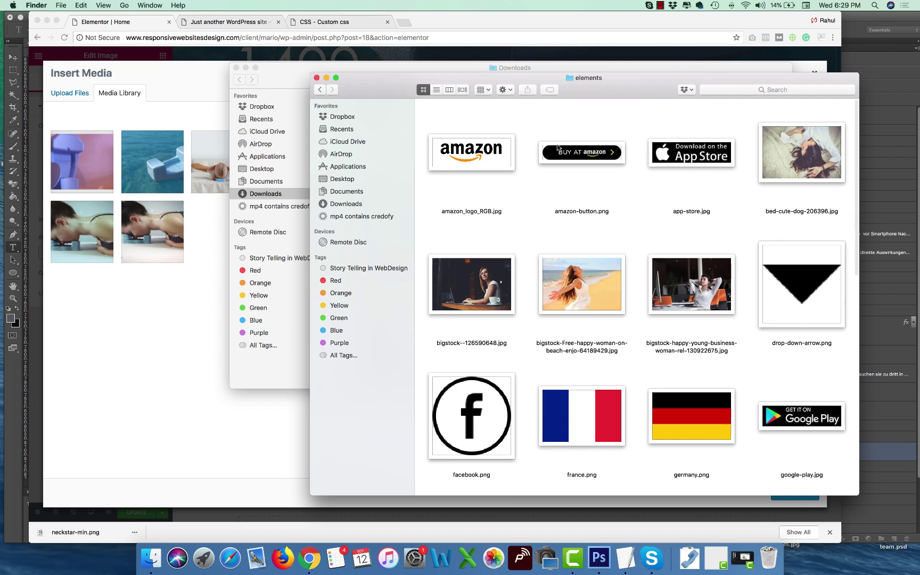
pyautogui.click(472, 154)
pyautogui.moveTo(472, 154); pyautogui.dragTo(176, 300)
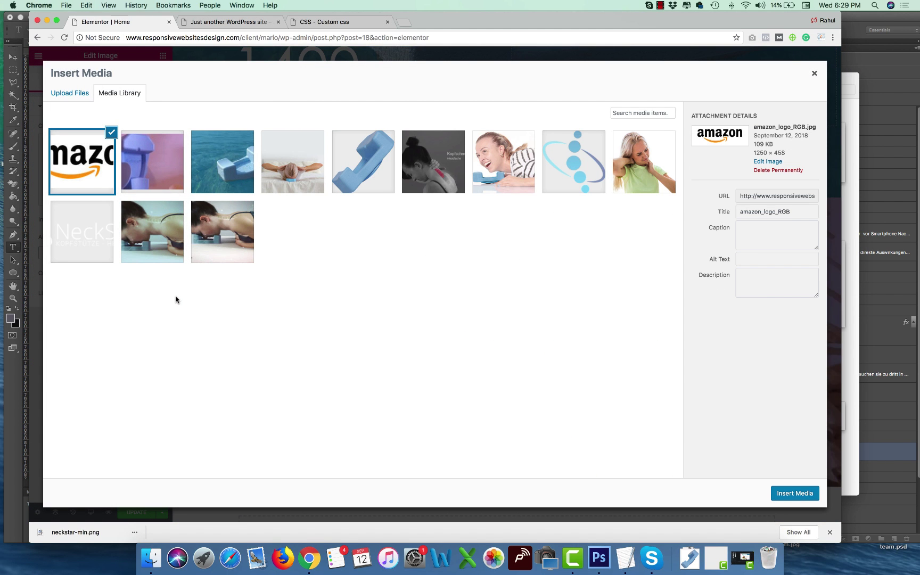
pyautogui.click(776, 491)
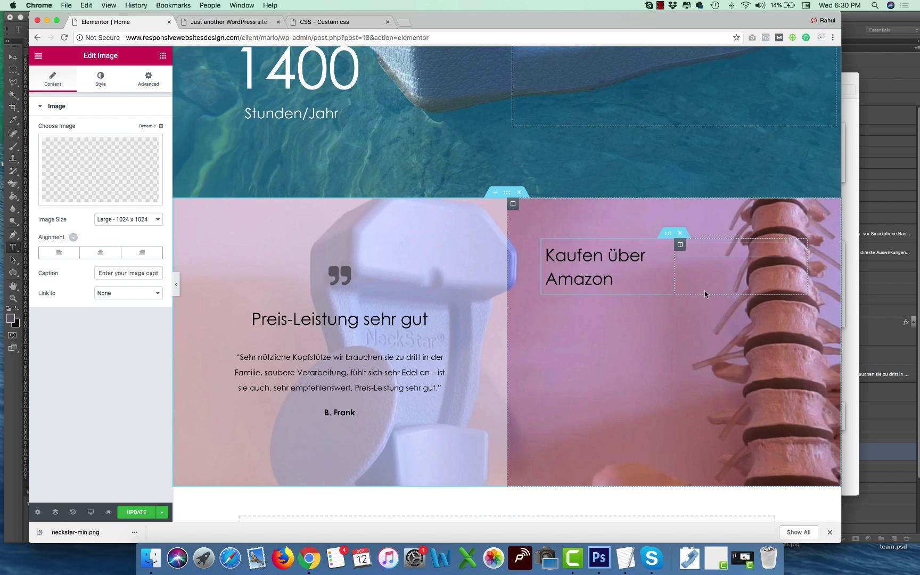
# Remove the Image widget holding the white-background Amazon logo from the inner-section column.
pyautogui.press('super+Tab')
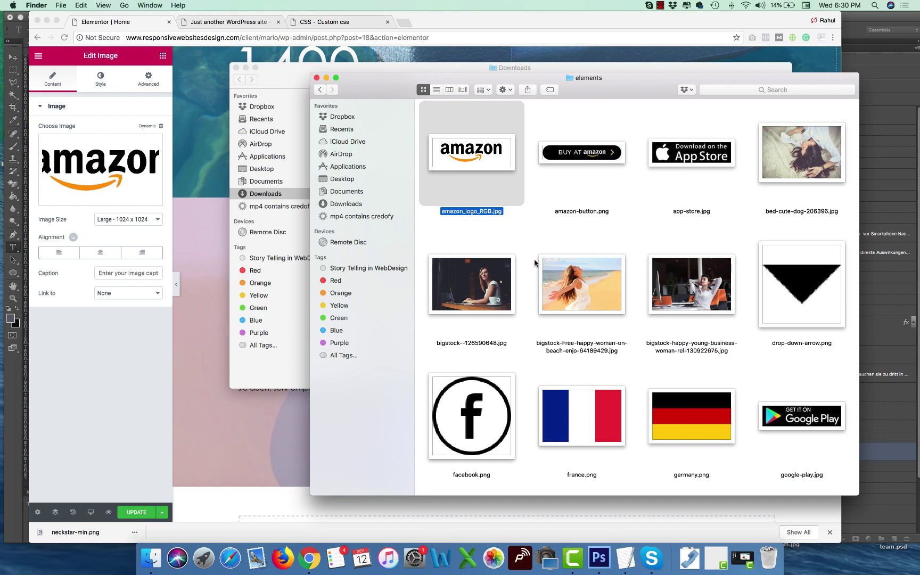
pyautogui.press('super+Tab')
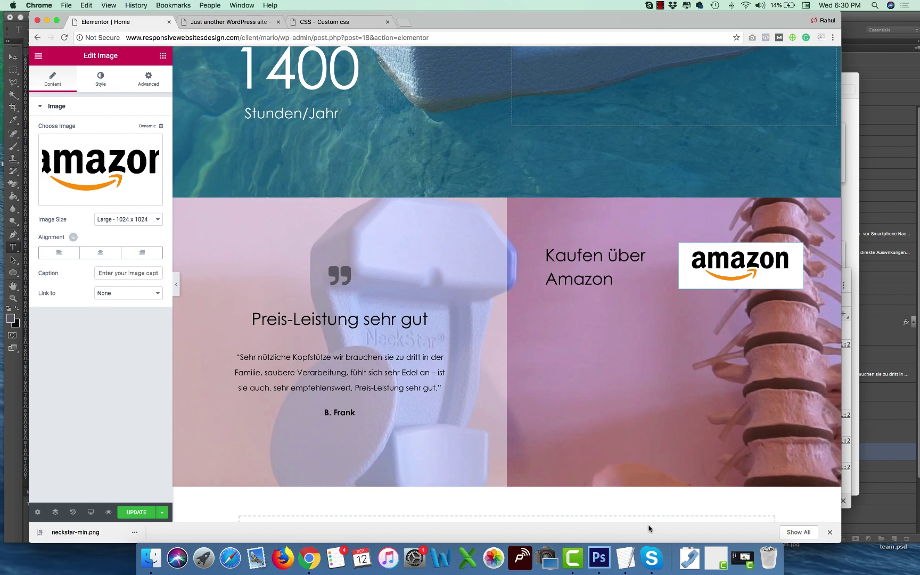
pyautogui.click(598, 558)
pyautogui.press('super+Tab')
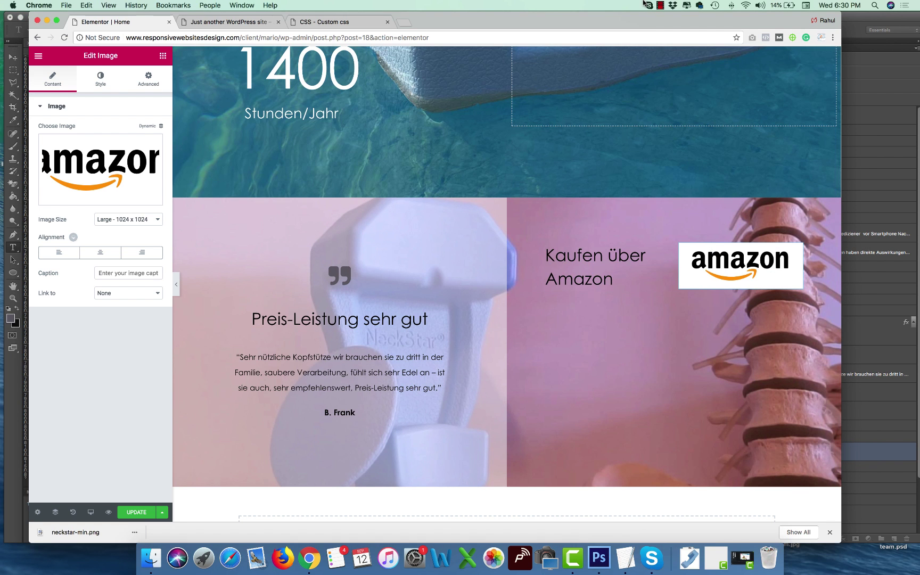
pyautogui.click(660, 5)
pyautogui.click(674, 25)
pyautogui.press('Delete')
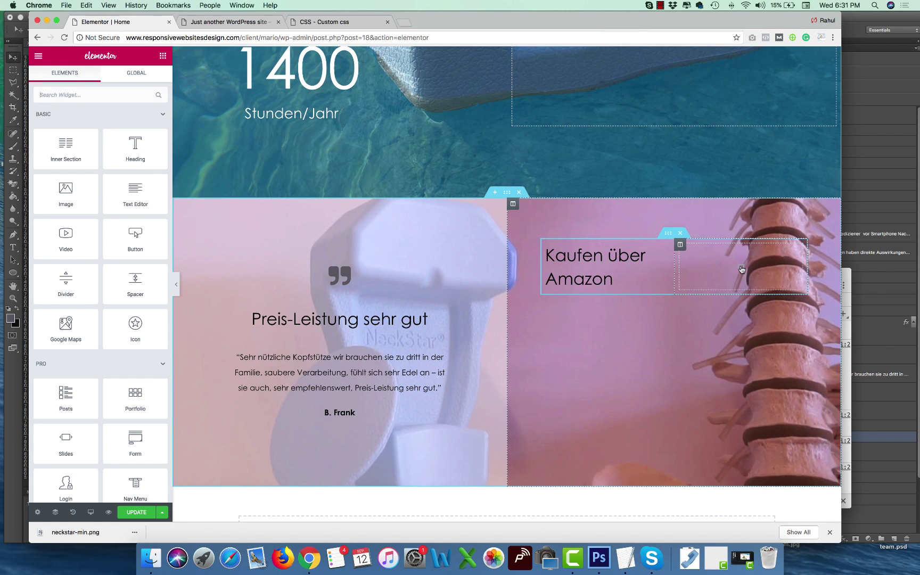
# Add an Image widget to the column beside the Amazon heading and insert the uploaded amazon.png from the parent elements folder.
pyautogui.moveTo(66, 195); pyautogui.dragTo(746, 255)
pyautogui.click(100, 182)
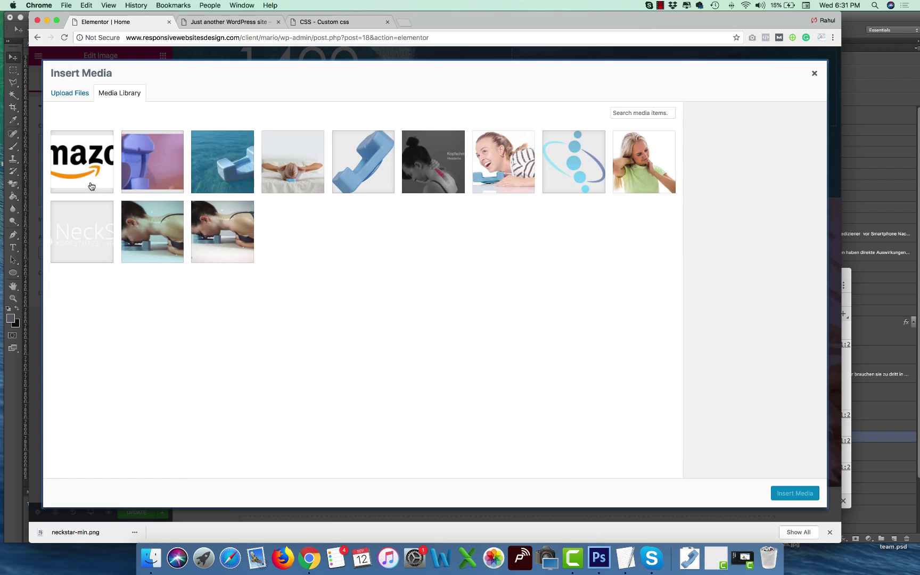
pyautogui.click(151, 557)
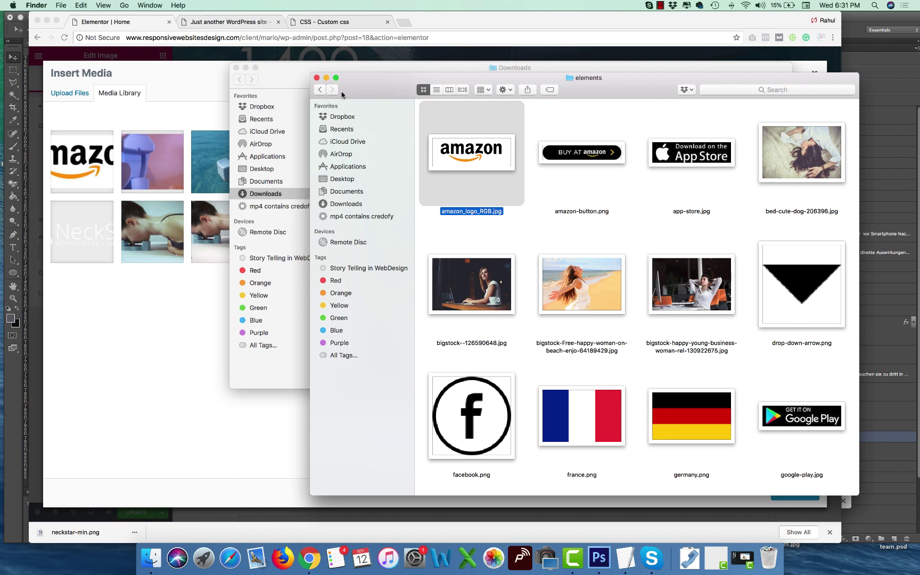
pyautogui.click(320, 89)
pyautogui.moveTo(471, 150); pyautogui.dragTo(179, 333)
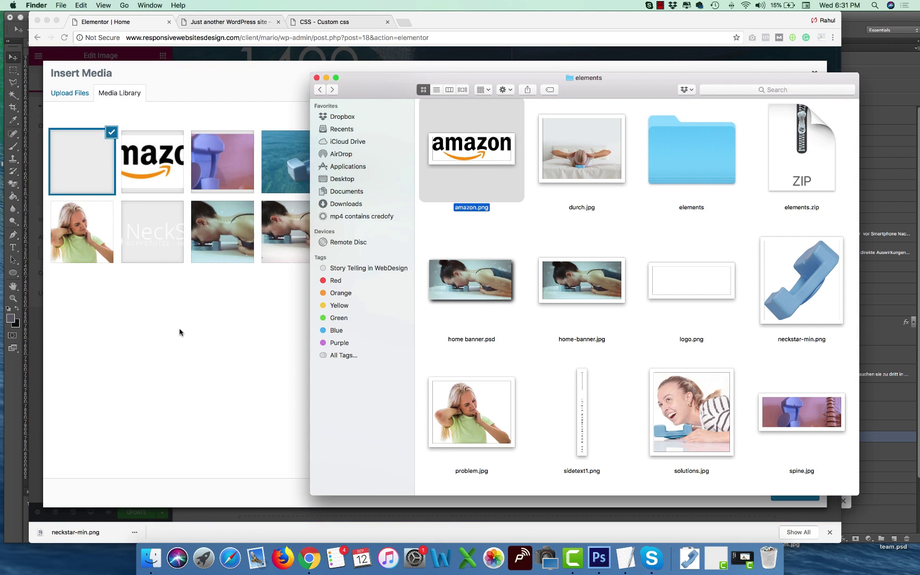
pyautogui.click(180, 333)
pyautogui.click(792, 492)
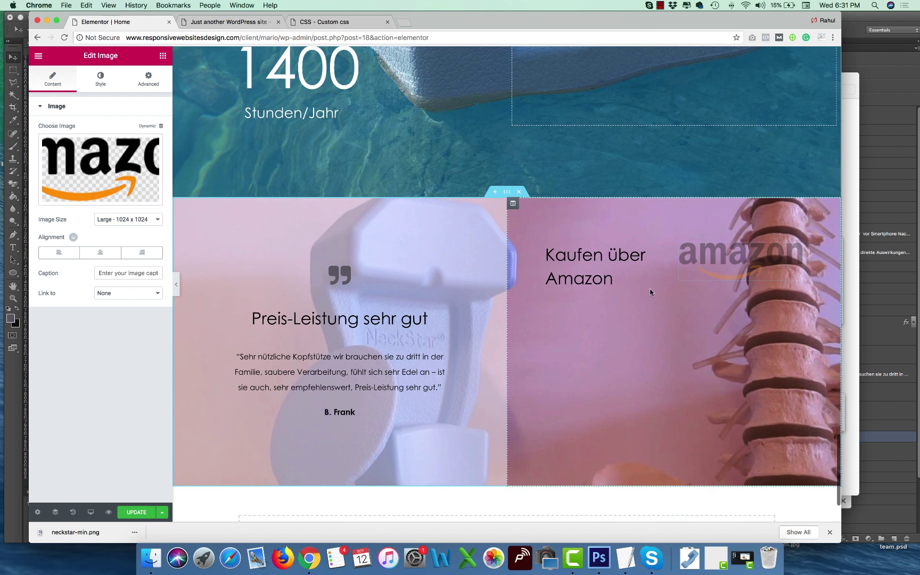
# Give the outer Amazon column a classic white background colour with slightly reduced opacity.
pyautogui.scroll(-1, 512, 204)
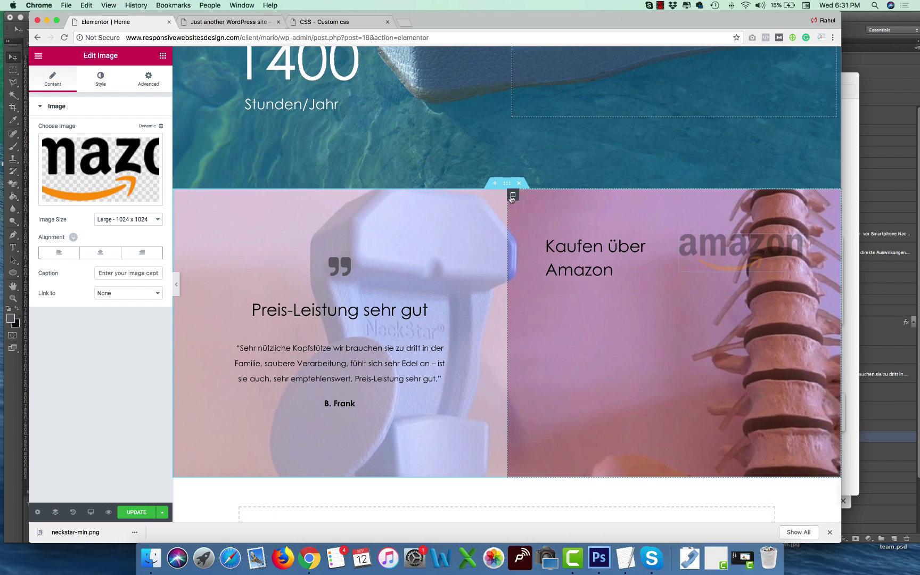
pyautogui.click(513, 195)
pyautogui.click(101, 79)
pyautogui.click(111, 150)
pyautogui.click(151, 170)
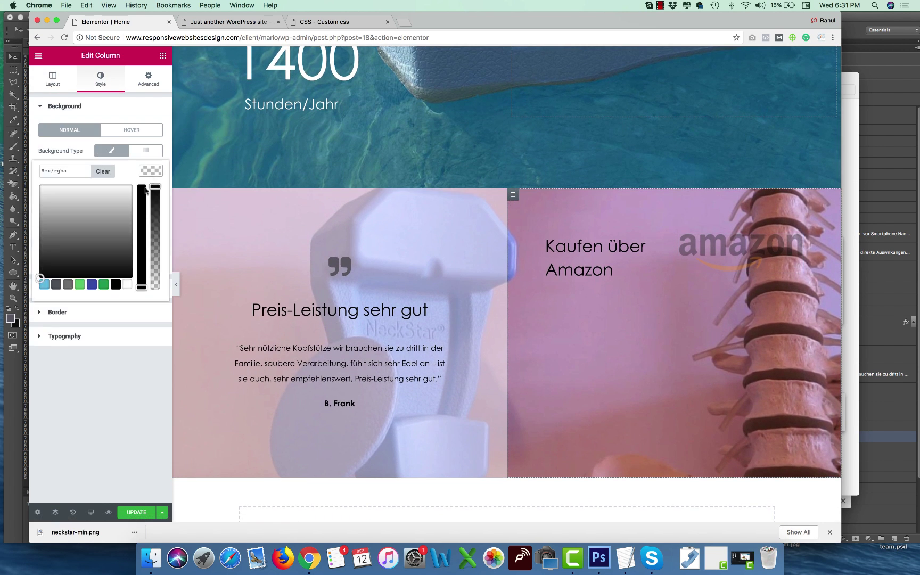
pyautogui.click(129, 284)
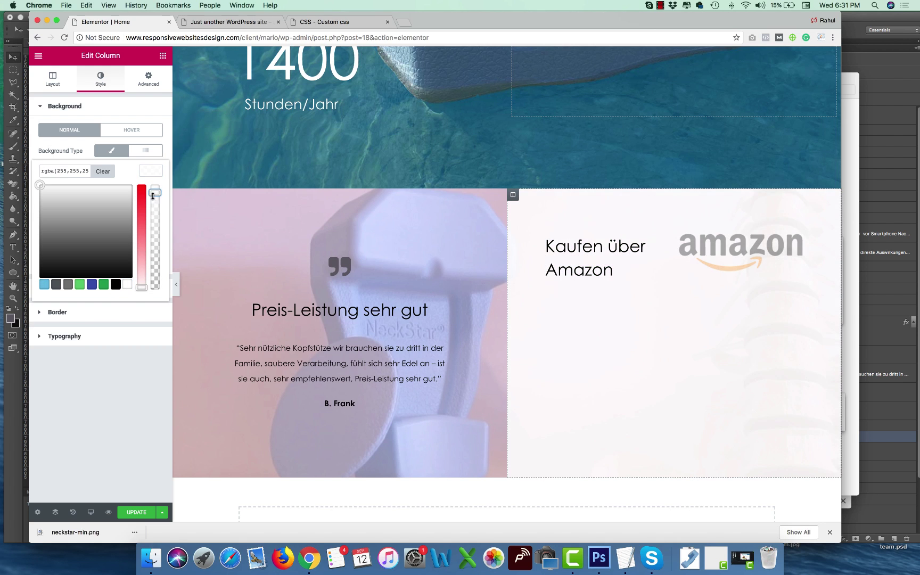
pyautogui.moveTo(77, 172); pyautogui.dragTo(81, 172)
# Inspect the visibility and fill colour of the Amazon block's Shape 18 copy layer in the Photoshop design, then return to Elementor.
pyautogui.click(600, 558)
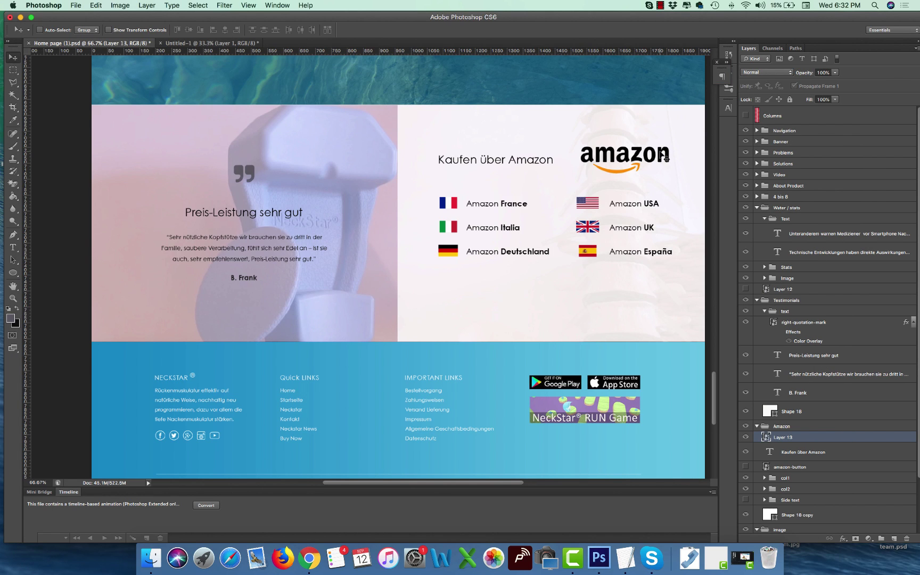
pyautogui.click(746, 515)
pyautogui.click(746, 515)
pyautogui.doubleClick(767, 515)
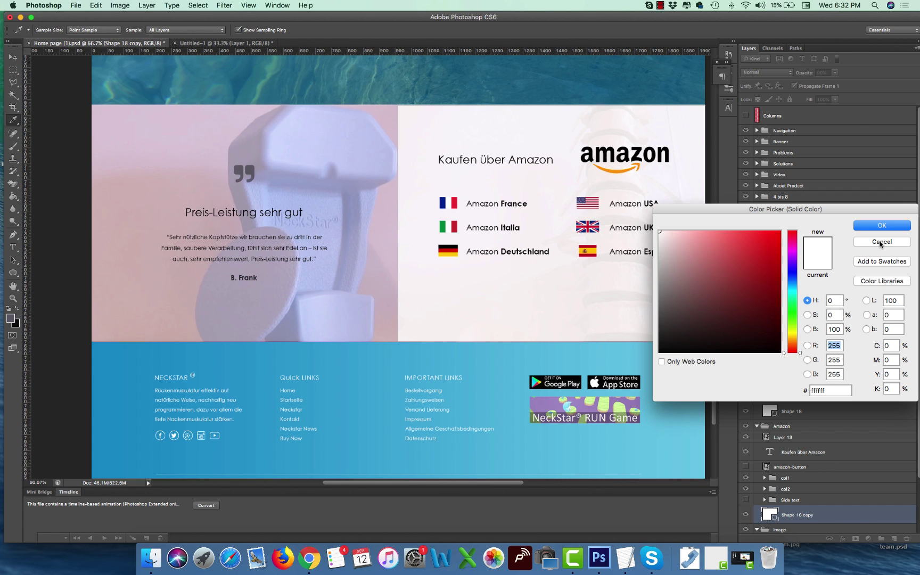
pyautogui.click(882, 242)
pyautogui.press('super+Tab')
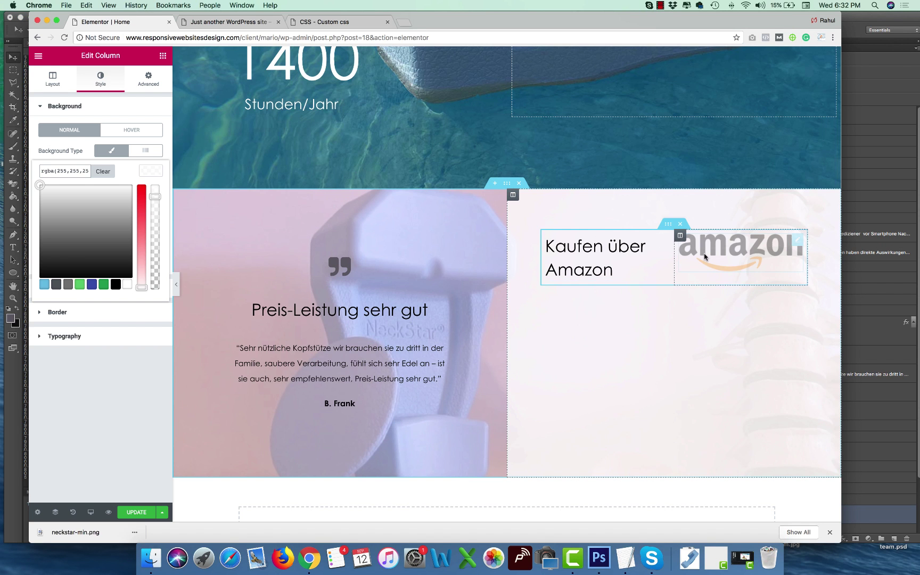
pyautogui.press('super+Tab')
pyautogui.press('super+Tab')
# Update the page and review the Amazon block on the reloaded site preview in its original language.
pyautogui.click(149, 508)
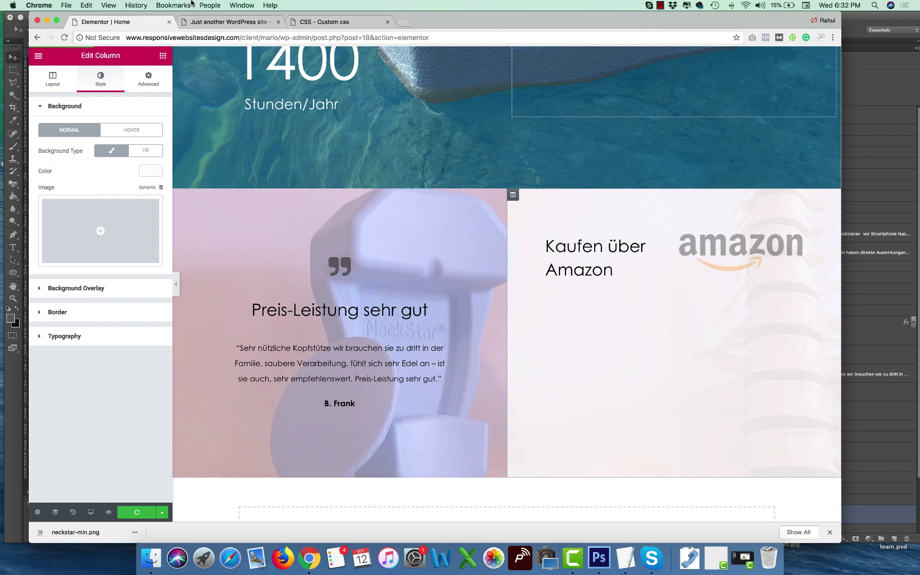
pyautogui.click(202, 24)
pyautogui.press('super+r')
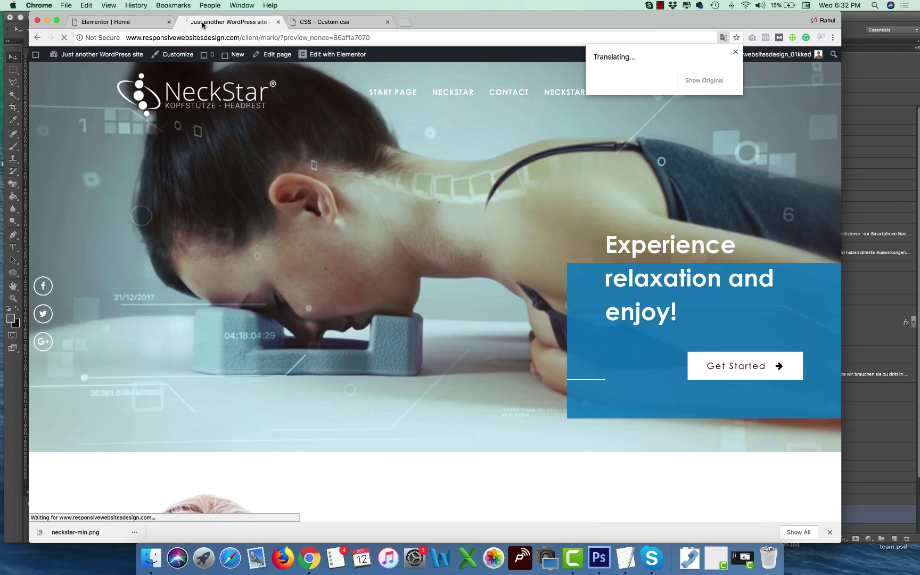
pyautogui.click(667, 81)
pyautogui.scroll(-15, 661, 298)
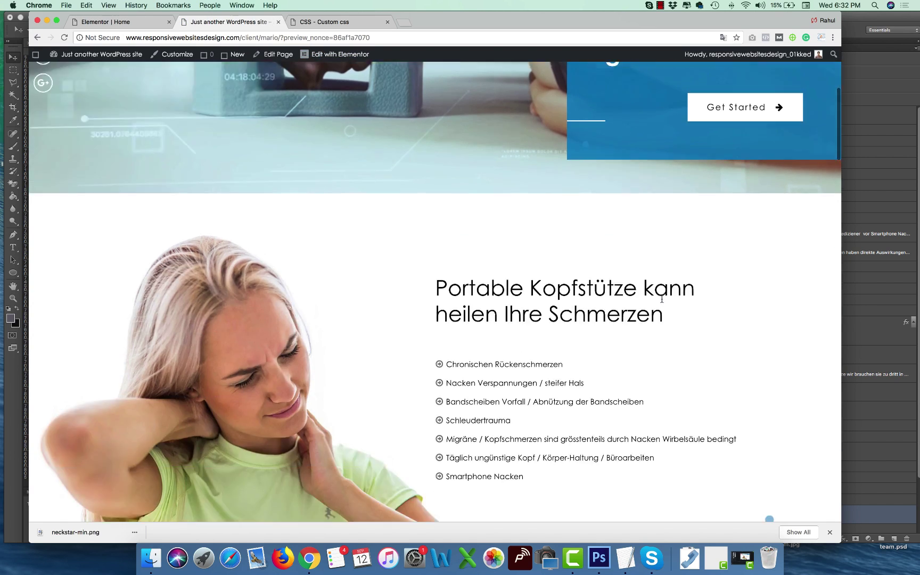
pyautogui.scroll(-10, 661, 302)
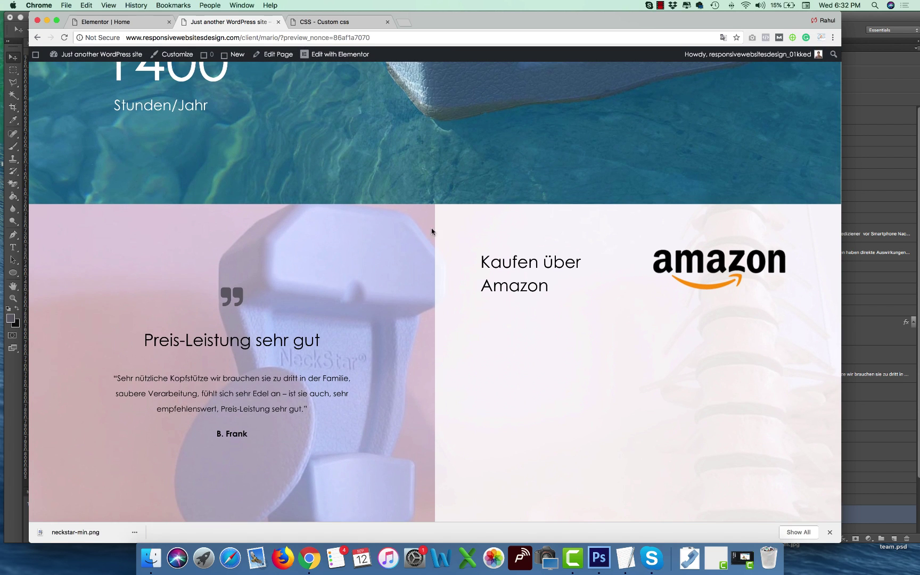
# Narrow the Amazon logo column to 33.943% in Elementor and set its content position to Middle.
pyautogui.click(107, 21)
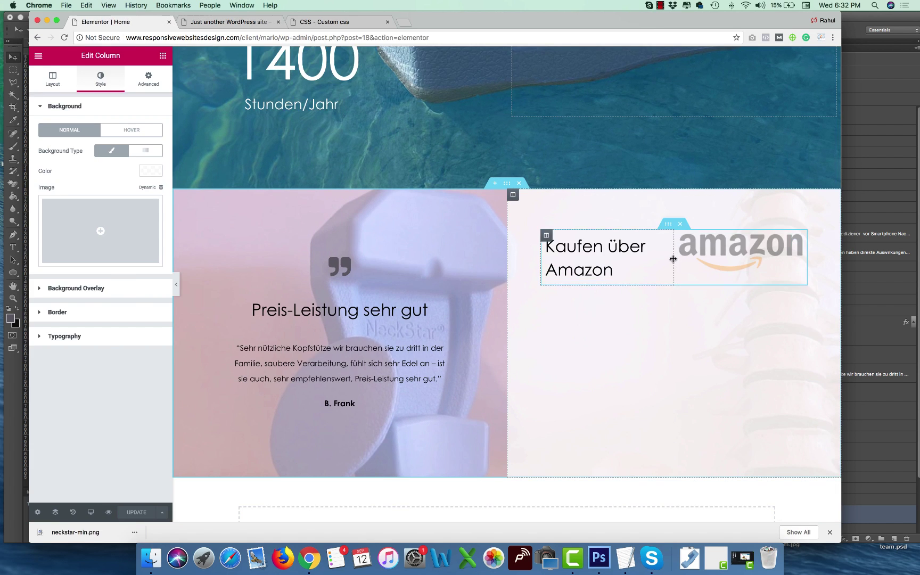
pyautogui.moveTo(674, 260); pyautogui.dragTo(718, 259)
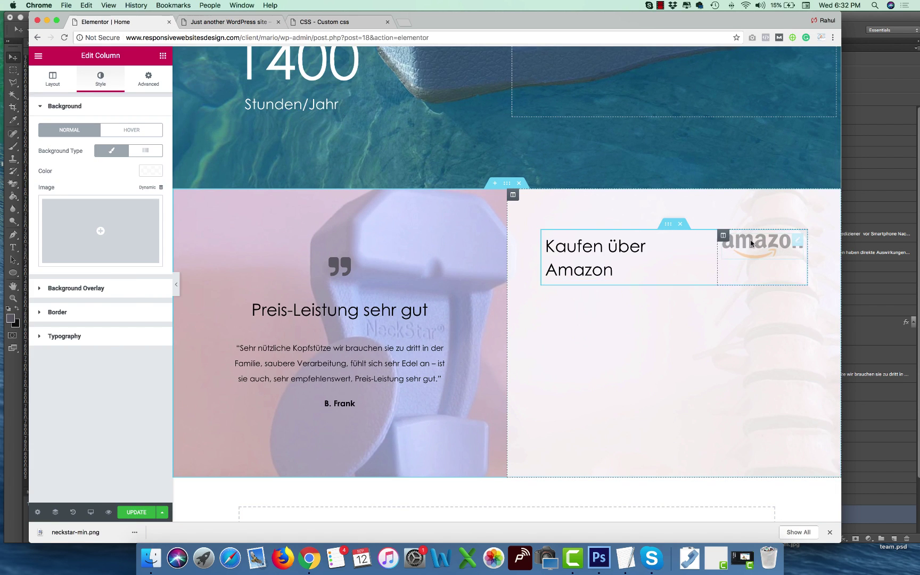
pyautogui.click(725, 236)
pyautogui.click(128, 149)
pyautogui.click(114, 166)
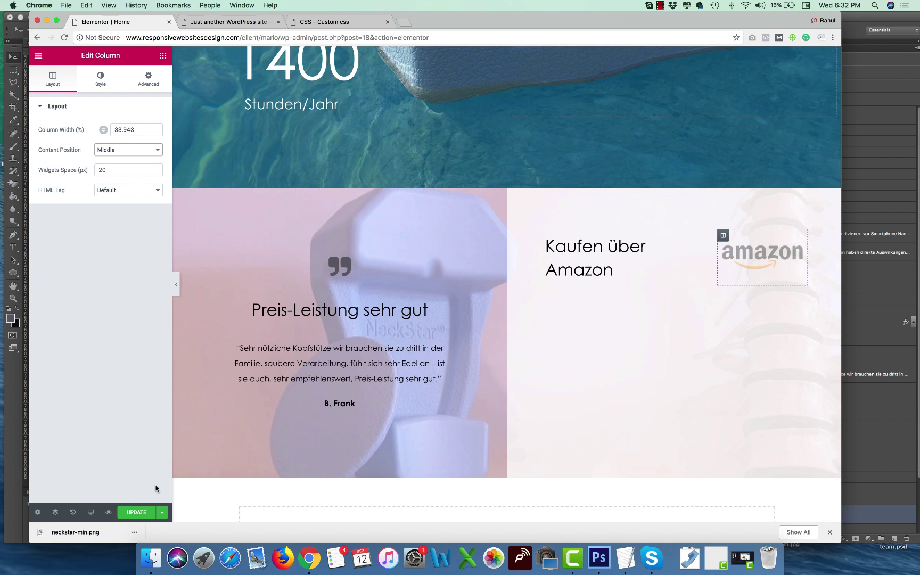
# Update the page and compare the Amazon heading and logo in the reloaded preview with the Photoshop design.
pyautogui.click(137, 512)
pyautogui.click(229, 21)
pyautogui.press('super+r')
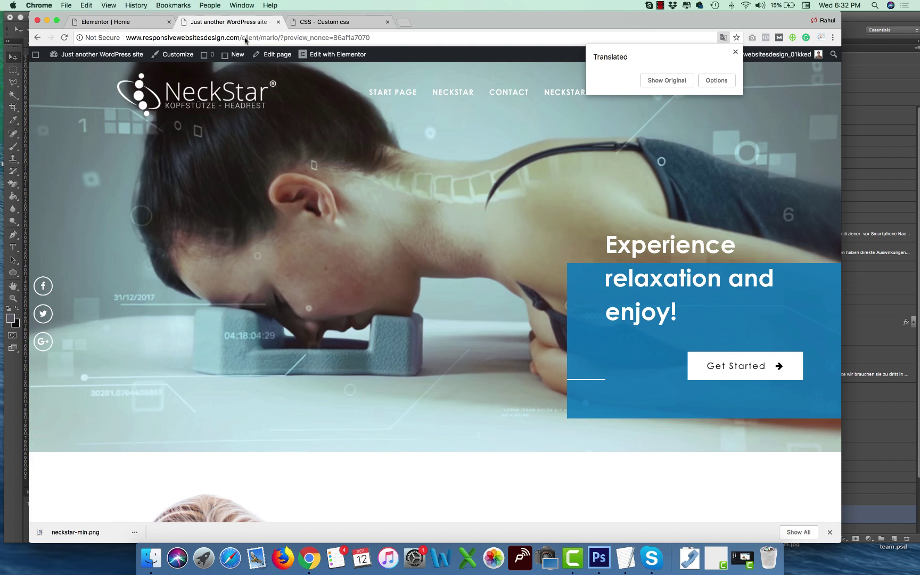
pyautogui.click(667, 80)
pyautogui.scroll(-15, 709, 518)
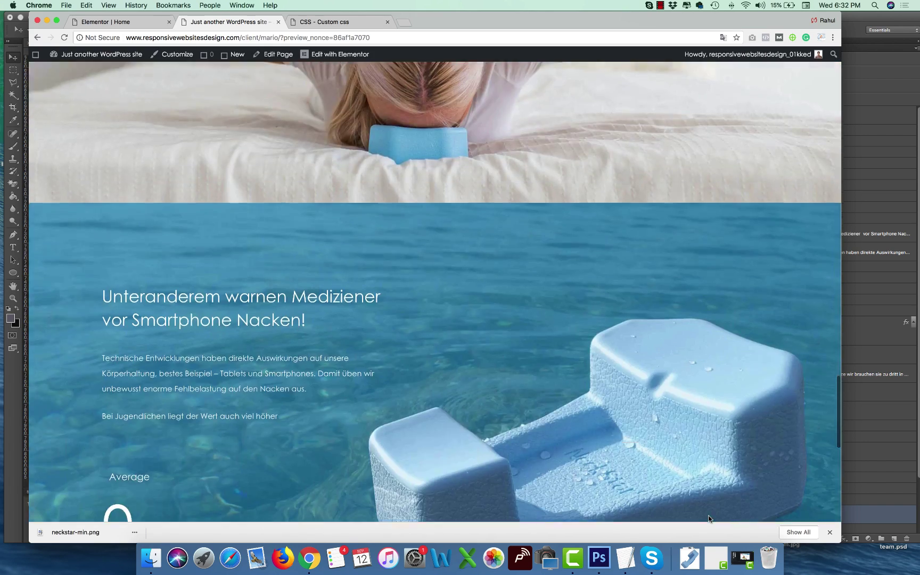
pyautogui.scroll(-8, 709, 519)
pyautogui.press('super+Tab')
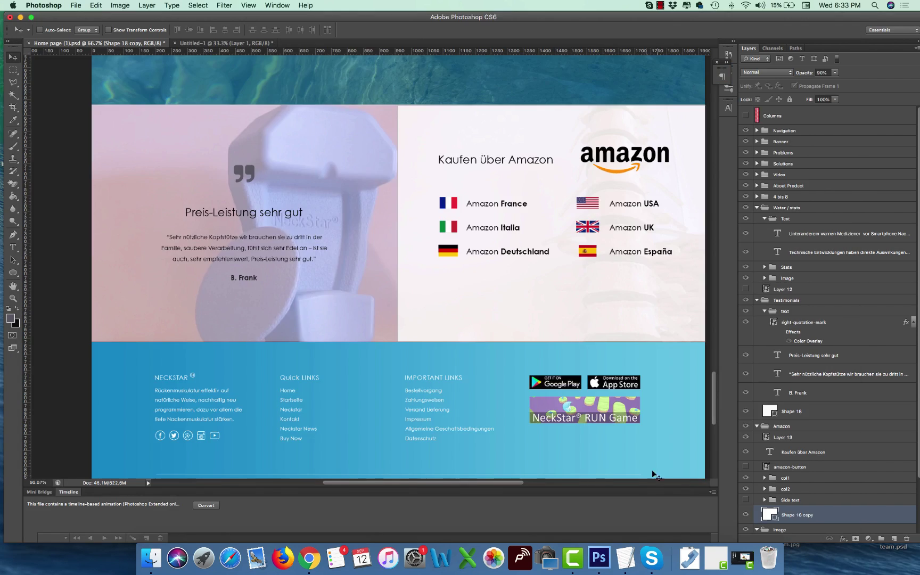
# Add a two-column Inner Section below the Amazon heading and logo in Elementor.
pyautogui.press('super+Tab')
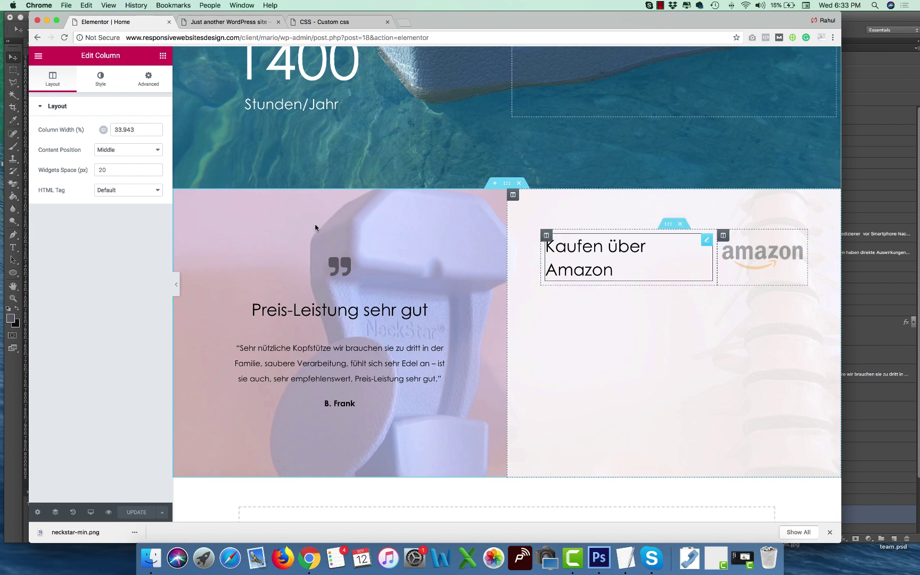
pyautogui.click(163, 55)
pyautogui.moveTo(71, 146); pyautogui.dragTo(669, 298)
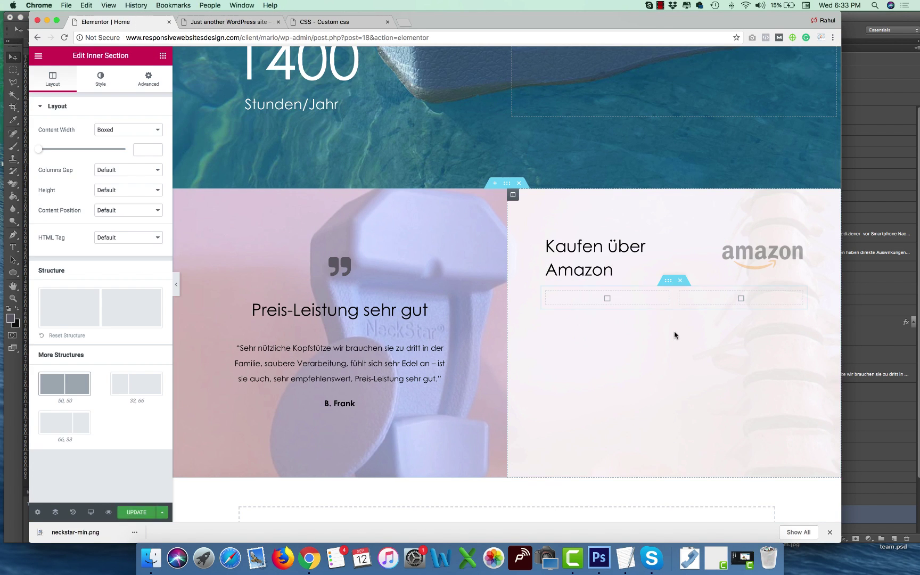
# Add an Image Box widget to the first column of the new inner section and consult the Photoshop design for its content.
pyautogui.click(546, 291)
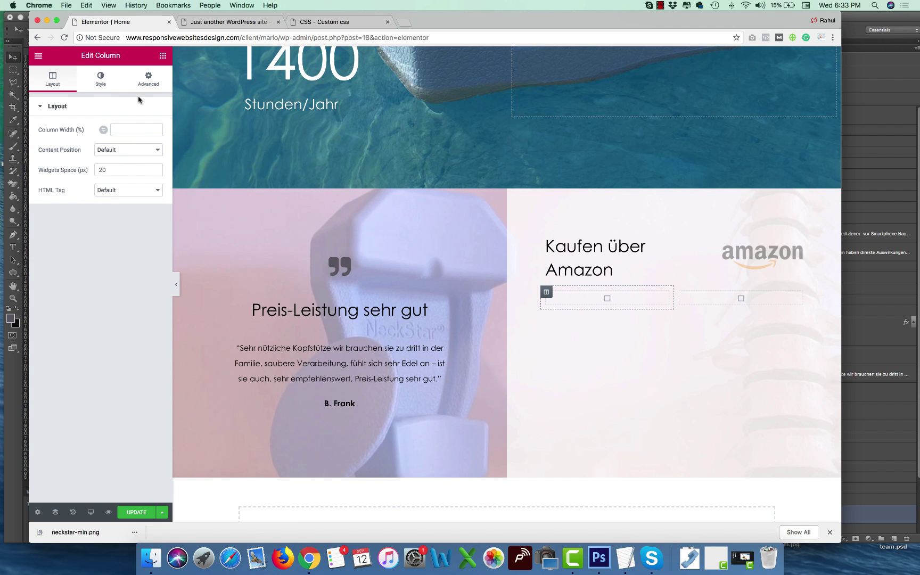
pyautogui.click(148, 79)
pyautogui.click(162, 56)
pyautogui.scroll(-10, 133, 292)
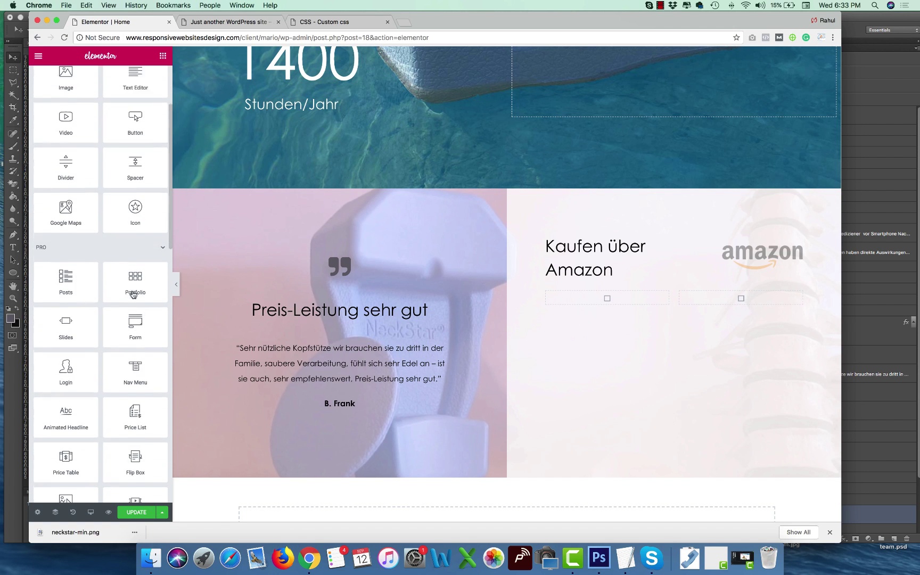
pyautogui.scroll(-5, 133, 292)
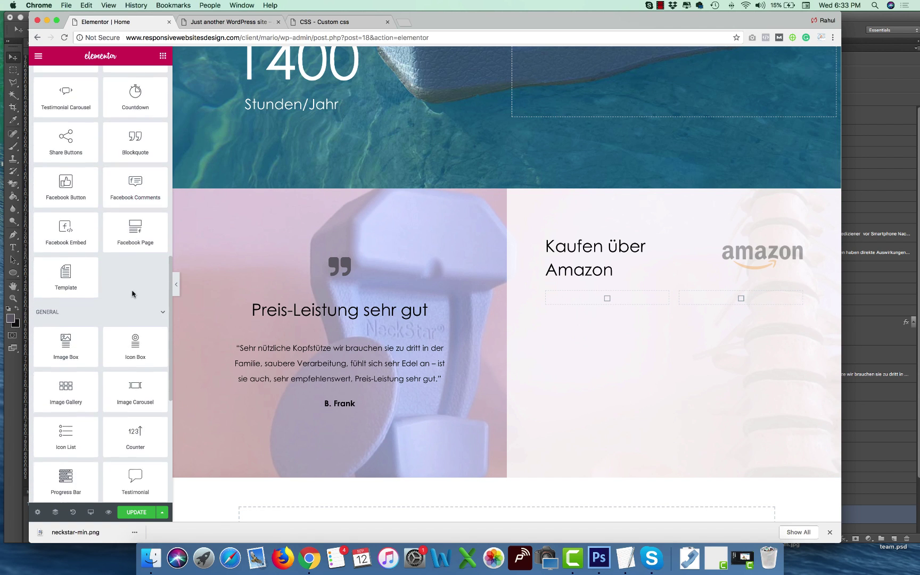
pyautogui.moveTo(63, 268); pyautogui.dragTo(607, 300)
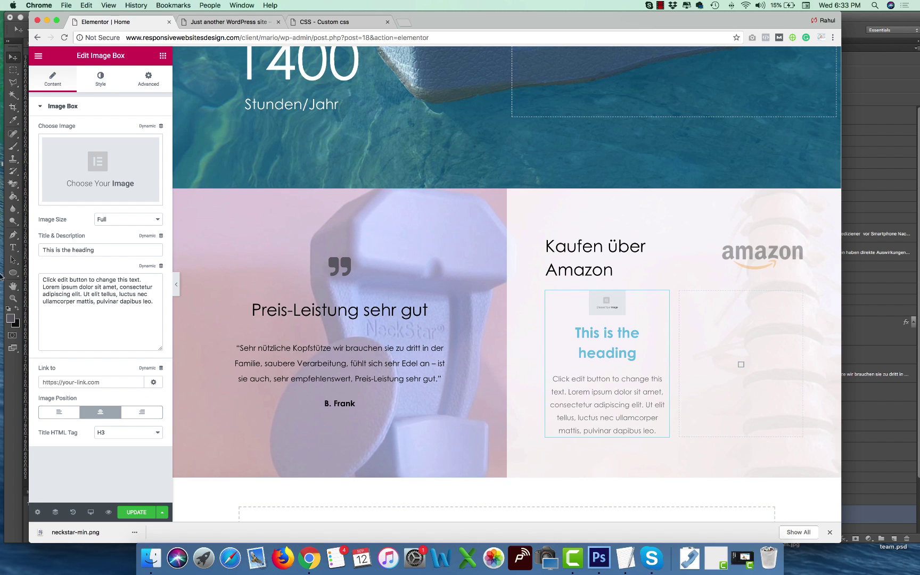
pyautogui.press('super+Tab')
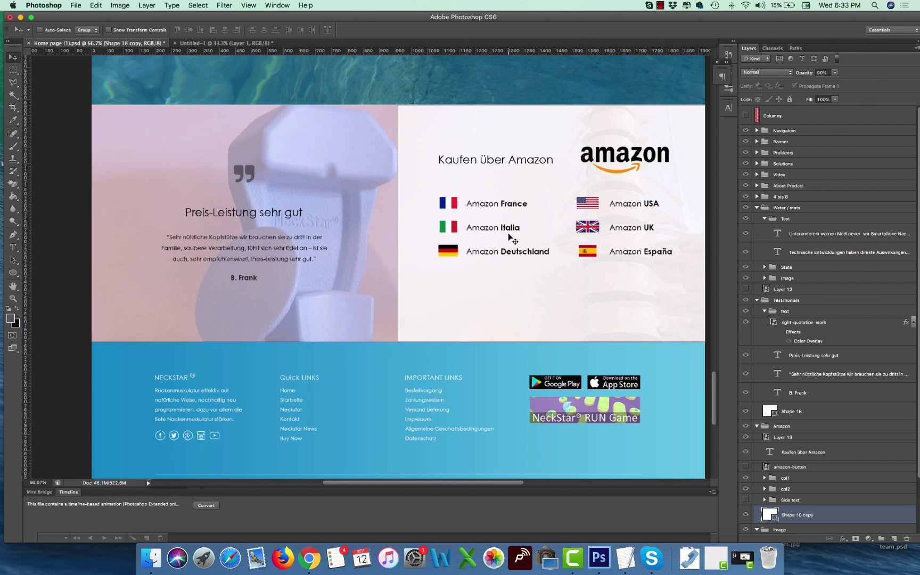
# Copy the "Amazon France" text from the Photoshop design and use it as the image box title in Elementor.
pyautogui.press('t')
pyautogui.click(511, 205)
pyautogui.press('super+a')
pyautogui.press('super+c')
pyautogui.press('super+Tab')
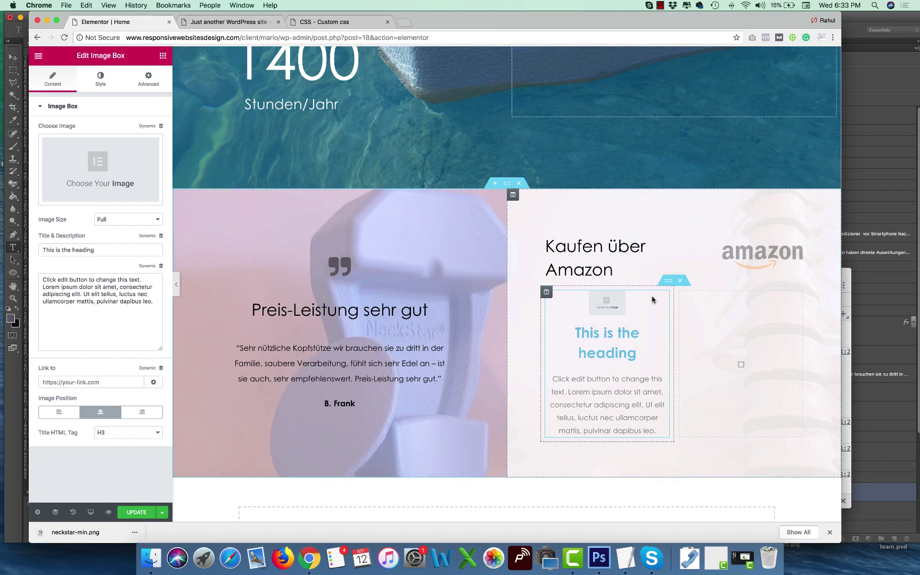
pyautogui.tripleClick(56, 249)
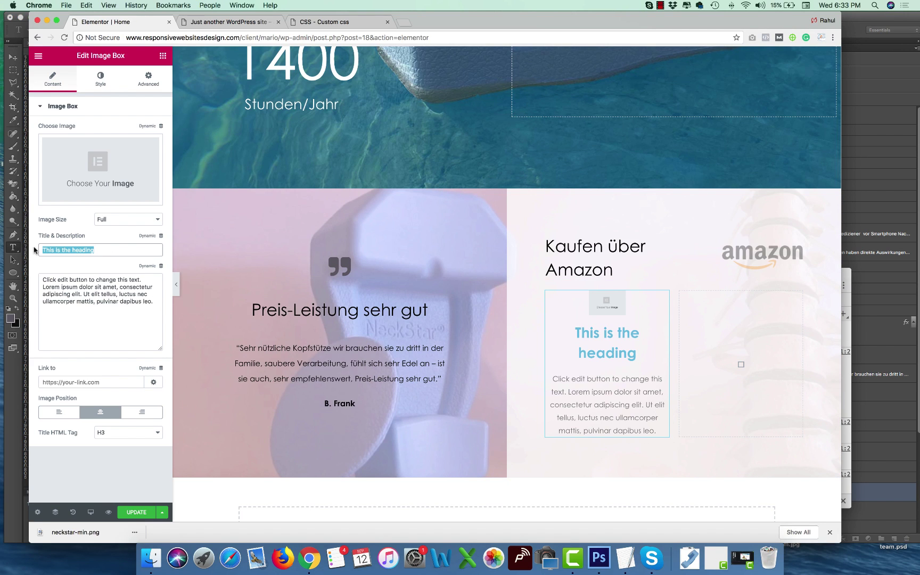
pyautogui.press('super+v')
# Set the image box's image position to left and delete its placeholder description.
pyautogui.click(59, 413)
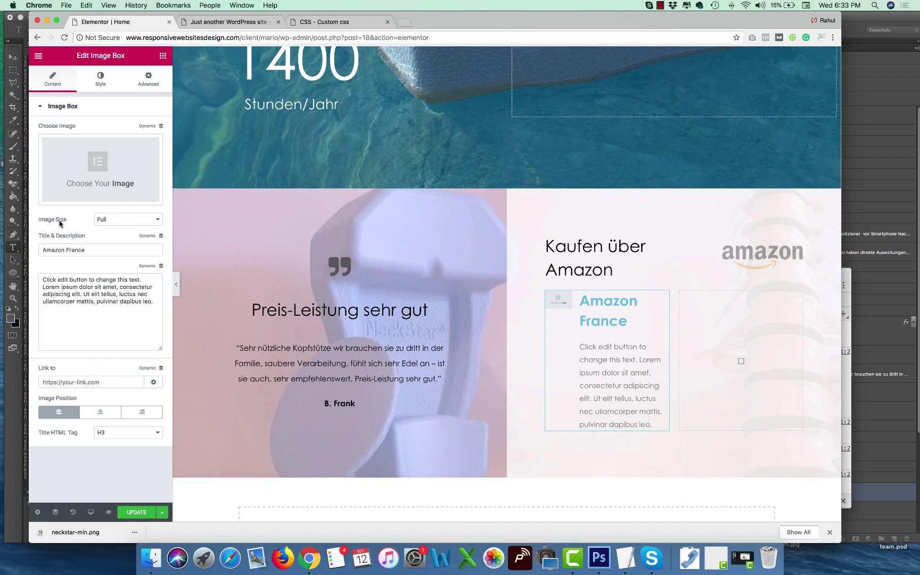
pyautogui.click(107, 220)
pyautogui.click(108, 220)
pyautogui.tripleClick(154, 304)
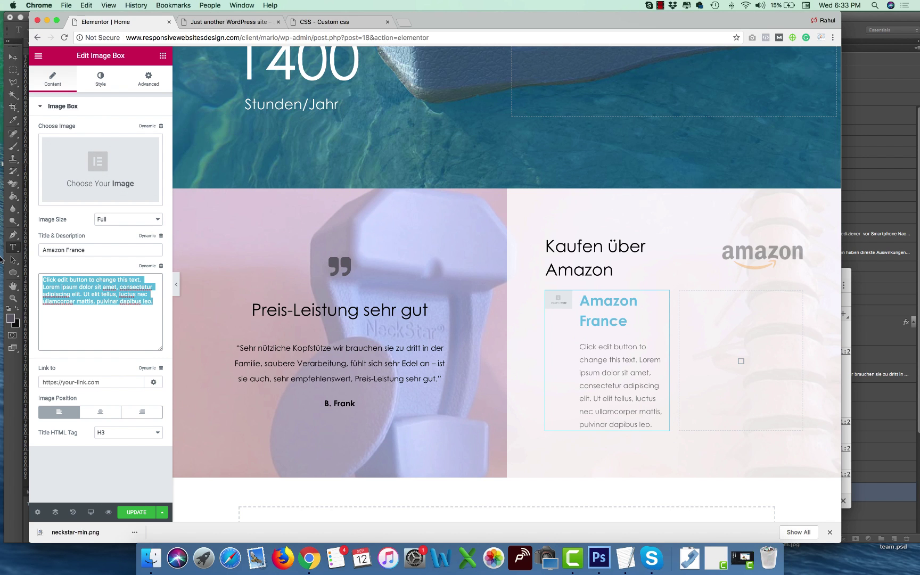
pyautogui.press('BackSpace')
pyautogui.click(605, 322)
# Check the Amazon France text's character settings in Photoshop and set the image box title size to 25 px in Elementor.
pyautogui.press('super+Tab')
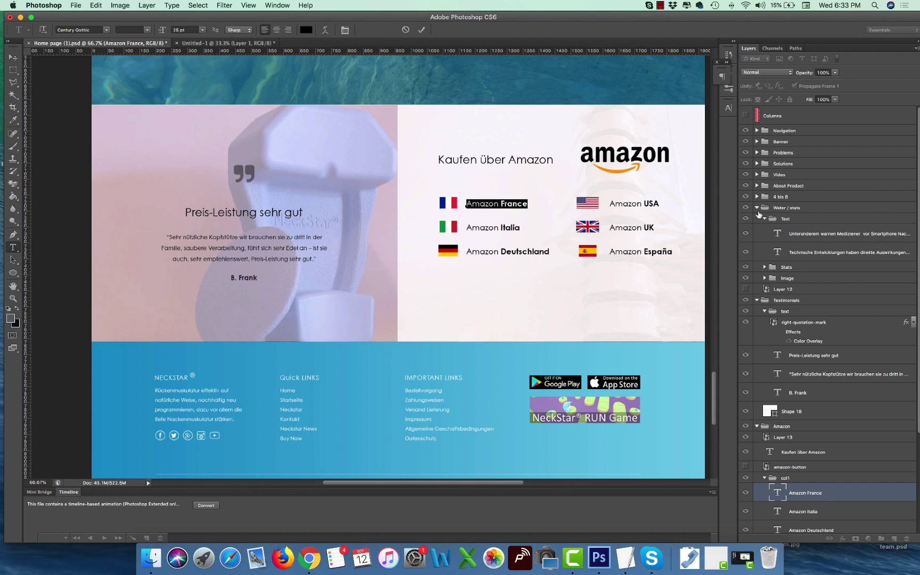
pyautogui.click(727, 104)
pyautogui.press('super+Tab')
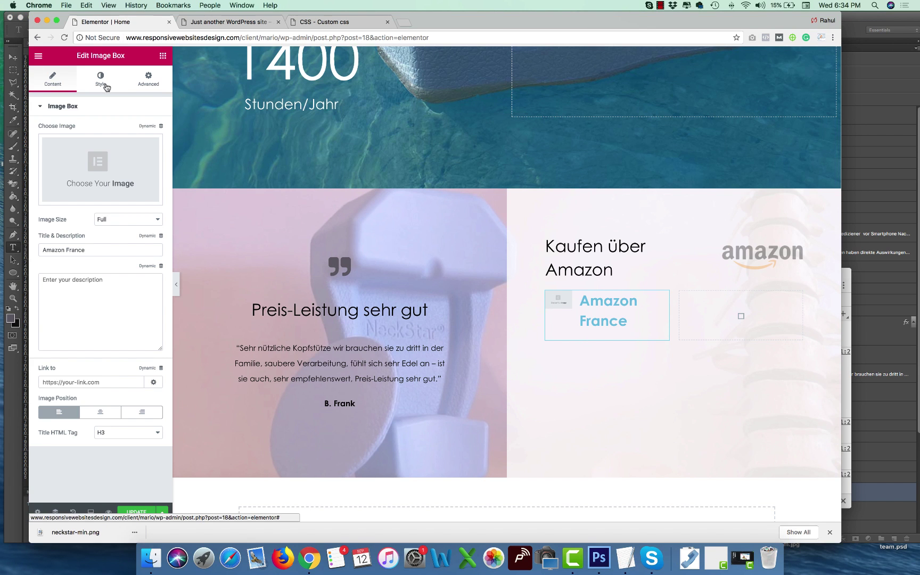
pyautogui.click(100, 79)
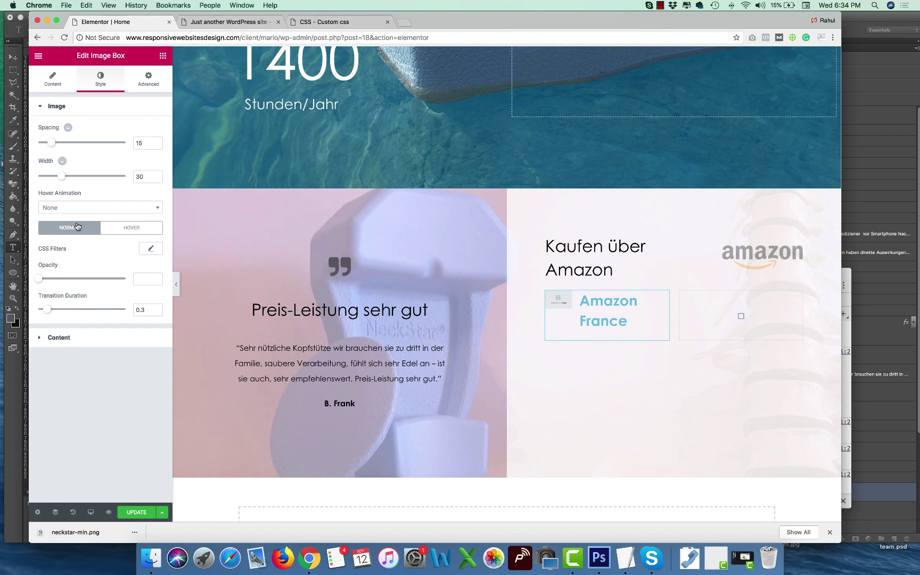
pyautogui.click(135, 342)
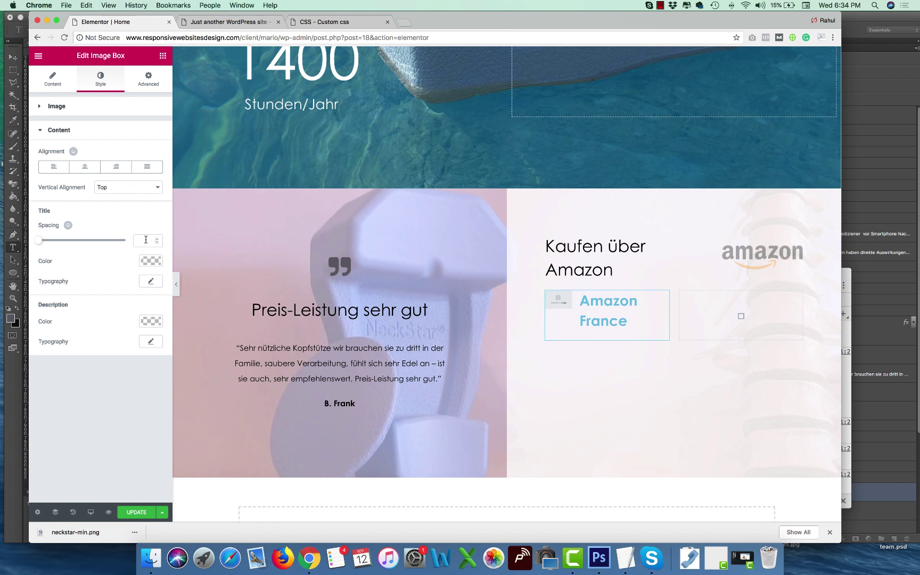
pyautogui.click(150, 281)
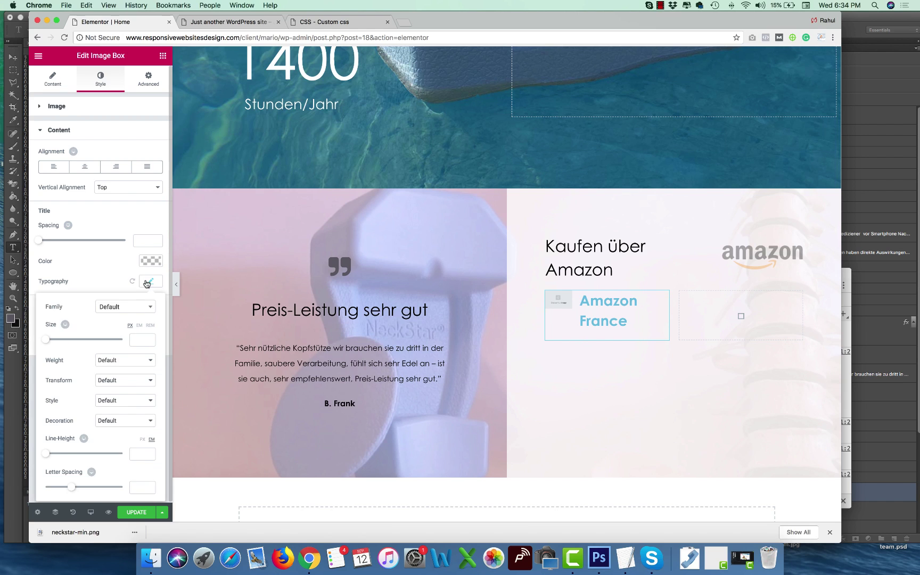
pyautogui.click(133, 341)
pyautogui.write('25')
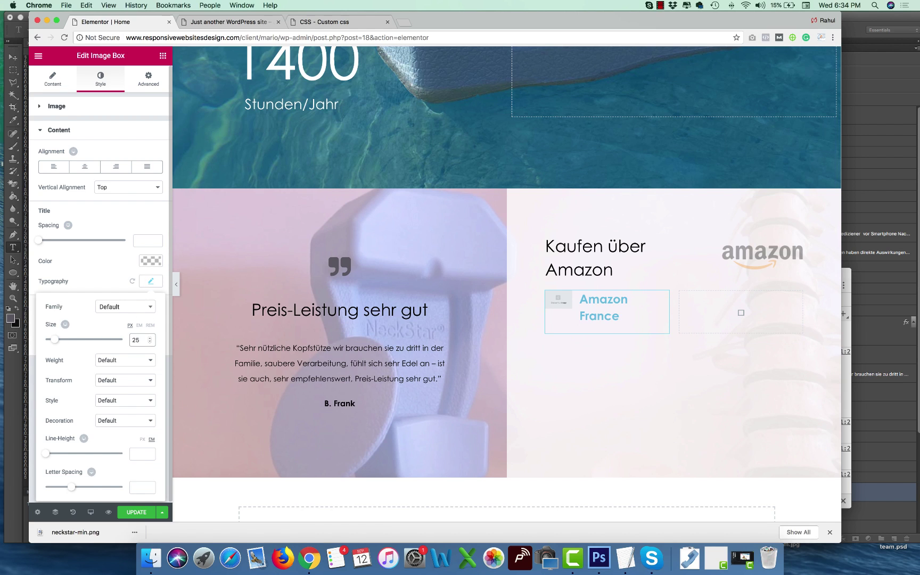
# Set the image box title color to black.
pyautogui.click(146, 265)
pyautogui.click(118, 376)
pyautogui.click(154, 265)
pyautogui.click(154, 240)
pyautogui.write('1')
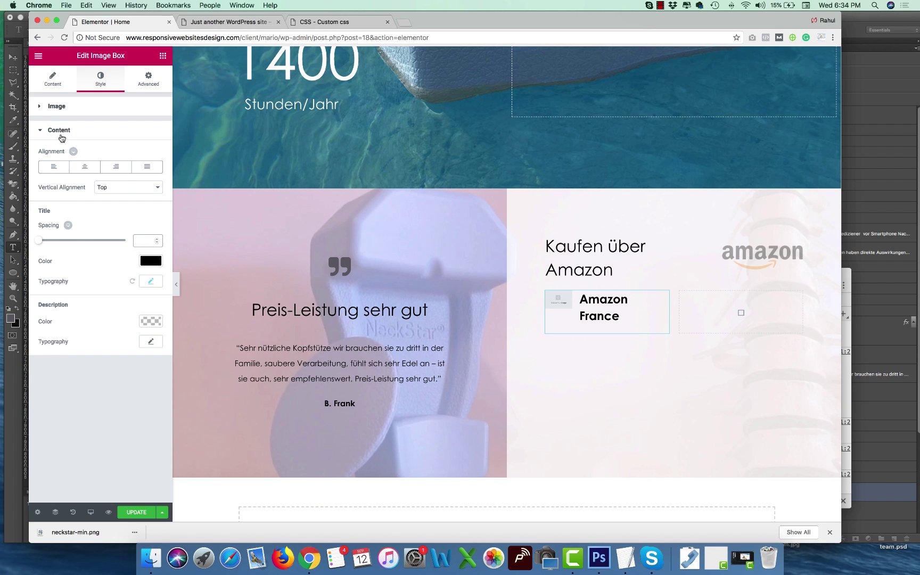
# Set the image box content's vertical alignment to Middle.
pyautogui.click(118, 187)
pyautogui.click(110, 195)
pyautogui.click(113, 187)
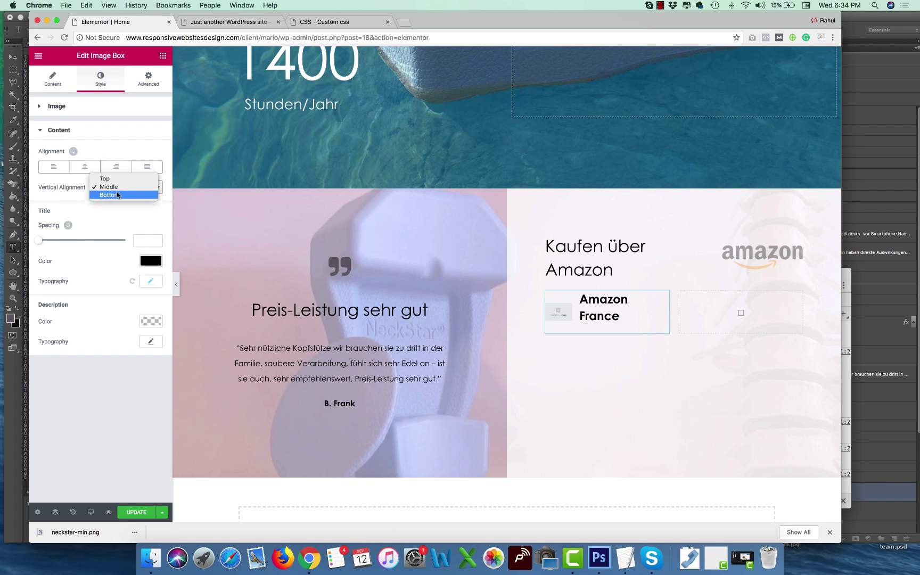
pyautogui.click(111, 188)
# Upload france.png from the nested elements folder in Finder and insert it as the image box's picture at full size.
pyautogui.click(53, 79)
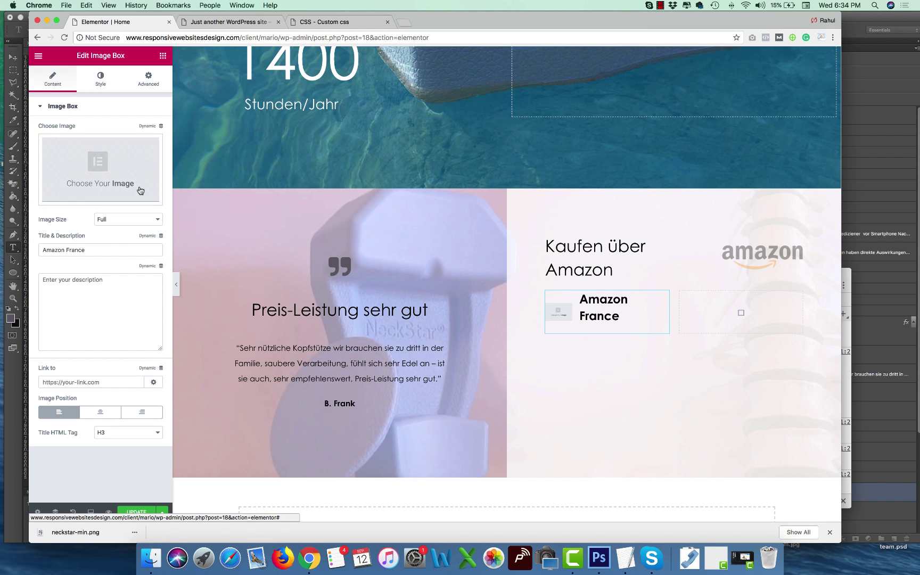
pyautogui.press('super+Tab')
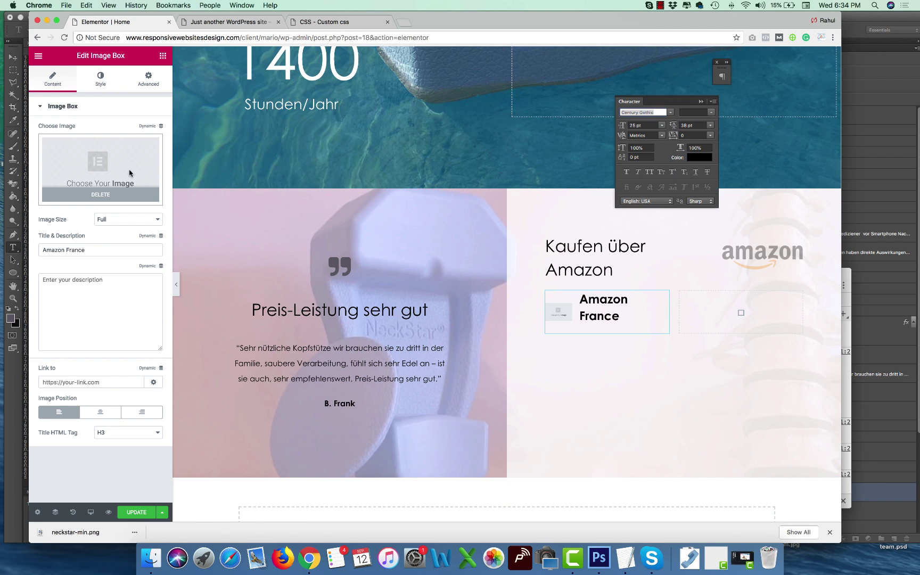
pyautogui.click(700, 102)
pyautogui.press('super+Tab')
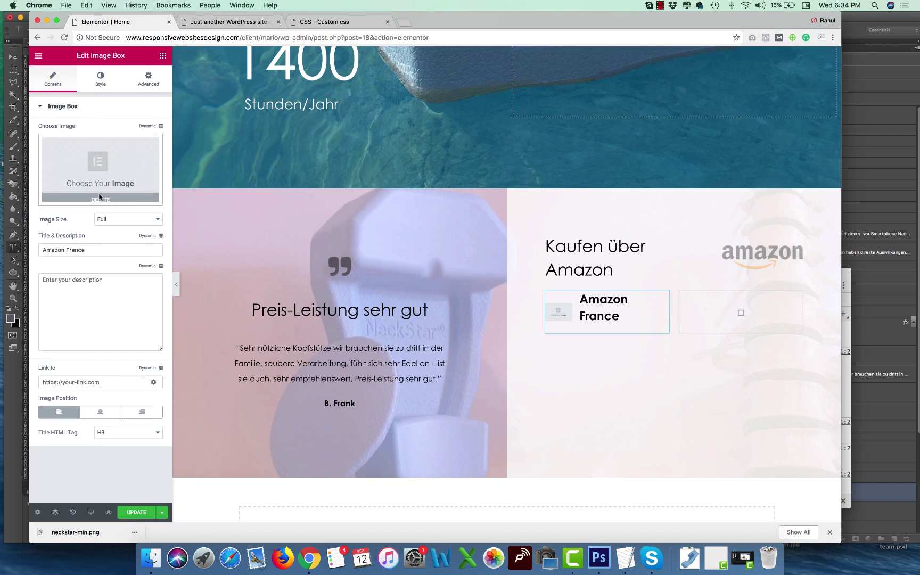
pyautogui.click(100, 196)
pyautogui.click(151, 557)
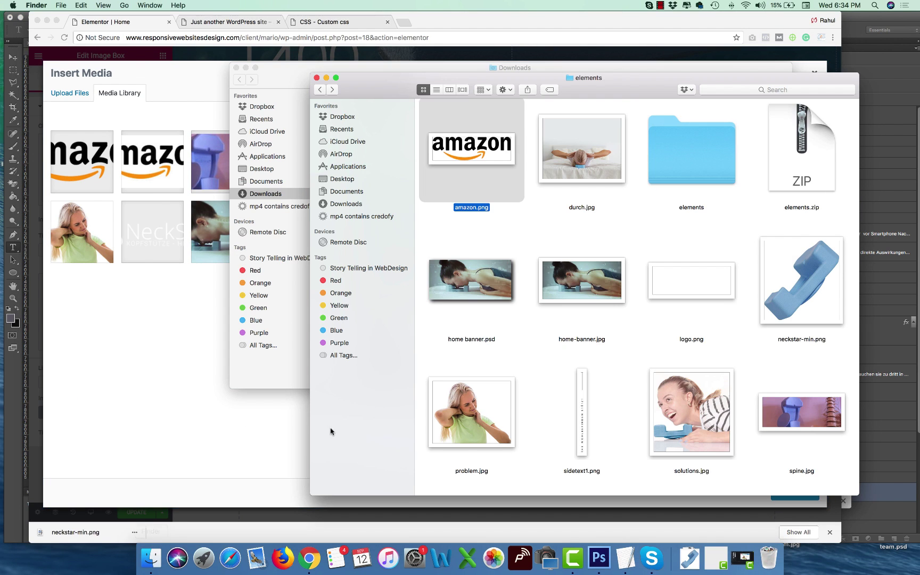
pyautogui.scroll(-2, 590, 345)
pyautogui.scroll(2, 590, 345)
pyautogui.doubleClick(664, 146)
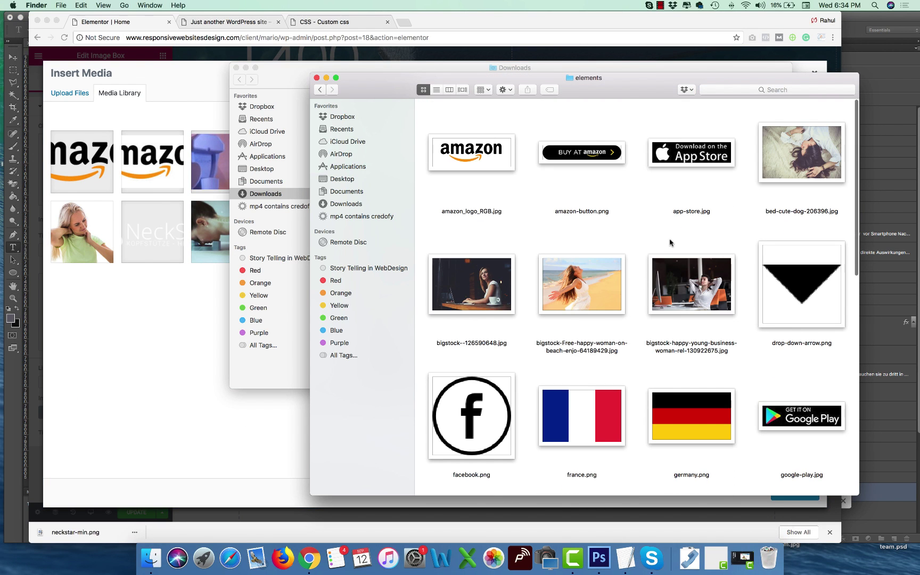
pyautogui.moveTo(582, 421); pyautogui.dragTo(189, 350)
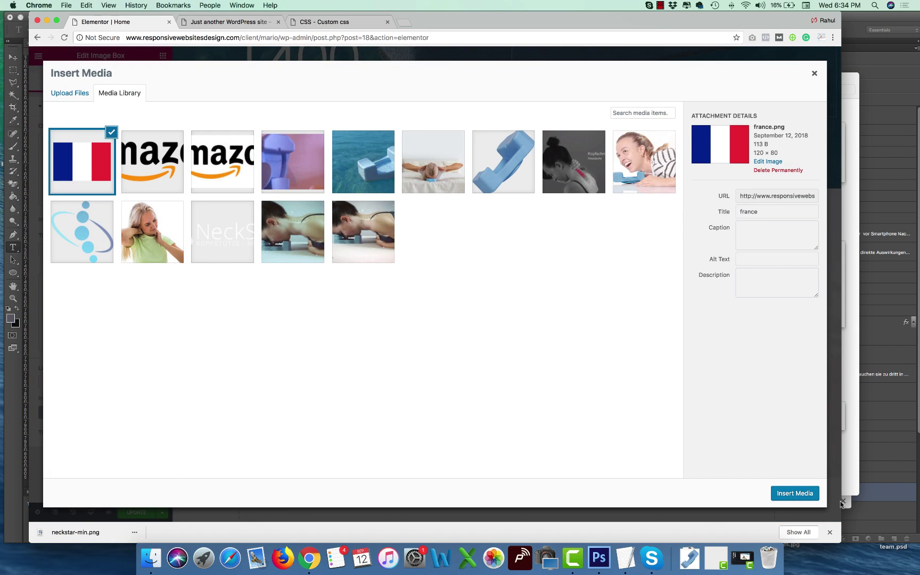
pyautogui.click(808, 498)
pyautogui.click(125, 220)
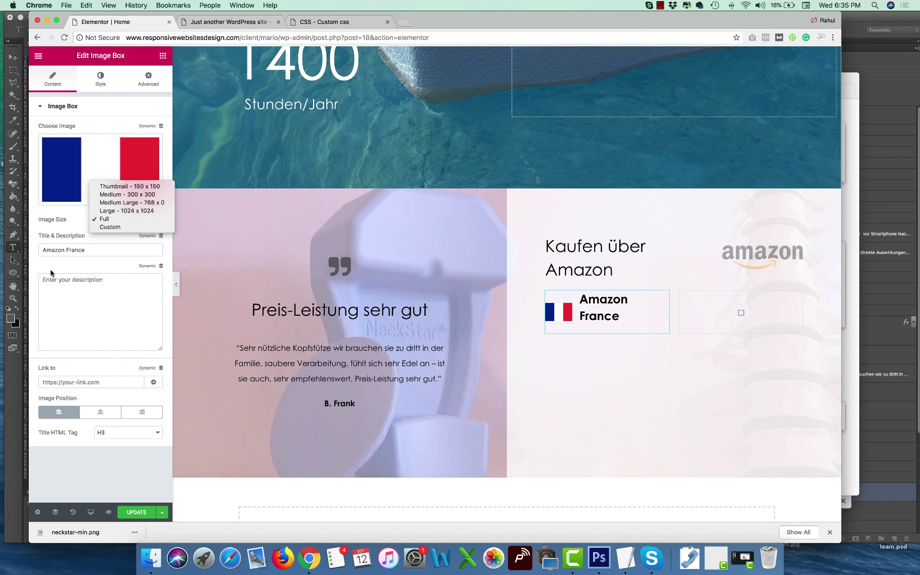
# Update the page and compare the Amazon France link in the untranslated preview with the Photoshop design.
pyautogui.click(129, 516)
pyautogui.click(132, 513)
pyautogui.click(237, 22)
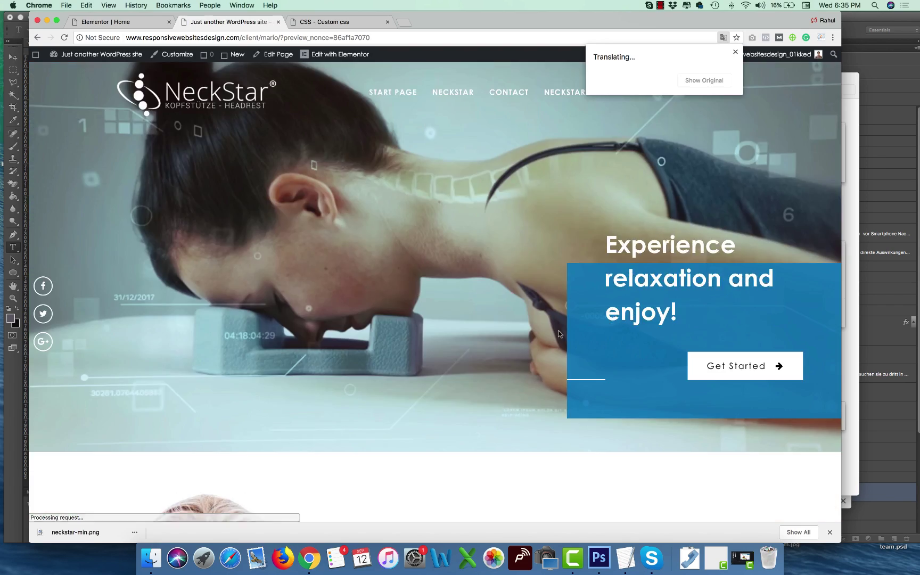
pyautogui.scroll(-10, 559, 334)
pyautogui.click(666, 80)
pyautogui.scroll(-10, 532, 325)
pyautogui.scroll(-15, 532, 326)
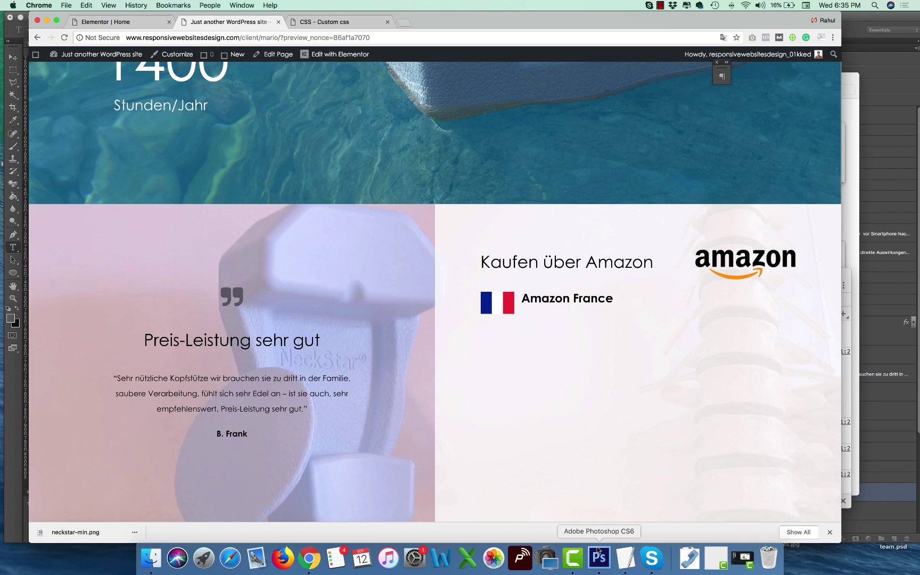
pyautogui.click(598, 557)
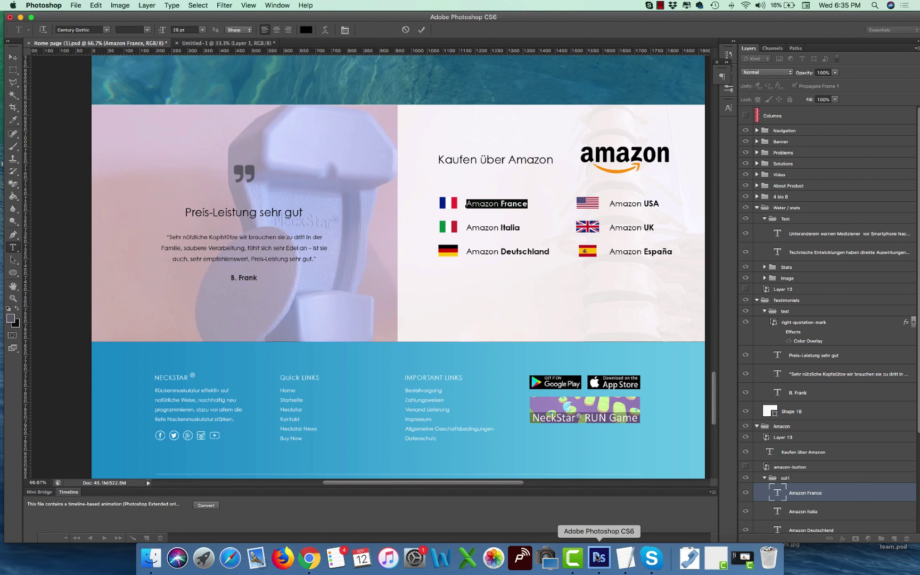
pyautogui.press('super+Tab')
# Set the flag image's width in the Amazon France image box to 15 in Elementor.
pyautogui.click(130, 22)
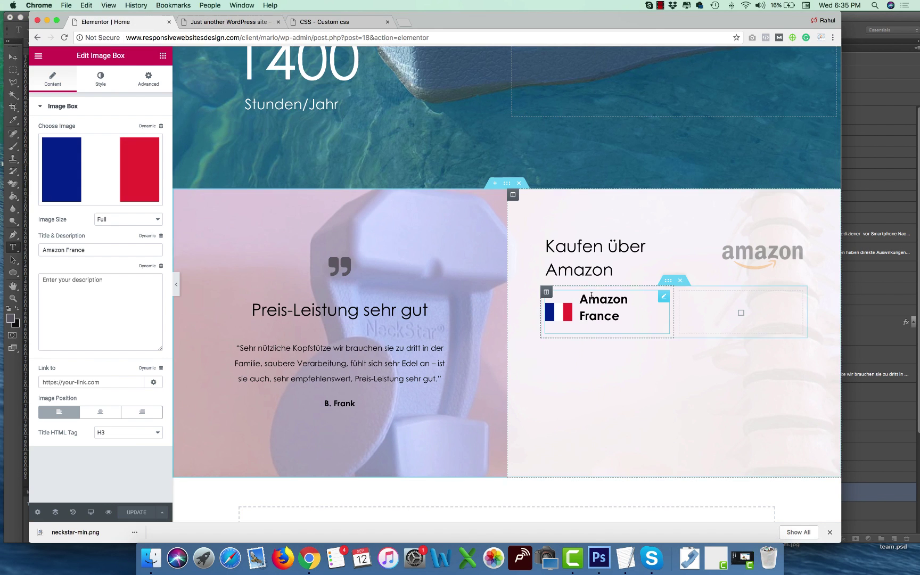
pyautogui.click(99, 78)
pyautogui.click(136, 177)
pyautogui.press('Down')
pyautogui.press('Down')
pyautogui.press('Down')
pyautogui.press('Down')
pyautogui.press('Down')
pyautogui.press('Down')
pyautogui.press('Down')
pyautogui.press('Down')
pyautogui.press('Down')
pyautogui.press('Down')
pyautogui.press('Down')
pyautogui.press('Down')
pyautogui.press('Down')
pyautogui.press('Down')
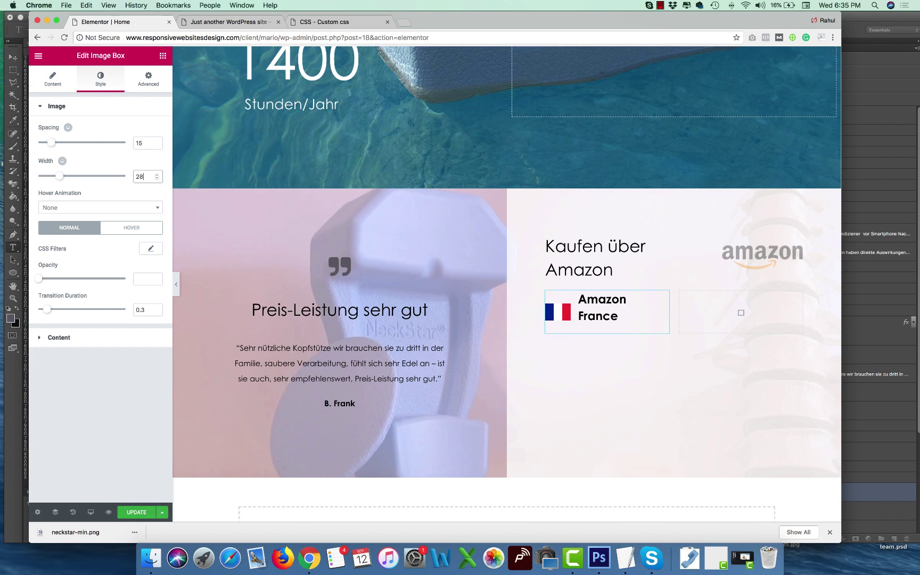
pyautogui.press('Down')
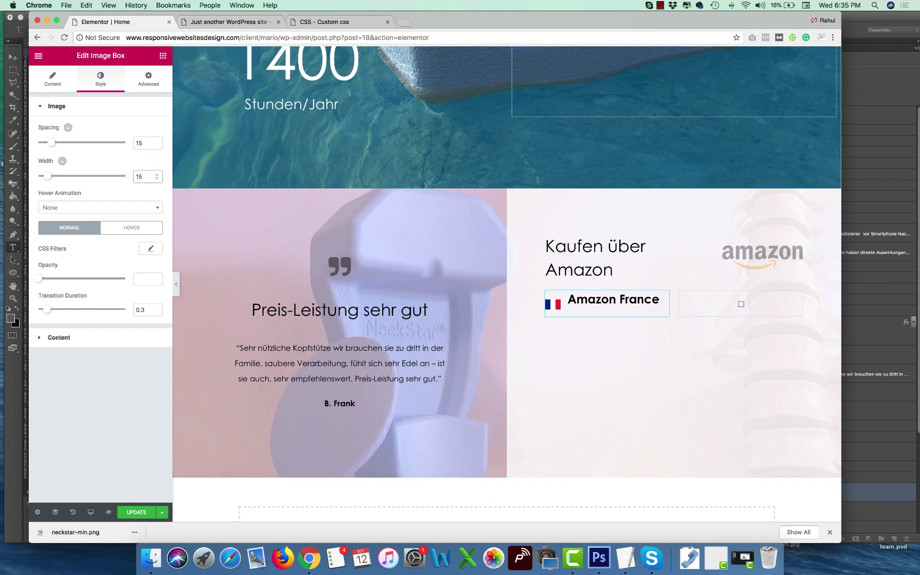
# Set the vertical alignment of the Amazon France image box content to Top.
pyautogui.click(64, 81)
pyautogui.click(106, 82)
pyautogui.click(85, 336)
pyautogui.click(112, 180)
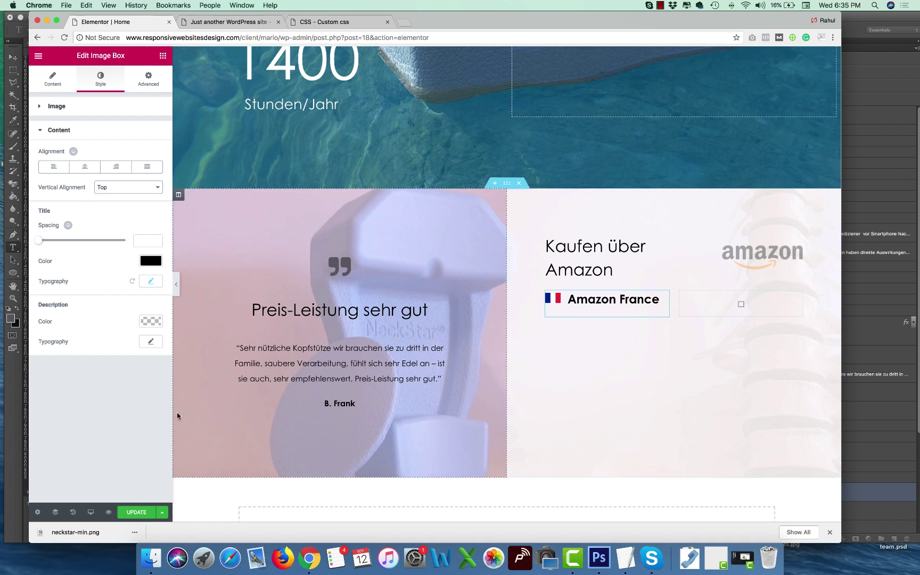
# Update the page and reload the preview to check the smaller flag beside Amazon France.
pyautogui.click(137, 512)
pyautogui.click(220, 22)
pyautogui.click(215, 38)
pyautogui.press('Return')
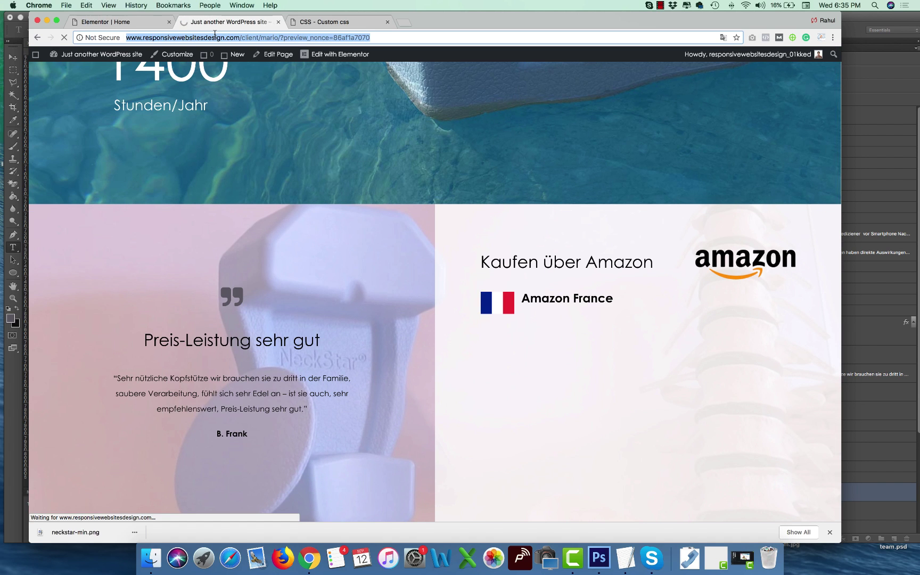
pyautogui.scroll(-20, 594, 384)
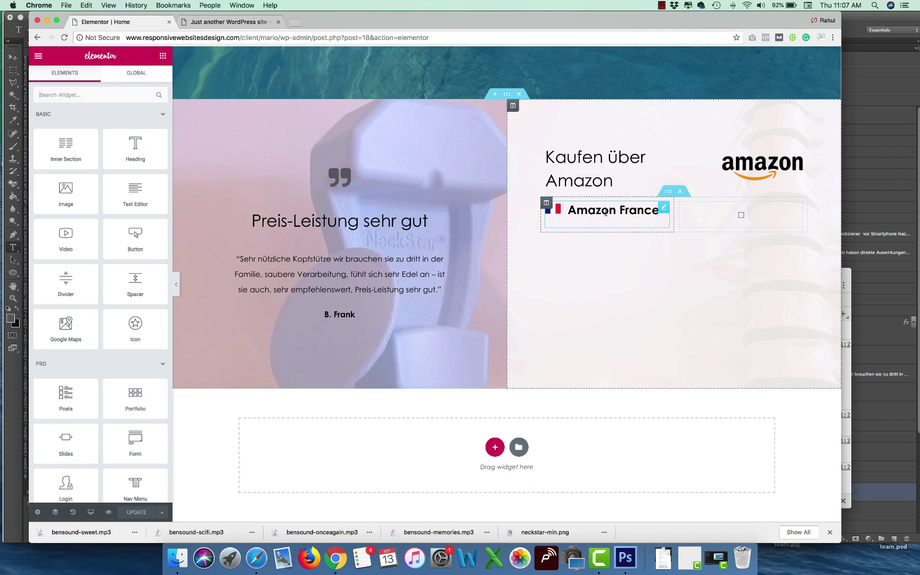
pyautogui.click(607, 213)
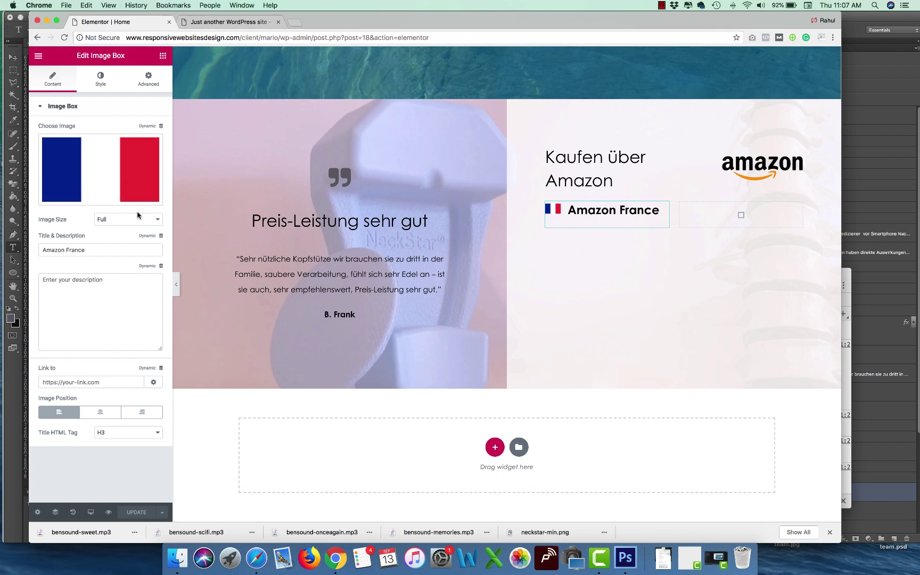
# Move the "Amazon France" text from the image box's title into its description.
pyautogui.moveTo(119, 252); pyautogui.dragTo(2, 238)
pyautogui.press('super+x')
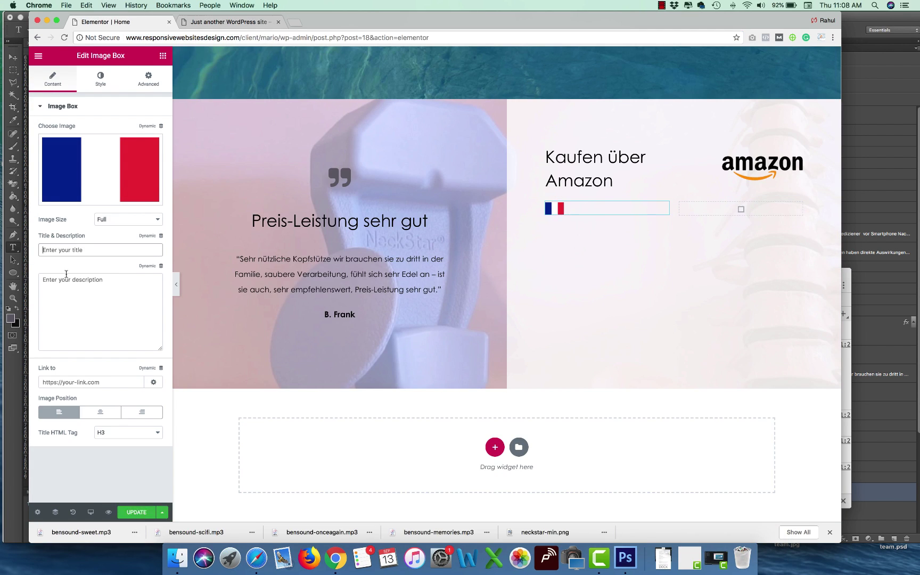
pyautogui.click(64, 283)
pyautogui.press('super+v')
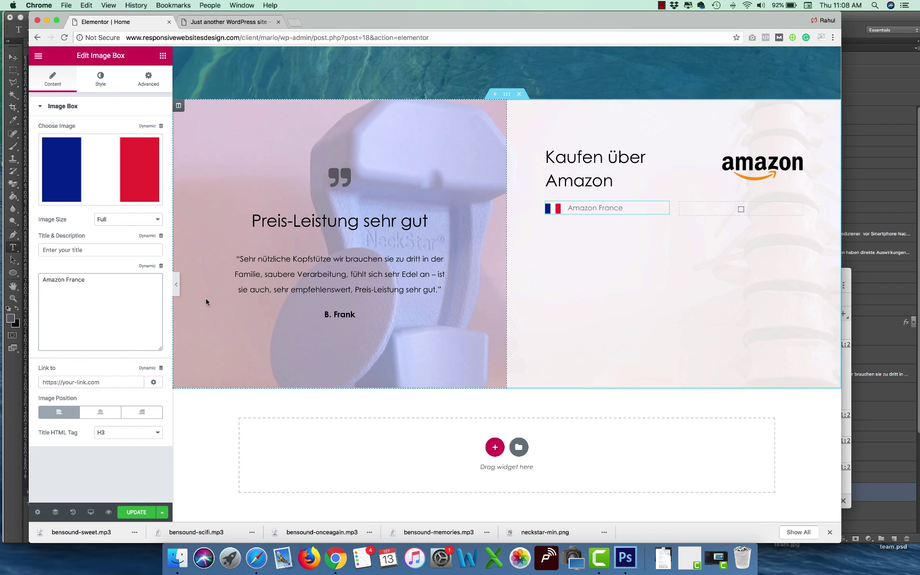
# Make the word "France" bold in the description by wrapping it in <b> and </b> tags.
pyautogui.write('<b>')
pyautogui.press('Right')
pyautogui.press('Right')
pyautogui.press('Right')
pyautogui.write('</b>')
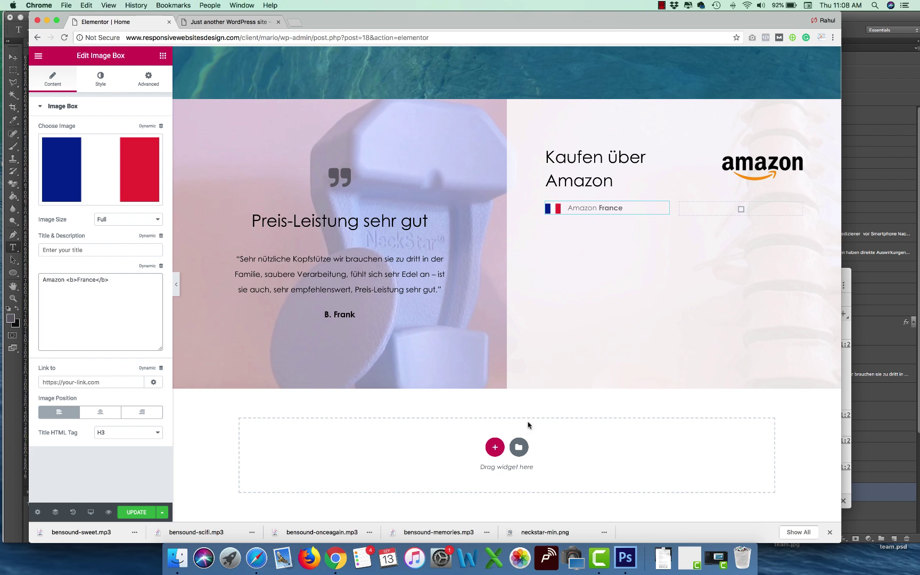
# Check the Amazon France text in the Photoshop design and set the image box's description colour to black (#000000).
pyautogui.click(626, 558)
pyautogui.click(507, 348)
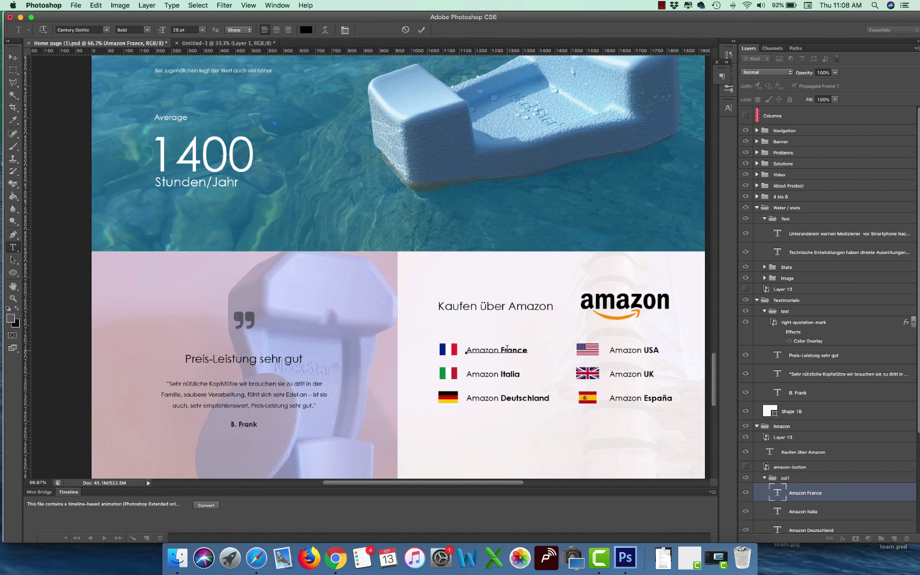
pyautogui.press('super+Tab')
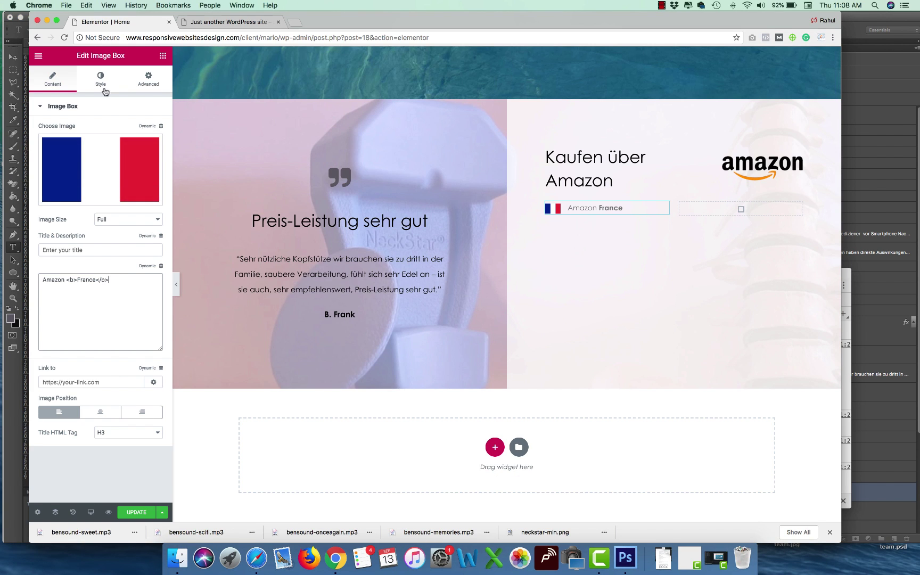
pyautogui.click(101, 79)
pyautogui.click(78, 344)
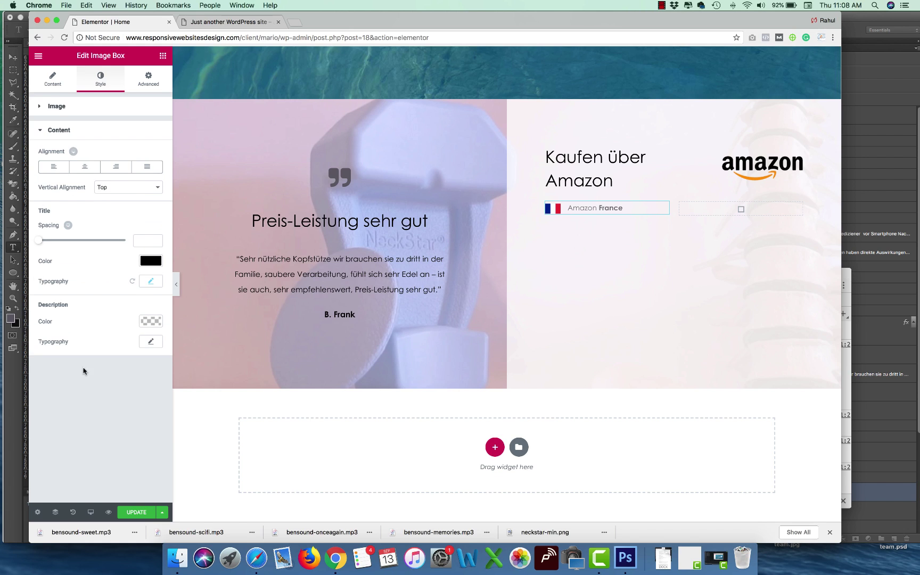
pyautogui.click(151, 321)
pyautogui.click(119, 442)
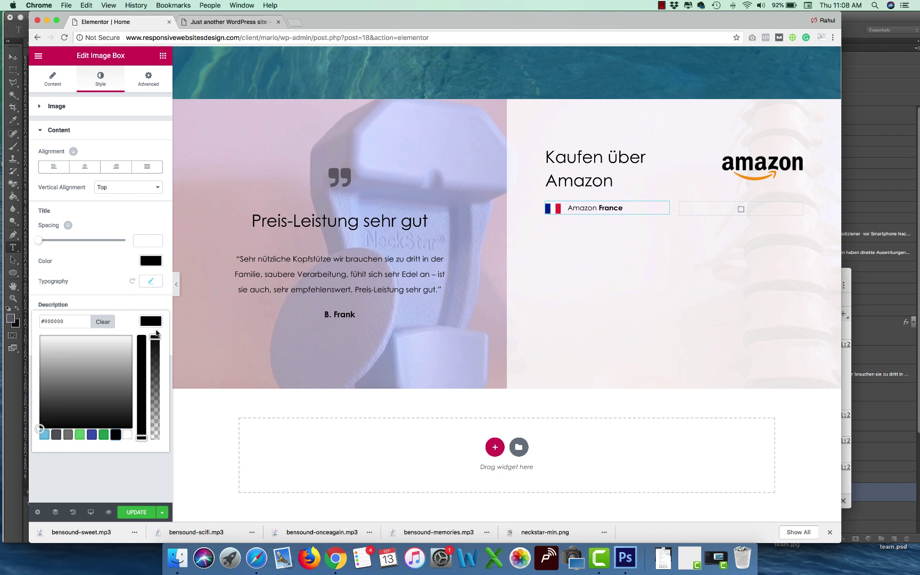
# Increase the description's font size, update the page and compare the text with the Photoshop design.
pyautogui.click(152, 343)
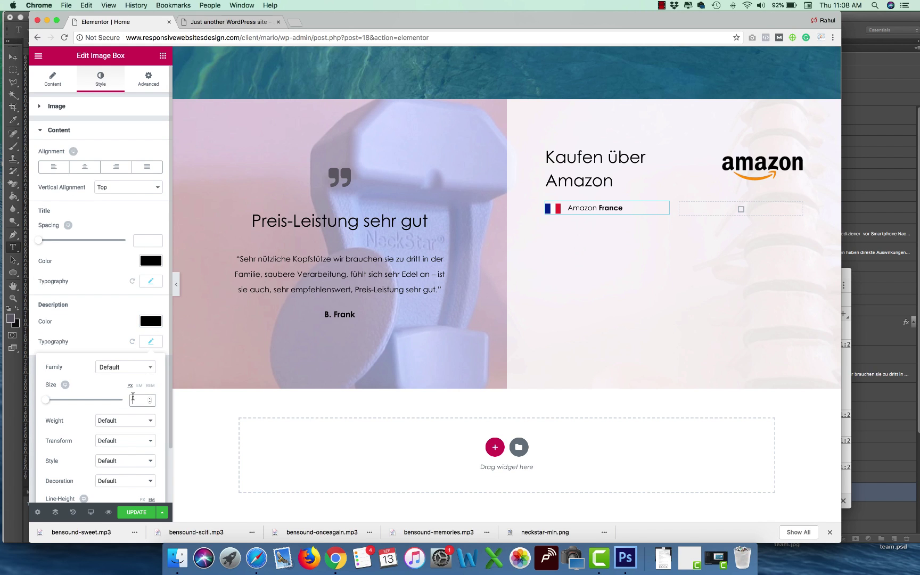
pyautogui.press('Up')
pyautogui.press('Up')
pyautogui.press('Up')
pyautogui.press('Up')
pyautogui.press('Up')
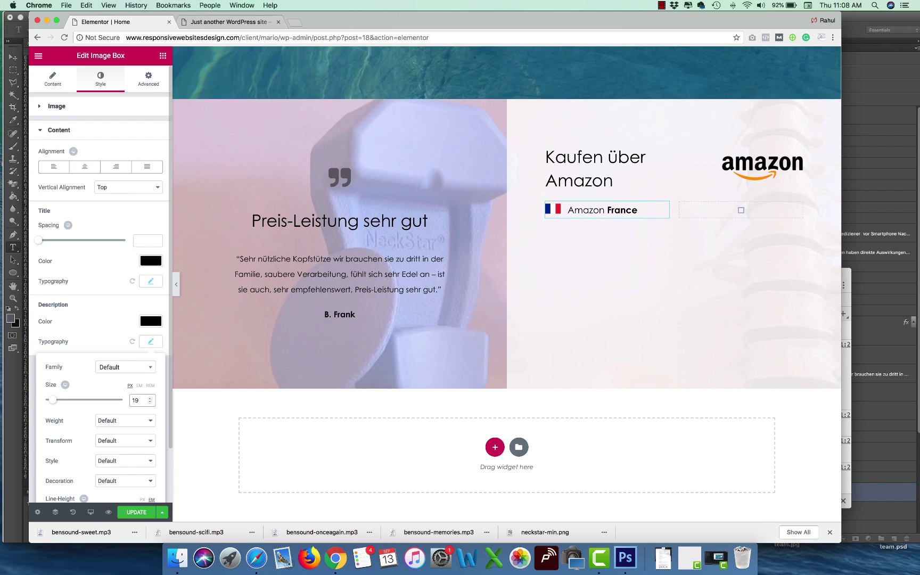
pyautogui.click(134, 513)
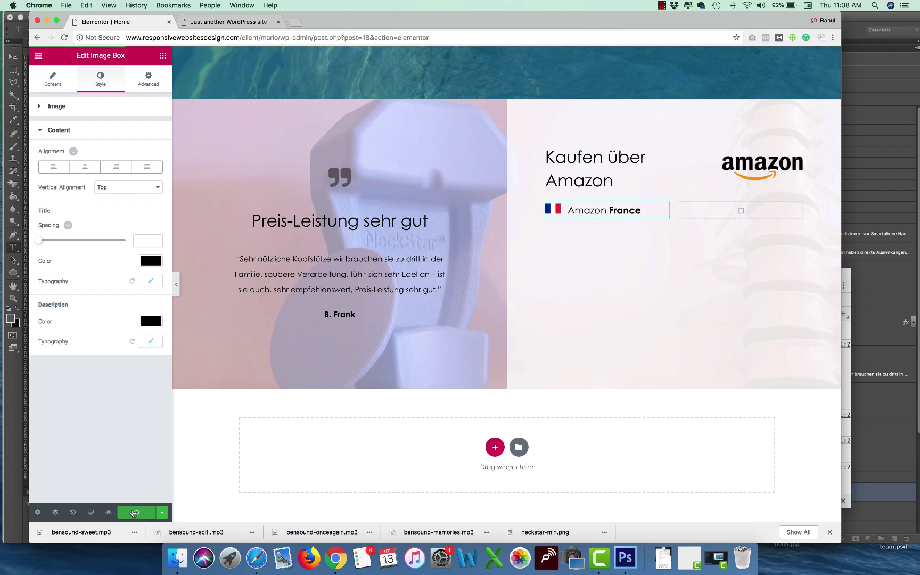
pyautogui.press('super+Tab')
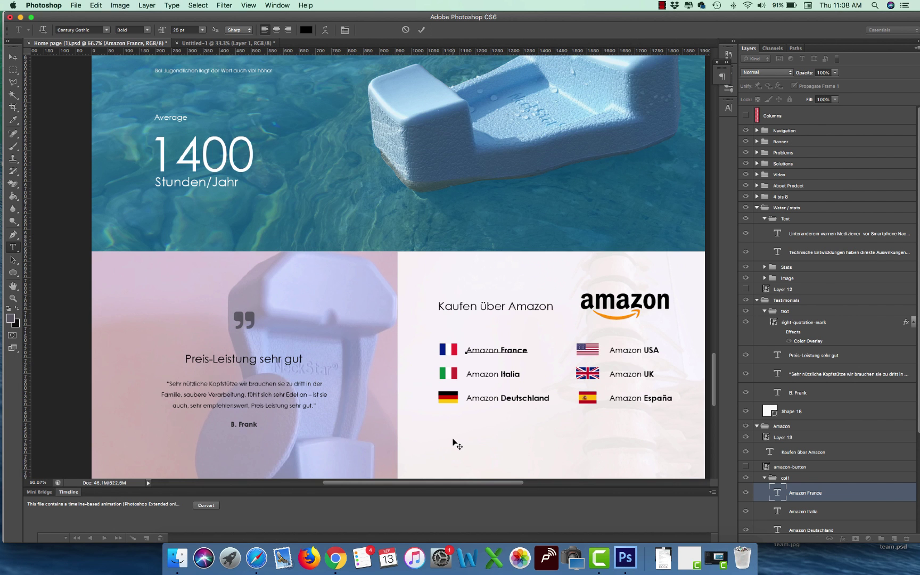
pyautogui.press('super+Tab')
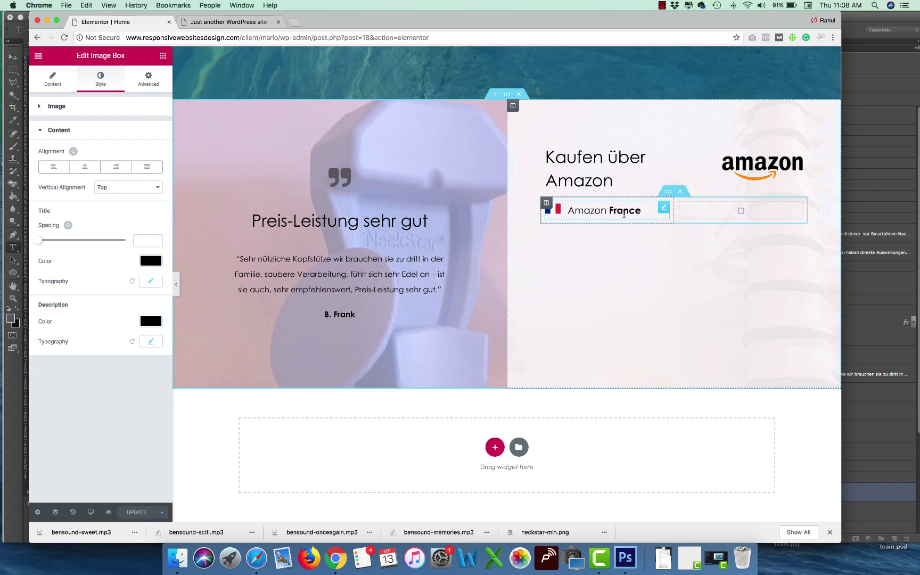
# Copy the Amazon France image box into the empty column beside it.
pyautogui.rightClick(625, 214)
pyautogui.click(655, 256)
pyautogui.rightClick(719, 209)
pyautogui.click(728, 218)
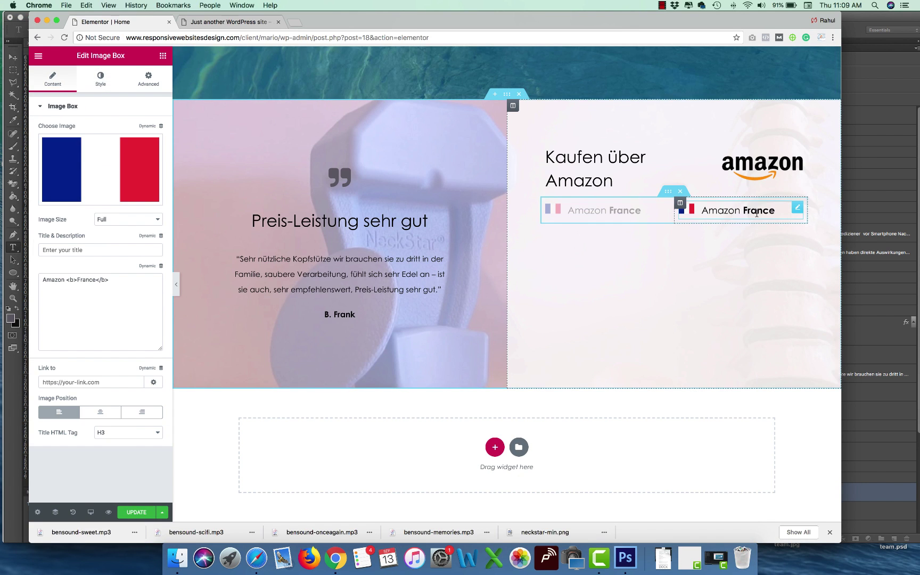
# Check the design and change the copied box's bold country name to "USA".
pyautogui.press('super+Tab')
pyautogui.press('super+Tab')
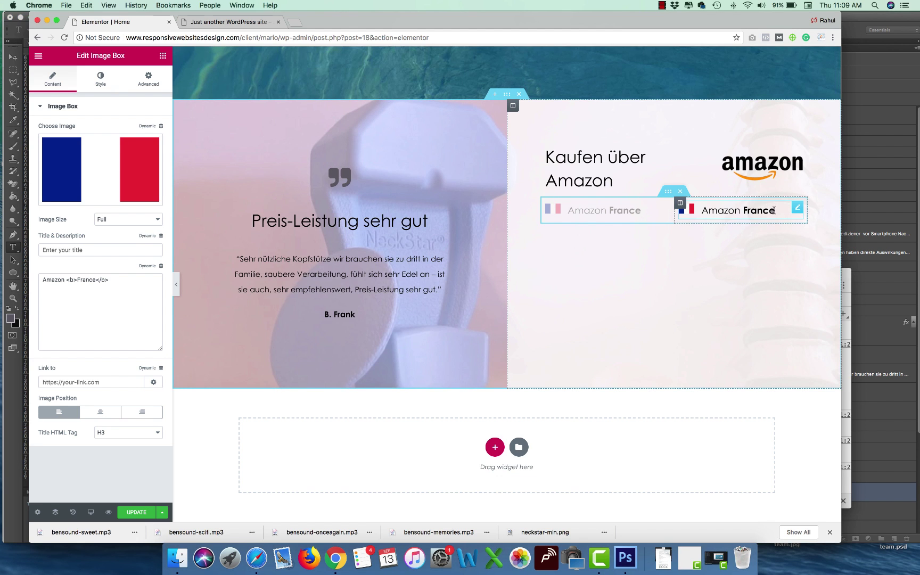
pyautogui.write('USA')
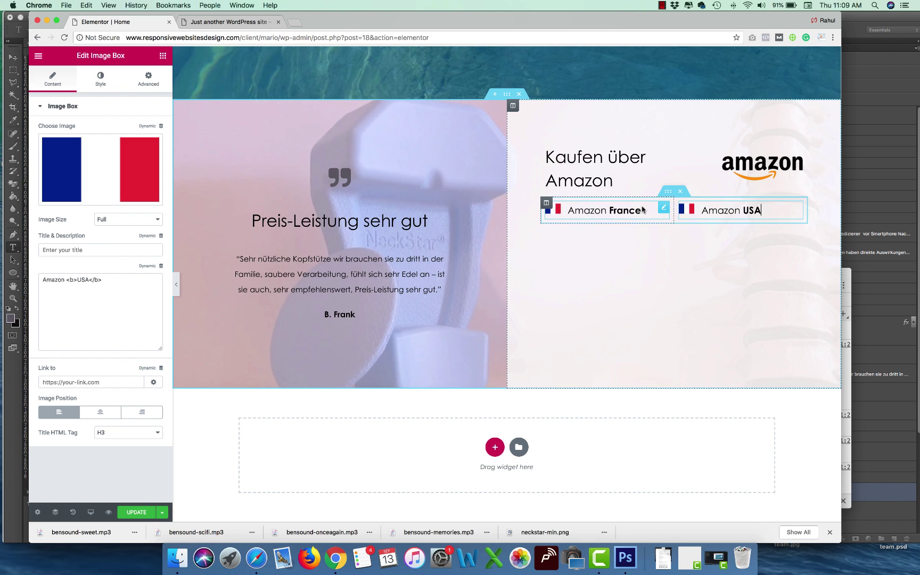
# Replace the Amazon USA box's flag with us.png, uploaded from the elements folder in Finder.
pyautogui.click(111, 170)
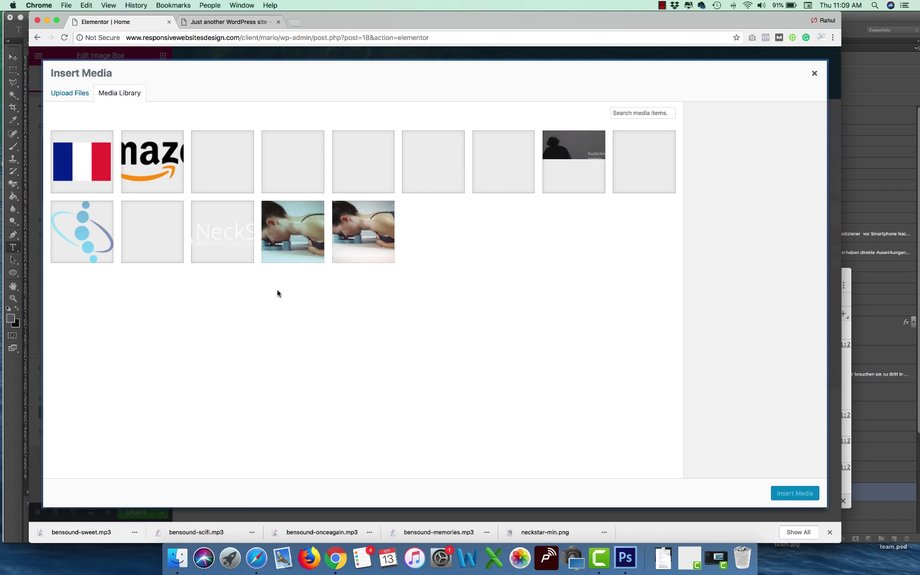
pyautogui.click(185, 561)
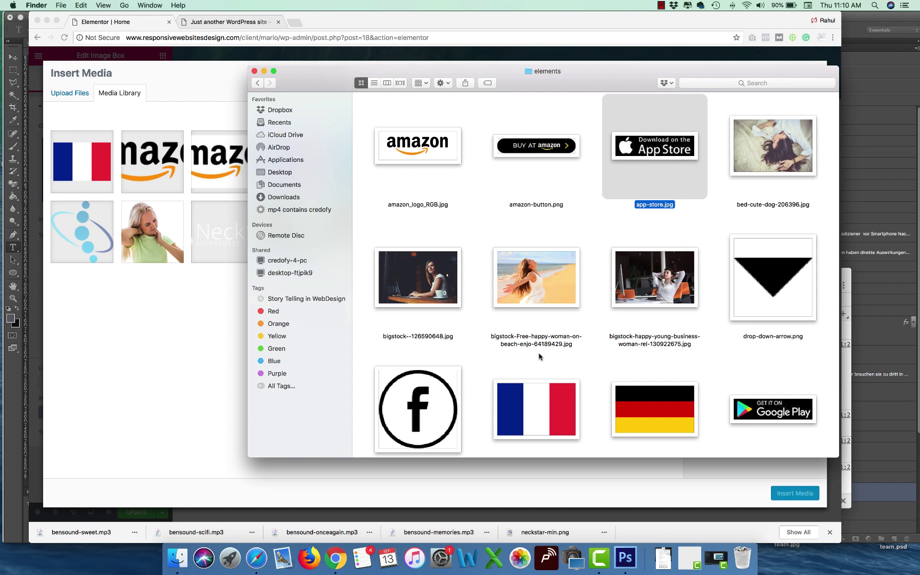
pyautogui.scroll(-10, 630, 387)
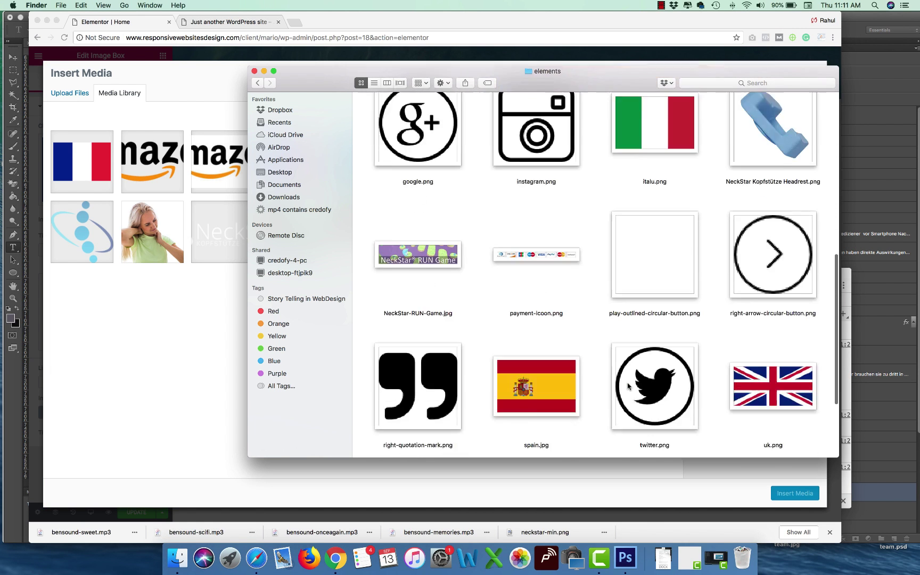
pyautogui.scroll(-3, 630, 386)
pyautogui.moveTo(418, 382); pyautogui.dragTo(211, 325)
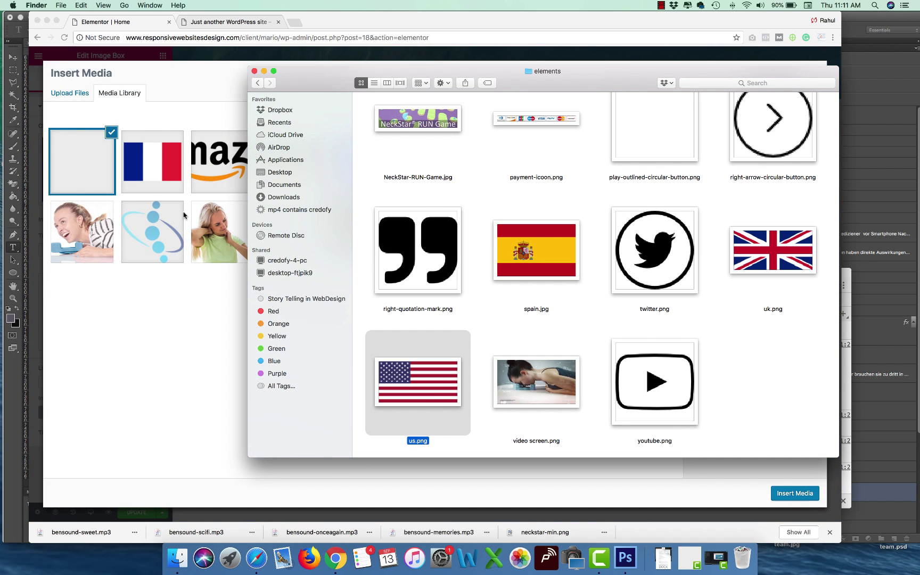
pyautogui.click(155, 279)
pyautogui.click(802, 500)
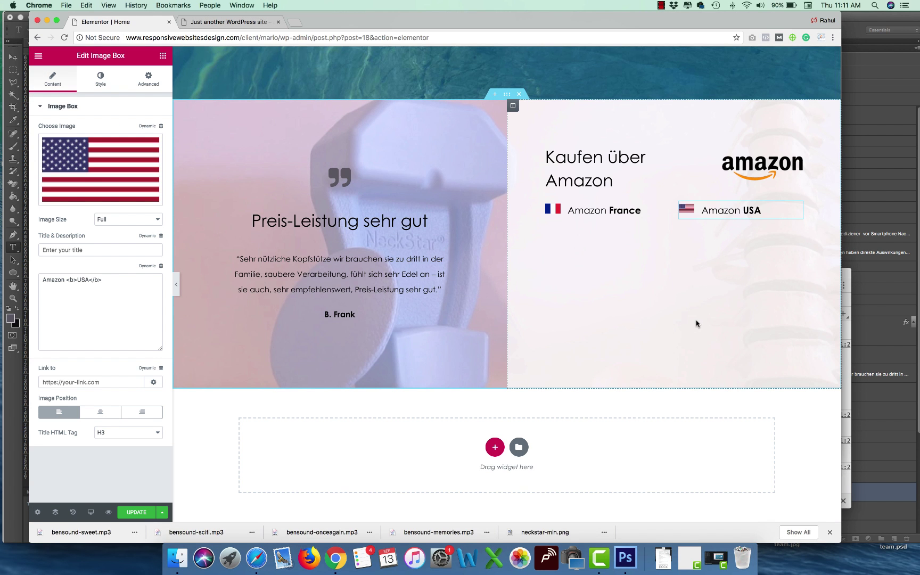
# Review the Amazon USA box's image and content style settings and update the page.
pyautogui.click(100, 79)
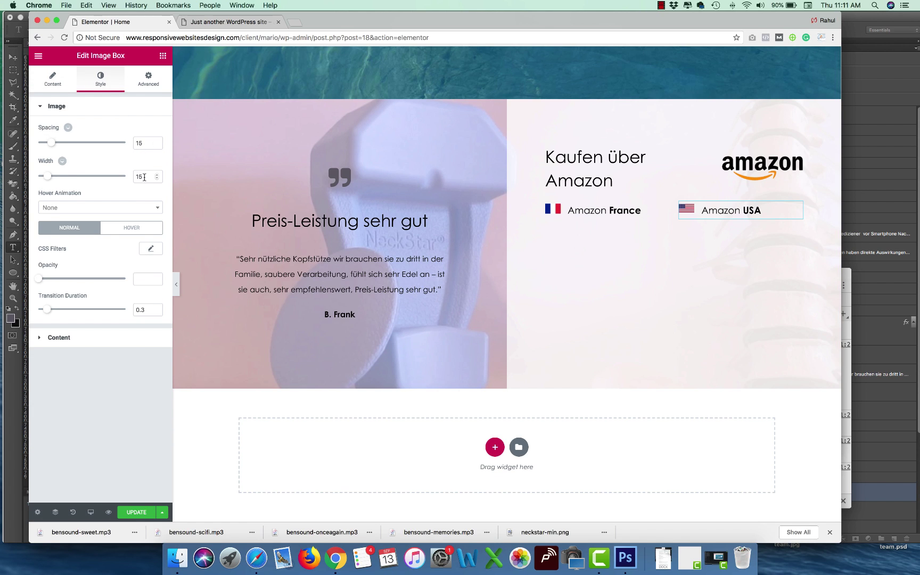
pyautogui.click(93, 342)
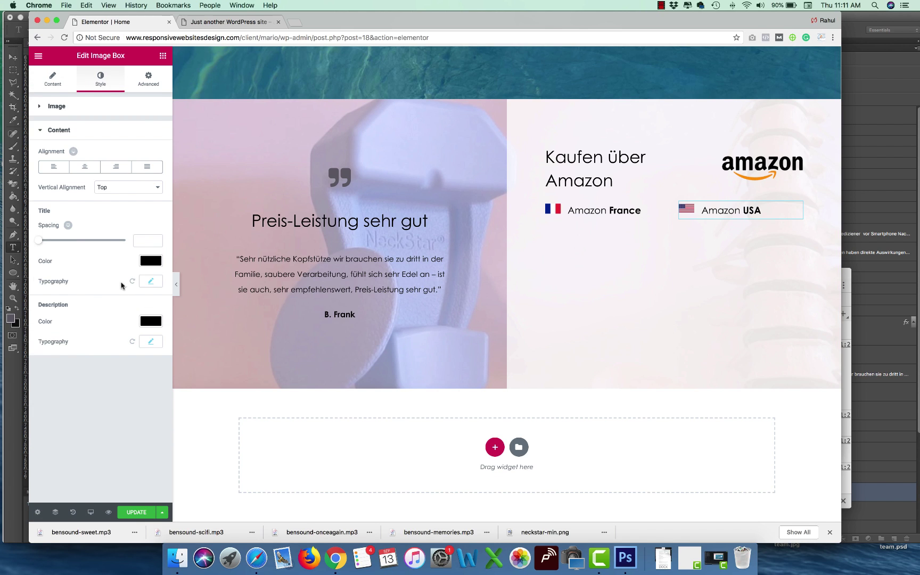
pyautogui.click(151, 280)
pyautogui.click(150, 282)
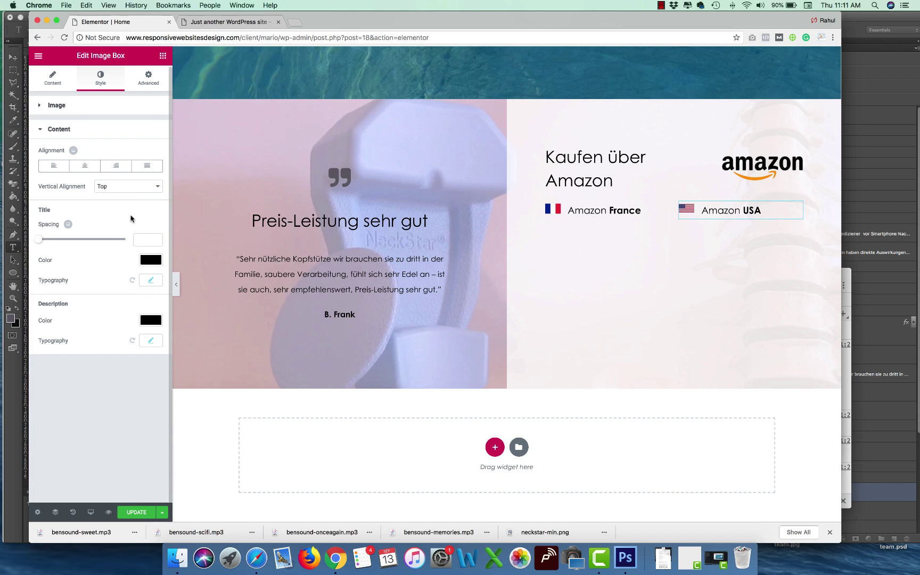
pyautogui.click(54, 106)
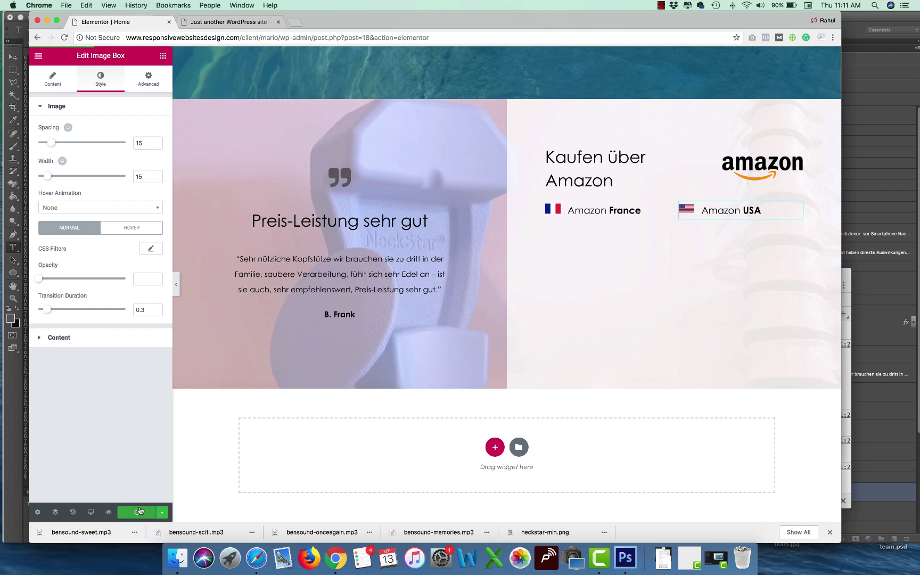
pyautogui.rightClick(622, 204)
pyautogui.press('Escape')
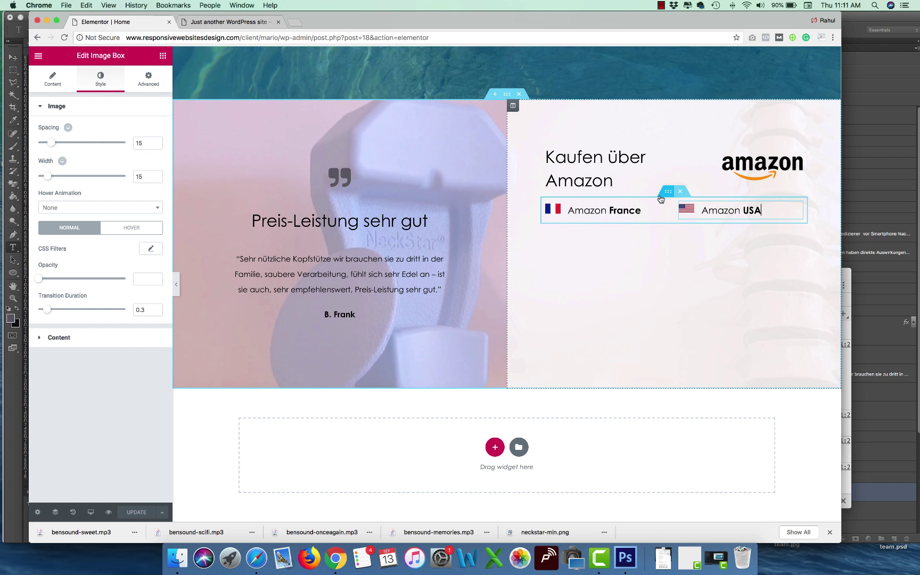
pyautogui.rightClick(669, 192)
pyautogui.click(696, 217)
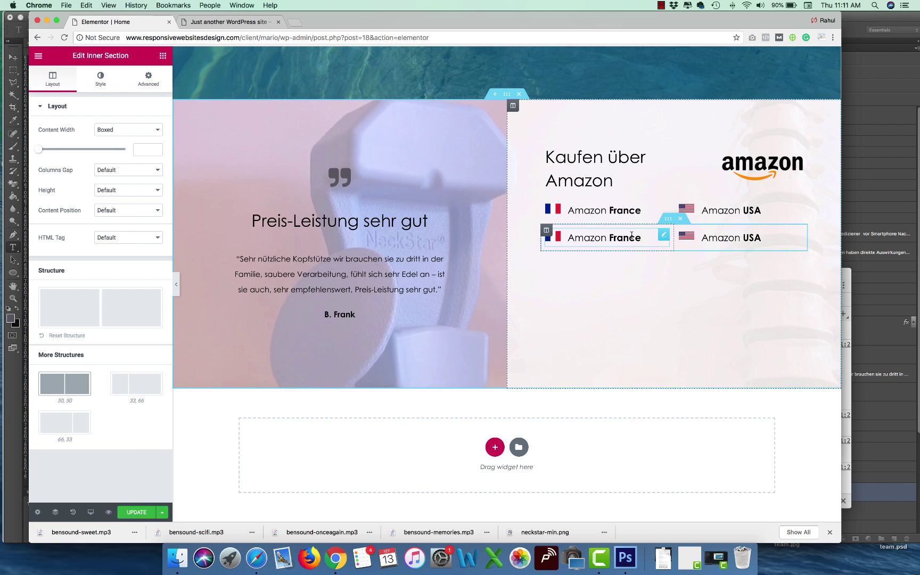
pyautogui.click(680, 218)
# Duplicate the Amazon France image box and change the duplicate's bold country name to "Italia".
pyautogui.rightClick(621, 213)
pyautogui.click(643, 238)
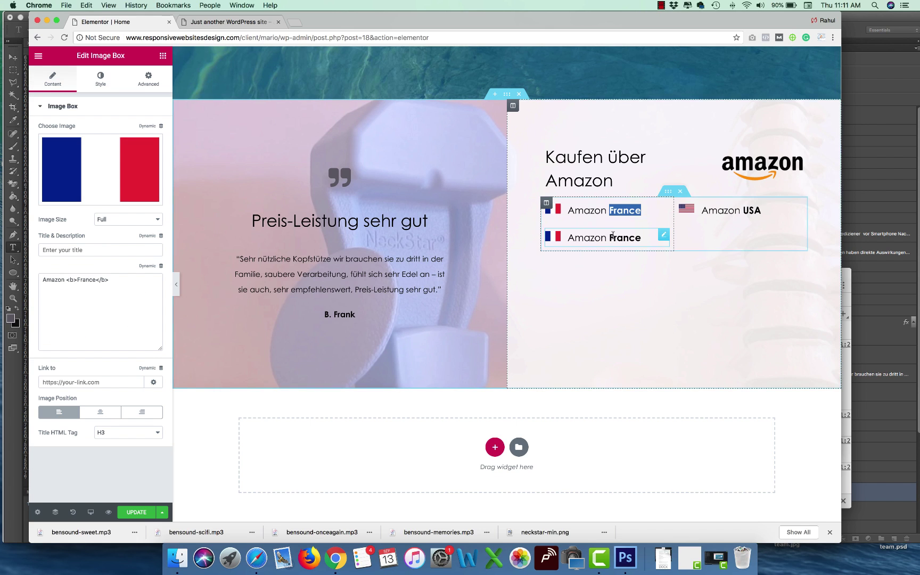
pyautogui.press('BackSpace')
pyautogui.press('BackSpace')
pyautogui.press('BackSpace')
pyautogui.press('BackSpace')
pyautogui.press('BackSpace')
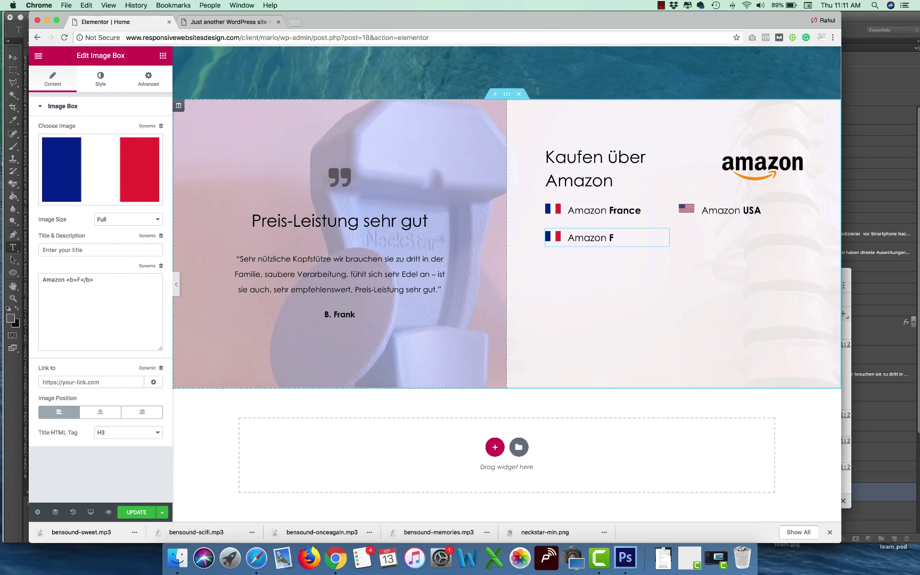
pyautogui.press('BackSpace')
pyautogui.write('Italia')
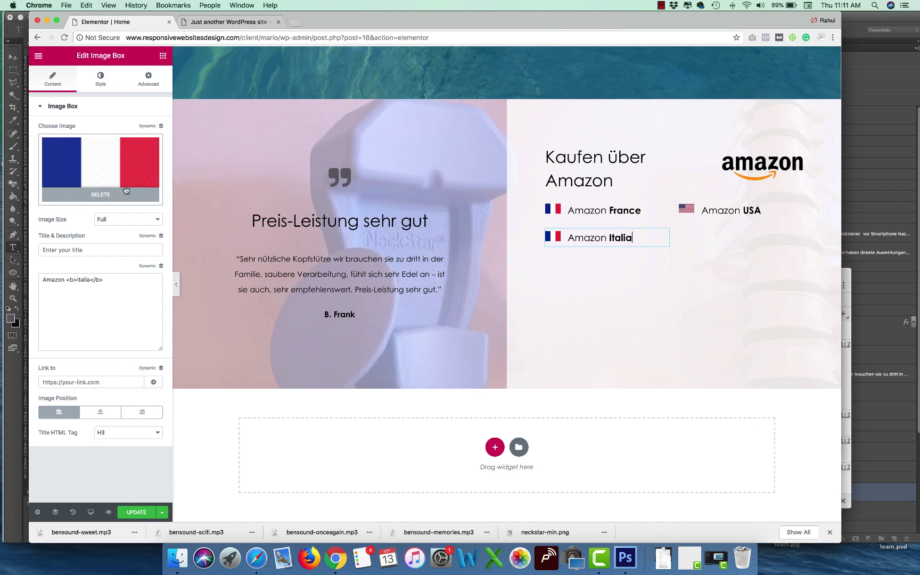
# Replace the Amazon Italia box's flag with italu.png, uploaded from the elements folder in Finder.
pyautogui.click(129, 178)
pyautogui.click(177, 558)
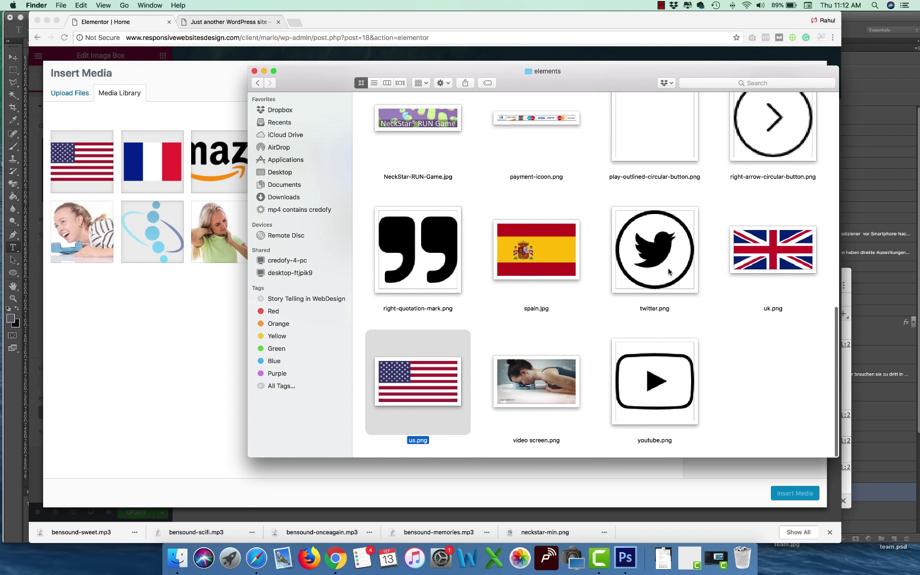
pyautogui.scroll(5, 668, 271)
pyautogui.moveTo(537, 258); pyautogui.dragTo(179, 310)
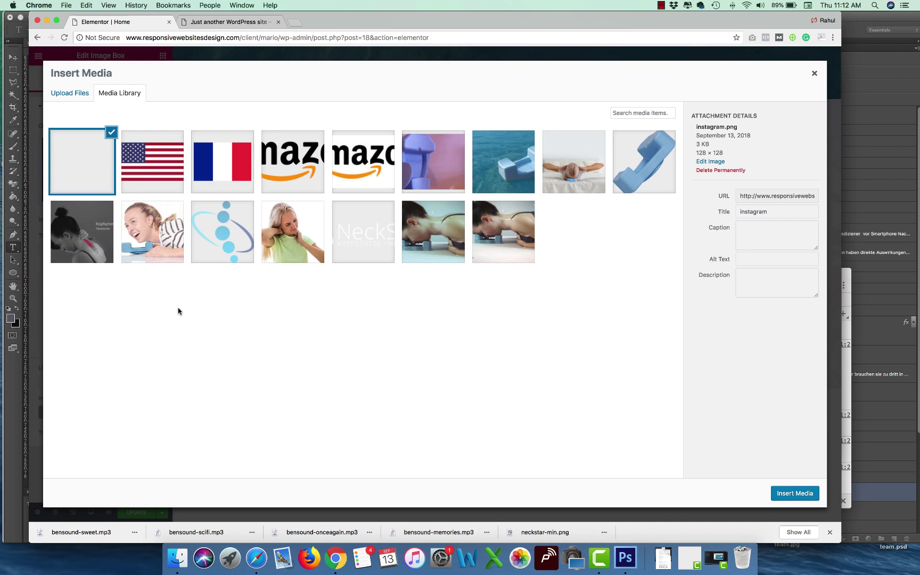
pyautogui.press('super+Tab')
pyautogui.doubleClick(647, 257)
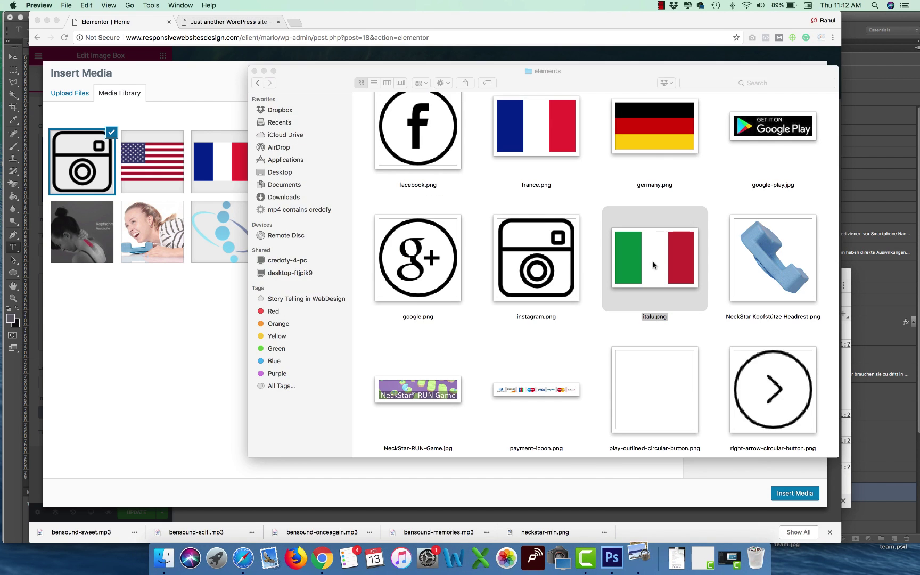
pyautogui.moveTo(653, 265); pyautogui.dragTo(192, 283)
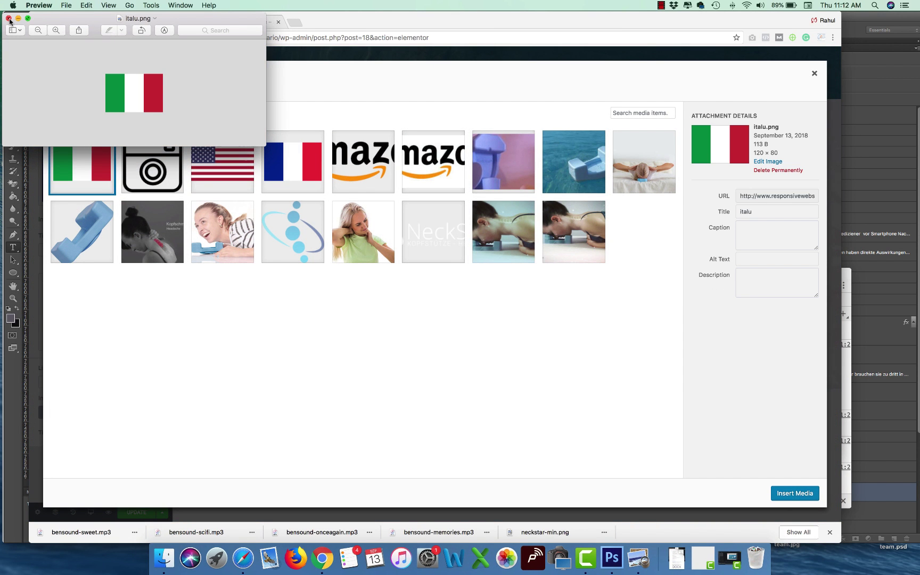
pyautogui.click(9, 19)
pyautogui.click(806, 497)
pyautogui.click(805, 496)
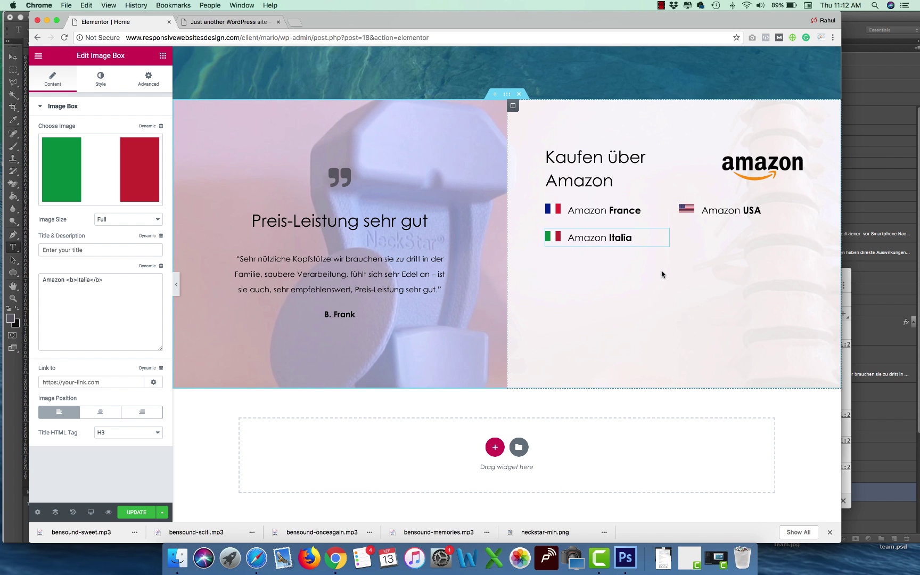
# Check the design and duplicate the Amazon Italia image box to make the third entry of the column.
pyautogui.press('super+Tab')
pyautogui.press('super+Tab')
pyautogui.rightClick(616, 244)
pyautogui.click(624, 265)
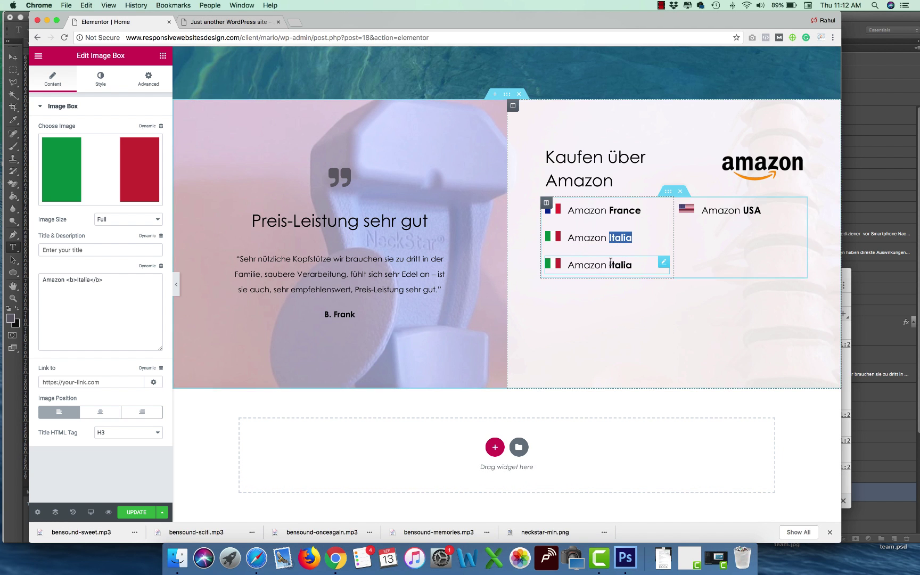
# Copy "Deutschland" from the Photoshop design and use it as the bold country name in the third Amazon box in Elementor.
pyautogui.click(625, 557)
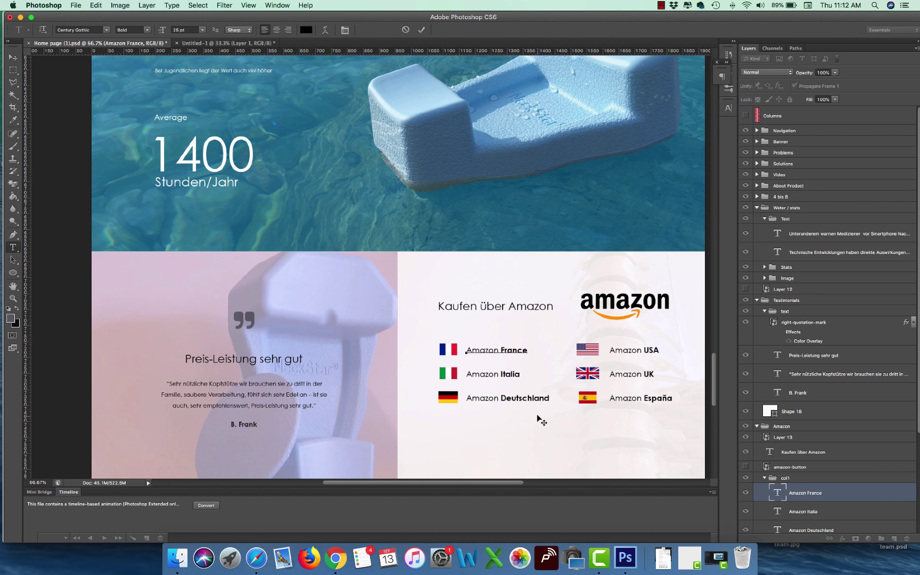
pyautogui.click(536, 398)
pyautogui.doubleClick(529, 398)
pyautogui.press('super+c')
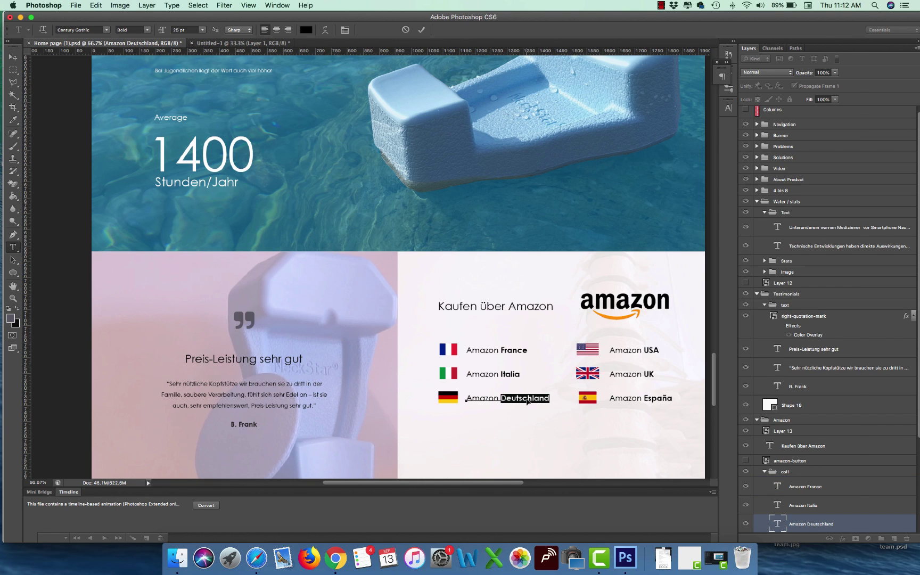
pyautogui.press('super+Tab')
pyautogui.doubleClick(83, 279)
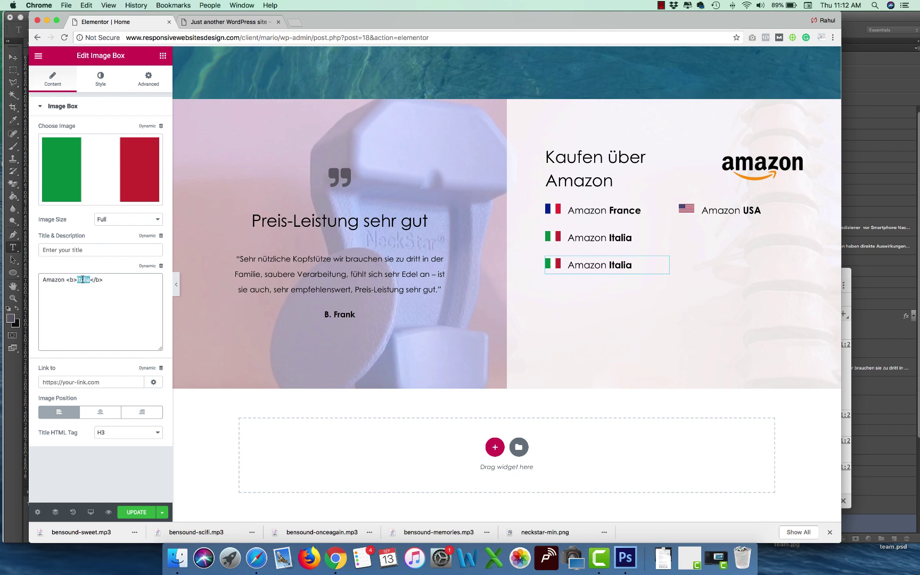
pyautogui.press('super+v')
# Replace the Amazon Deutschland box's flag with germany.png, uploaded from the elements folder in Finder.
pyautogui.click(100, 170)
pyautogui.press('super+Tab')
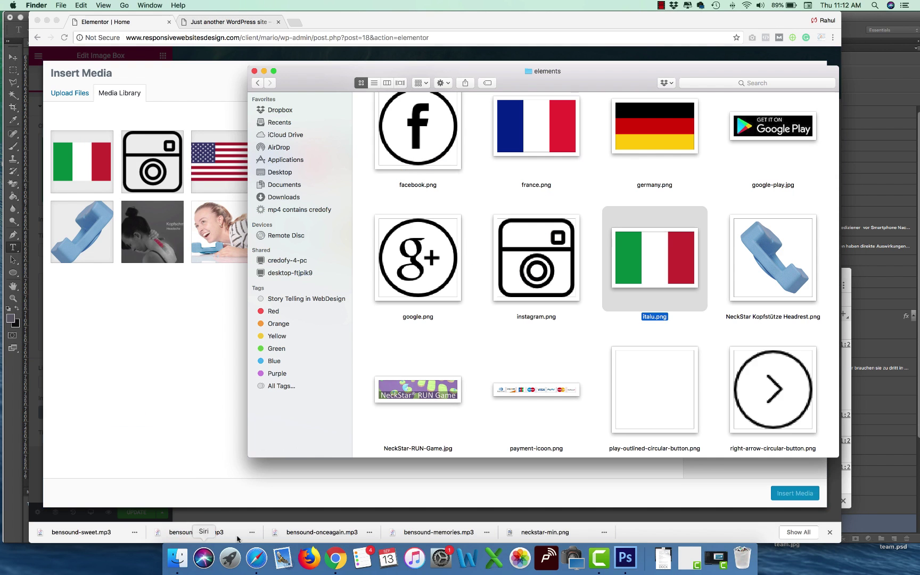
pyautogui.moveTo(664, 148); pyautogui.dragTo(194, 352)
pyautogui.press('super+Tab')
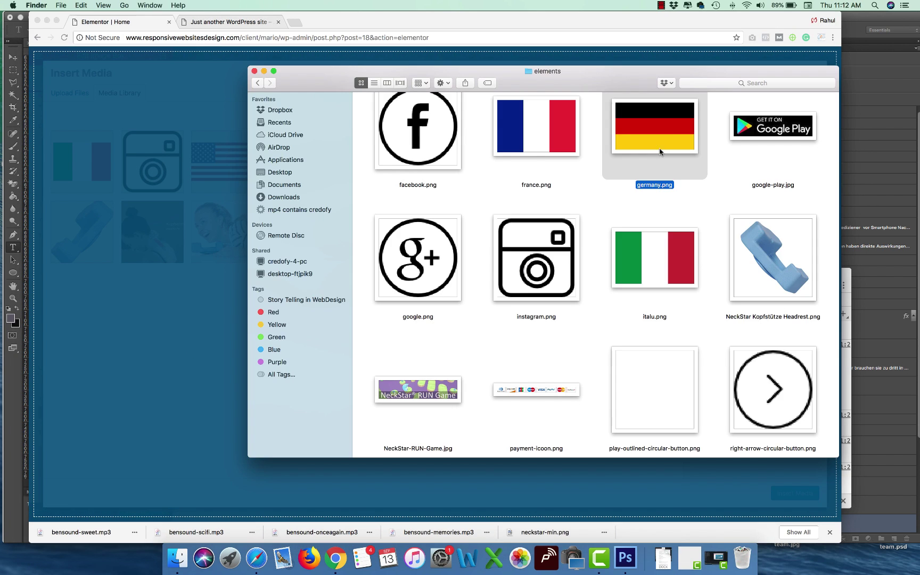
pyautogui.moveTo(661, 151); pyautogui.dragTo(176, 330)
pyautogui.press('super+Tab')
pyautogui.moveTo(559, 210); pyautogui.dragTo(142, 324)
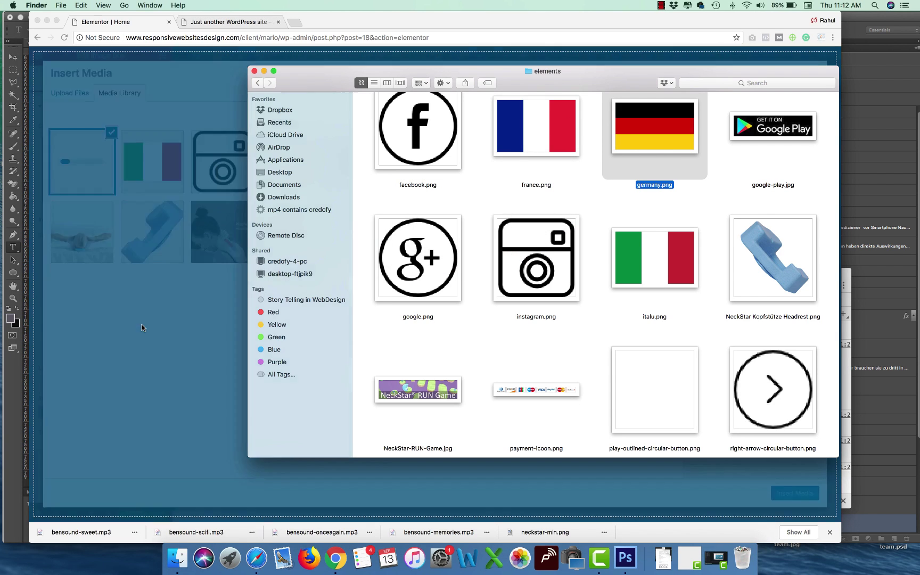
pyautogui.click(794, 493)
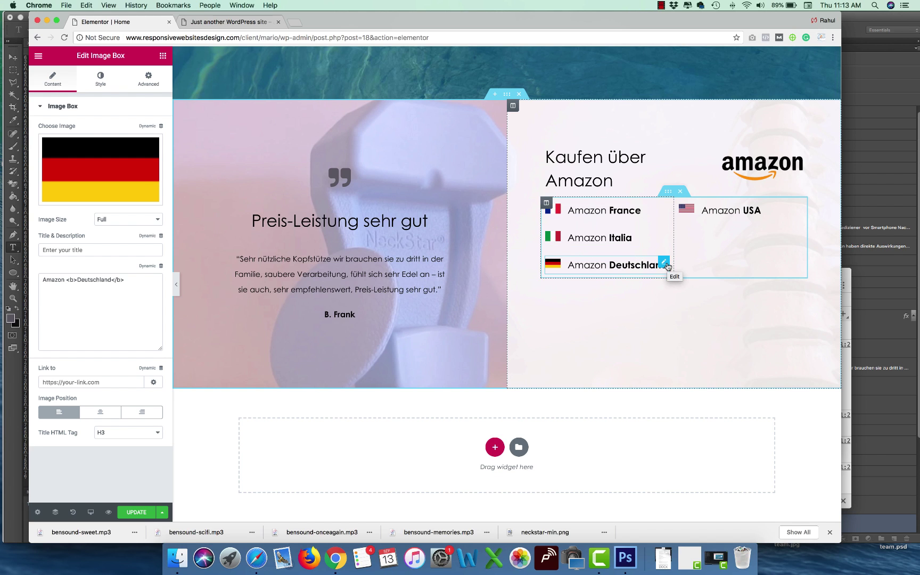
# Set the Amazon Deutschland box's image width to 19 and its image spacing to 10.
pyautogui.click(101, 79)
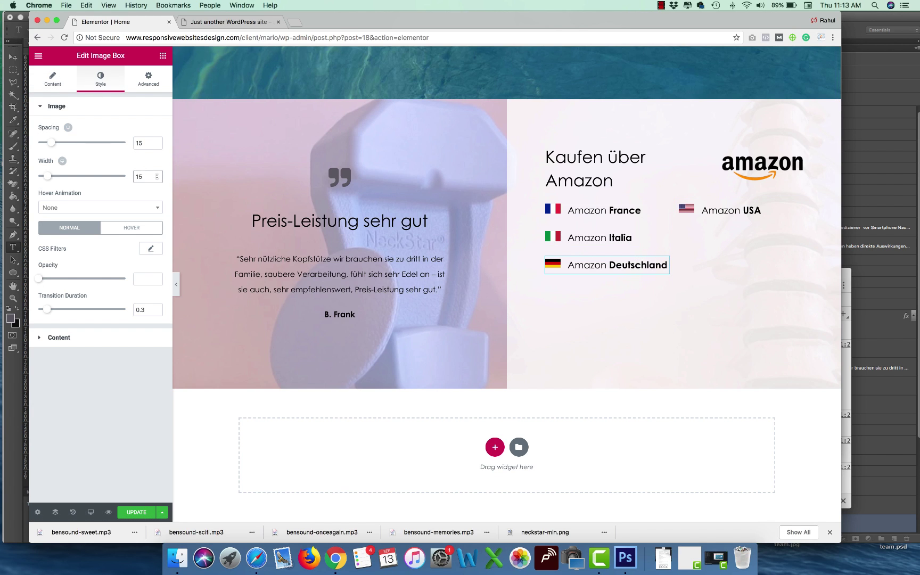
pyautogui.press('Up')
pyautogui.press('Up')
pyautogui.press('Up')
pyautogui.press('Up')
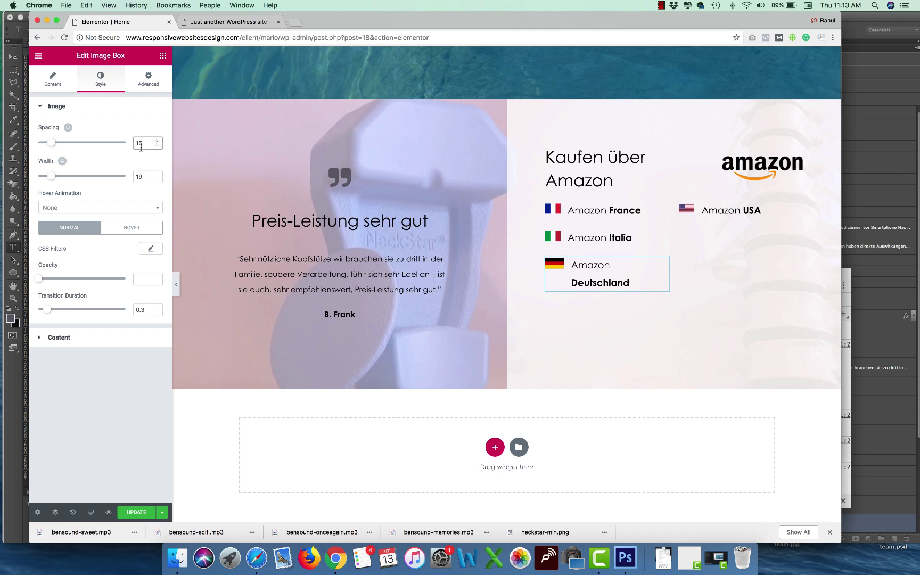
pyautogui.press('Down')
pyautogui.press('Down')
pyautogui.press('Down')
pyautogui.press('Down')
pyautogui.press('Down')
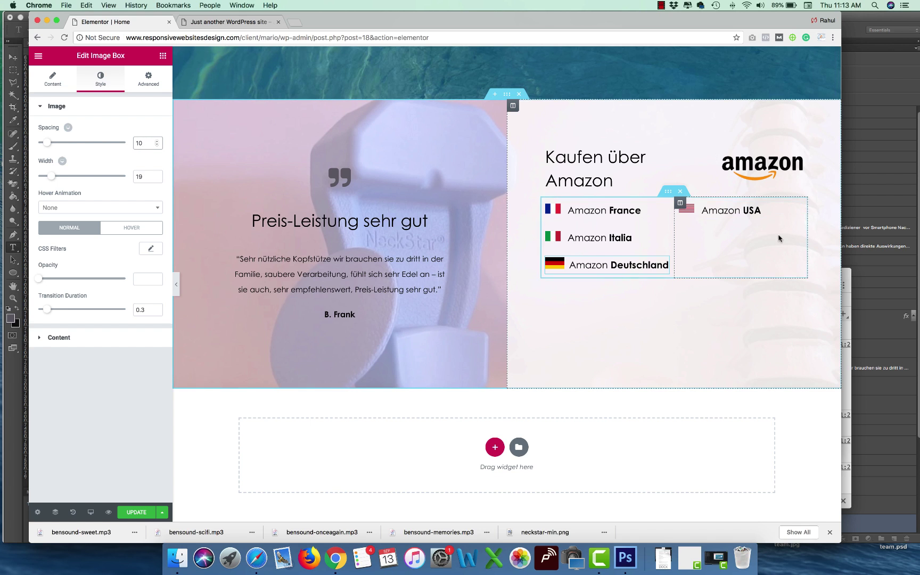
# Duplicate the Amazon USA image box and change the duplicate's bold country name to "UK".
pyautogui.rightClick(743, 213)
pyautogui.click(746, 241)
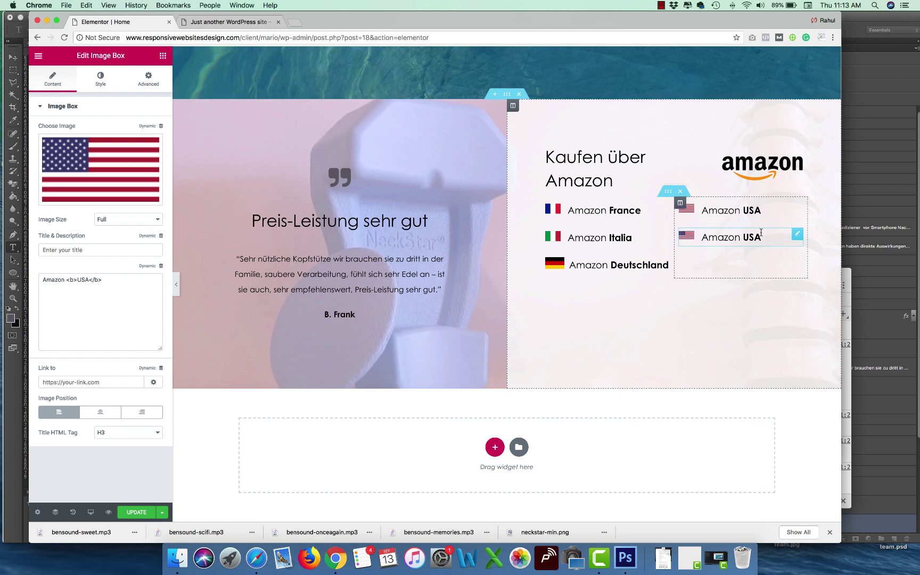
pyautogui.doubleClick(83, 280)
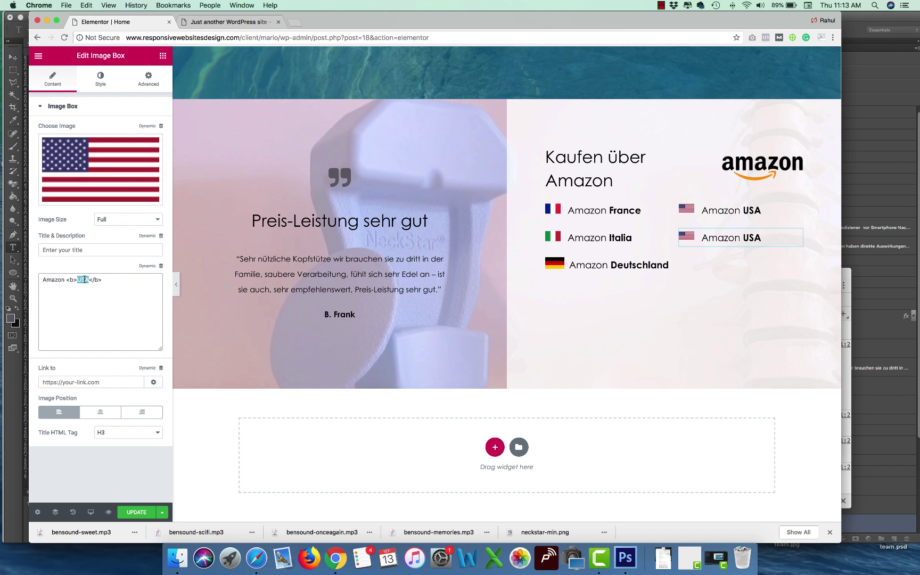
# Replace the Amazon UK box's flag with uk.png, uploaded from the elements folder in Finder.
pyautogui.click(90, 186)
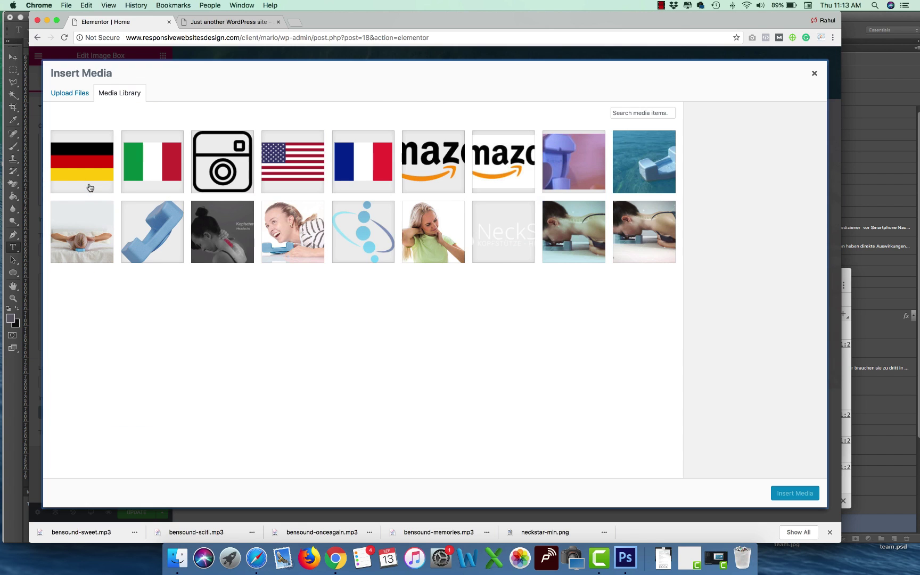
pyautogui.click(177, 558)
pyautogui.scroll(-5, 679, 181)
pyautogui.scroll(-1, 678, 181)
pyautogui.moveTo(778, 261); pyautogui.dragTo(525, 326)
pyautogui.moveTo(525, 325); pyautogui.dragTo(181, 308)
pyautogui.click(784, 264)
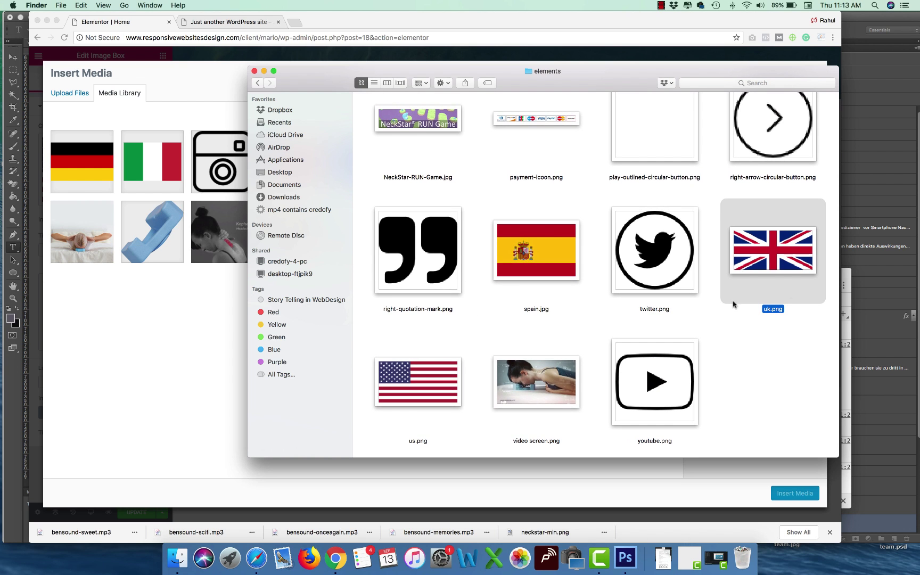
pyautogui.moveTo(786, 269); pyautogui.dragTo(191, 333)
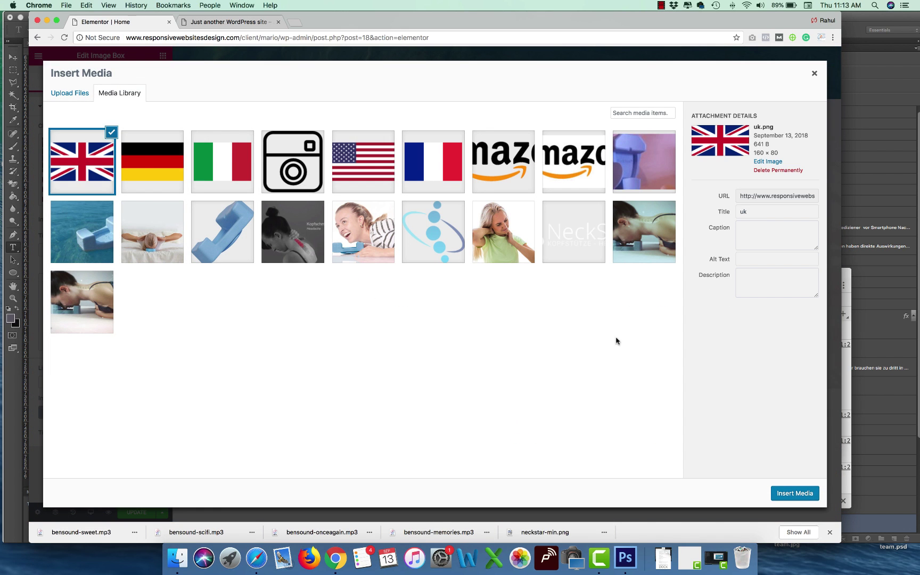
pyautogui.click(786, 493)
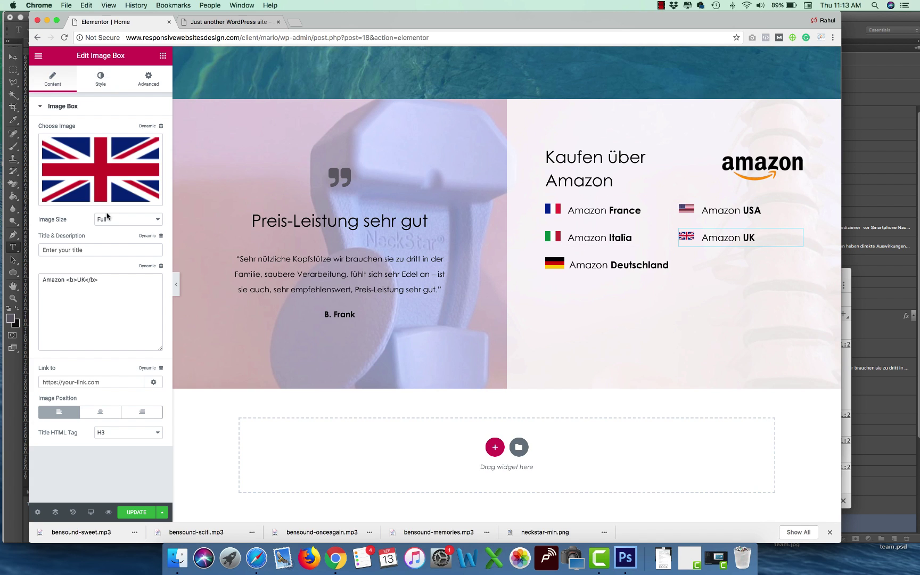
# Set the Amazon UK box's image spacing to 10 and its image width to 20.
pyautogui.click(106, 80)
pyautogui.press('Down')
pyautogui.press('Down')
pyautogui.press('Down')
pyautogui.press('Down')
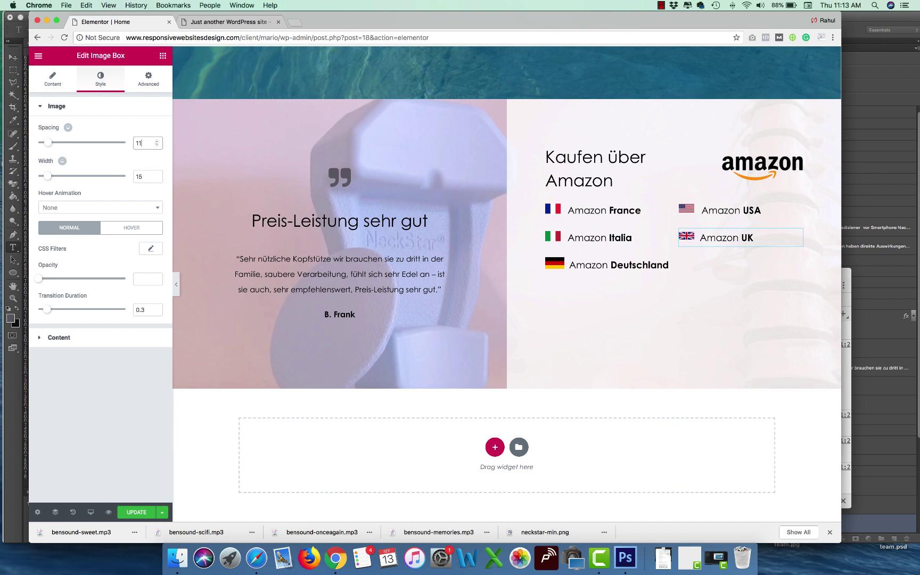
pyautogui.click(143, 176)
pyautogui.press('Up')
pyautogui.press('Up')
pyautogui.press('Up')
pyautogui.press('Up')
pyautogui.press('Up')
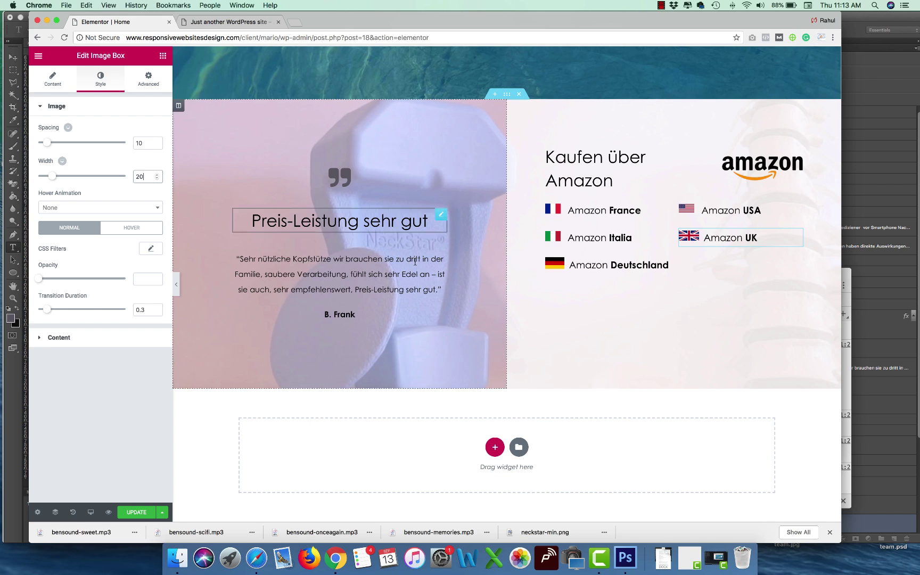
# Set the Amazon USA box's image spacing to 10 and its image width to 20.
pyautogui.click(767, 214)
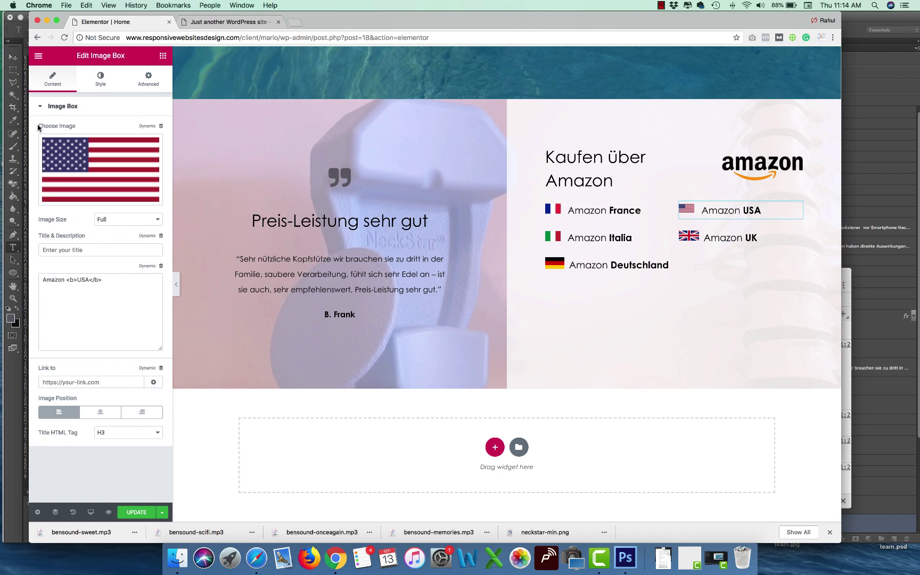
pyautogui.click(100, 79)
pyautogui.click(143, 143)
pyautogui.press('Up')
pyautogui.press('Up')
pyautogui.press('Up')
pyautogui.press('Up')
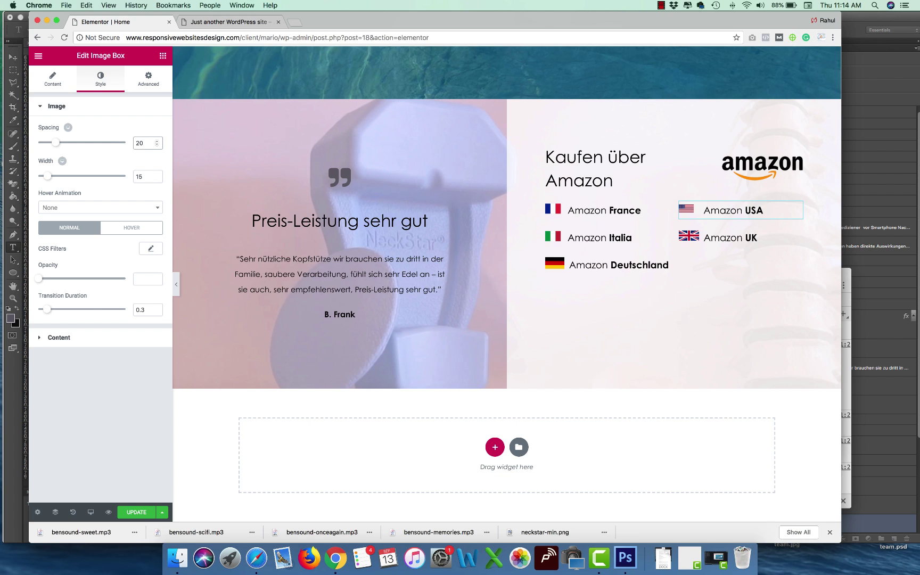
pyautogui.press('Down')
pyautogui.press('Down')
pyautogui.press('Down')
pyautogui.press('Down')
pyautogui.press('Down')
pyautogui.press('Down')
pyautogui.press('Down')
pyautogui.press('Down')
pyautogui.press('Down')
pyautogui.press('Down')
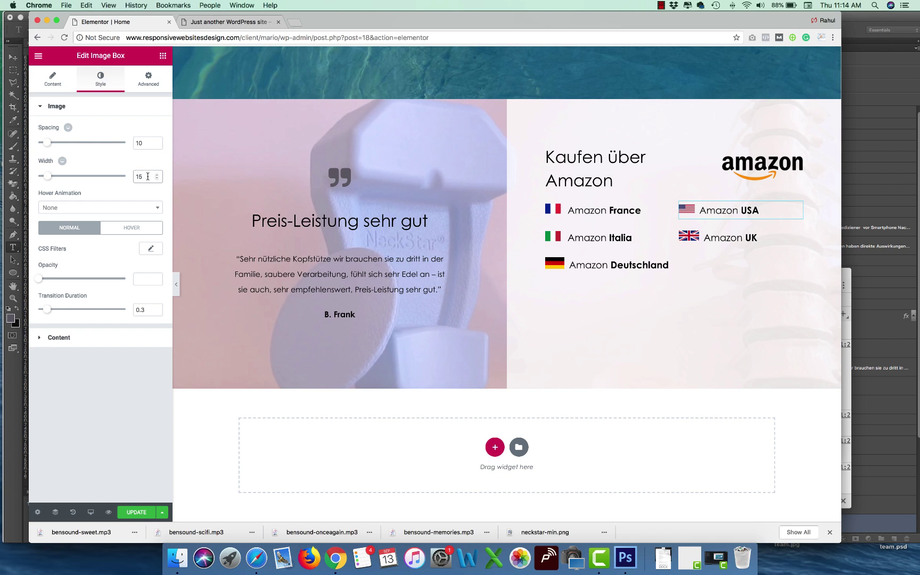
pyautogui.press('Up')
pyautogui.press('Up')
pyautogui.press('Up')
pyautogui.press('Up')
pyautogui.press('Up')
# Duplicate the Amazon Italia image box and move the duplicate below Amazon UK in the second column.
pyautogui.rightClick(709, 240)
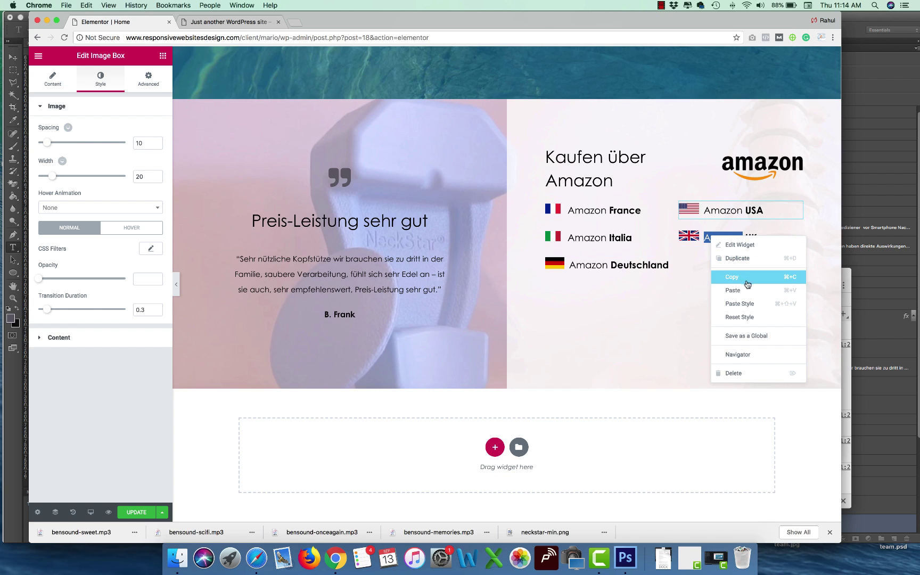
pyautogui.rightClick(587, 242)
pyautogui.click(596, 256)
pyautogui.moveTo(708, 238); pyautogui.dragTo(749, 270)
pyautogui.click(751, 263)
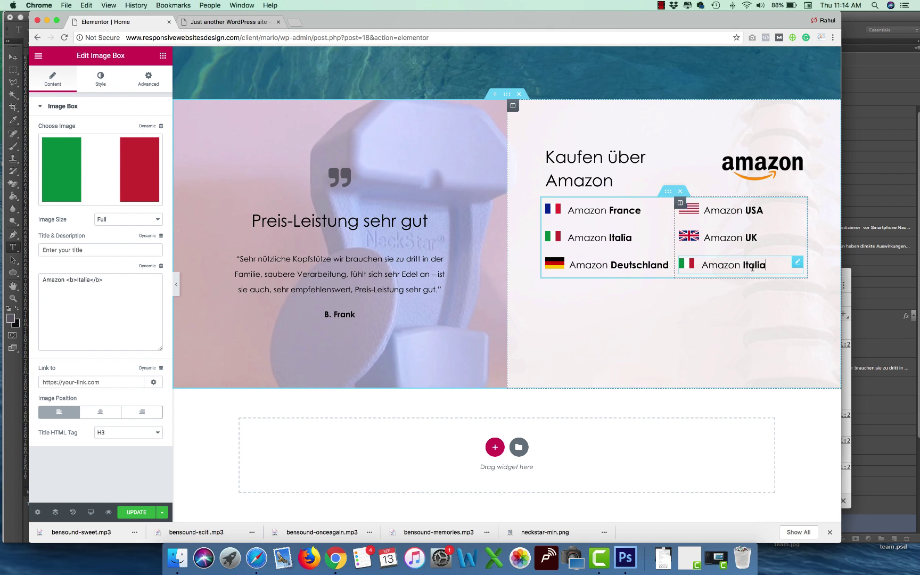
# Replace the flag of the third box in the second column with spain.jpg, uploaded from the elements folder in Finder.
pyautogui.click(127, 198)
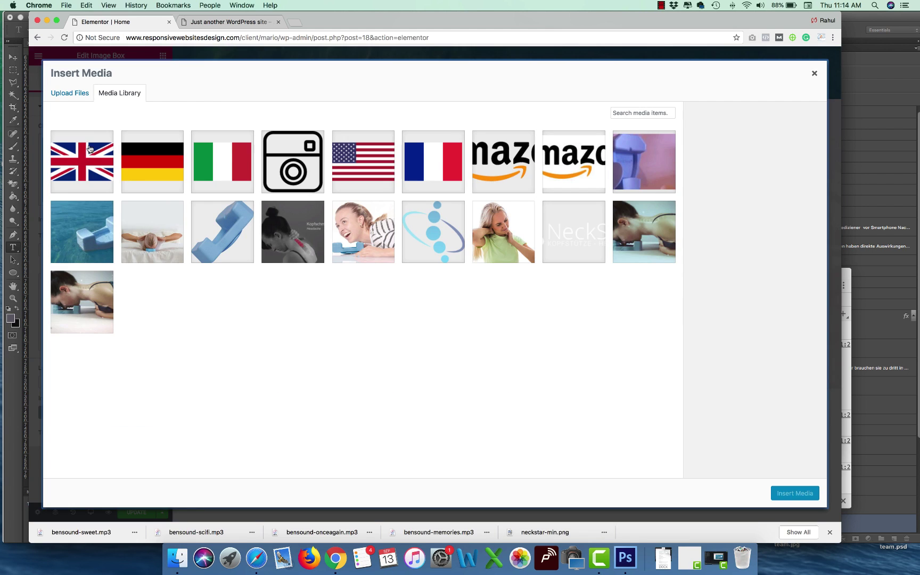
pyautogui.click(177, 558)
pyautogui.click(556, 273)
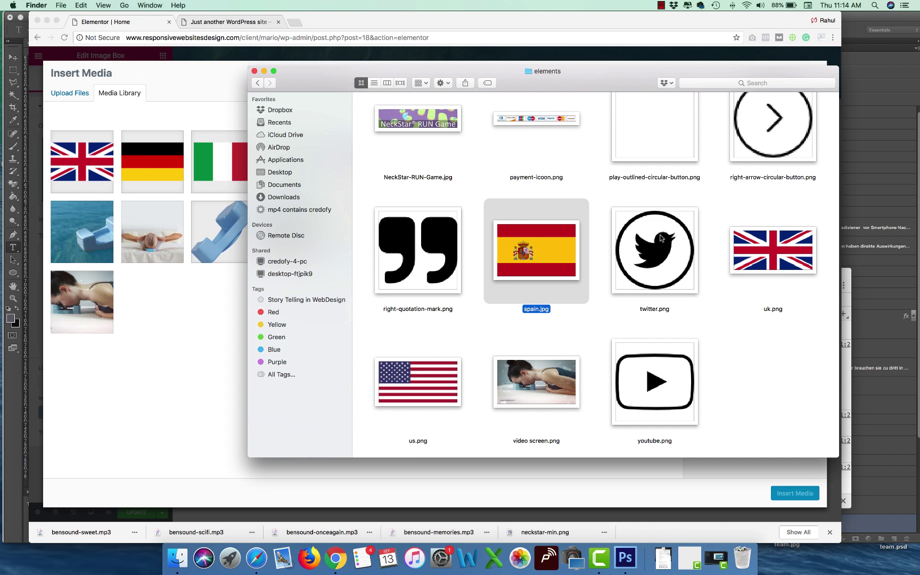
pyautogui.moveTo(536, 250); pyautogui.dragTo(174, 366)
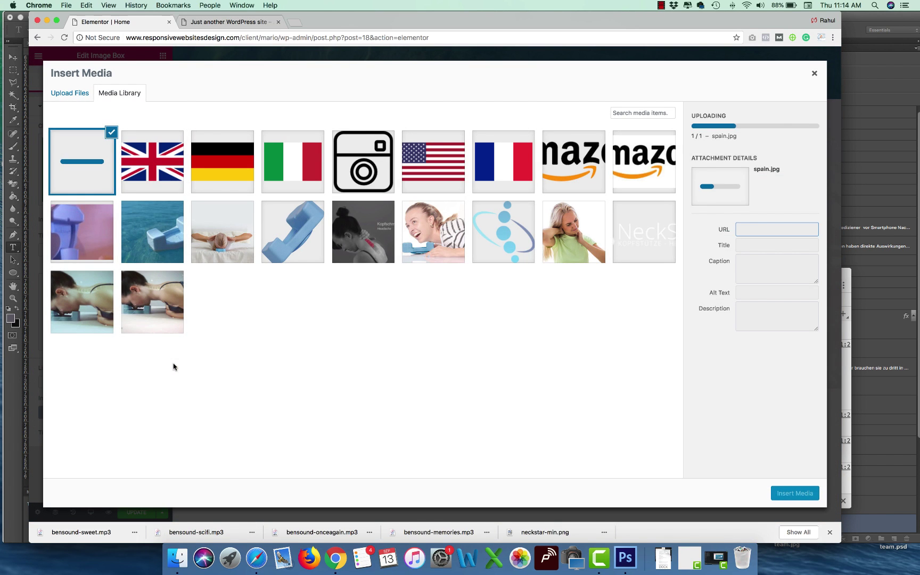
pyautogui.press('super+Tab')
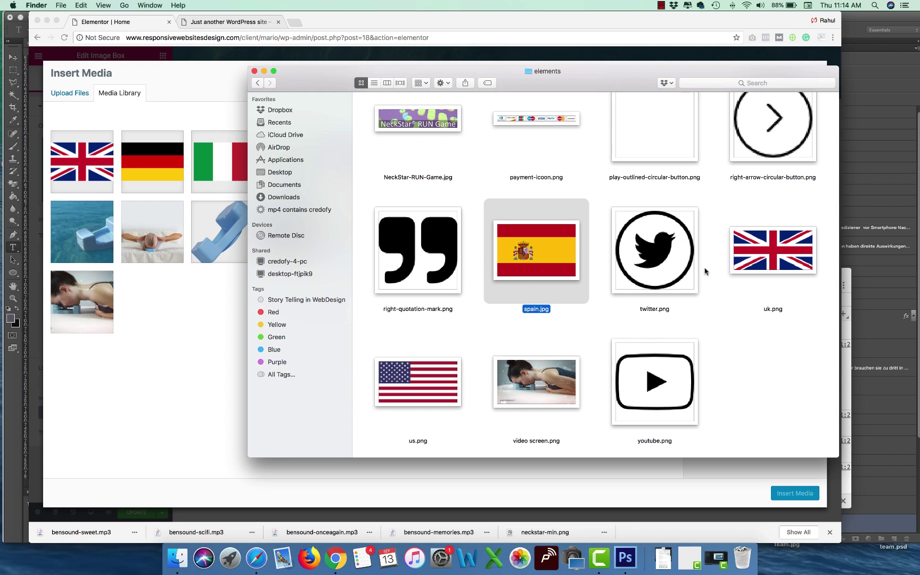
pyautogui.moveTo(579, 288); pyautogui.dragTo(345, 331)
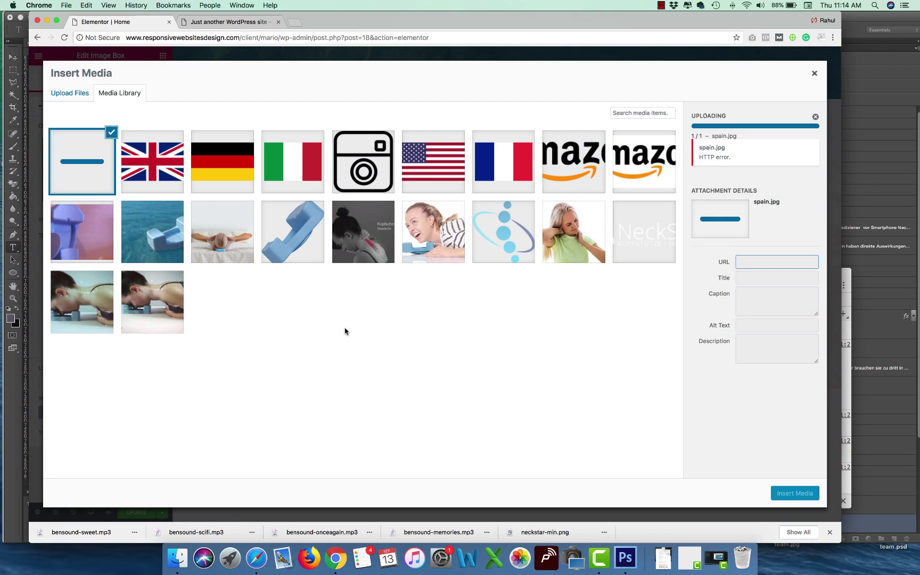
pyautogui.click(790, 494)
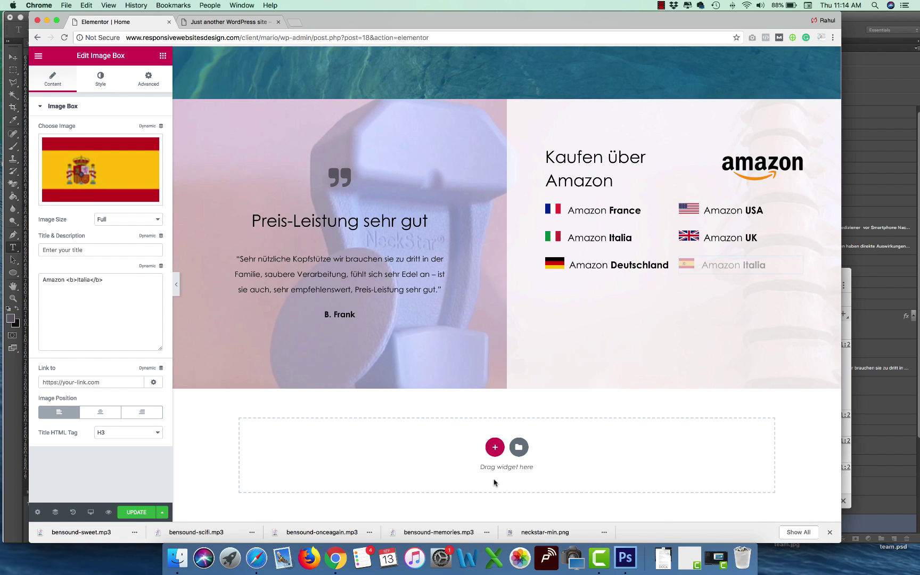
# Copy "España" from the Photoshop design and use it as the bold country name in the box with the Spanish flag.
pyautogui.click(626, 559)
pyautogui.write('t')
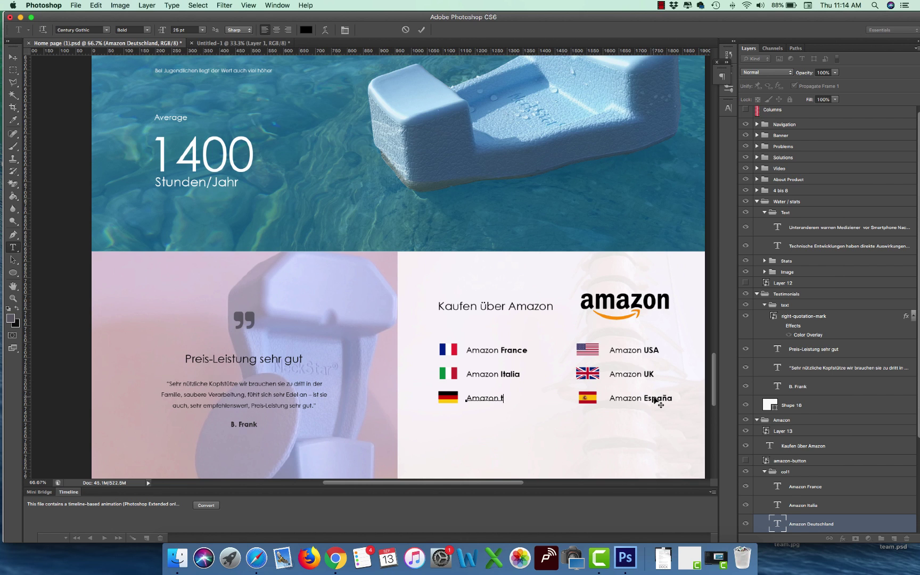
pyautogui.press('Escape')
pyautogui.click(654, 397)
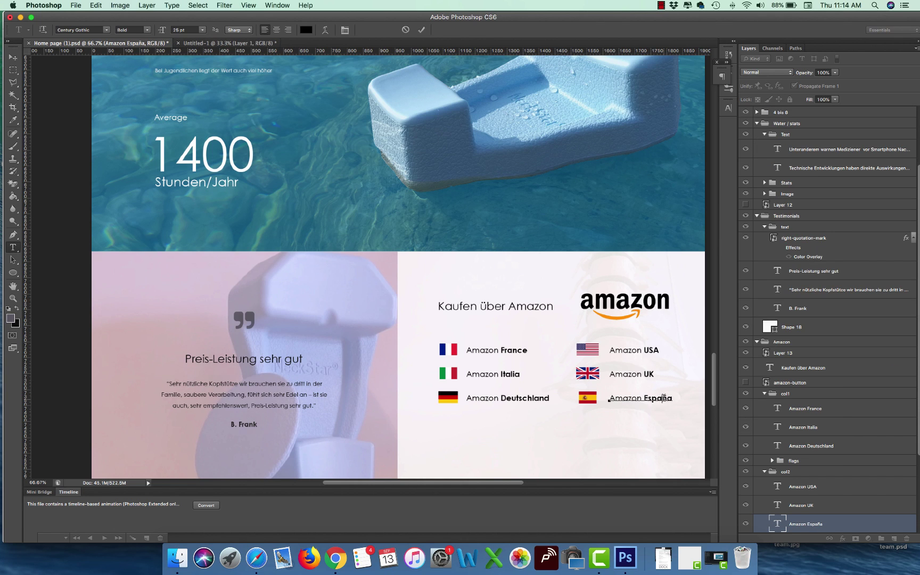
pyautogui.press('super+c')
pyautogui.press('super+Tab')
pyautogui.doubleClick(83, 278)
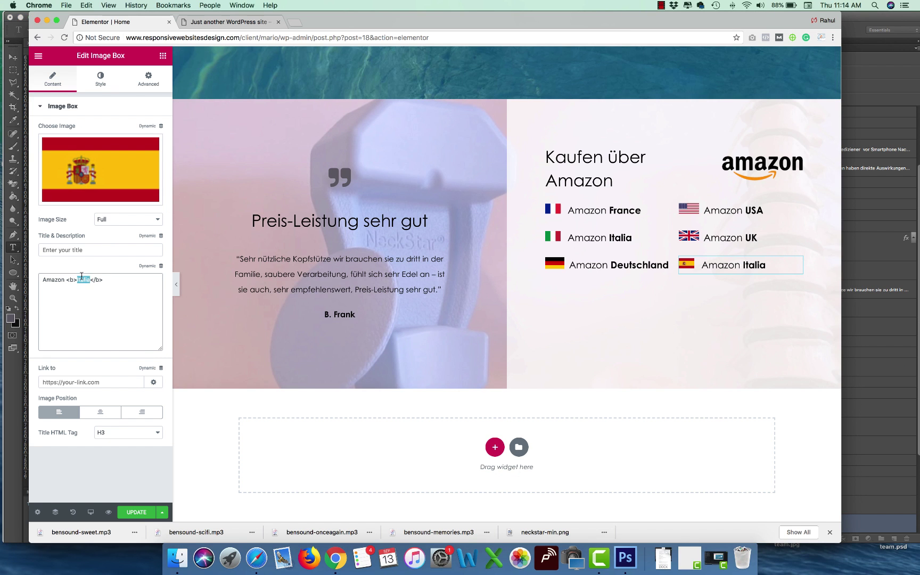
pyautogui.press('super+v')
# Check the Photoshop design, update the Elementor page and open its preview.
pyautogui.press('super+Tab')
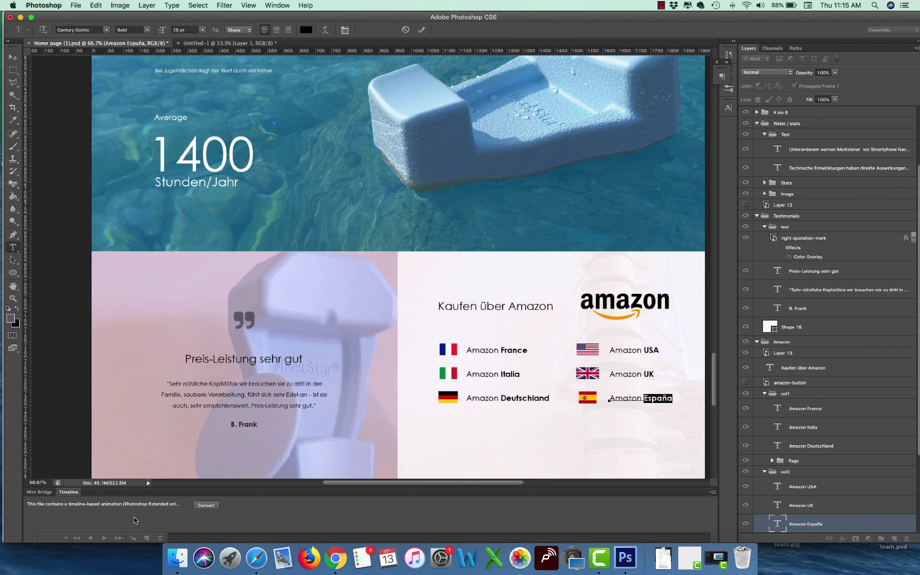
pyautogui.press('super+Tab')
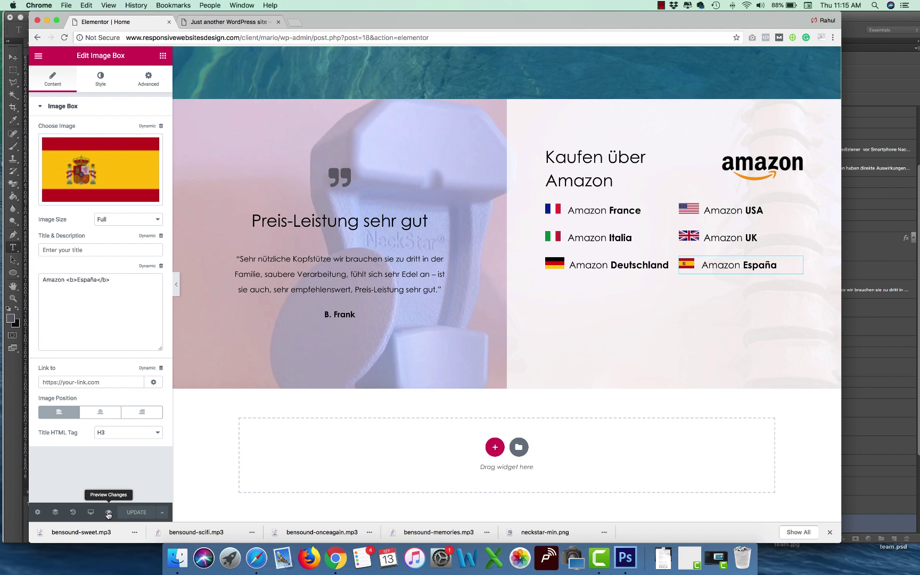
pyautogui.click(108, 513)
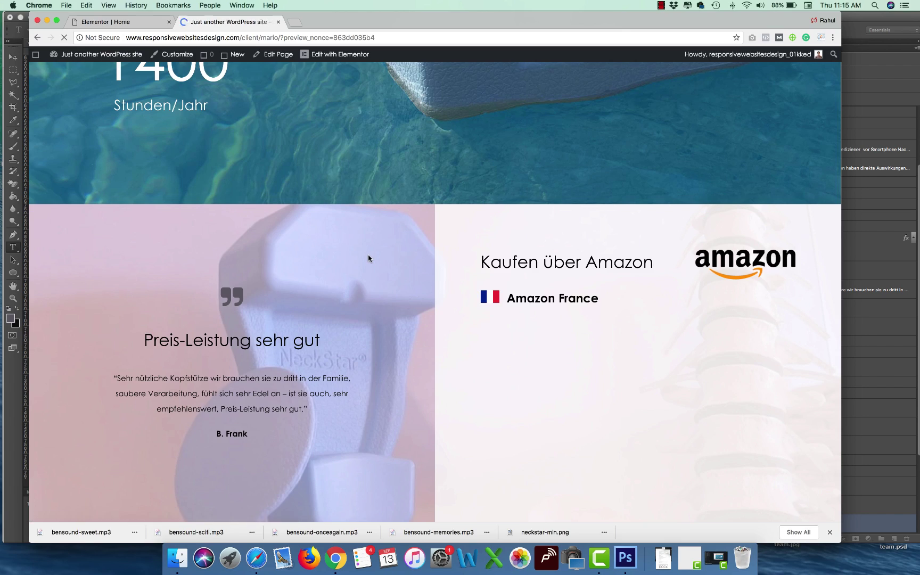
# Review the Amazon section in the preview and set the bottom margin of its heading and logo inner section to 20 px.
pyautogui.scroll(-20, 368, 254)
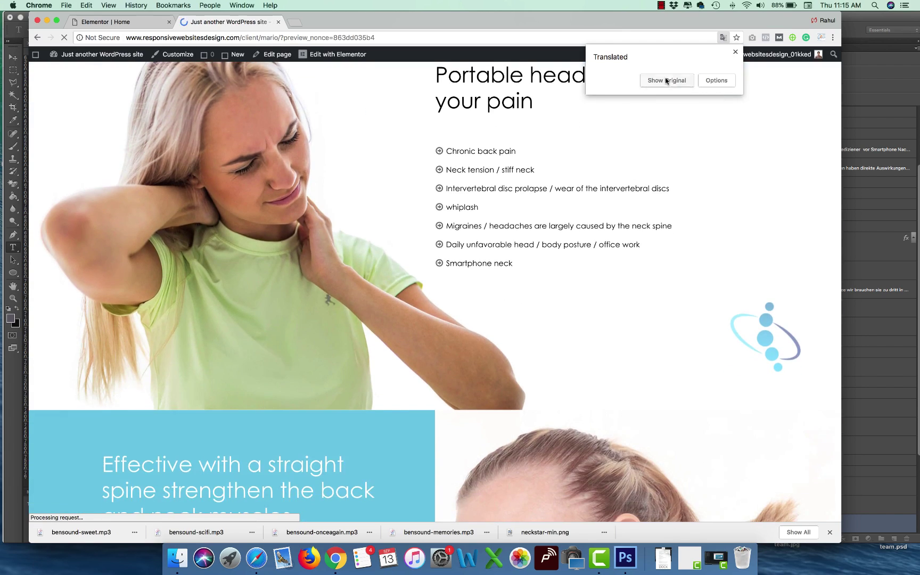
pyautogui.scroll(-10, 658, 316)
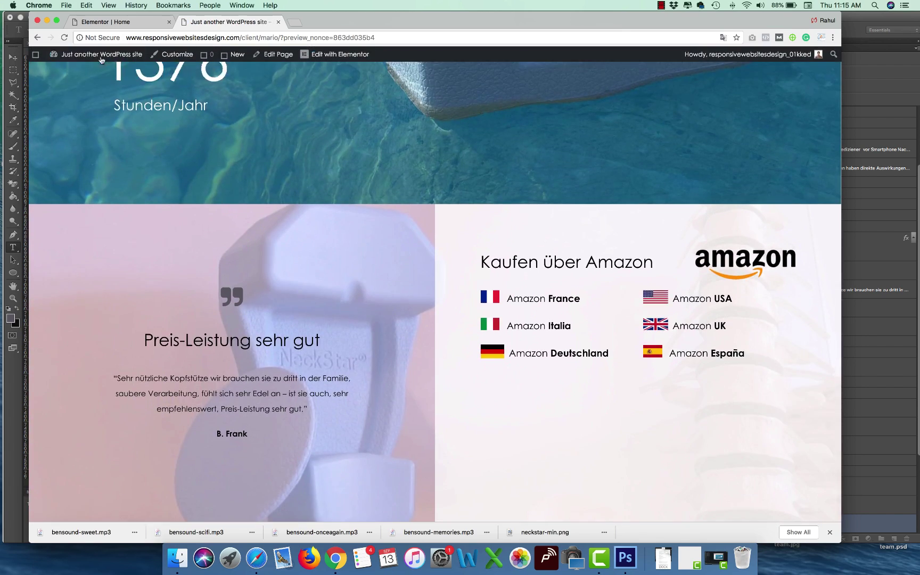
pyautogui.hotkey('ctrl', 'shift', 'Tab')
pyautogui.click(668, 135)
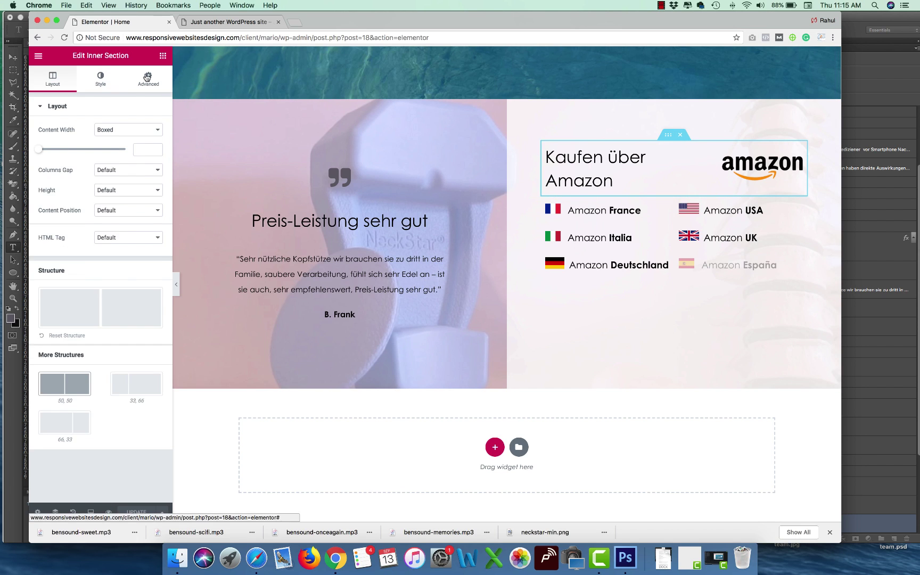
pyautogui.click(149, 79)
pyautogui.click(108, 144)
pyautogui.press('Up')
pyautogui.press('Up')
pyautogui.press('Up')
pyautogui.press('Up')
pyautogui.press('Up')
pyautogui.press('Up')
pyautogui.press('Up')
pyautogui.press('Up')
pyautogui.press('Up')
pyautogui.press('Up')
pyautogui.press('Up')
pyautogui.press('Up')
pyautogui.press('Up')
pyautogui.press('Up')
pyautogui.press('Up')
pyautogui.press('Up')
pyautogui.press('Up')
pyautogui.press('Up')
pyautogui.press('Up')
pyautogui.press('Up')
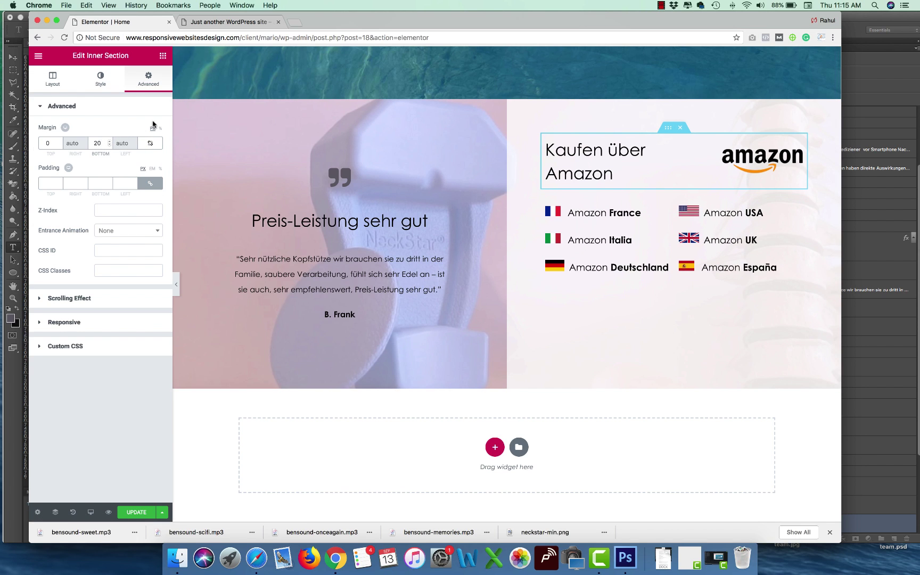
# Compare the Amazon heading spacing with the Photoshop design and set the inner section's bottom margin to 40 px.
pyautogui.press('super+Tab')
pyautogui.scroll(-5, 546, 314)
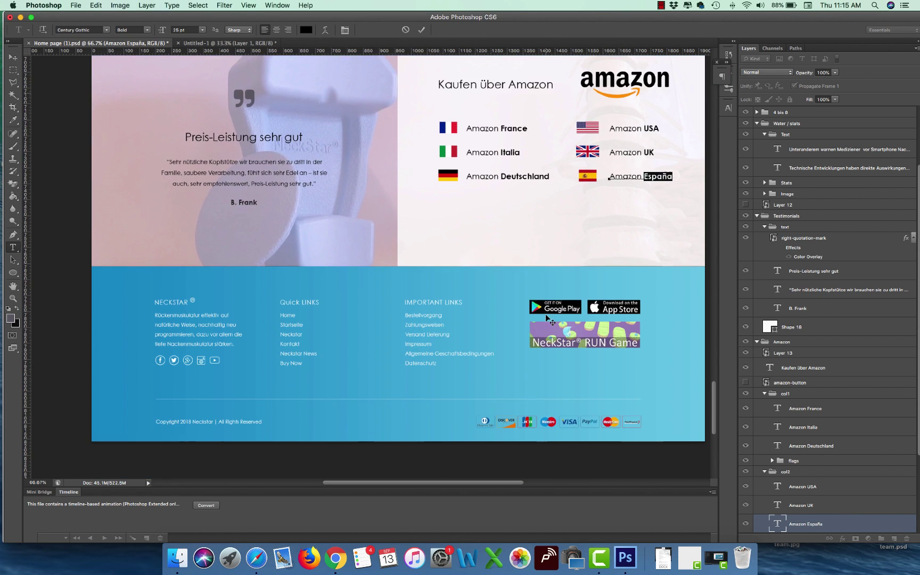
pyautogui.scroll(2, 546, 318)
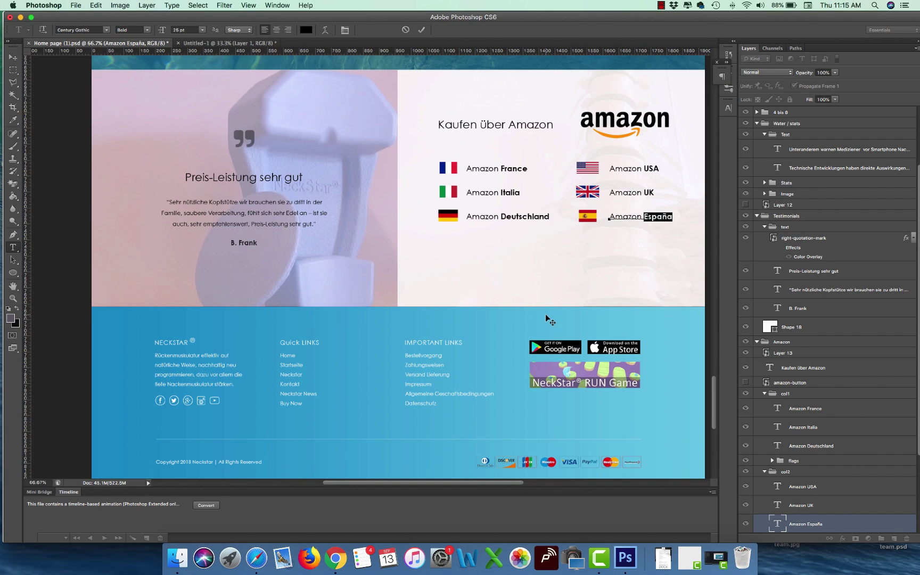
pyautogui.press('super+Tab')
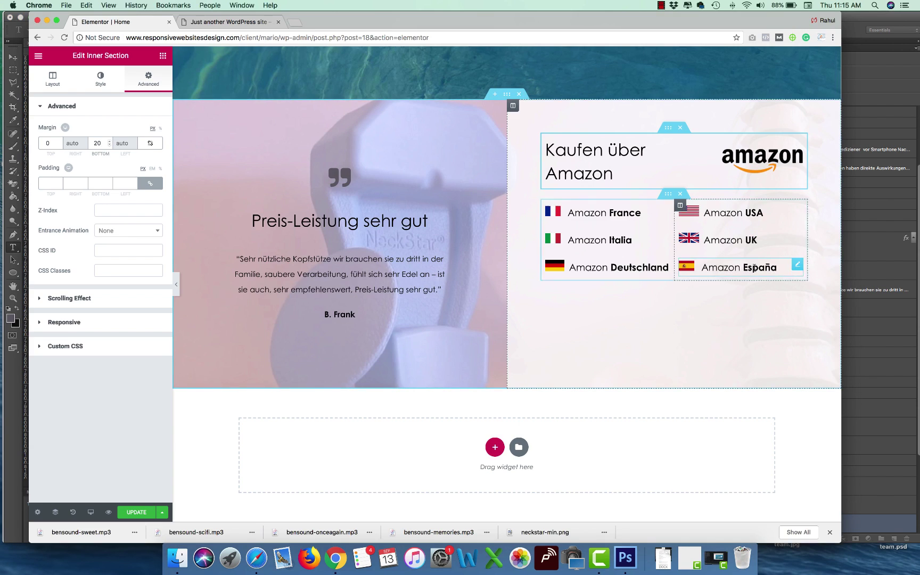
pyautogui.write('4')
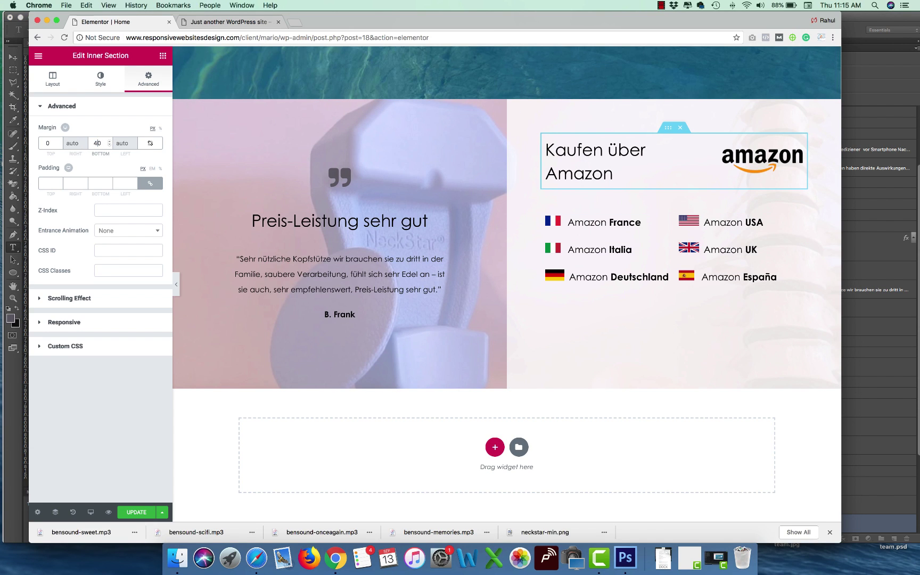
# Set the Amazon column's content position to Middle, update the page and check the reloaded preview.
pyautogui.click(513, 106)
pyautogui.click(129, 150)
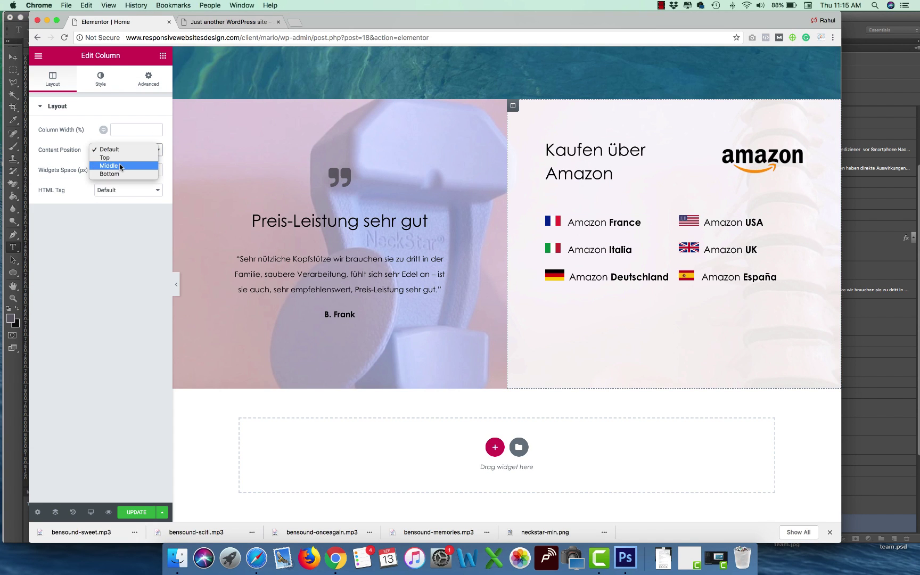
pyautogui.click(122, 168)
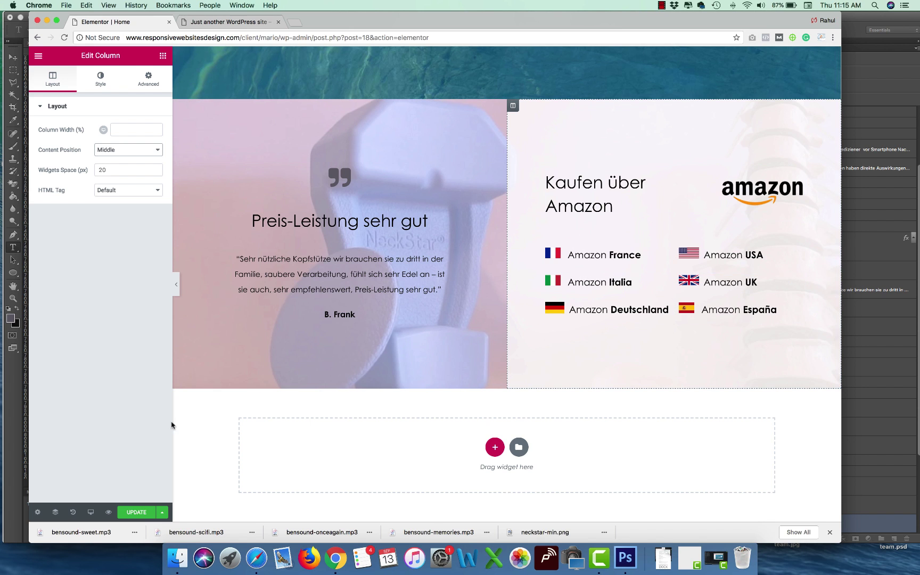
pyautogui.click(252, 22)
pyautogui.press('super+r')
pyautogui.scroll(-5, 863, 348)
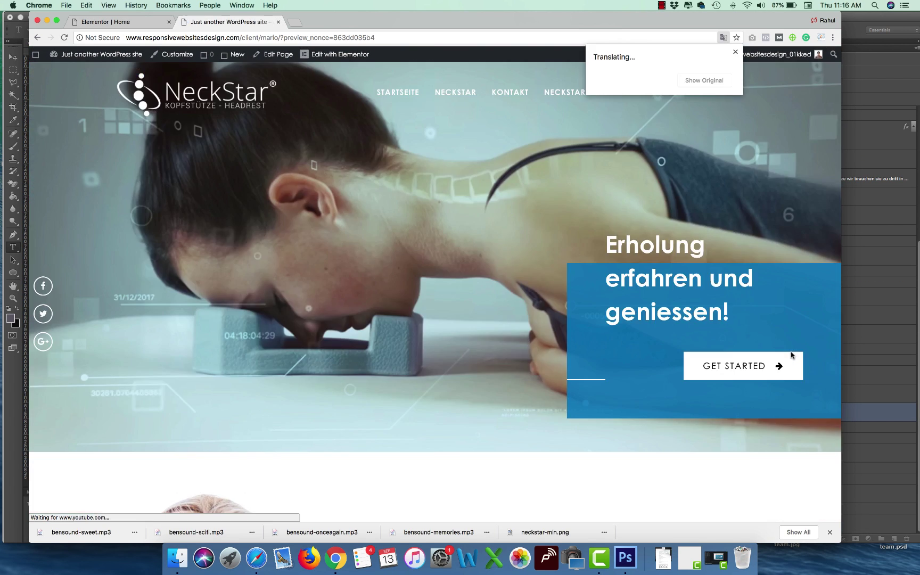
pyautogui.scroll(-15, 792, 362)
pyautogui.scroll(-15, 651, 182)
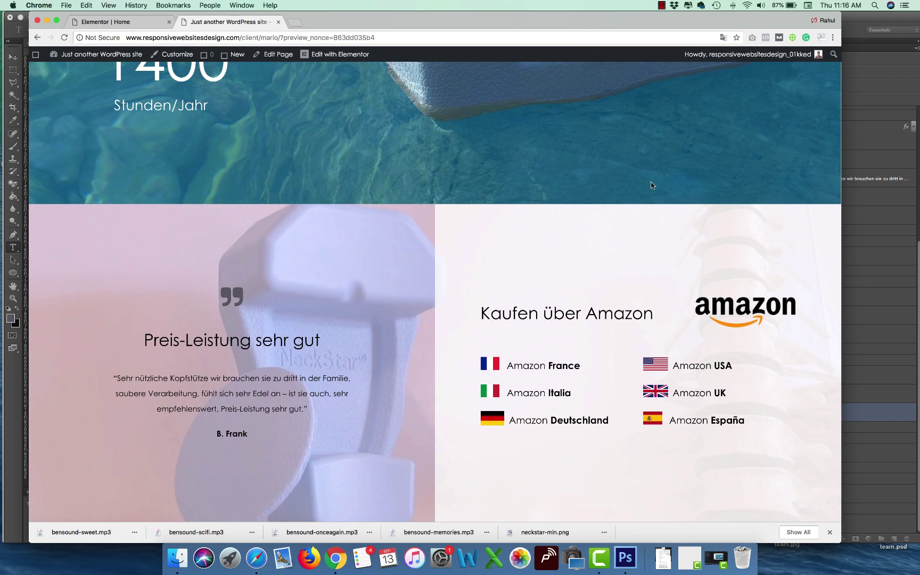
# Set the bottom margin of the Amazon heading and logo inner section to 50 px and update the page.
pyautogui.click(117, 22)
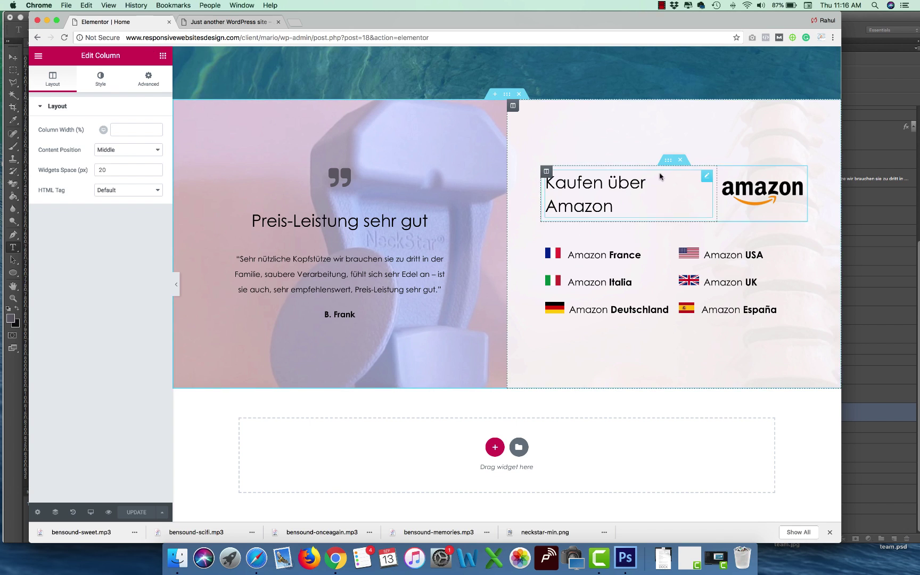
pyautogui.click(668, 160)
pyautogui.click(141, 92)
pyautogui.doubleClick(99, 143)
pyautogui.write('50')
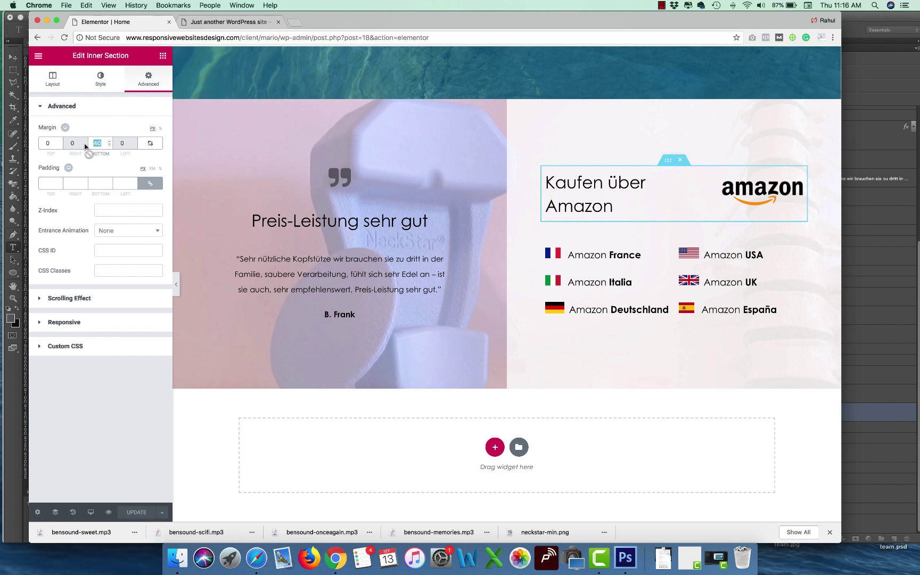
pyautogui.click(134, 512)
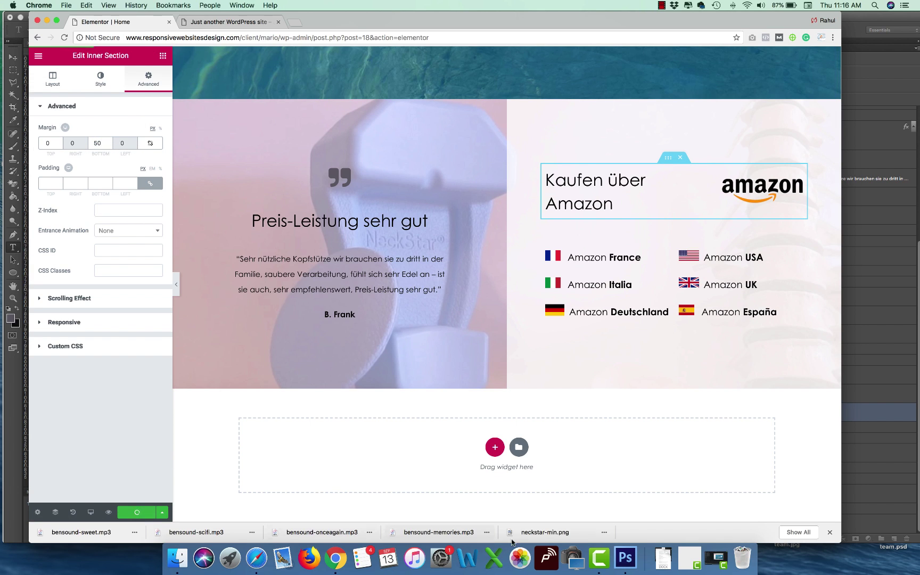
# Examine the footer in the Photoshop design and the widget settings in the site Customizer.
pyautogui.click(624, 557)
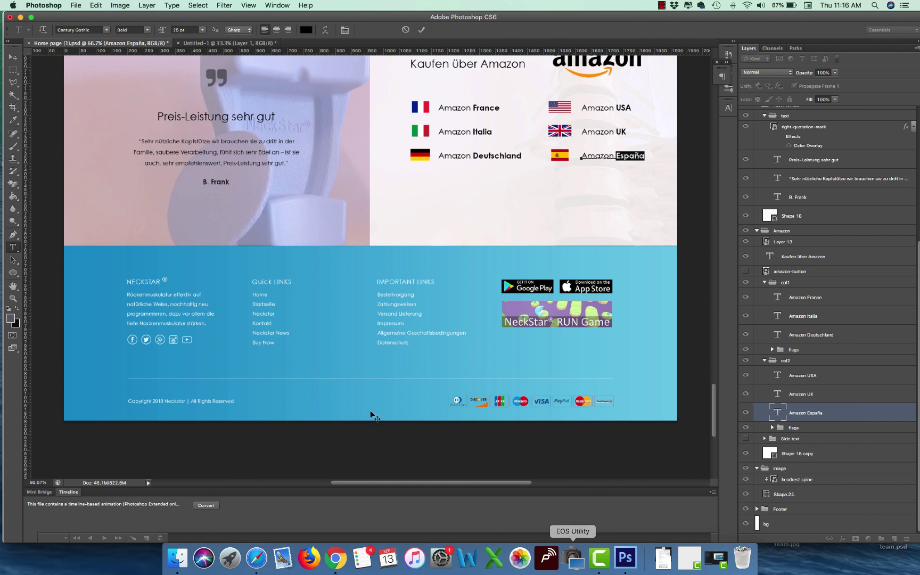
pyautogui.press('super+Tab')
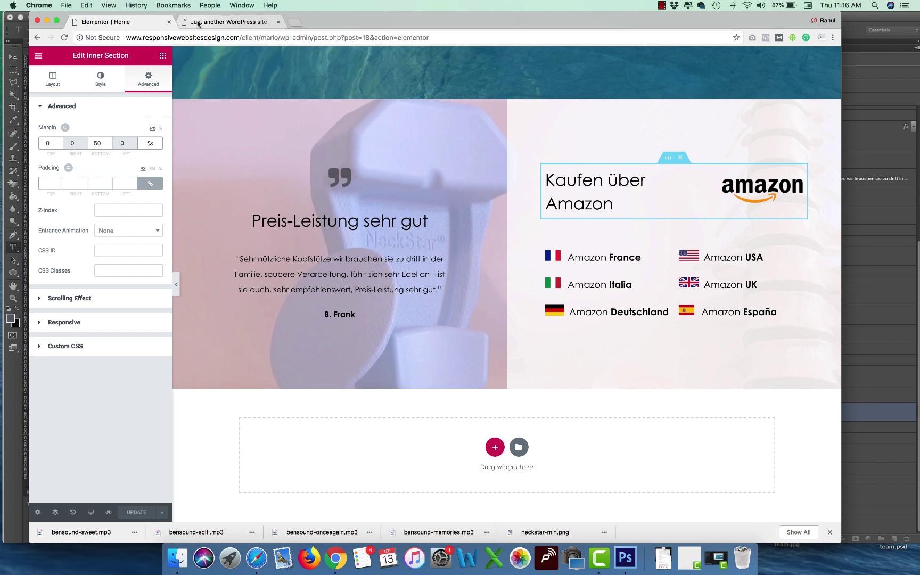
pyautogui.click(198, 22)
pyautogui.click(181, 60)
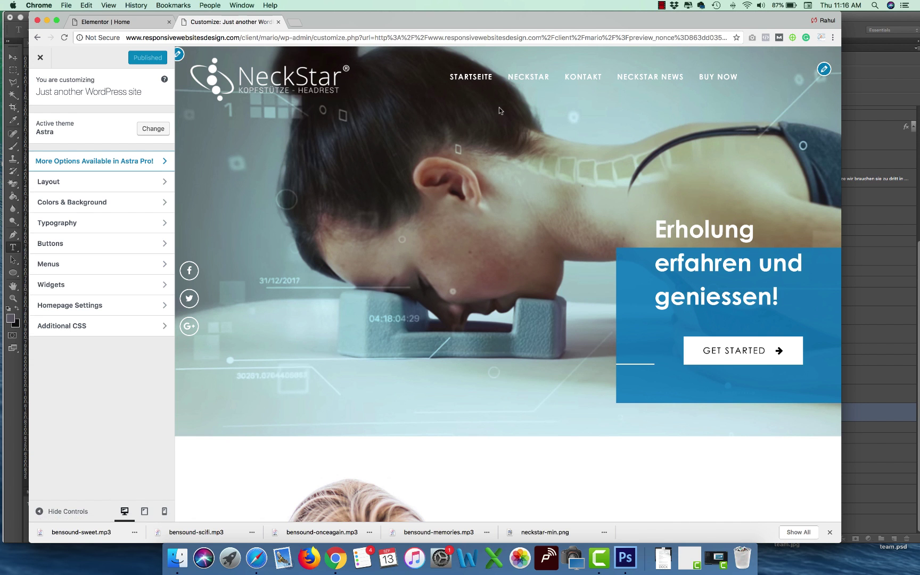
pyautogui.scroll(-20, 432, 269)
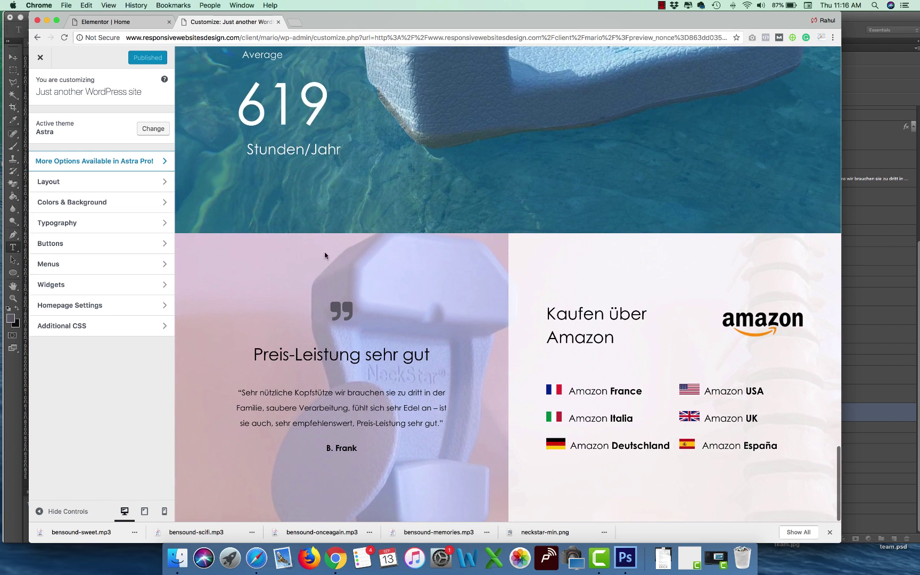
pyautogui.click(71, 291)
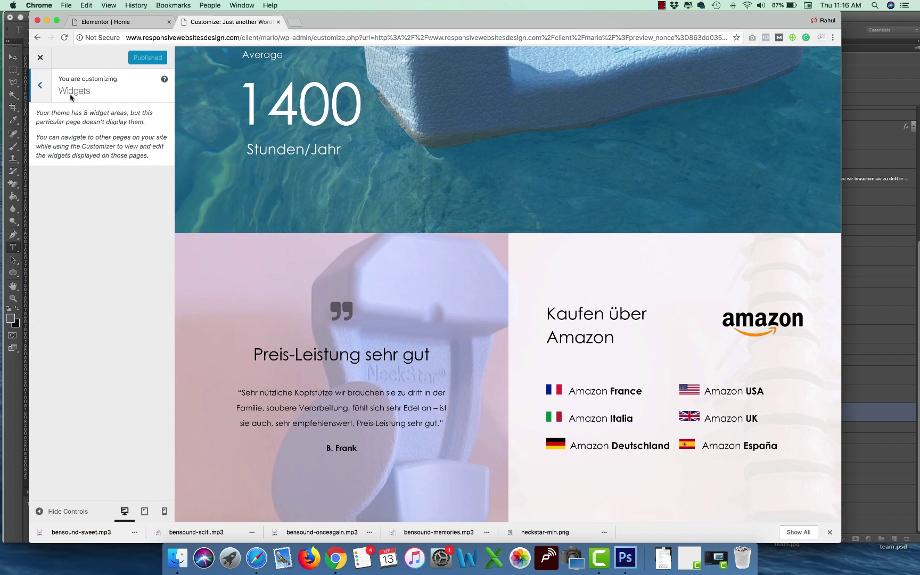
pyautogui.click(40, 58)
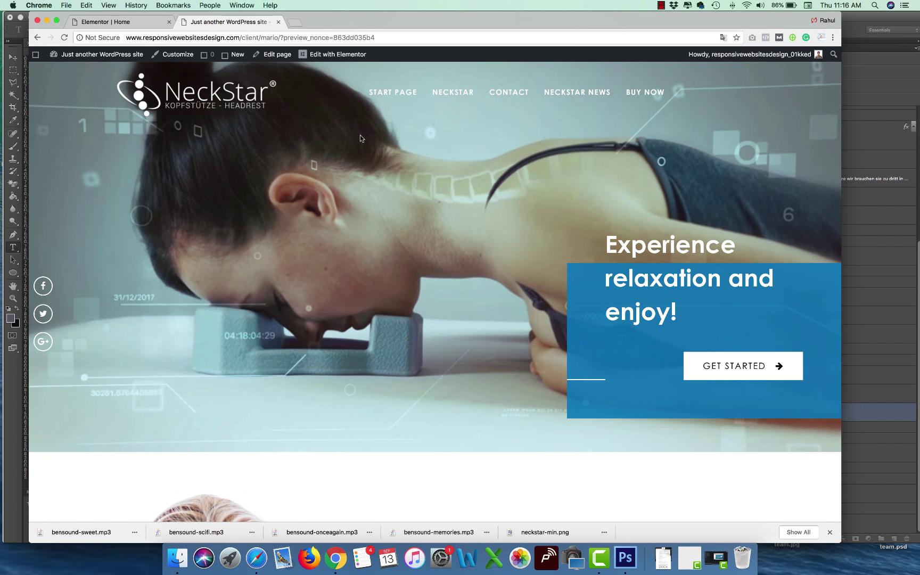
# Open the WordPress Widgets admin page in a new tab, checking the end of the homepage preview.
pyautogui.moveTo(105, 61)
pyautogui.click(72, 100)
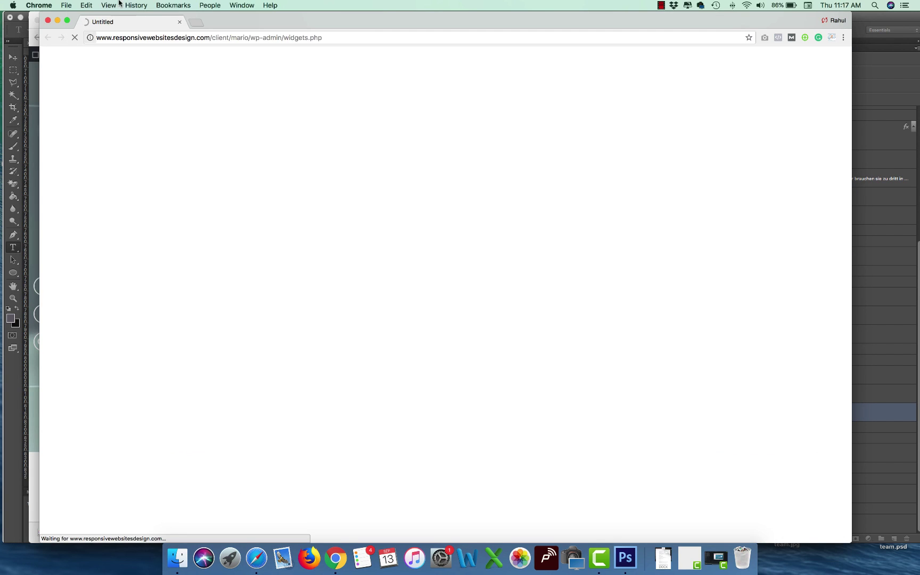
pyautogui.press('super+w')
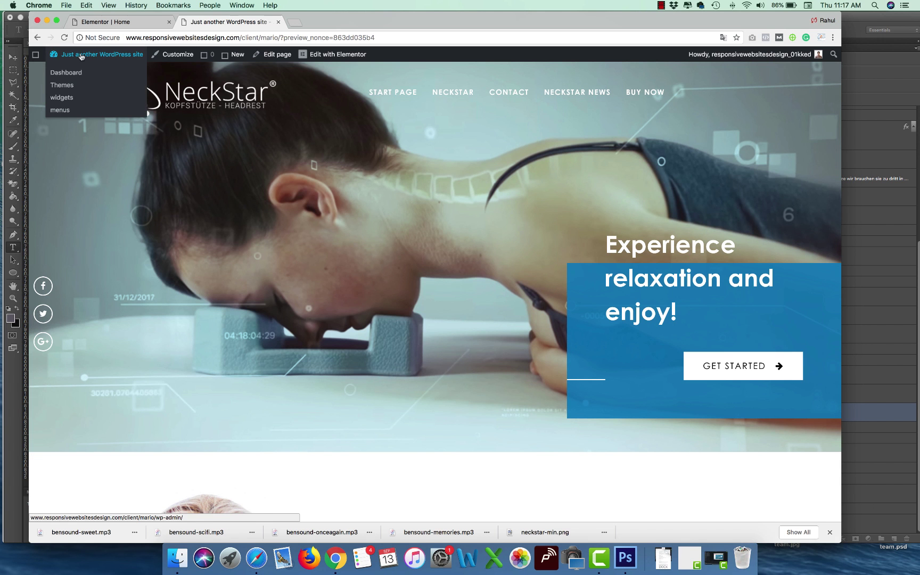
pyautogui.keyDown('super'); pyautogui.click(68, 99); pyautogui.keyUp('super')
pyautogui.scroll(-20, 685, 455)
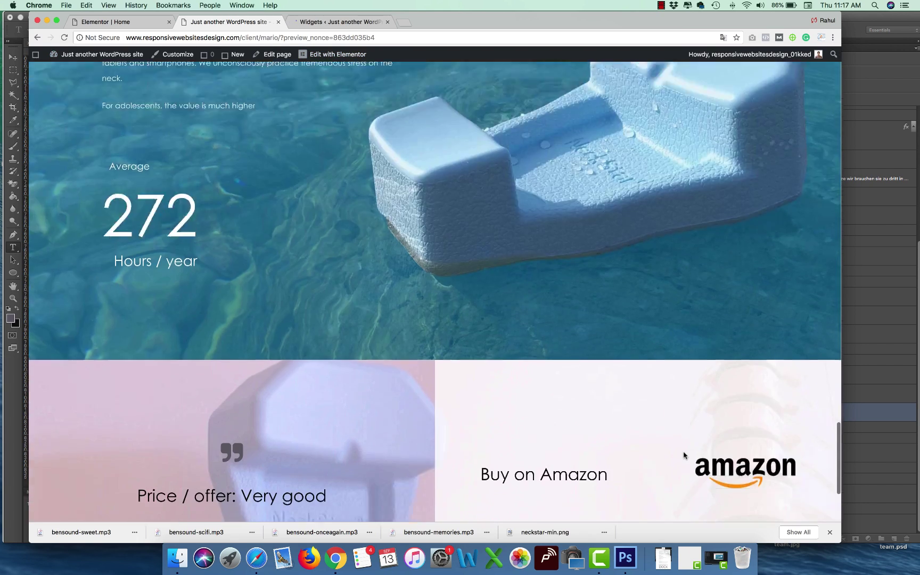
pyautogui.scroll(-5, 685, 456)
pyautogui.hotkey('ctrl', 'Tab')
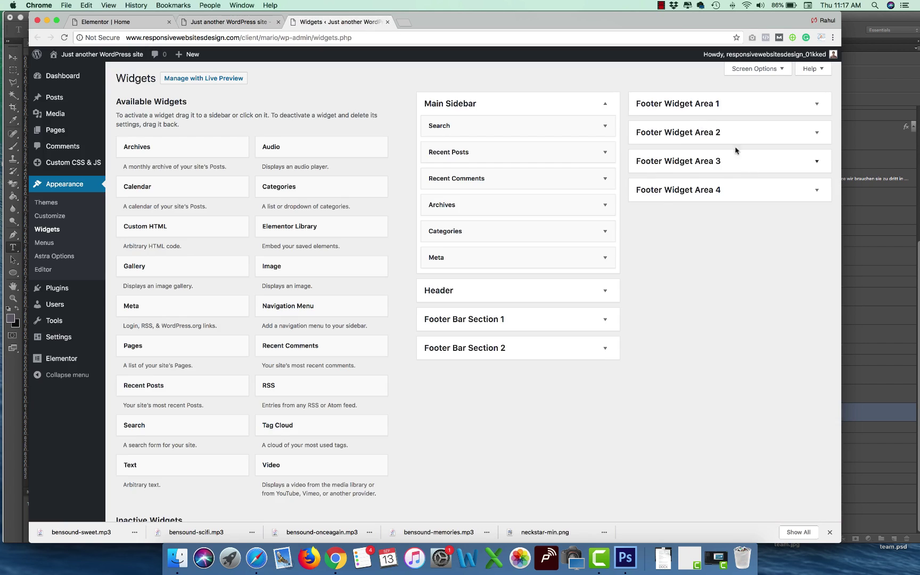
# Select the NECKSTAR footer heading in the Photoshop design and add a Text widget to Footer Widget Area 1.
pyautogui.click(696, 114)
pyautogui.press('super+Tab')
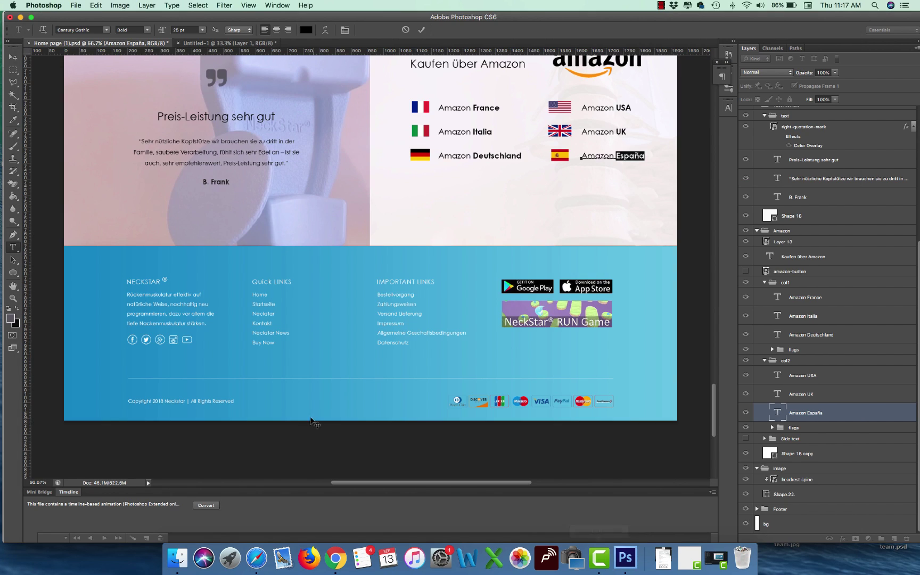
pyautogui.write('t')
pyautogui.doubleClick(150, 284)
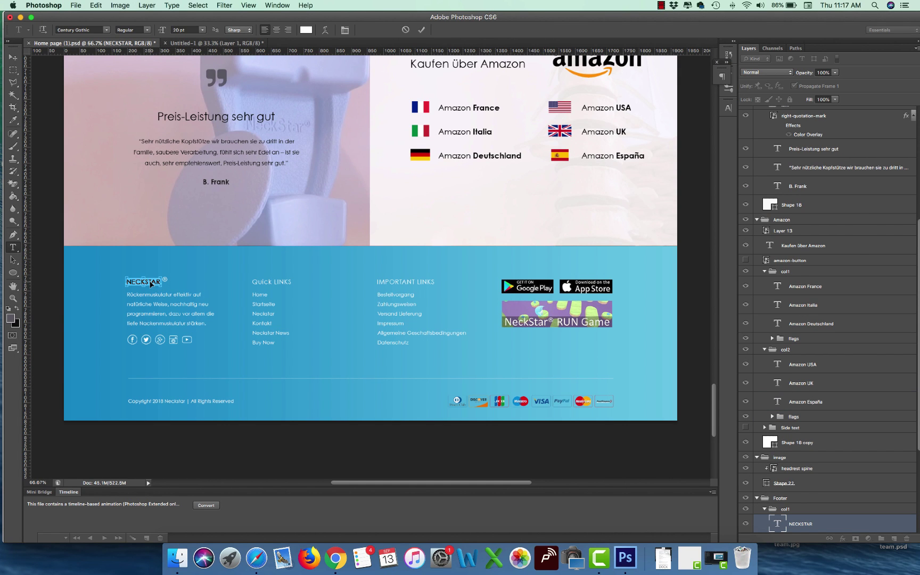
pyautogui.press('super+Tab')
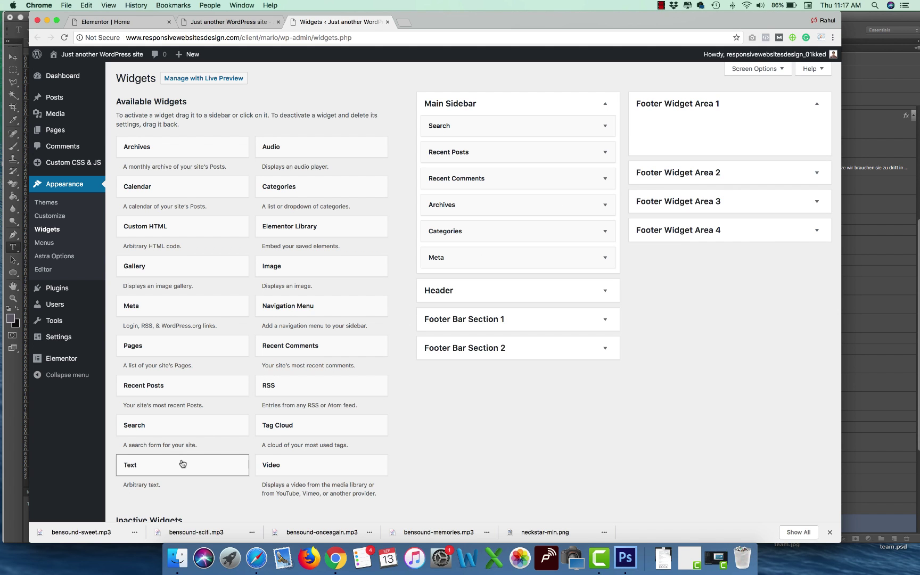
pyautogui.moveTo(183, 464); pyautogui.dragTo(751, 127)
# Copy the footer paragraph starting "Rückenmuskulatur effektiv" from the Photoshop design and paste it as the Text widget's content.
pyautogui.press('super+Tab')
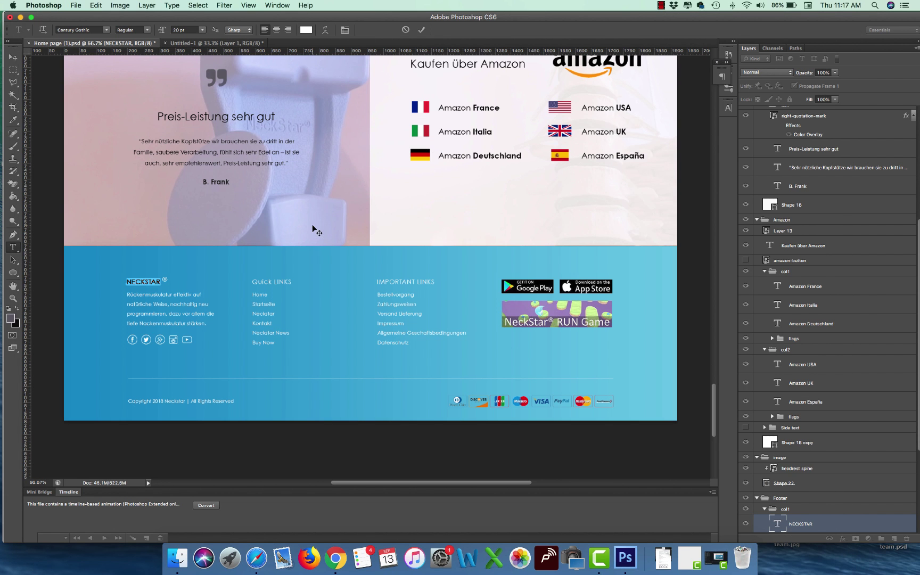
pyautogui.press('Escape')
pyautogui.click(179, 296)
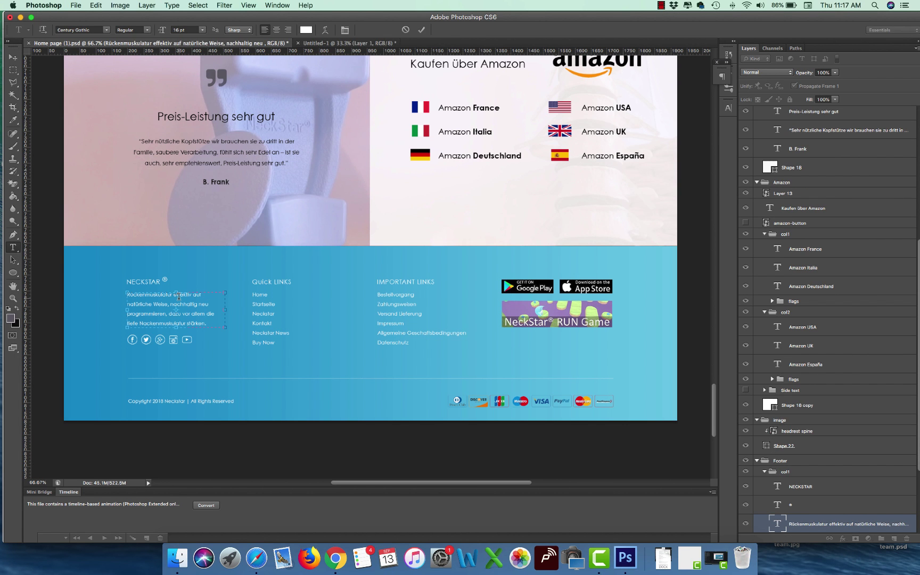
pyautogui.press('super+a')
pyautogui.press('super+c')
pyautogui.press('super+Tab')
pyautogui.click(787, 277)
pyautogui.press('super+v')
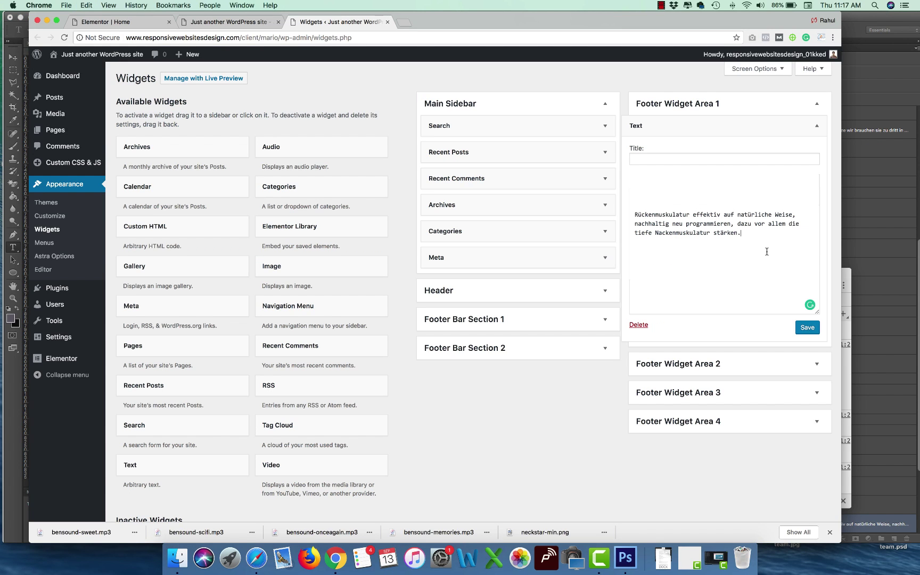
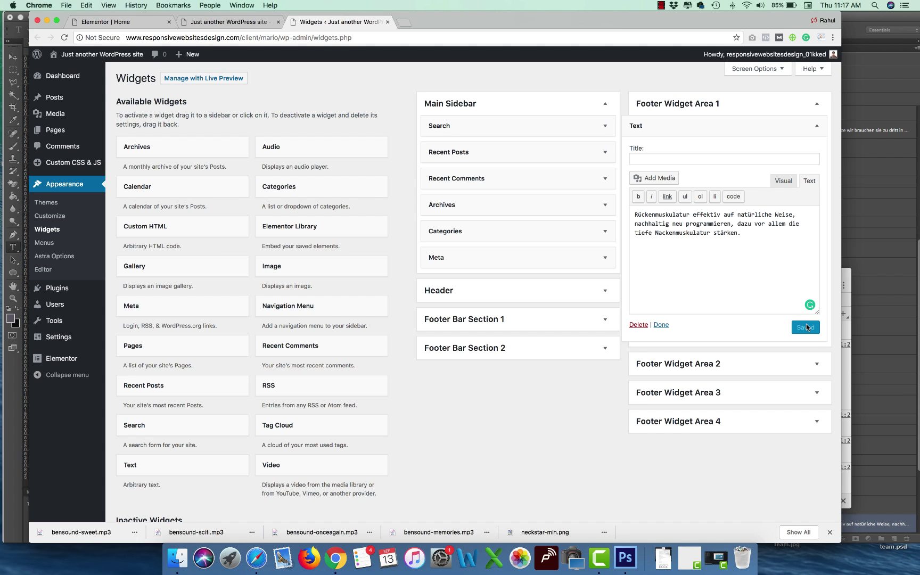
# Browse the Elementor widget list, and inspect Footer Widget Area 2 and the available widgets on the WordPress Widgets page.
pyautogui.click(132, 22)
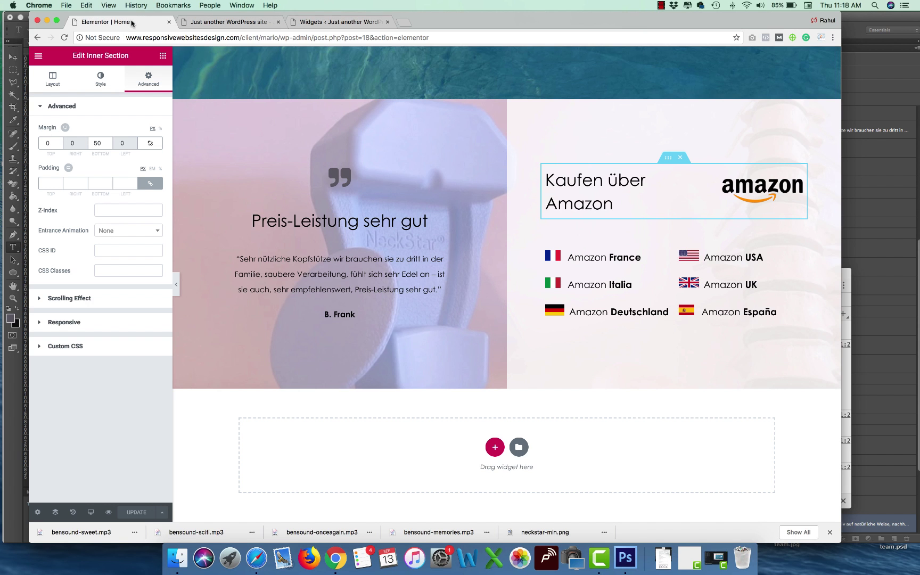
pyautogui.click(164, 57)
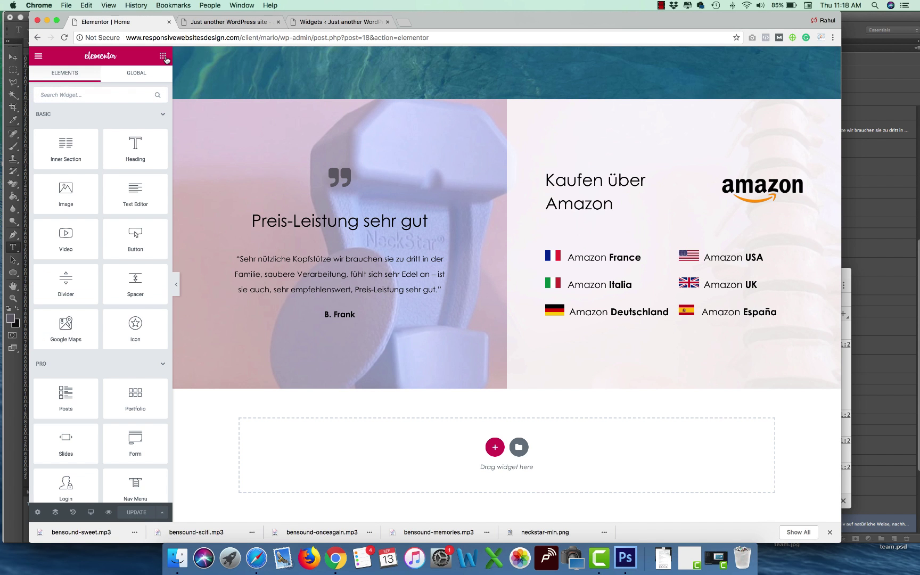
pyautogui.scroll(-15, 80, 336)
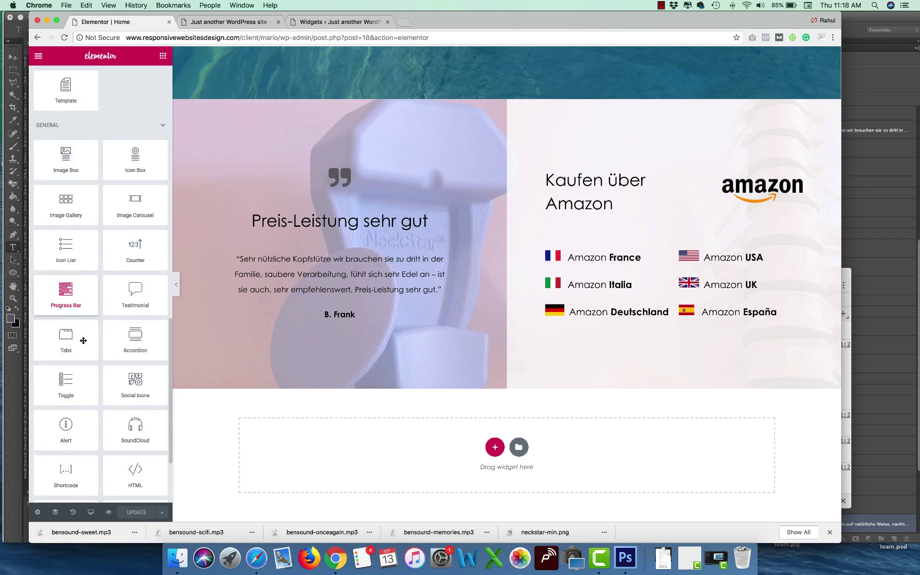
pyautogui.scroll(10, 83, 341)
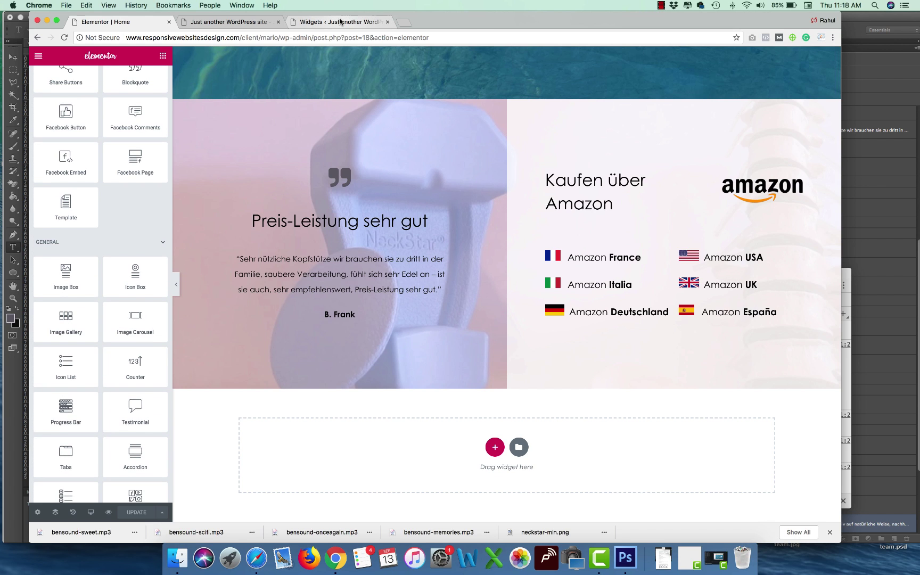
pyautogui.click(340, 21)
pyautogui.click(724, 364)
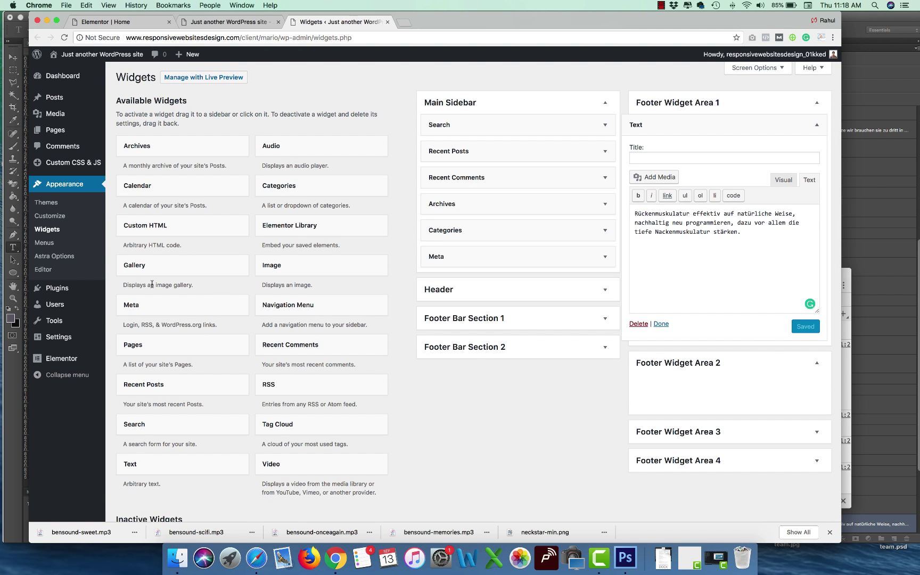
pyautogui.scroll(-1, 49, 247)
# Create a new WordPress menu named "Footer - Quick links".
pyautogui.click(45, 243)
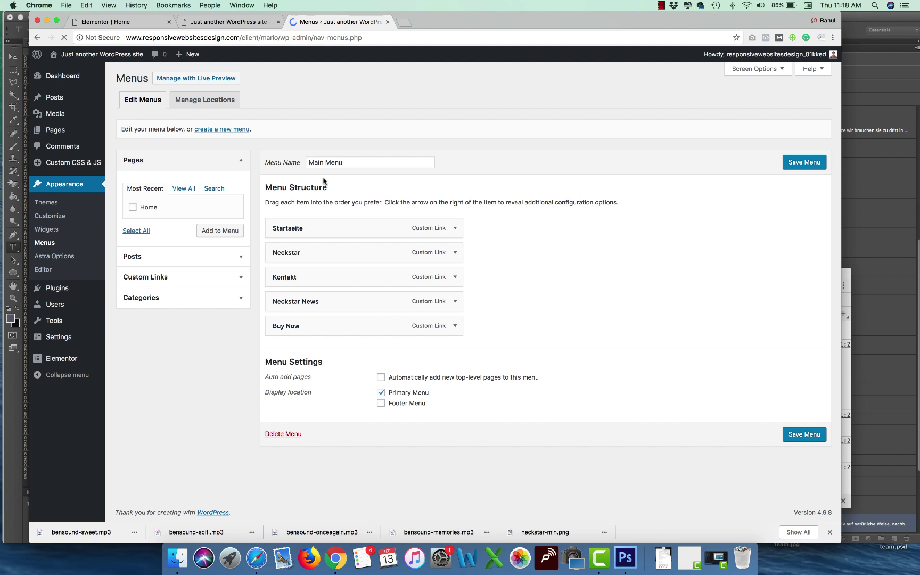
pyautogui.click(224, 129)
pyautogui.click(345, 161)
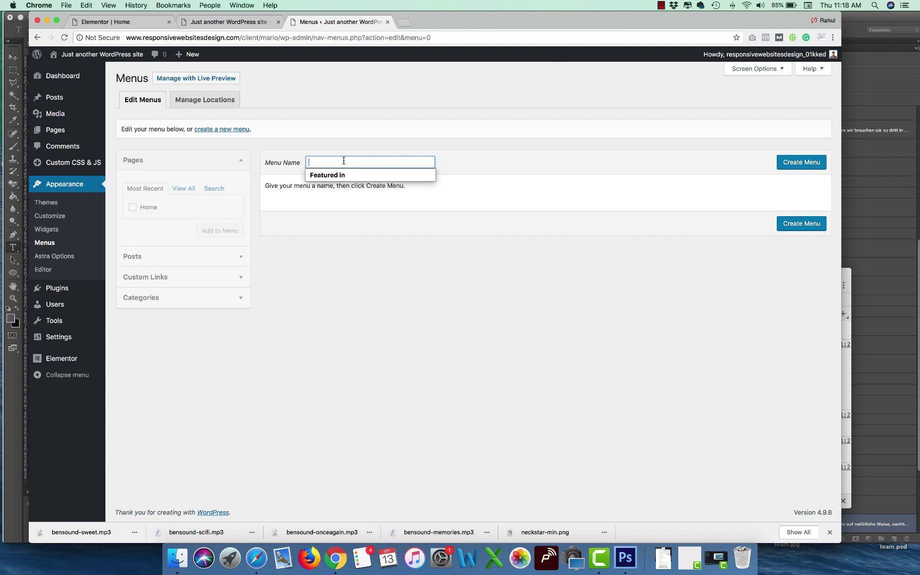
pyautogui.write('Footer - Quick links')
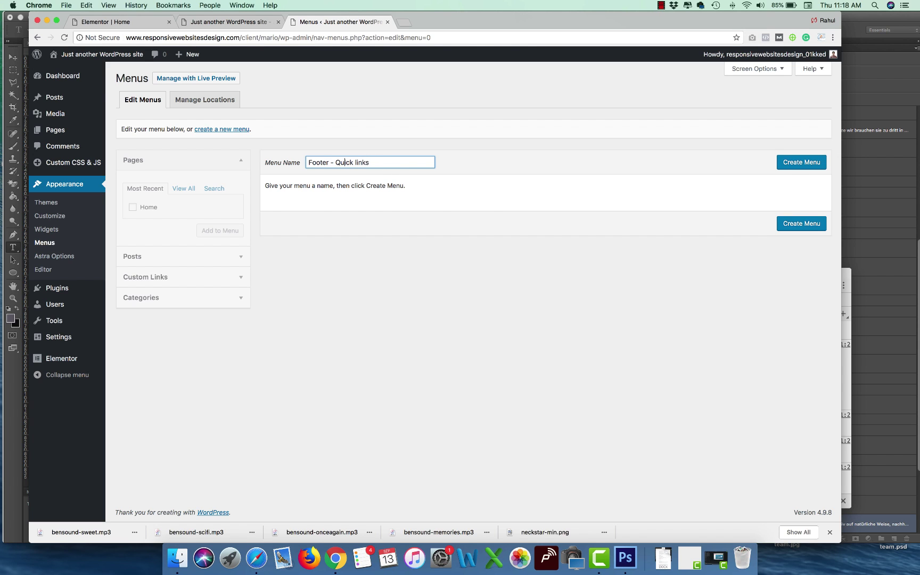
# Check the Quick LINKS column in the Photoshop design, and add the Home page to the WordPress menu.
pyautogui.click(626, 558)
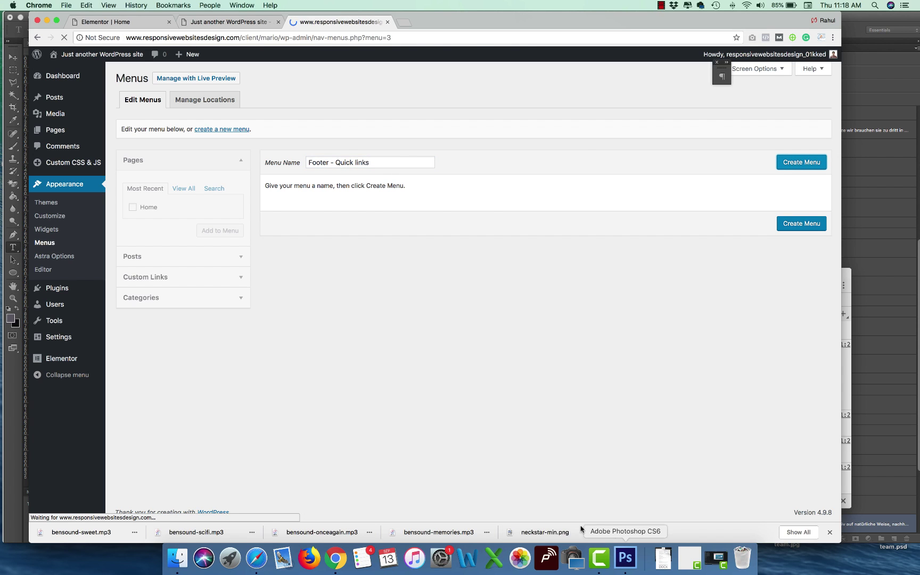
pyautogui.click(270, 329)
pyautogui.click(277, 301)
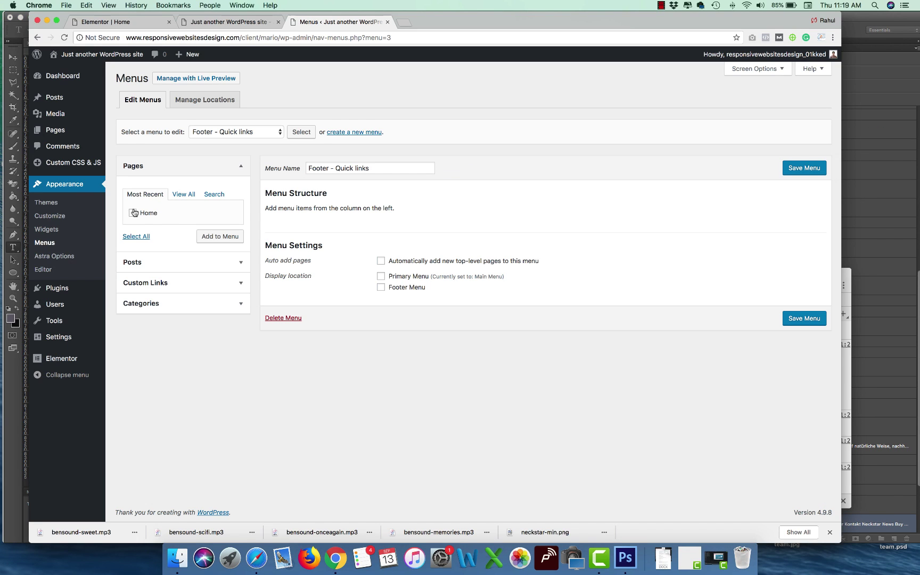
pyautogui.click(133, 213)
pyautogui.click(220, 236)
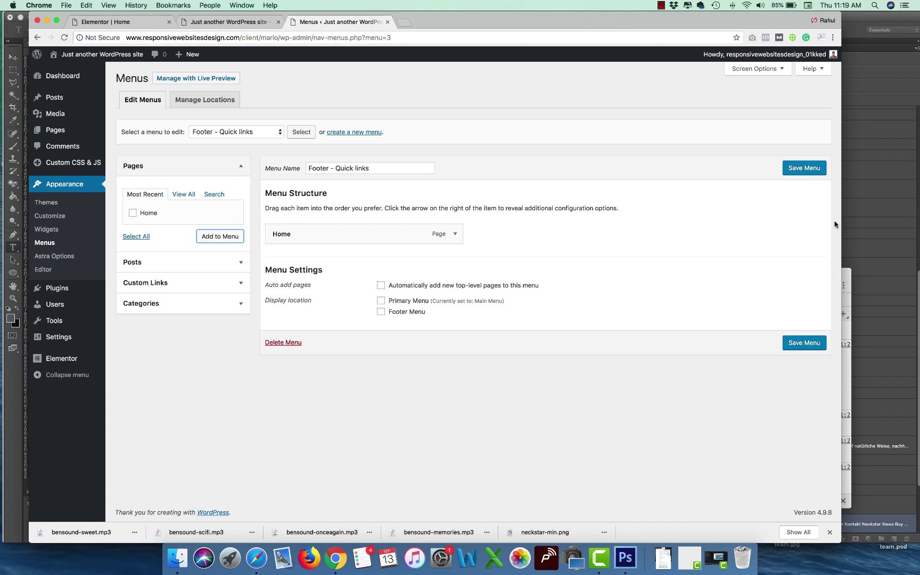
# Add a custom link "Startseite" with the URL # to the Footer - Quick links menu.
pyautogui.click(155, 282)
pyautogui.click(80, 235)
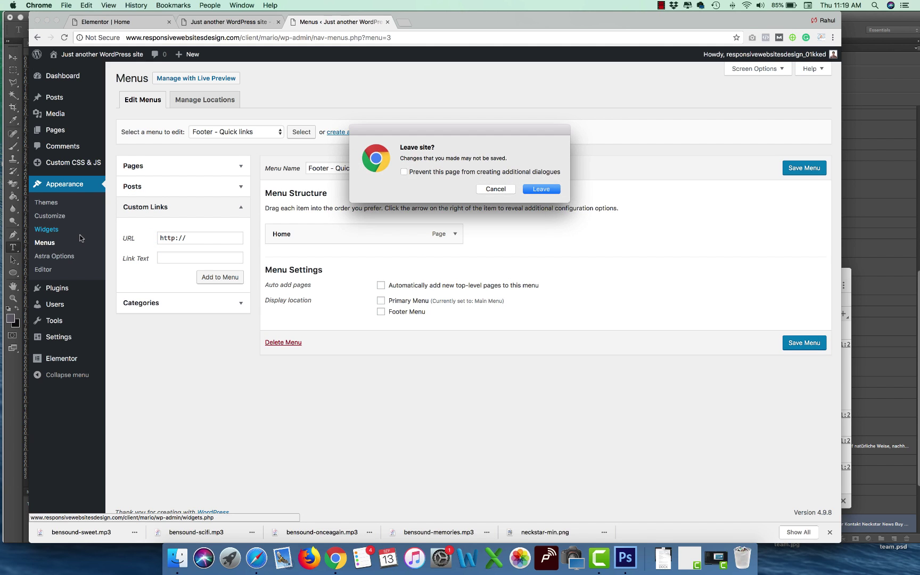
pyautogui.click(498, 190)
pyautogui.click(202, 239)
pyautogui.moveTo(202, 238); pyautogui.dragTo(156, 239)
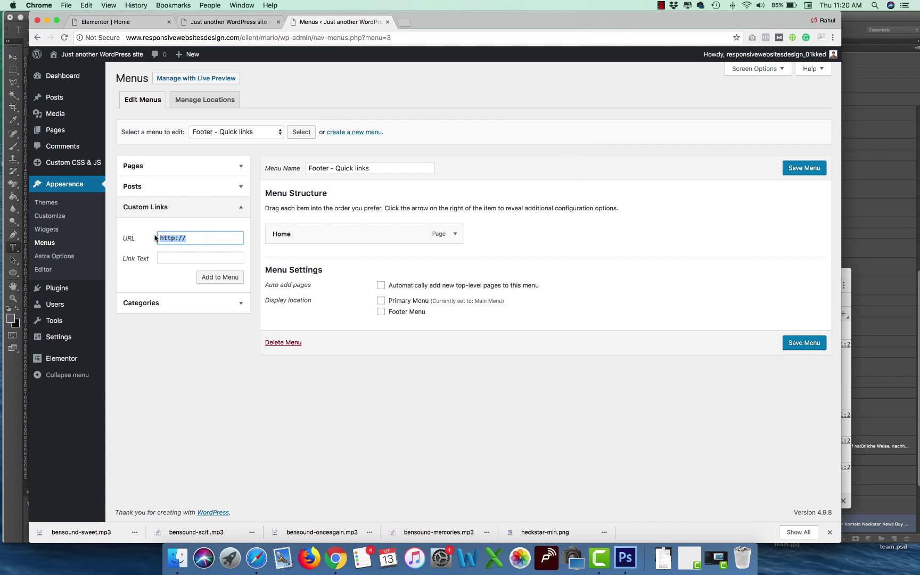
pyautogui.write('#')
pyautogui.click(177, 253)
pyautogui.write('Startseite')
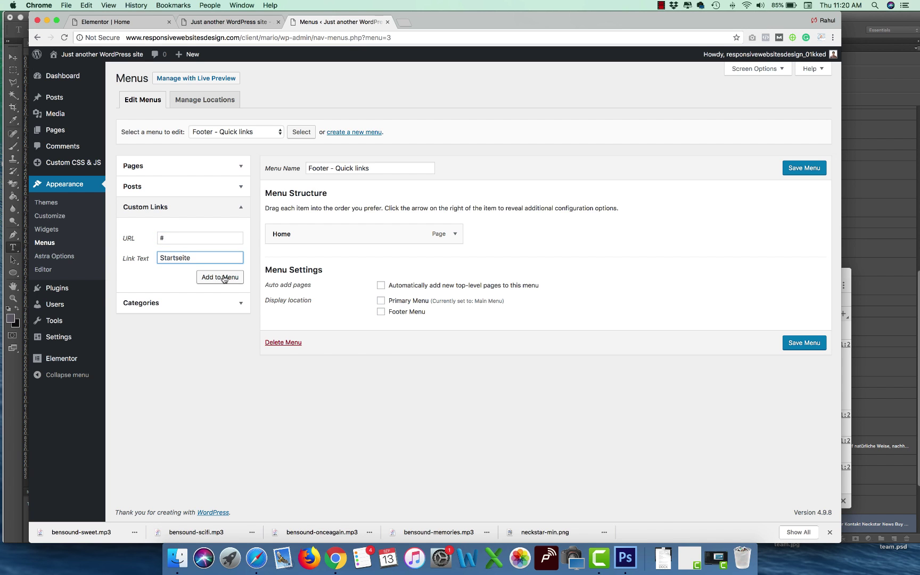
pyautogui.click(220, 277)
# Copy "Neckstar" from the Photoshop footer design and add it to the menu as a custom link with the URL #.
pyautogui.press('super+Tab')
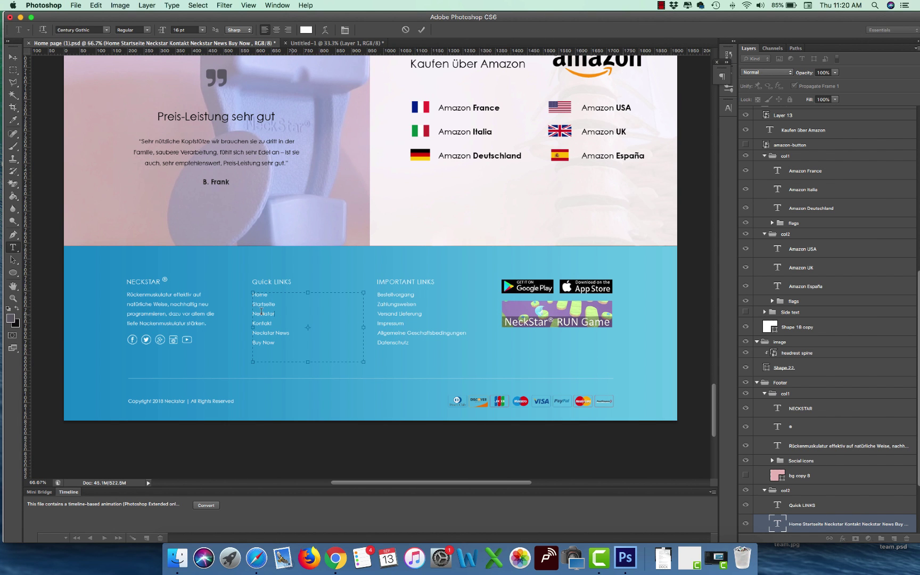
pyautogui.press('super+Tab')
pyautogui.moveTo(213, 240); pyautogui.dragTo(156, 243)
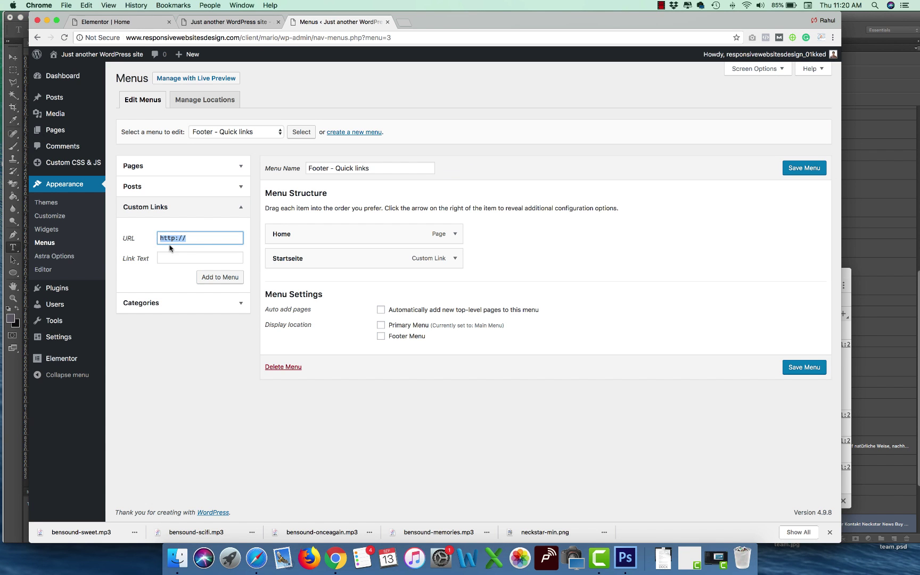
pyautogui.write('#')
pyautogui.click(175, 257)
pyautogui.write('Neckstar')
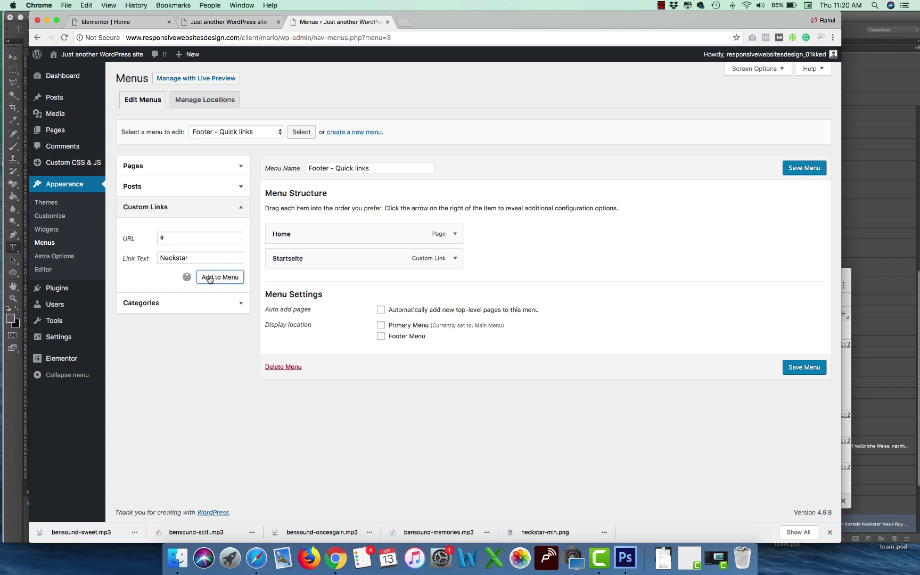
# Add "Kontakt" from the Photoshop footer design to the menu as a custom link with the URL #.
pyautogui.press('super+Tab')
pyautogui.press('super+Tab')
pyautogui.moveTo(199, 240); pyautogui.dragTo(158, 238)
pyautogui.click(158, 239)
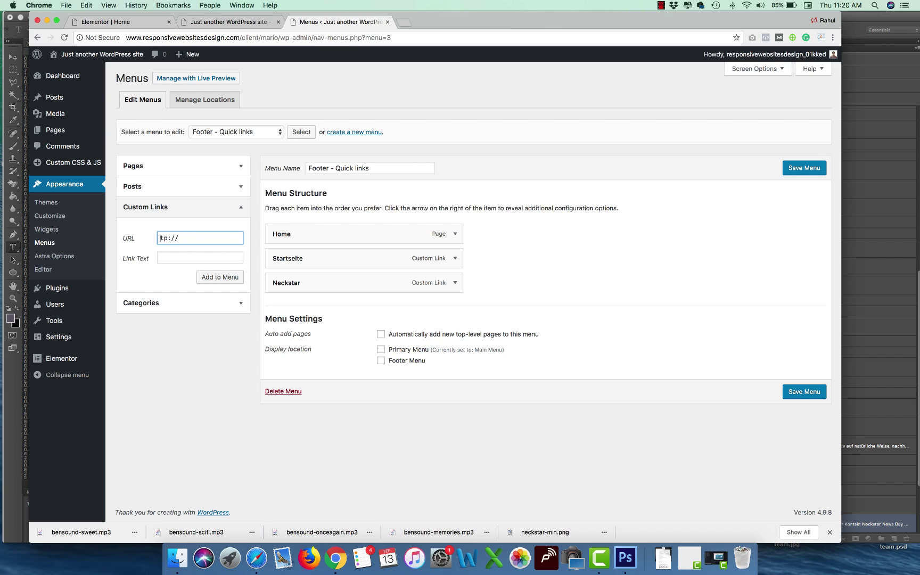
pyautogui.write('#')
pyautogui.press('Tab')
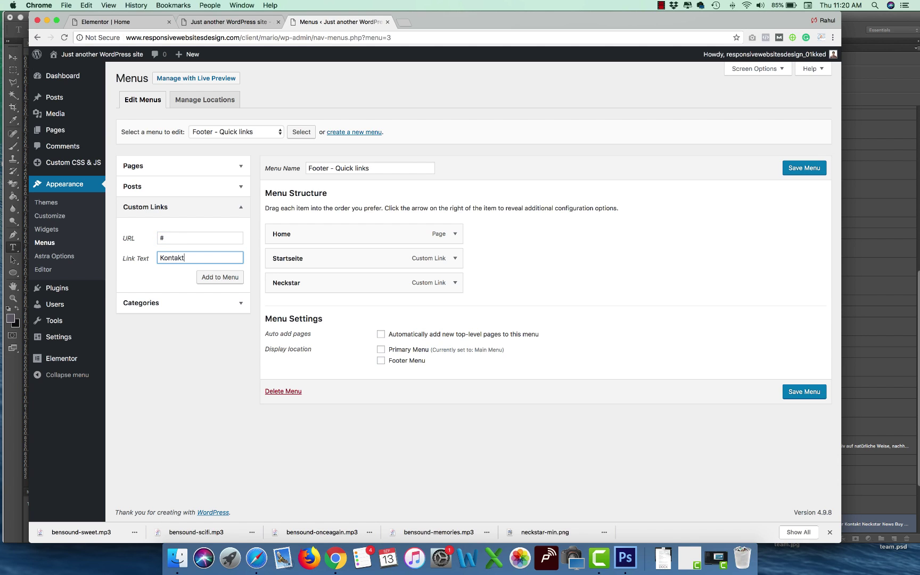
pyautogui.click(221, 277)
# Copy "Neckstar News" from the Photoshop Quick LINKS column and add it to the menu as a custom link with the URL #.
pyautogui.press('super+Tab')
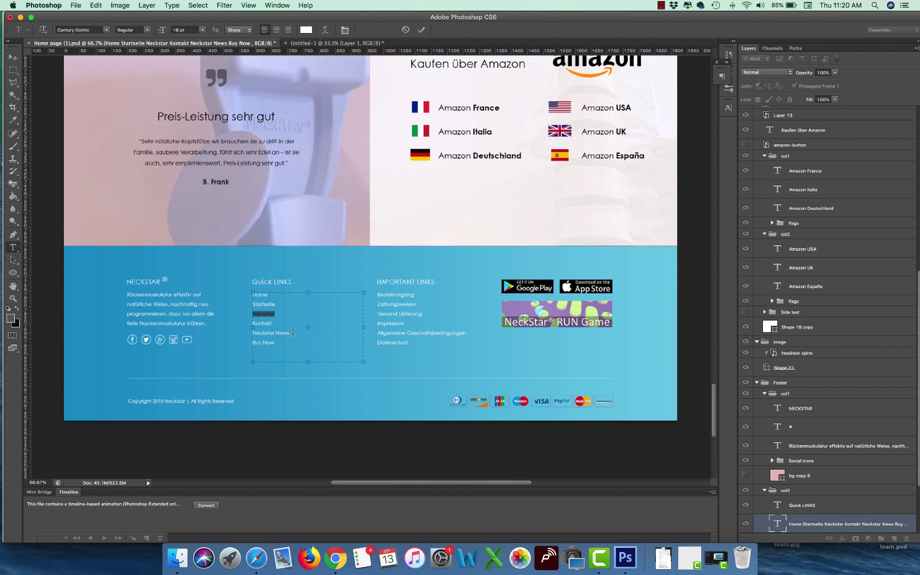
pyautogui.moveTo(293, 333); pyautogui.dragTo(261, 333)
pyautogui.press('super+Tab')
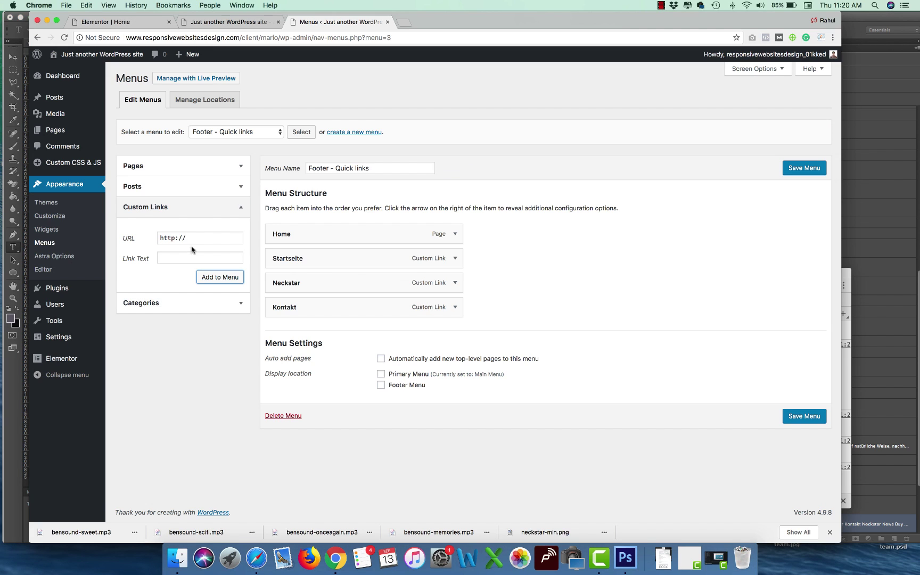
pyautogui.moveTo(193, 238); pyautogui.dragTo(144, 238)
pyautogui.write('#')
pyautogui.press('Tab')
pyautogui.write('Neckstar News')
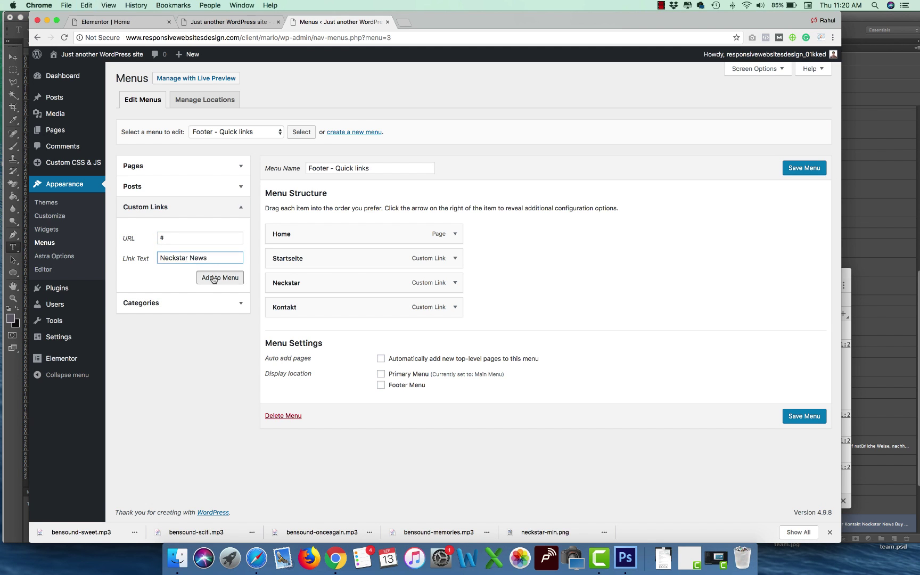
pyautogui.click(217, 277)
# Copy "Buy Now" from the Photoshop footer, add it as a custom link with the URL #, and save the menu.
pyautogui.press('super+Tab')
pyautogui.moveTo(276, 345); pyautogui.dragTo(253, 344)
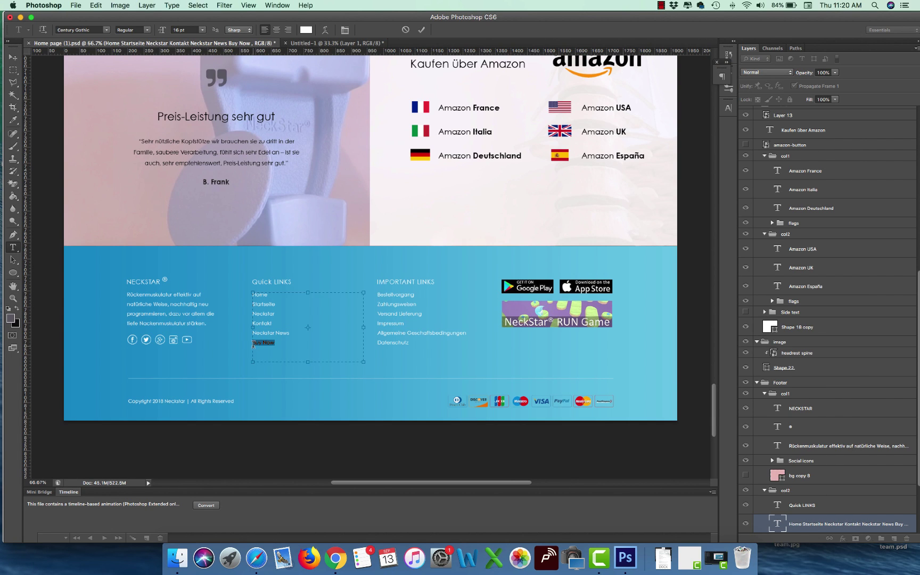
pyautogui.press('super+c')
pyautogui.press('super+Tab')
pyautogui.tripleClick(173, 238)
pyautogui.write('#')
pyautogui.press('Tab')
pyautogui.press('super+v')
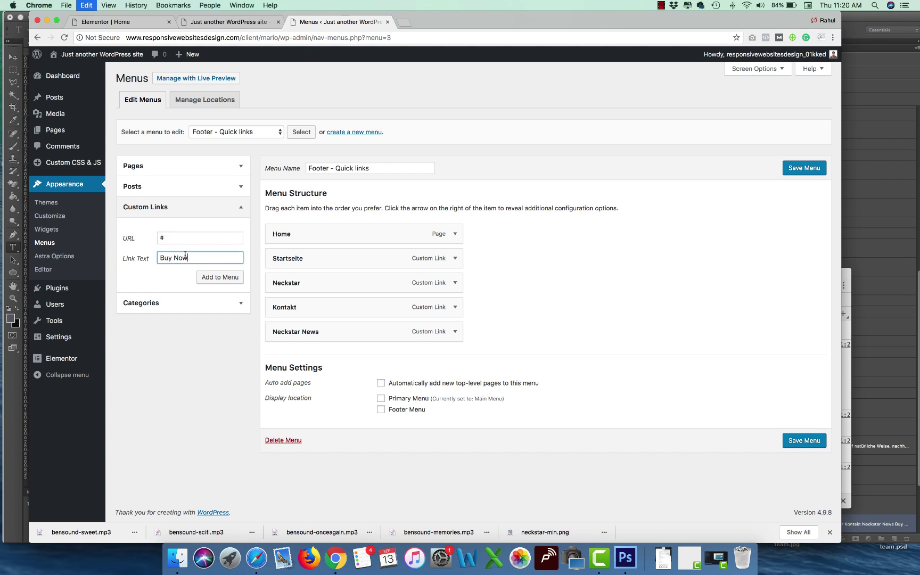
pyautogui.click(205, 277)
pyautogui.click(801, 176)
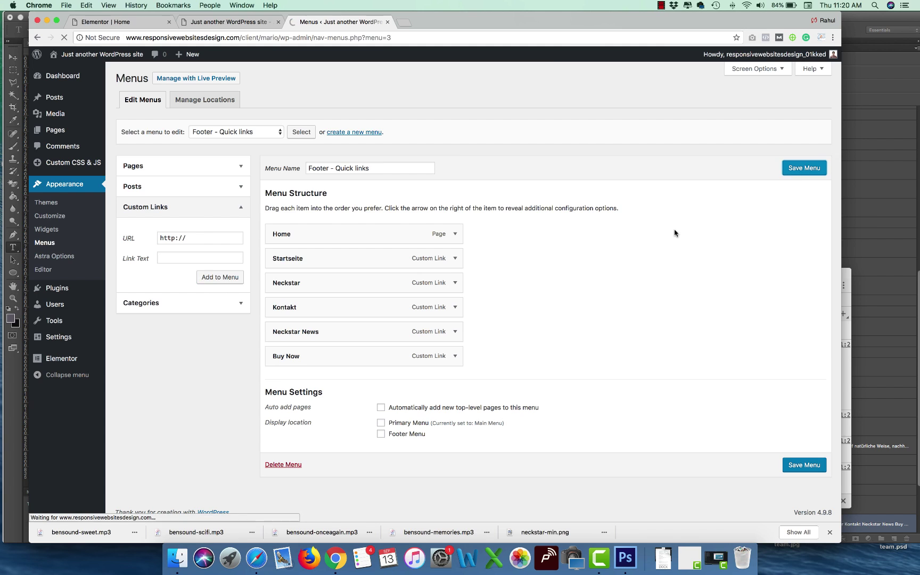
# Copy "Bestellvorgang" from the Photoshop IMPORTANT LINKS column, and create a new WordPress menu named "Footer - important links".
pyautogui.press('super+Tab')
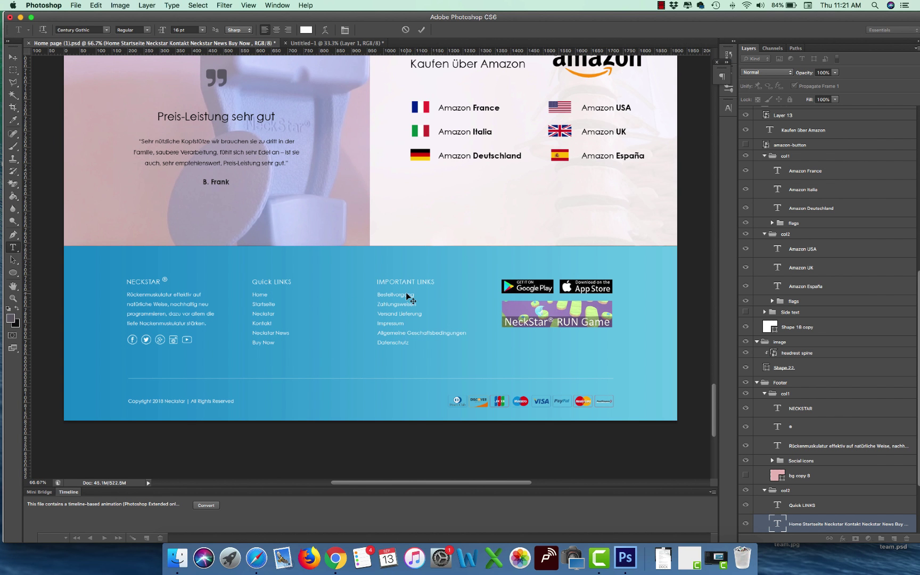
pyautogui.moveTo(413, 294); pyautogui.dragTo(378, 294)
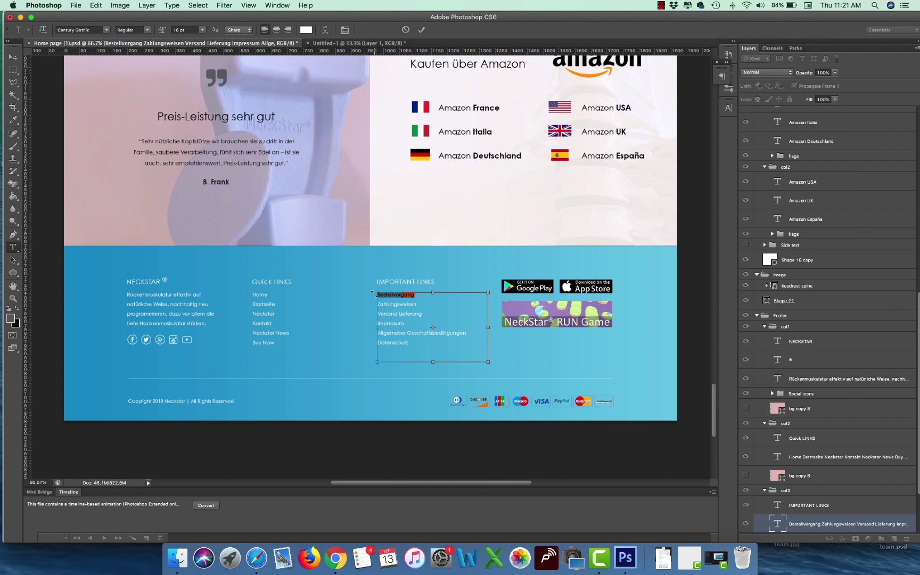
pyautogui.press('super+Tab')
pyautogui.click(347, 163)
pyautogui.press('super+Tab')
pyautogui.press('super+Tab')
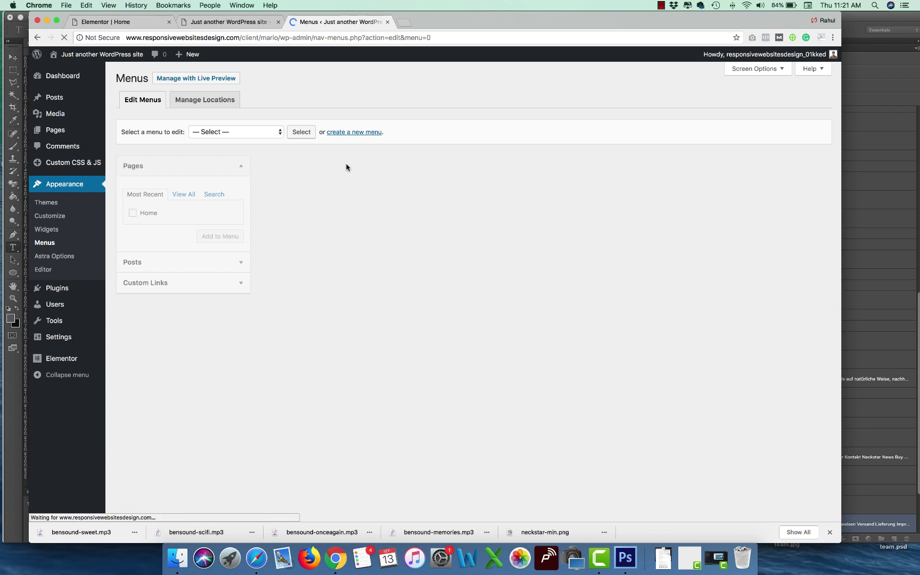
pyautogui.click(366, 169)
pyautogui.write('Footer')
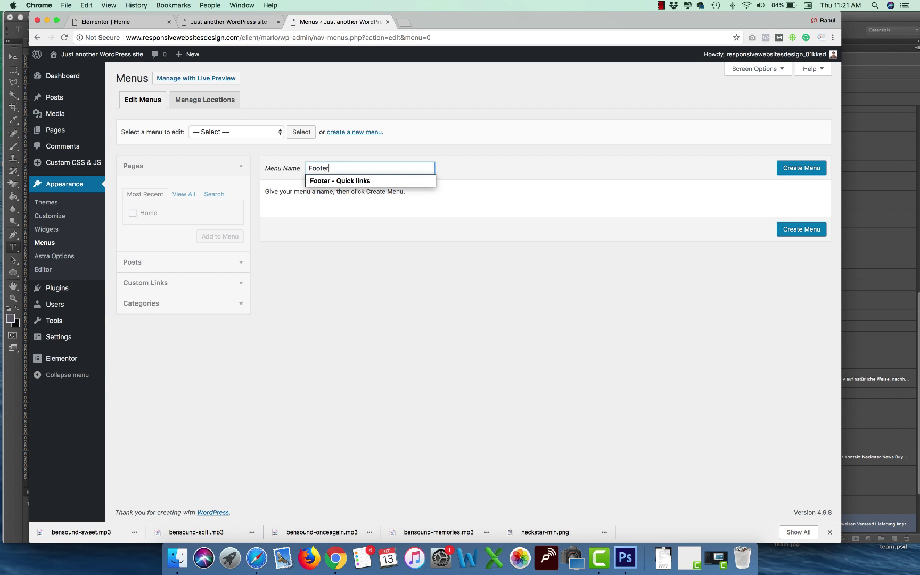
pyautogui.write(' - important links')
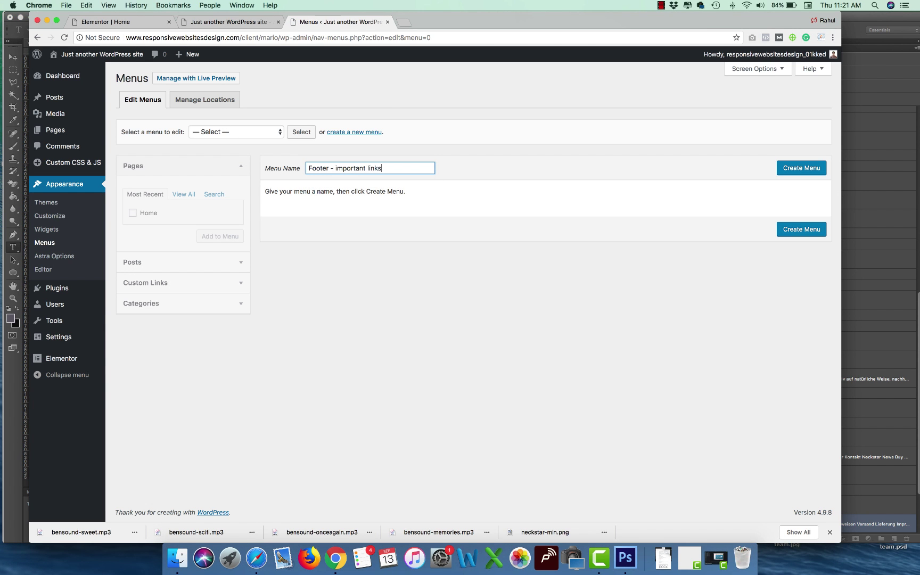
pyautogui.click(803, 169)
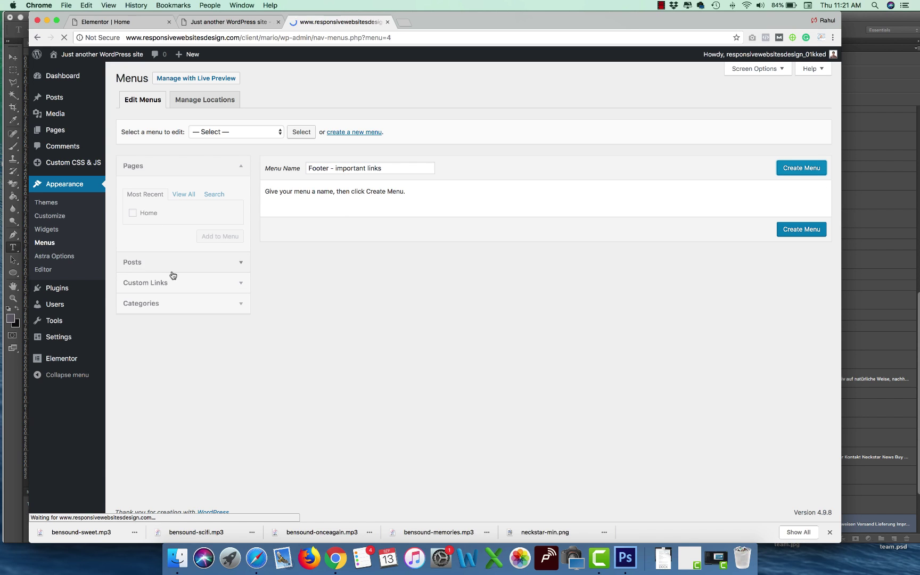
# Add a custom link with the URL # and the copied text "Bestellvorgang" to the Footer - important links menu.
pyautogui.moveTo(187, 239); pyautogui.dragTo(178, 240)
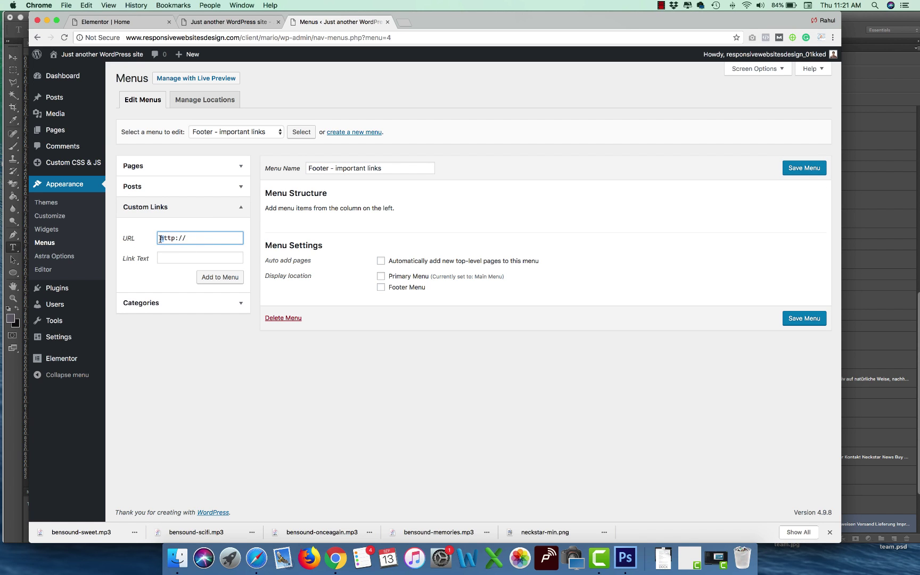
pyautogui.click(229, 258)
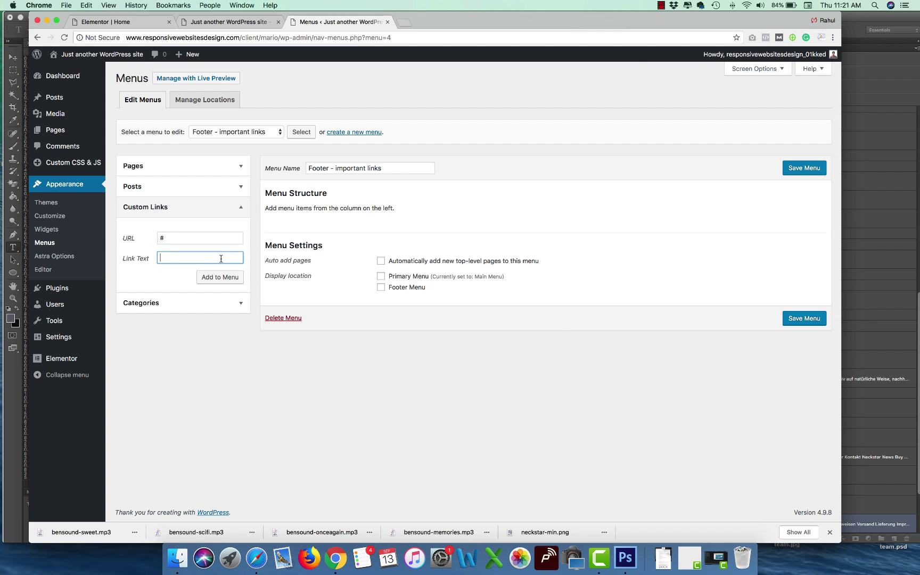
pyautogui.press('super+v')
pyautogui.click(220, 277)
# Copy "Zahlungsweisen" from the Photoshop IMPORTANT LINKS column and add it to the WordPress menu as a custom link with the URL #.
pyautogui.press('super+Tab')
pyautogui.moveTo(416, 307); pyautogui.dragTo(377, 305)
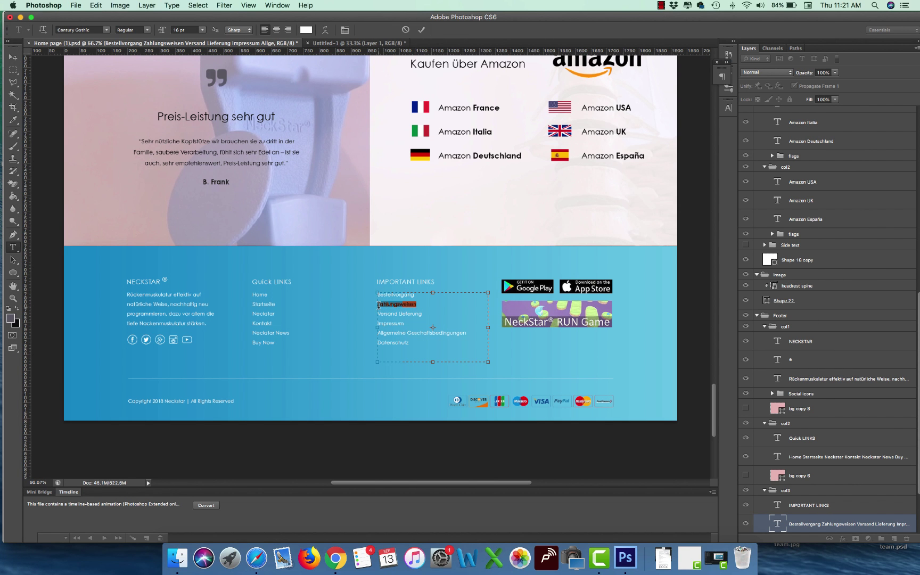
pyautogui.press('super+Tab')
pyautogui.moveTo(190, 238); pyautogui.dragTo(161, 238)
pyautogui.write('#')
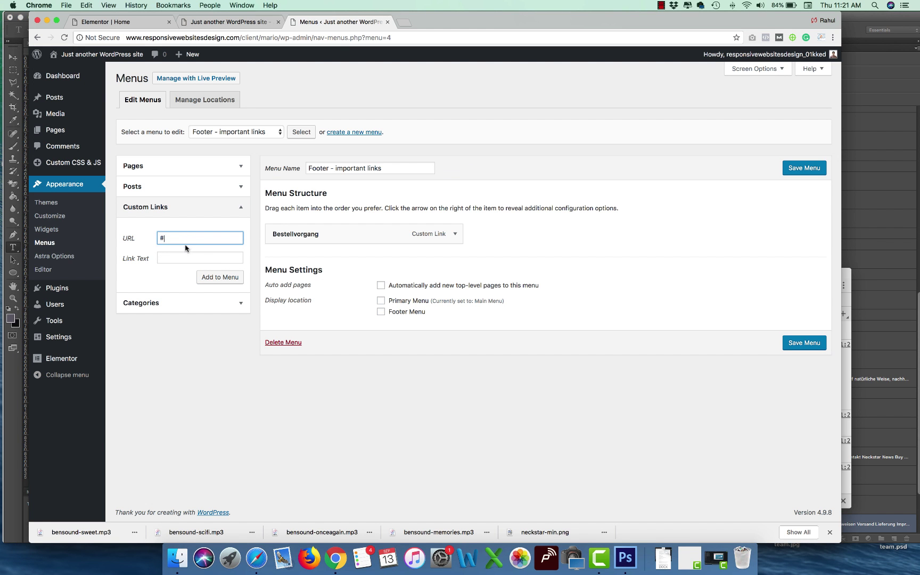
pyautogui.click(177, 258)
pyautogui.press('super+v')
pyautogui.click(218, 277)
# Copy "Versand Lieferung" from the Photoshop footer and add it to the Footer - important links menu with the URL #.
pyautogui.press('super+Tab')
pyautogui.moveTo(423, 313); pyautogui.dragTo(379, 314)
pyautogui.press('super+Tab')
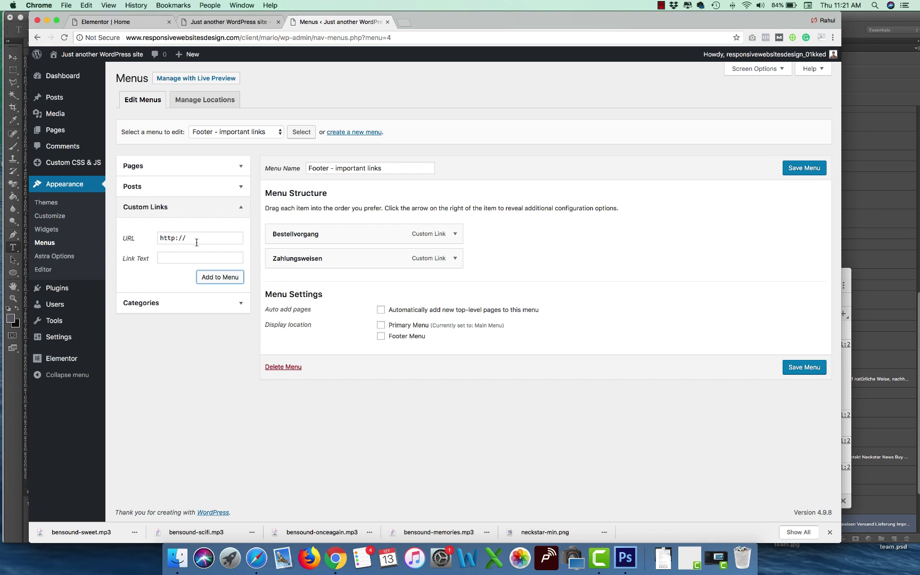
pyautogui.moveTo(196, 241); pyautogui.dragTo(185, 238)
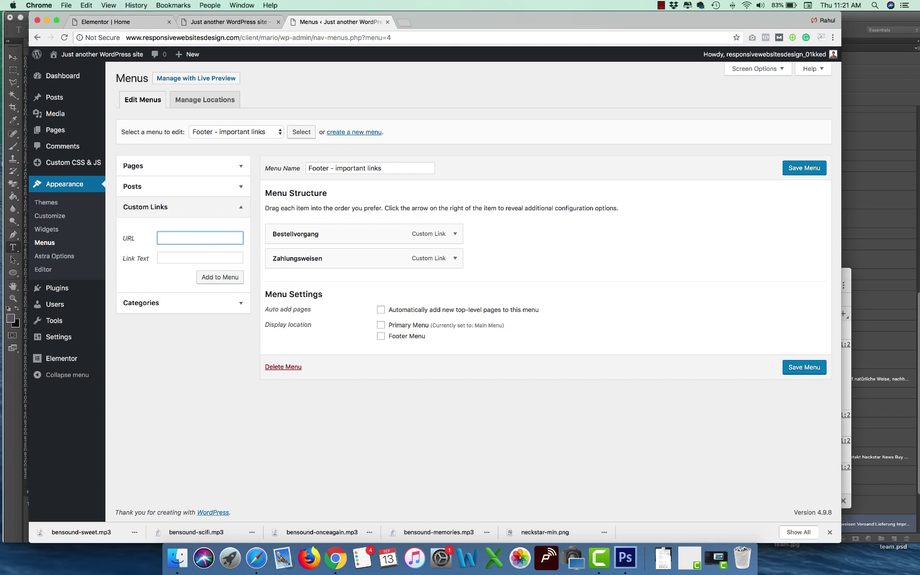
pyautogui.click(177, 254)
pyautogui.press('super+v')
pyautogui.click(217, 277)
# Copy "Impressum" from the Photoshop IMPORTANT LINKS column and add it to the menu as a custom link with the URL #.
pyautogui.press('super+Tab')
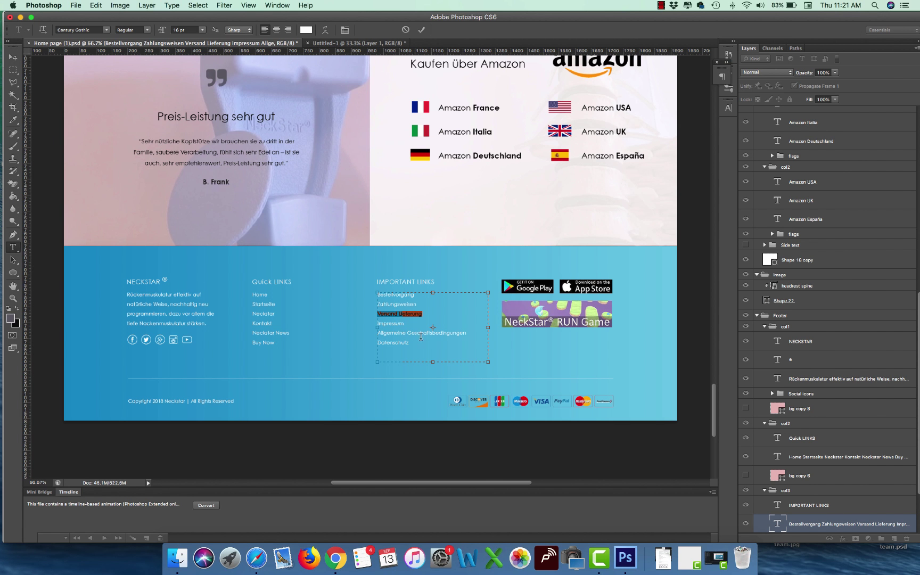
pyautogui.moveTo(405, 324); pyautogui.dragTo(394, 325)
pyautogui.press('super+Tab')
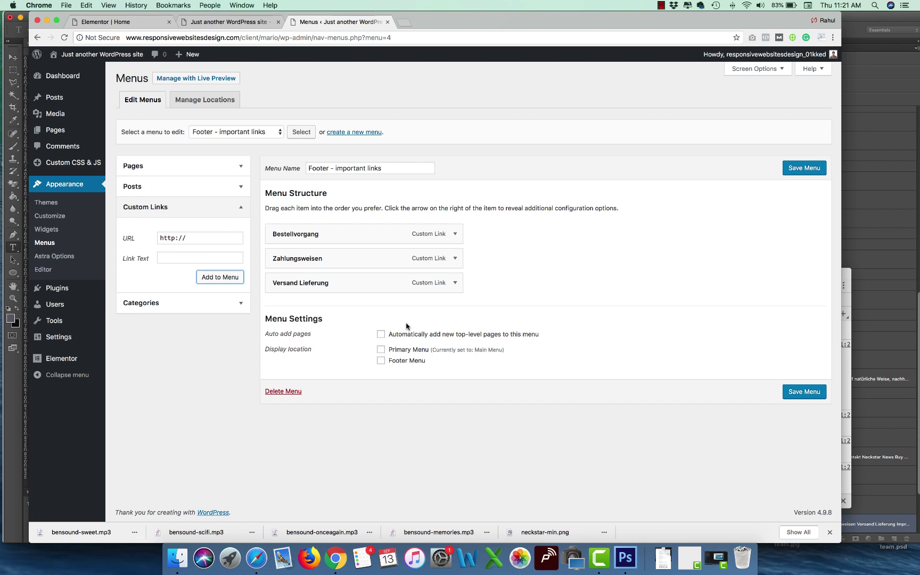
pyautogui.moveTo(187, 238); pyautogui.dragTo(165, 238)
pyautogui.write('#')
pyautogui.click(185, 254)
pyautogui.press('super+v')
pyautogui.click(218, 277)
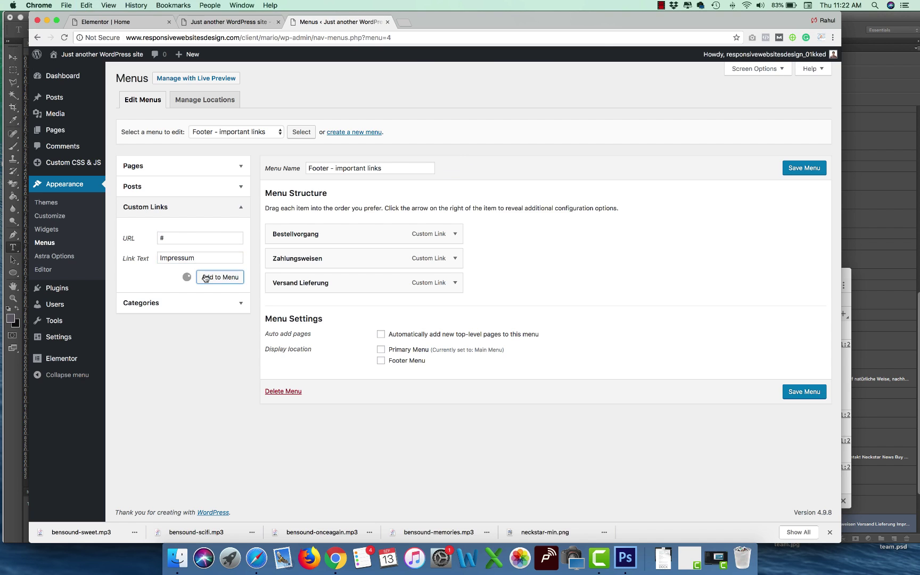
# Copy "Allgemeine Geschaftsbedingungen" from the Photoshop footer and add it to the menu as a custom link with the URL #.
pyautogui.press('super+Tab')
pyautogui.moveTo(466, 334); pyautogui.dragTo(378, 333)
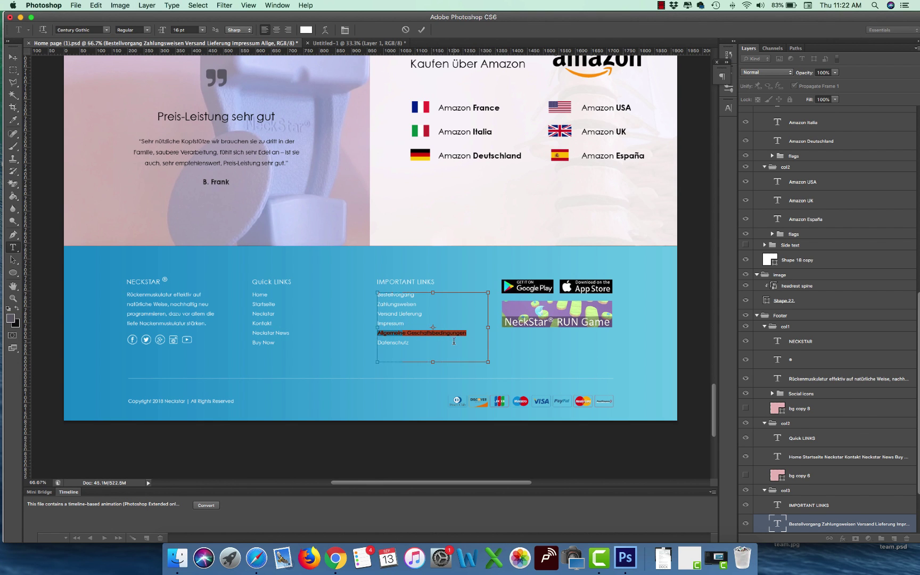
pyautogui.press('super+c')
pyautogui.press('super+Tab')
pyautogui.moveTo(186, 238); pyautogui.dragTo(164, 238)
pyautogui.write('#')
pyautogui.click(185, 258)
pyautogui.press('super+v')
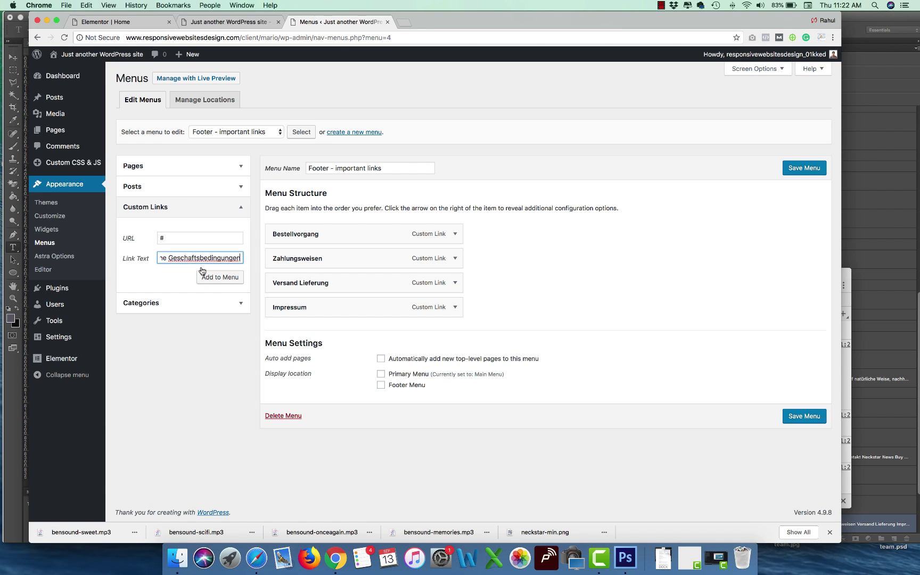
pyautogui.click(204, 274)
# Copy "Datenschutz" from the Photoshop footer, add it as a custom link with the URL #, and save the menu.
pyautogui.press('super+Tab')
pyautogui.moveTo(411, 343); pyautogui.dragTo(377, 344)
pyautogui.press('super+c')
pyautogui.press('super+Tab')
pyautogui.moveTo(186, 238); pyautogui.dragTo(160, 238)
pyautogui.write('#')
pyautogui.click(185, 256)
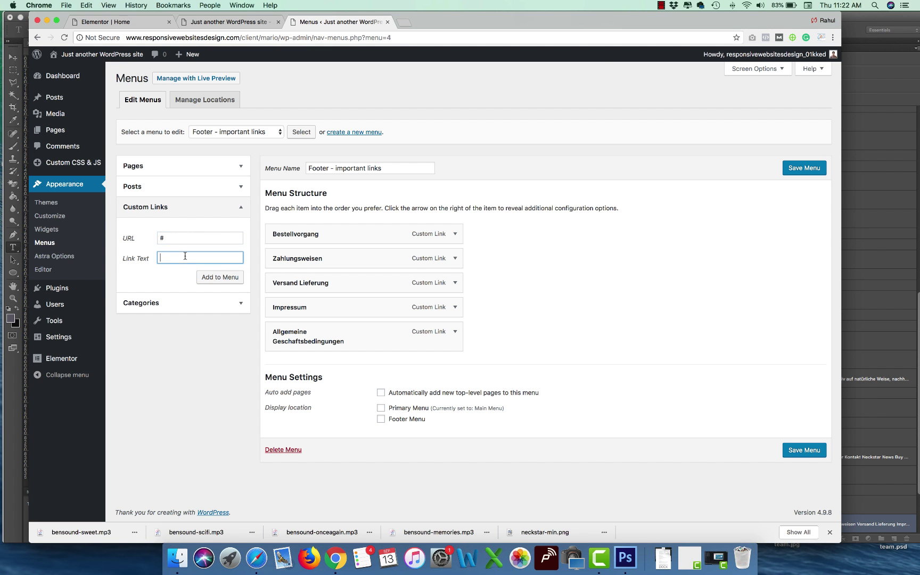
pyautogui.press('super+v')
pyautogui.click(208, 277)
pyautogui.press('super+Tab')
pyautogui.press('super+Tab')
pyautogui.scroll(-1, 756, 434)
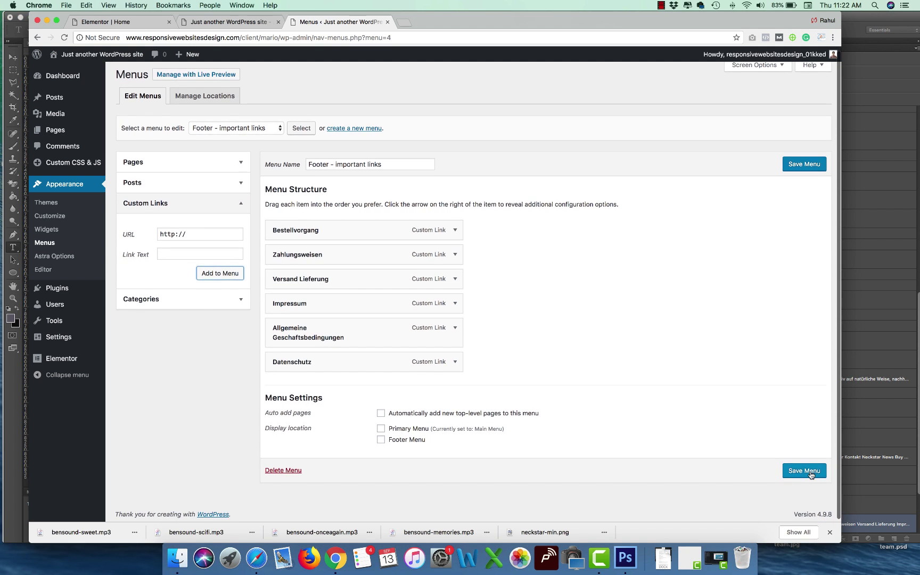
pyautogui.click(811, 475)
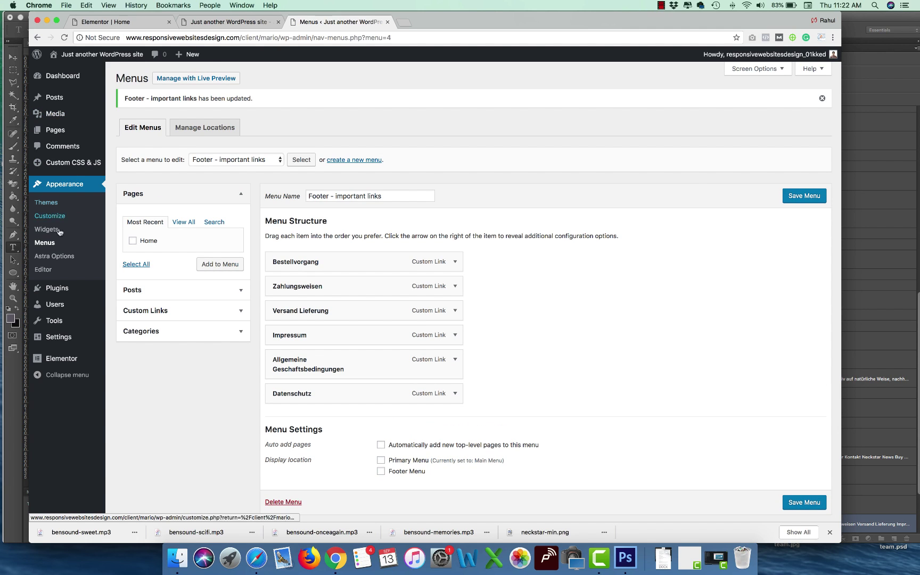
# Add a Navigation Menu widget titled "Quick Links" to Footer Widget Area 2, using the Footer - Quick links menu, and save it.
pyautogui.click(53, 231)
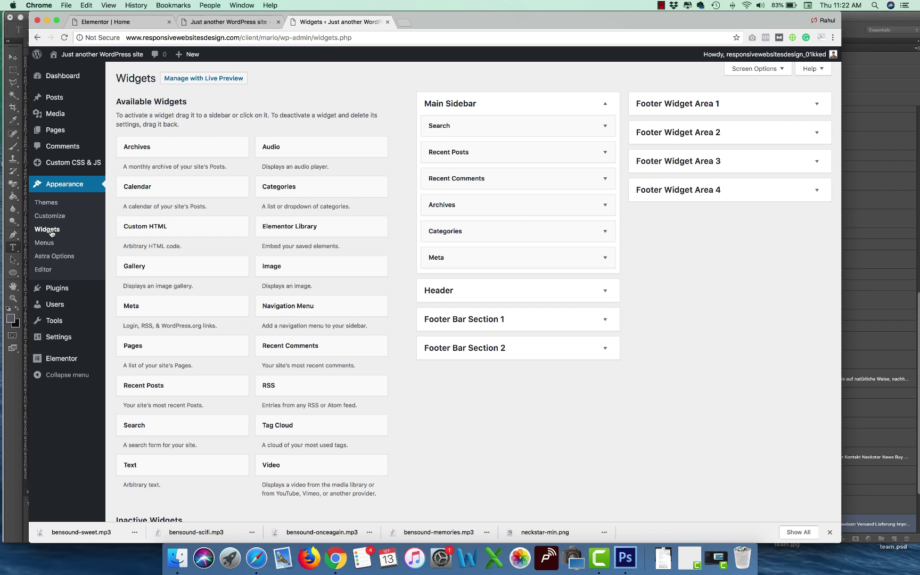
pyautogui.moveTo(301, 309); pyautogui.dragTo(682, 160)
pyautogui.click(748, 207)
pyautogui.click(726, 225)
pyautogui.click(703, 191)
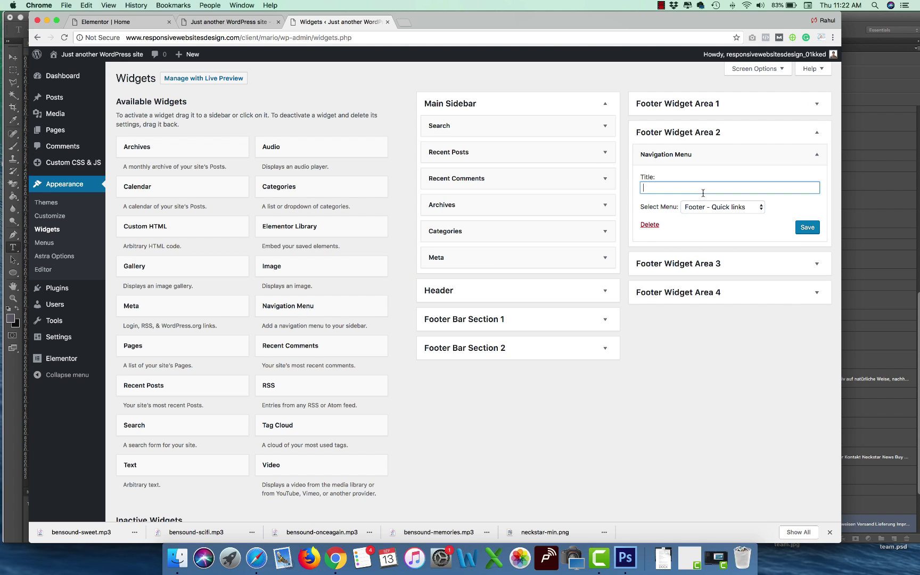
pyautogui.click(810, 228)
# Add a Navigation Menu widget titled "Important Links" to Footer Widget Area 3, using the Footer - important links menu, and save it.
pyautogui.click(812, 264)
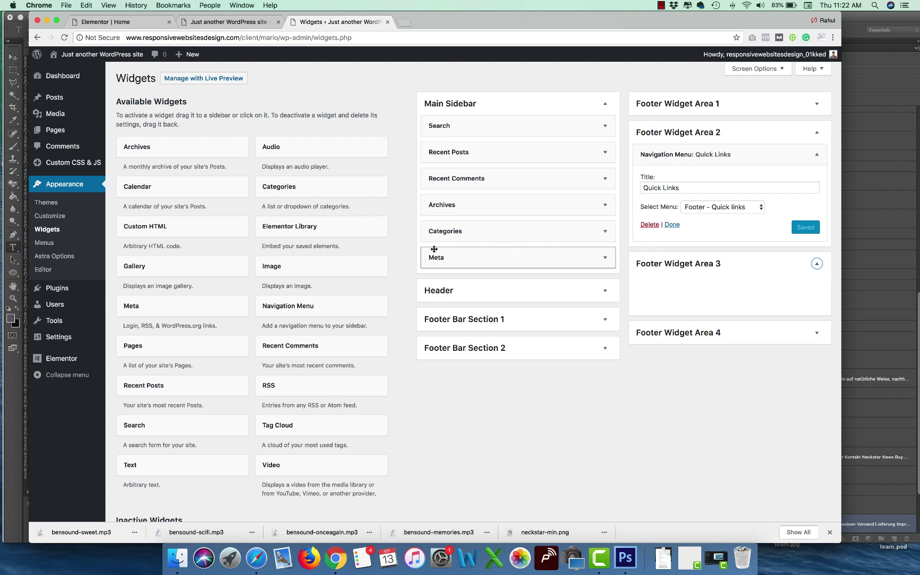
pyautogui.moveTo(294, 313); pyautogui.dragTo(737, 301)
pyautogui.write('Important Links')
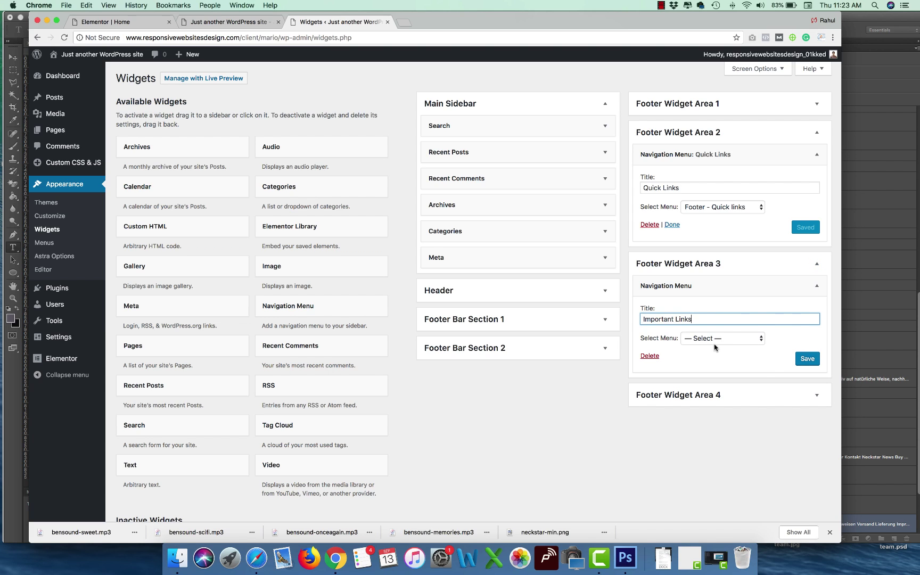
pyautogui.click(715, 341)
pyautogui.click(716, 356)
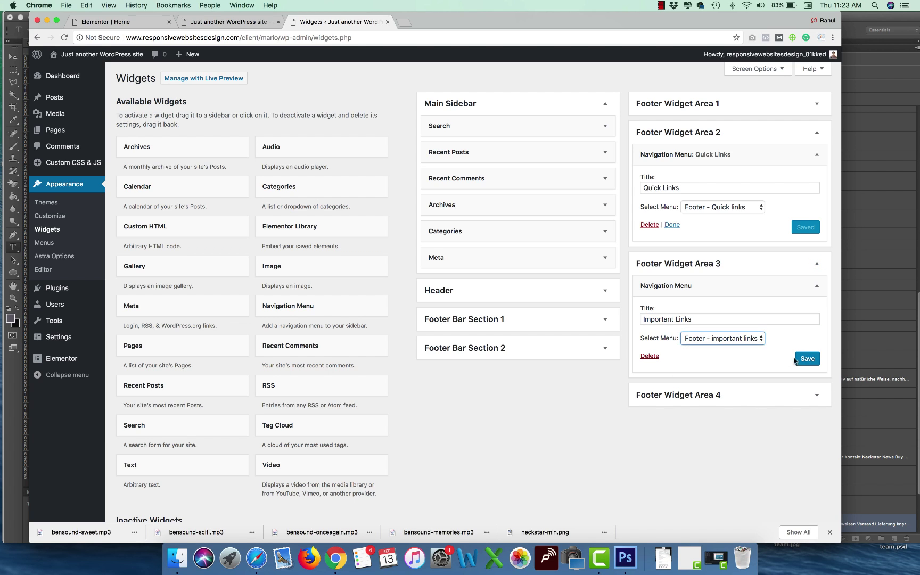
pyautogui.click(807, 358)
# Expand Footer Widget Area 4, check the Text widget in Footer Widget Area 1, and collapse the first three footer areas.
pyautogui.click(759, 395)
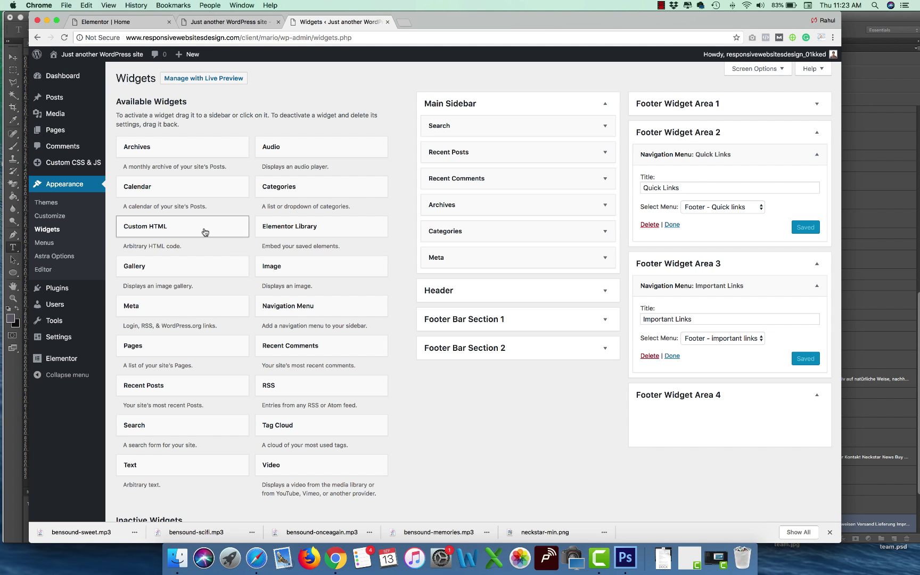
pyautogui.click(708, 109)
pyautogui.click(708, 124)
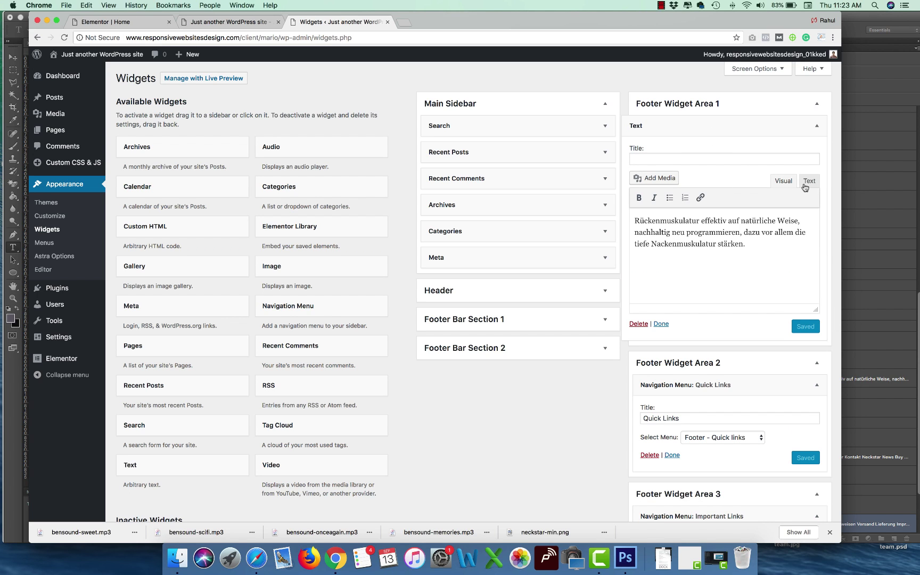
pyautogui.click(807, 185)
pyautogui.click(799, 128)
pyautogui.click(794, 106)
pyautogui.click(779, 137)
pyautogui.click(769, 158)
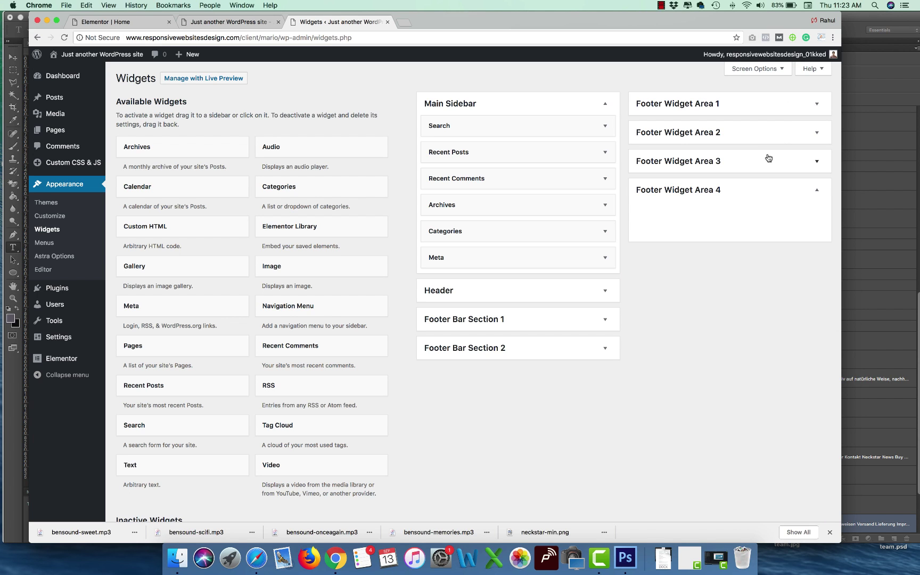
# Add a Gallery widget to Footer Widget Area 4 and upload NeckStar-RUN-Game.jpg from the elements folder into its media library.
pyautogui.moveTo(211, 268); pyautogui.dragTo(799, 223)
pyautogui.click(741, 264)
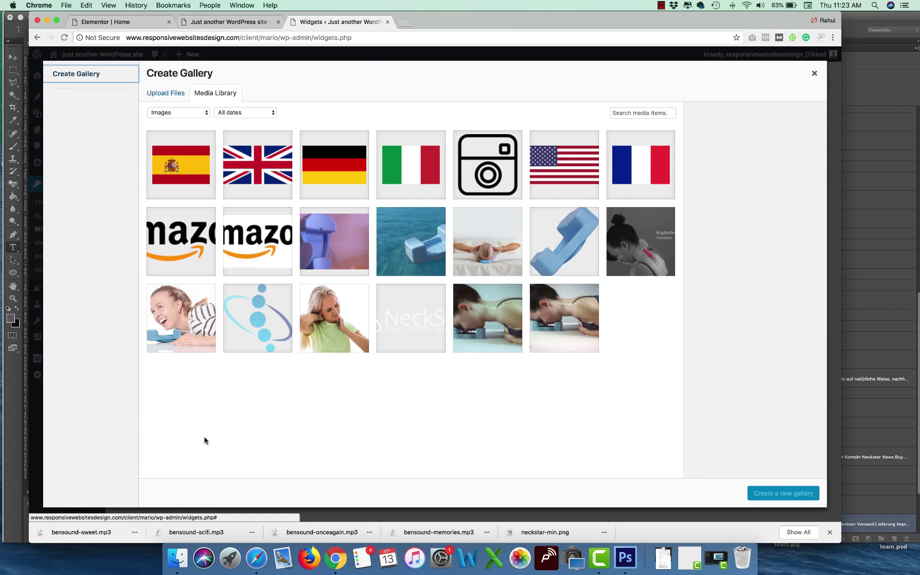
pyautogui.click(177, 557)
pyautogui.scroll(5, 612, 292)
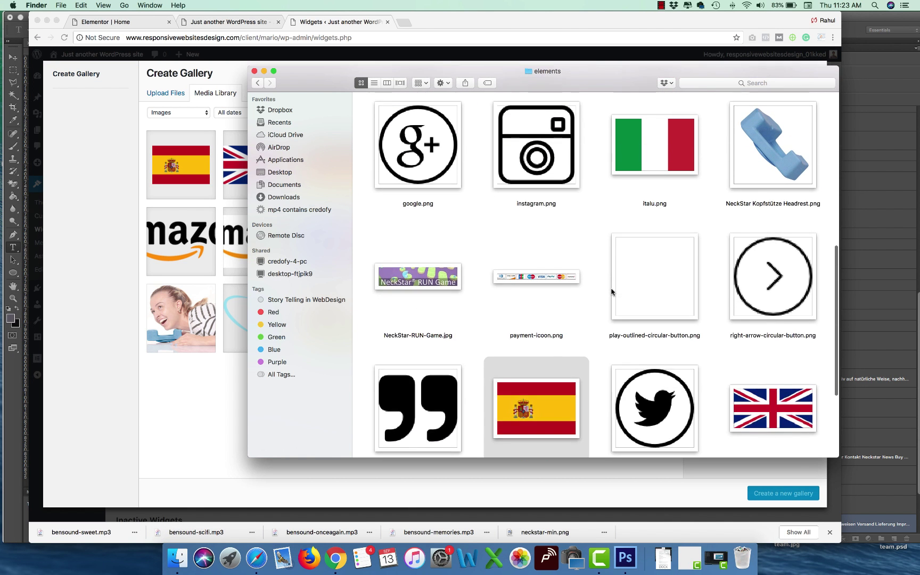
pyautogui.scroll(3, 612, 292)
pyautogui.click(420, 361)
pyautogui.moveTo(190, 380); pyautogui.dragTo(186, 379)
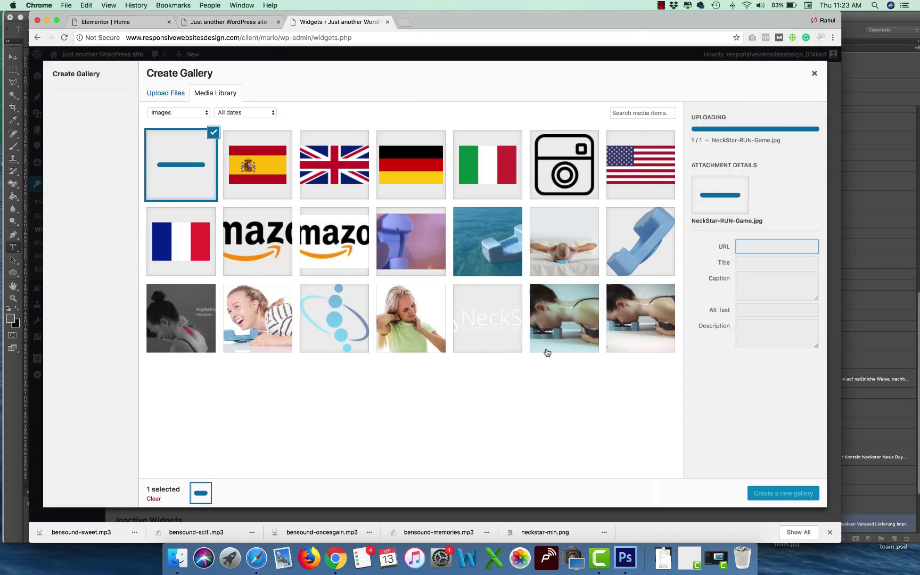
# Upload app-store.jpg from the elements folder into the media library.
pyautogui.press('super+Tab')
pyautogui.scroll(4, 746, 257)
pyautogui.scroll(3, 746, 257)
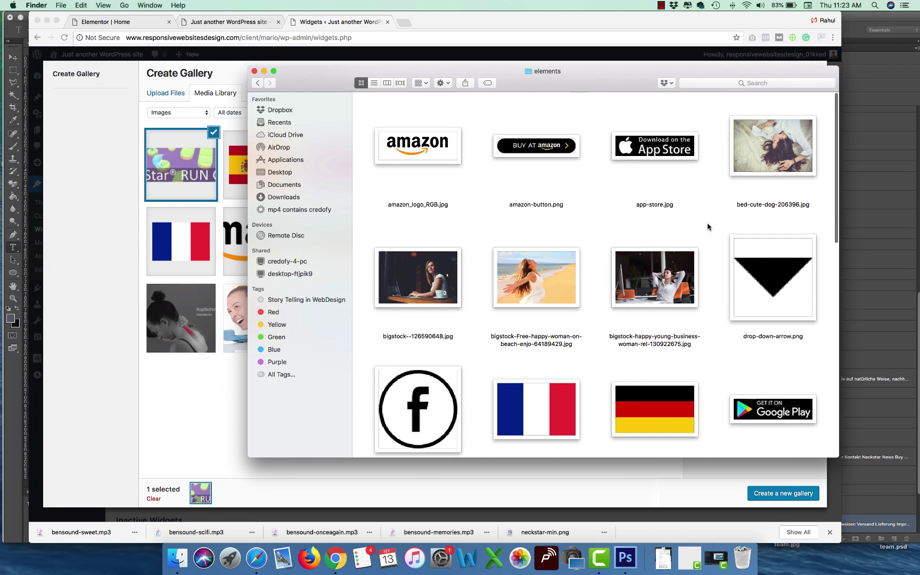
pyautogui.click(667, 147)
pyautogui.moveTo(606, 164); pyautogui.dragTo(189, 340)
# Upload google-play.jpg from the elements folder into the media library, repeating the upload if it errors.
pyautogui.press('super+Tab')
pyautogui.click(773, 397)
pyautogui.moveTo(773, 397); pyautogui.dragTo(219, 240)
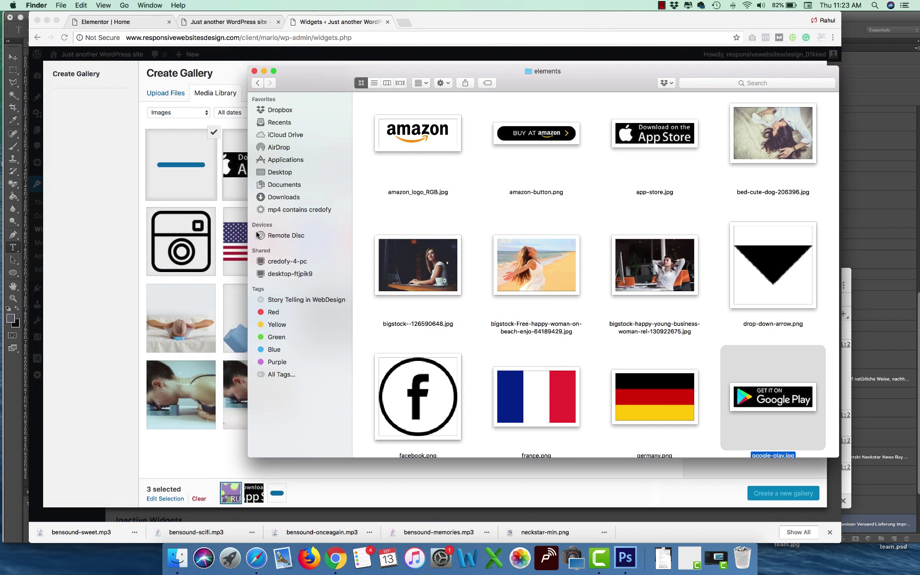
pyautogui.press('super+Tab')
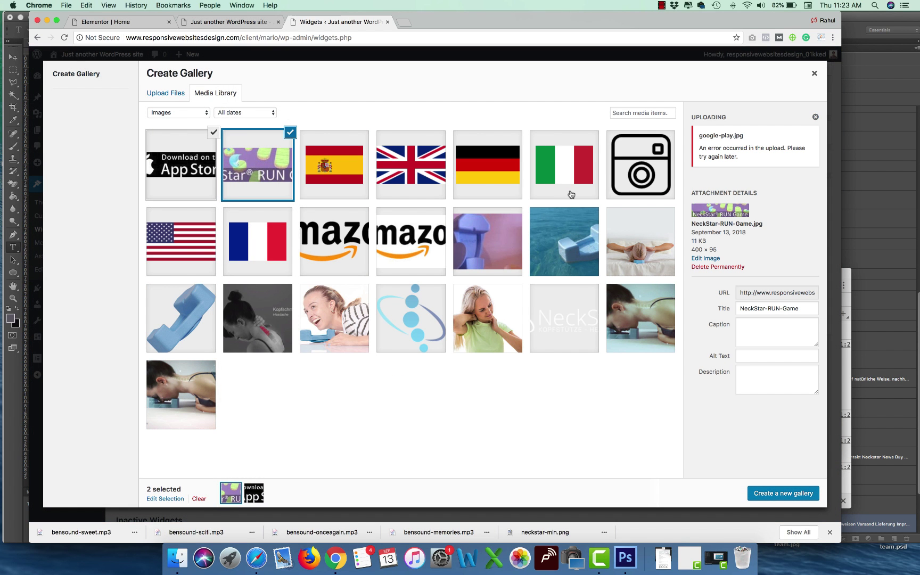
pyautogui.press('super+Tab')
pyautogui.moveTo(760, 403); pyautogui.dragTo(213, 272)
pyautogui.press('super+Tab')
pyautogui.click(782, 495)
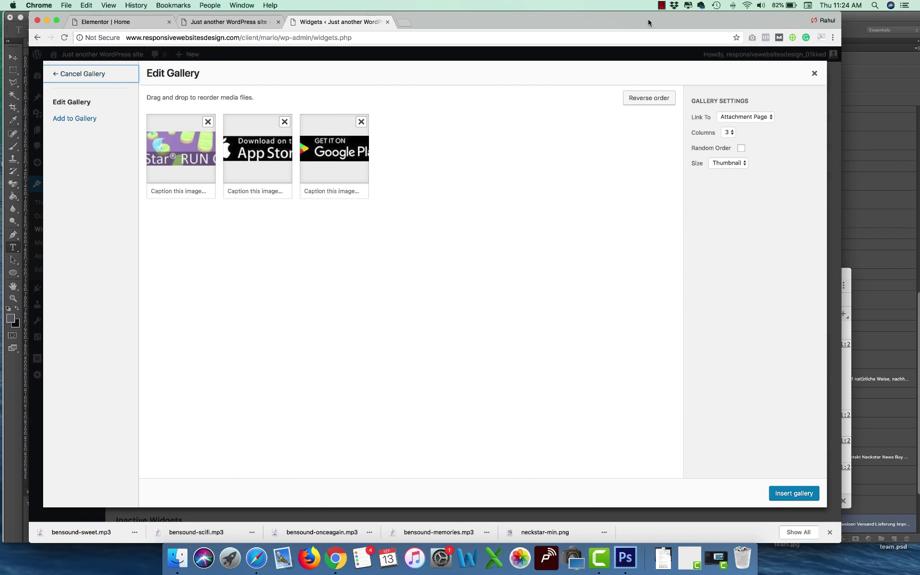
pyautogui.click(728, 132)
pyautogui.click(728, 122)
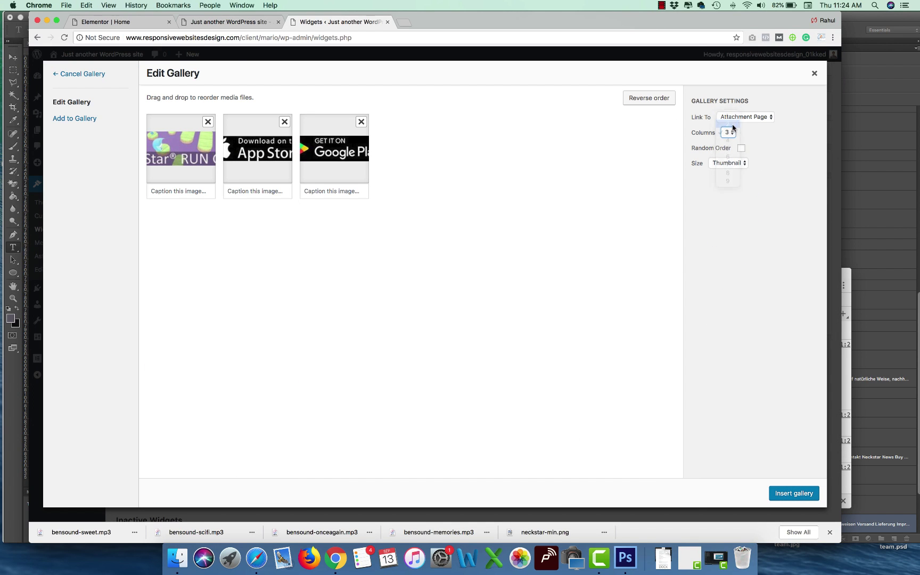
pyautogui.click(208, 122)
pyautogui.click(240, 154)
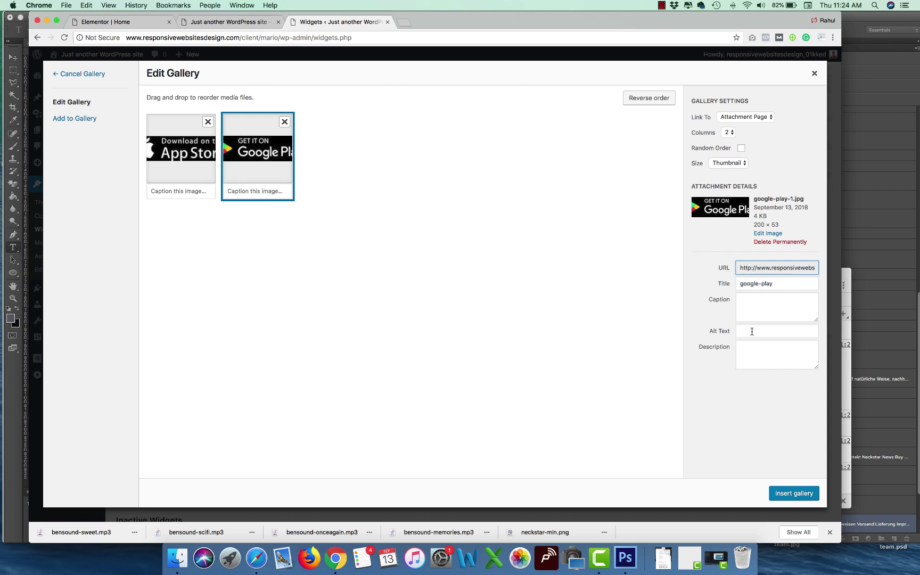
pyautogui.click(762, 117)
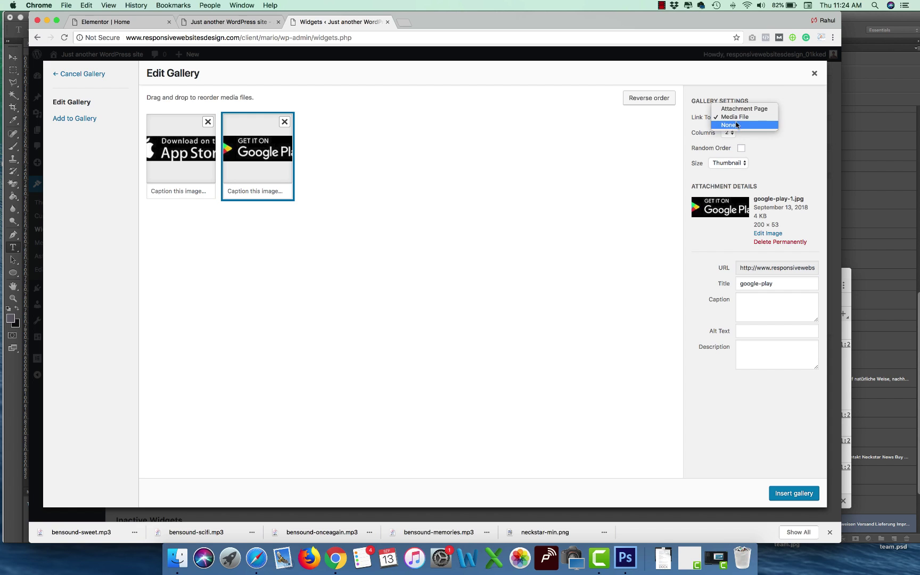
pyautogui.click(731, 133)
pyautogui.click(813, 74)
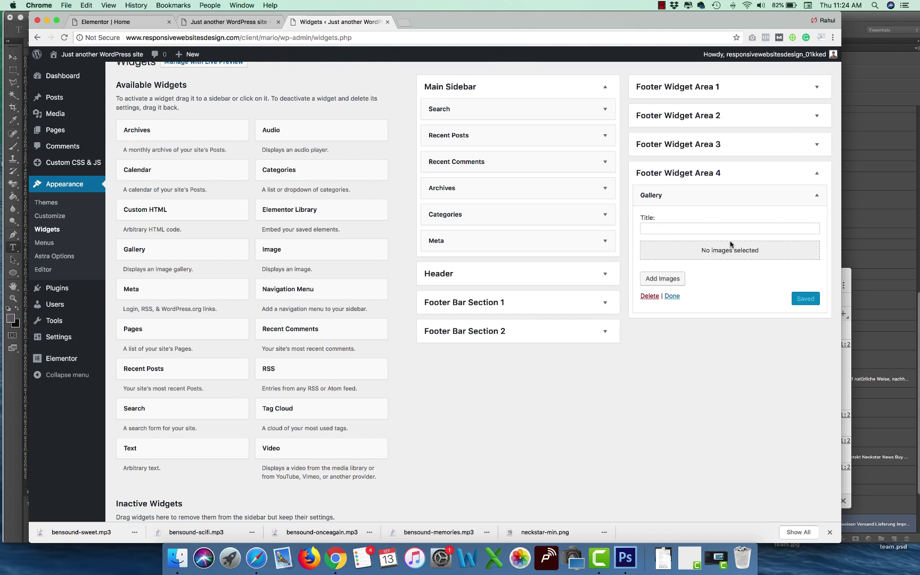
# Replace the Gallery widget in Footer Widget Area 4 with a Custom HTML widget, and open the Media Library in a new tab.
pyautogui.click(651, 297)
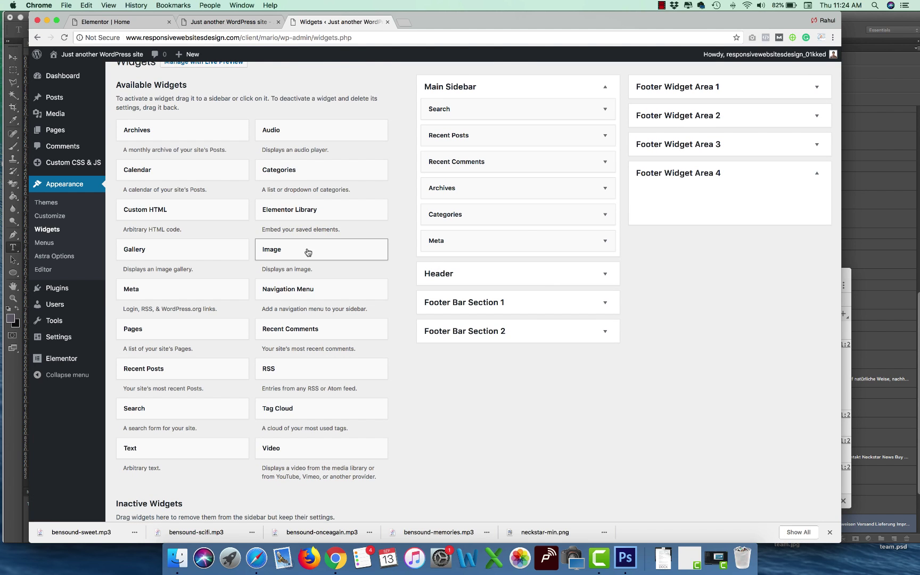
pyautogui.moveTo(182, 209); pyautogui.dragTo(771, 265)
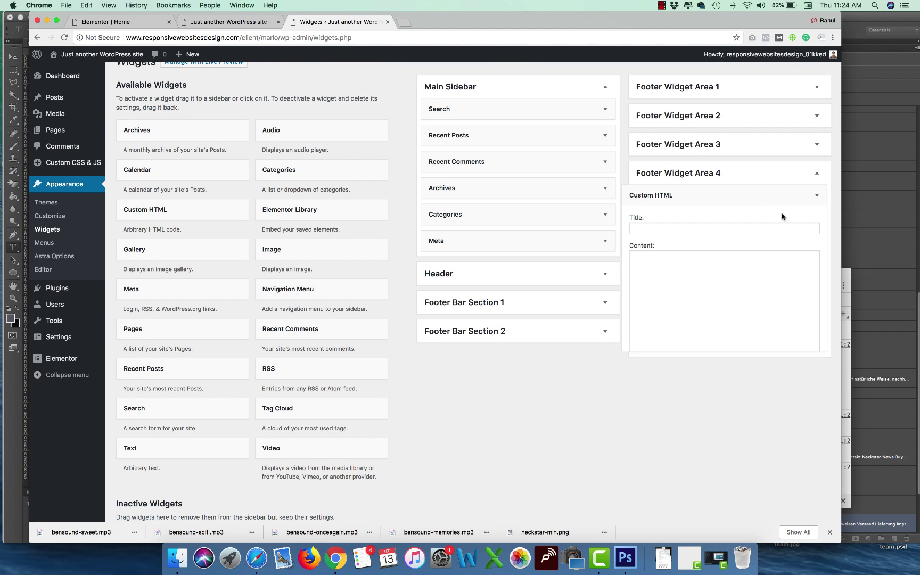
pyautogui.rightClick(56, 114)
pyautogui.click(80, 120)
# Start an img tag with empty src and alt attributes in the Custom HTML widget of Footer Widget Area 4.
pyautogui.click(693, 295)
pyautogui.write('<img')
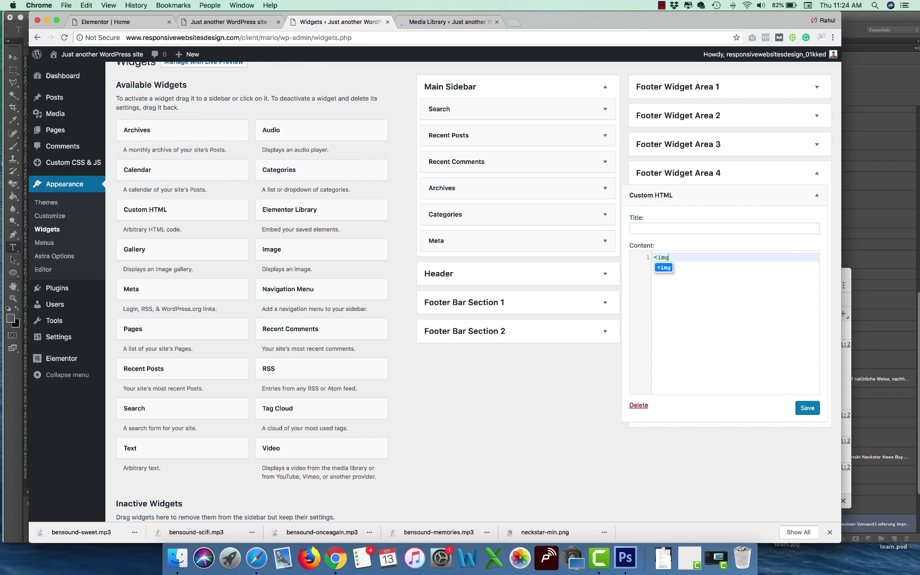
pyautogui.write(' />')
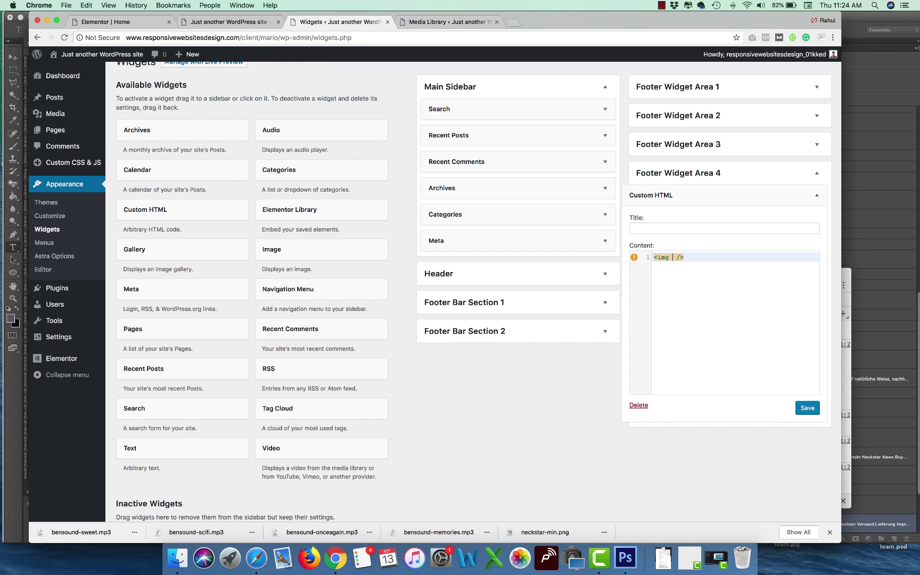
pyautogui.write('src=')
pyautogui.write('alt=')
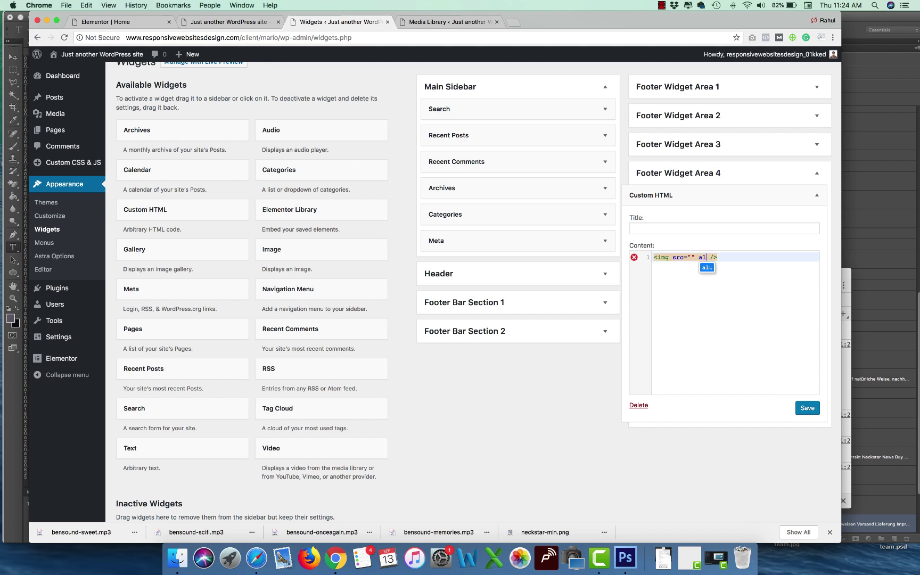
# Permanently delete the duplicate google-play-1.jpg from the media library.
pyautogui.hotkey('ctrl', 'Tab')
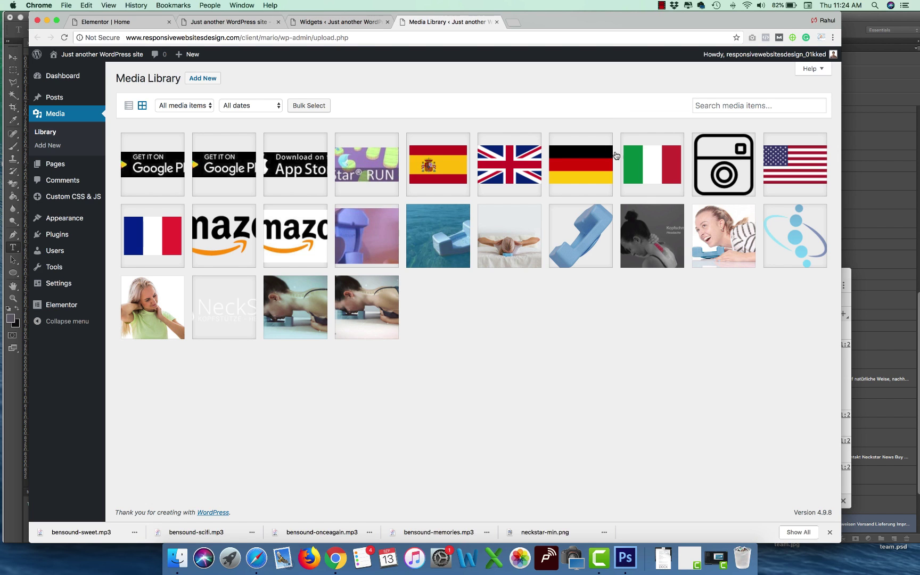
pyautogui.click(163, 162)
pyautogui.click(696, 301)
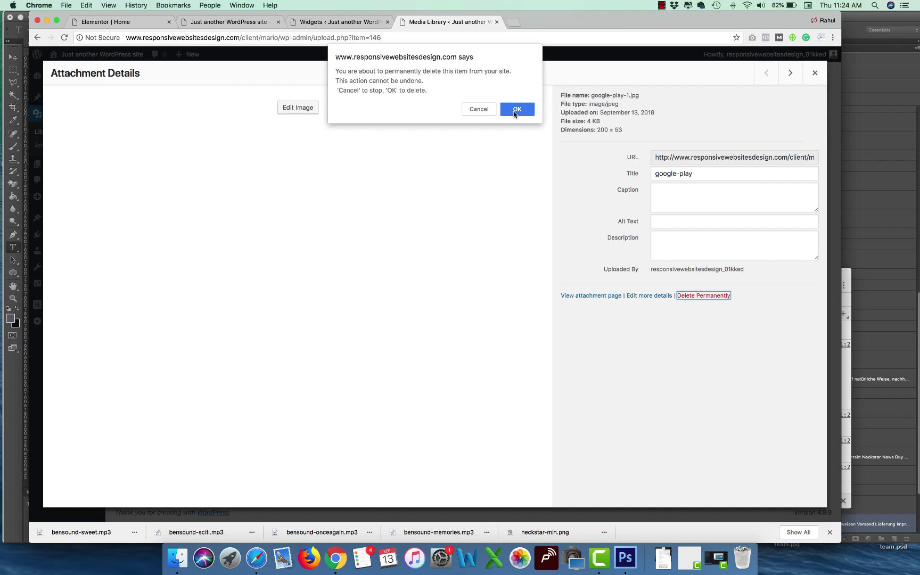
pyautogui.click(514, 113)
# Copy the google-play.jpg URL into the img tag's src and set the alt text to "Google Playstore".
pyautogui.click(160, 165)
pyautogui.click(738, 163)
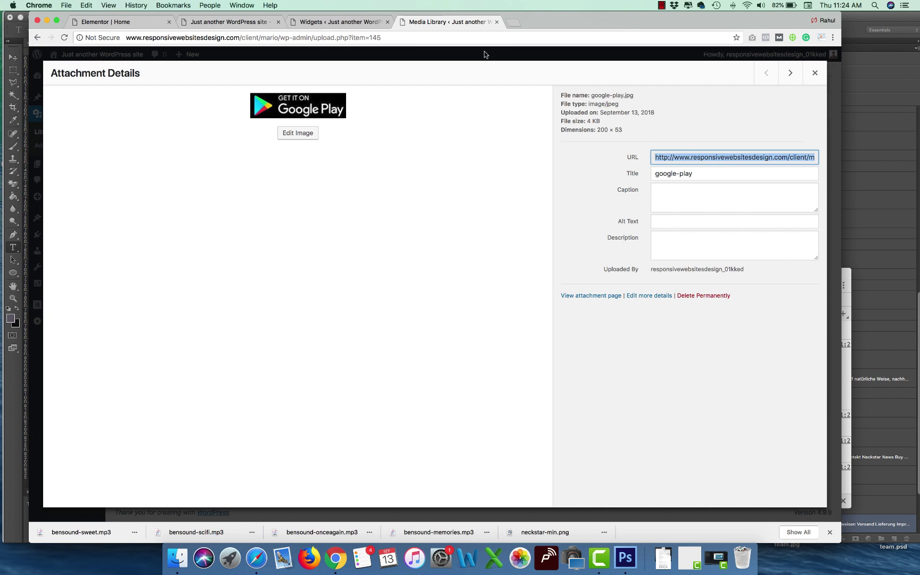
pyautogui.hotkey('ctrl', 'c')
pyautogui.hotkey('ctrl', 'shift', 'Tab')
pyautogui.hotkey('ctrl', 'v')
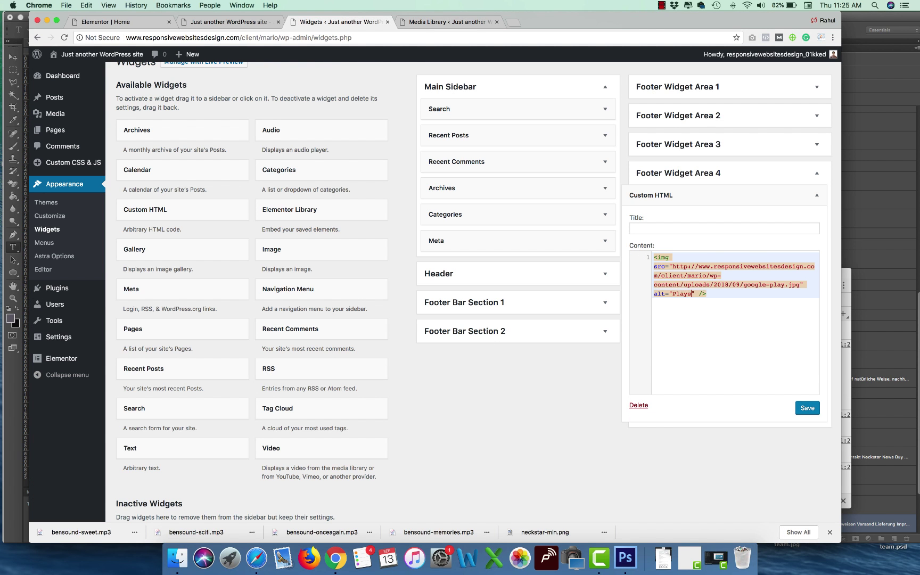
pyautogui.click(672, 295)
pyautogui.write('Google')
# Bring up the details of app-store.jpg in the media library, select its URL, and return to the widgets page.
pyautogui.hotkey('ctrl', 'Tab')
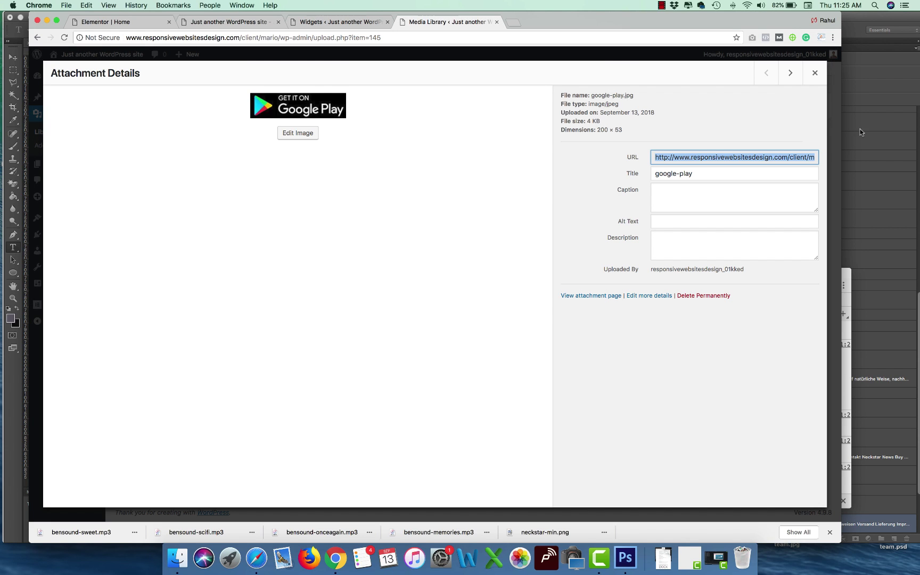
pyautogui.click(790, 73)
pyautogui.click(717, 157)
pyautogui.hotkey('ctrl', 'shift', 'Tab')
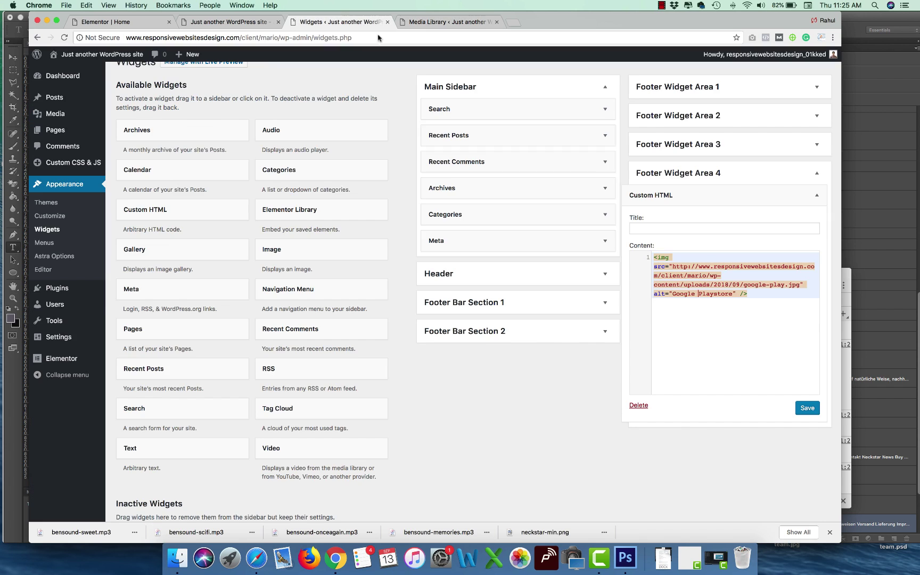
# Wrap the Google Playstore image tag in a link with href="#".
pyautogui.click(751, 295)
pyautogui.write('</a>')
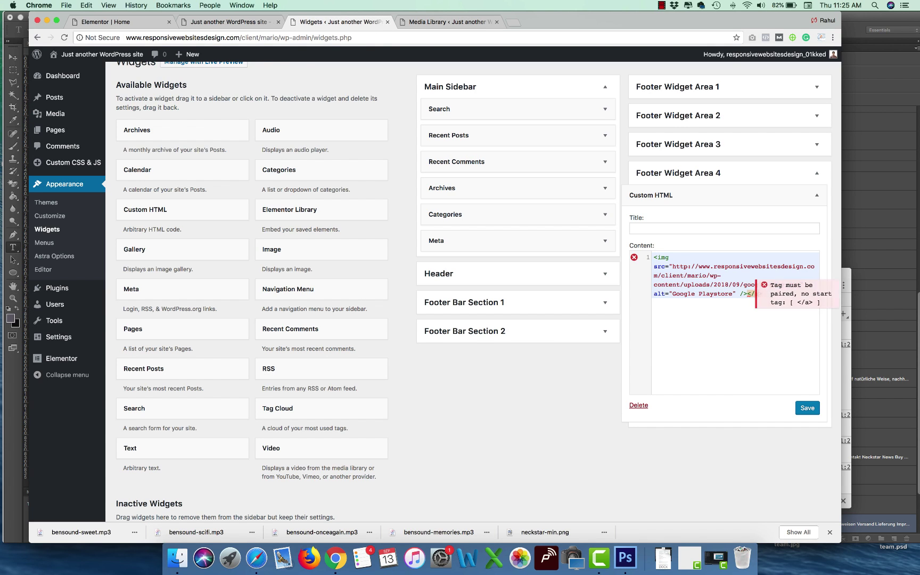
pyautogui.write('<a >')
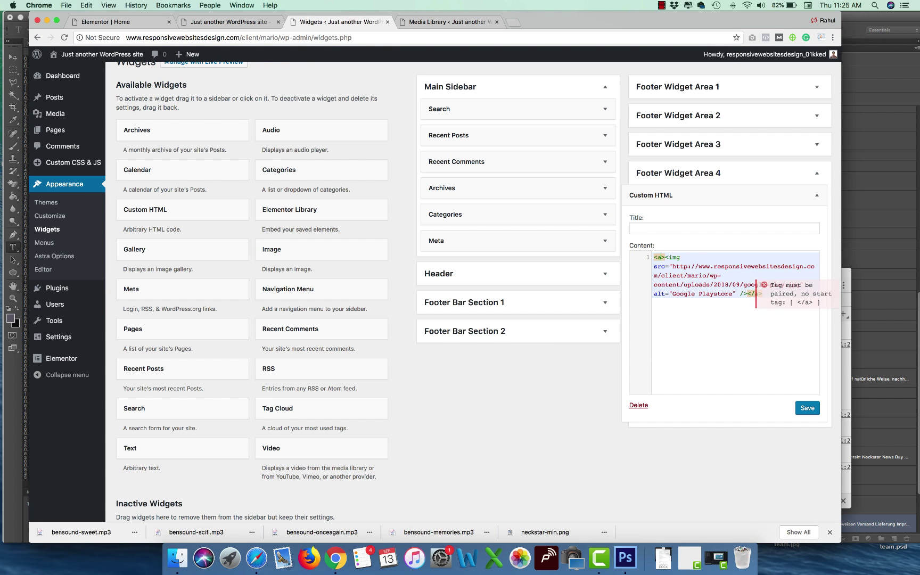
pyautogui.press('Left')
pyautogui.write('href=')
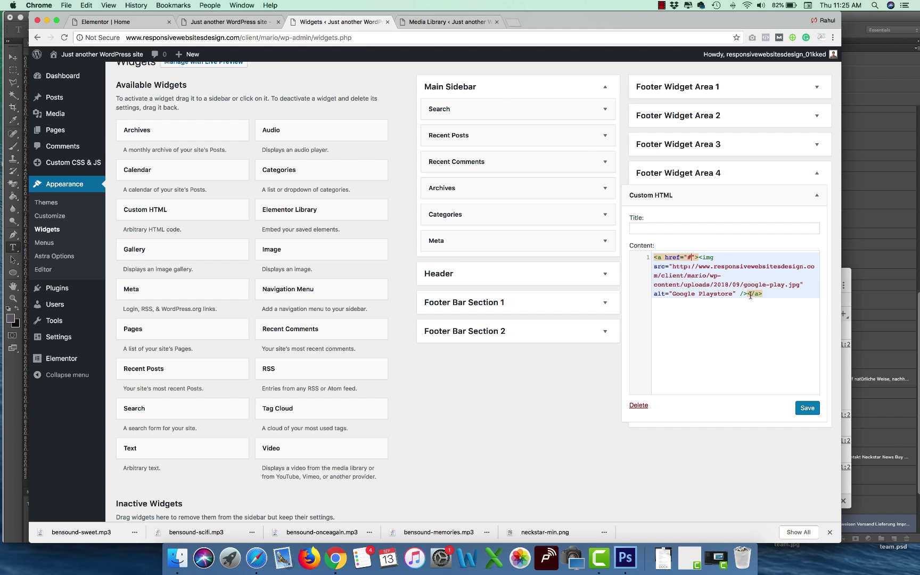
# Duplicate the linked image code twice in the Custom HTML widget, separating the copies with a blank line.
pyautogui.click(441, 24)
pyautogui.click(330, 22)
pyautogui.press('super+a')
pyautogui.press('super+c')
pyautogui.click(772, 294)
pyautogui.press('Return')
pyautogui.press('Return')
pyautogui.press('super+v')
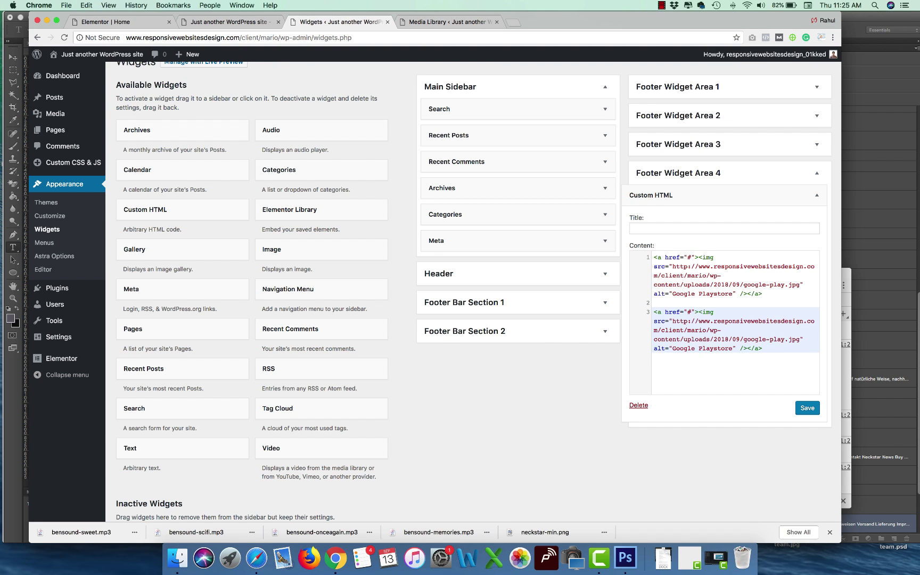
pyautogui.press('Return')
pyautogui.press('Return')
pyautogui.press('super+v')
# Replace the second image's source with the app-store.jpg URL and set its alt text to "Apply Store".
pyautogui.click(433, 22)
pyautogui.click(335, 24)
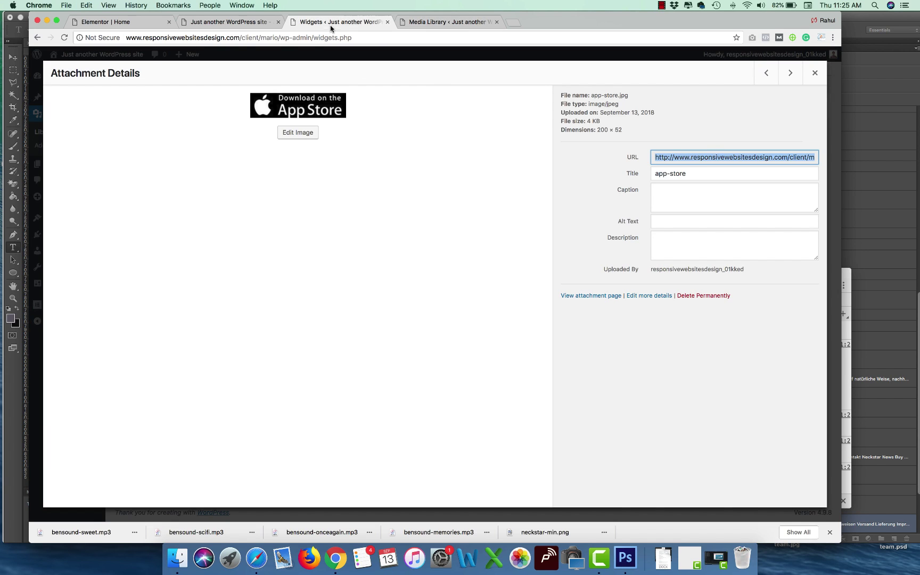
pyautogui.moveTo(674, 306); pyautogui.dragTo(794, 324)
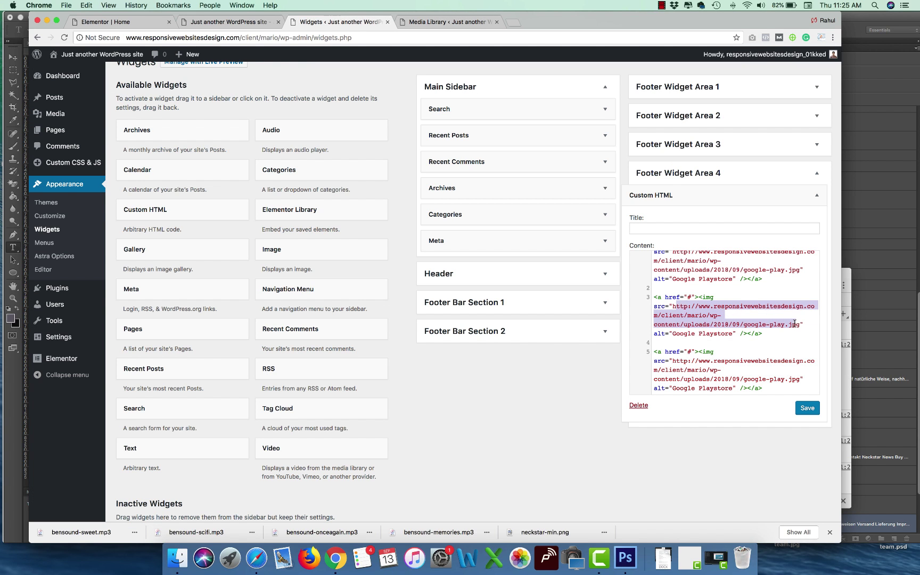
pyautogui.press('super+v')
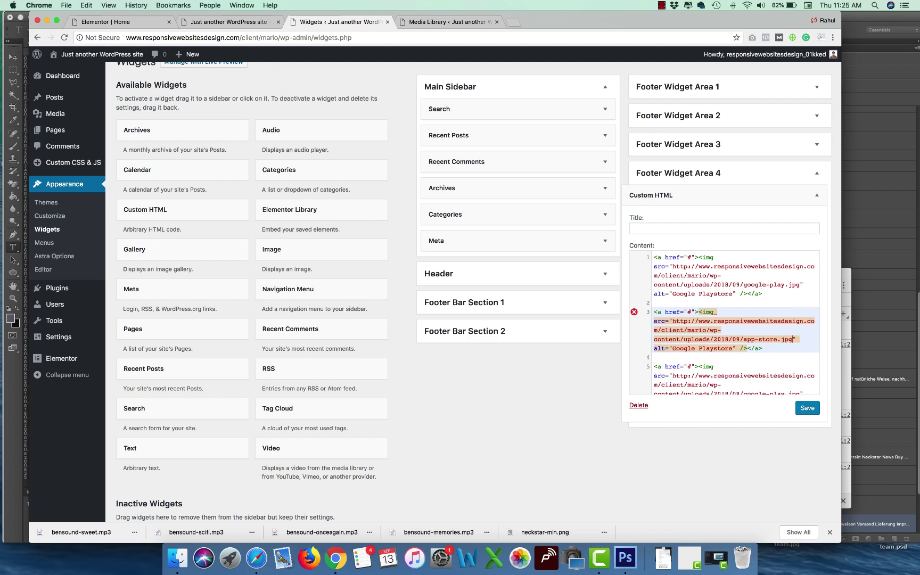
pyautogui.doubleClick(684, 349)
pyautogui.write('Apply')
pyautogui.press('BackSpace')
pyautogui.press('BackSpace')
pyautogui.press('BackSpace')
pyautogui.press('BackSpace')
pyautogui.press('BackSpace')
# Replace the third image's source with the NeckStar-RUN-Game.jpg URL, set its alt text to "Neckstar Game", and save the widget.
pyautogui.click(448, 22)
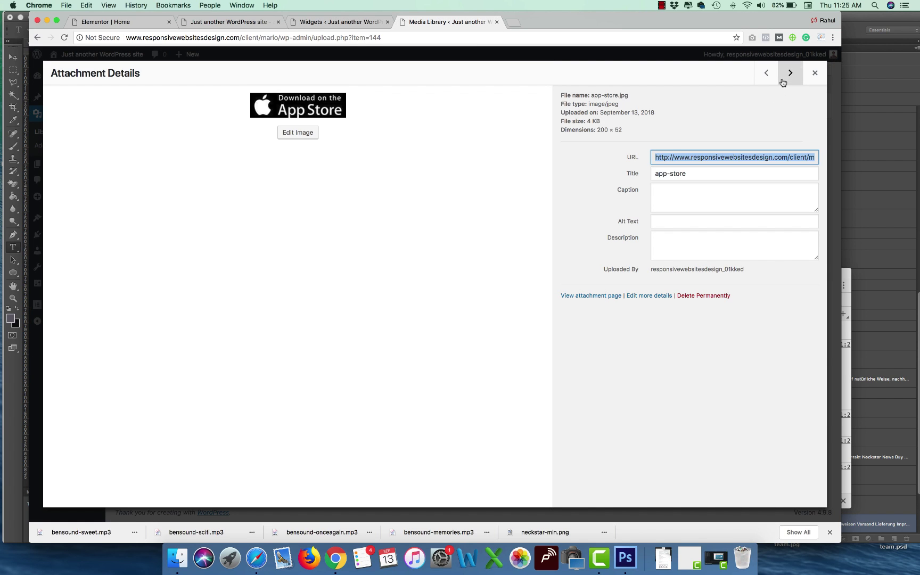
pyautogui.click(790, 73)
pyautogui.click(341, 22)
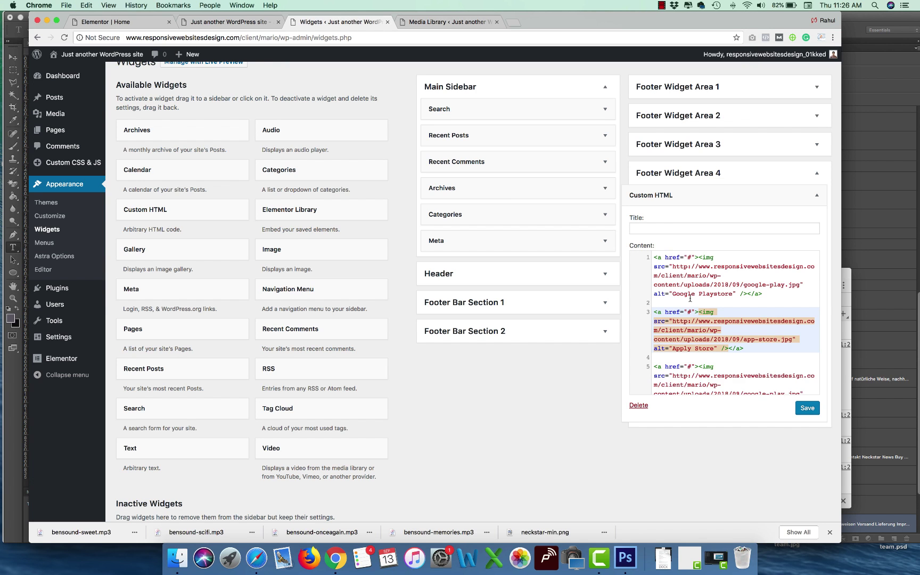
pyautogui.scroll(-1, 676, 362)
pyautogui.click(733, 384)
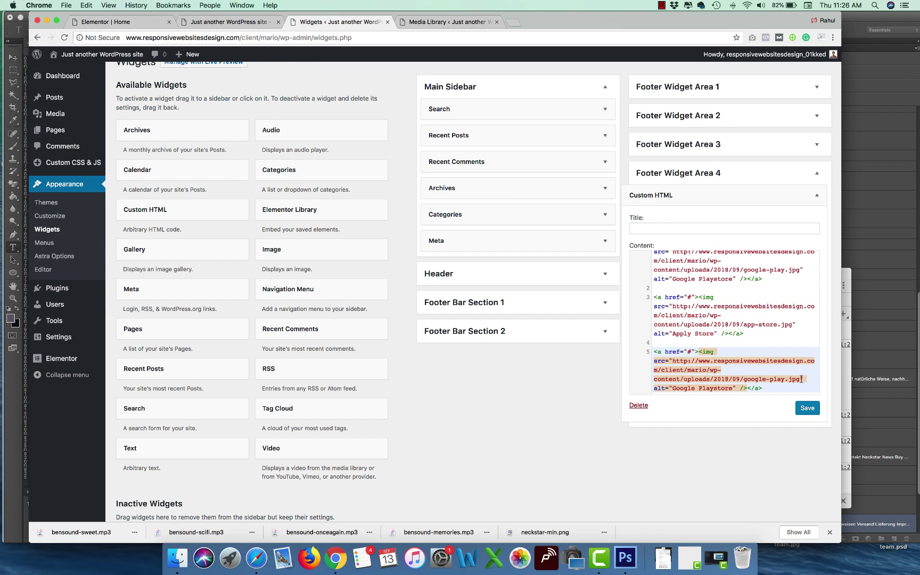
pyautogui.moveTo(801, 379); pyautogui.dragTo(673, 361)
pyautogui.press('BackSpace')
pyautogui.press('super+v')
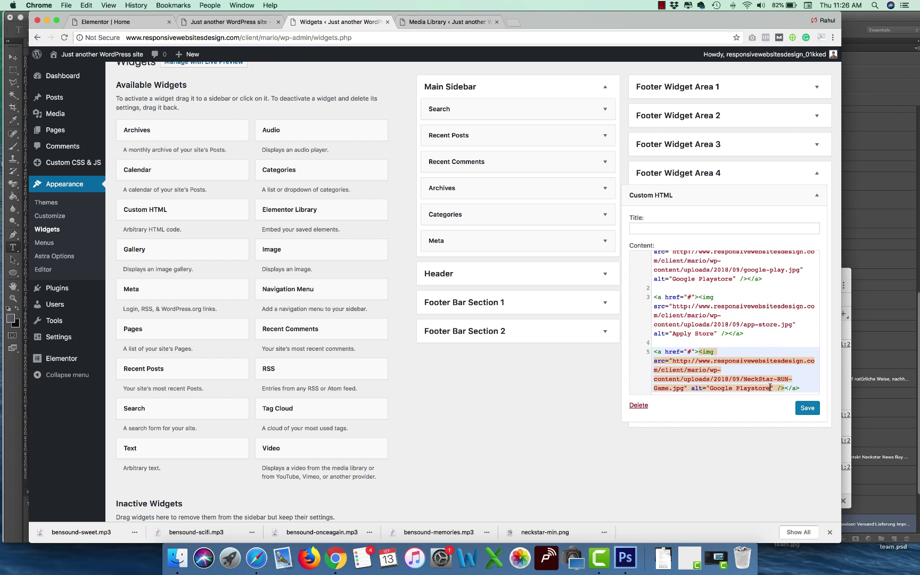
pyautogui.moveTo(770, 388); pyautogui.dragTo(710, 387)
pyautogui.write('Neckstar Gam')
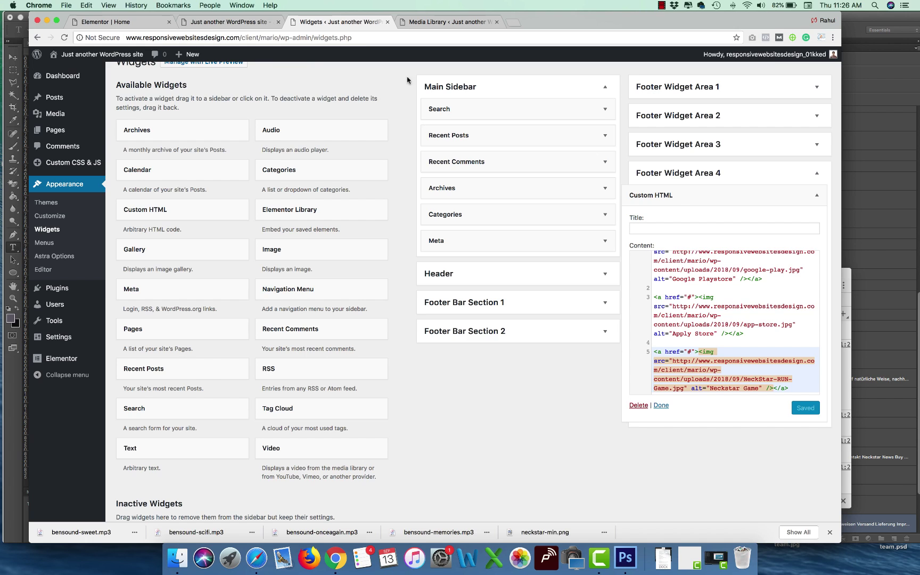
# Clear Disable Footer Bar in the Home page's Astra settings, update the page, and check the footer on the site.
pyautogui.click(229, 22)
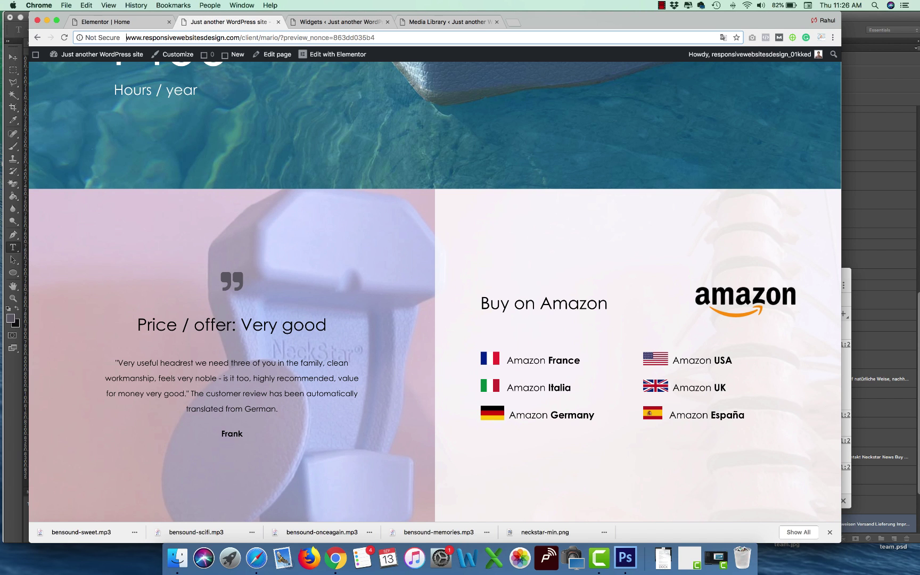
pyautogui.press('Return')
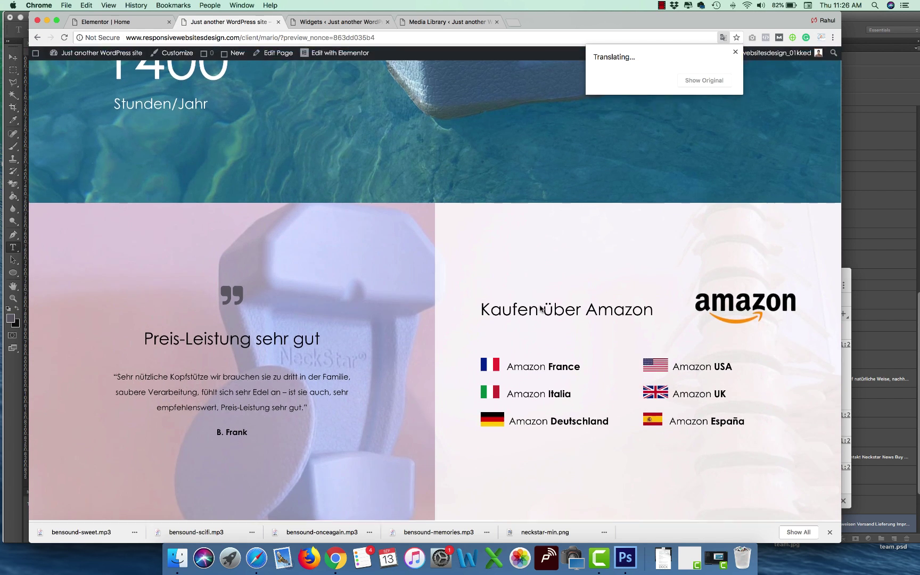
pyautogui.click(267, 58)
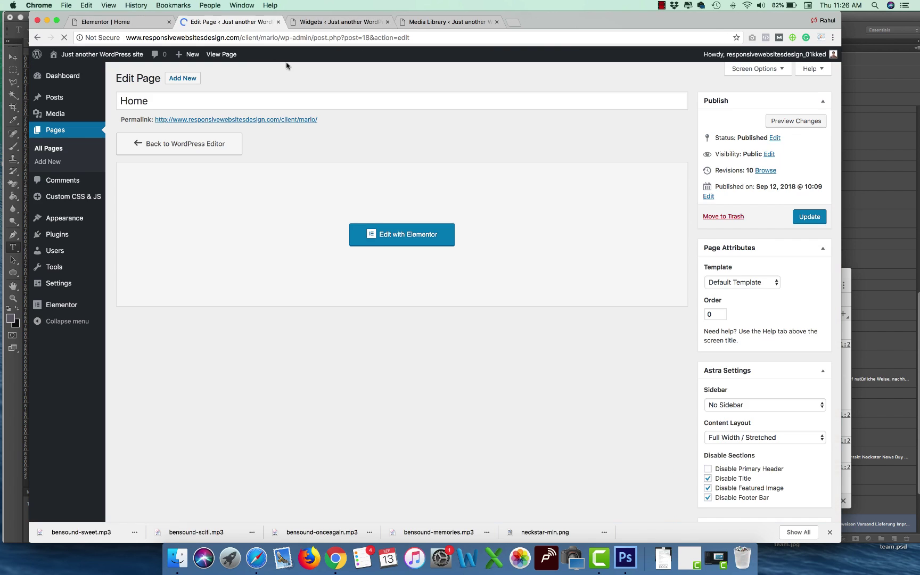
pyautogui.click(810, 217)
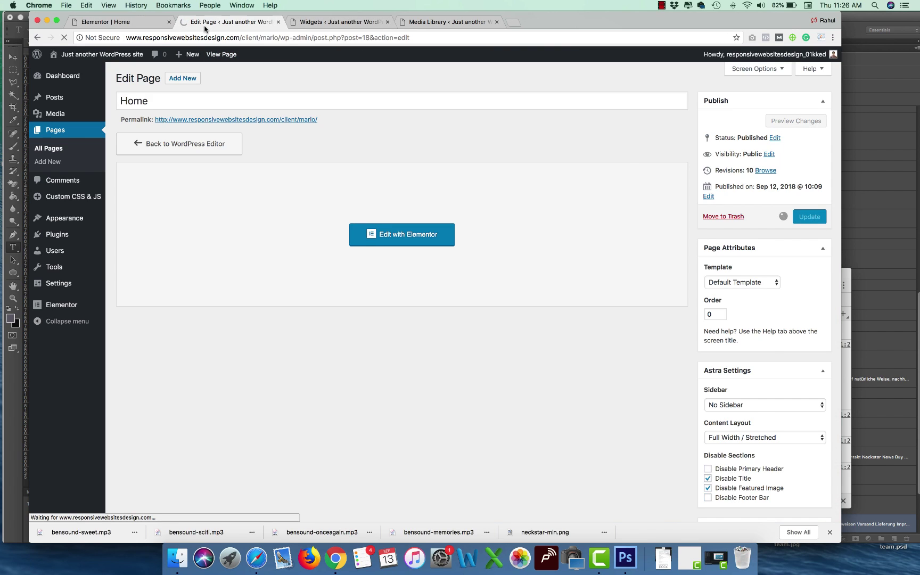
pyautogui.click(210, 55)
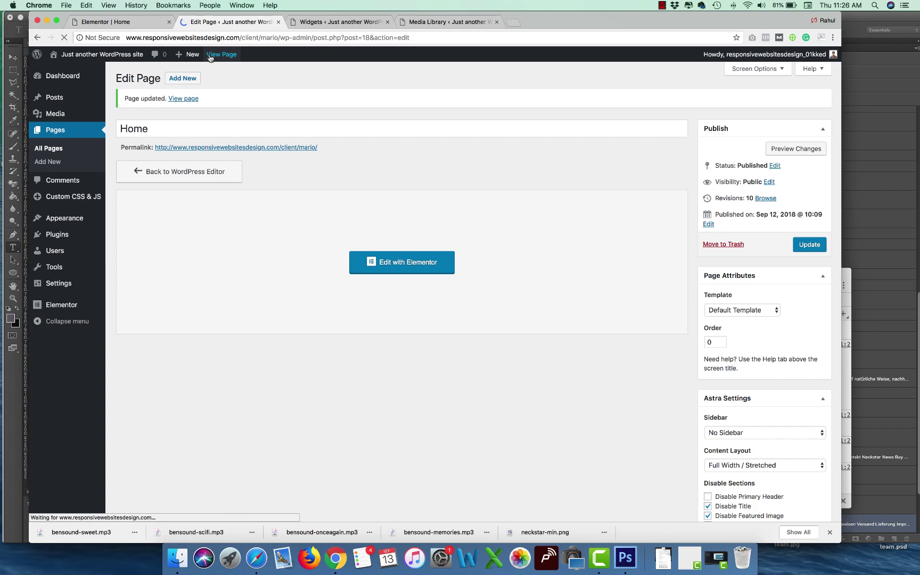
pyautogui.scroll(-20, 457, 186)
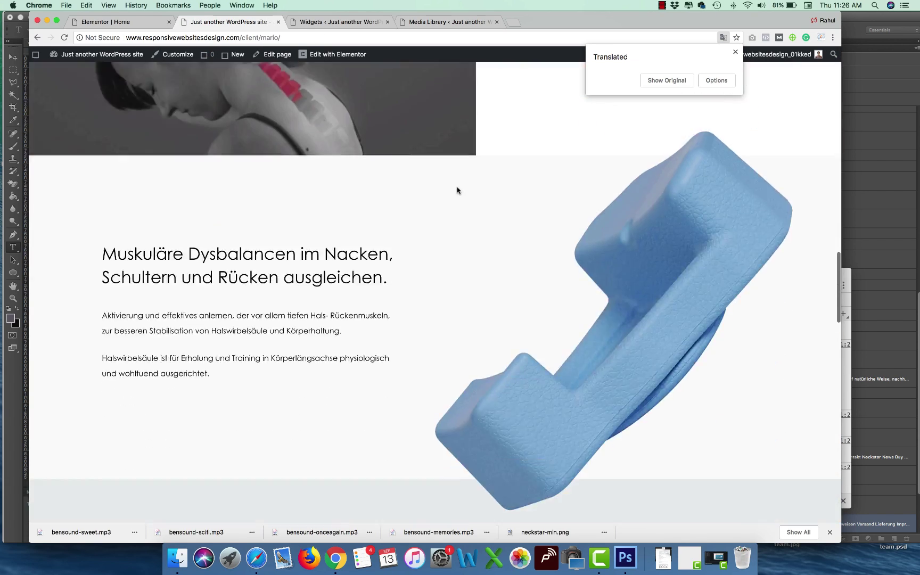
pyautogui.scroll(-10, 457, 190)
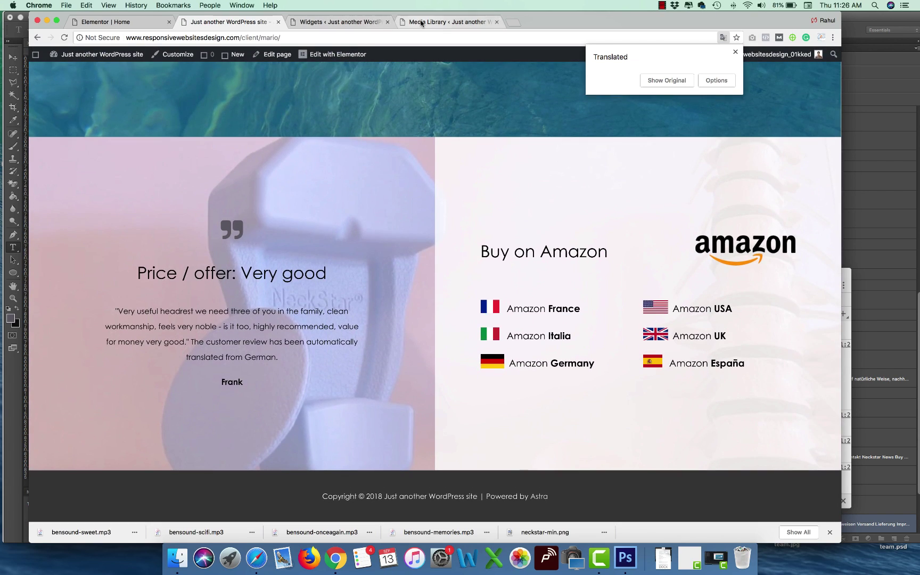
# Open the theme customizer in a new tab placed next to the site preview tab.
pyautogui.click(399, 22)
pyautogui.click(385, 22)
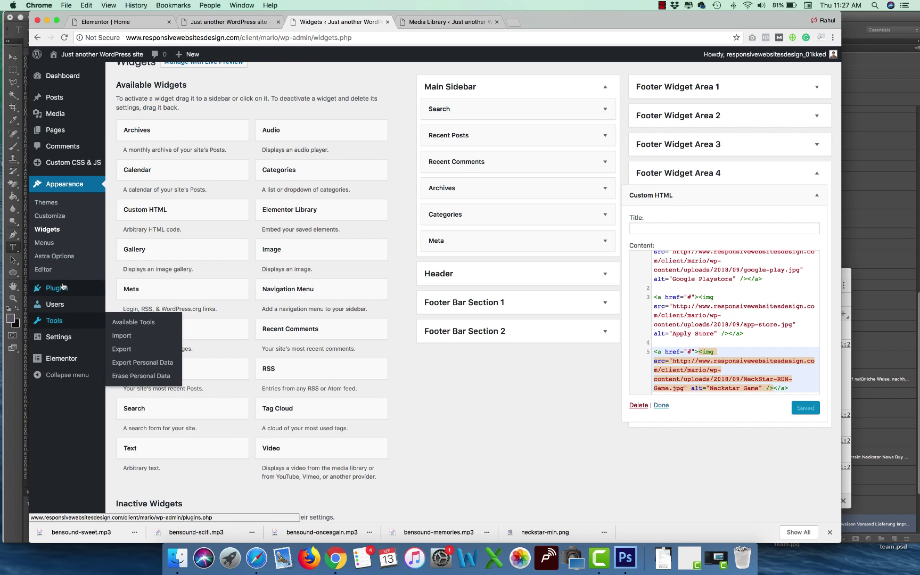
pyautogui.rightClick(58, 217)
pyautogui.click(92, 223)
pyautogui.moveTo(461, 22); pyautogui.dragTo(352, 20)
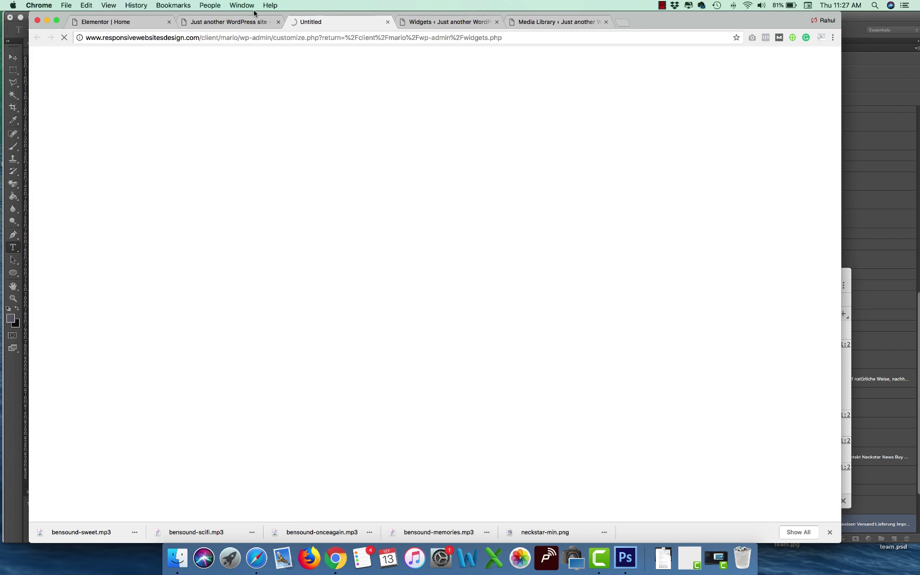
pyautogui.click(251, 22)
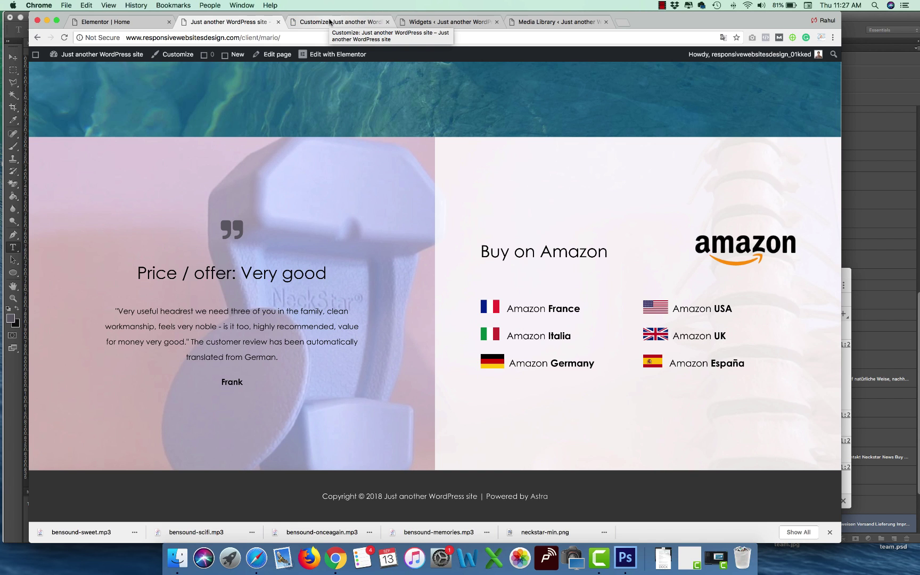
pyautogui.click(329, 22)
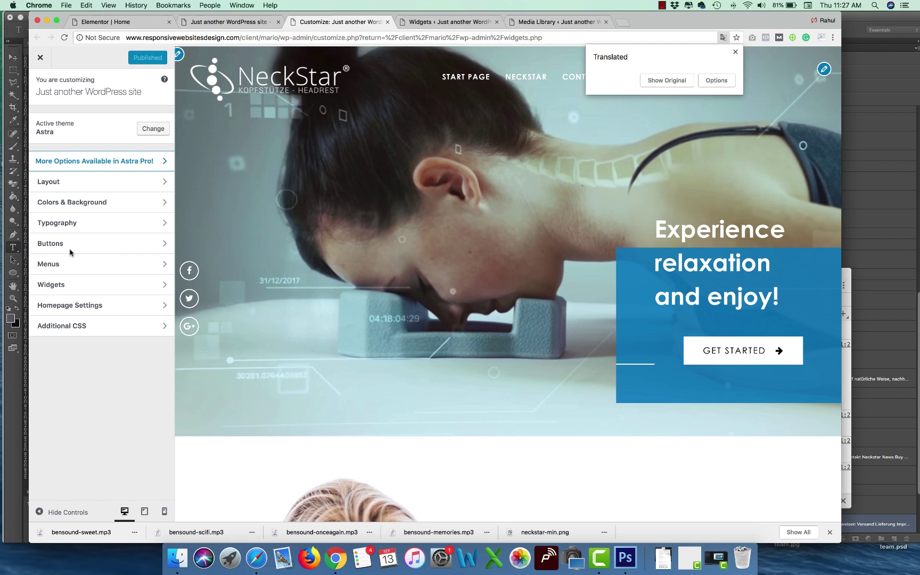
pyautogui.click(69, 203)
pyautogui.click(92, 152)
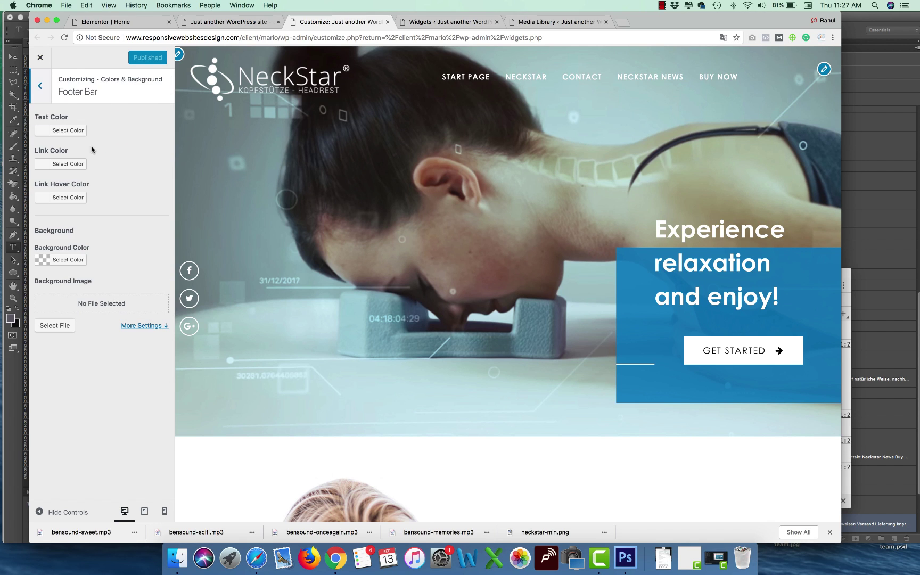
pyautogui.click(41, 88)
pyautogui.click(40, 85)
# Choose a layout for the footer widgets in the customizer's footer layout settings, and return to the Footer section.
pyautogui.click(48, 187)
pyautogui.click(58, 208)
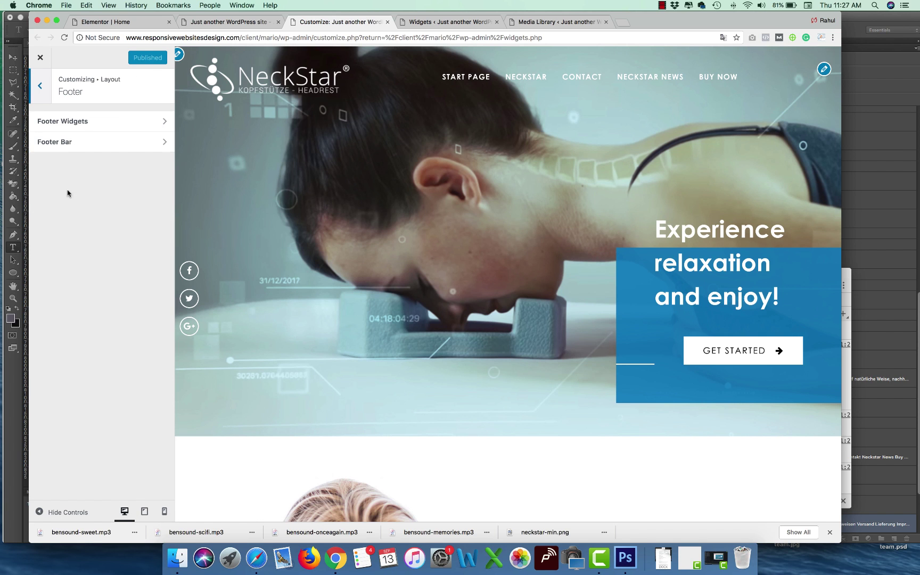
pyautogui.click(63, 121)
pyautogui.click(63, 134)
pyautogui.click(40, 86)
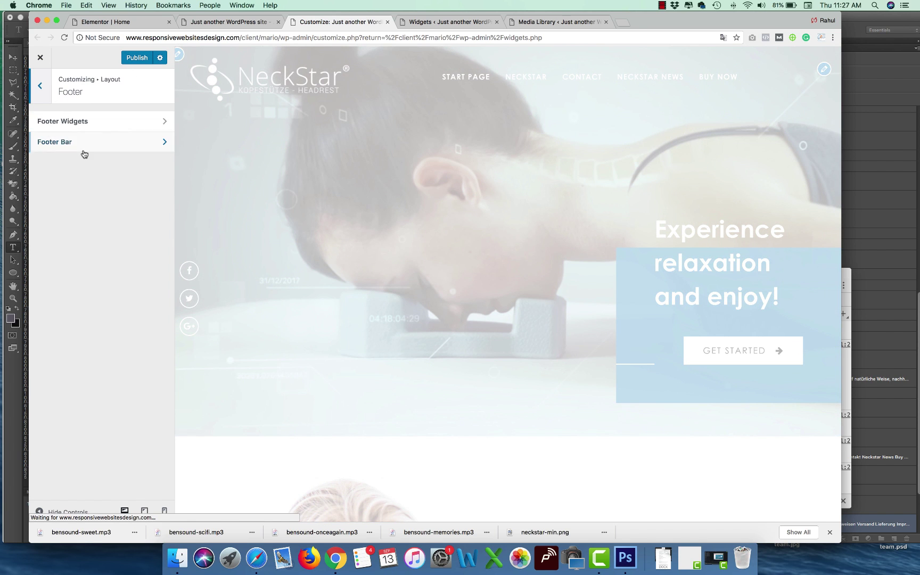
# Open the Footer Bar settings and change the Section 1 custom text to "Copyright © [current_year] [site_title] | All Rights Reserved".
pyautogui.click(83, 153)
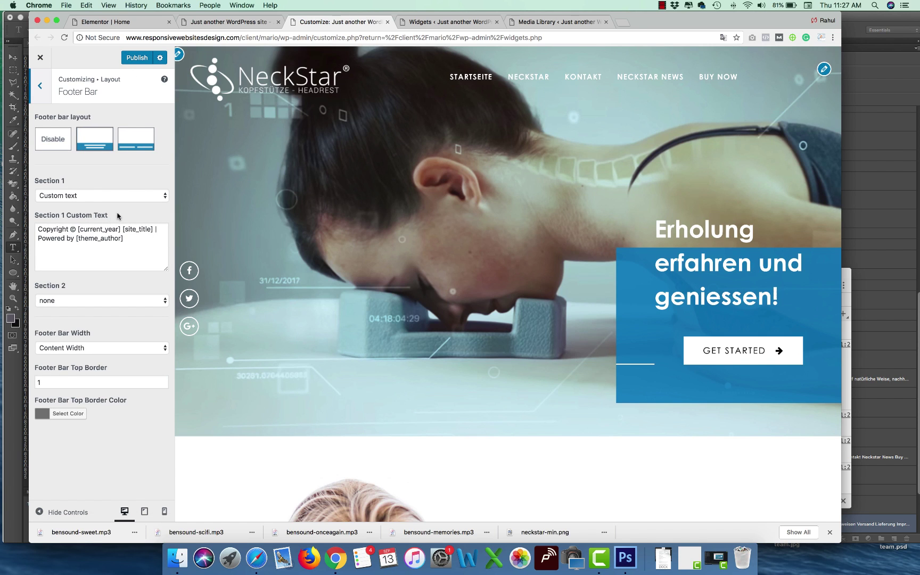
pyautogui.moveTo(123, 239); pyautogui.dragTo(156, 230)
pyautogui.write('All Rights Reserv')
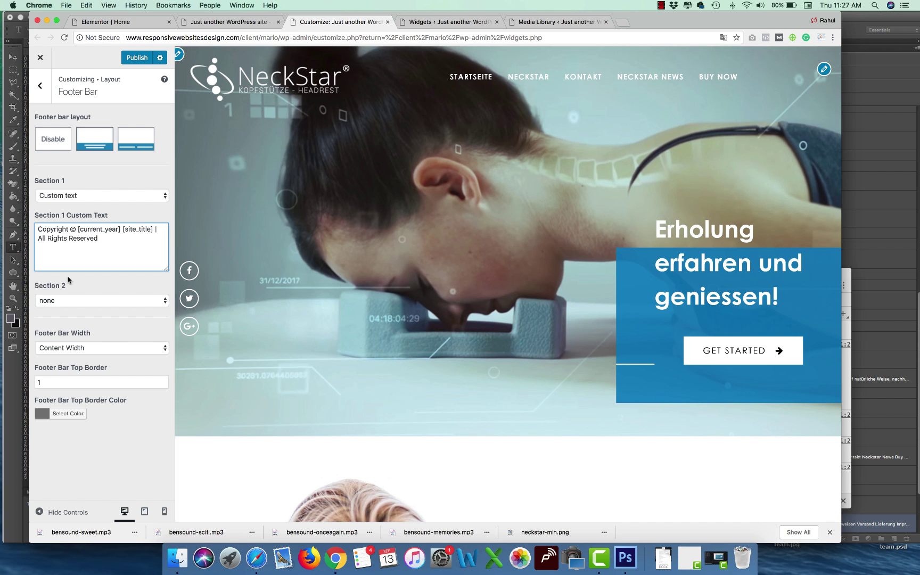
# Set Section 2 of the footer bar to Custom text and remove its default copyright text.
pyautogui.click(66, 301)
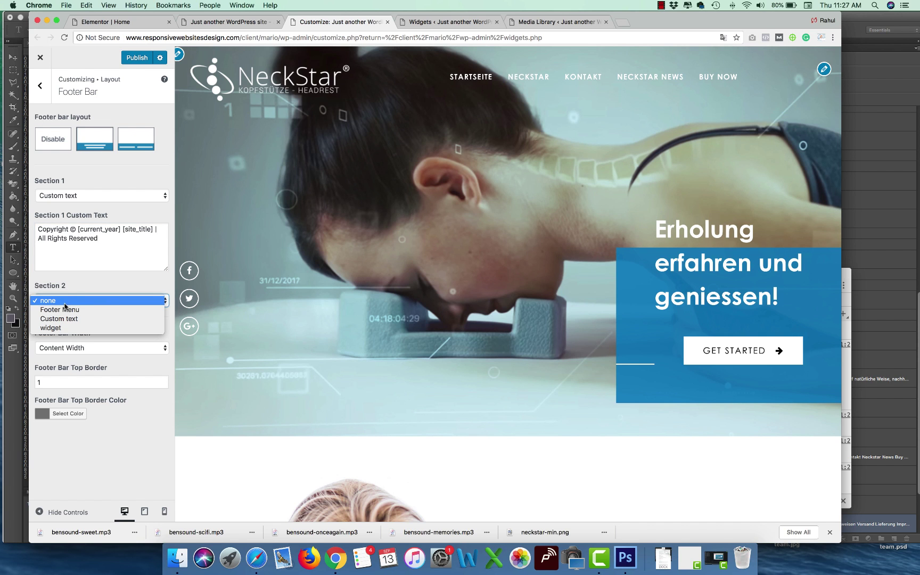
pyautogui.click(62, 327)
pyautogui.click(59, 300)
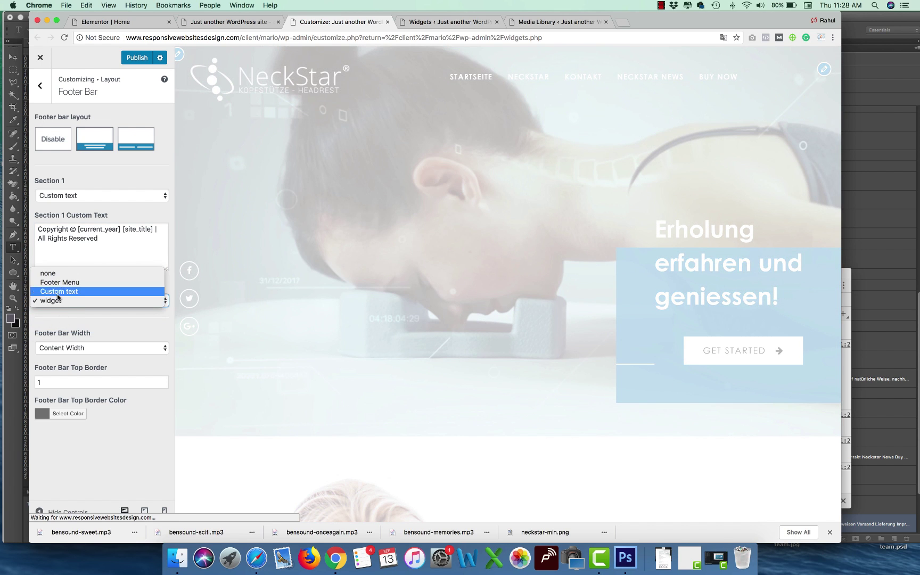
pyautogui.click(58, 292)
pyautogui.moveTo(137, 348); pyautogui.dragTo(38, 333)
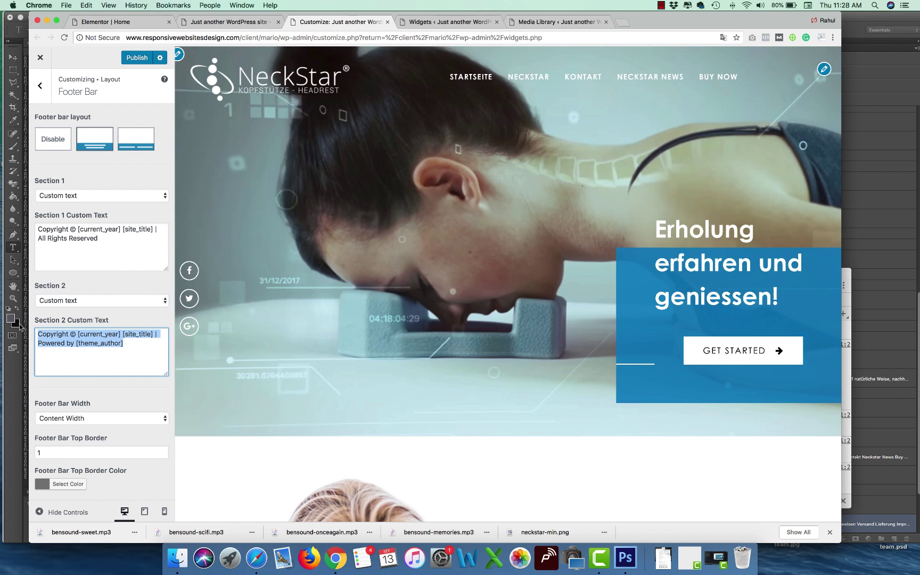
pyautogui.hotkey('ctrl', 'x')
# Upload payment-icoon.png from the elements folder to the media library and copy its URL.
pyautogui.click(556, 22)
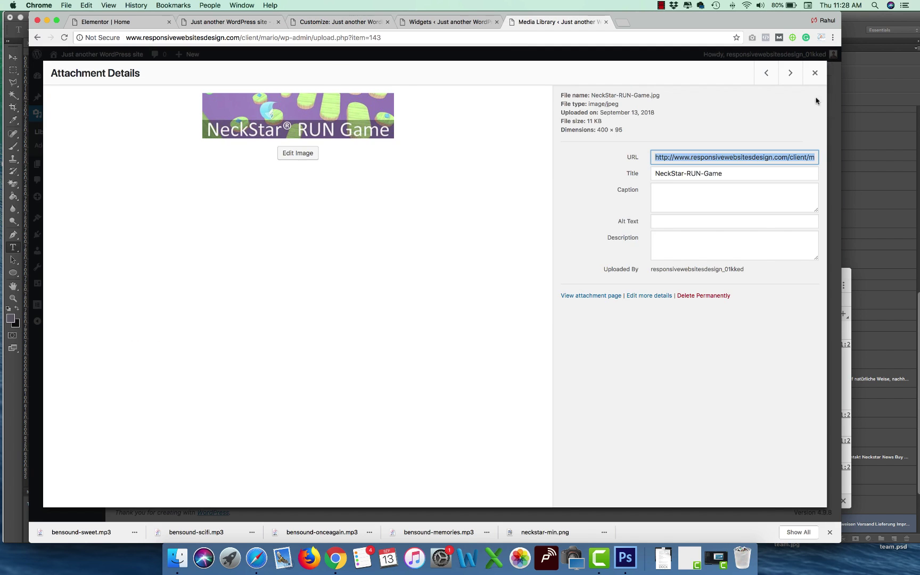
pyautogui.press('Escape')
pyautogui.click(202, 80)
pyautogui.click(177, 558)
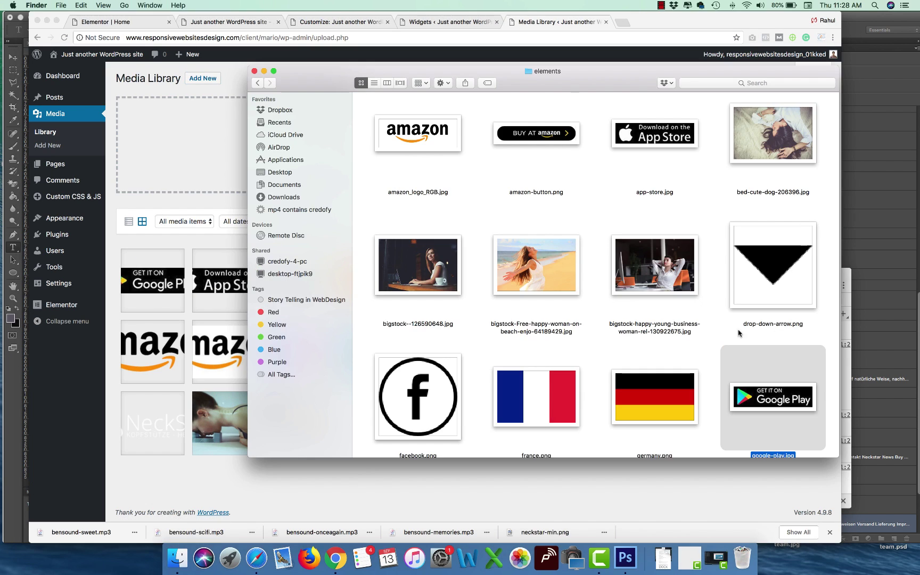
pyautogui.scroll(-10, 738, 333)
pyautogui.moveTo(536, 181); pyautogui.dragTo(203, 147)
pyautogui.click(761, 161)
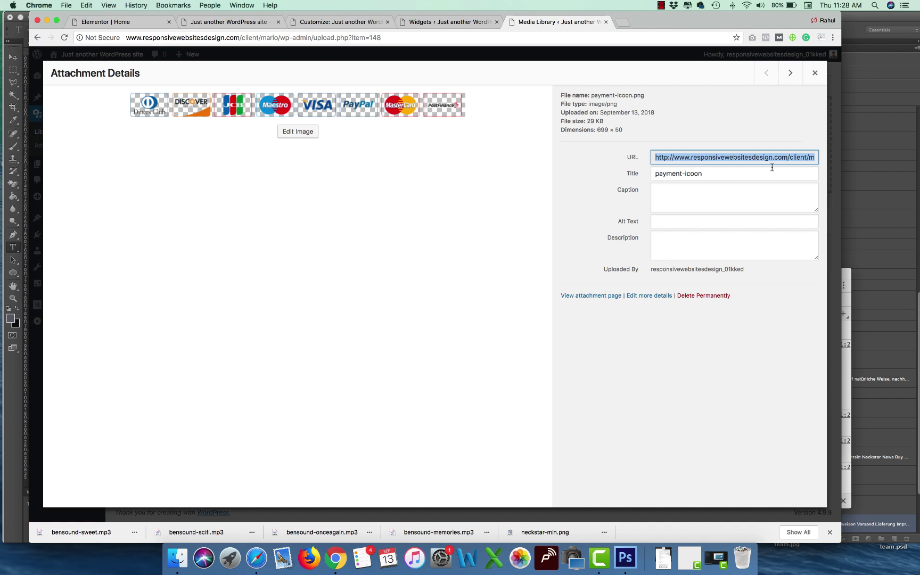
# Enter an img tag in the Section 2 custom text with the payment-icoon.png URL as source and "Payment options" as alt text.
pyautogui.click(332, 22)
pyautogui.click(68, 354)
pyautogui.write('<i')
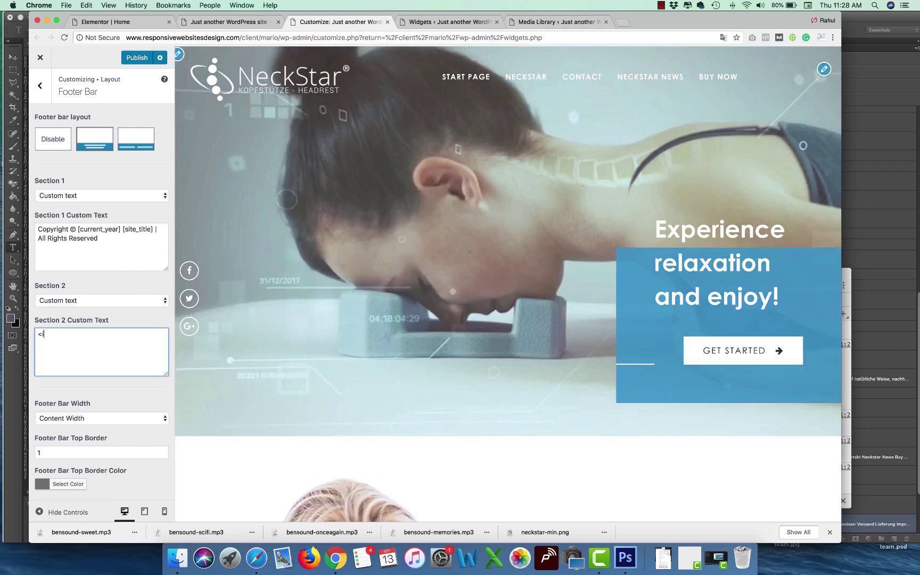
pyautogui.write('mg/ >')
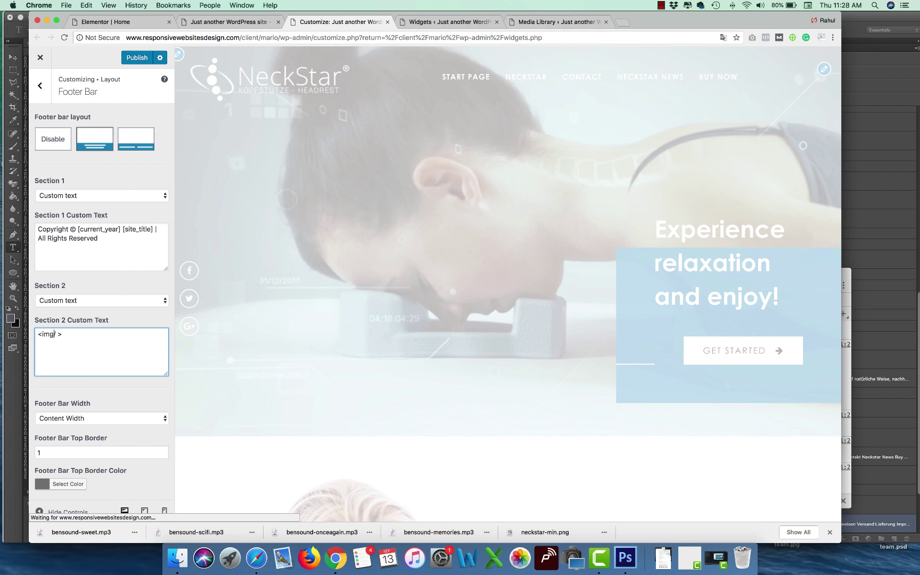
pyautogui.write(' src=""')
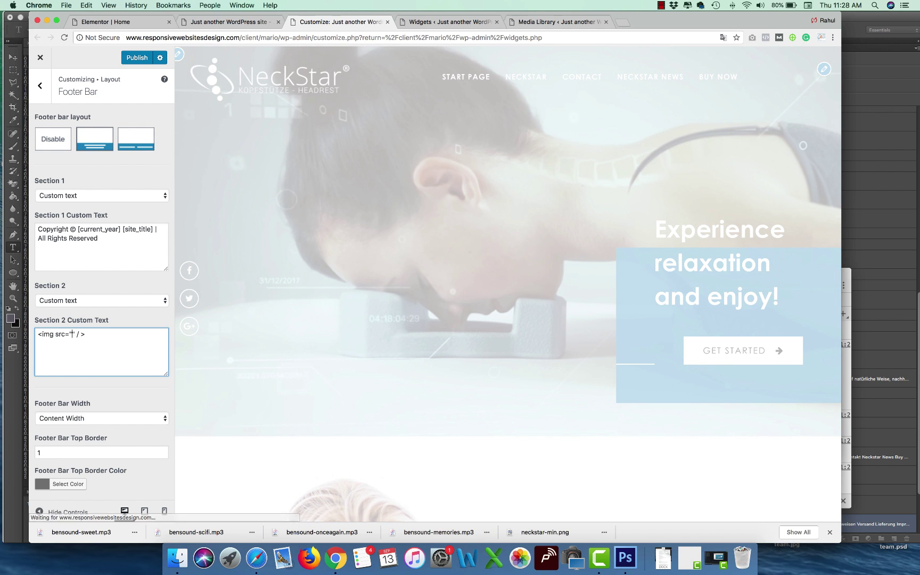
pyautogui.press('Left')
pyautogui.press('Left')
pyautogui.press('cmd+v')
pyautogui.write('alt="')
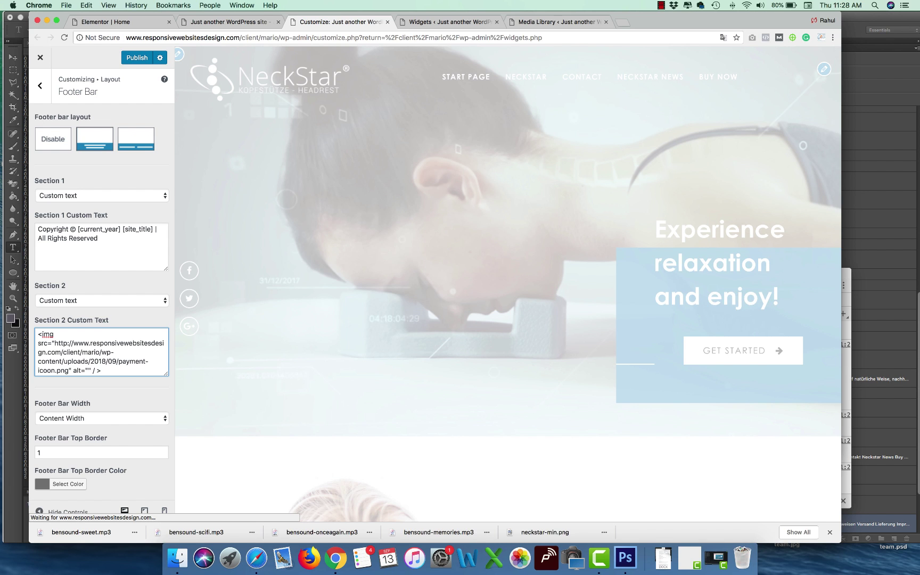
pyautogui.write('Payment')
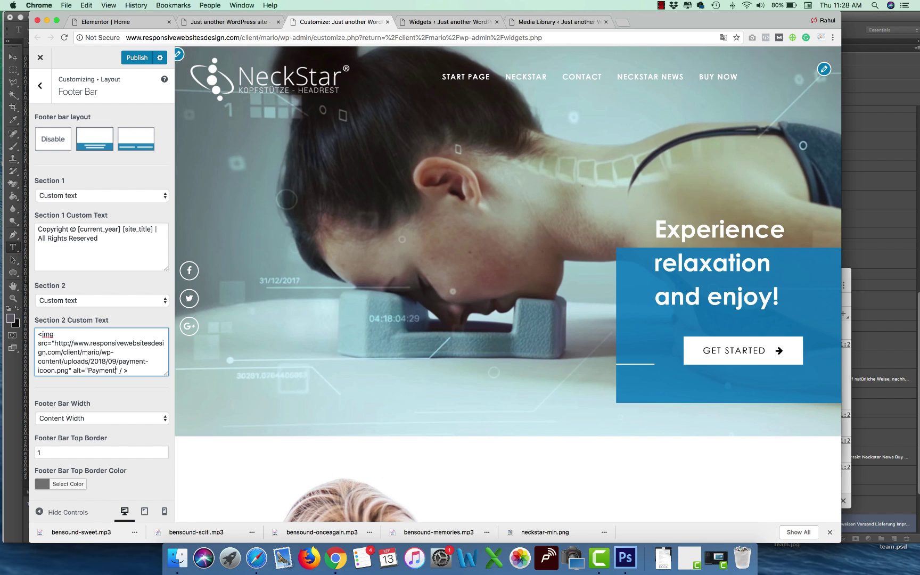
pyautogui.write('s')
pyautogui.press('BackSpace')
pyautogui.write('ons')
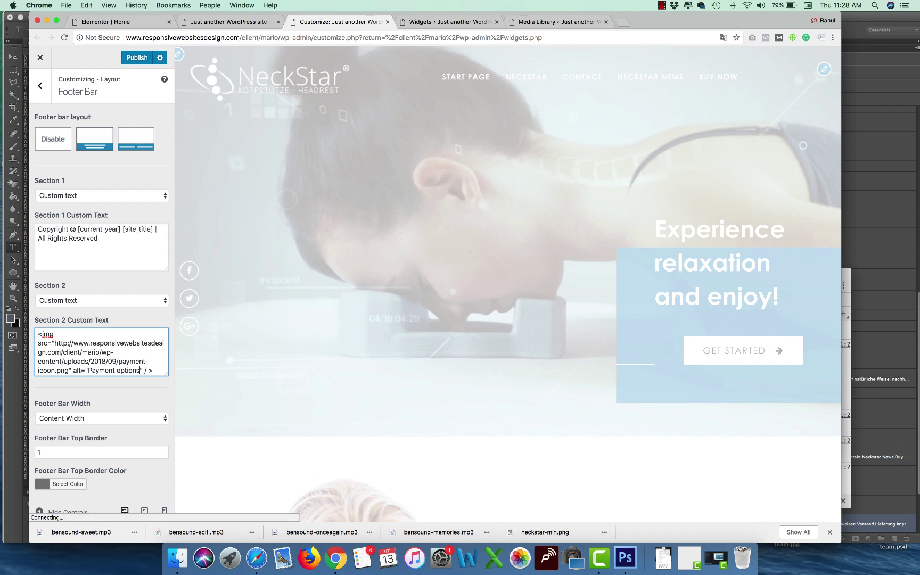
# Publish the footer bar changes and check the reloaded site's footer.
pyautogui.scroll(-1, 93, 463)
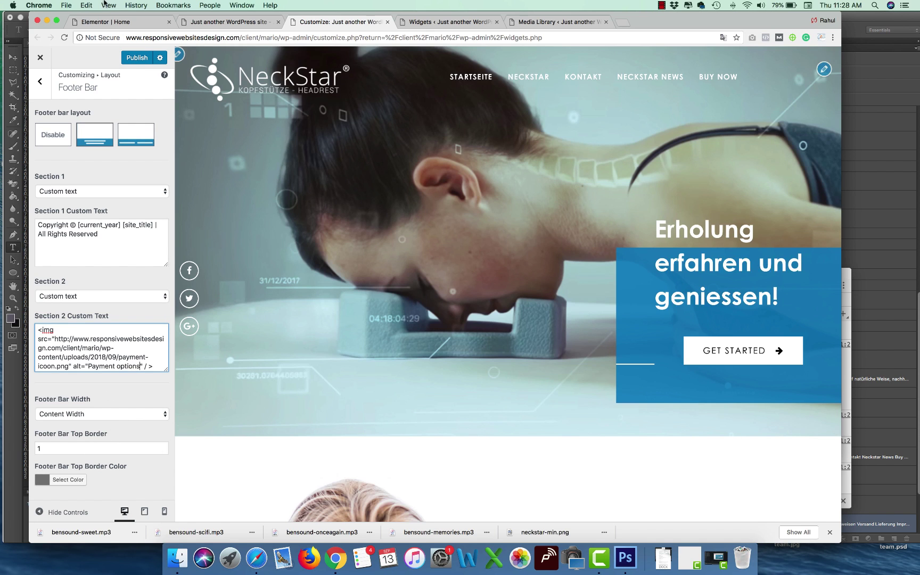
pyautogui.click(137, 57)
pyautogui.click(239, 24)
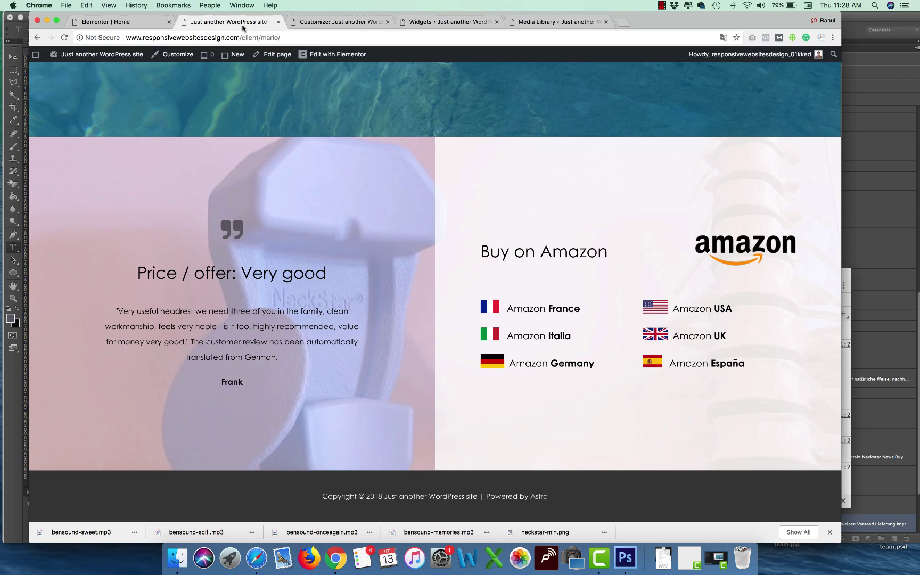
pyautogui.click(257, 36)
pyautogui.click(126, 38)
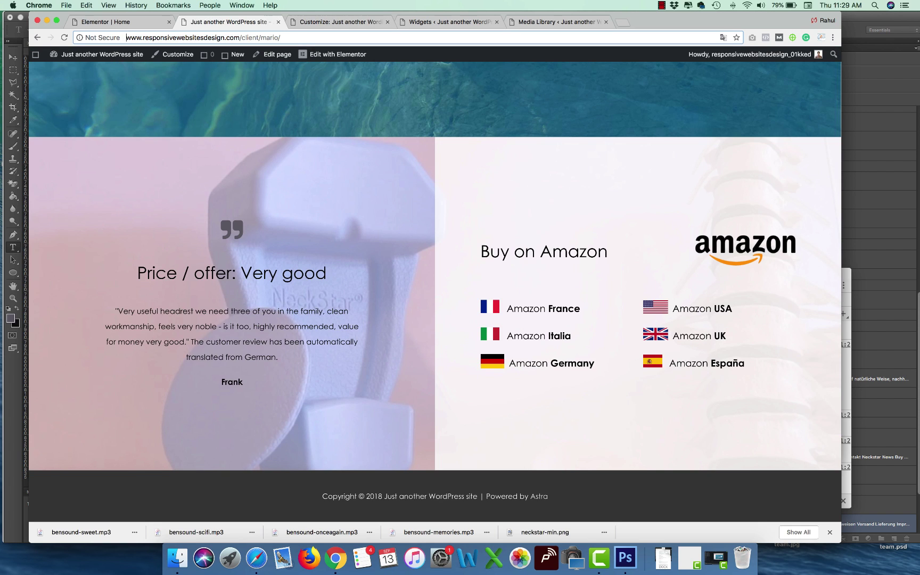
pyautogui.press('Return')
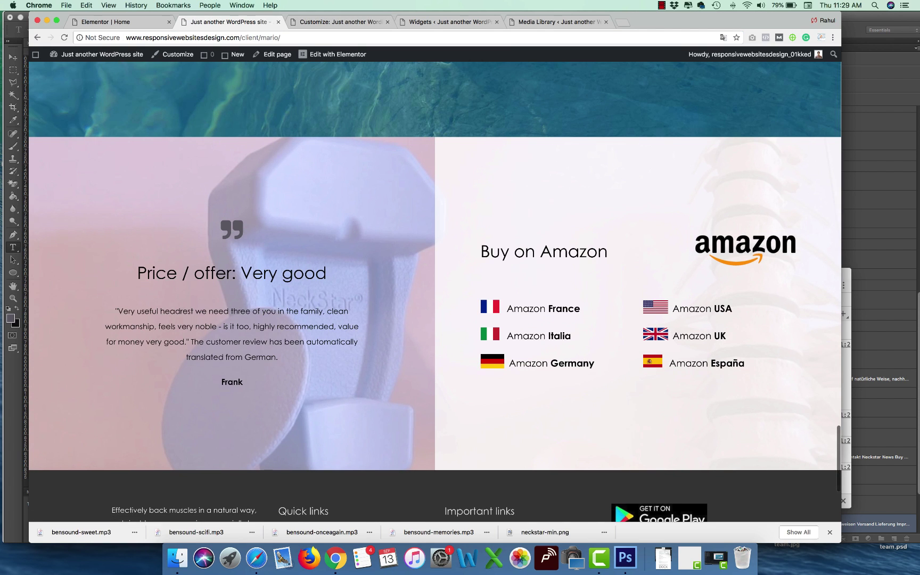
pyautogui.scroll(-4, 435, 291)
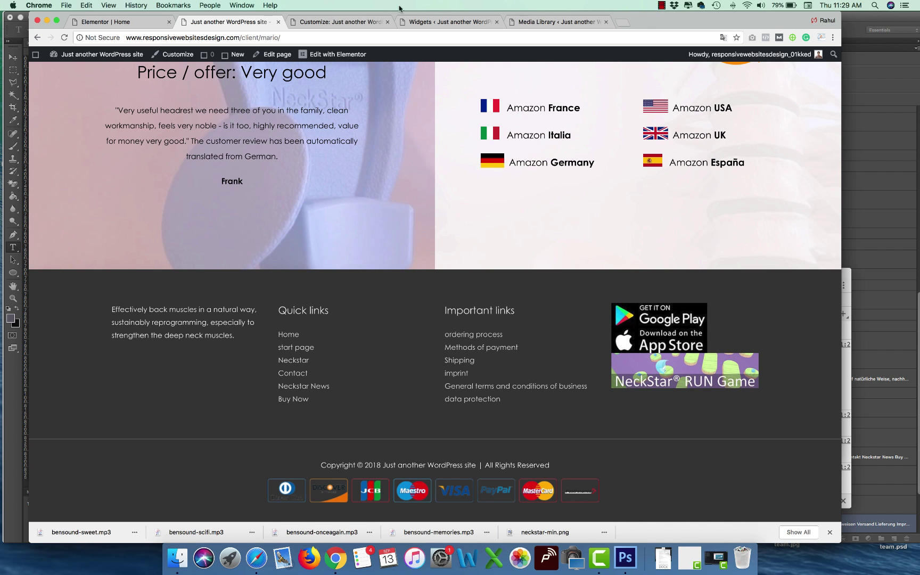
pyautogui.click(352, 22)
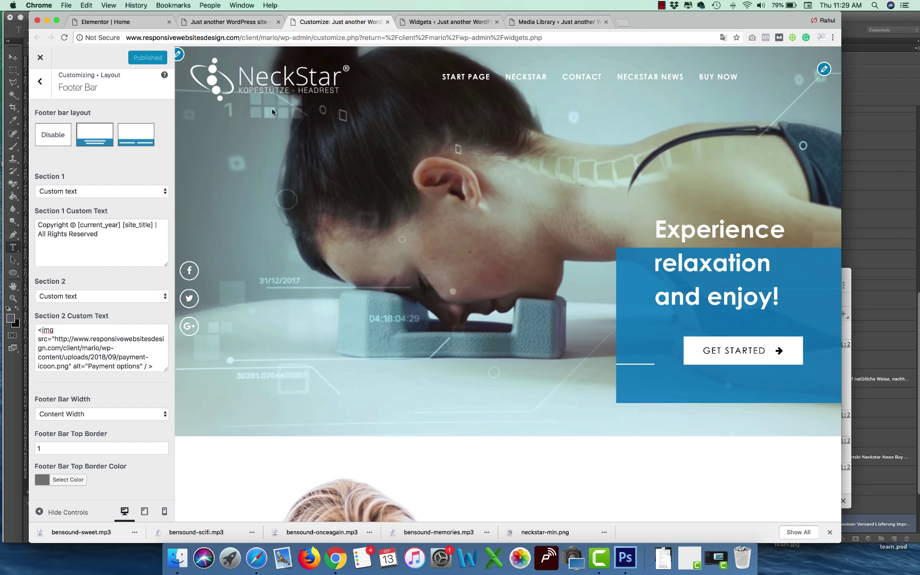
pyautogui.click(68, 299)
pyautogui.click(68, 299)
pyautogui.click(226, 22)
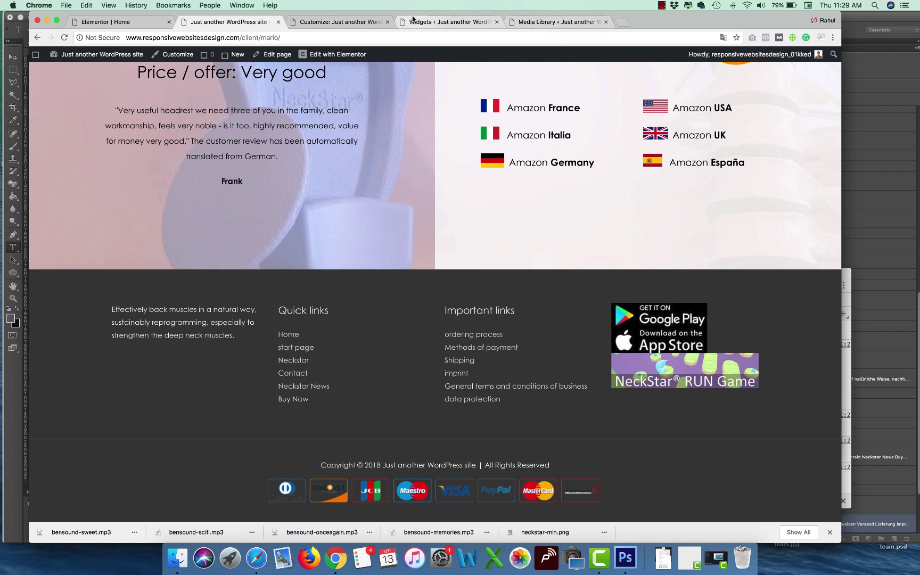
# Add a Custom HTML widget below the Text widget in Footer Widget Area 1.
pyautogui.click(442, 22)
pyautogui.click(655, 141)
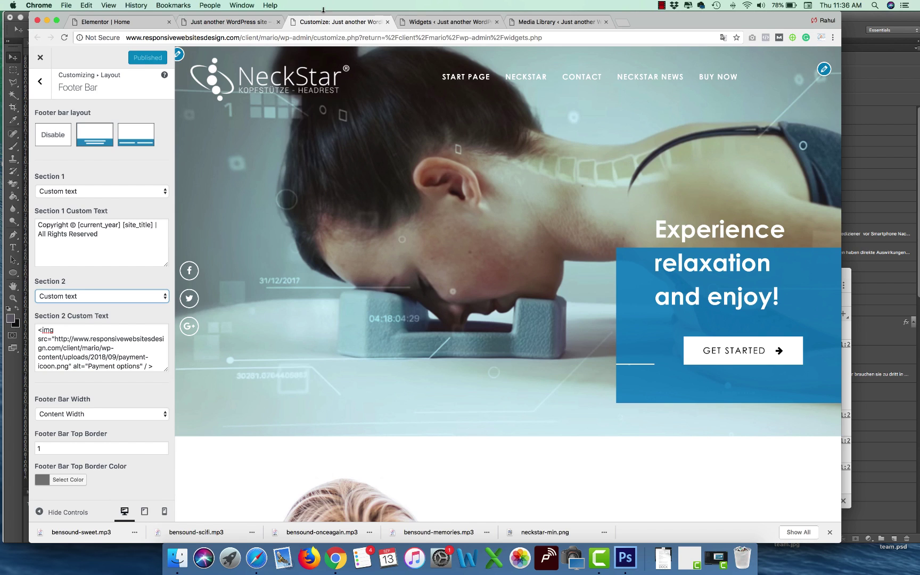
pyautogui.click(442, 21)
pyautogui.moveTo(216, 231); pyautogui.dragTo(717, 187)
# Copy all the linked-image code from Footer Widget Area 4's Custom HTML widget into the new one in Footer Widget Area 1 and save it.
pyautogui.click(697, 462)
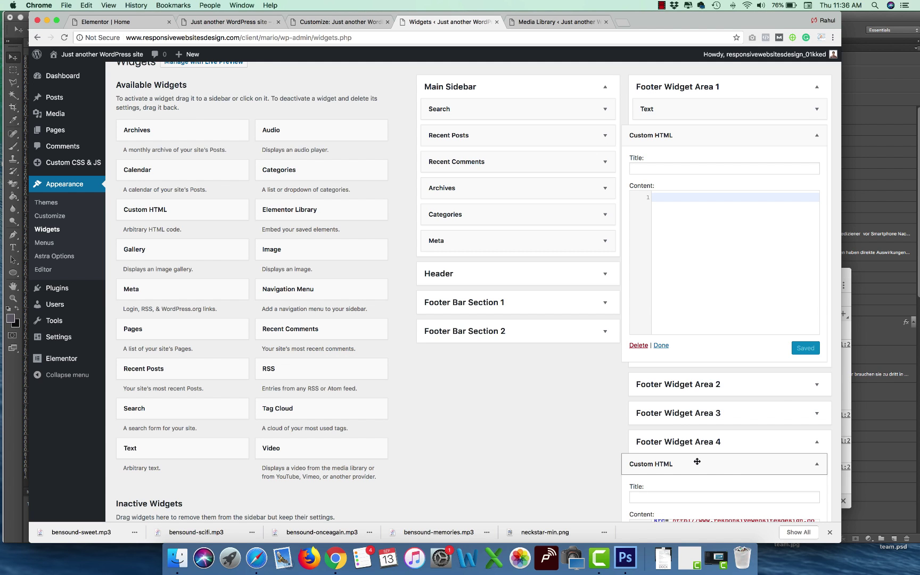
pyautogui.scroll(-3, 732, 455)
pyautogui.click(749, 444)
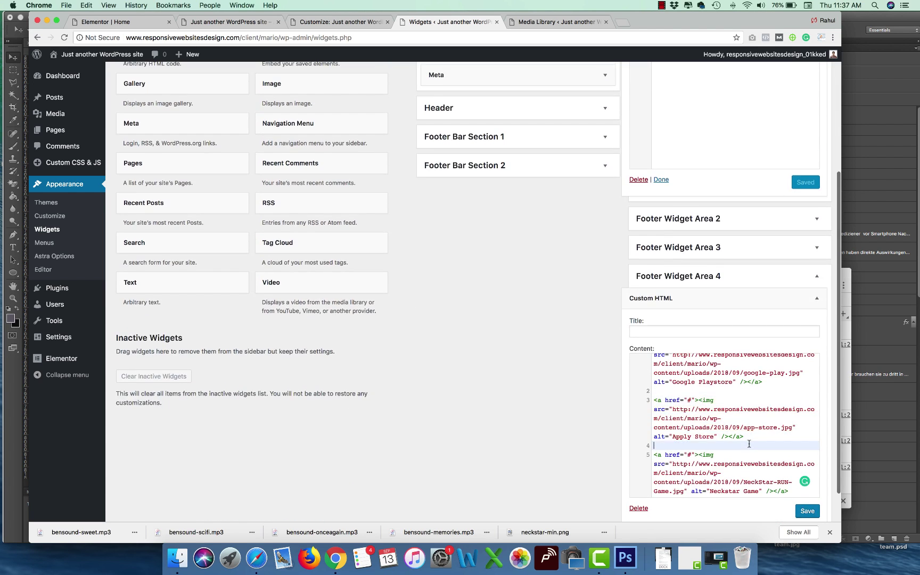
pyautogui.press('super+a')
pyautogui.press('super+c')
pyautogui.scroll(1, 715, 164)
pyautogui.click(715, 164)
pyautogui.press('super+v')
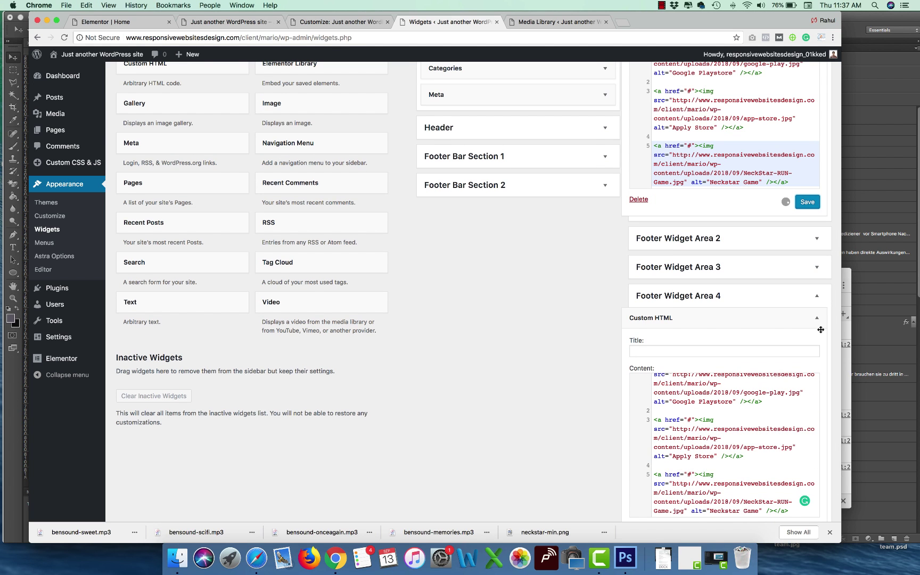
pyautogui.click(817, 318)
# Upload the Twitter, YouTube, Instagram, Google and Facebook icon PNGs from the elements folder to the media library.
pyautogui.click(557, 22)
pyautogui.click(823, 75)
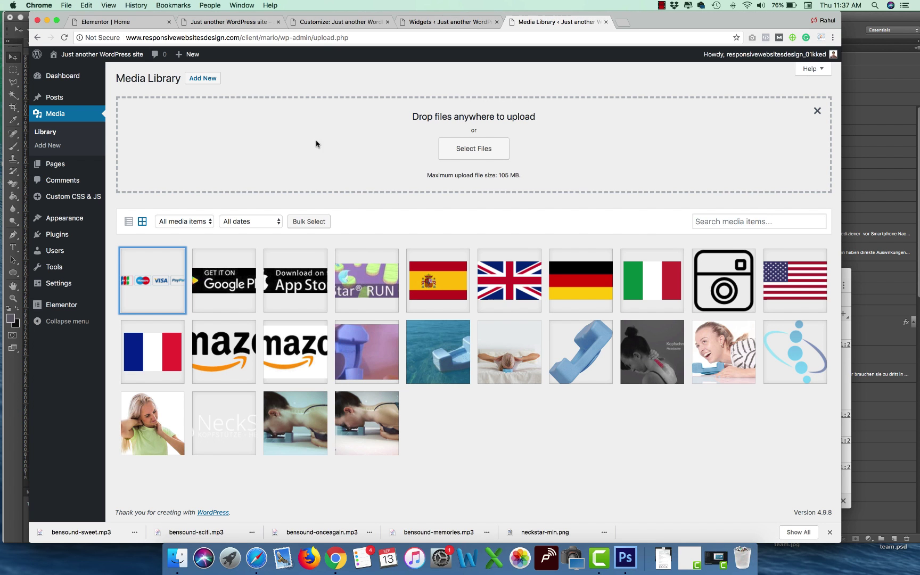
pyautogui.click(177, 558)
pyautogui.click(531, 281)
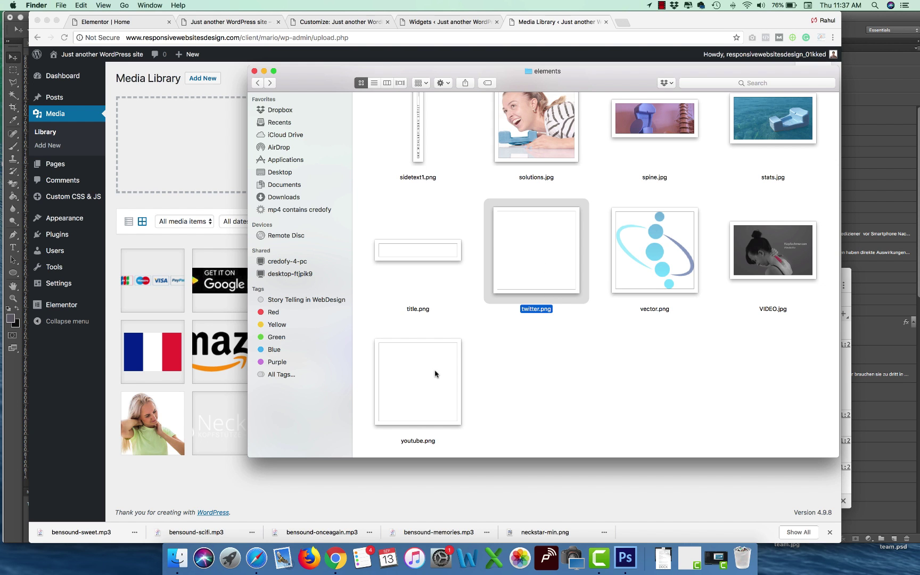
pyautogui.click(422, 388)
pyautogui.keyDown('super'); pyautogui.click(525, 284); pyautogui.keyUp('super')
pyautogui.moveTo(516, 261); pyautogui.dragTo(213, 160)
pyautogui.scroll(5, 390, 262)
pyautogui.moveTo(389, 262); pyautogui.dragTo(186, 147)
pyautogui.scroll(2, 528, 279)
pyautogui.moveTo(522, 220); pyautogui.dragTo(247, 170)
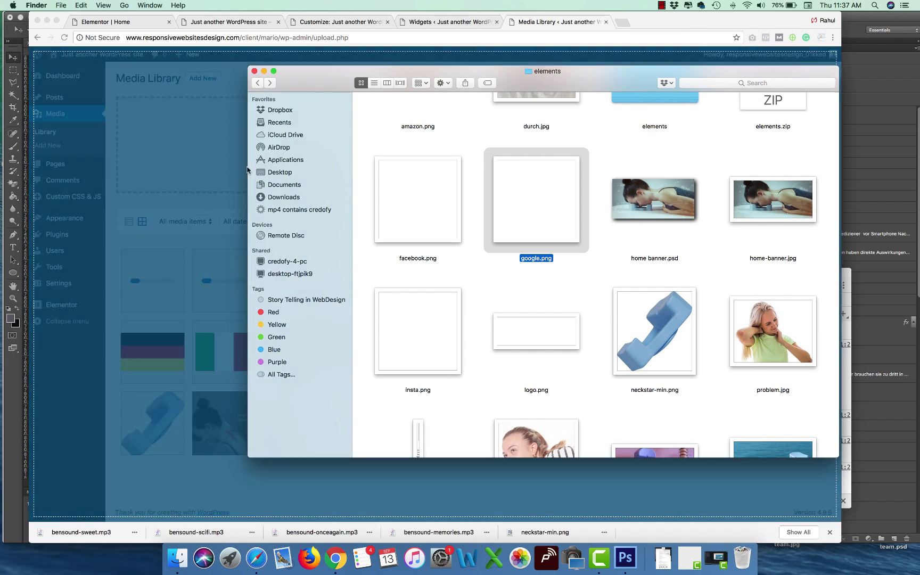
pyautogui.moveTo(431, 210); pyautogui.dragTo(226, 164)
pyautogui.click(226, 163)
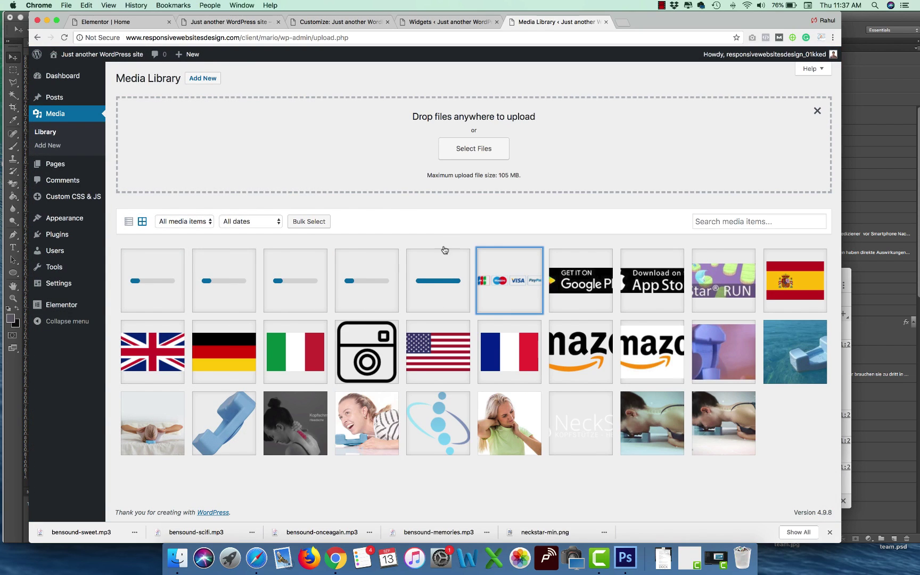
pyautogui.scroll(-2, 477, 342)
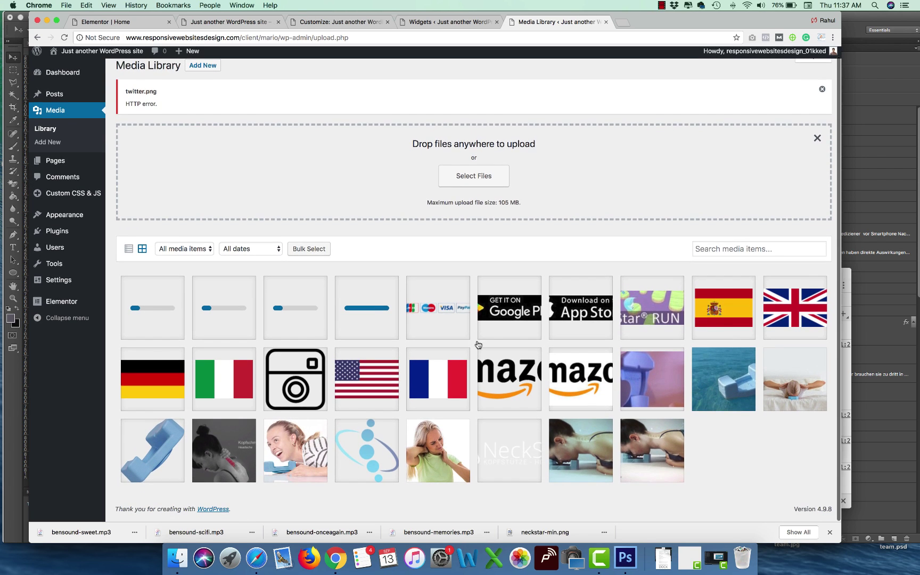
# Clear the image source URLs of all three linked images in the Custom HTML widget of Footer Widget Area 1.
pyautogui.click(430, 24)
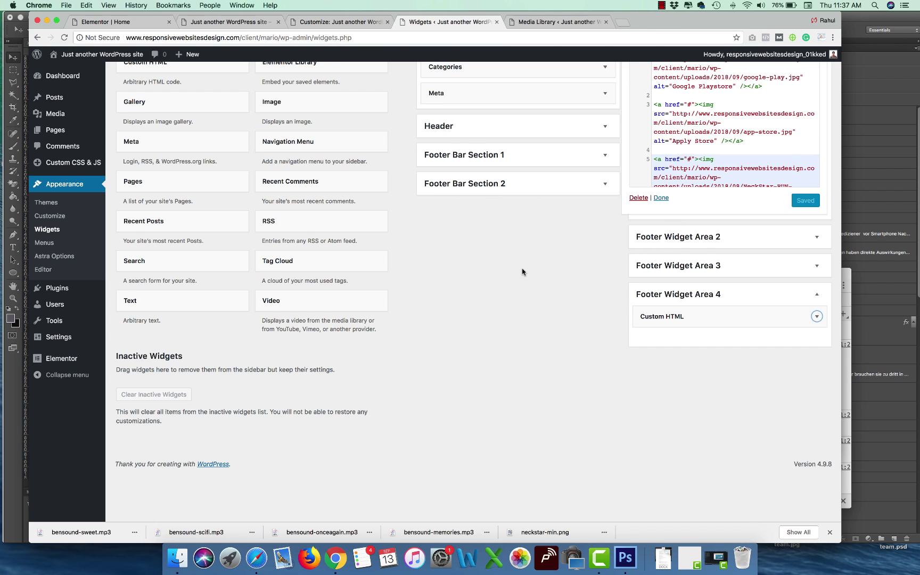
pyautogui.scroll(5, 522, 271)
pyautogui.moveTo(733, 251); pyautogui.dragTo(702, 244)
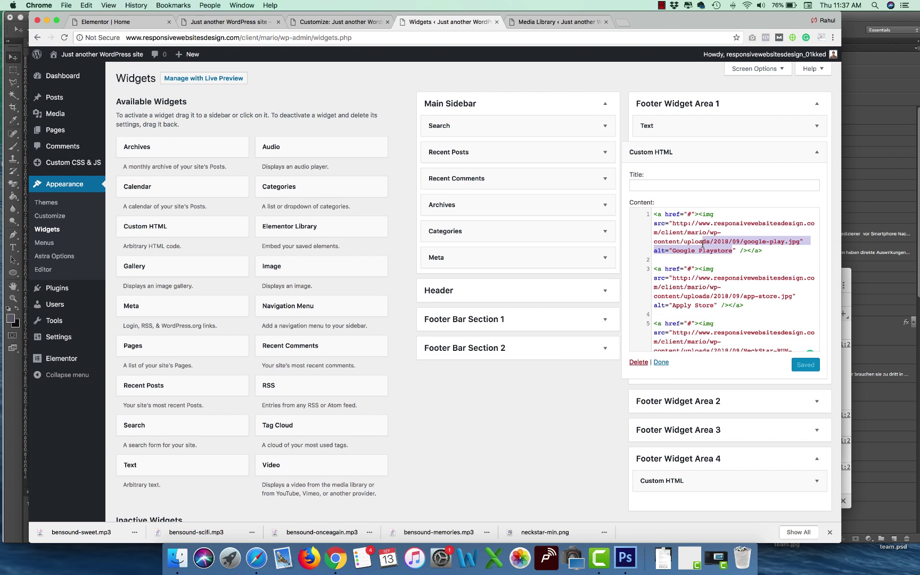
pyautogui.moveTo(799, 242); pyautogui.dragTo(676, 226)
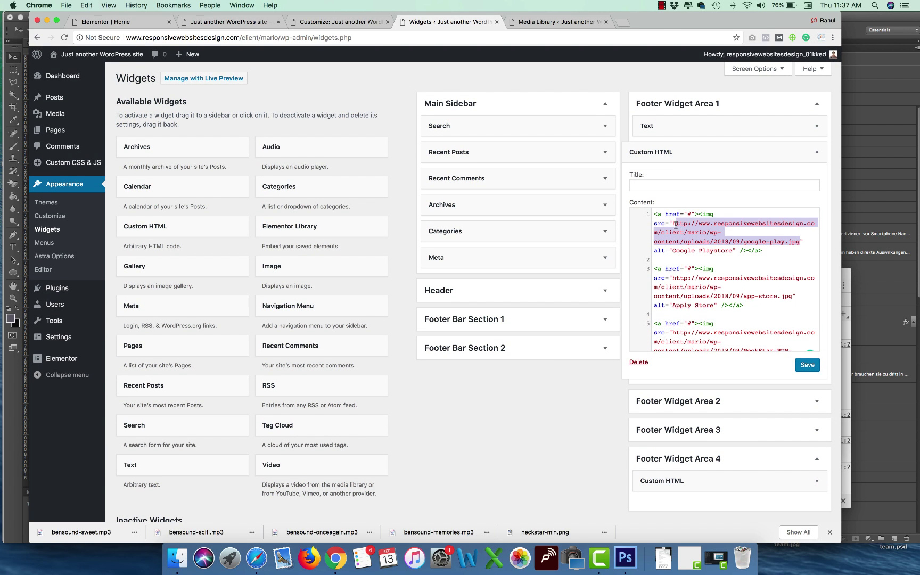
pyautogui.press('BackSpace')
pyautogui.click(793, 270)
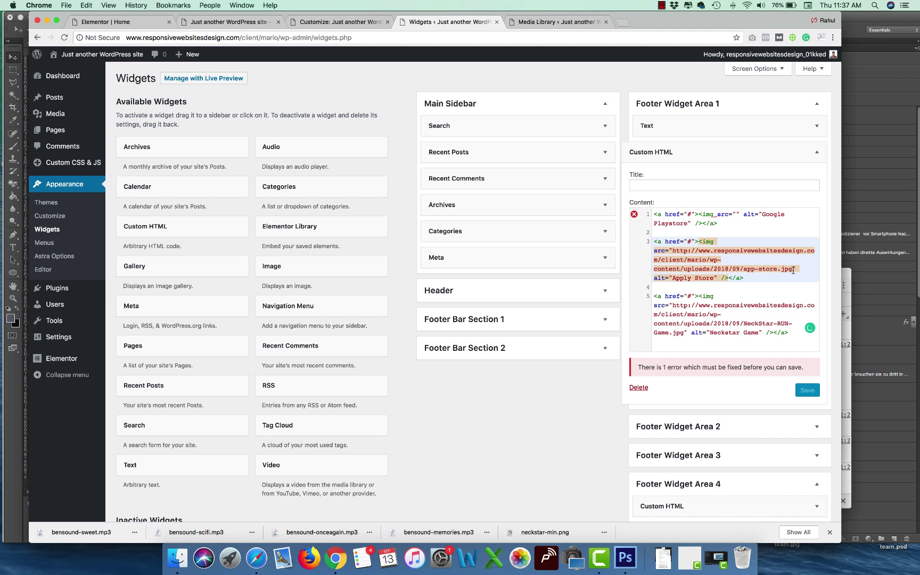
pyautogui.press('BackSpace')
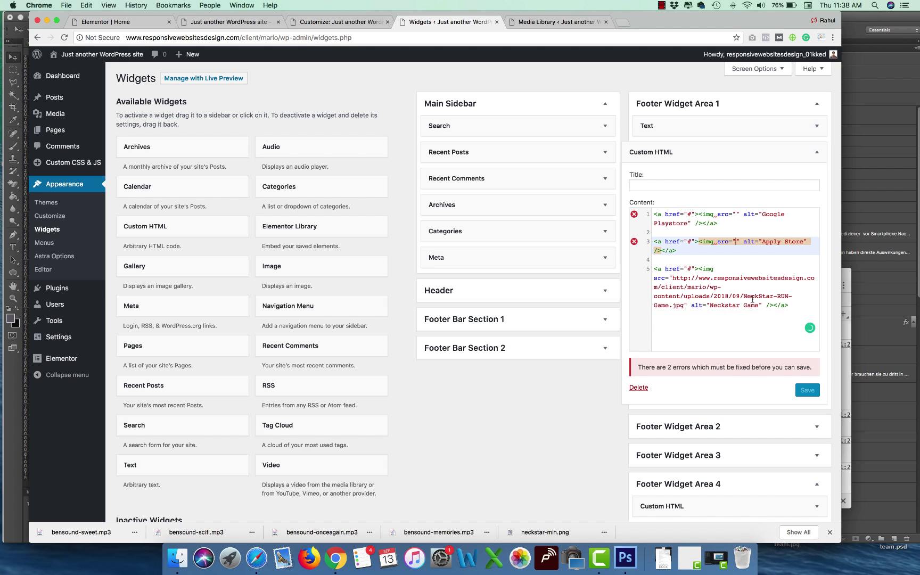
pyautogui.click(702, 270)
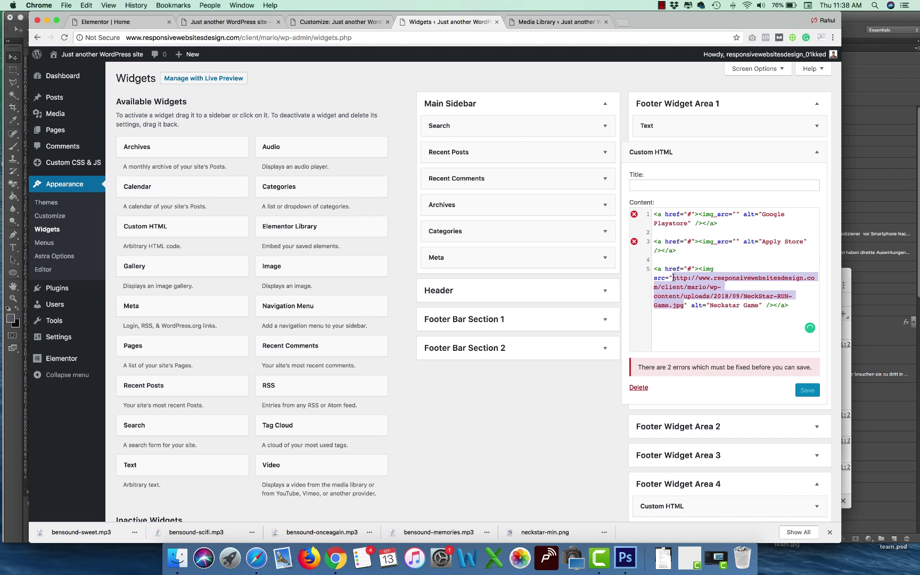
pyautogui.press('BackSpace')
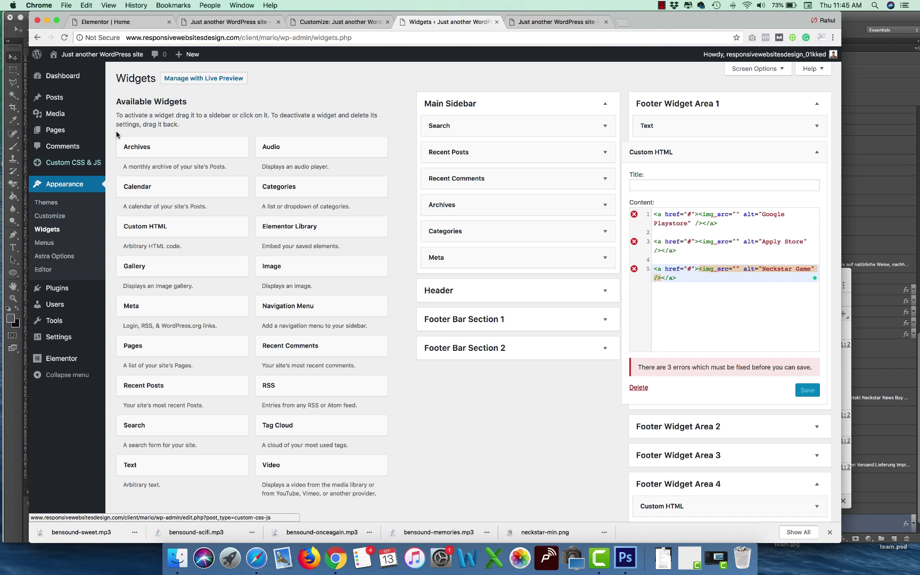
# Upload facebook.png, google.png, insta.png, twitter.png and youtube.png from the elements folder to the media library, opened in a new tab.
pyautogui.rightClick(60, 113)
pyautogui.click(86, 118)
pyautogui.click(564, 24)
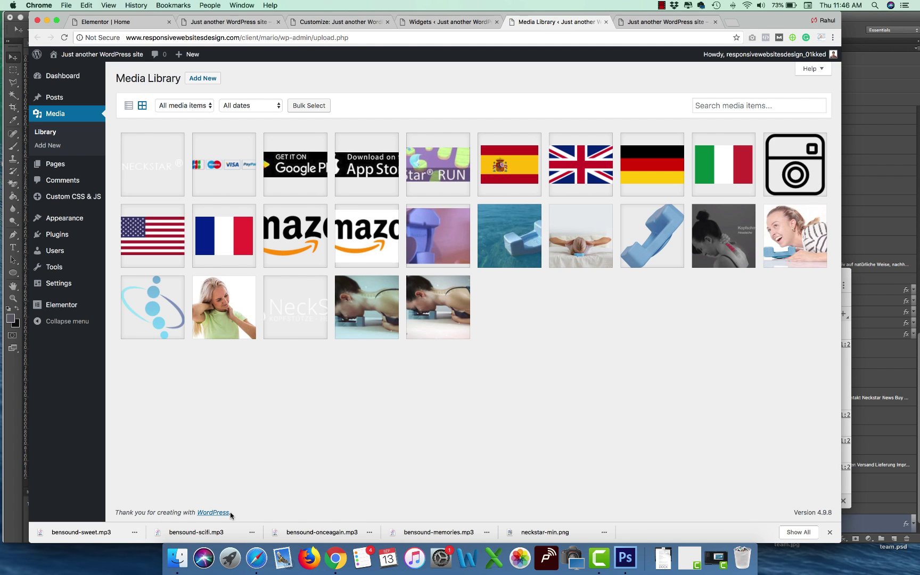
pyautogui.click(178, 557)
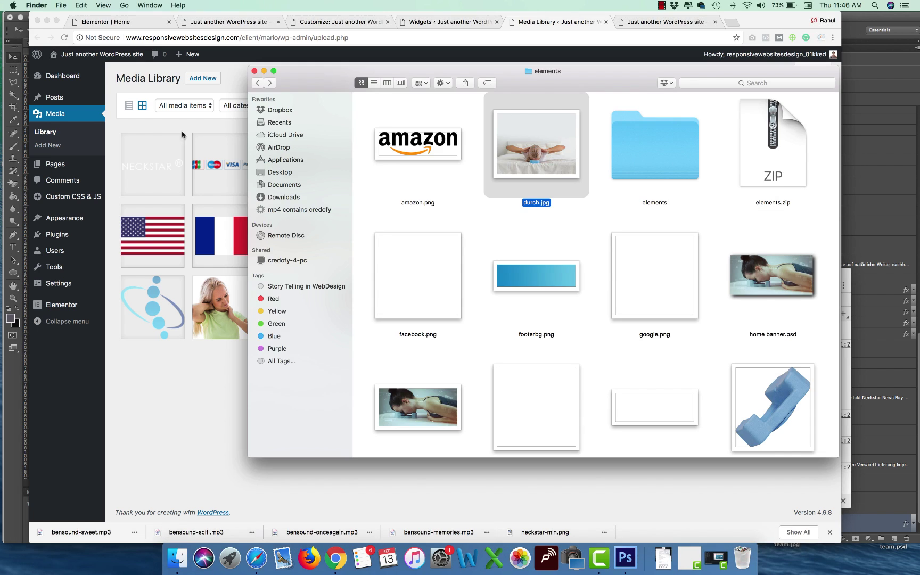
pyautogui.click(202, 83)
pyautogui.click(198, 83)
pyautogui.press('super+Tab')
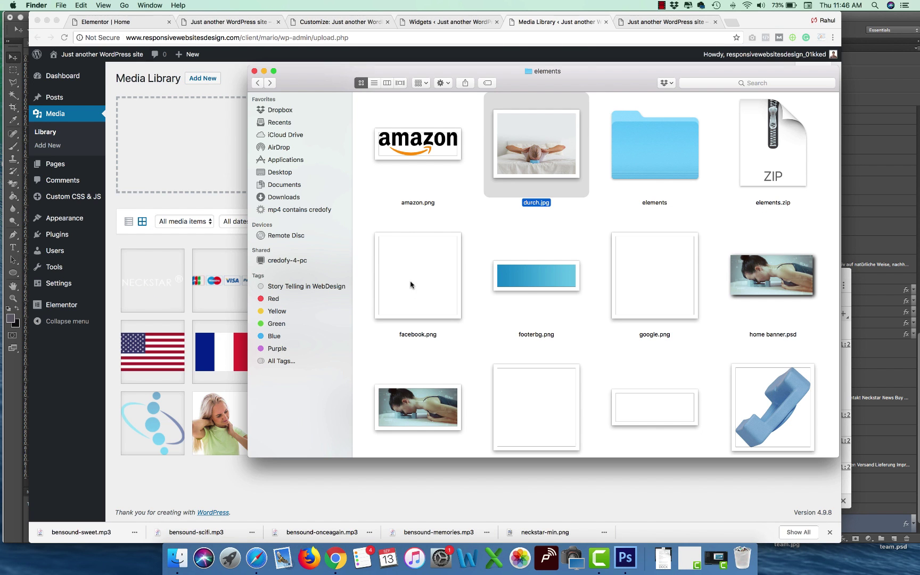
pyautogui.moveTo(410, 282); pyautogui.dragTo(219, 164)
pyautogui.moveTo(655, 294); pyautogui.dragTo(189, 167)
pyautogui.moveTo(534, 402); pyautogui.dragTo(215, 213)
pyautogui.scroll(-8, 484, 325)
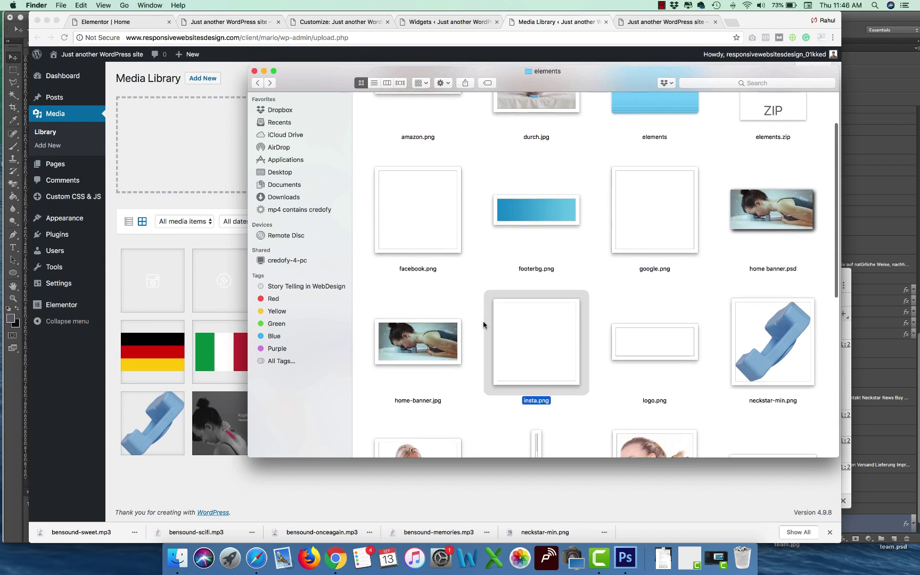
pyautogui.moveTo(631, 258); pyautogui.dragTo(189, 161)
pyautogui.moveTo(536, 389); pyautogui.dragTo(216, 209)
pyautogui.click(240, 129)
# Use the media library URL of facebook.png as the first image's source in the Custom HTML widget and set its alt text to Facebook.
pyautogui.click(453, 22)
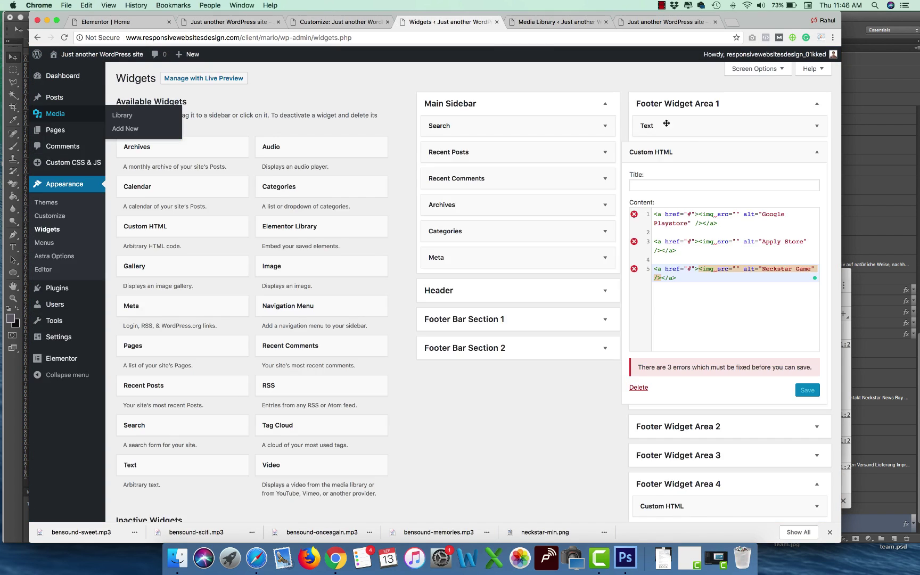
pyautogui.click(556, 22)
pyautogui.click(448, 281)
pyautogui.click(760, 161)
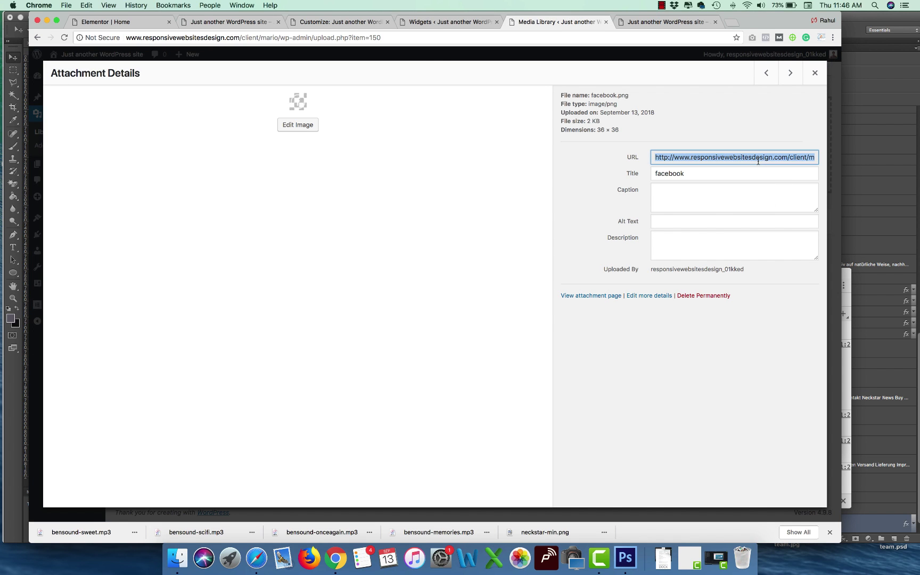
pyautogui.click(448, 22)
pyautogui.click(736, 215)
pyautogui.press('super+v')
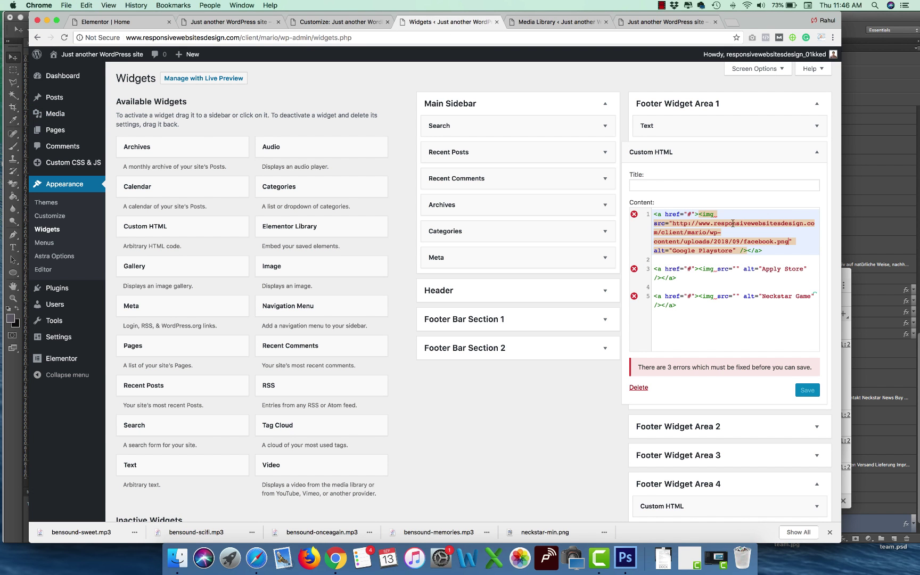
pyautogui.moveTo(733, 250); pyautogui.dragTo(687, 250)
pyautogui.write('Facebook')
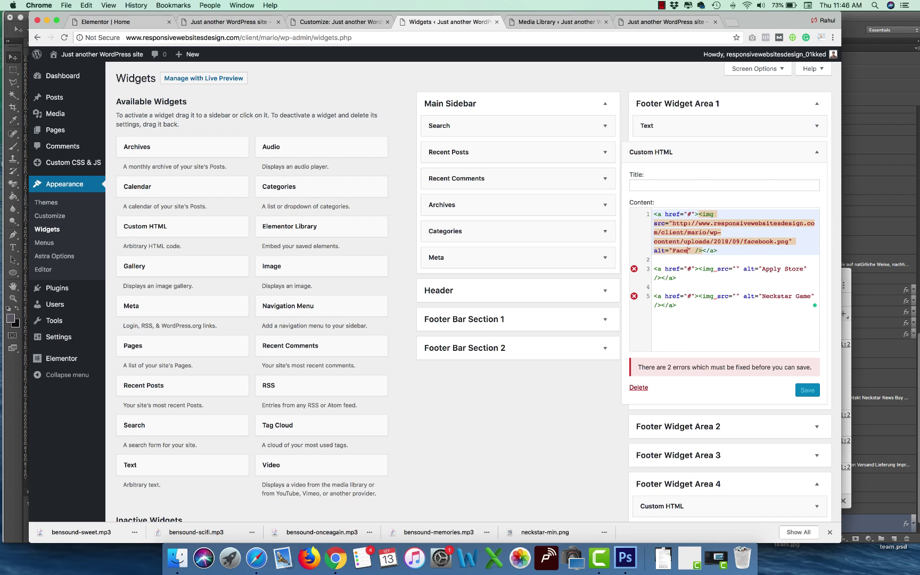
# Set the second image's alt text to Twitter and use the media library URL of twitter.png as its source.
pyautogui.moveTo(804, 269); pyautogui.dragTo(764, 269)
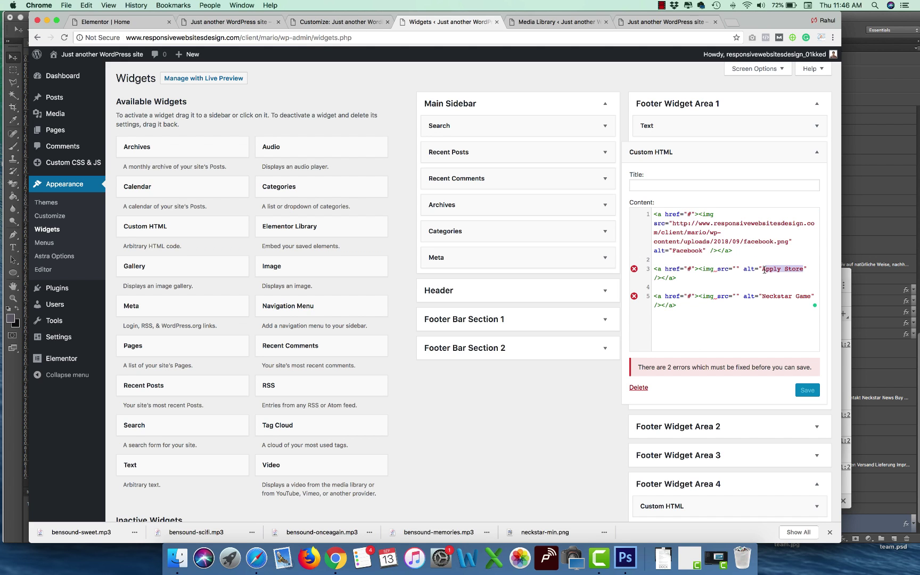
pyautogui.write('Twitter')
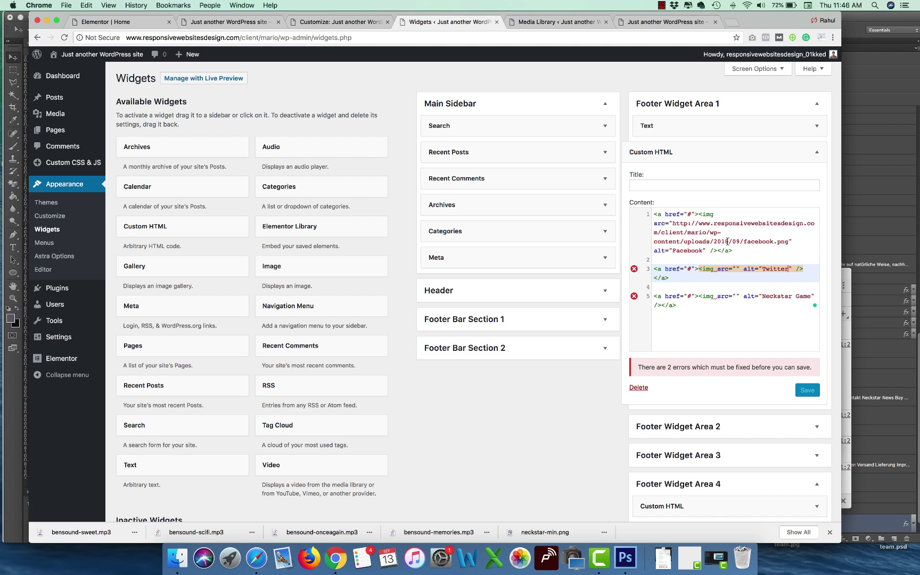
pyautogui.click(554, 22)
pyautogui.click(766, 73)
pyautogui.click(766, 73)
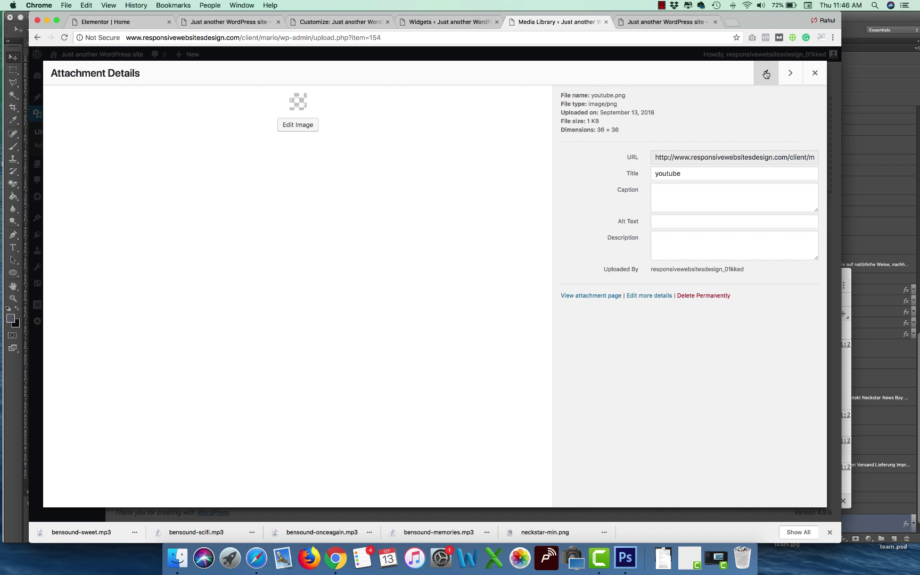
pyautogui.click(766, 73)
pyautogui.click(745, 158)
pyautogui.press('super+c')
pyautogui.click(496, 22)
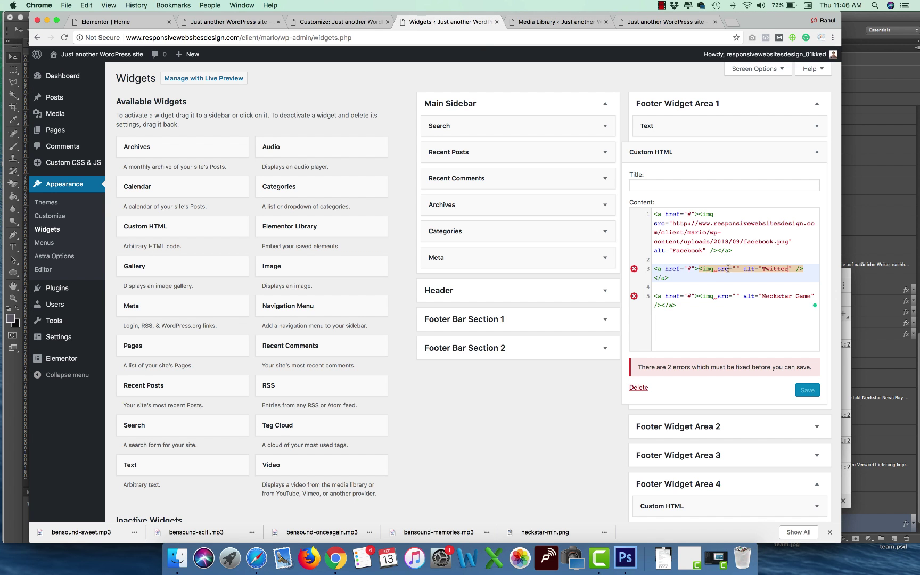
pyautogui.press('super+v')
# Add target="_blank" to all three image links in the Custom HTML widget.
pyautogui.click(697, 214)
pyautogui.write('target=')
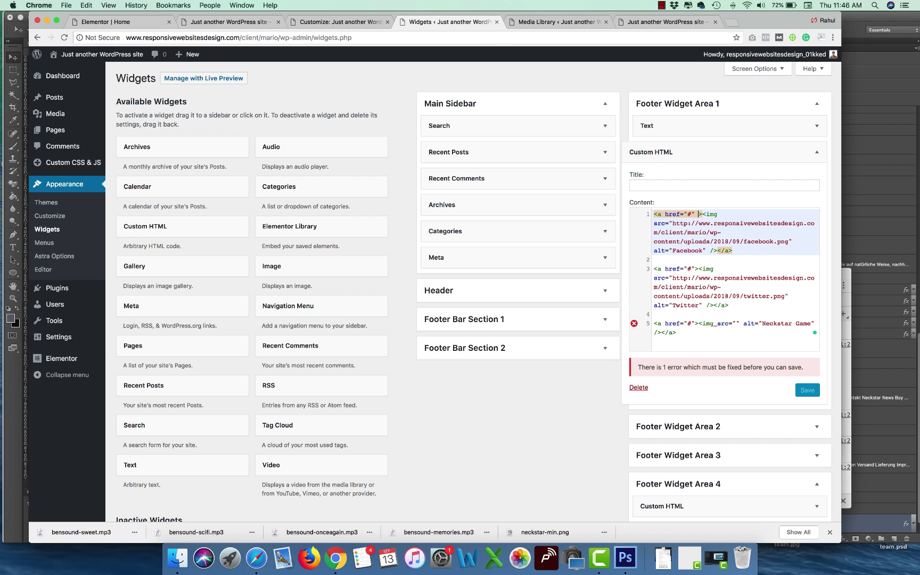
pyautogui.write('"_blank')
pyautogui.hotkey('shift', 'Left')
pyautogui.hotkey('shift', 'Left')
pyautogui.hotkey('shift', 'Left')
pyautogui.hotkey('shift', 'Left')
pyautogui.hotkey('shift', 'Left')
pyautogui.hotkey('shift', 'Left')
pyautogui.hotkey('shift', 'Left')
pyautogui.hotkey('shift', 'Left')
pyautogui.hotkey('shift', 'Left')
pyautogui.hotkey('shift', 'Left')
pyautogui.hotkey('shift', 'Left')
pyautogui.hotkey('shift', 'Left')
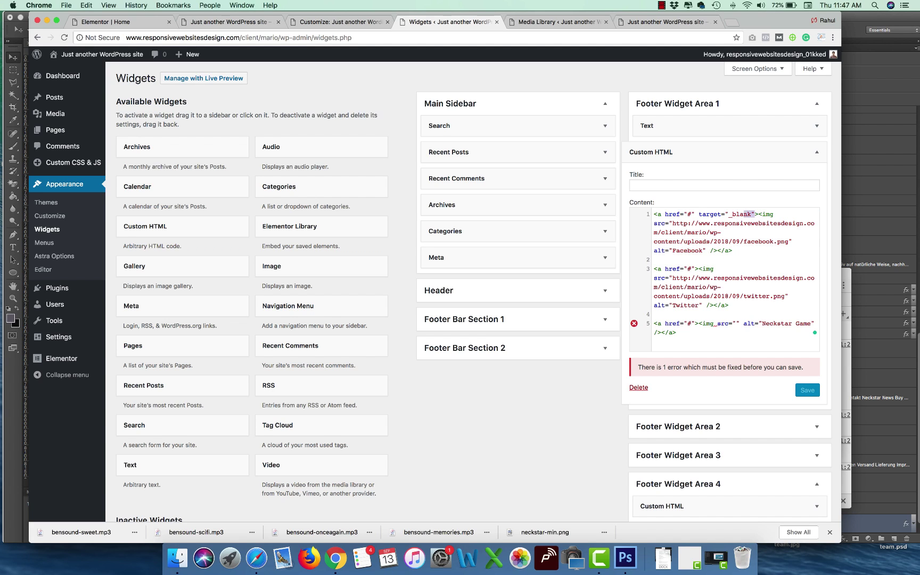
pyautogui.hotkey('ctrl', 'c')
pyautogui.click(695, 269)
pyautogui.hotkey('ctrl', 'v')
pyautogui.click(696, 323)
pyautogui.hotkey('ctrl', 'v')
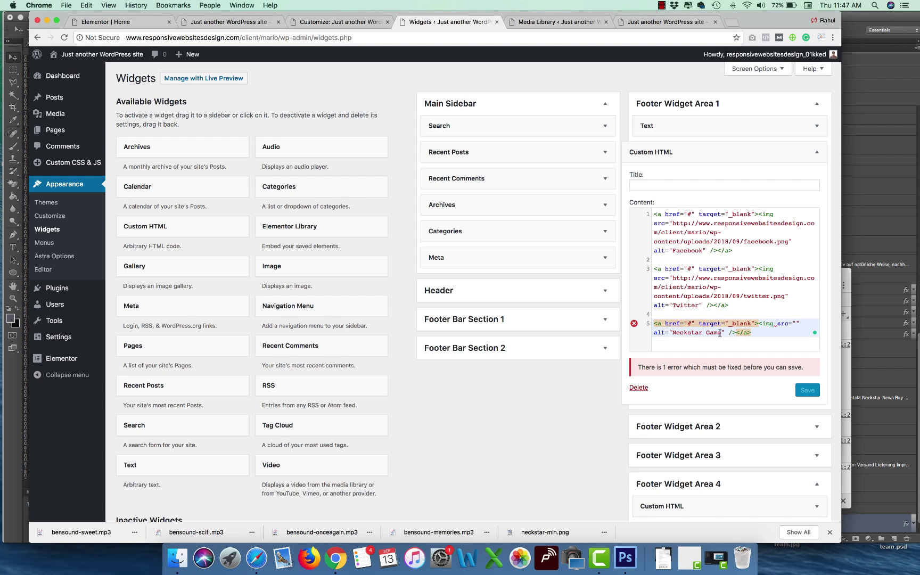
# Change the third image's alt text to Instagram.
pyautogui.moveTo(721, 332); pyautogui.dragTo(672, 333)
pyautogui.write('Instag')
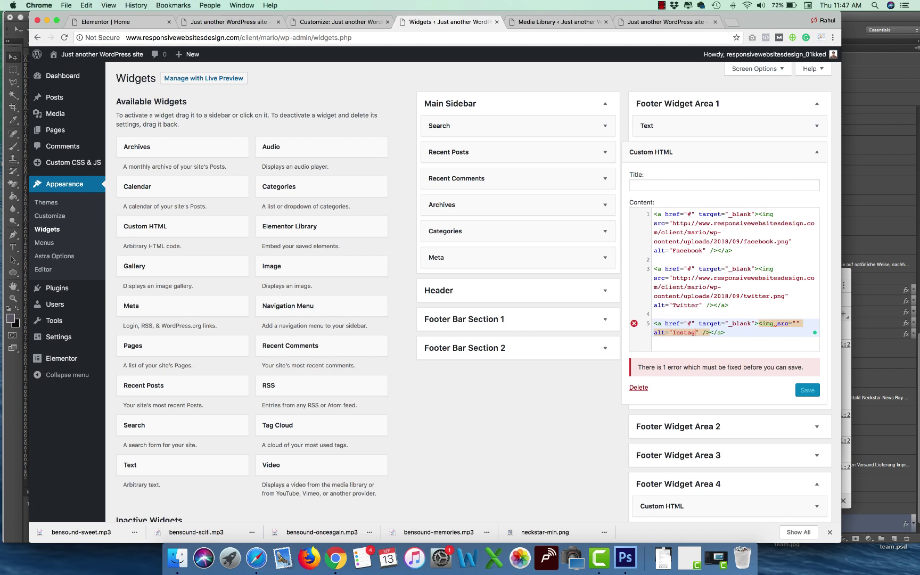
pyautogui.write('ram')
# Add two copies of the Instagram link line below it and set their alt texts to YouTube and Google.
pyautogui.click(750, 335)
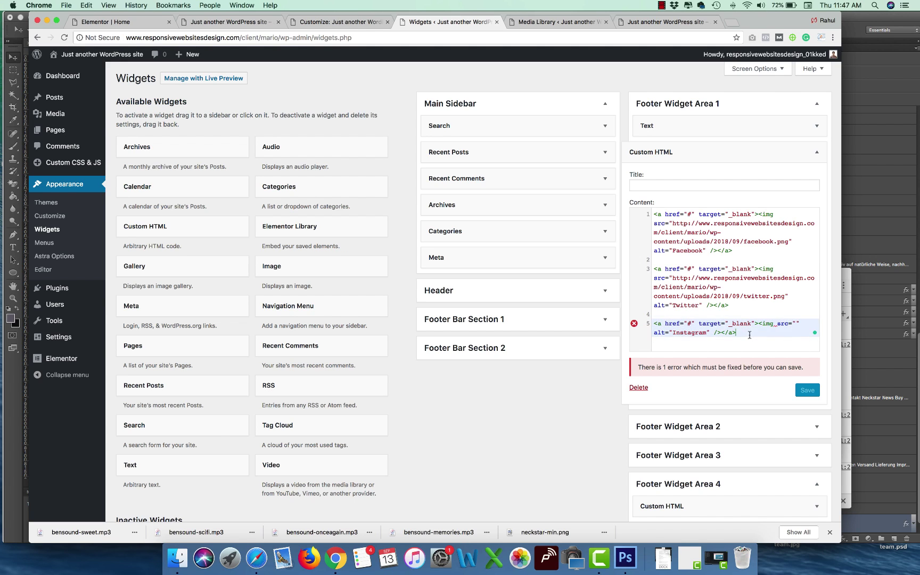
pyautogui.press('Return')
pyautogui.press('Return')
pyautogui.press('super+v')
pyautogui.press('Return')
pyautogui.press('Return')
pyautogui.press('super+v')
pyautogui.doubleClick(689, 319)
pyautogui.write('You')
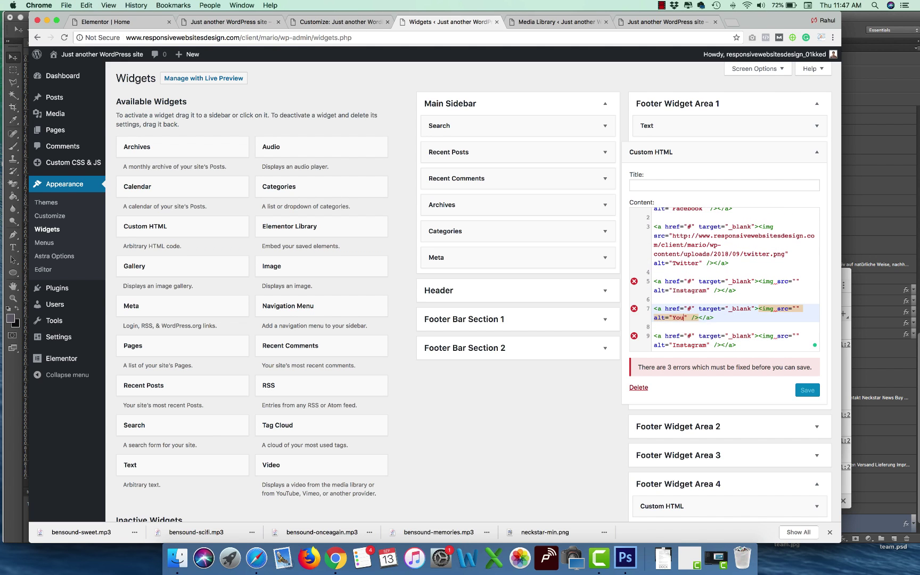
pyautogui.write('Tube')
pyautogui.doubleClick(687, 345)
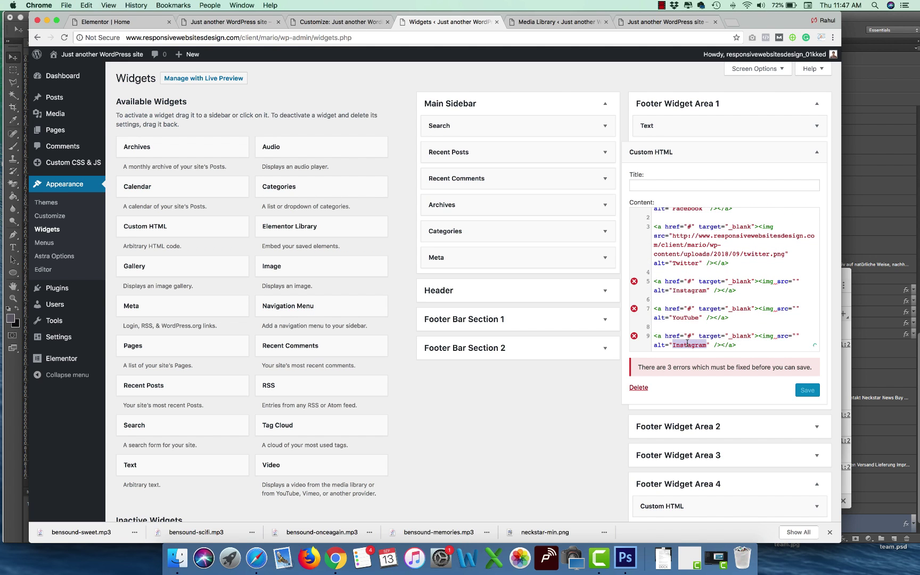
pyautogui.write('Google')
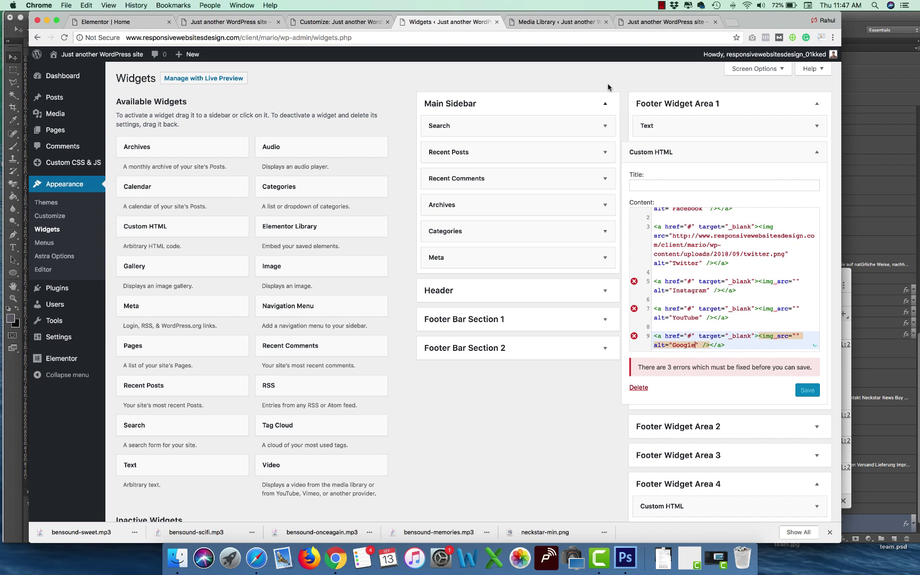
# Copy the URL of insta.png from the media library into the Instagram image's empty source.
pyautogui.click(539, 21)
pyautogui.click(814, 73)
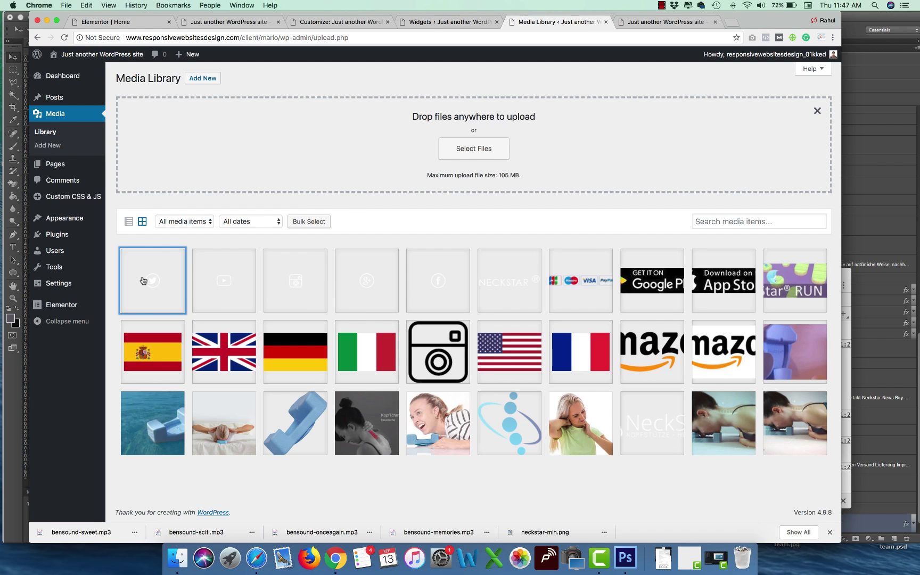
pyautogui.click(341, 294)
pyautogui.click(450, 21)
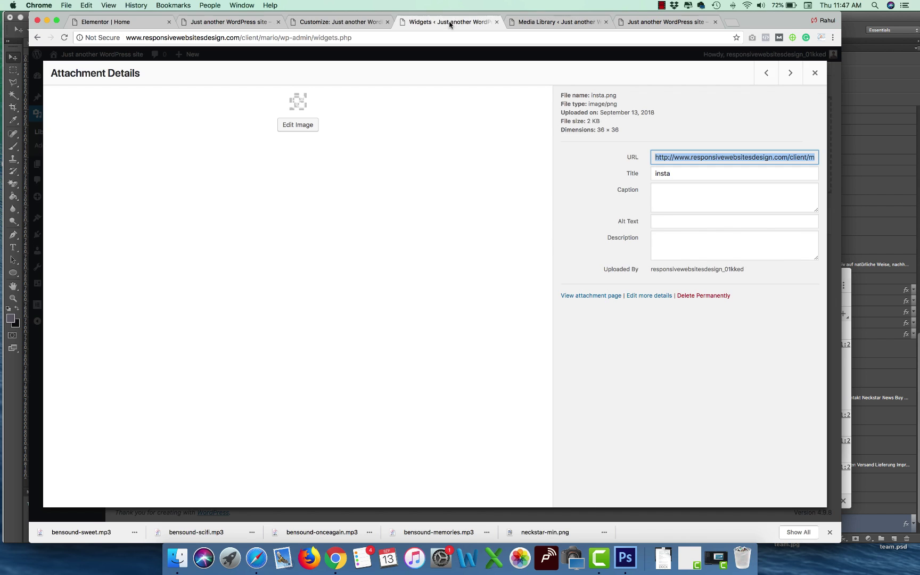
pyautogui.press('super+v')
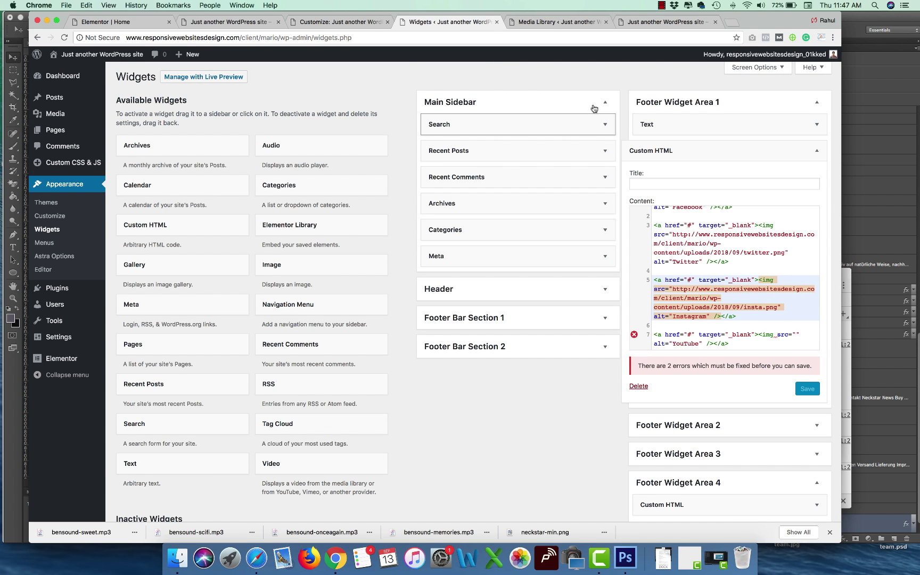
# Copy the URL of youtube.png from the media library into the YouTube image's empty source.
pyautogui.click(554, 22)
pyautogui.click(815, 72)
pyautogui.click(240, 263)
pyautogui.click(744, 157)
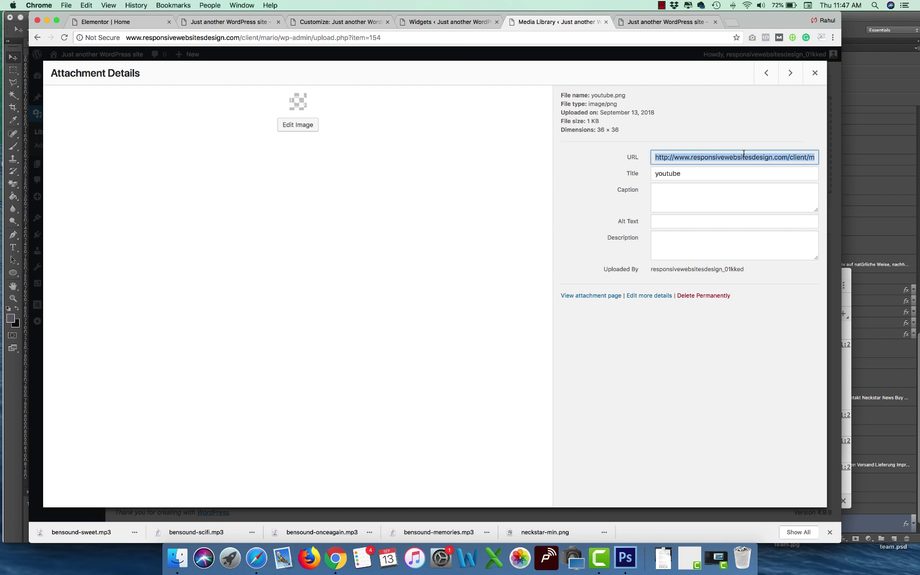
pyautogui.click(450, 22)
pyautogui.scroll(-1, 738, 335)
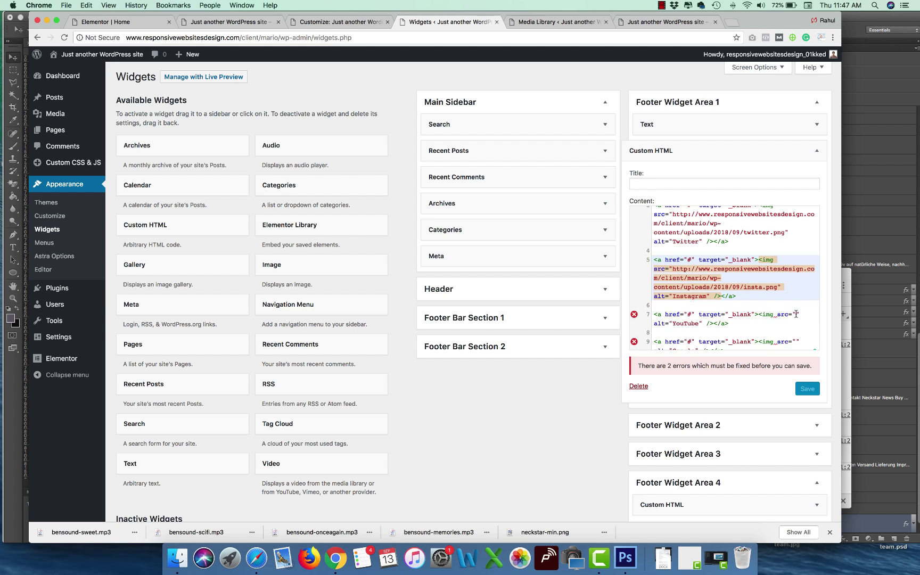
pyautogui.press('super+v')
# Copy the URL of google.png from the media library into the Google image's empty source.
pyautogui.click(554, 22)
pyautogui.press('Escape')
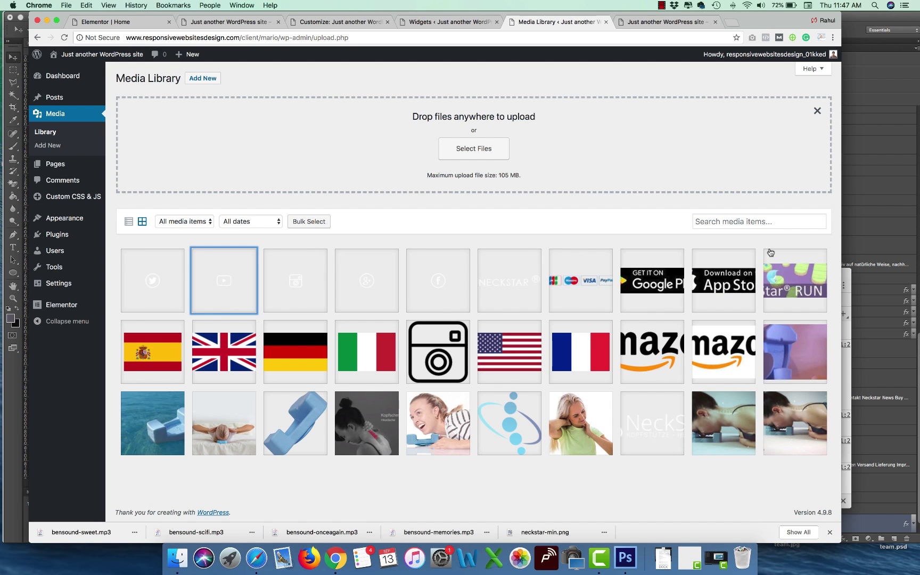
pyautogui.click(383, 276)
pyautogui.click(703, 163)
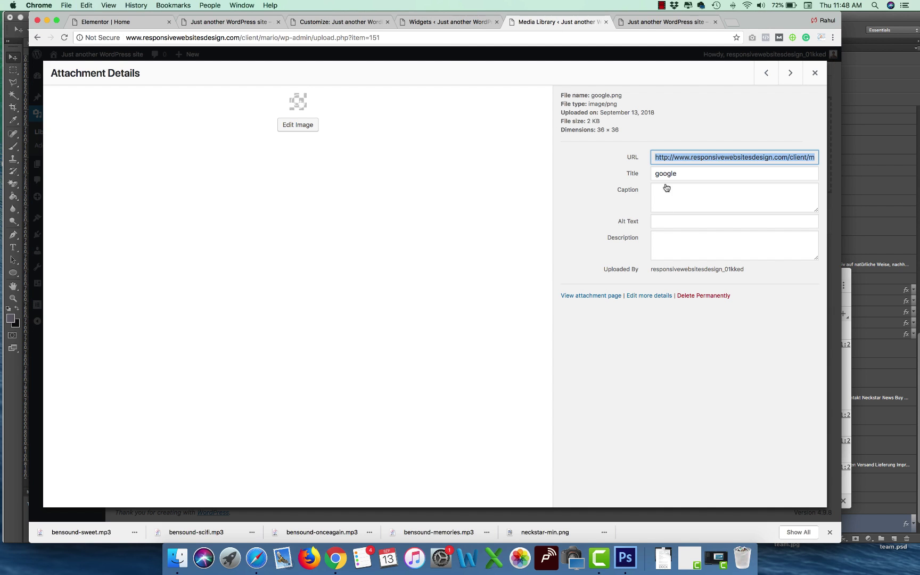
pyautogui.click(450, 22)
pyautogui.scroll(-1, 735, 298)
pyautogui.click(797, 334)
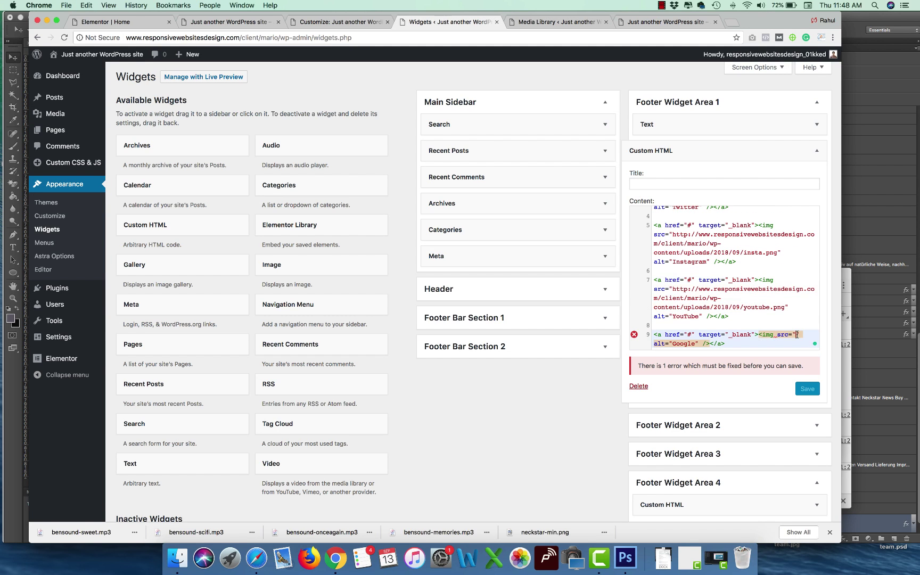
pyautogui.press('super+v')
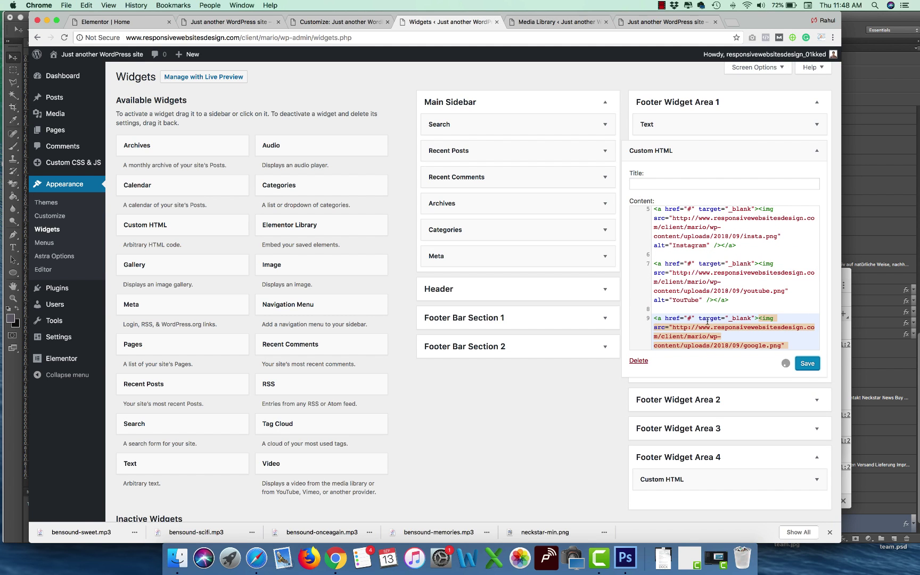
# Move the Google link between the Instagram and YouTube links, and save the widget.
pyautogui.moveTo(655, 320); pyautogui.dragTo(785, 354)
pyautogui.press('super+x')
pyautogui.click(740, 273)
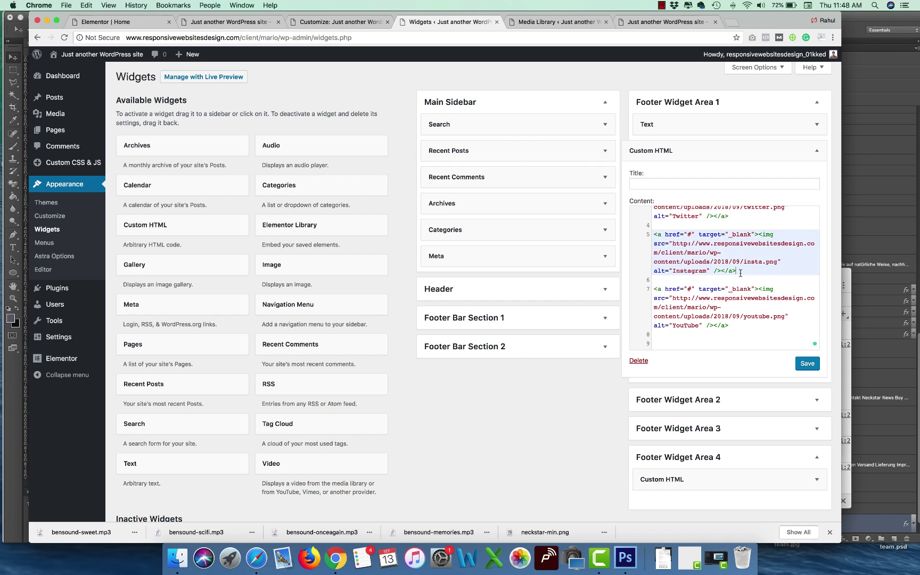
pyautogui.press('Return')
pyautogui.press('Return')
pyautogui.press('super+v')
pyautogui.click(806, 364)
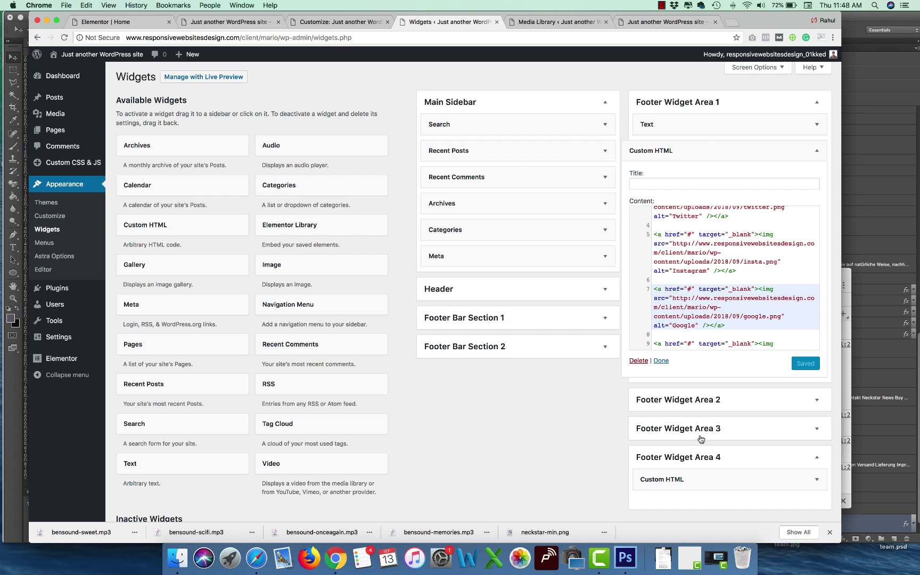
# Move the Google link between the Twitter and Instagram links, remove the leftover blank lines, and save the widget.
pyautogui.scroll(-2, 746, 266)
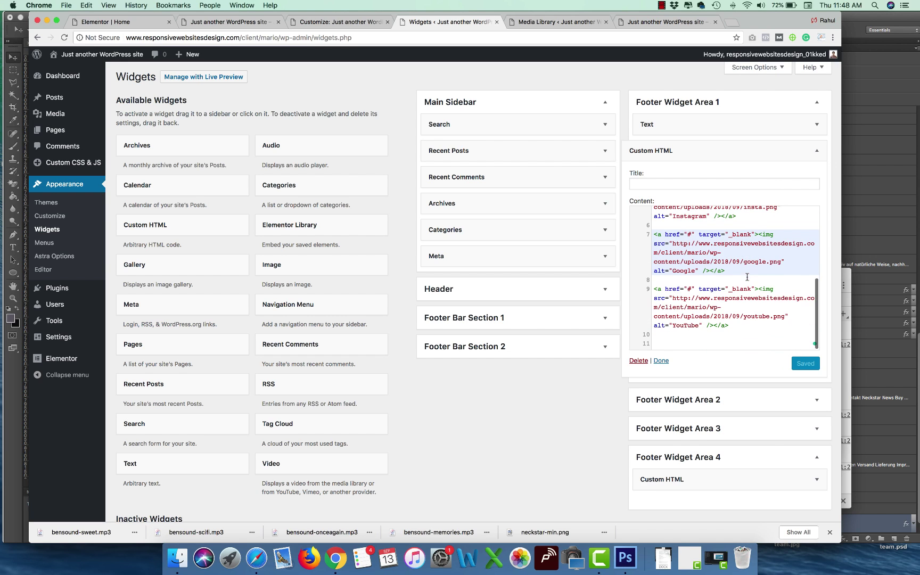
pyautogui.moveTo(727, 270); pyautogui.dragTo(653, 238)
pyautogui.press('super+x')
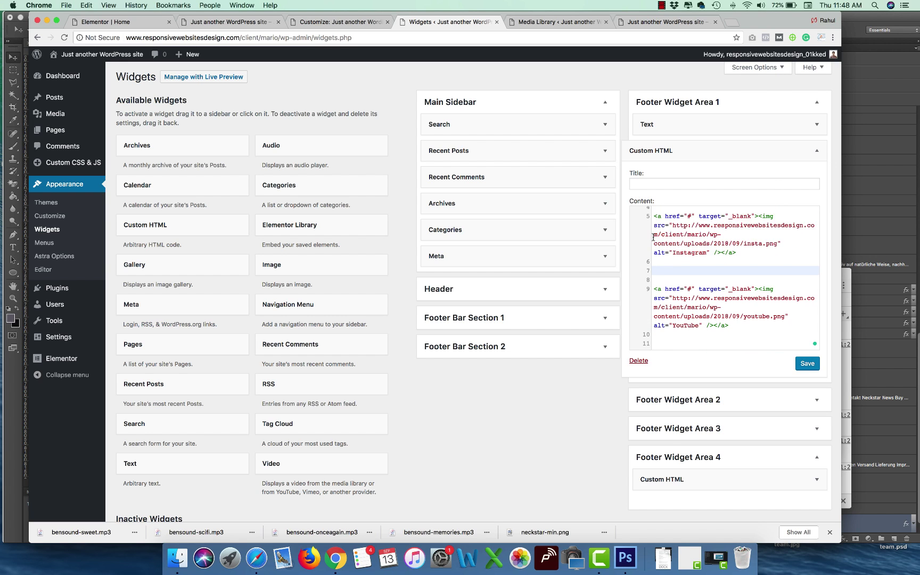
pyautogui.press('BackSpace')
pyautogui.press('BackSpace')
pyautogui.click(734, 216)
pyautogui.press('Return')
pyautogui.press('Return')
pyautogui.press('super+v')
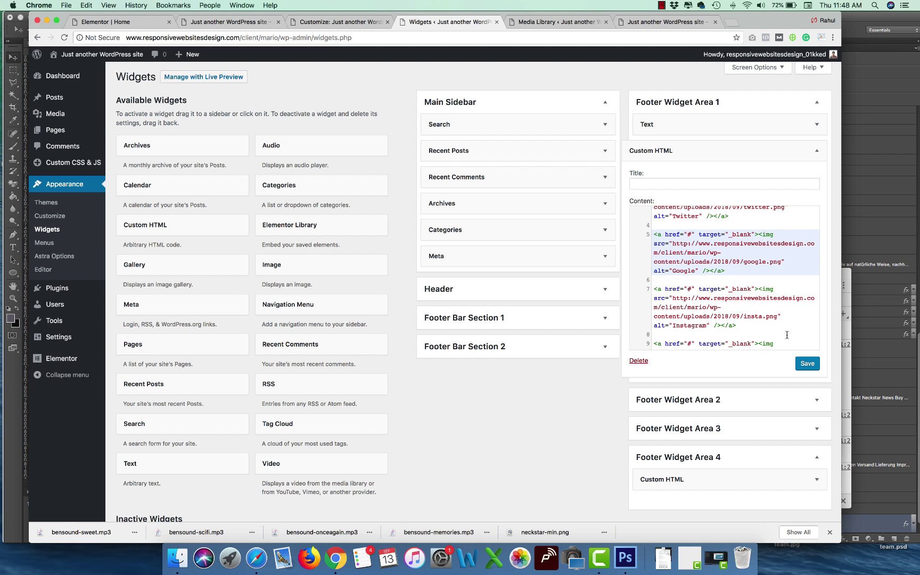
pyautogui.click(807, 363)
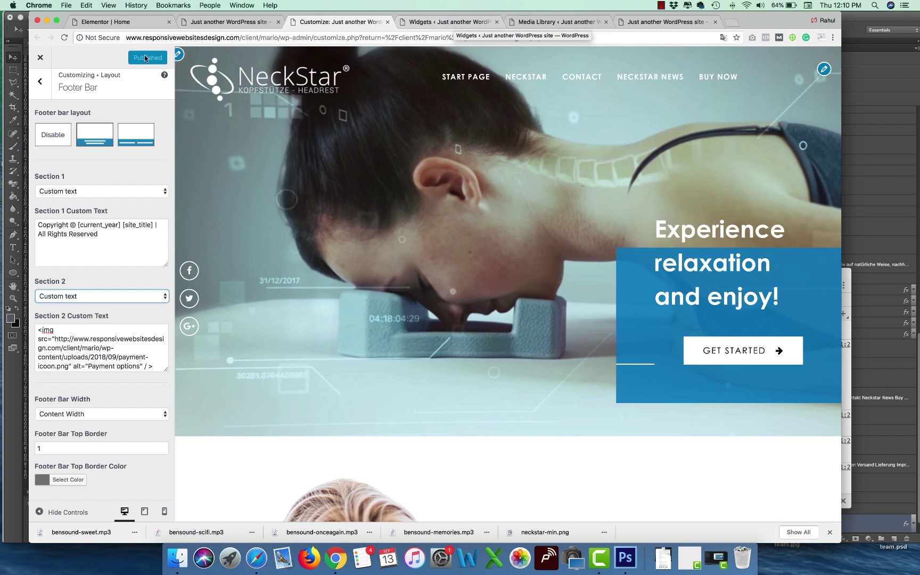
# Switch the footer bar to the layout with two side-by-side sections and set its top border to 0.
pyautogui.click(131, 136)
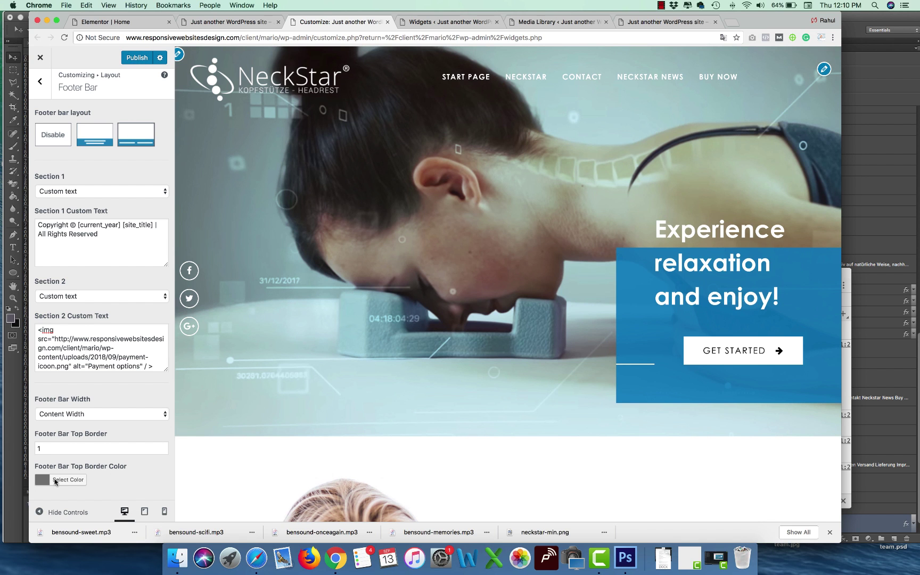
pyautogui.click(46, 484)
pyautogui.click(48, 449)
pyautogui.press('BackSpace')
pyautogui.write('0')
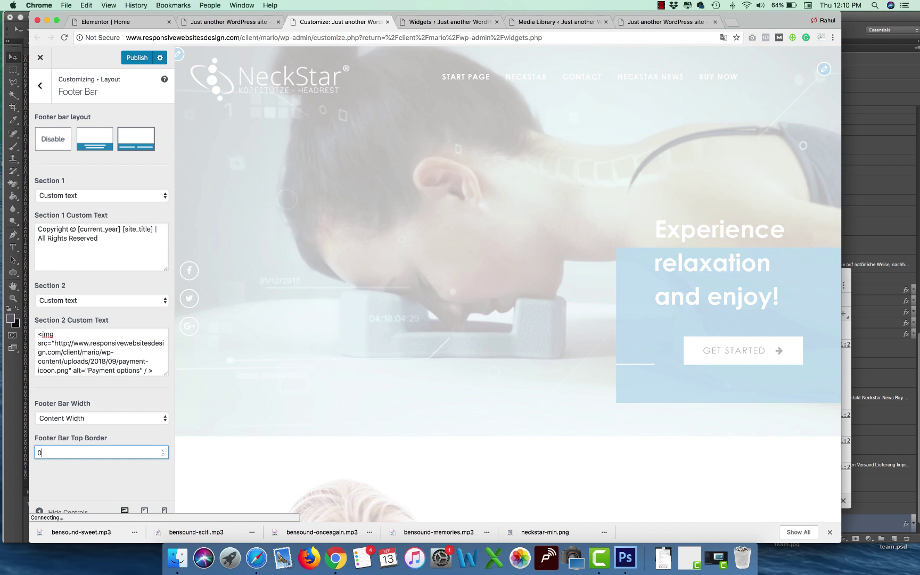
pyautogui.click(50, 422)
pyautogui.click(51, 423)
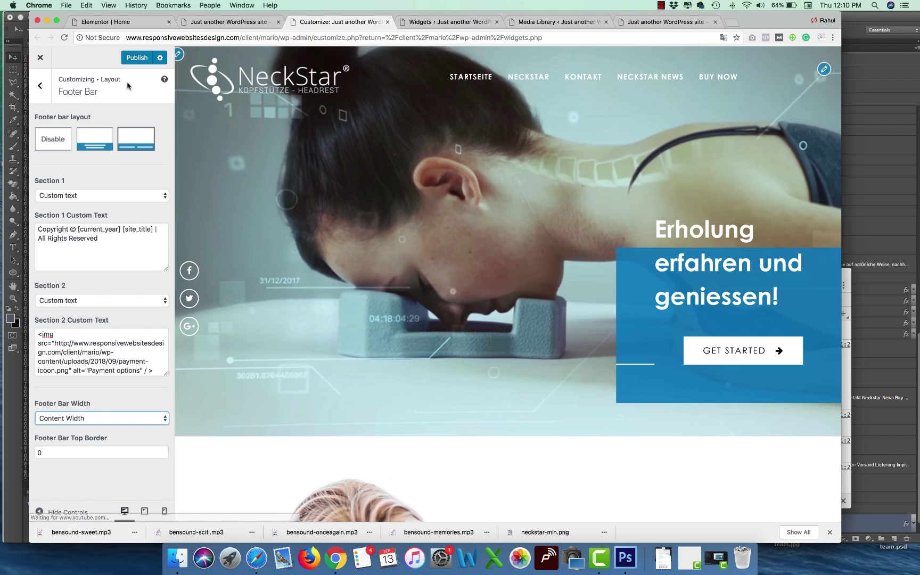
# Reload the live site's home page and show it in its original language to check the footer.
pyautogui.click(218, 22)
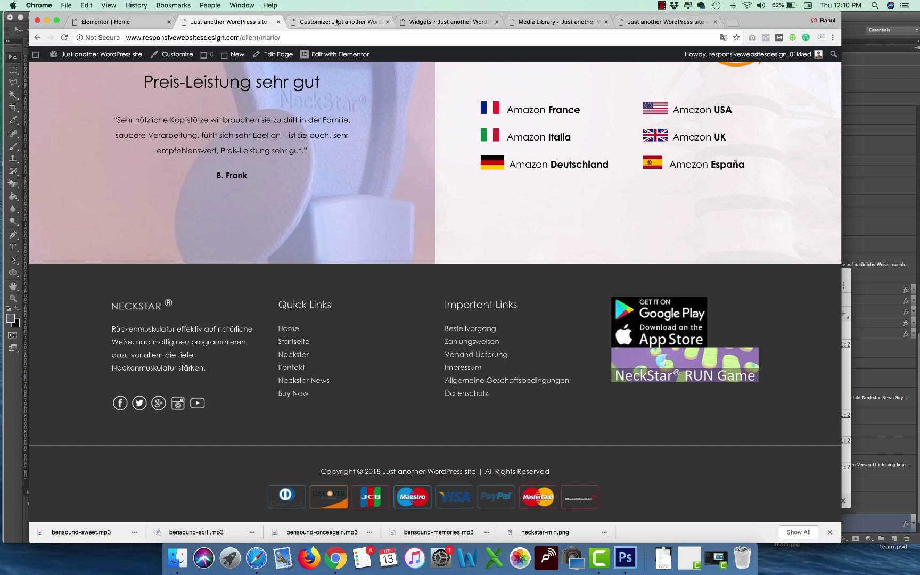
pyautogui.click(322, 37)
pyautogui.press('Left')
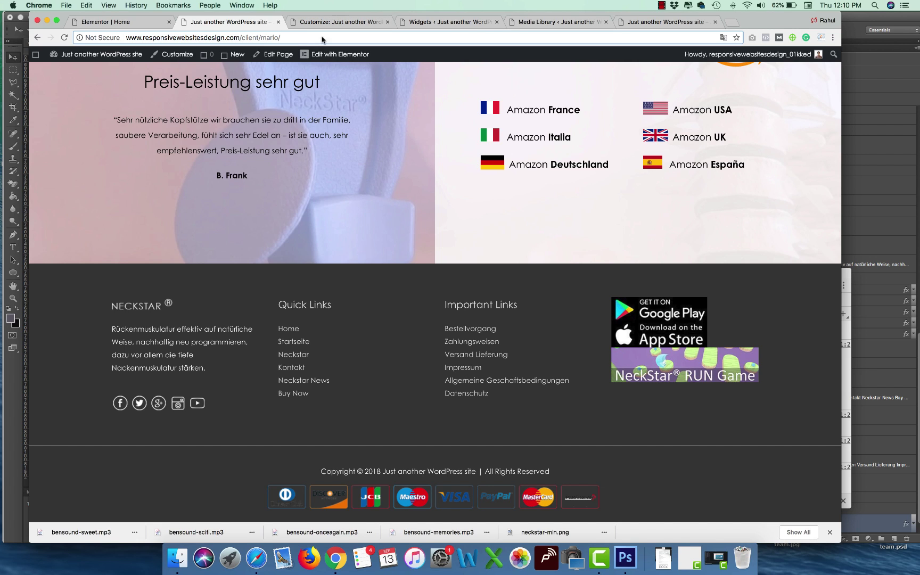
pyautogui.press('Return')
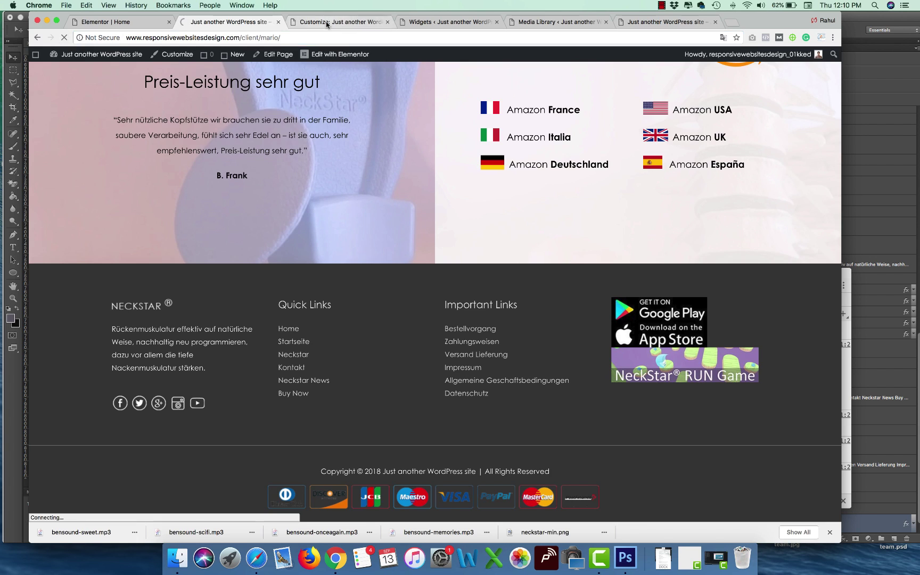
pyautogui.click(327, 22)
pyautogui.click(230, 22)
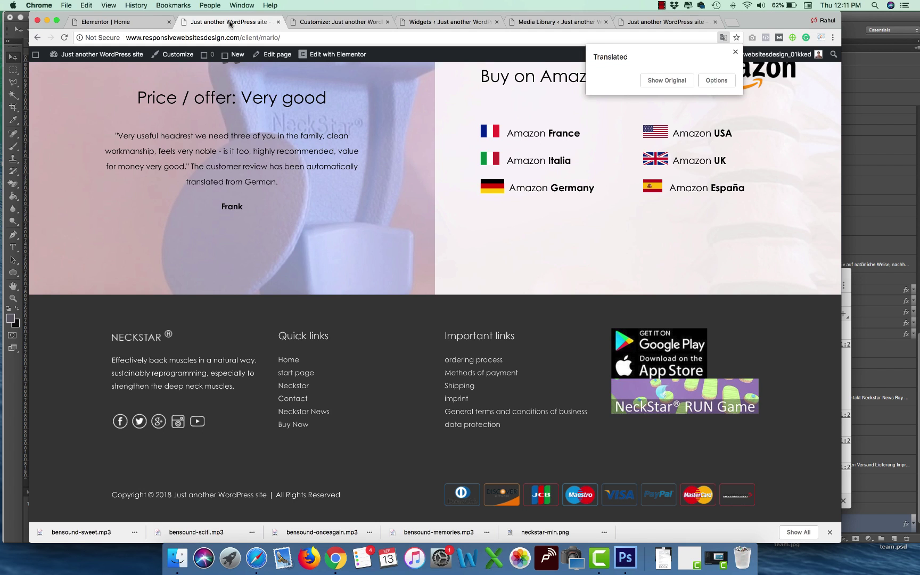
pyautogui.click(663, 80)
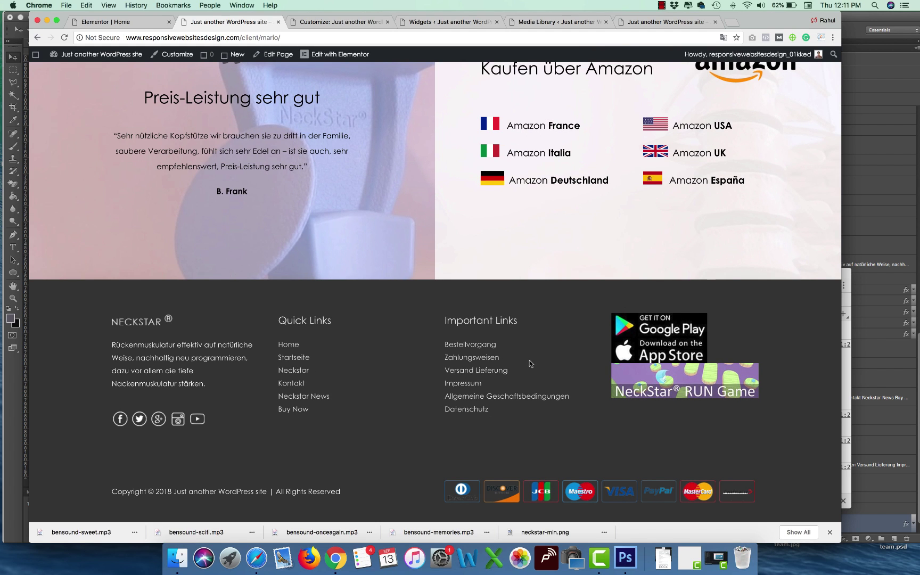
# Inspect the Google Play badge in the footer's fourth column with the browser's developer tools.
pyautogui.rightClick(361, 363)
pyautogui.click(387, 454)
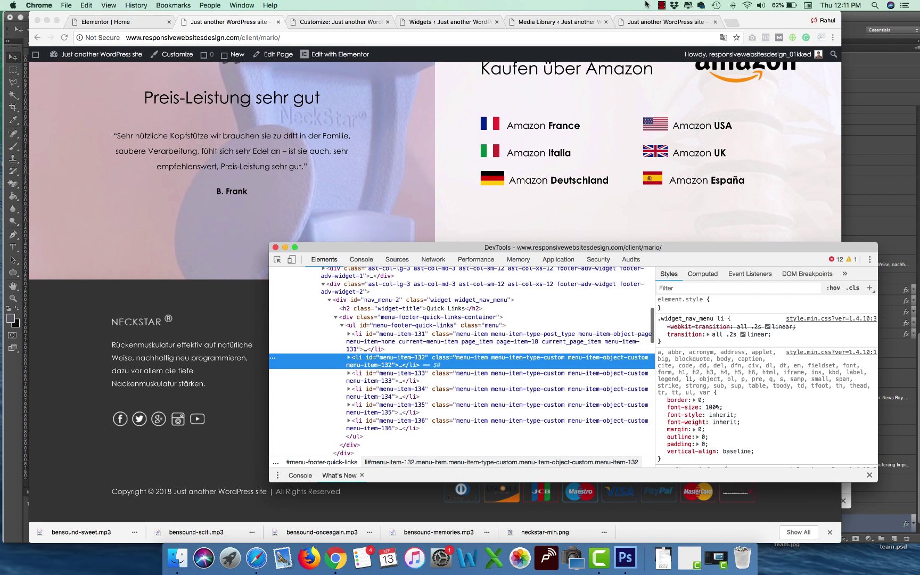
pyautogui.click(661, 5)
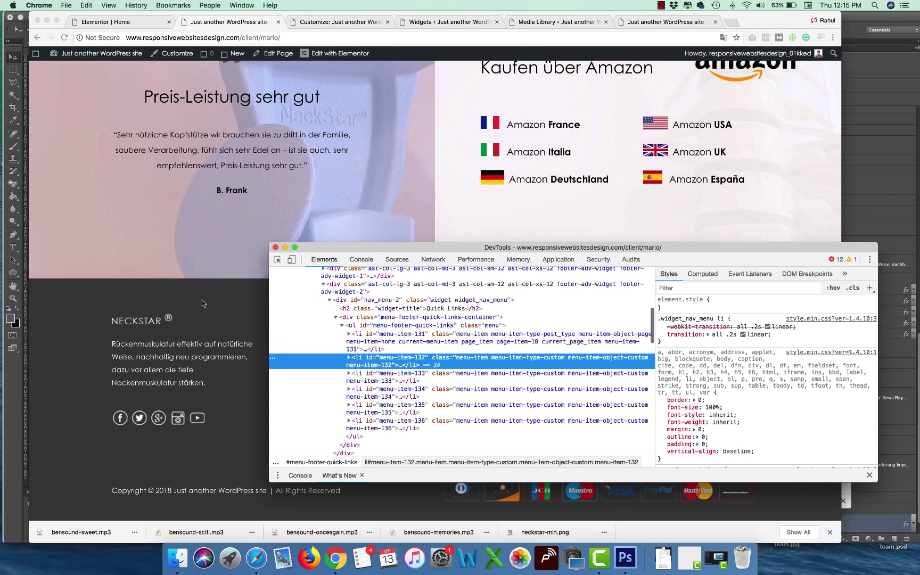
pyautogui.click(202, 300)
pyautogui.rightClick(631, 328)
pyautogui.click(665, 443)
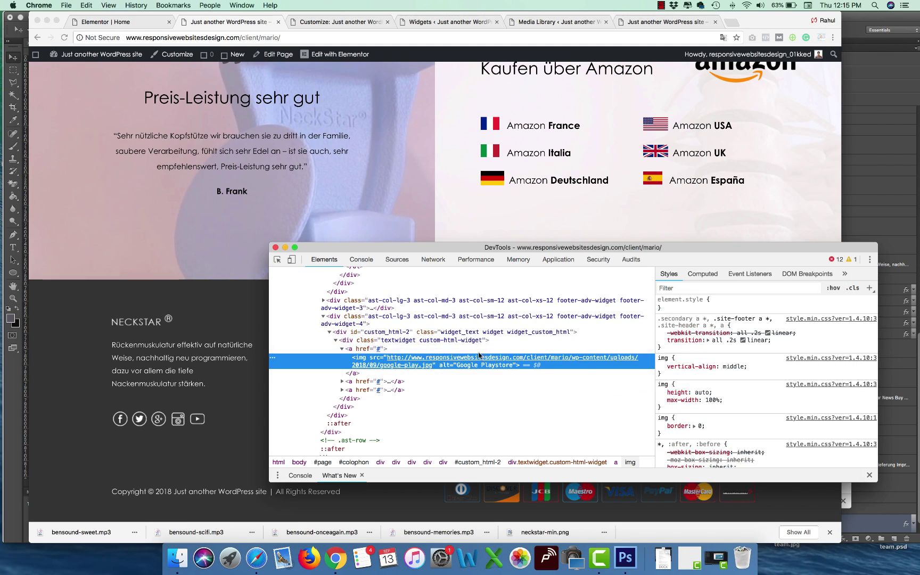
# Try a width of 150px on the Google Play badge in its inline element style.
pyautogui.moveTo(703, 247); pyautogui.dragTo(561, 96)
pyautogui.click(612, 154)
pyautogui.write('width')
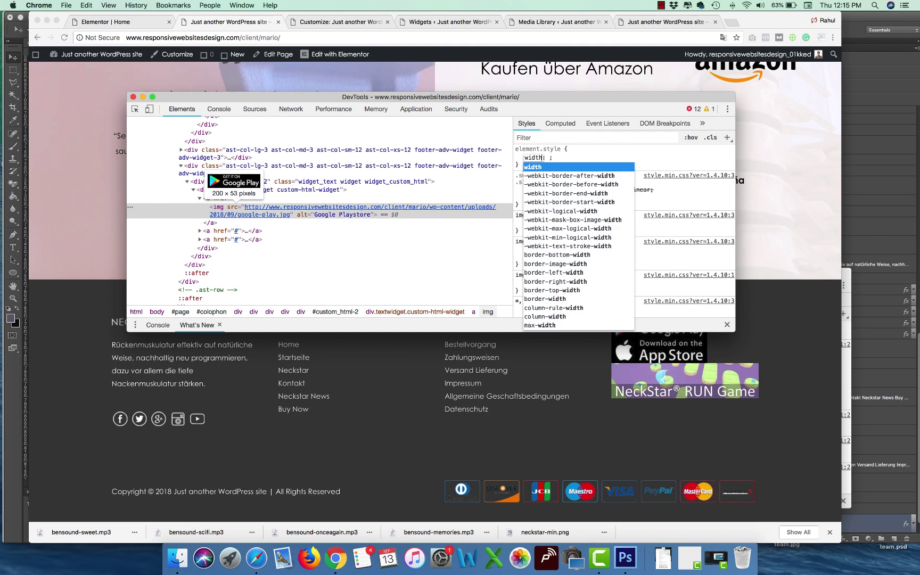
pyautogui.press('Tab')
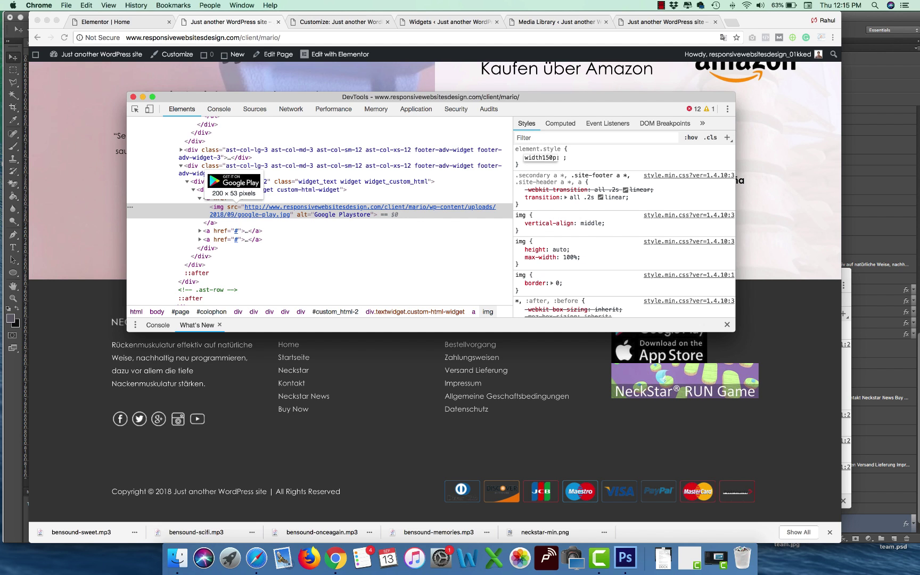
pyautogui.write('150p')
pyautogui.press('BackSpace')
pyautogui.press('BackSpace')
pyautogui.press('BackSpace')
pyautogui.press('BackSpace')
pyautogui.press('Tab')
pyautogui.write('150px')
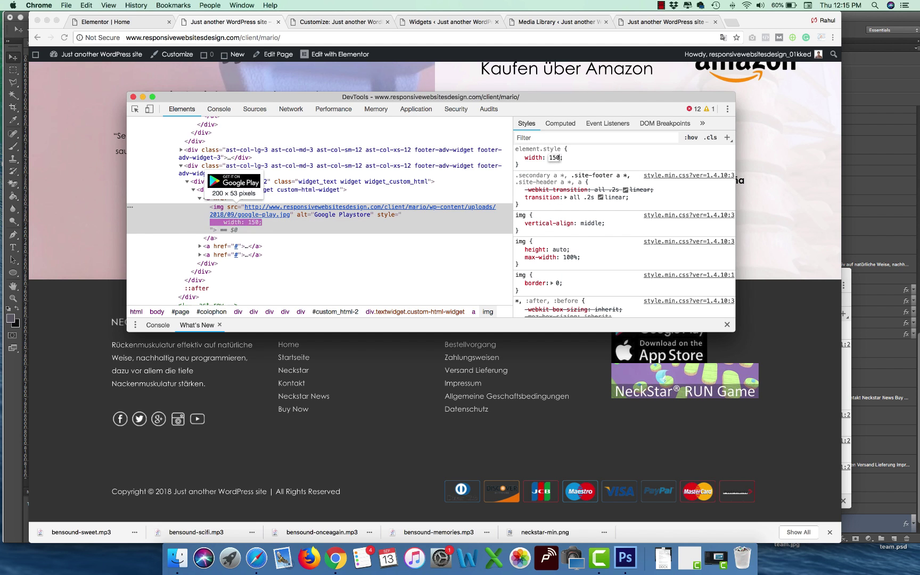
pyautogui.press('Return')
# Try a width of 150px on the App Store badge in its inline element style.
pyautogui.moveTo(583, 107); pyautogui.dragTo(464, 117)
pyautogui.click(81, 257)
pyautogui.click(89, 263)
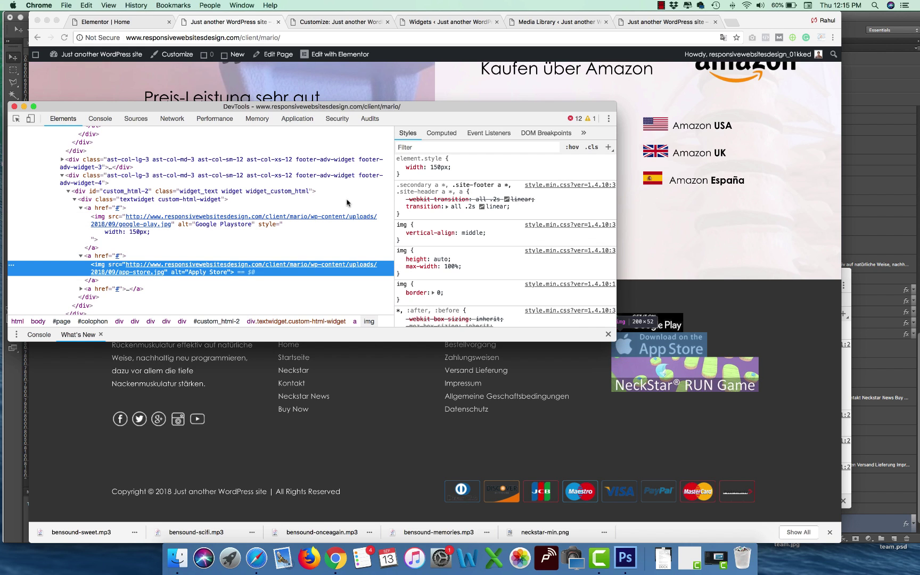
pyautogui.click(434, 167)
pyautogui.write('width')
pyautogui.press('Tab')
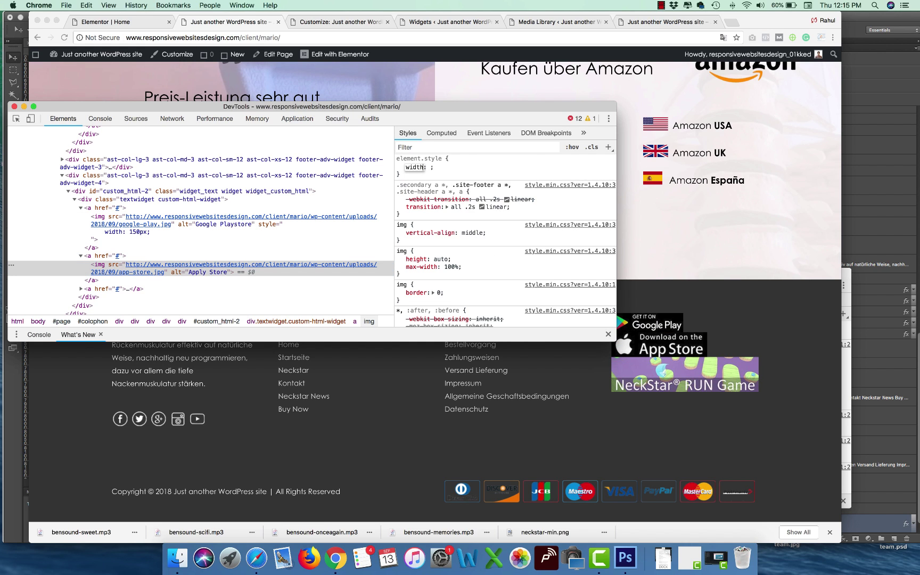
pyautogui.write('150px')
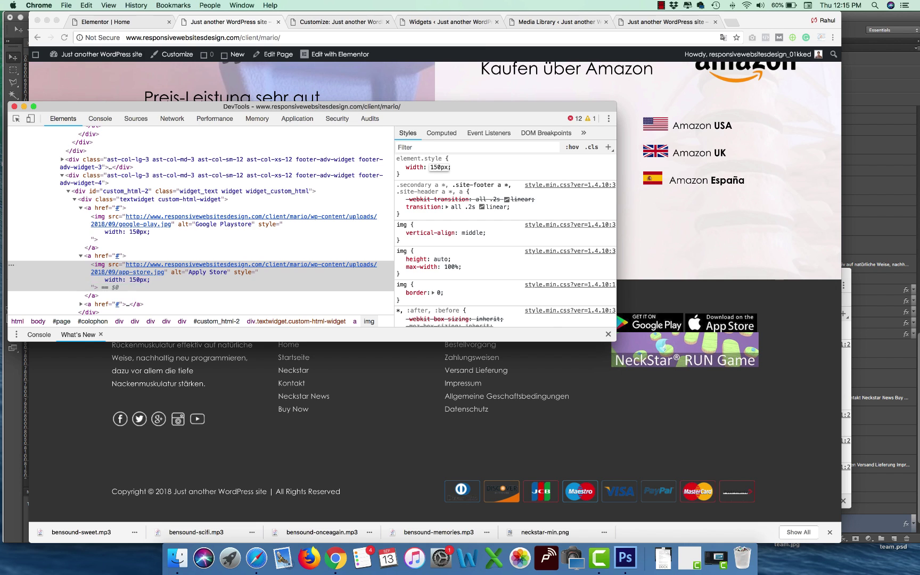
# Add width="150" to the Google Playstore image in Footer Widget Area 4's Custom HTML widget.
pyautogui.click(469, 22)
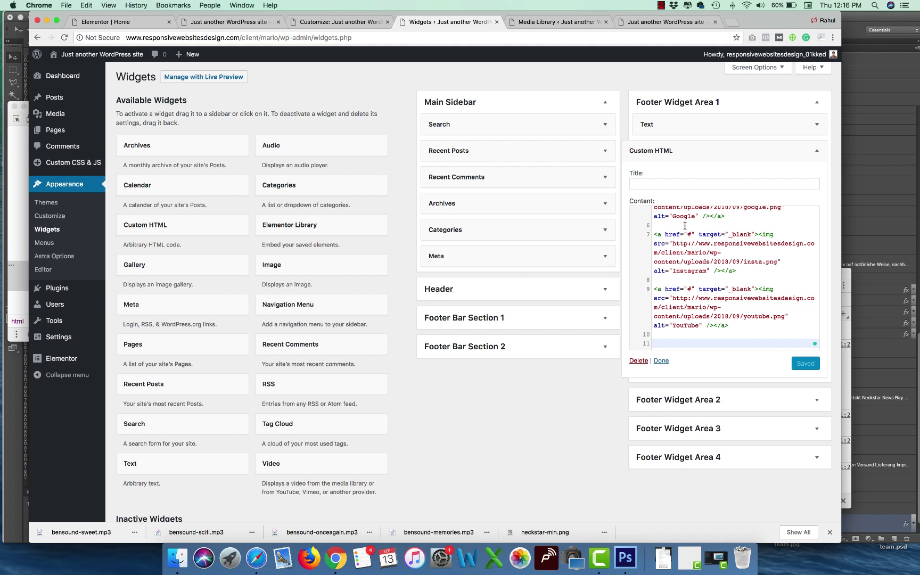
pyautogui.scroll(-1, 747, 265)
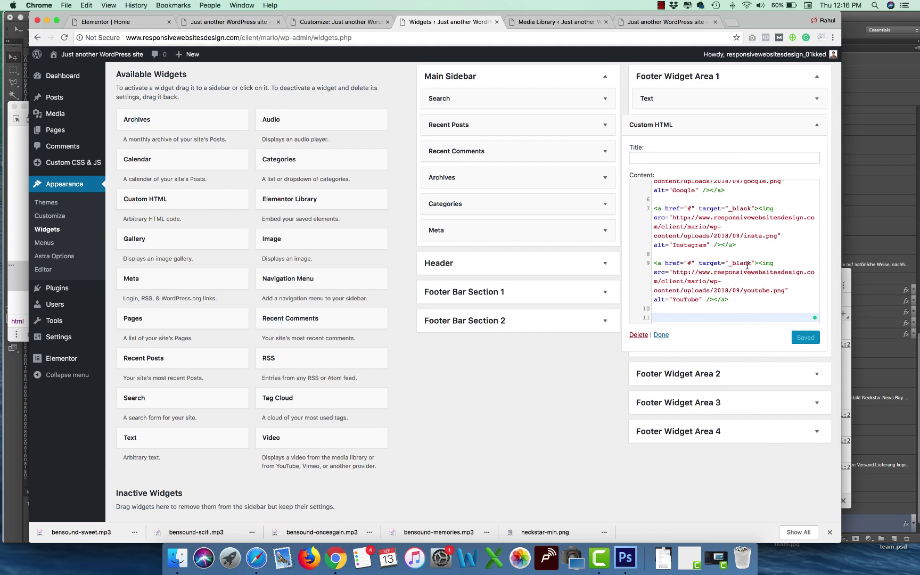
pyautogui.click(716, 428)
pyautogui.scroll(-3, 642, 375)
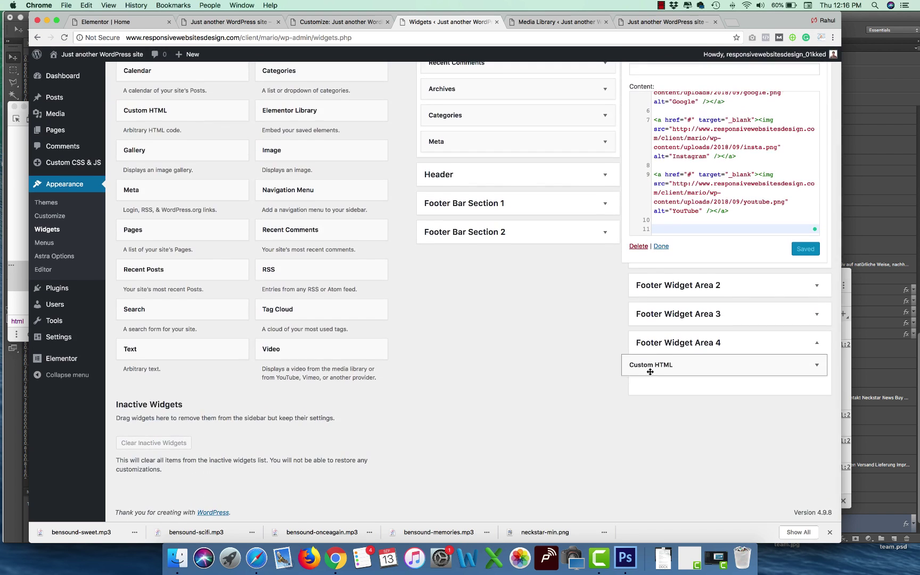
pyautogui.click(649, 368)
pyautogui.scroll(-3, 649, 368)
pyautogui.click(740, 357)
pyautogui.write('width=')
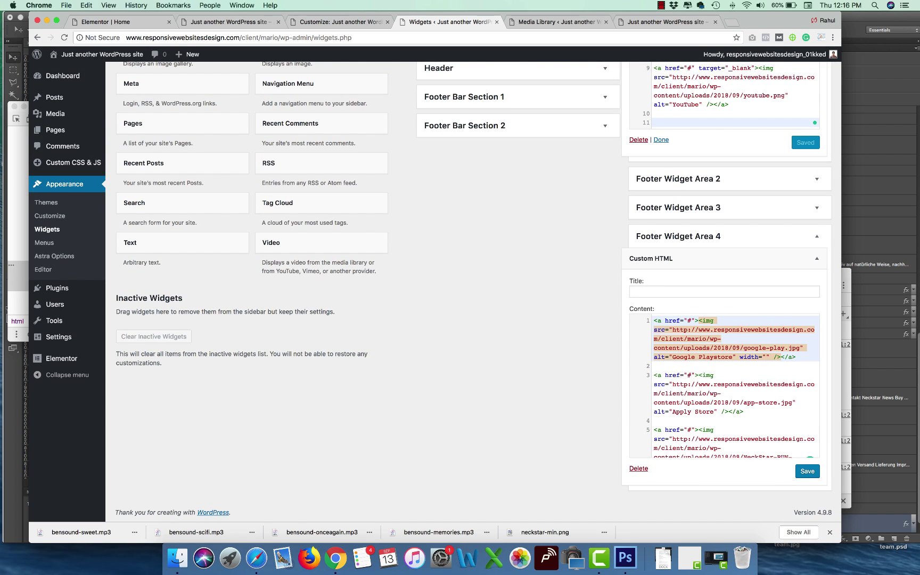
pyautogui.write('"150p')
# Copy the width="150" attribute to the app-store.jpg image and save the widget.
pyautogui.moveTo(781, 358); pyautogui.dragTo(741, 358)
pyautogui.press('super+c')
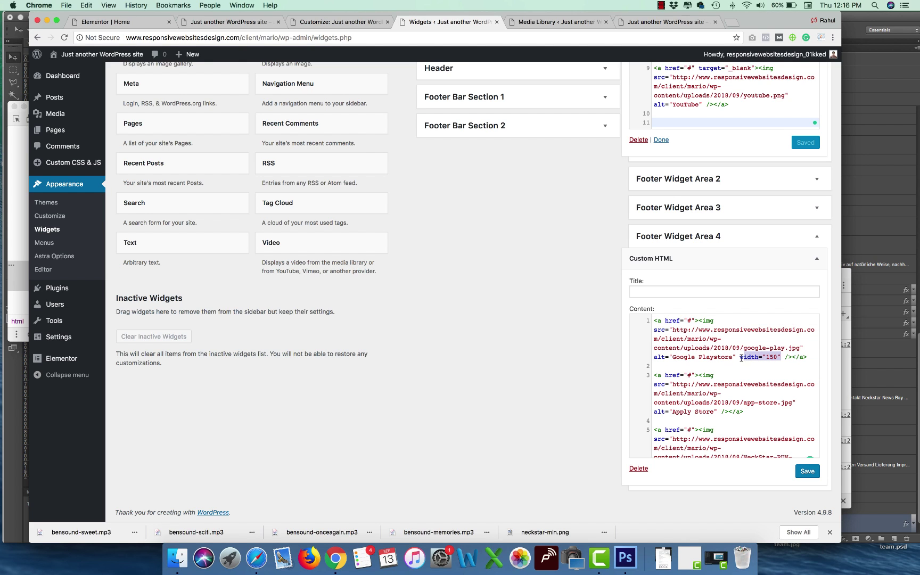
pyautogui.click(723, 409)
pyautogui.press('super+v')
pyautogui.click(808, 472)
# Reload the live site's home page to check the badges, and return to the widgets page.
pyautogui.click(241, 24)
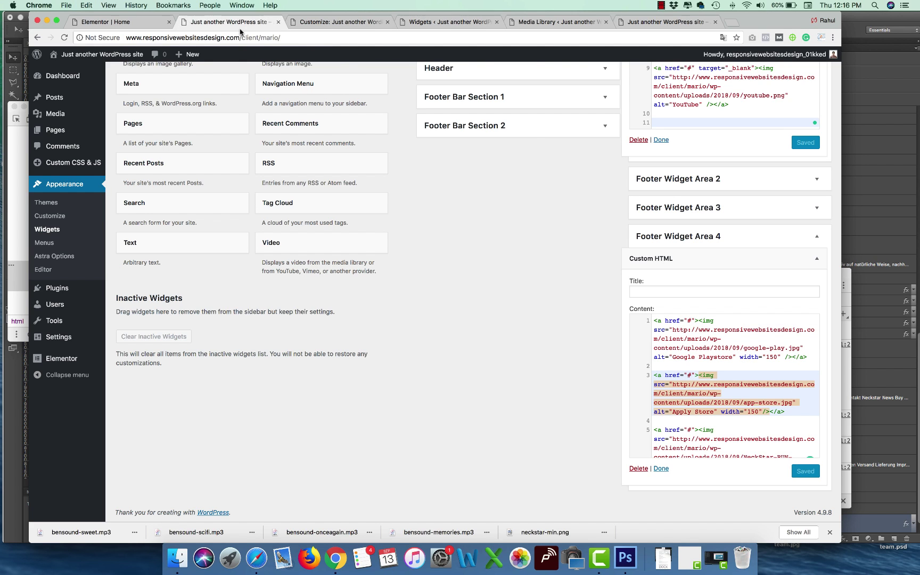
pyautogui.click(241, 36)
pyautogui.press('Return')
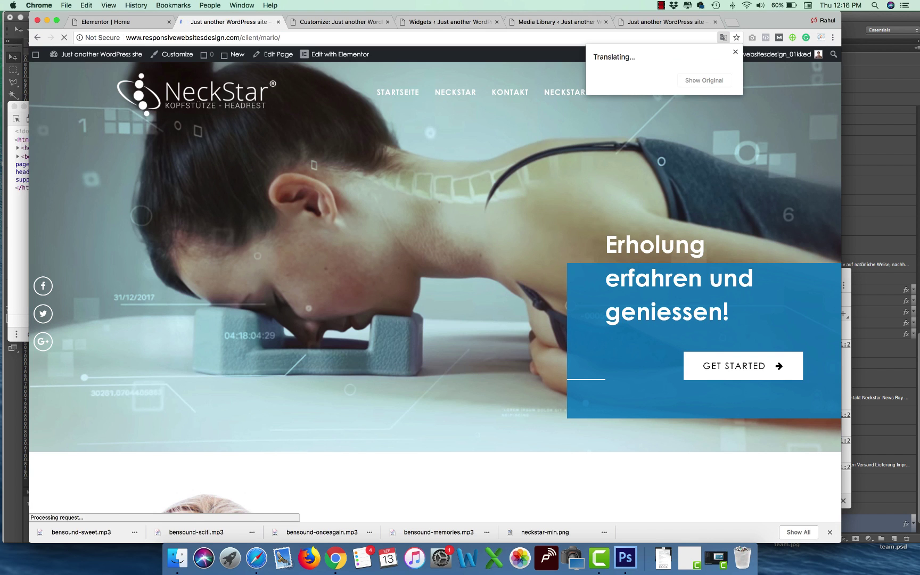
pyautogui.click(448, 22)
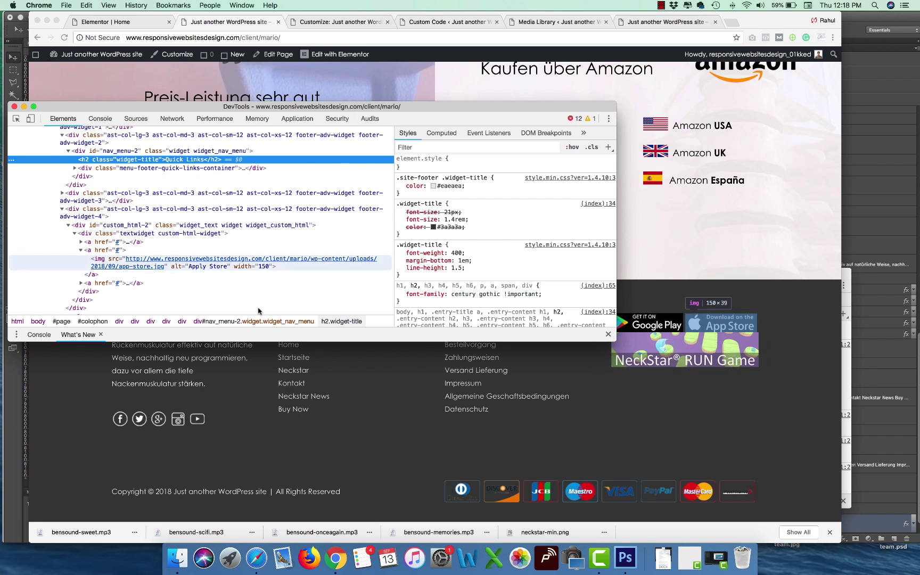
# Inspect the live site's footer and copy the .footer-adv-overlay CSS rule.
pyautogui.scroll(3, 163, 183)
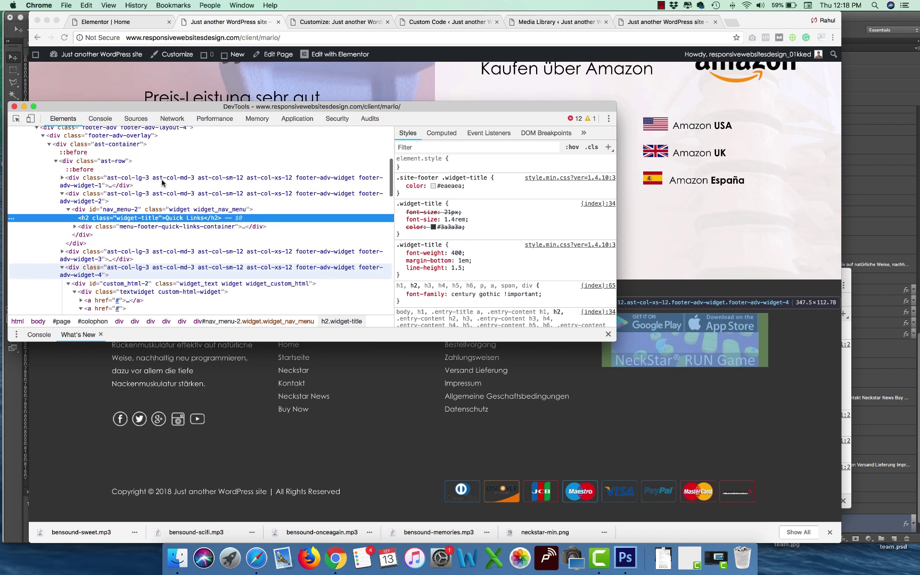
pyautogui.scroll(2, 155, 175)
pyautogui.click(135, 156)
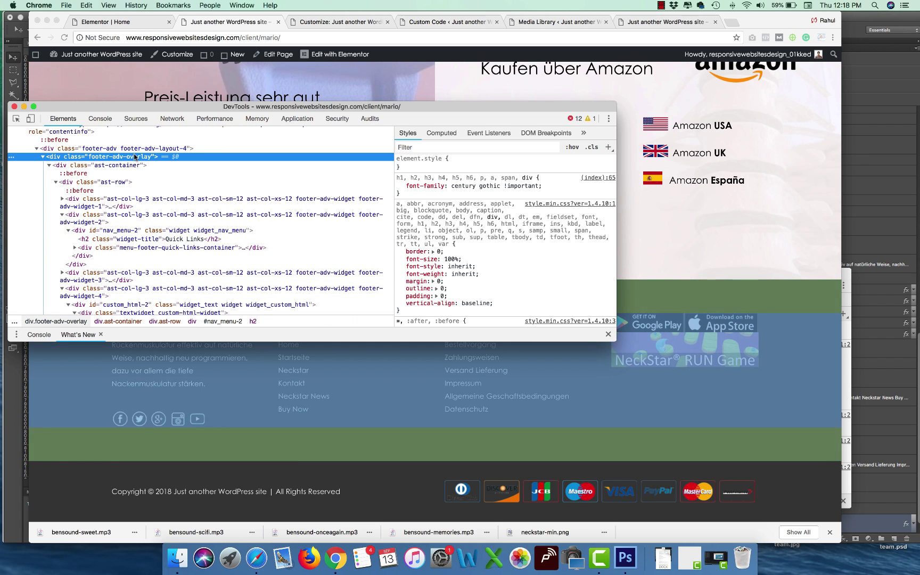
pyautogui.moveTo(398, 177); pyautogui.dragTo(409, 210)
pyautogui.press('super+c')
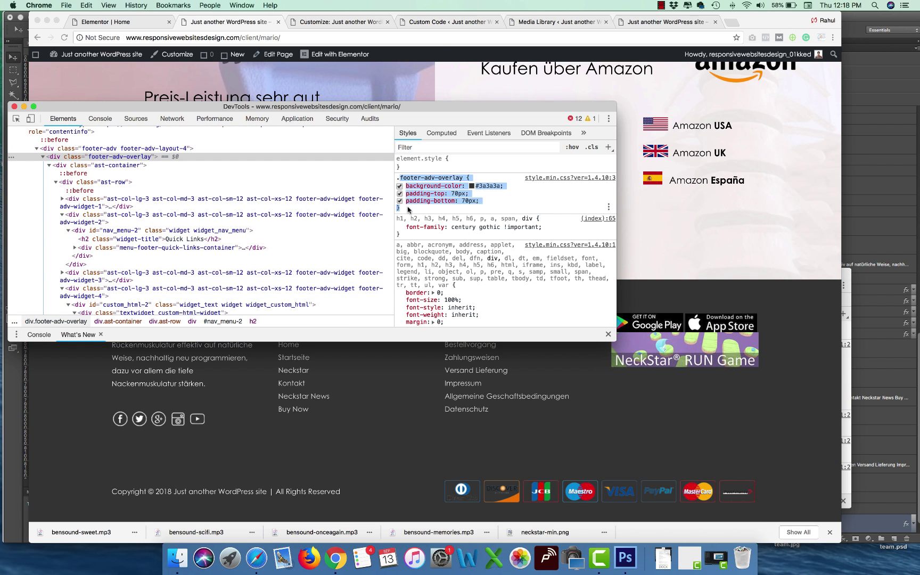
# Open the Custom css code for editing and paste the copied footer-adv-overlay rule at its end.
pyautogui.click(448, 21)
pyautogui.click(557, 22)
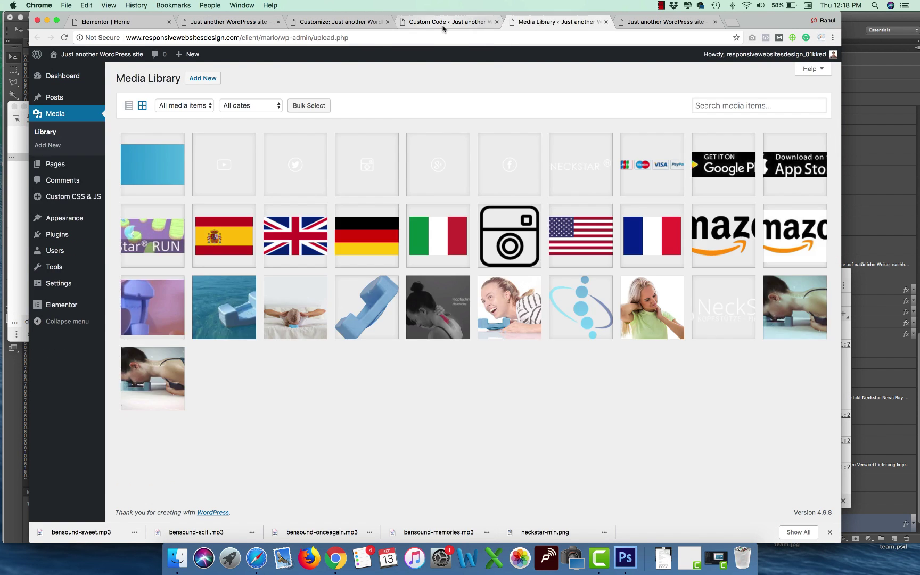
pyautogui.click(448, 22)
pyautogui.click(213, 194)
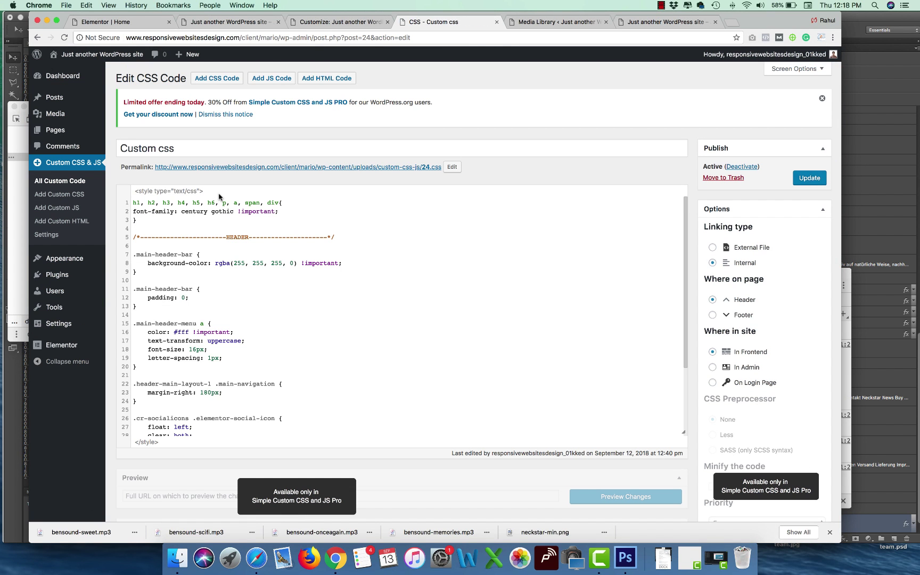
pyautogui.scroll(-4, 329, 402)
pyautogui.press('super+v')
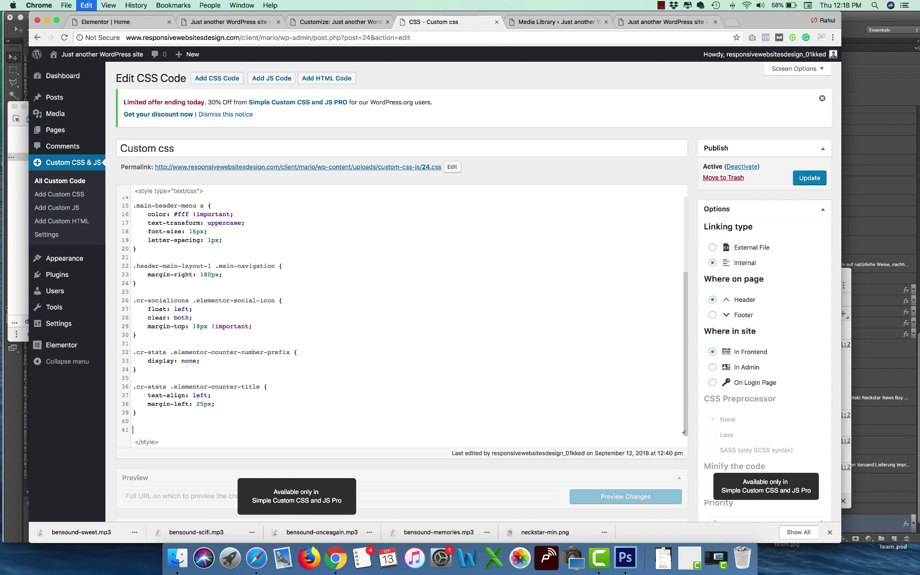
# Add a dashed FOOTER comment heading above the footer-adv-overlay rule.
pyautogui.press('Return')
pyautogui.press('Return')
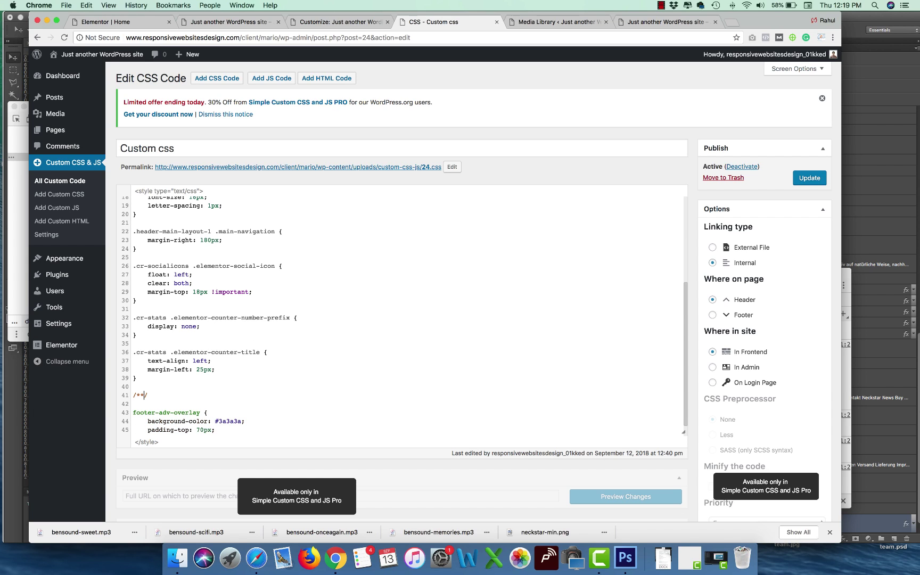
pyautogui.write('-------------------------------------------------------')
pyautogui.click(237, 396)
pyautogui.write('FOOTER')
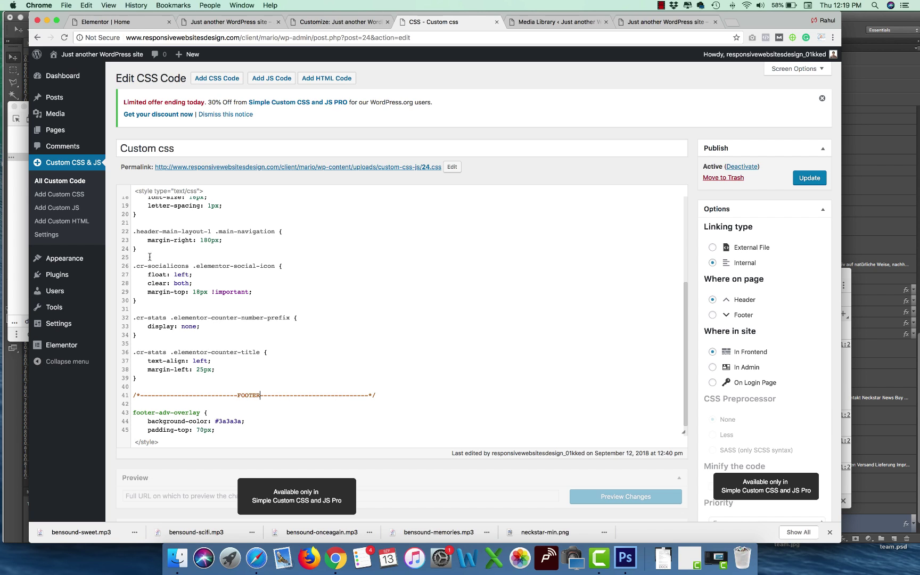
# Add a dashed GENERAL comment heading above the .cr-socialicons .elementor-social-icon rule.
pyautogui.click(144, 249)
pyautogui.press('Return')
pyautogui.press('Return')
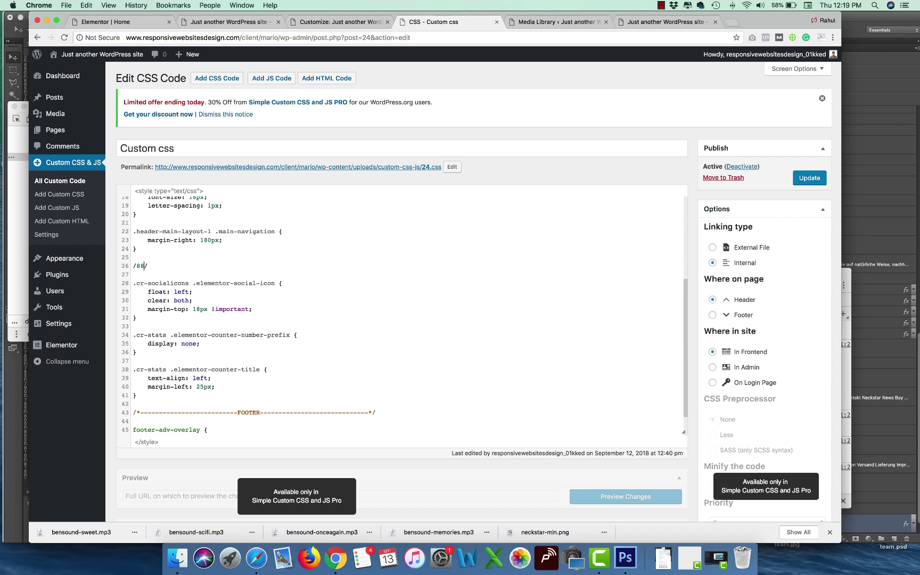
pyautogui.write('-----------------------------------------')
pyautogui.write('-------------------')
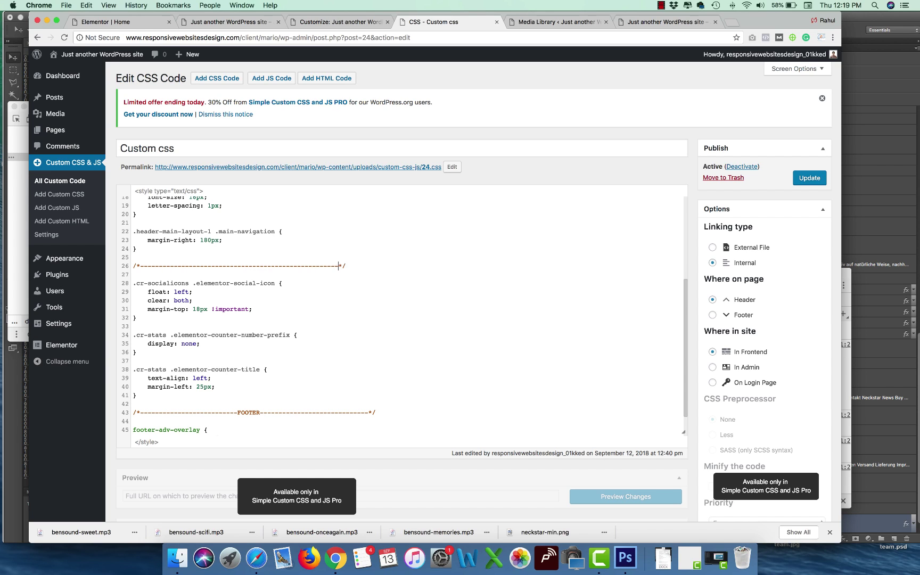
pyautogui.click(243, 266)
pyautogui.write('GENERAL')
# Check the footer overlay's class in the live page's inspector and prefix the footer-adv-overlay selector with a dot.
pyautogui.scroll(-5, 245, 273)
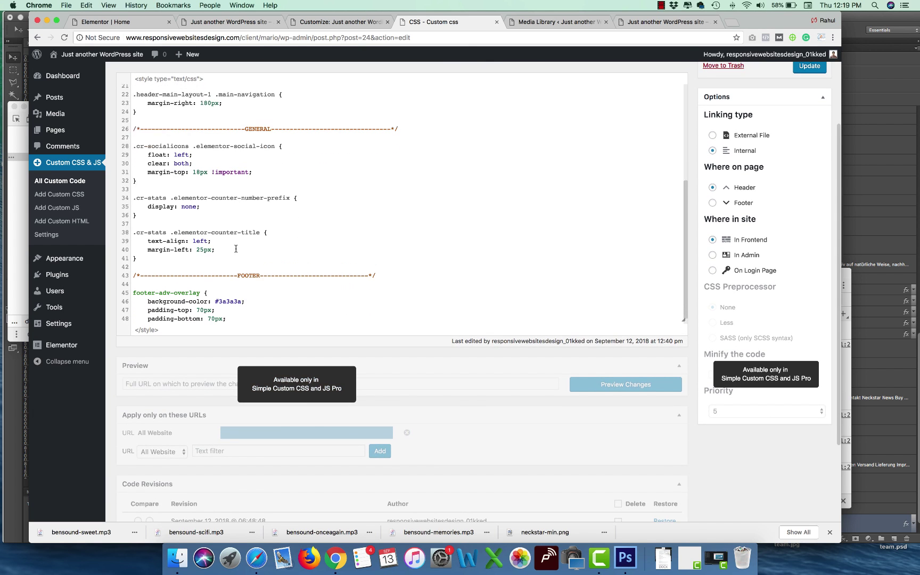
pyautogui.click(217, 23)
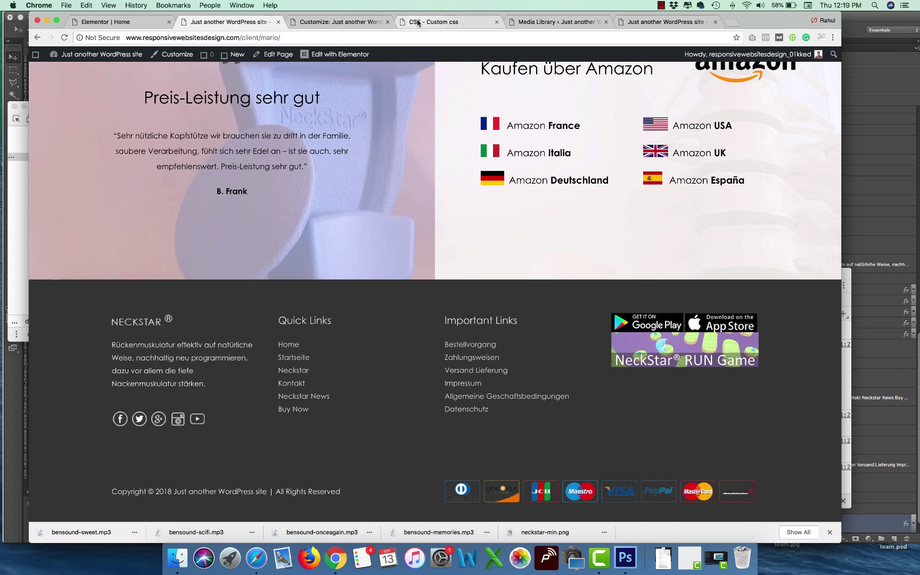
pyautogui.rightClick(393, 330)
pyautogui.click(422, 417)
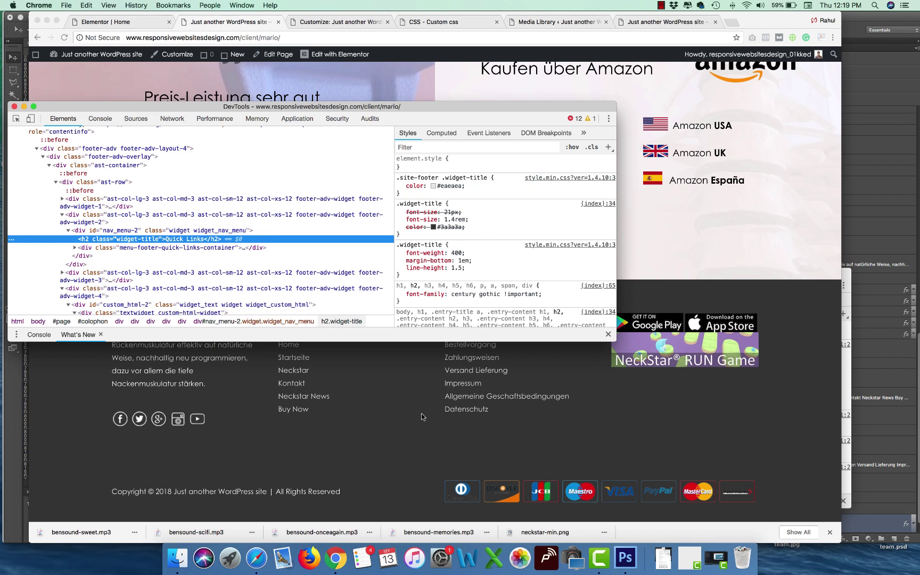
pyautogui.click(101, 157)
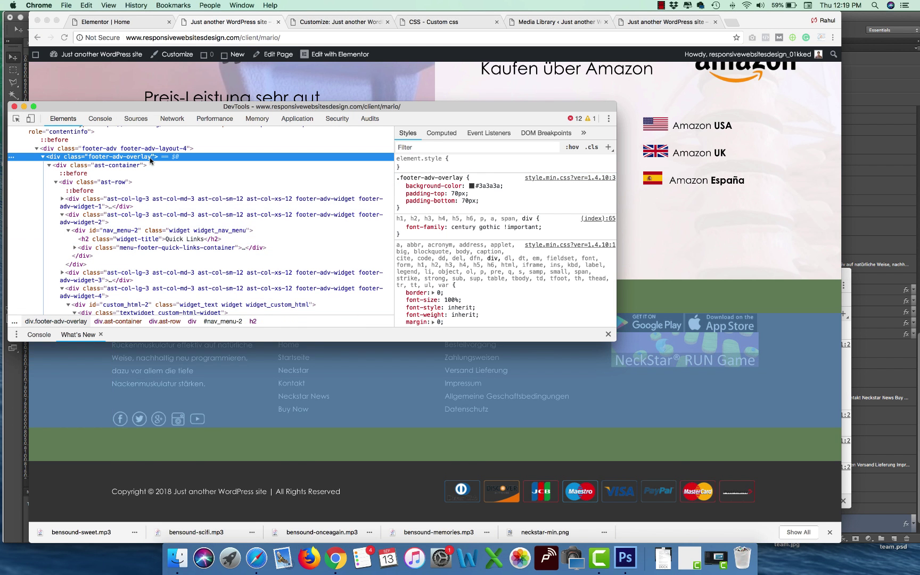
pyautogui.click(310, 23)
pyautogui.click(434, 22)
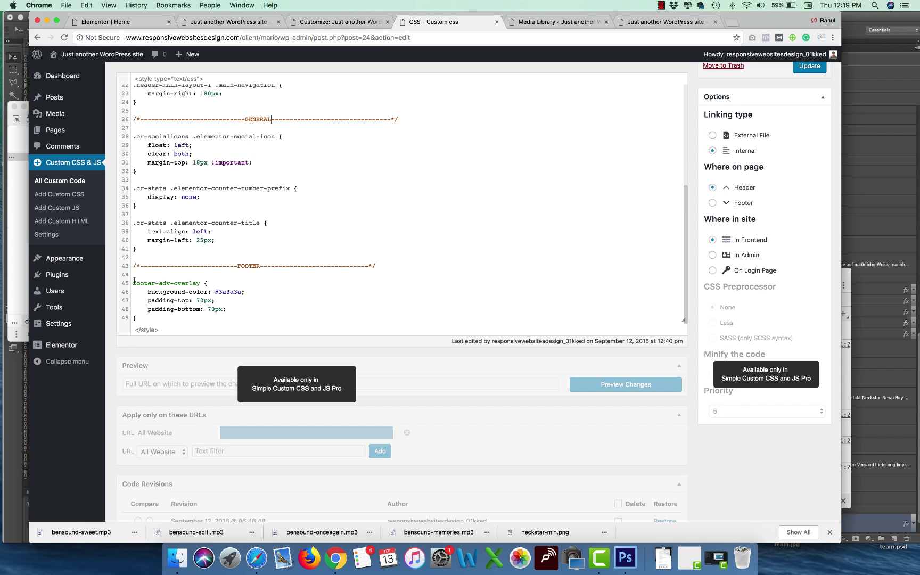
# Copy the file URL of the blue footerbg.png image from the Media Library.
pyautogui.click(554, 22)
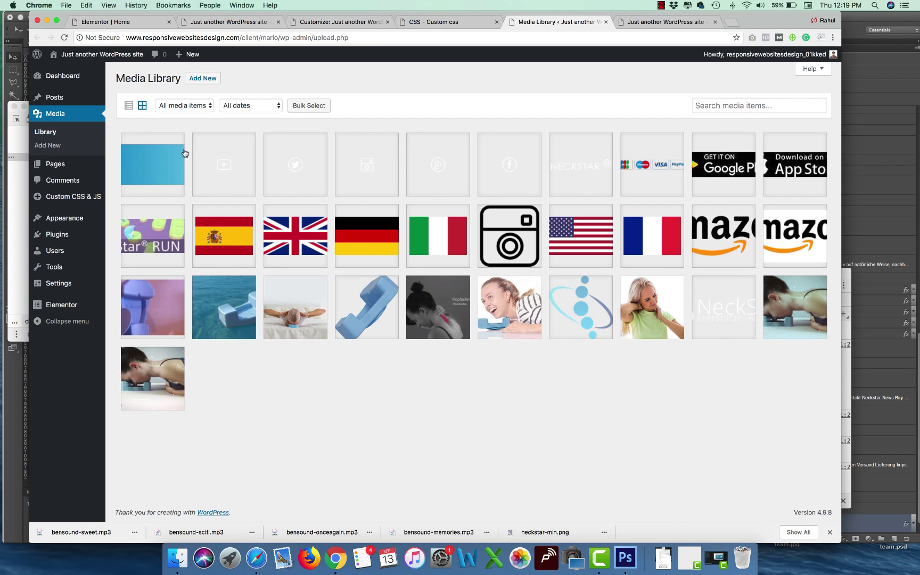
pyautogui.click(181, 153)
pyautogui.click(721, 162)
pyautogui.click(367, 22)
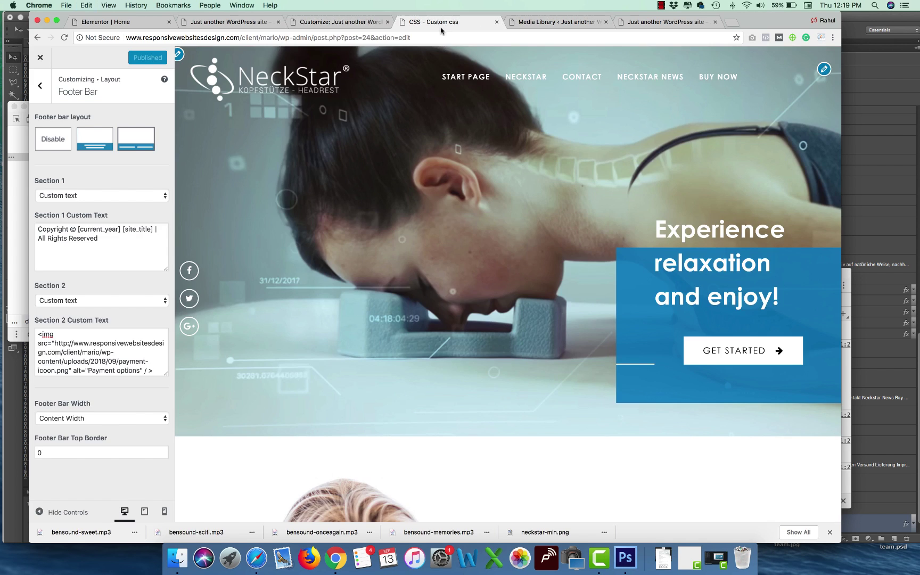
# Replace the overlay rule's background-color with a background-image using the footerbg.png URL, and delete both padding lines.
pyautogui.click(433, 22)
pyautogui.doubleClick(196, 293)
pyautogui.write('image')
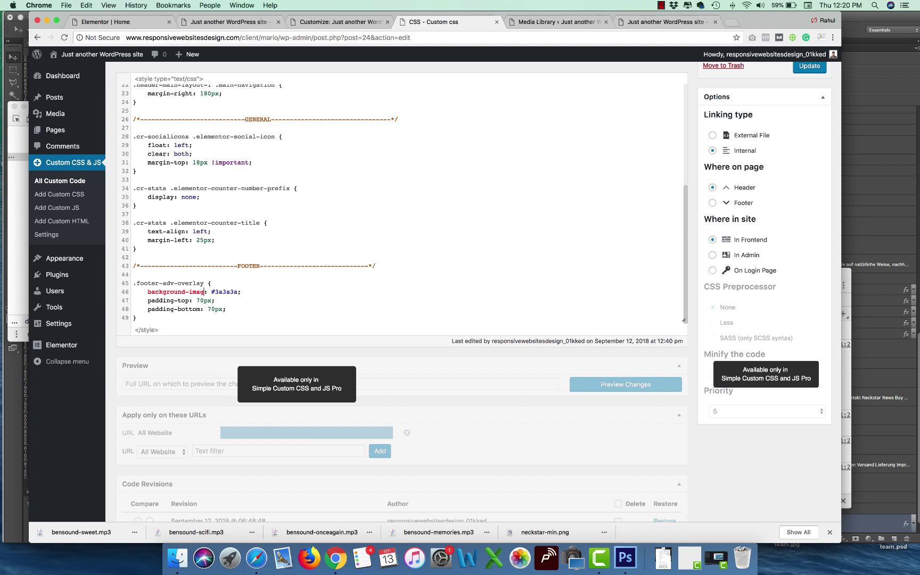
pyautogui.keyDown('shift'); pyautogui.click(242, 292); pyautogui.keyUp('shift')
pyautogui.write('url(')
pyautogui.write('http://www.responsivewebsitesdesign.com/client/mario/wp-content/uploads/2018/09/footerbg.png')
pyautogui.moveTo(233, 309); pyautogui.dragTo(129, 301)
pyautogui.press('BackSpace')
pyautogui.press('BackSpace')
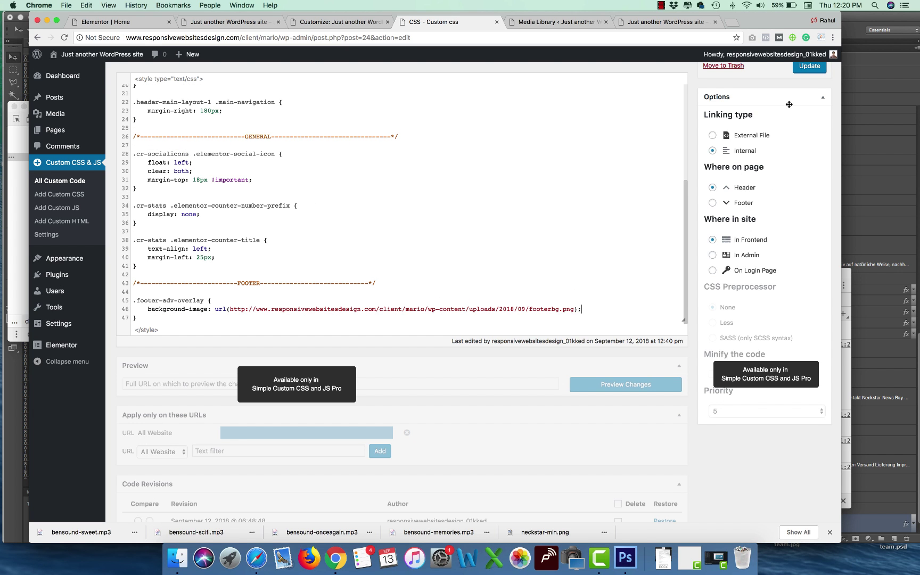
# Update the custom CSS and reload the live site's home page to check the footer background.
pyautogui.scroll(-2, 781, 182)
pyautogui.scroll(5, 781, 183)
pyautogui.click(802, 179)
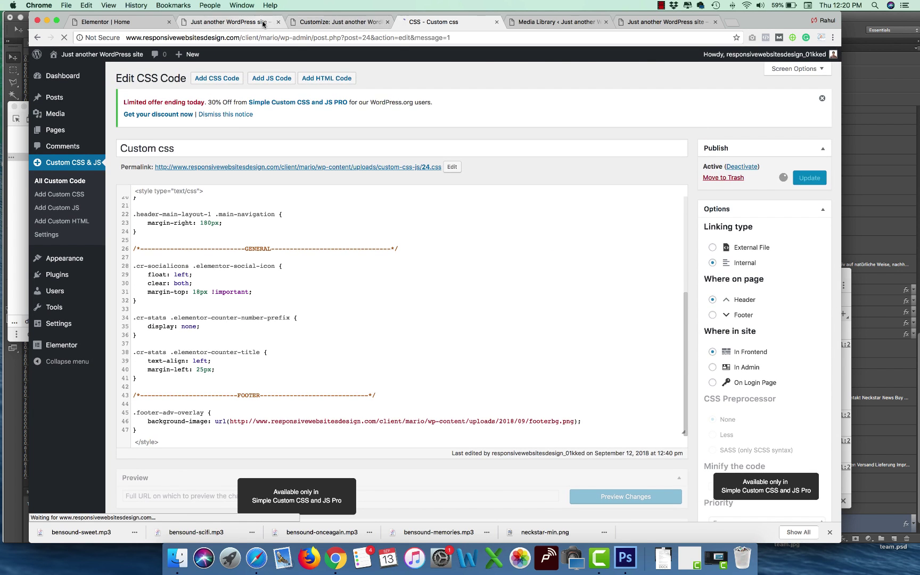
pyautogui.click(264, 22)
pyautogui.click(286, 38)
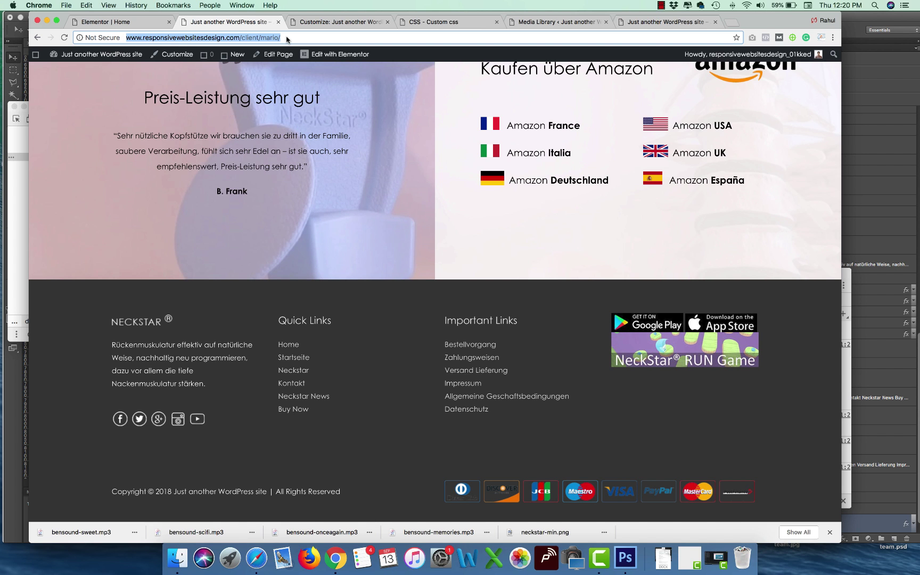